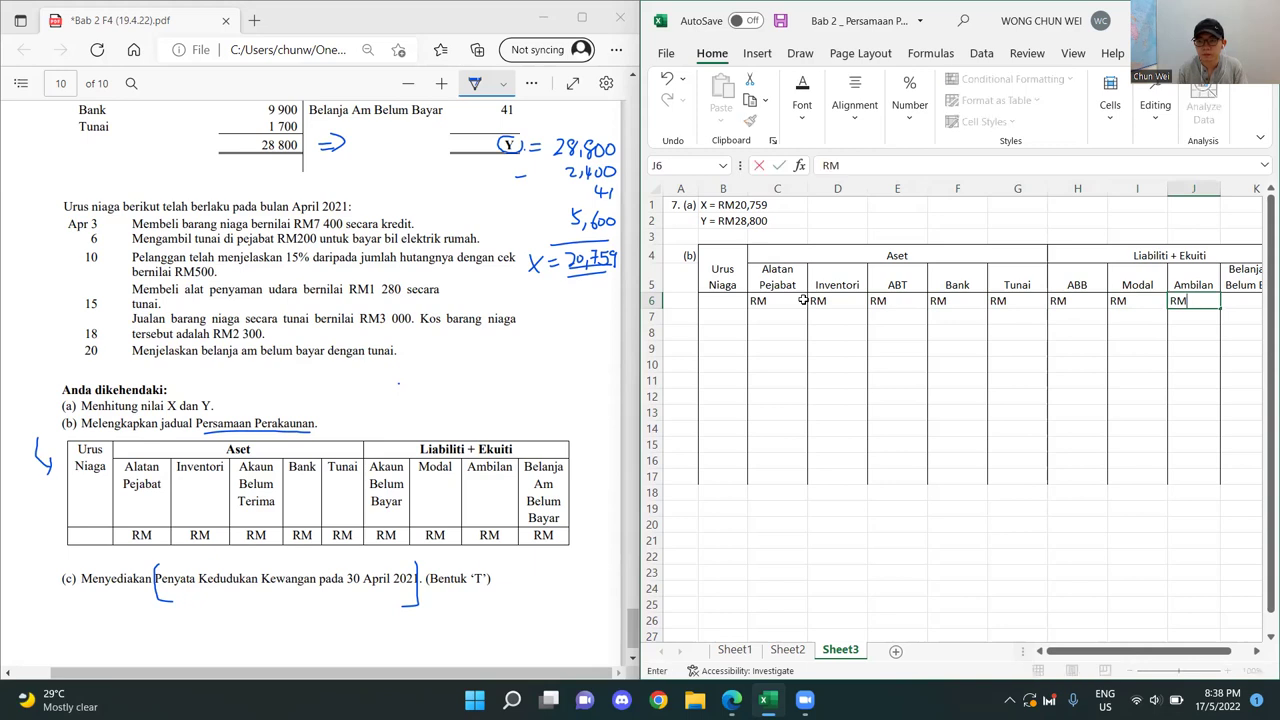
- Complete the RM labels under Ambilan and Belanja Am Belum Bayar in row 6, and centre the row's RM labels
{"action": "type", "text": "RM"}
{"action": "key", "text": "Tab"}
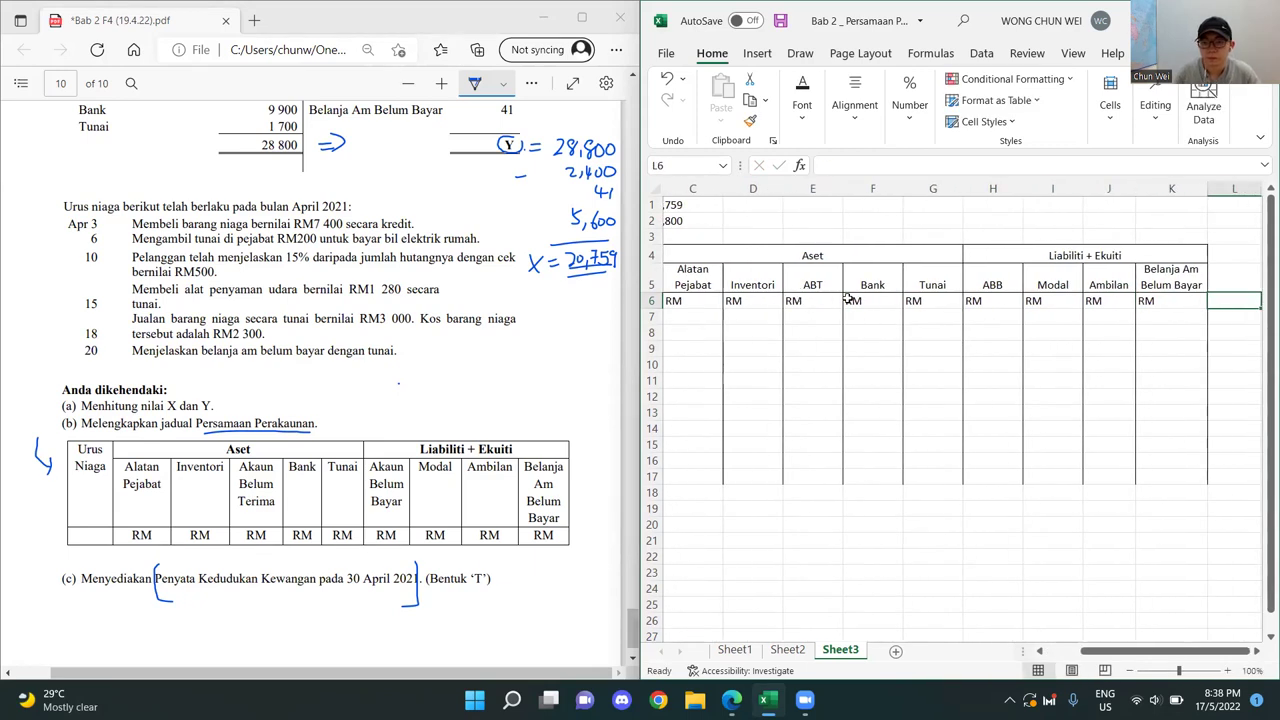
{"action": "left_click", "coordinate": [651, 300]}
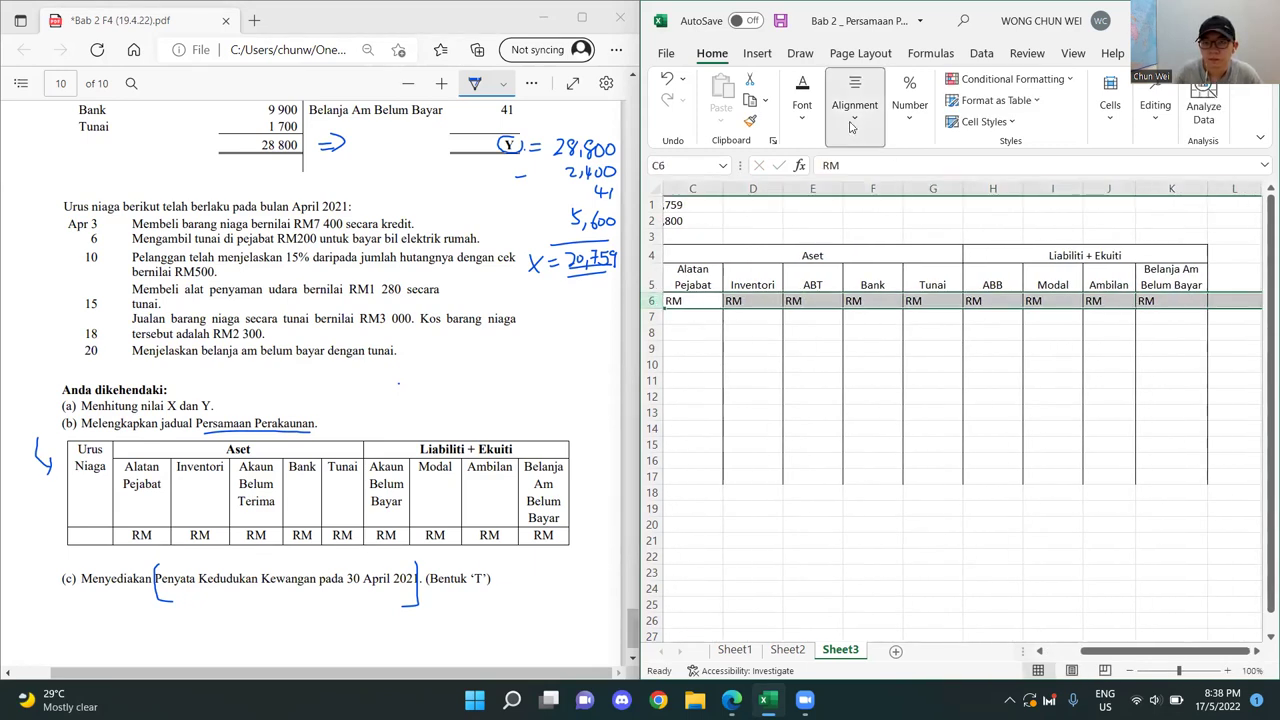
{"action": "left_click", "coordinate": [856, 108]}
{"action": "left_click", "coordinate": [862, 191]}
{"action": "left_click", "coordinate": [1018, 416]}
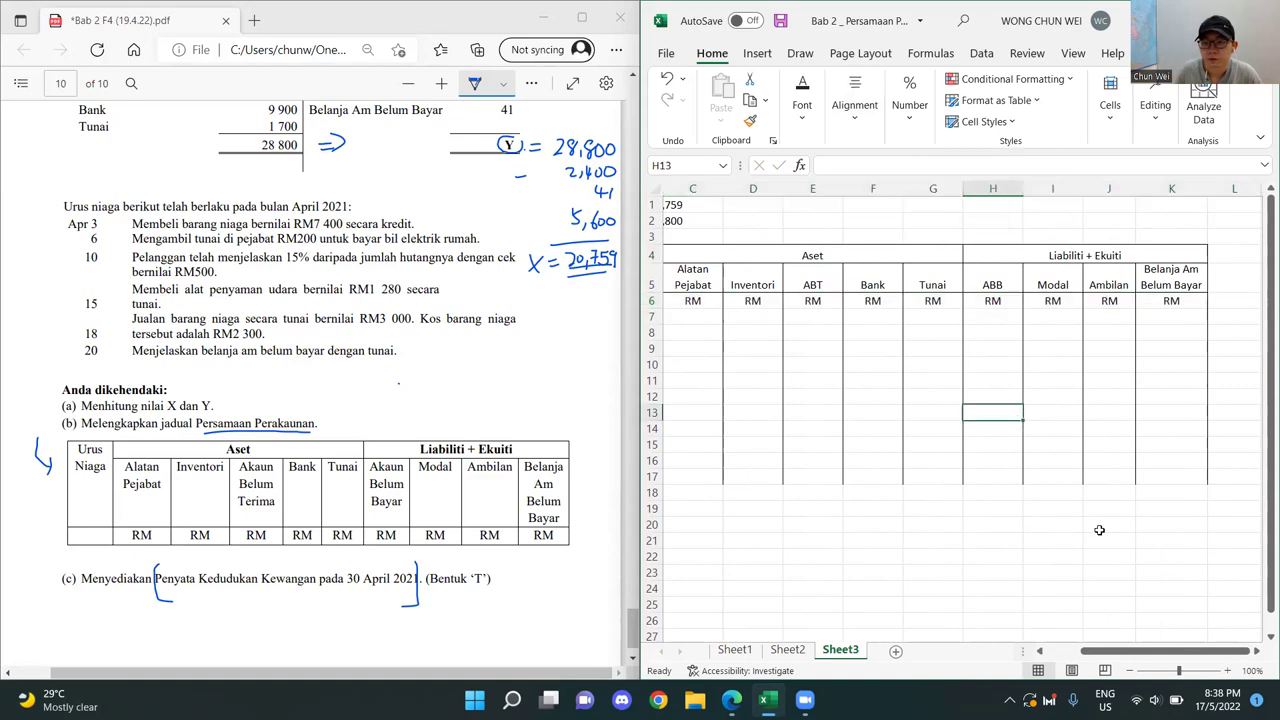
{"action": "left_click_drag", "start_coordinate": [1162, 651], "coordinate": [1150, 652]}
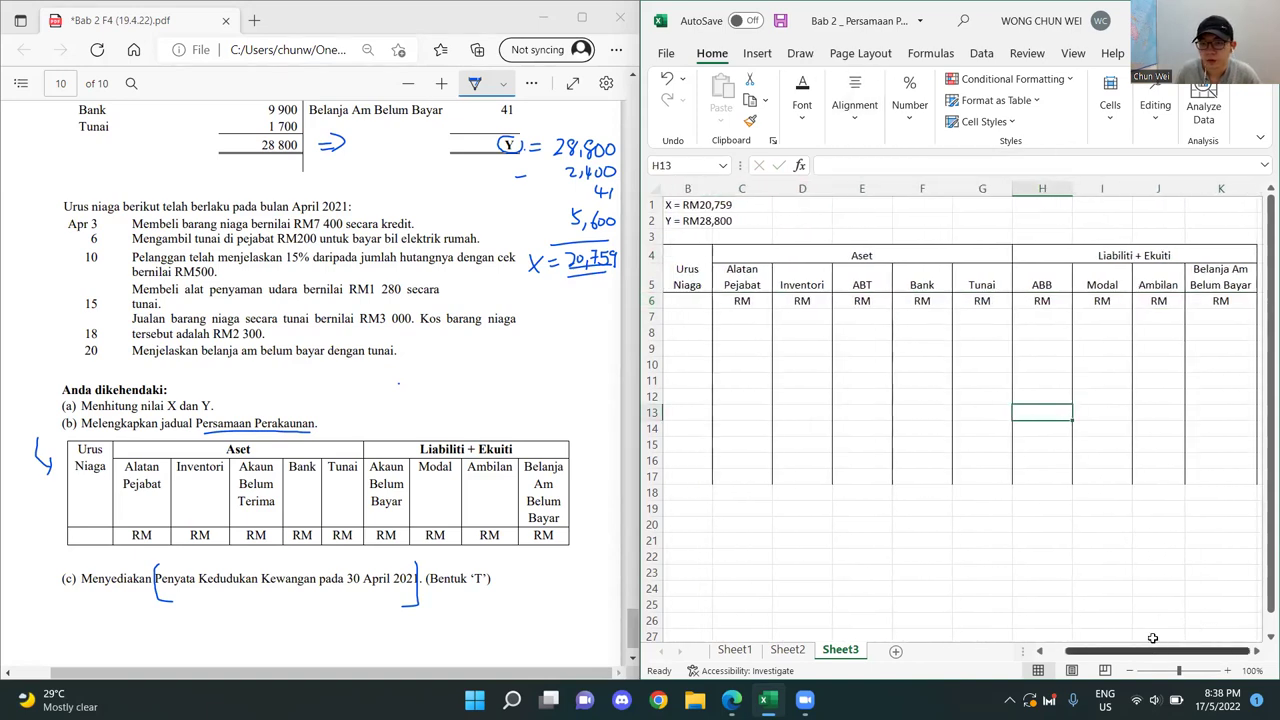
{"action": "scroll", "coordinate": [1133, 578], "scroll_direction": "down", "scroll_amount": 1, "text": "ctrl"}
{"action": "left_click", "coordinate": [1010, 349]}
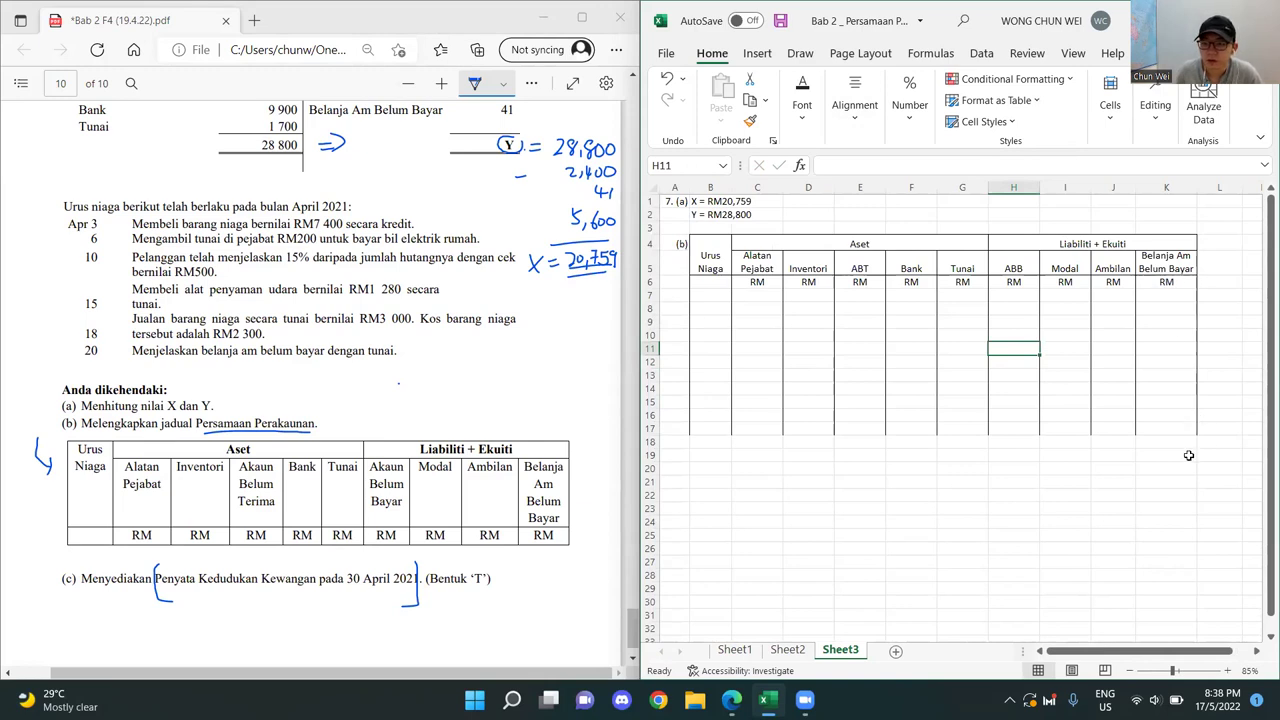
{"action": "scroll", "coordinate": [1188, 455], "scroll_direction": "up", "scroll_amount": 1}
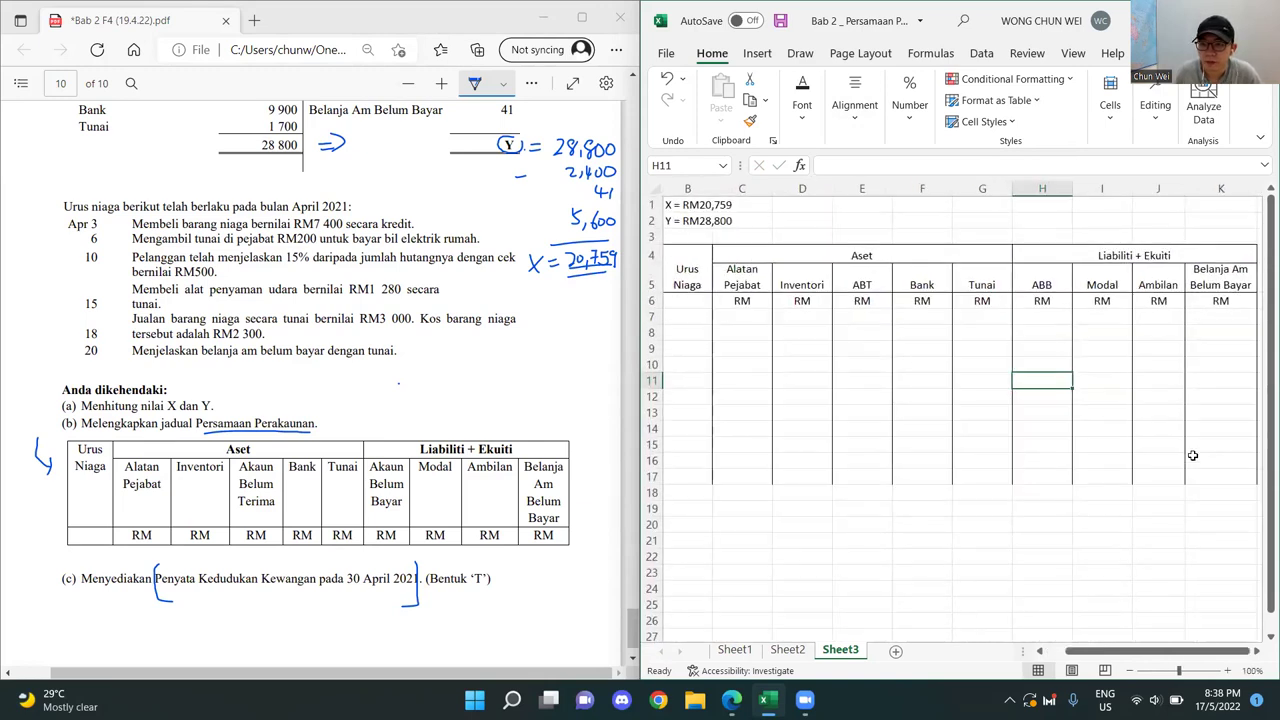
{"action": "left_click", "coordinate": [862, 428]}
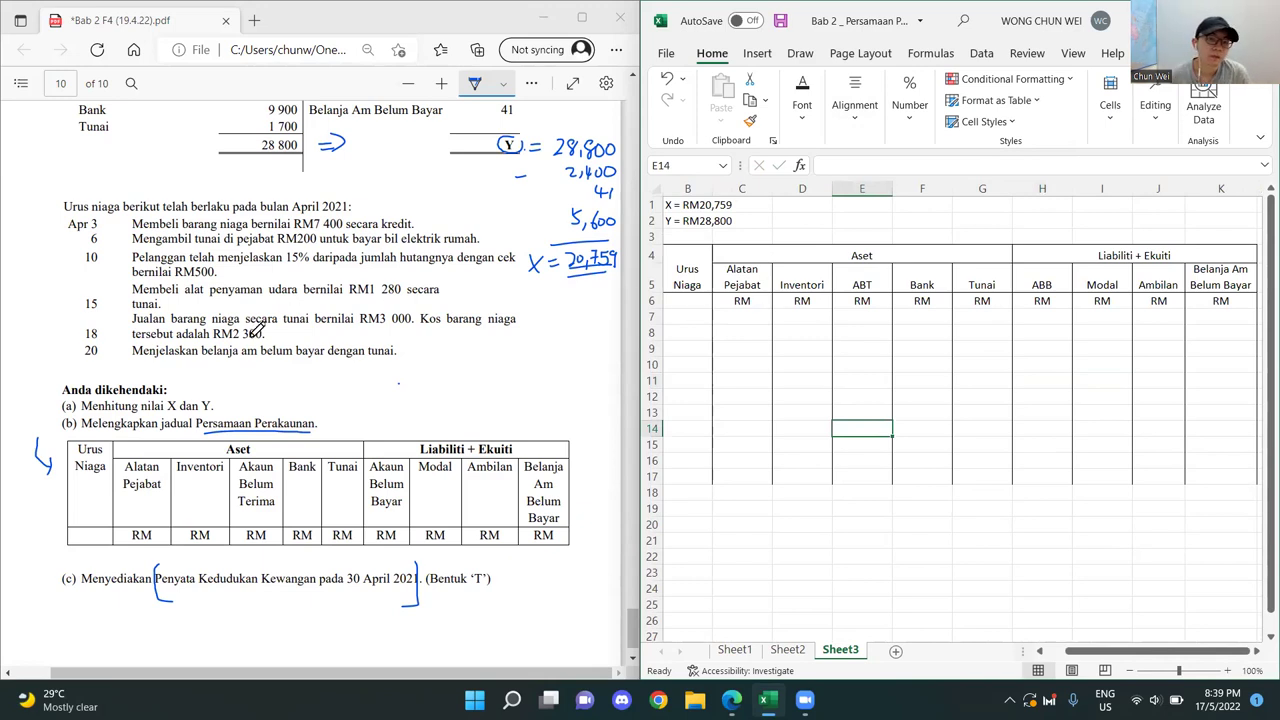
{"action": "scroll", "coordinate": [256, 328], "scroll_direction": "up", "scroll_amount": 1}
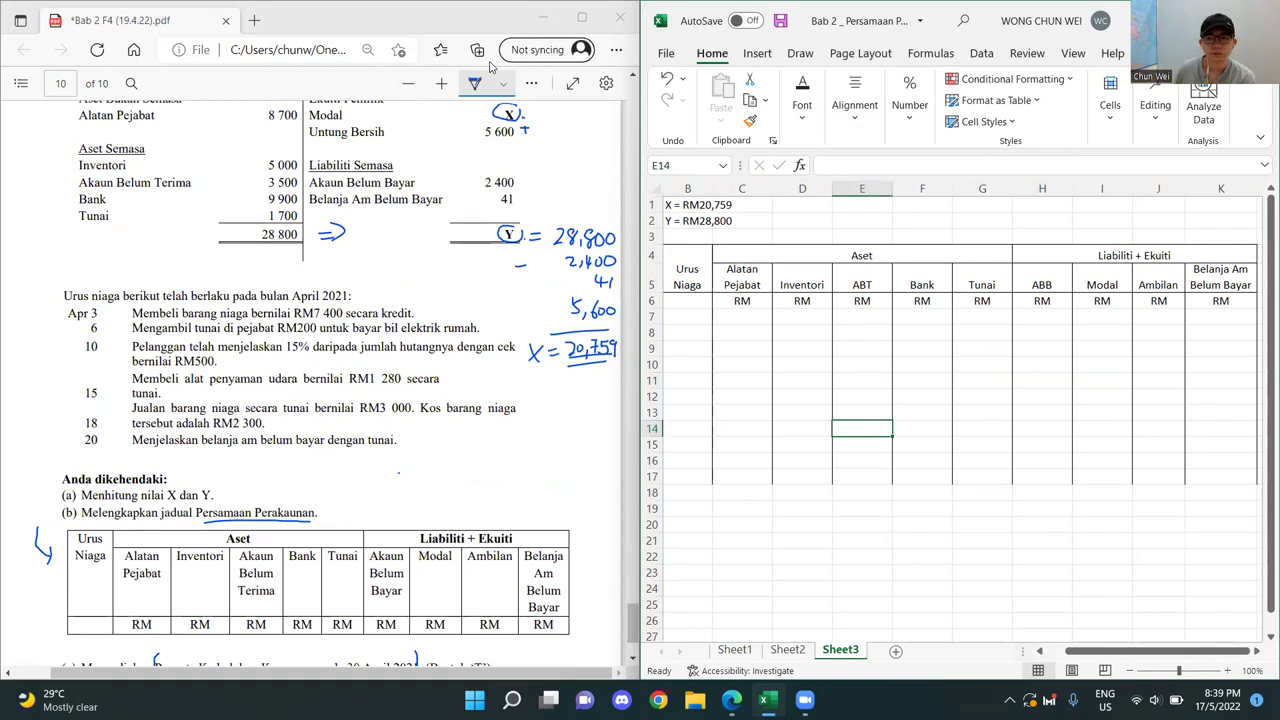
{"action": "double_click", "coordinate": [1221, 274]}
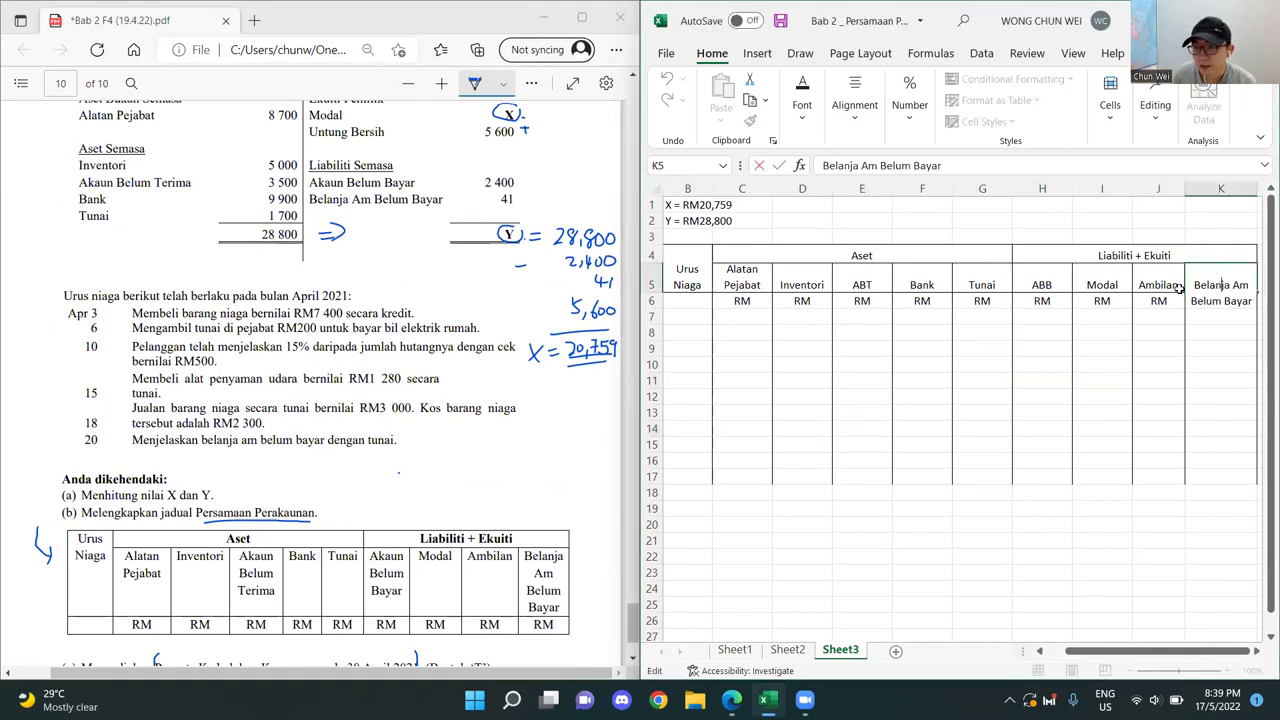
{"action": "left_click_drag", "start_coordinate": [1191, 303], "coordinate": [1249, 301]}
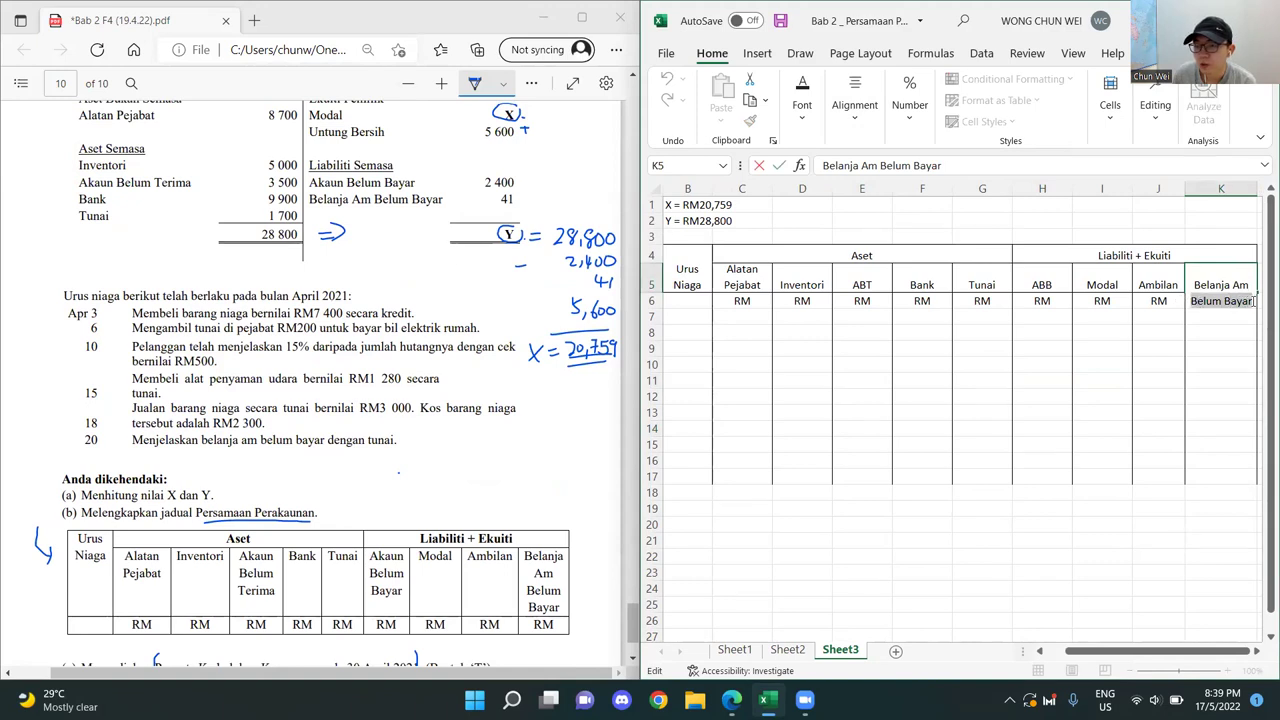
{"action": "left_click", "coordinate": [1212, 370]}
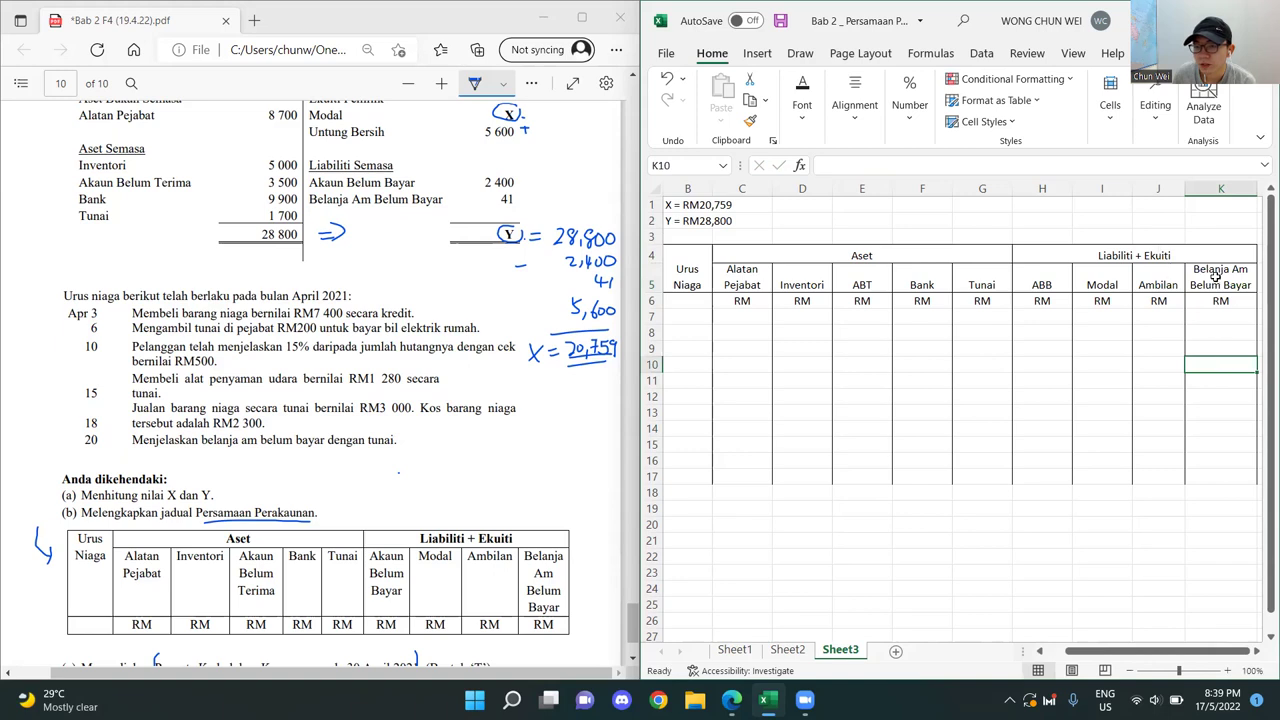
{"action": "double_click", "coordinate": [1042, 285]}
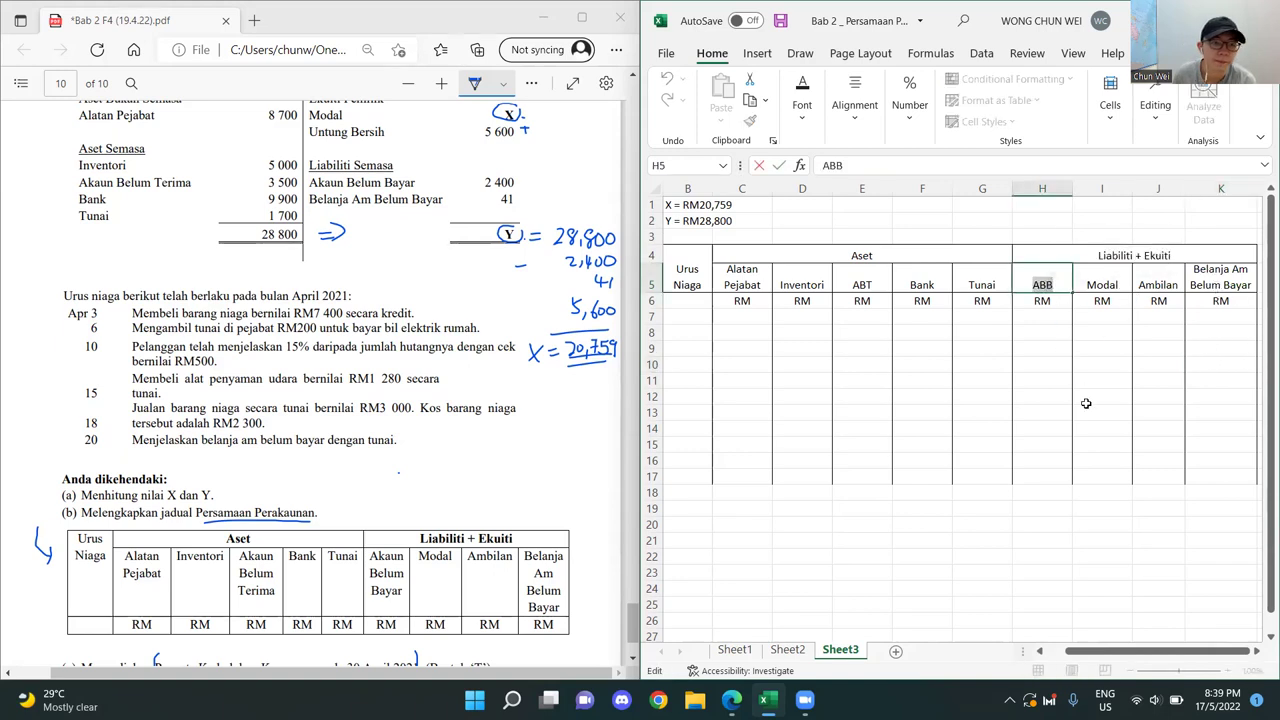
{"action": "left_click", "coordinate": [1104, 446]}
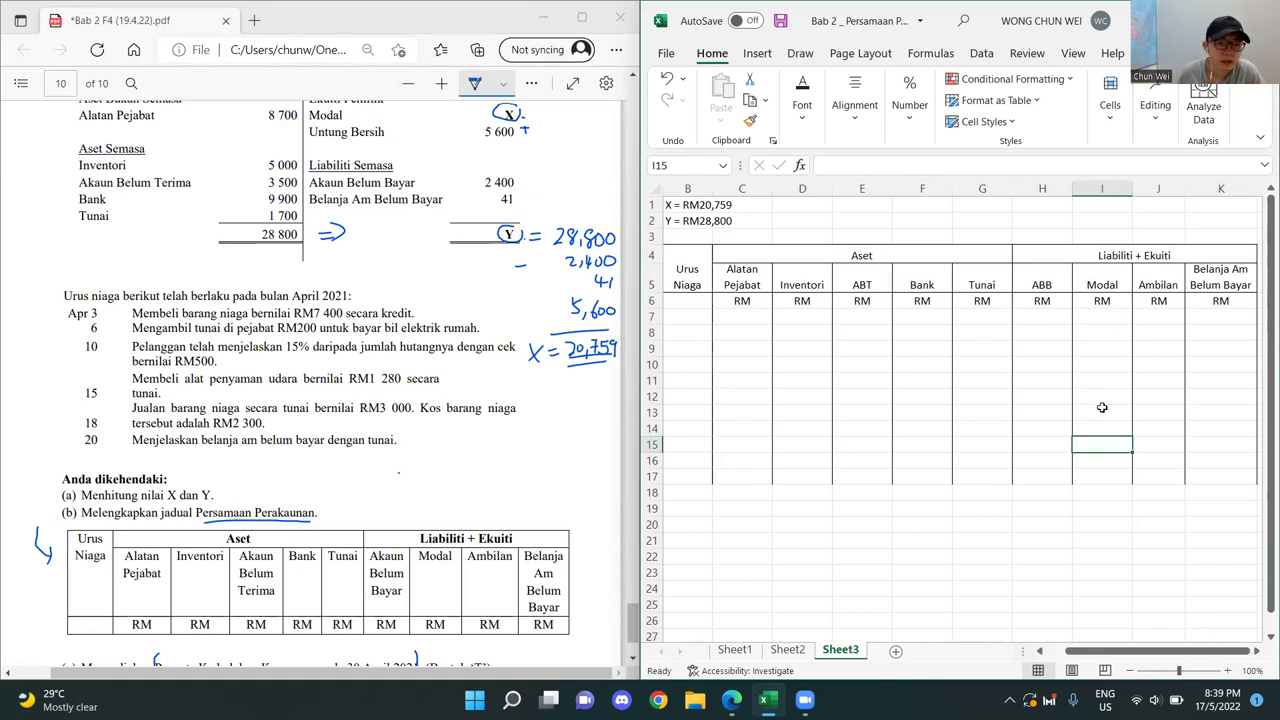
- Switch to the PDF in Edge, underline the 8 700 Alatan Pejabat amount, and handwrite "Baki!" beside the asset total
{"action": "left_click", "coordinate": [364, 111]}
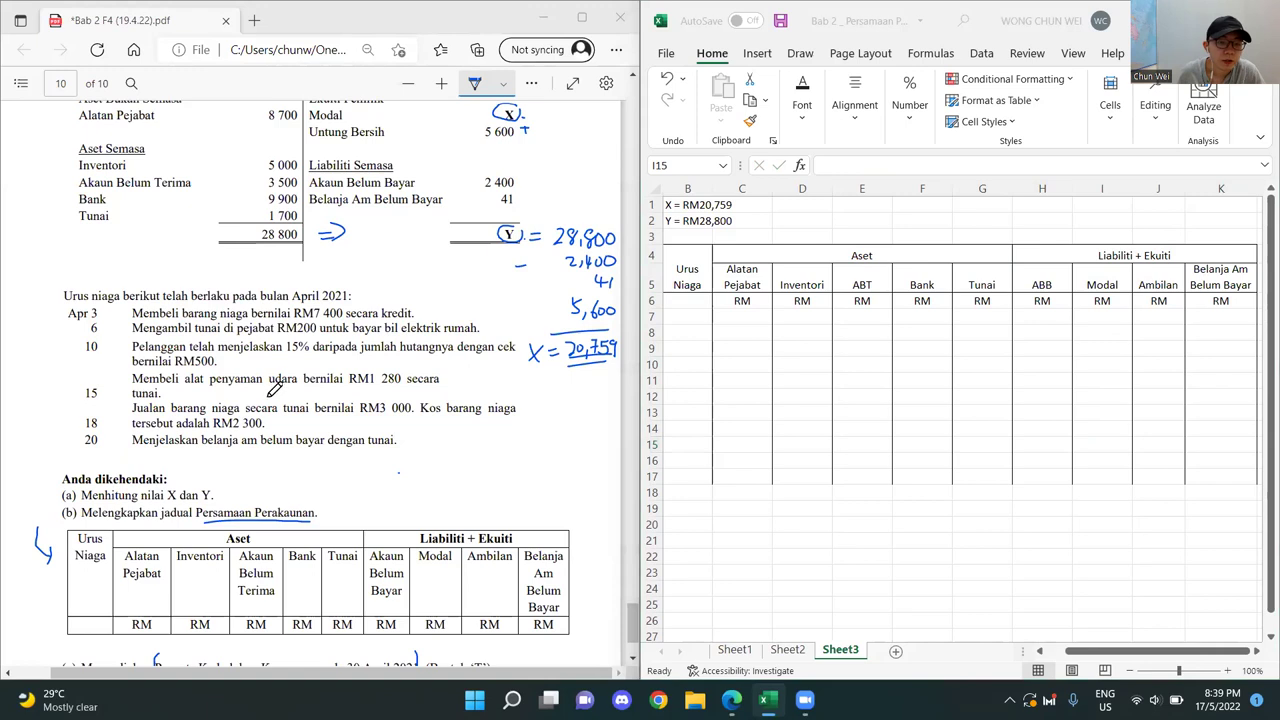
{"action": "scroll", "coordinate": [276, 390], "scroll_direction": "up", "scroll_amount": 2}
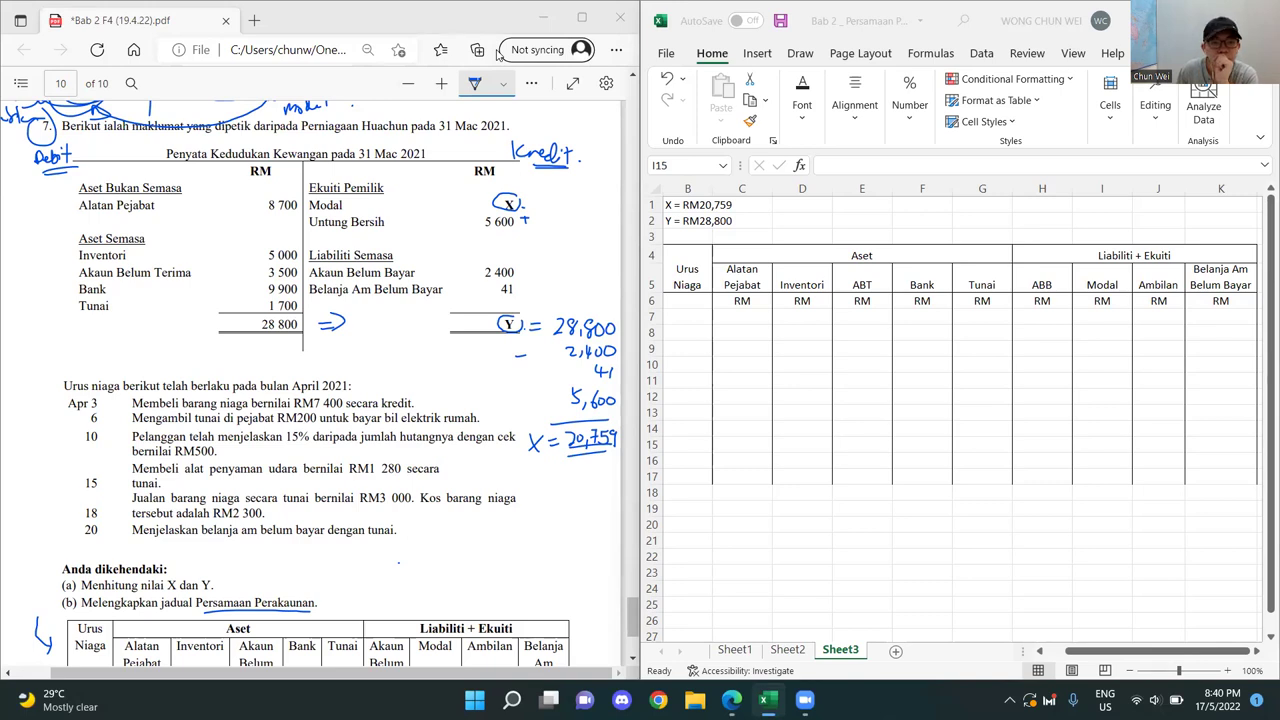
{"action": "key", "text": "alt+Tab"}
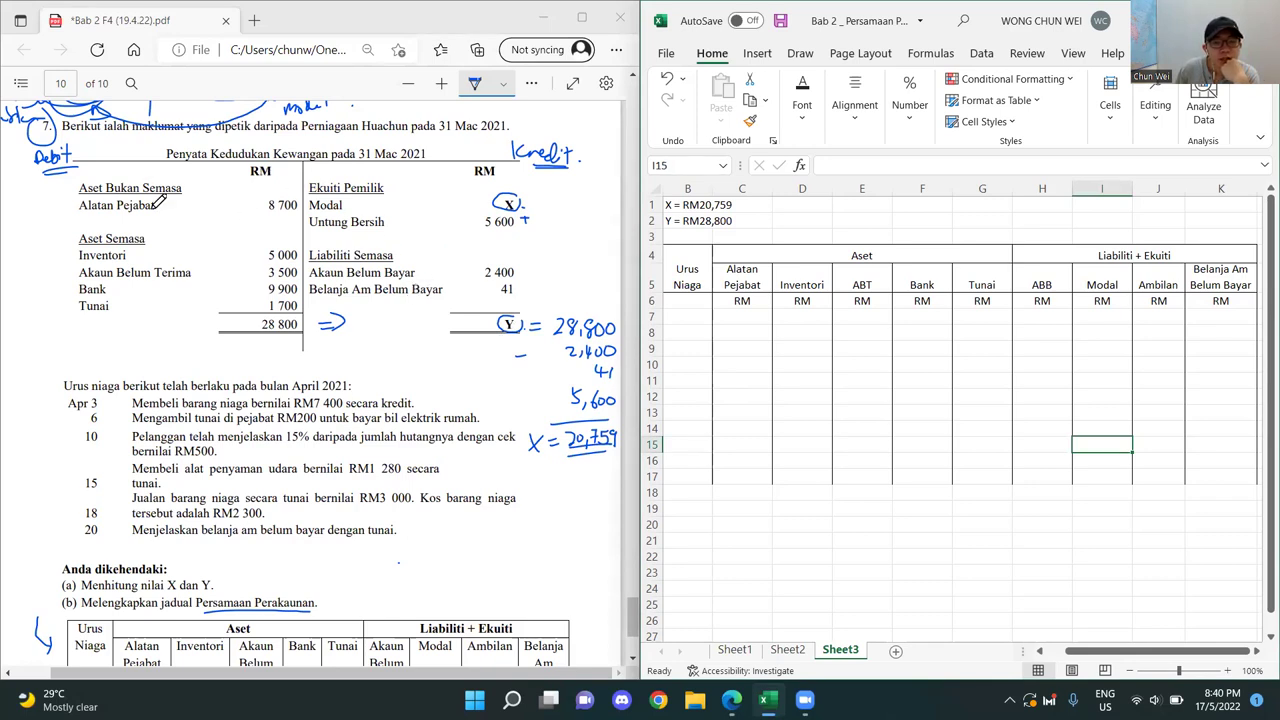
{"action": "left_click", "coordinate": [312, 218]}
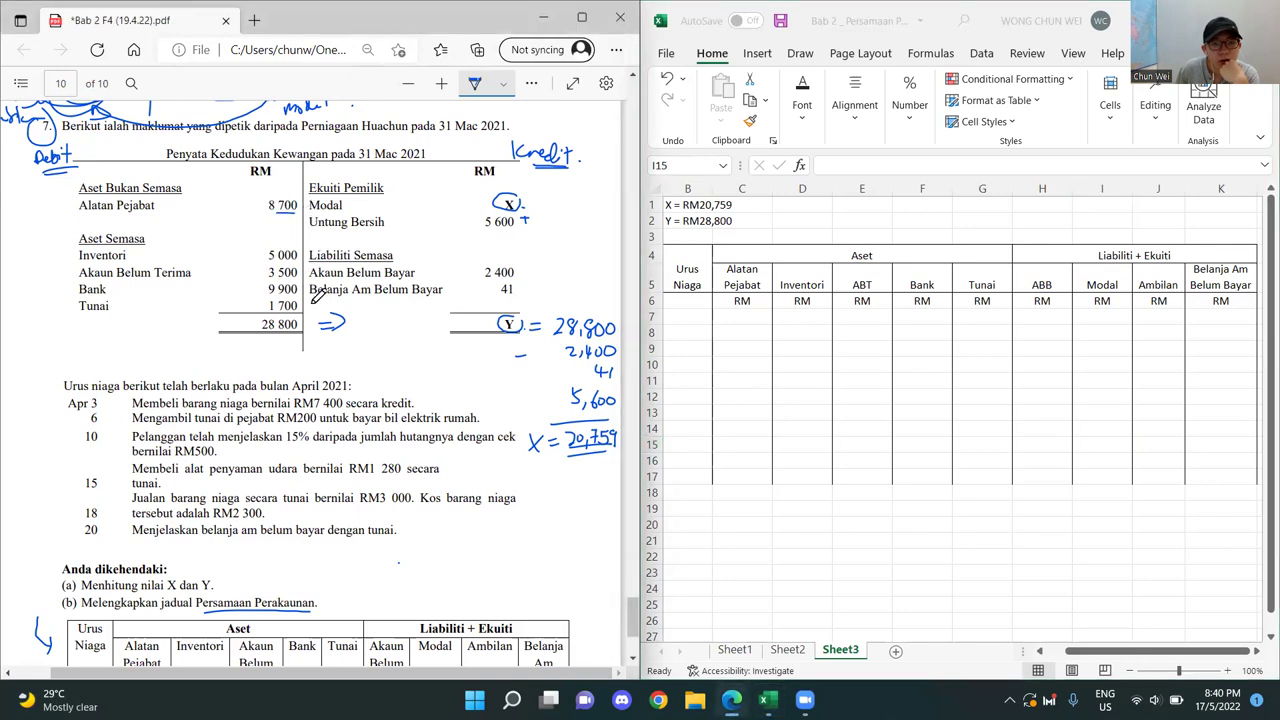
{"action": "mouse_move", "coordinate": [27, 332]}
{"action": "left_mouse_down"}
{"action": "mouse_move", "coordinate": [42, 345]}
{"action": "mouse_move", "coordinate": [70, 334]}
{"action": "mouse_move", "coordinate": [97, 344]}
{"action": "left_mouse_up"}
{"action": "left_click", "coordinate": [100, 351]}
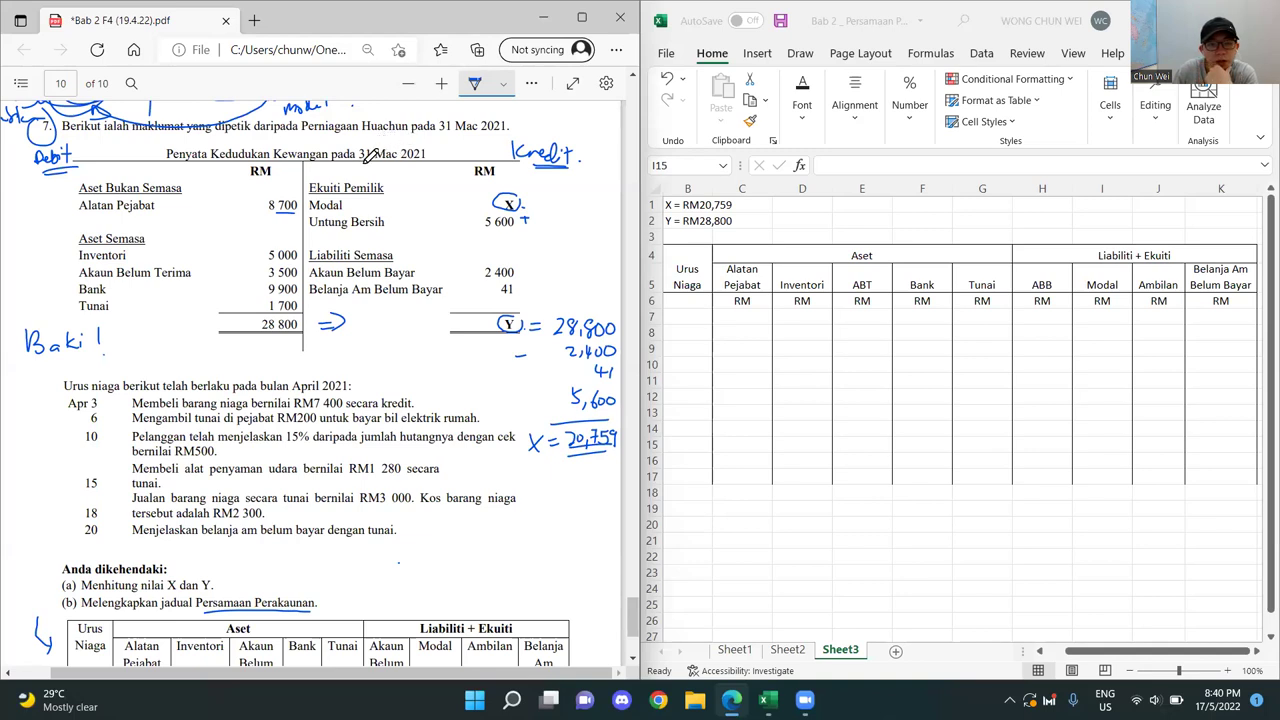
- Circle 31 Mac 2021 in the statement title and underline April 2021 in the transaction list heading
{"action": "mouse_move", "coordinate": [434, 147]}
{"action": "left_mouse_down"}
{"action": "mouse_move", "coordinate": [400, 132]}
{"action": "mouse_move", "coordinate": [362, 138]}
{"action": "mouse_move", "coordinate": [358, 155]}
{"action": "mouse_move", "coordinate": [430, 146]}
{"action": "left_mouse_up"}
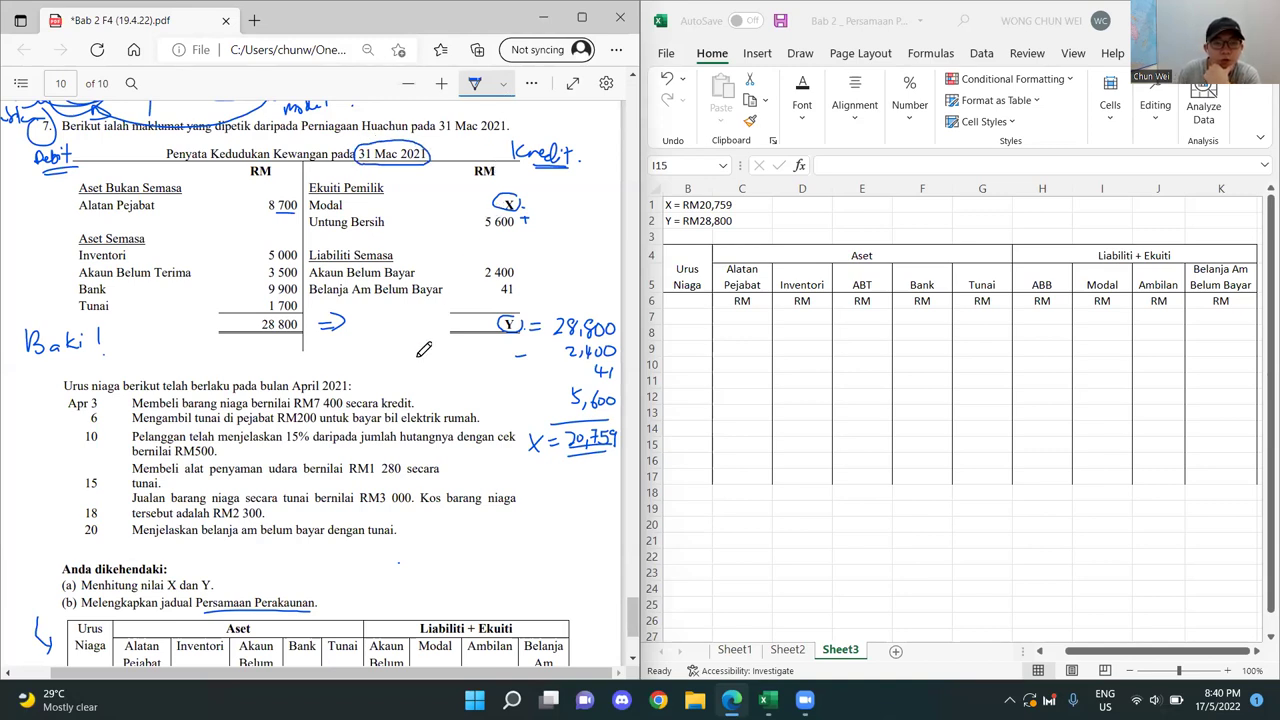
{"action": "scroll", "coordinate": [410, 360], "scroll_direction": "down", "scroll_amount": 3}
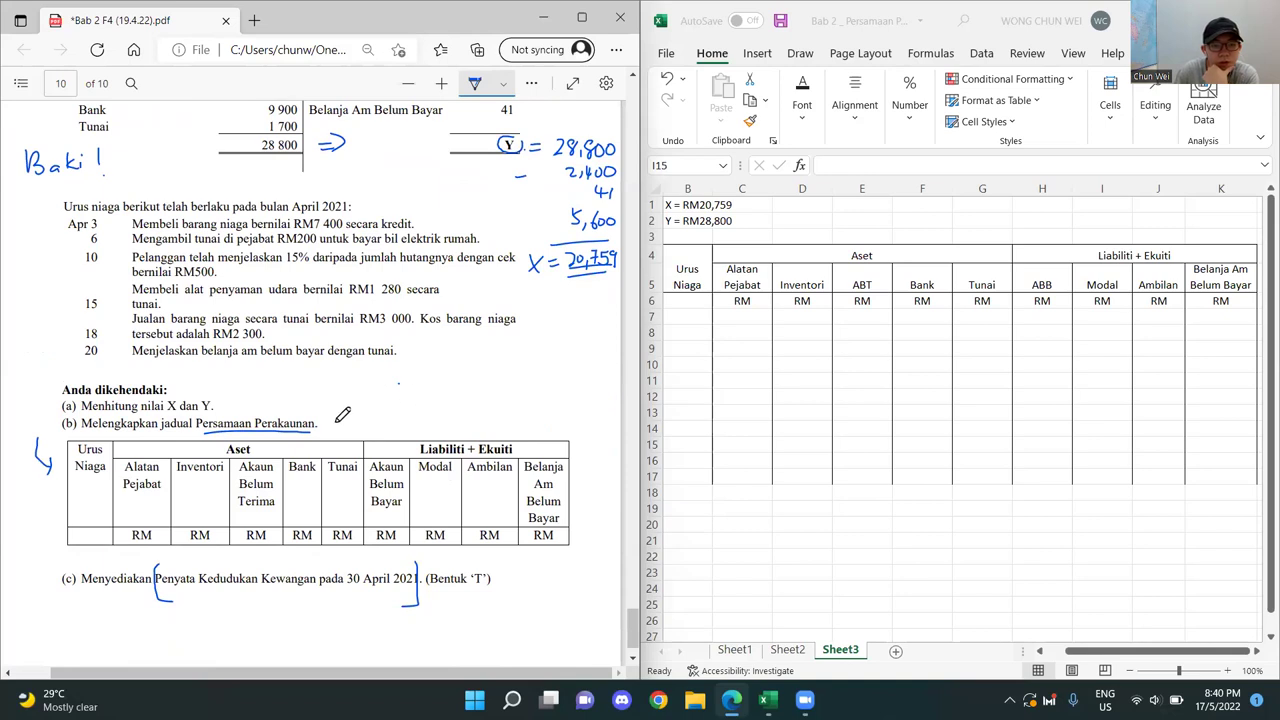
{"action": "left_click_drag", "start_coordinate": [309, 213], "coordinate": [349, 207]}
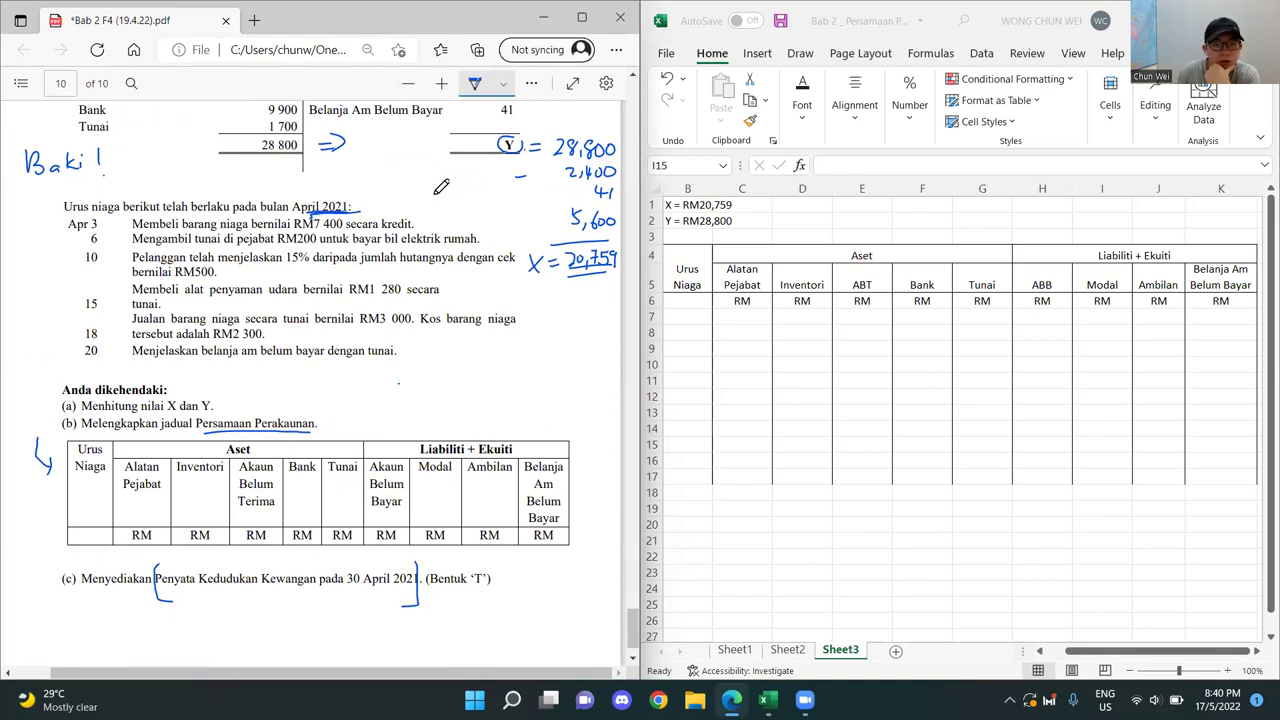
- Switch to Excel and enter Apr 1 as text in cell B7, the first Urus Niaga row
{"action": "scroll", "coordinate": [350, 205], "scroll_direction": "up", "scroll_amount": 3}
{"action": "key", "text": "alt+Tab"}
{"action": "double_click", "coordinate": [703, 313]}
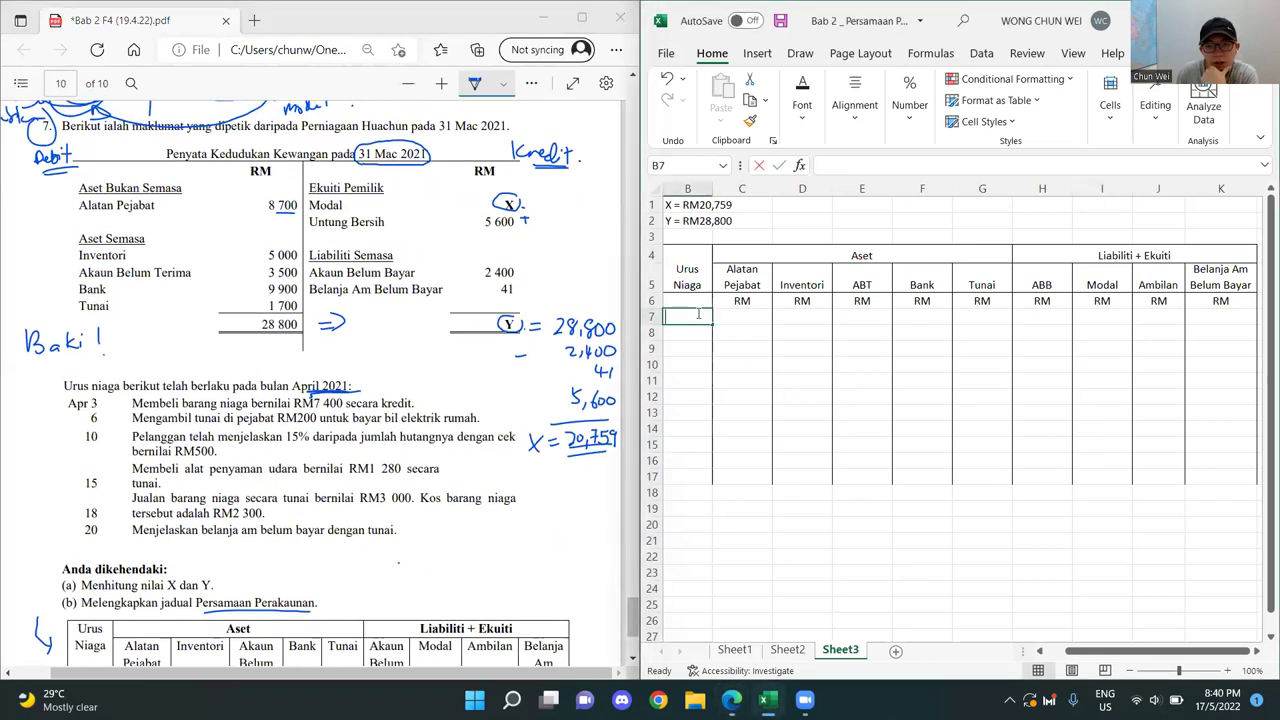
{"action": "type", "text": "'Apr 1"}
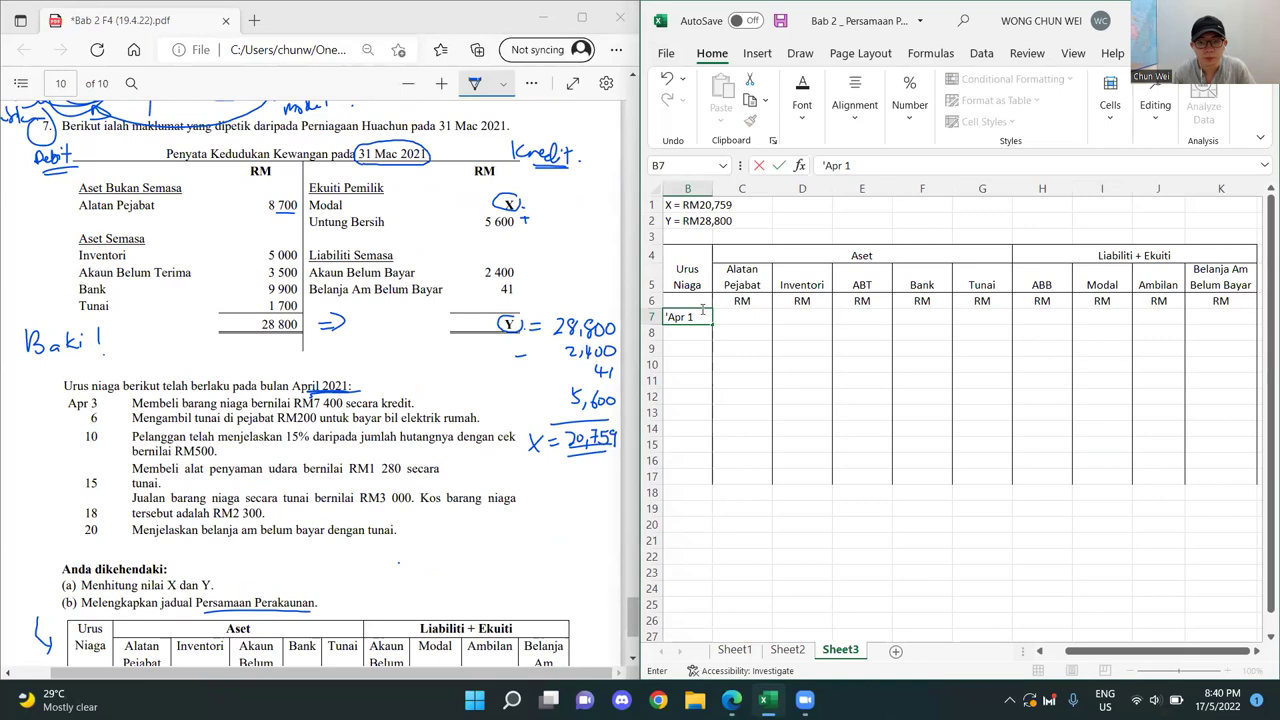
{"action": "key", "text": "Return"}
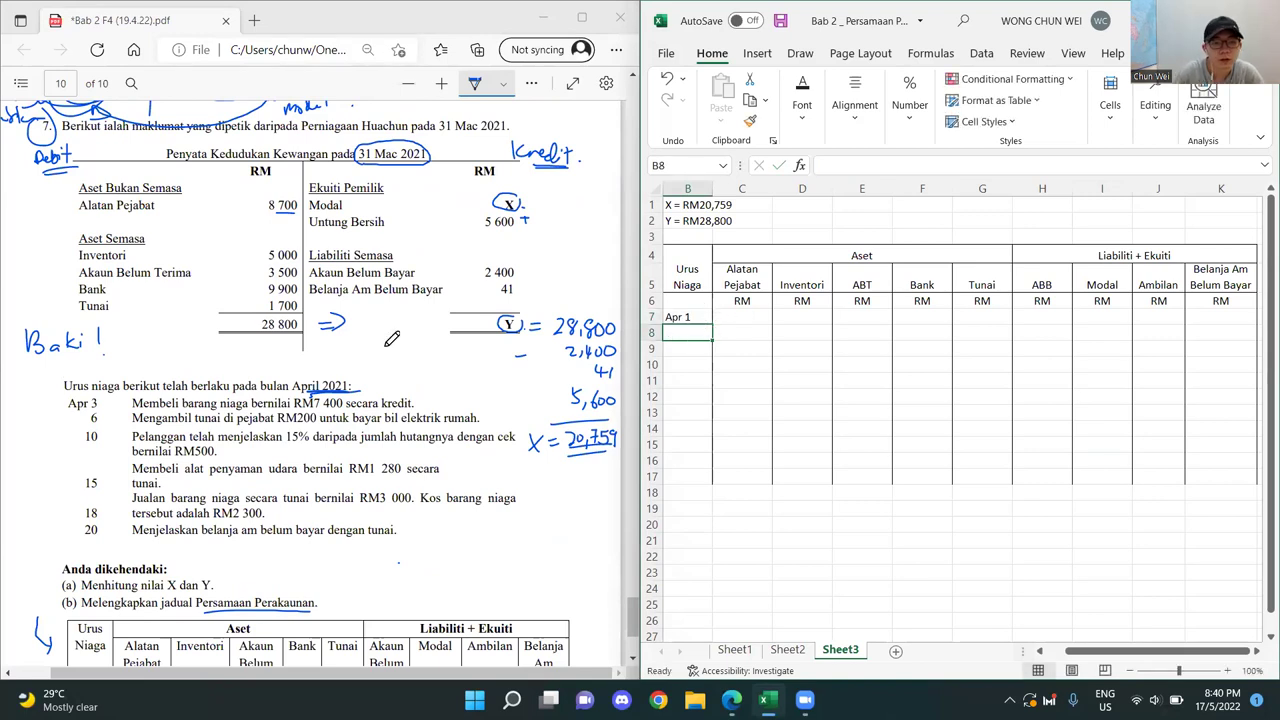
- In the PDF, handwrite "31/3 = 1/4" below the transaction list and draw a bracket beside the April transactions
{"action": "mouse_move", "coordinate": [305, 550]}
{"action": "left_mouse_down"}
{"action": "mouse_move", "coordinate": [306, 568]}
{"action": "mouse_move", "coordinate": [319, 568]}
{"action": "left_mouse_up"}
{"action": "mouse_move", "coordinate": [335, 553]}
{"action": "left_mouse_down"}
{"action": "mouse_move", "coordinate": [335, 566]}
{"action": "mouse_move", "coordinate": [430, 562]}
{"action": "left_mouse_up"}
{"action": "mouse_move", "coordinate": [441, 533]}
{"action": "left_mouse_down"}
{"action": "mouse_move", "coordinate": [440, 568]}
{"action": "mouse_move", "coordinate": [500, 556]}
{"action": "left_mouse_up"}
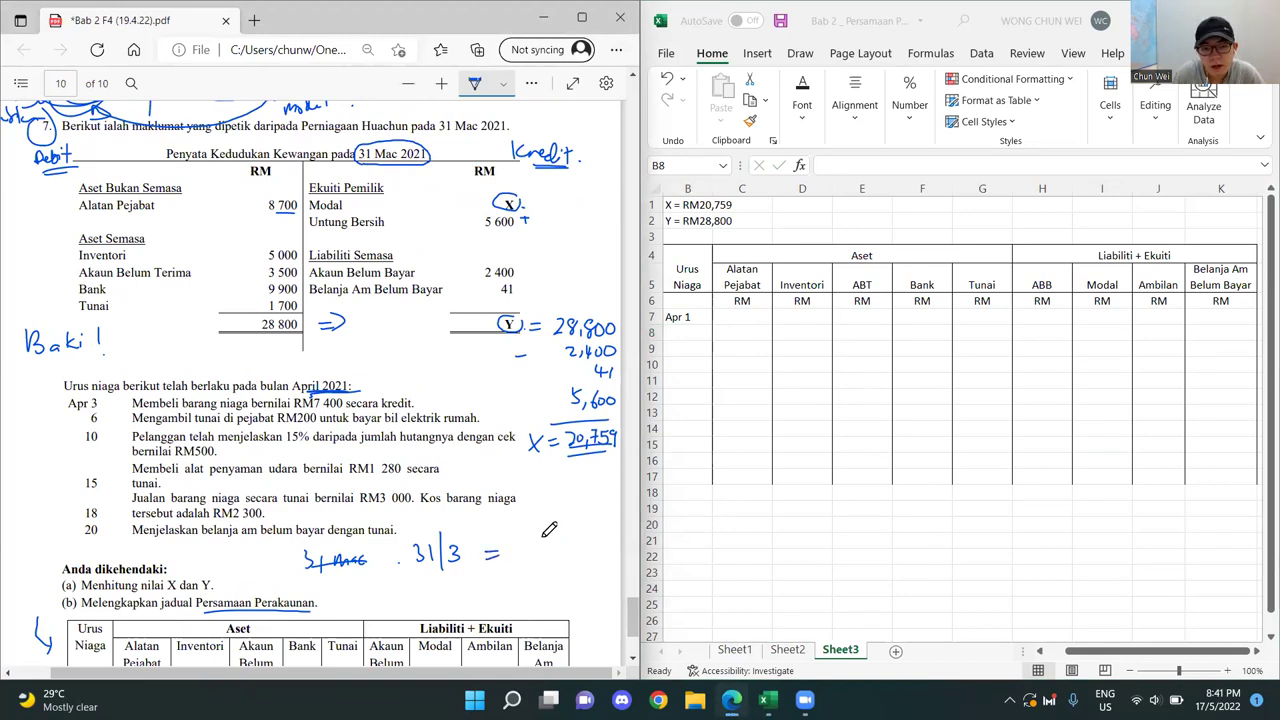
{"action": "mouse_move", "coordinate": [526, 540]}
{"action": "left_mouse_down"}
{"action": "mouse_move", "coordinate": [525, 566]}
{"action": "mouse_move", "coordinate": [540, 572]}
{"action": "mouse_move", "coordinate": [575, 554]}
{"action": "left_mouse_up"}
{"action": "left_click_drag", "start_coordinate": [568, 541], "coordinate": [567, 566]}
{"action": "left_click", "coordinate": [581, 552]}
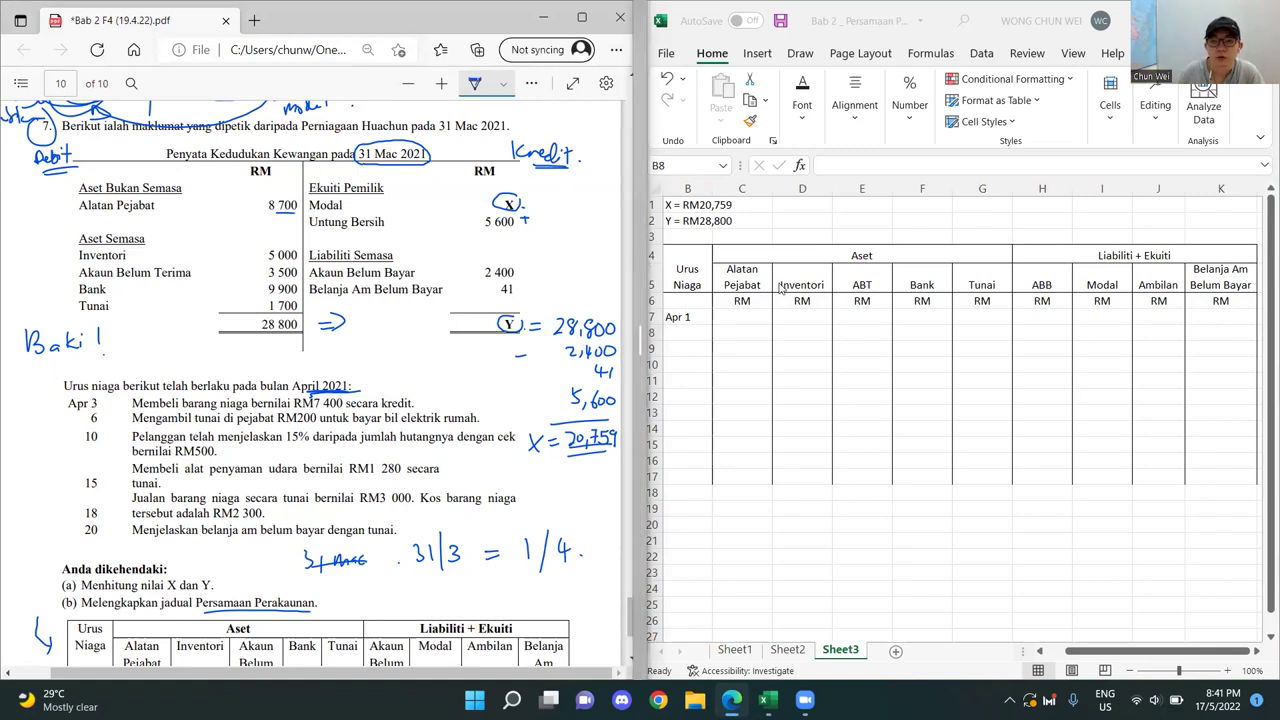
{"action": "double_click", "coordinate": [743, 318]}
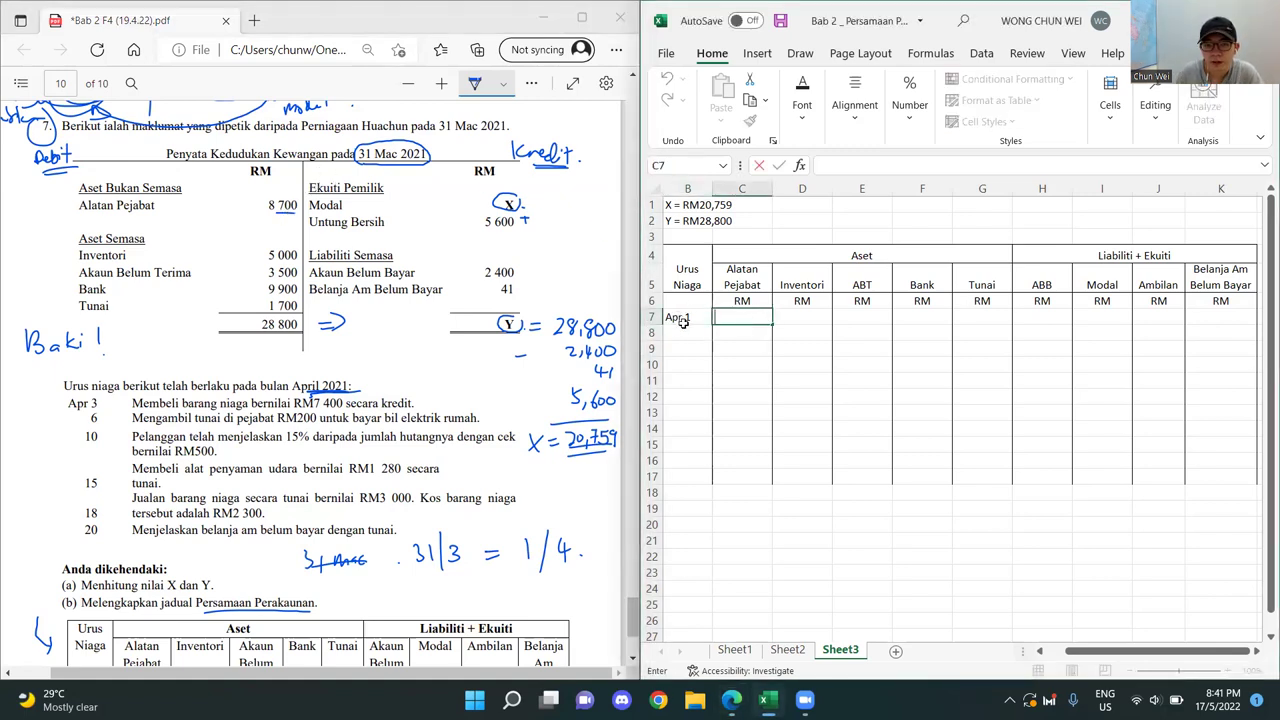
{"action": "mouse_move", "coordinate": [55, 398]}
{"action": "left_mouse_down"}
{"action": "mouse_move", "coordinate": [52, 536]}
{"action": "mouse_move", "coordinate": [70, 547]}
{"action": "mouse_move", "coordinate": [66, 394]}
{"action": "left_mouse_up"}
- Fill the Apr 1 row in Excel with Alatan Pejabat 8700, Inventori 5000, ABT 3500, Bank 9900, Tunai 1700 and ABB 2400
{"action": "left_click", "coordinate": [749, 316]}
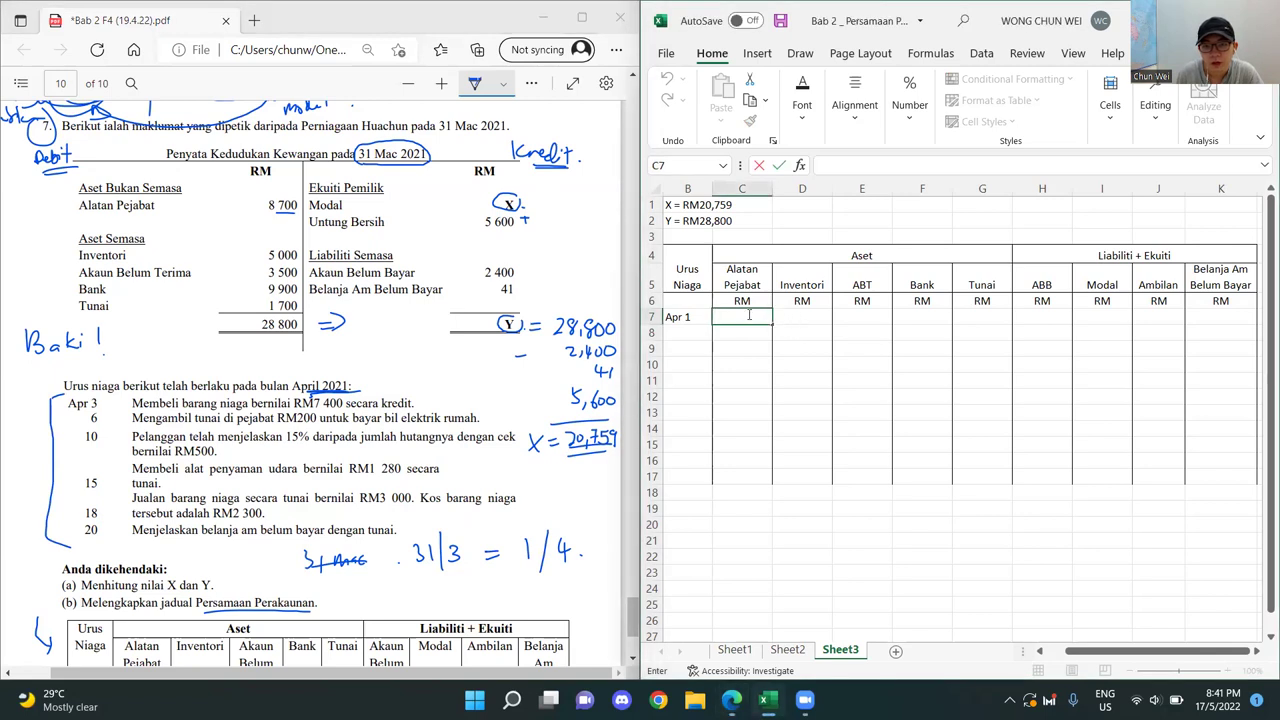
{"action": "type", "text": "8700"}
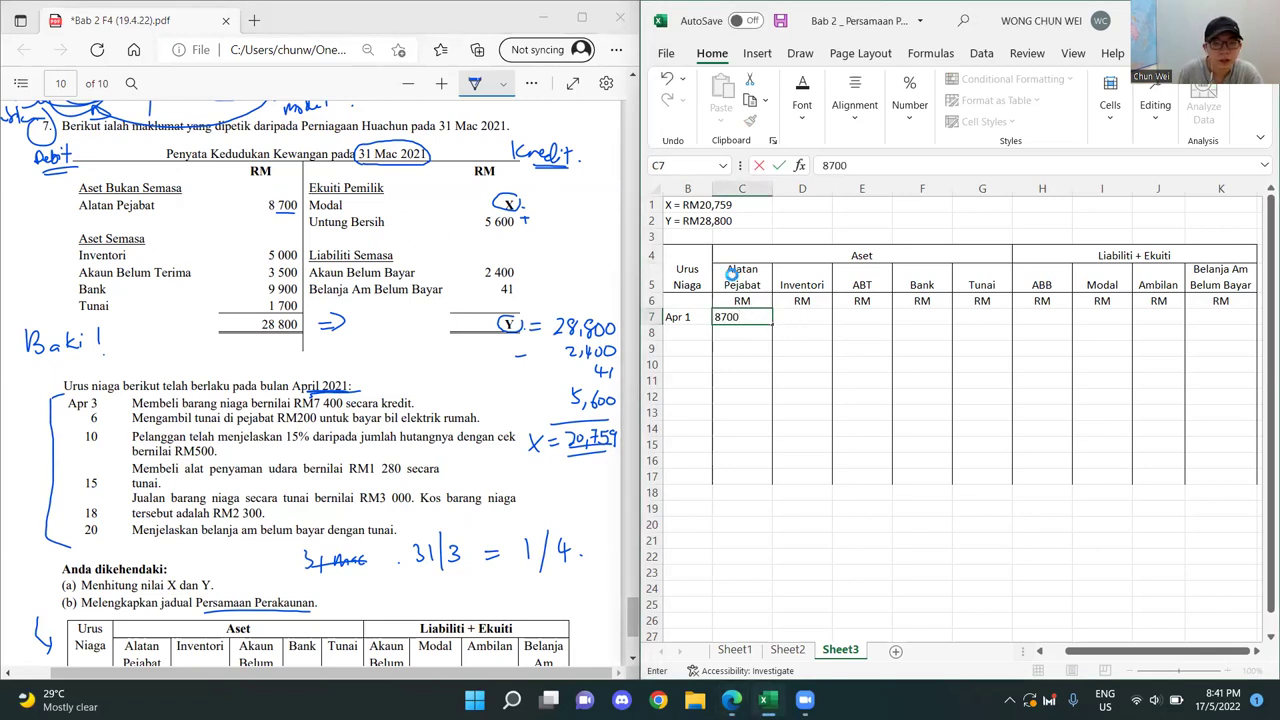
{"action": "key", "text": "Tab"}
{"action": "type", "text": "5000"}
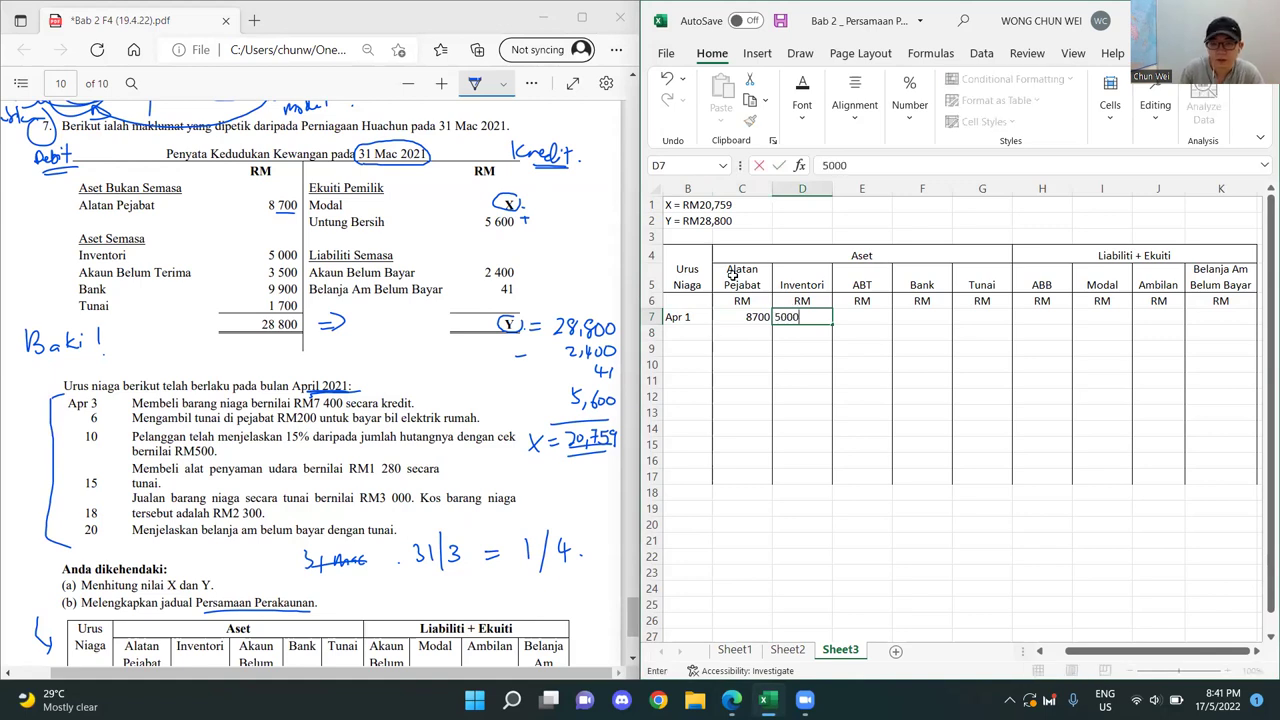
{"action": "key", "text": "Tab"}
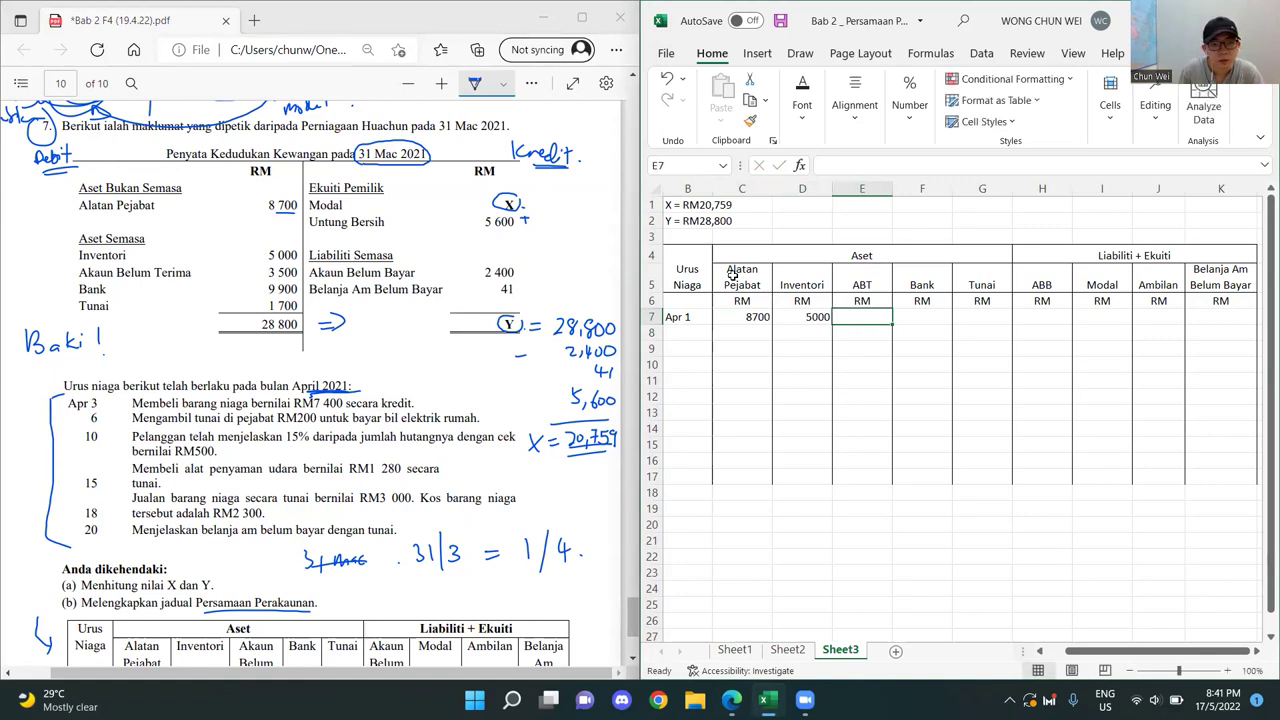
{"action": "type", "text": "3500"}
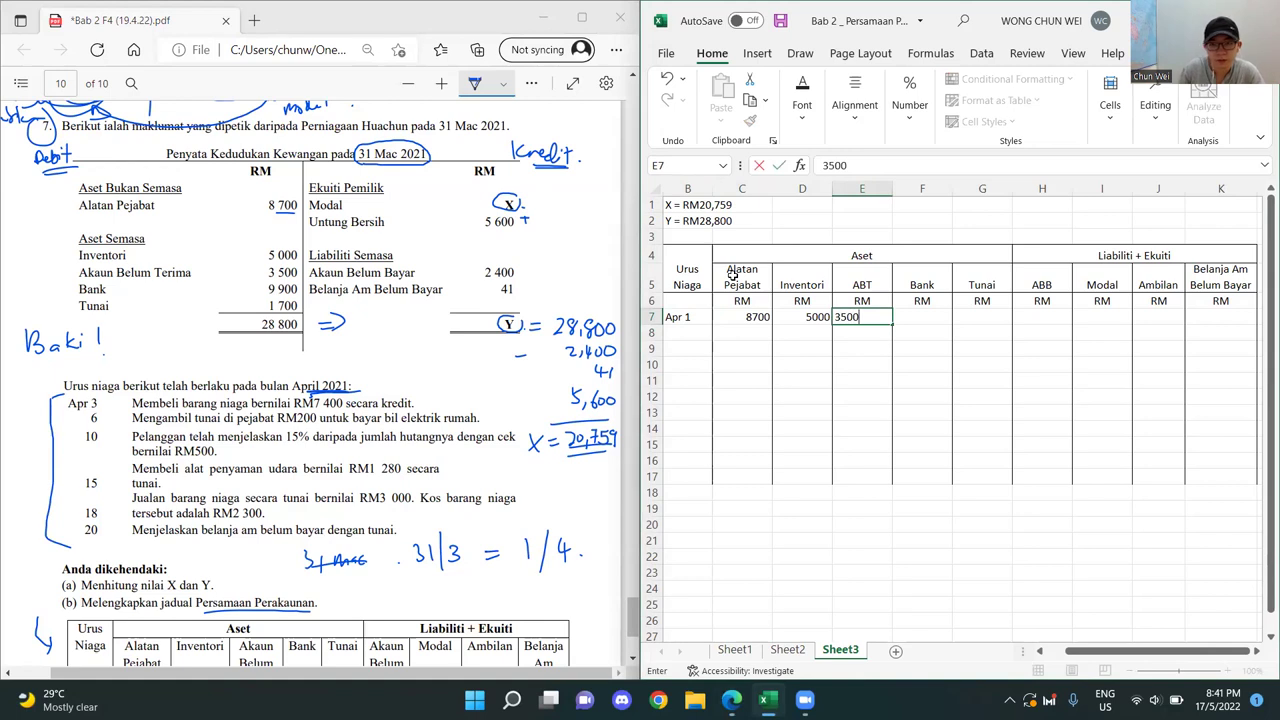
{"action": "key", "text": "Tab"}
{"action": "type", "text": "9900"}
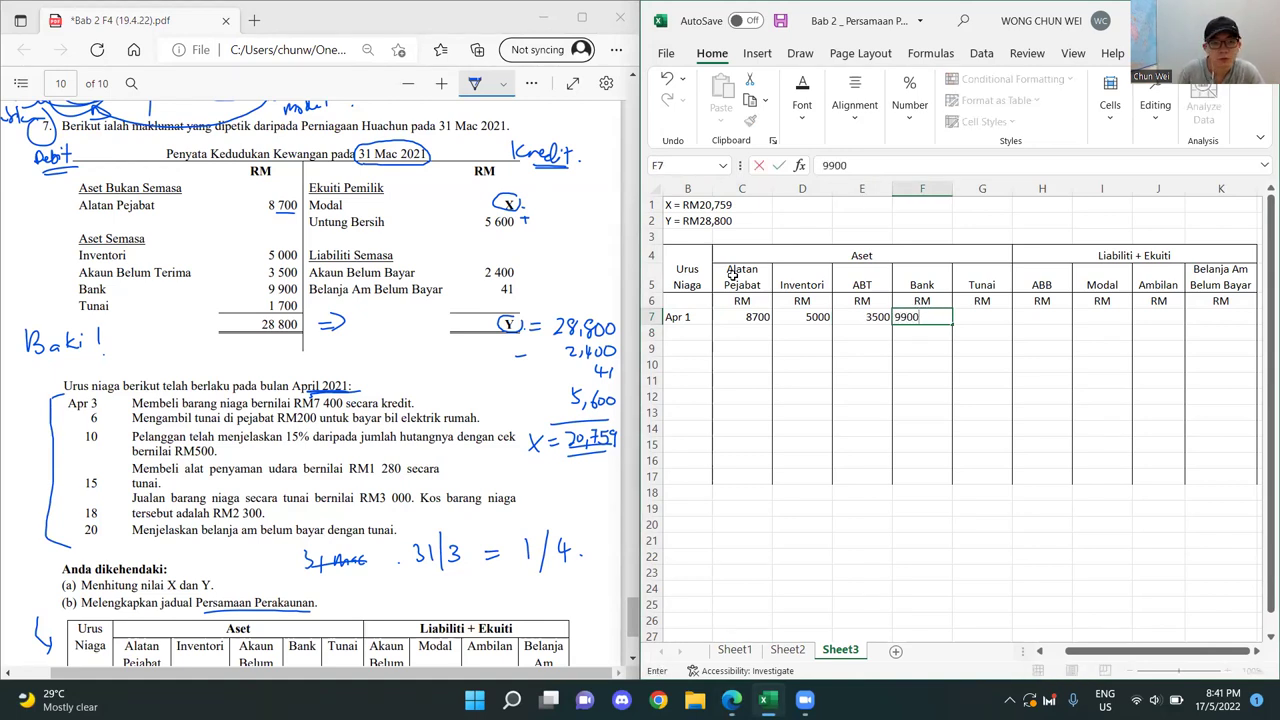
{"action": "key", "text": "Tab"}
{"action": "type", "text": "1700"}
{"action": "key", "text": "Tab"}
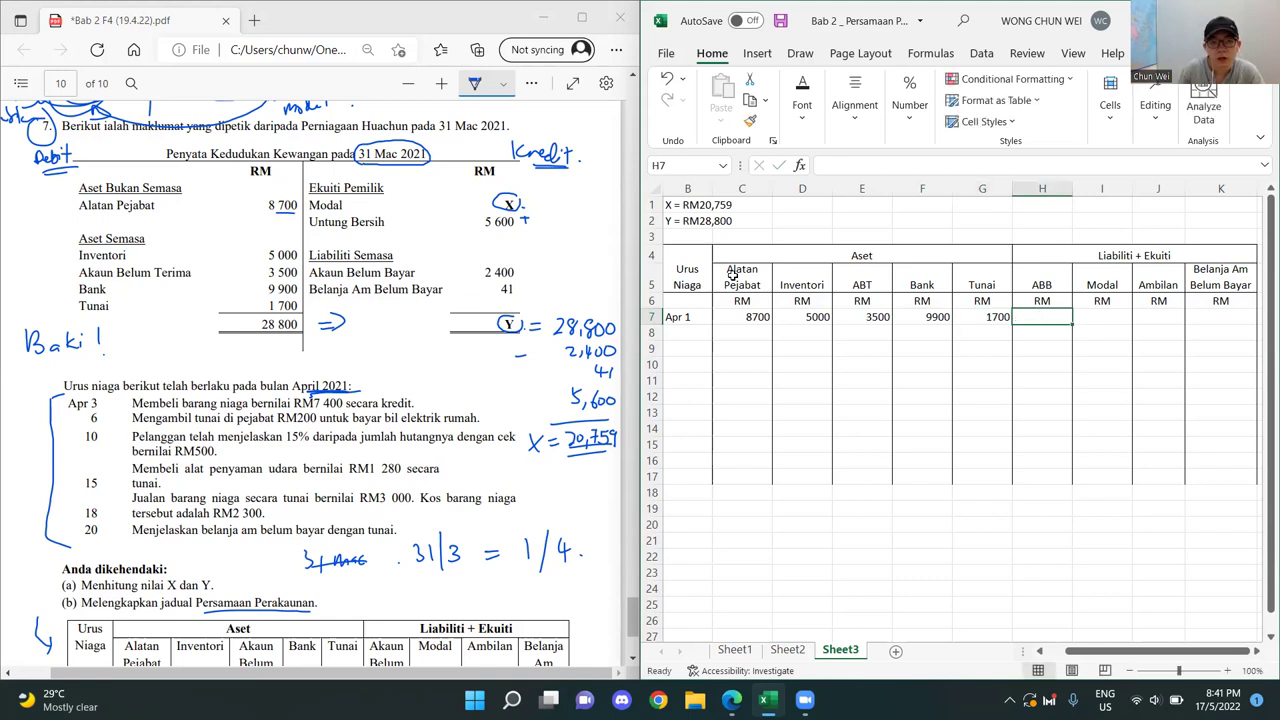
{"action": "type", "text": "2400"}
{"action": "key", "text": "Tab"}
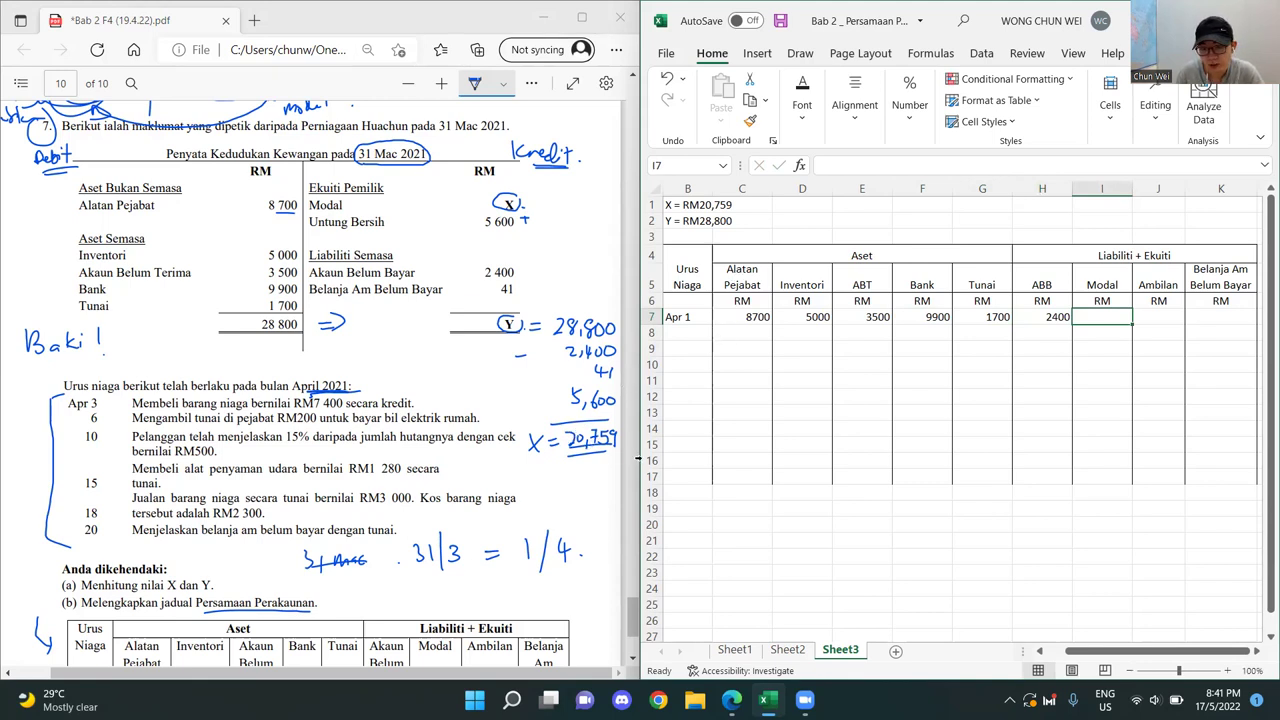
- Complete the Apr 1 row with Modal 20759, a text dash under Ambilan and 41 under Belanja Am Belum Bayar
{"action": "type", "text": "759"}
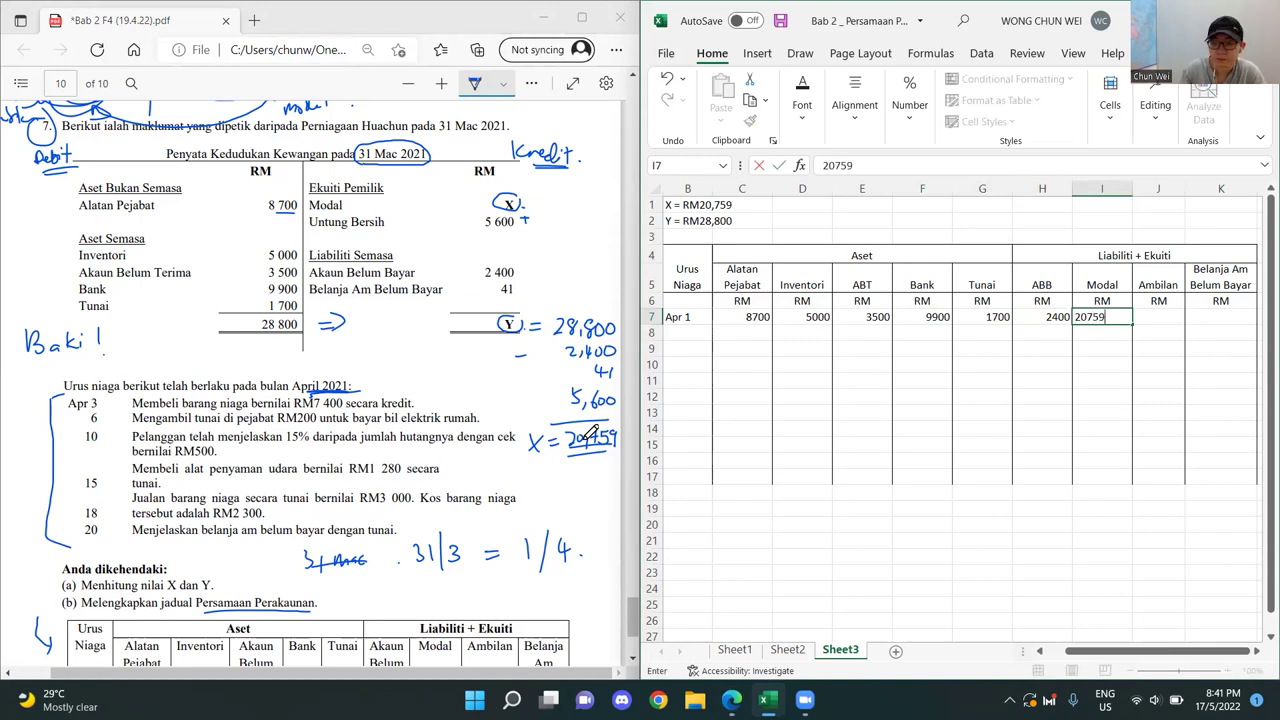
{"action": "key", "text": "Tab"}
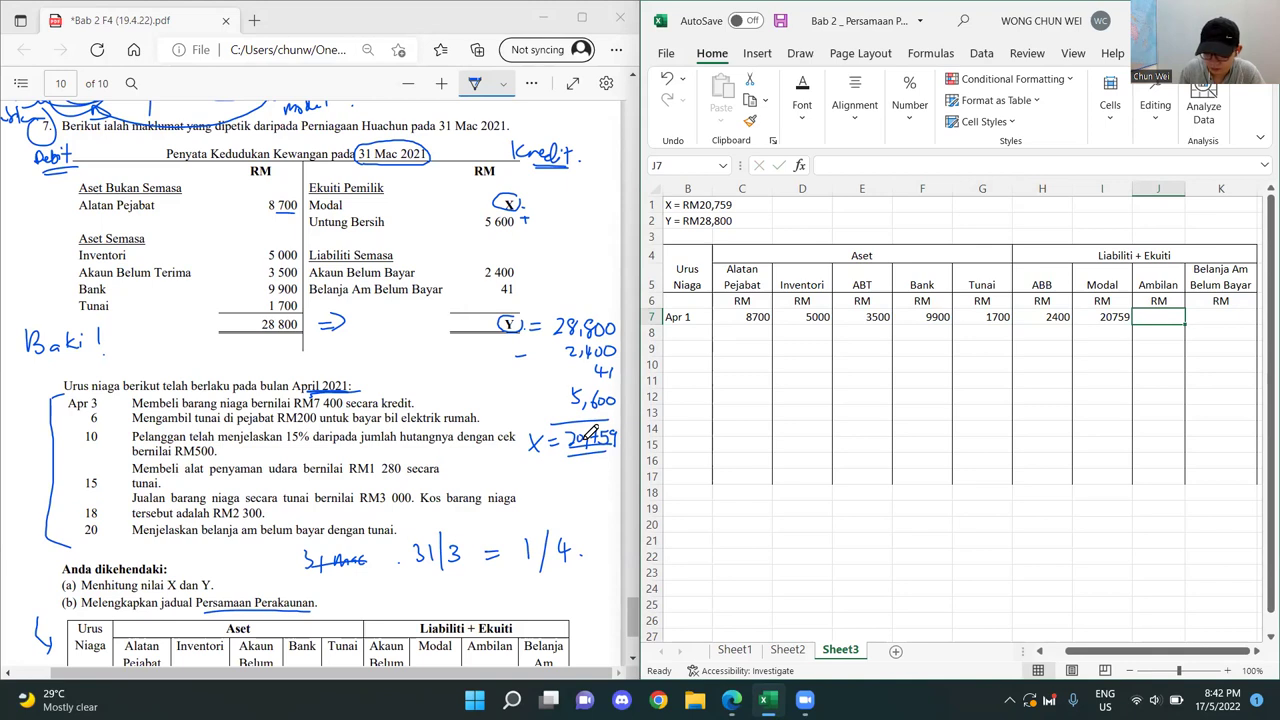
{"action": "type", "text": "'-"}
{"action": "key", "text": "Return"}
{"action": "key", "text": "Right"}
{"action": "key", "text": "Up"}
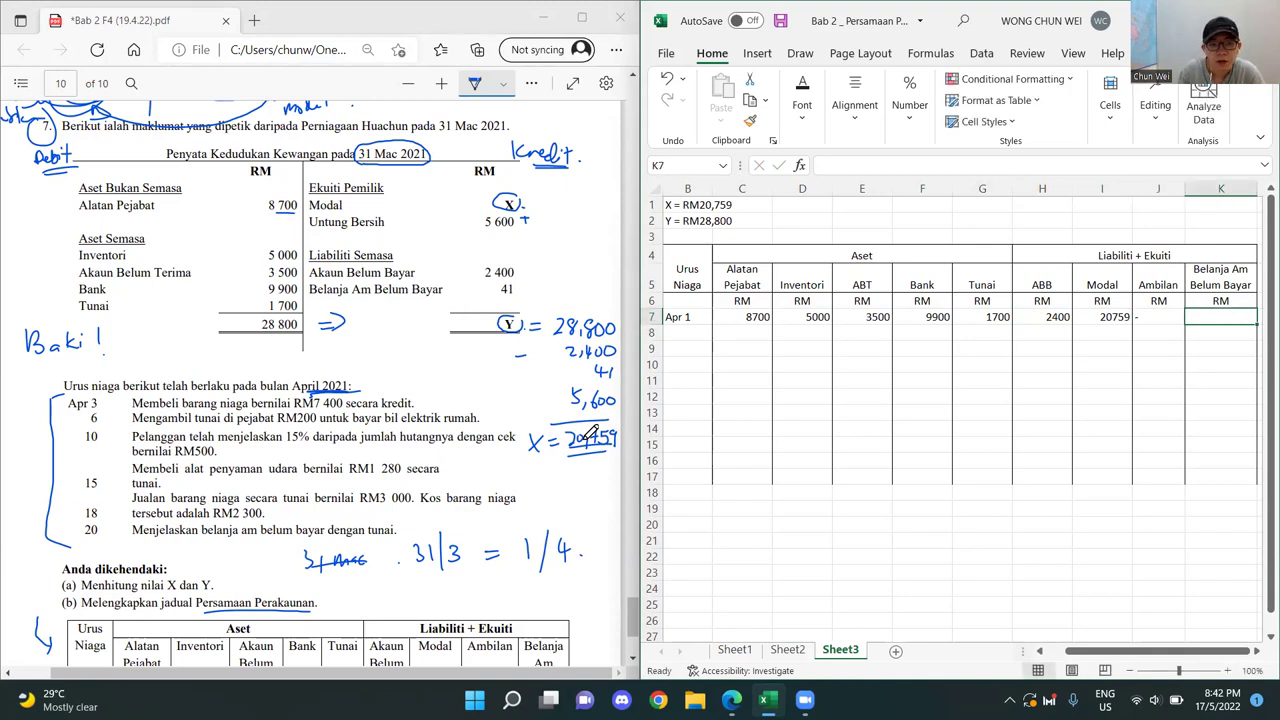
{"action": "type", "text": "41"}
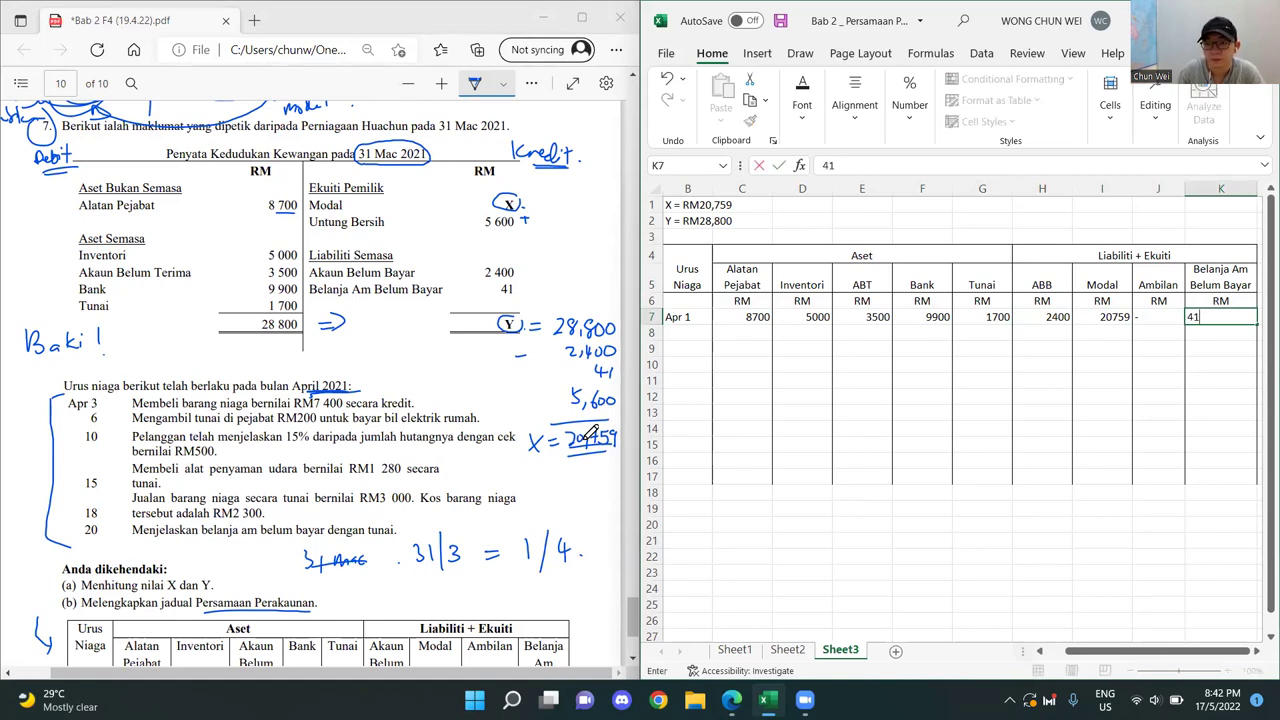
{"action": "key", "text": "Return"}
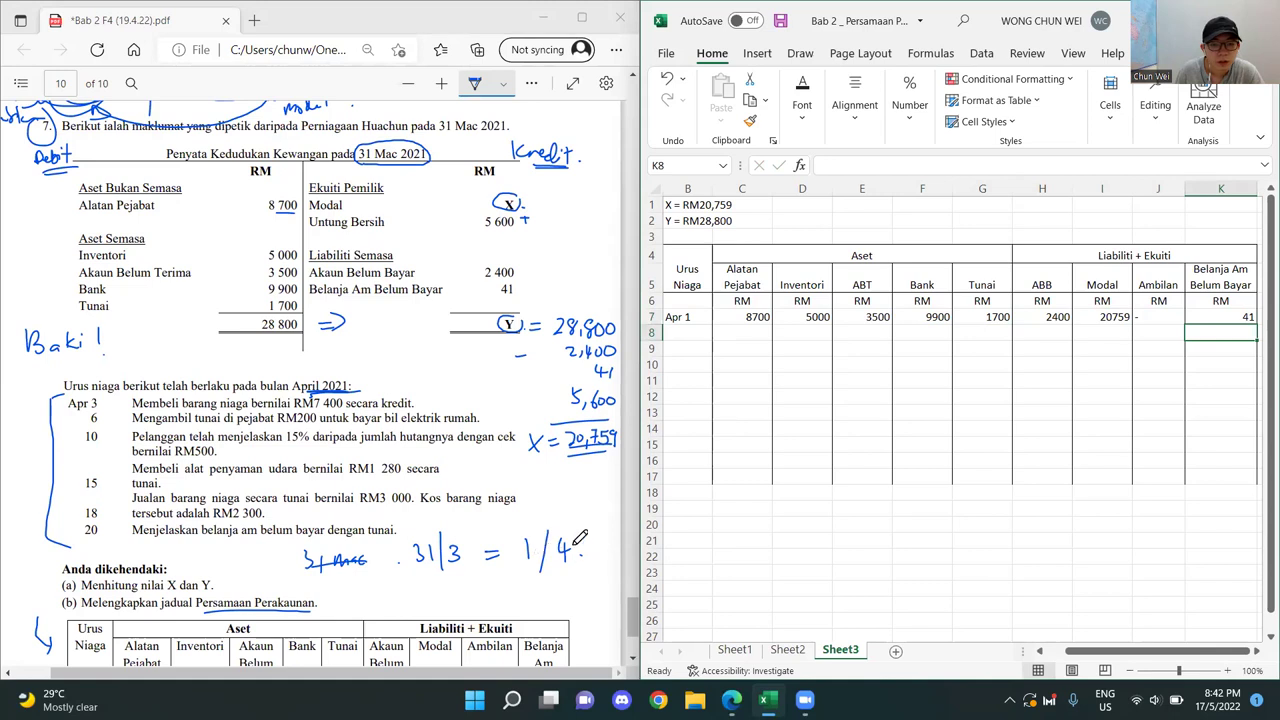
- Extend the merged, centred Liabiliti + Ekuiti heading in row 4 by one column so it spans H4 to L4
{"action": "scroll", "coordinate": [580, 540], "scroll_direction": "down", "scroll_amount": 1}
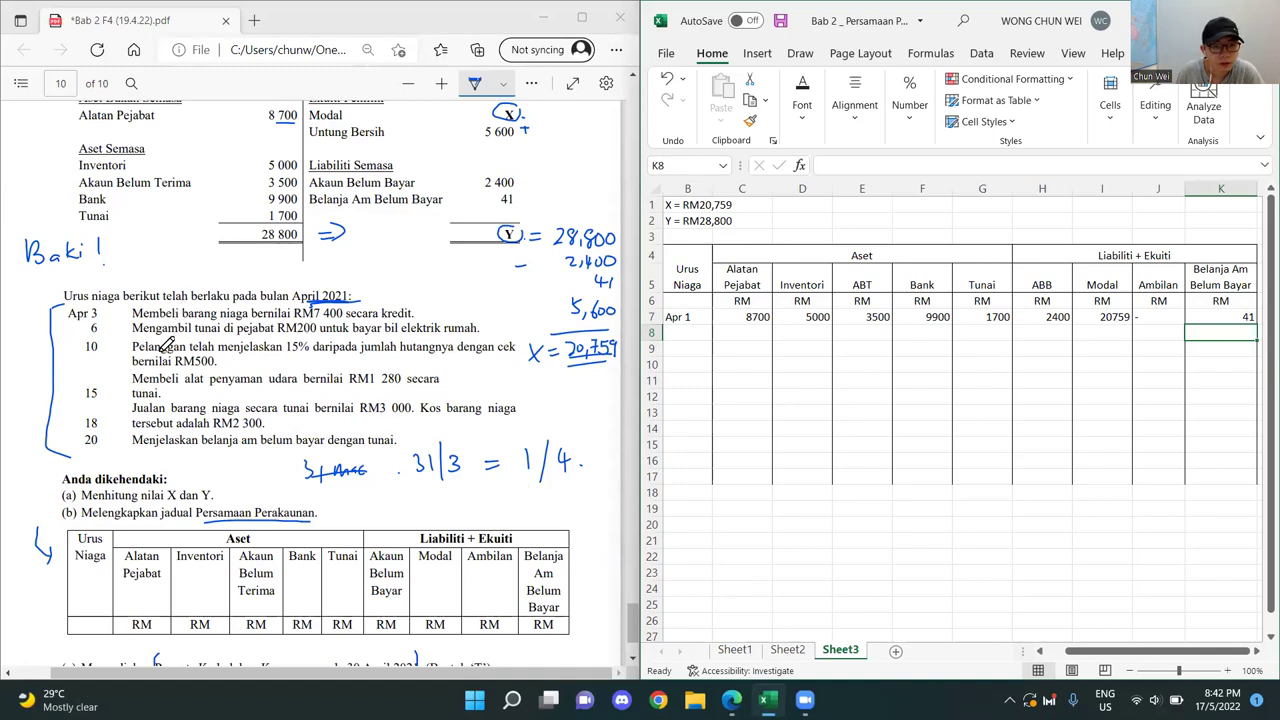
{"action": "left_click", "coordinate": [996, 467]}
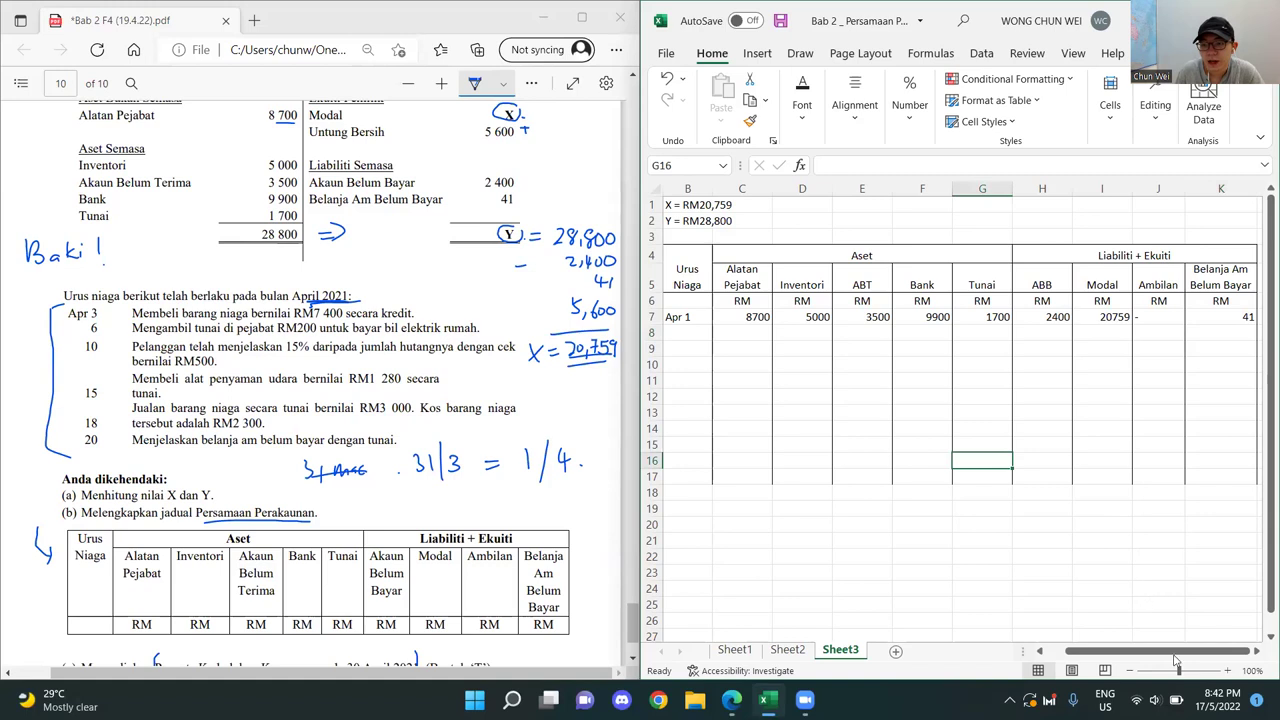
{"action": "left_click", "coordinate": [1259, 651]}
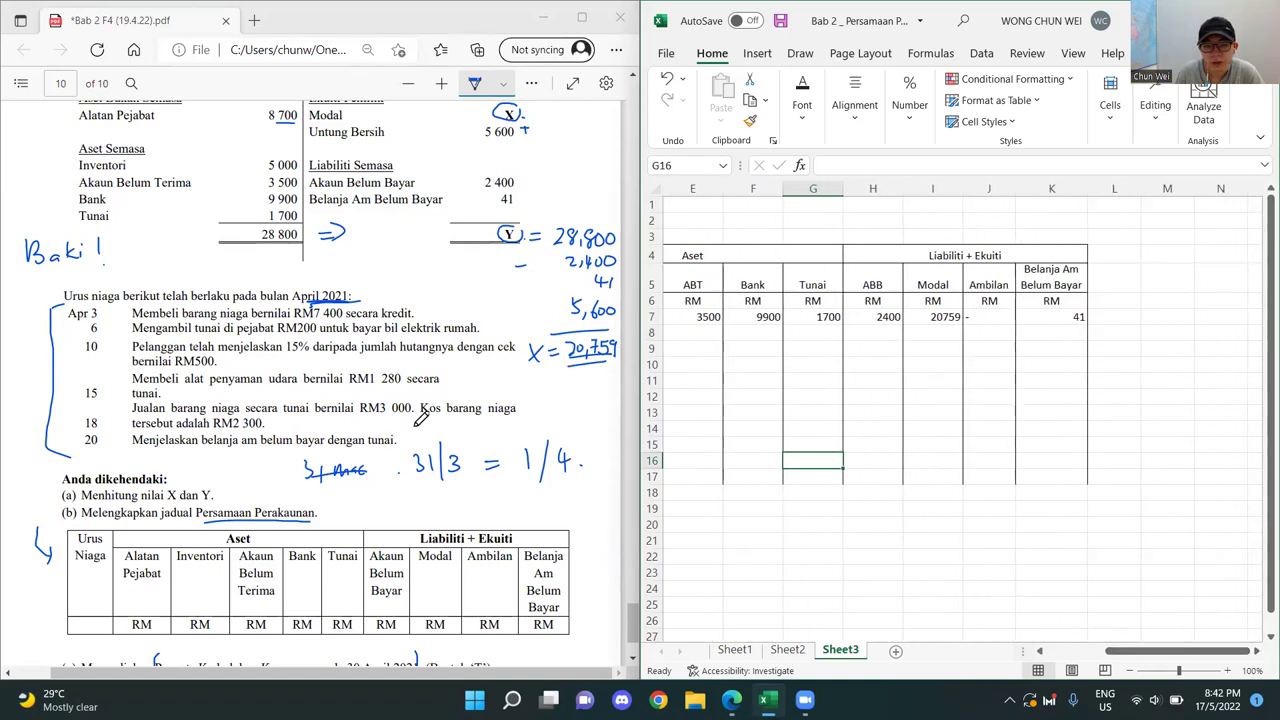
{"action": "scroll", "coordinate": [421, 418], "scroll_direction": "down", "scroll_amount": 1}
{"action": "left_click", "coordinate": [1147, 366]}
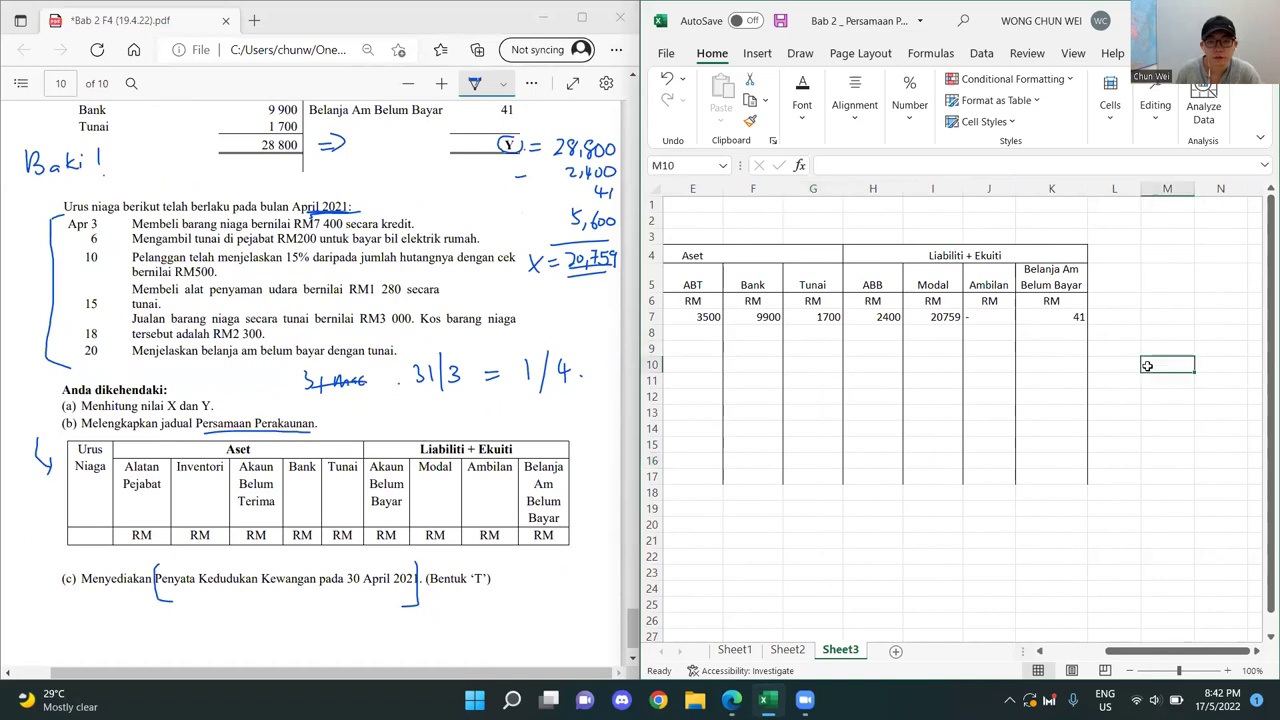
{"action": "scroll", "coordinate": [398, 317], "scroll_direction": "up", "scroll_amount": 3}
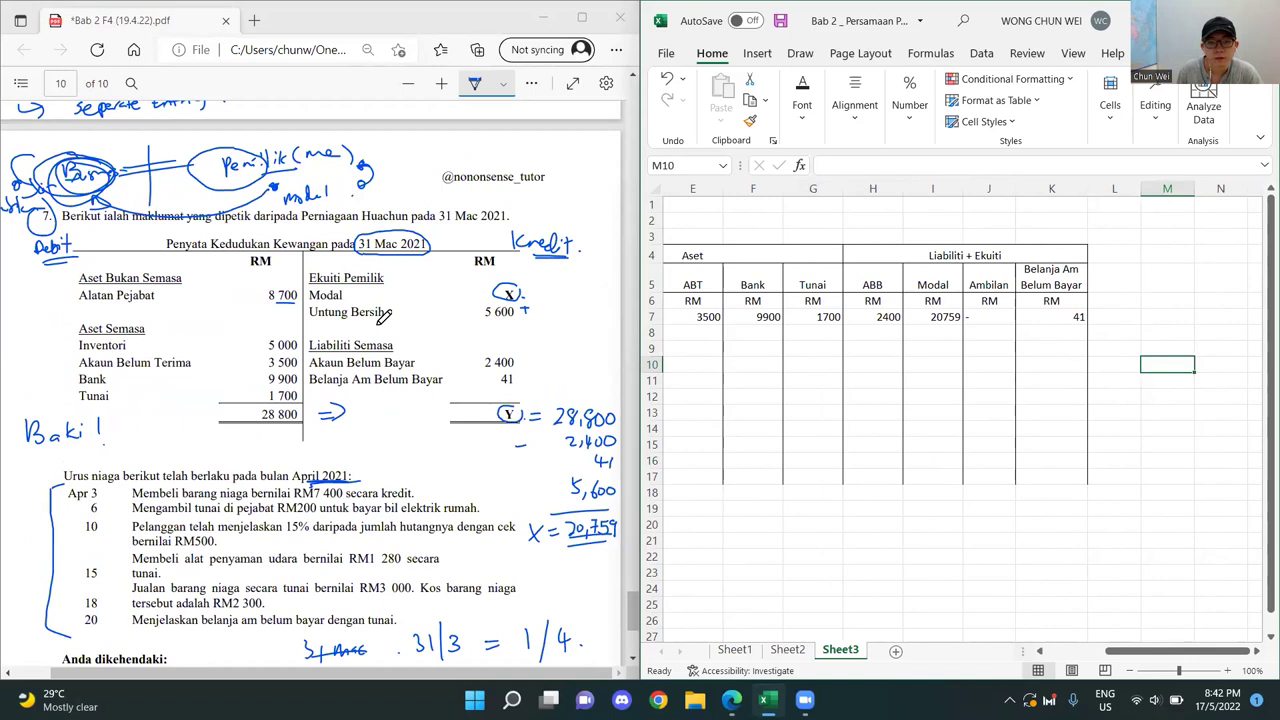
{"action": "left_click", "coordinate": [1101, 334]}
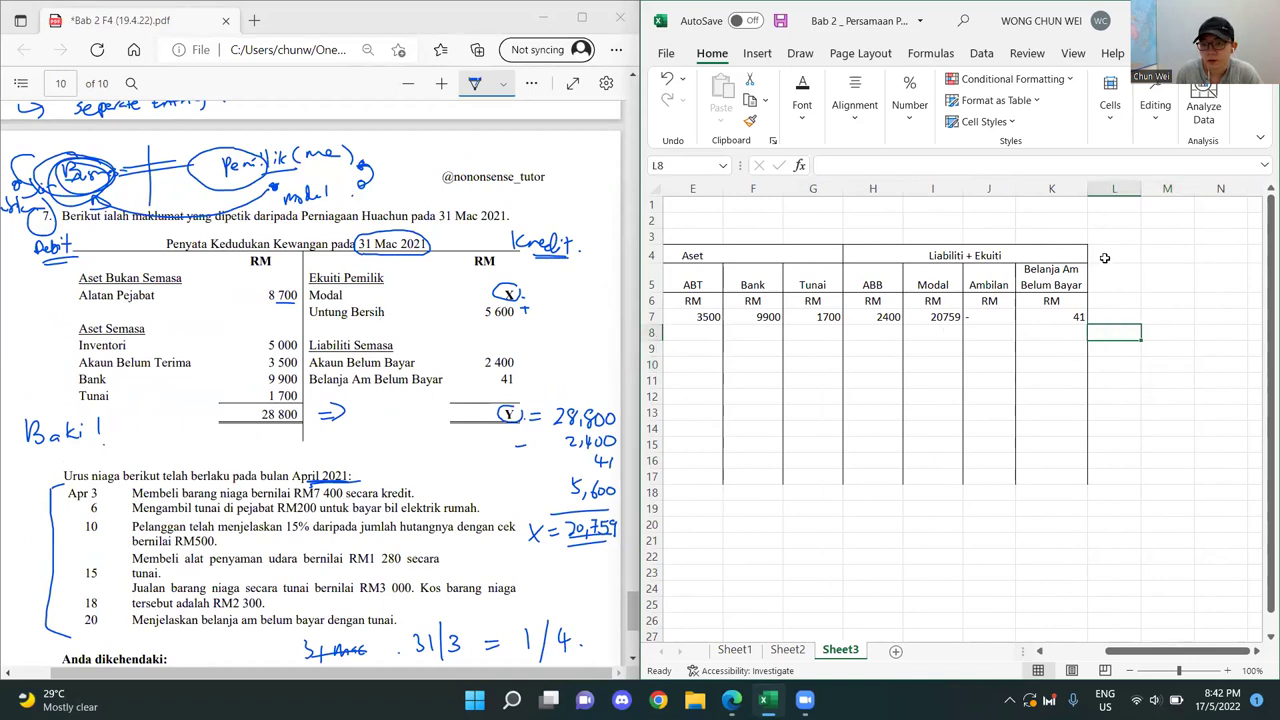
{"action": "left_click_drag", "start_coordinate": [1082, 253], "coordinate": [1105, 255]}
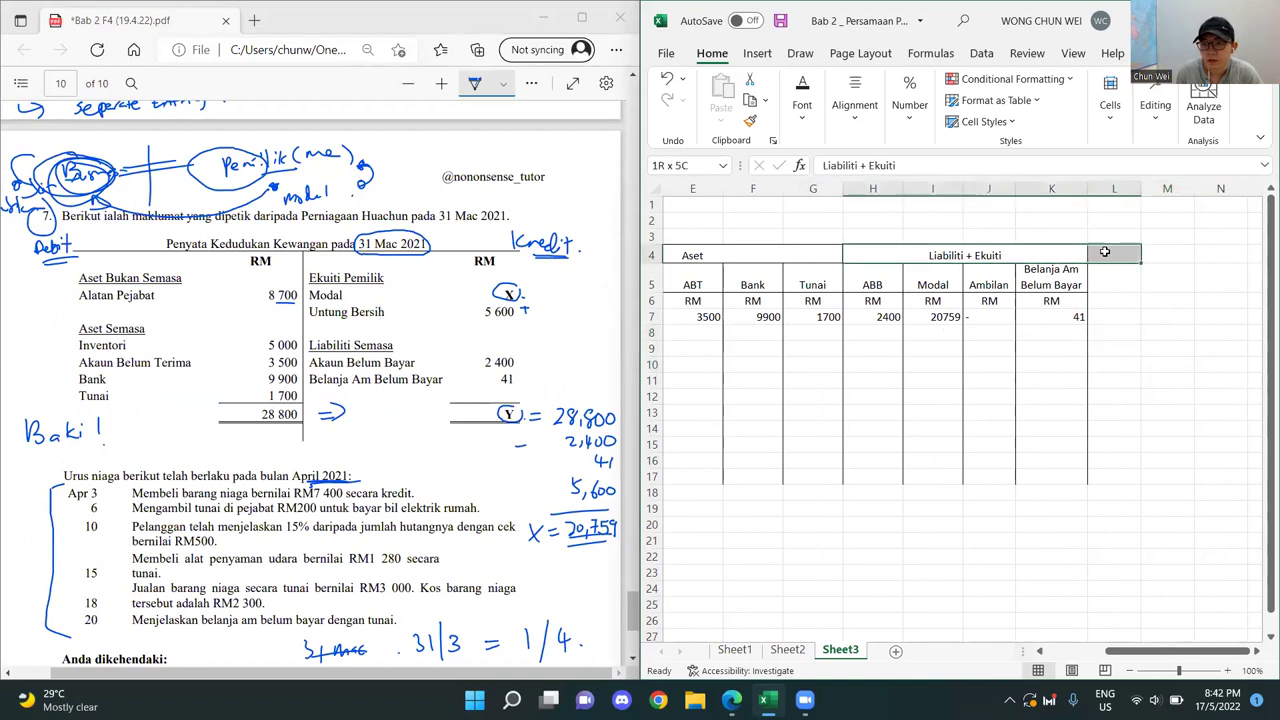
{"action": "left_click", "coordinate": [855, 105]}
{"action": "left_click", "coordinate": [990, 191]}
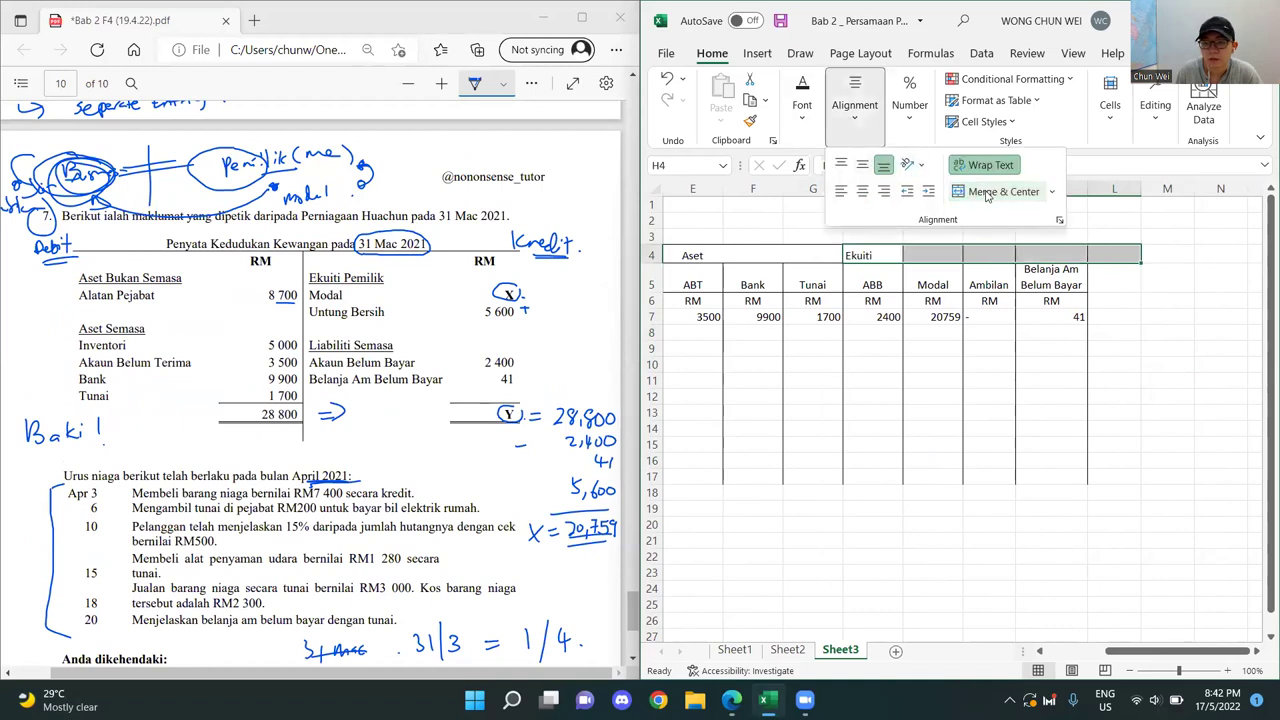
{"action": "left_click", "coordinate": [990, 191]}
- Enter Untung Bersih as the new column heading in cell L5
{"action": "left_click", "coordinate": [1115, 300]}
{"action": "left_click", "coordinate": [1117, 283]}
{"action": "type", "text": "Untun"}
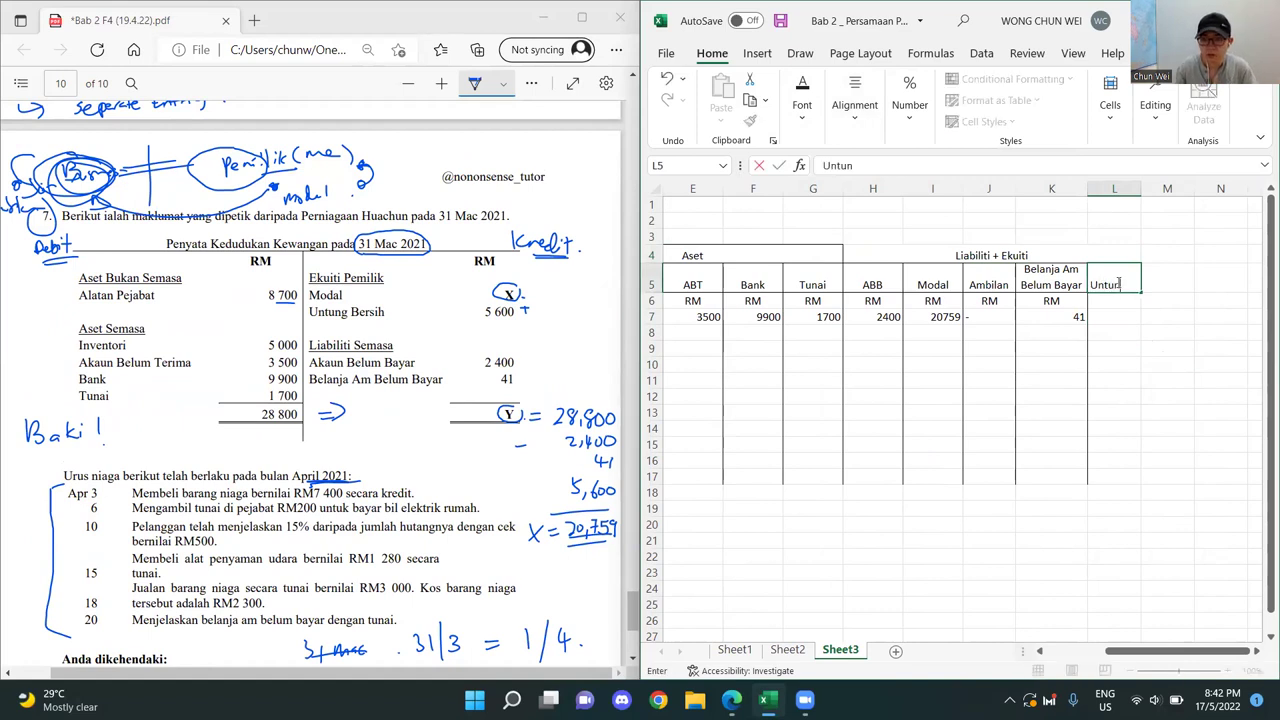
{"action": "type", "text": "g Bersi"}
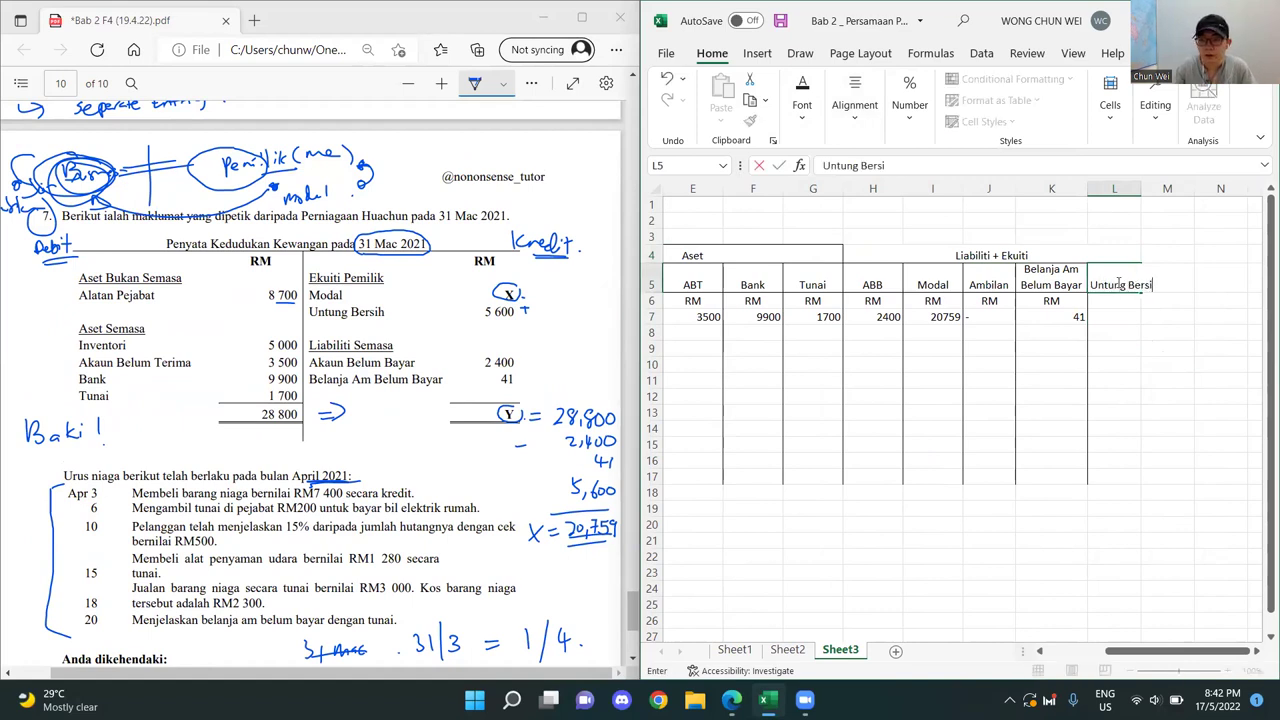
{"action": "type", "text": "h"}
{"action": "key", "text": "Return"}
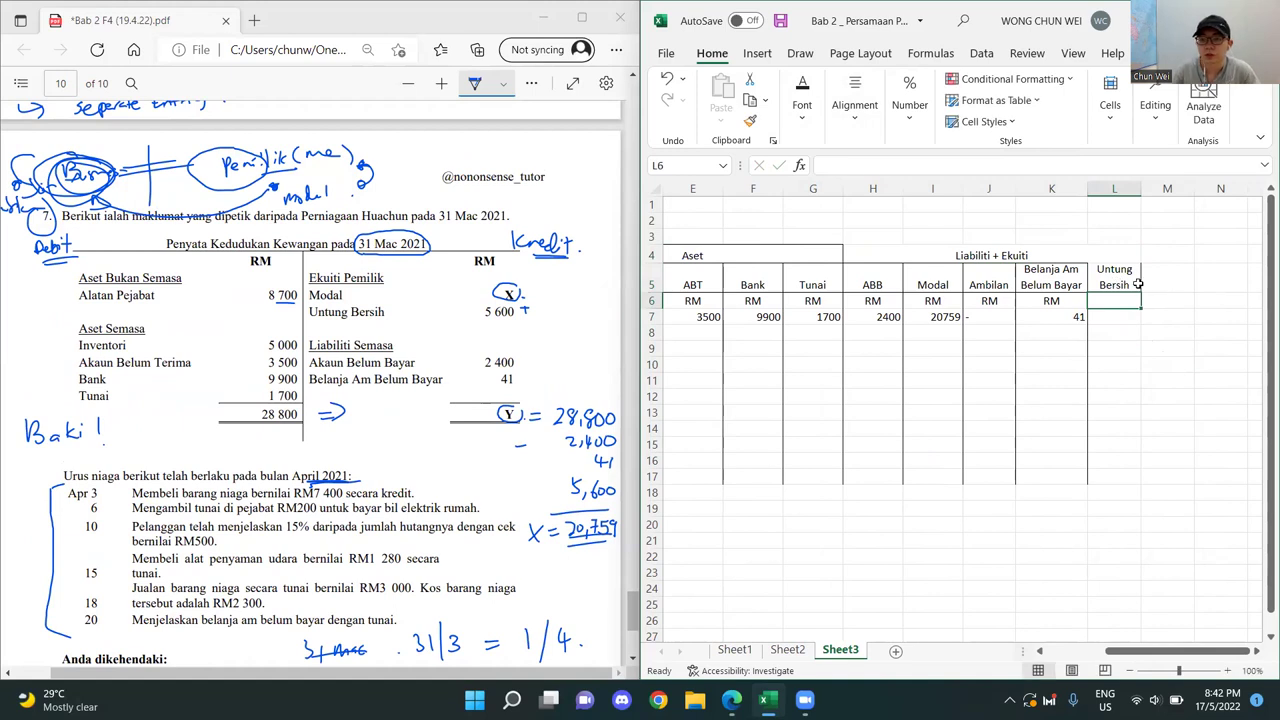
- Draw borders for the Untung Bersih column, along the heading's upper edge and down the column's outer edge to row 17
{"action": "left_click", "coordinate": [802, 105]}
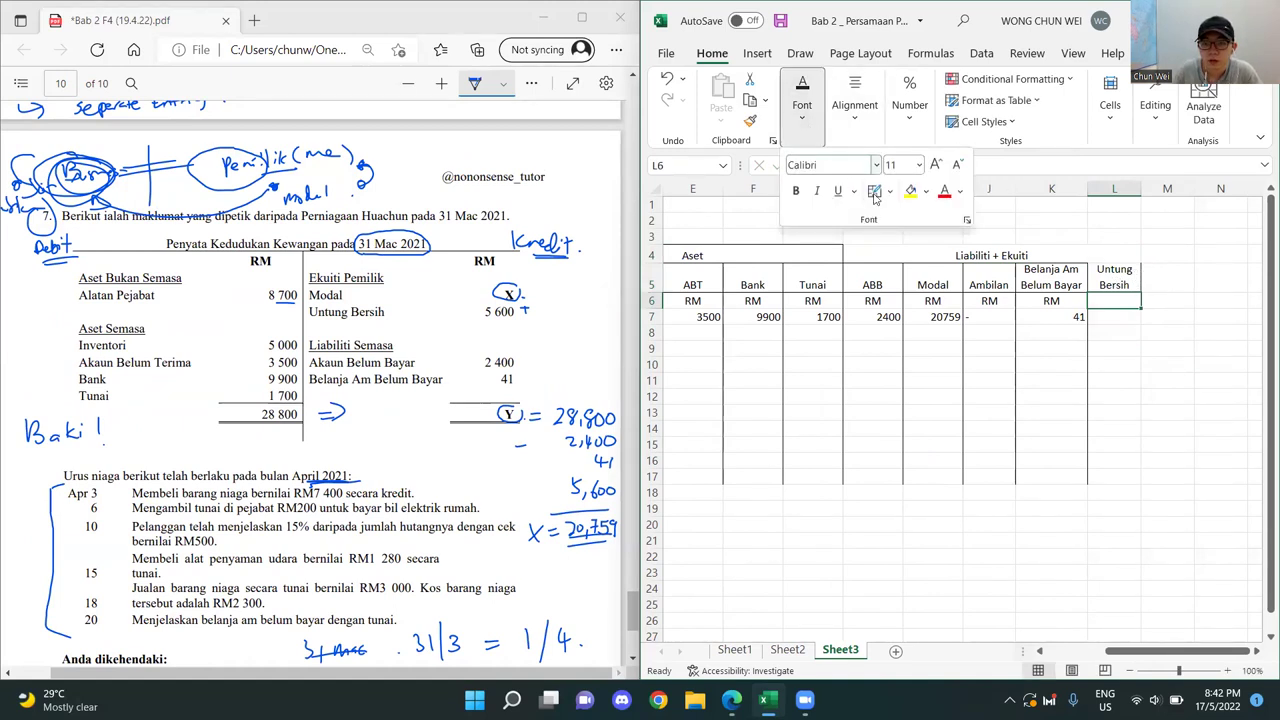
{"action": "left_click", "coordinate": [1104, 259]}
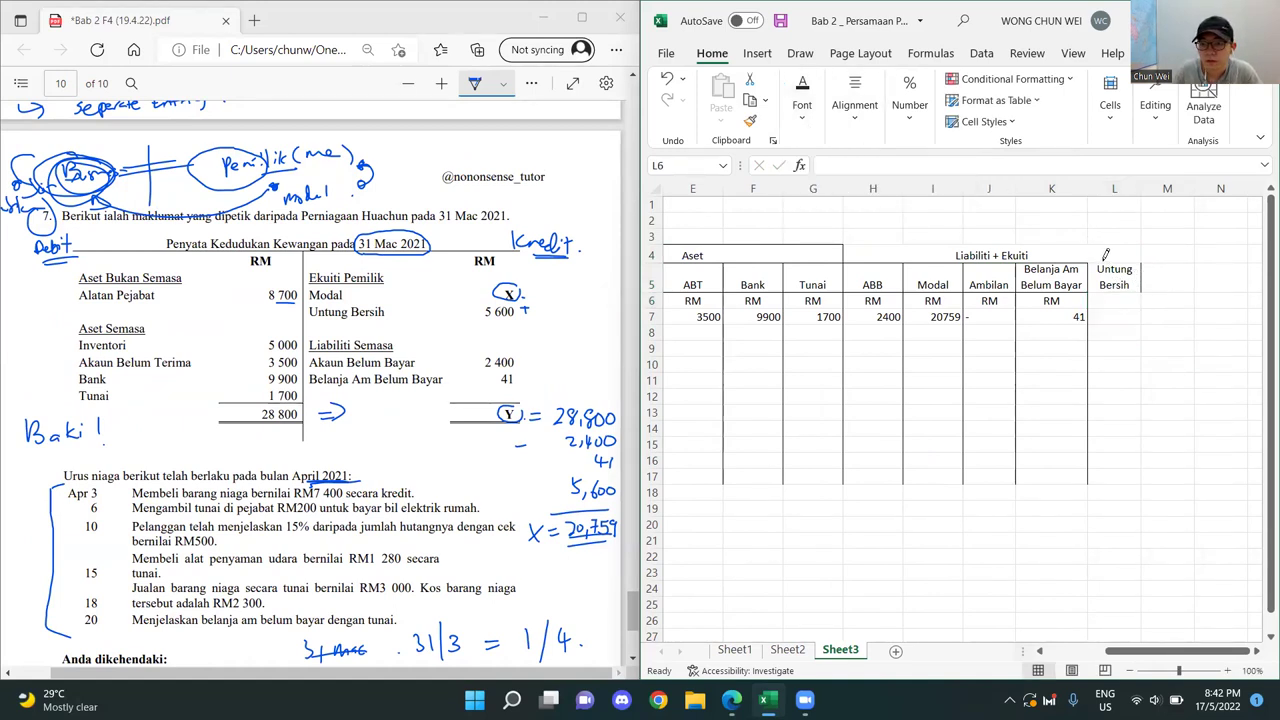
{"action": "left_click_drag", "start_coordinate": [880, 237], "coordinate": [1110, 246]}
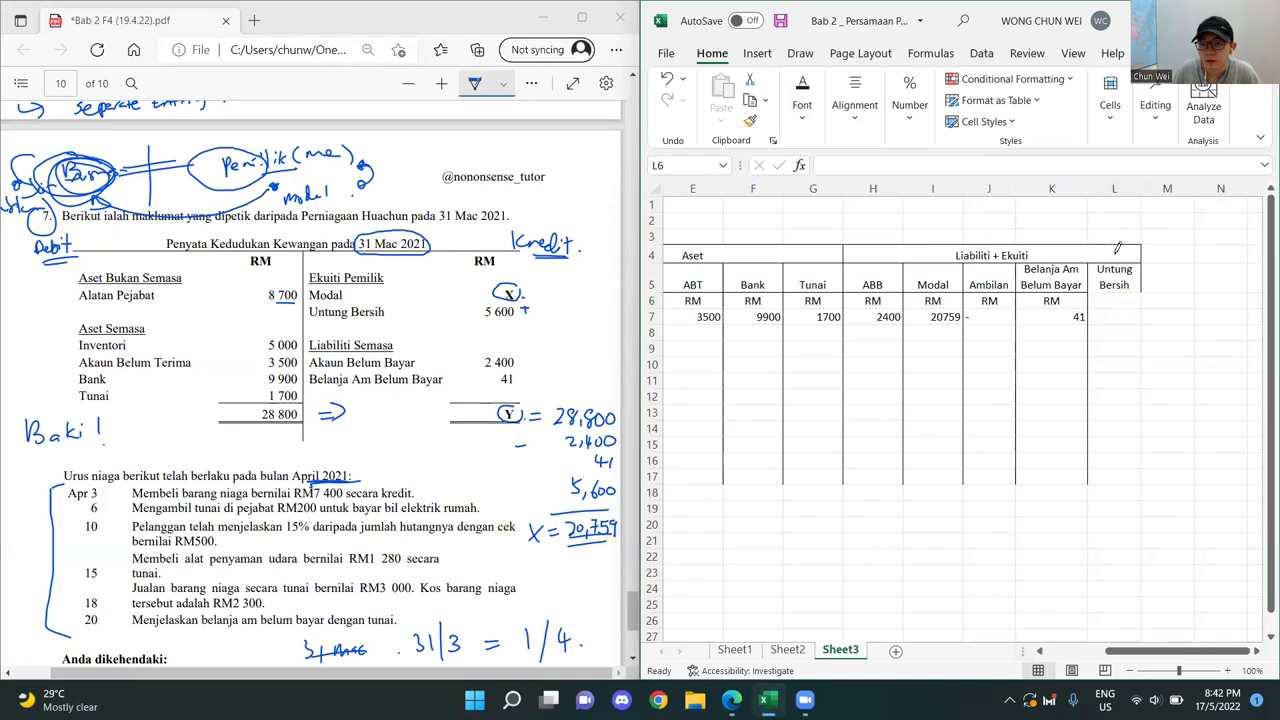
{"action": "left_click_drag", "start_coordinate": [1141, 286], "coordinate": [1143, 472]}
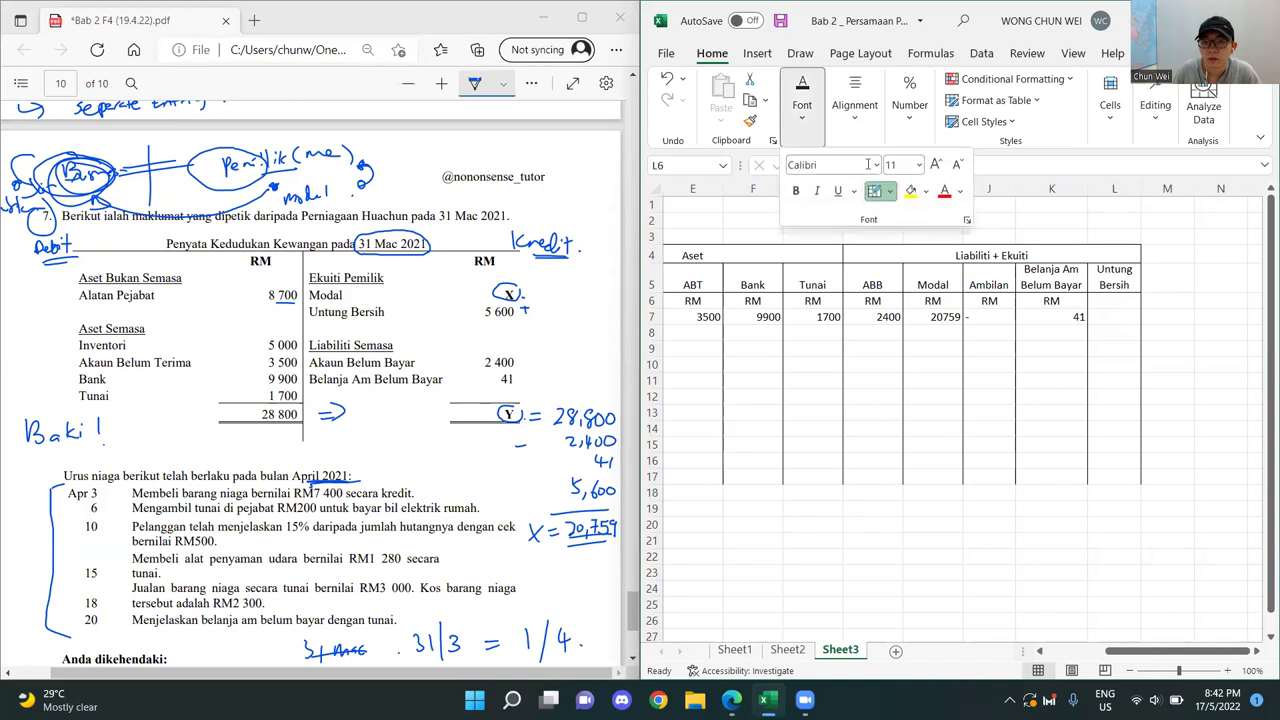
{"action": "key", "text": "Escape"}
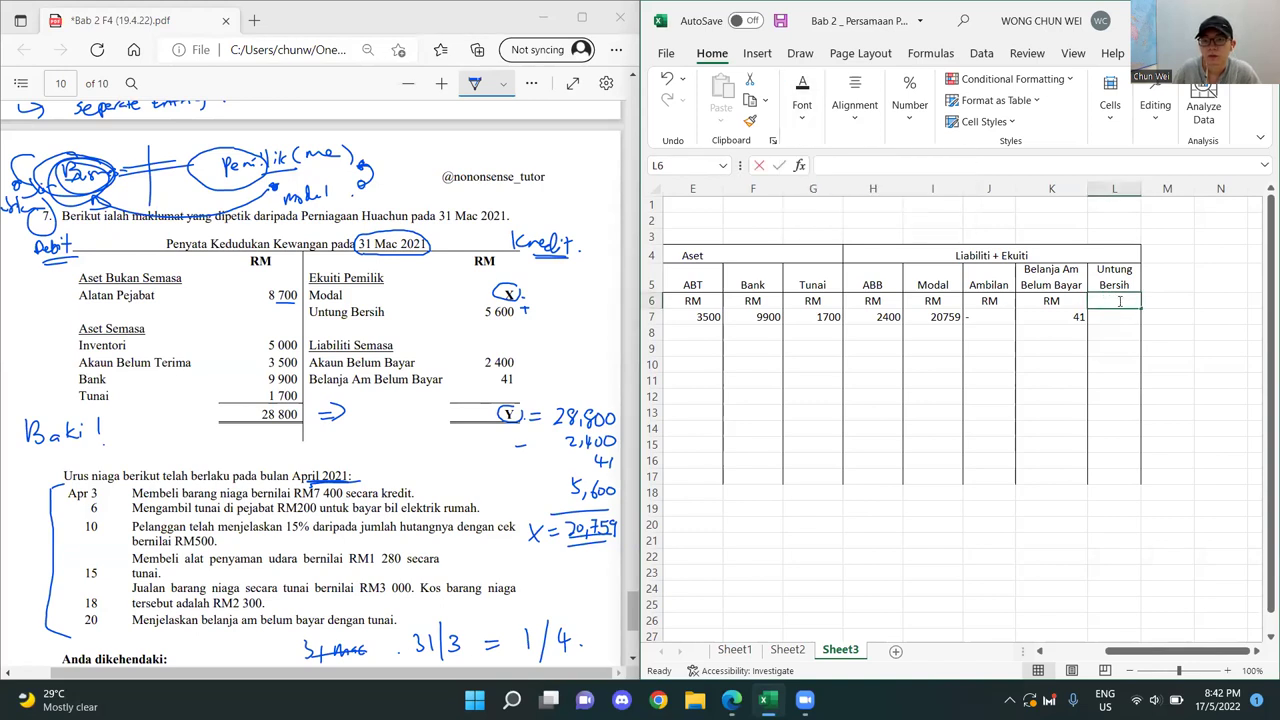
- Enter RM as the unit in L6 and 5600 as the Apr 1 Untung Bersih balance in L7
{"action": "type", "text": "="}
{"action": "type", "text": "RM"}
{"action": "key", "text": "Return"}
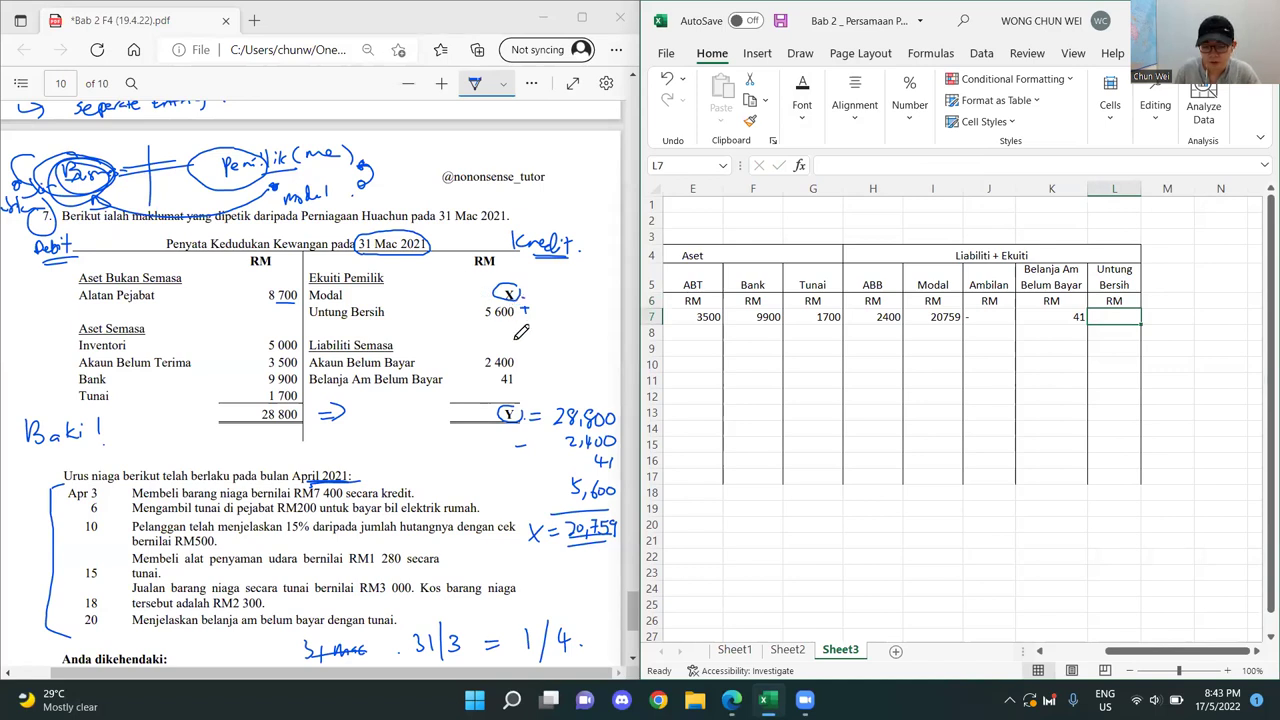
{"action": "type", "text": "5600"}
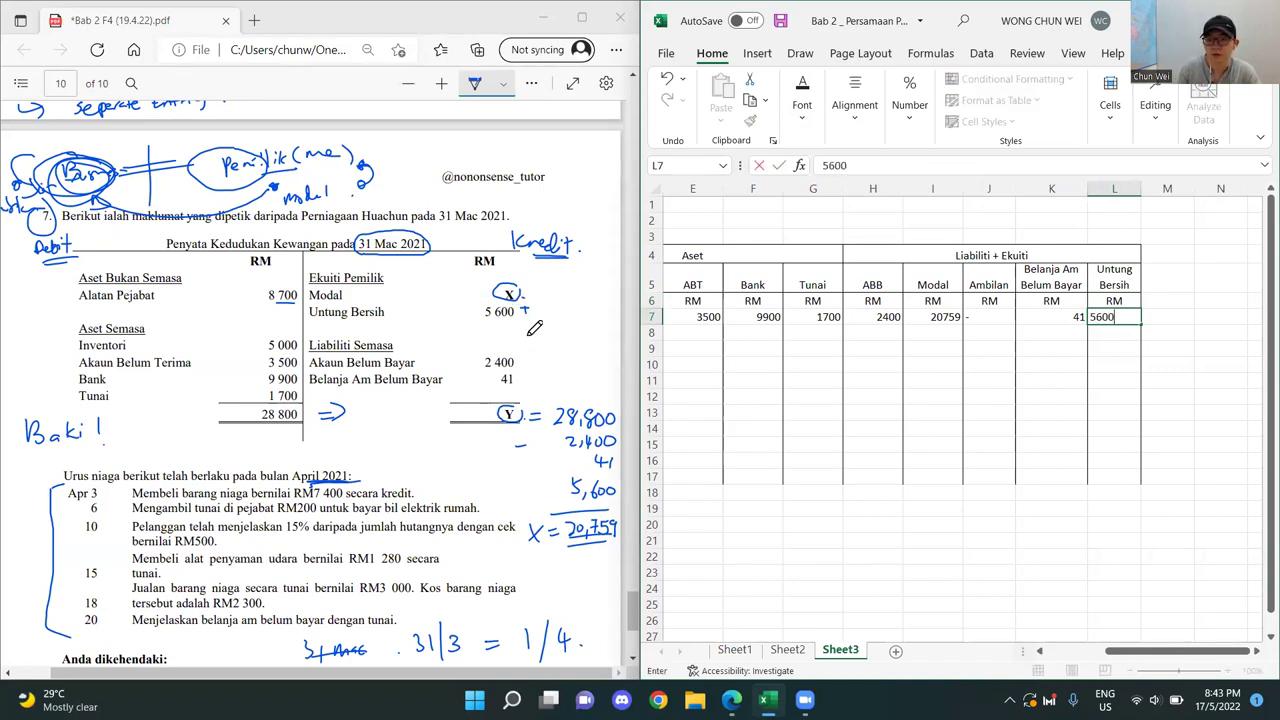
{"action": "key", "text": "Return"}
- Clear the dash from the Ambilan cell in the Apr 1 row
{"action": "left_click", "coordinate": [982, 316]}
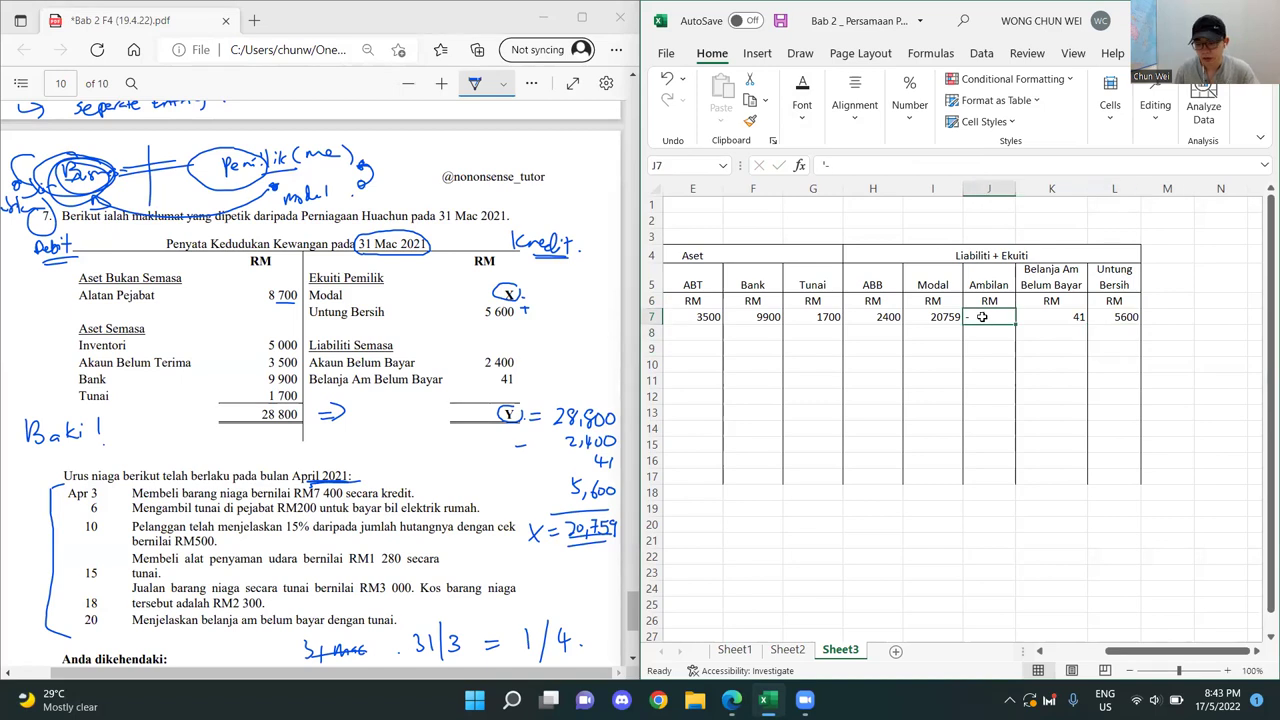
{"action": "key", "text": "BackSpace"}
{"action": "left_click", "coordinate": [1104, 477]}
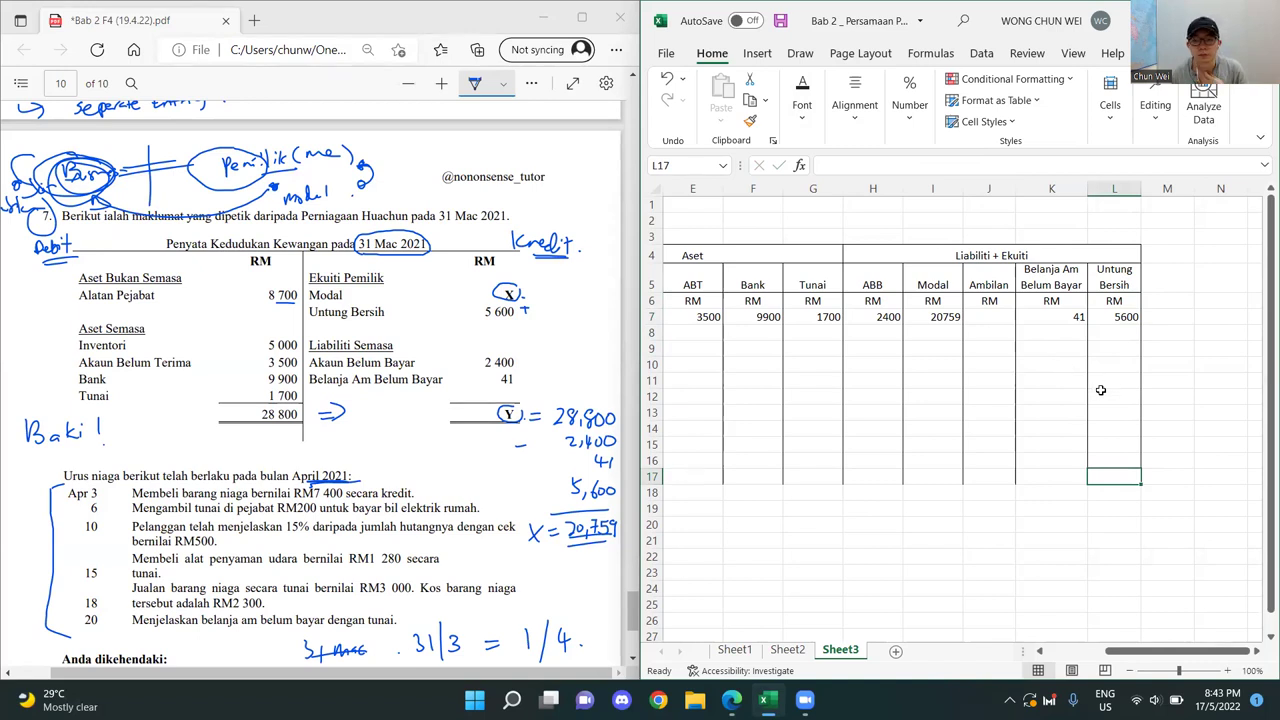
- Check that the Apr 1 asset amounts C7:G7 and the liability and equity amounts H7:L7 have equal sums
{"action": "scroll", "coordinate": [1137, 567], "scroll_direction": "down", "scroll_amount": 1}
{"action": "scroll", "coordinate": [1137, 567], "scroll_direction": "left", "scroll_amount": 2}
{"action": "left_click", "coordinate": [858, 333]}
{"action": "left_click_drag", "start_coordinate": [759, 295], "coordinate": [975, 297]}
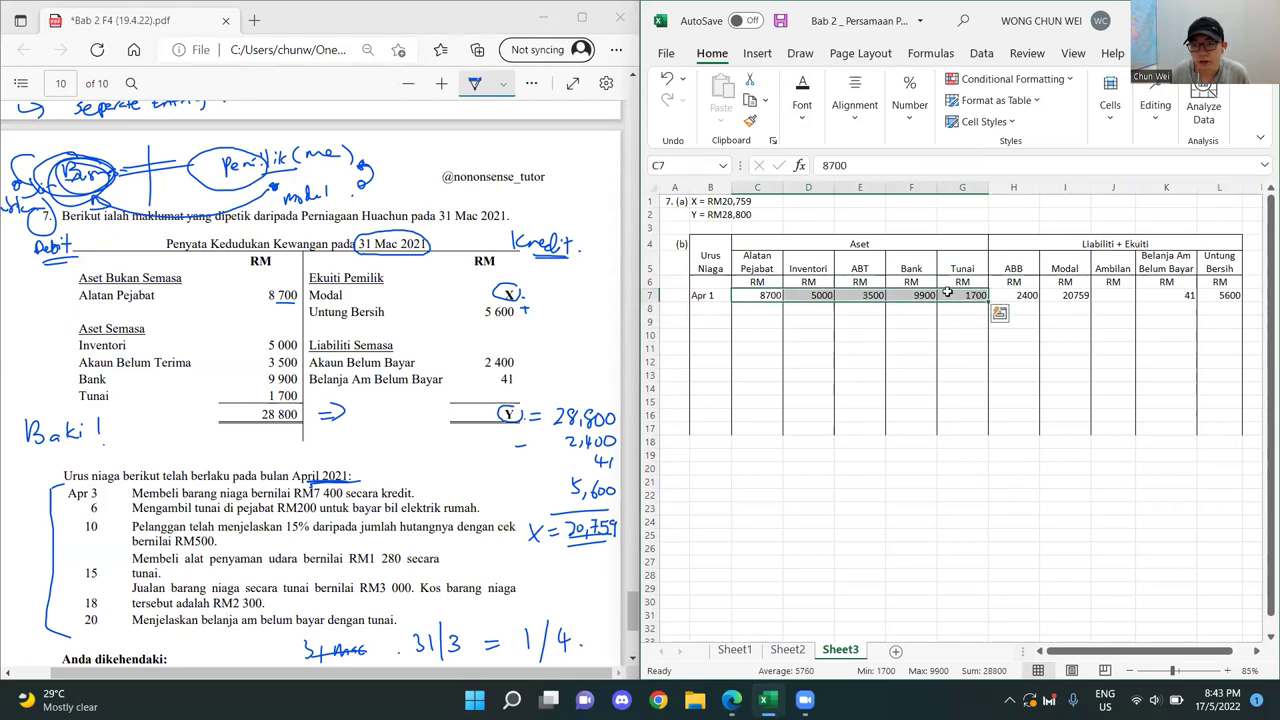
{"action": "left_click_drag", "start_coordinate": [1020, 295], "coordinate": [1222, 296]}
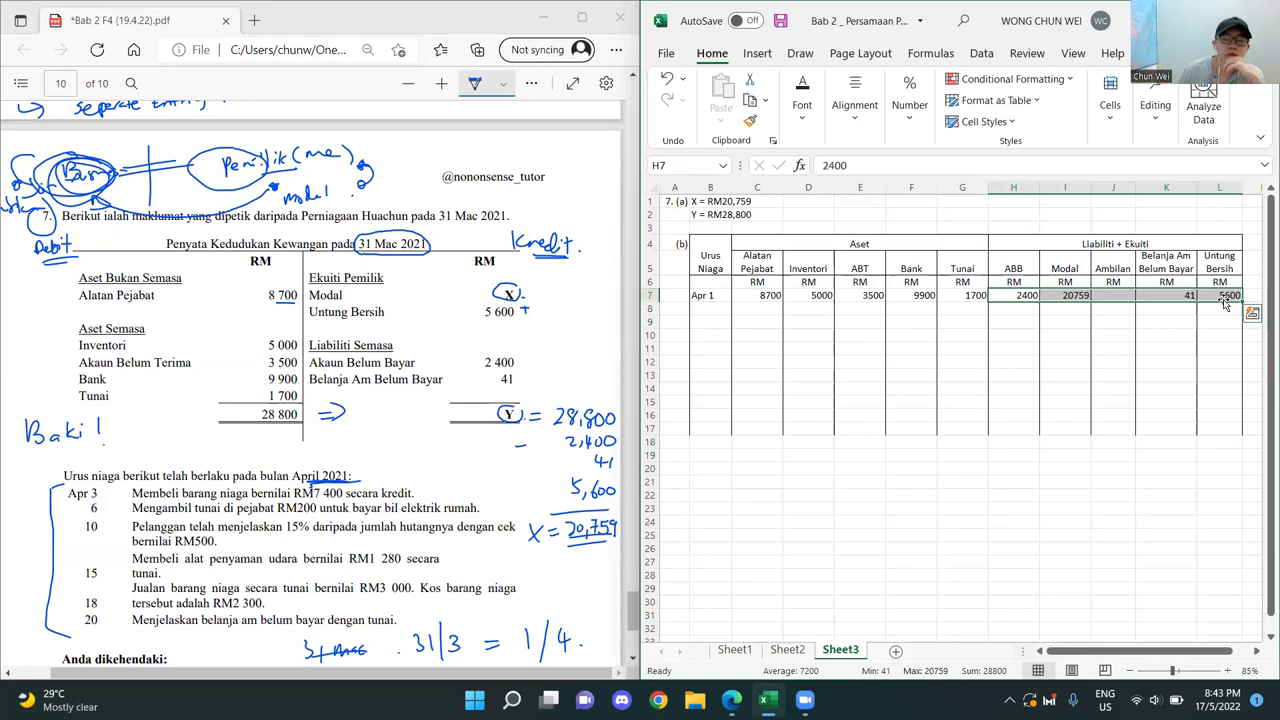
{"action": "left_click", "coordinate": [1054, 374]}
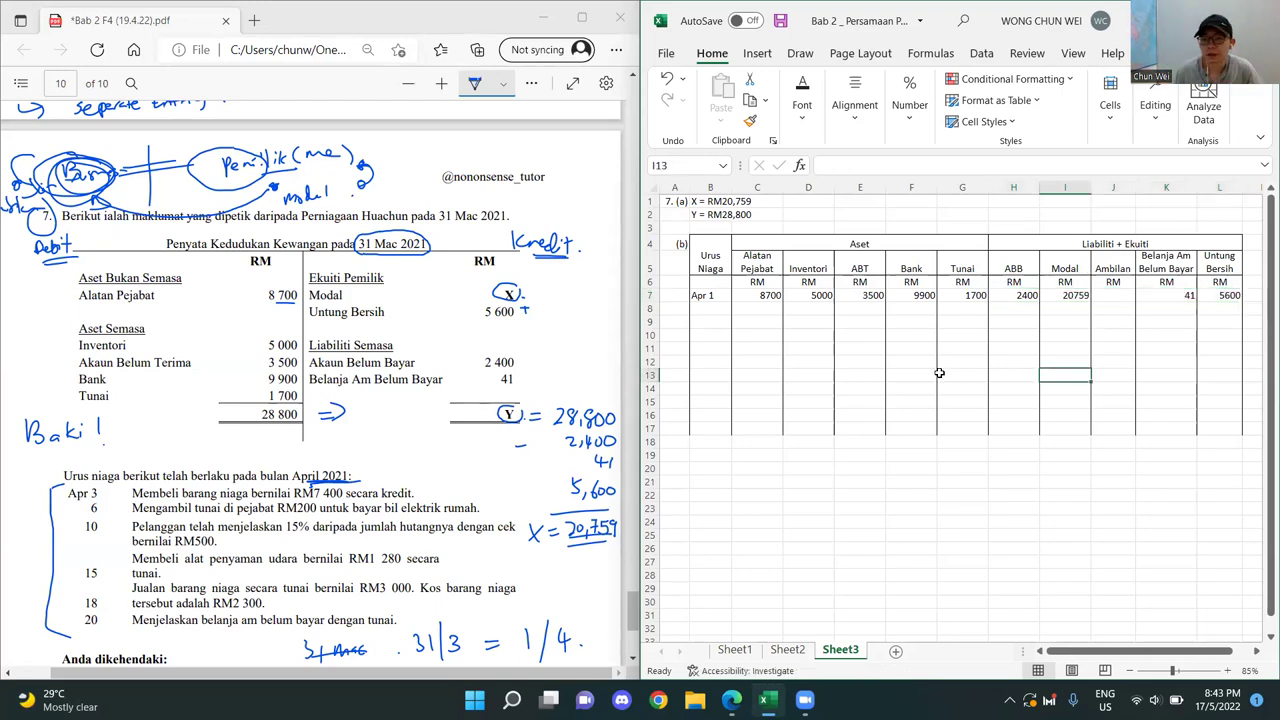
{"action": "left_click", "coordinate": [648, 295]}
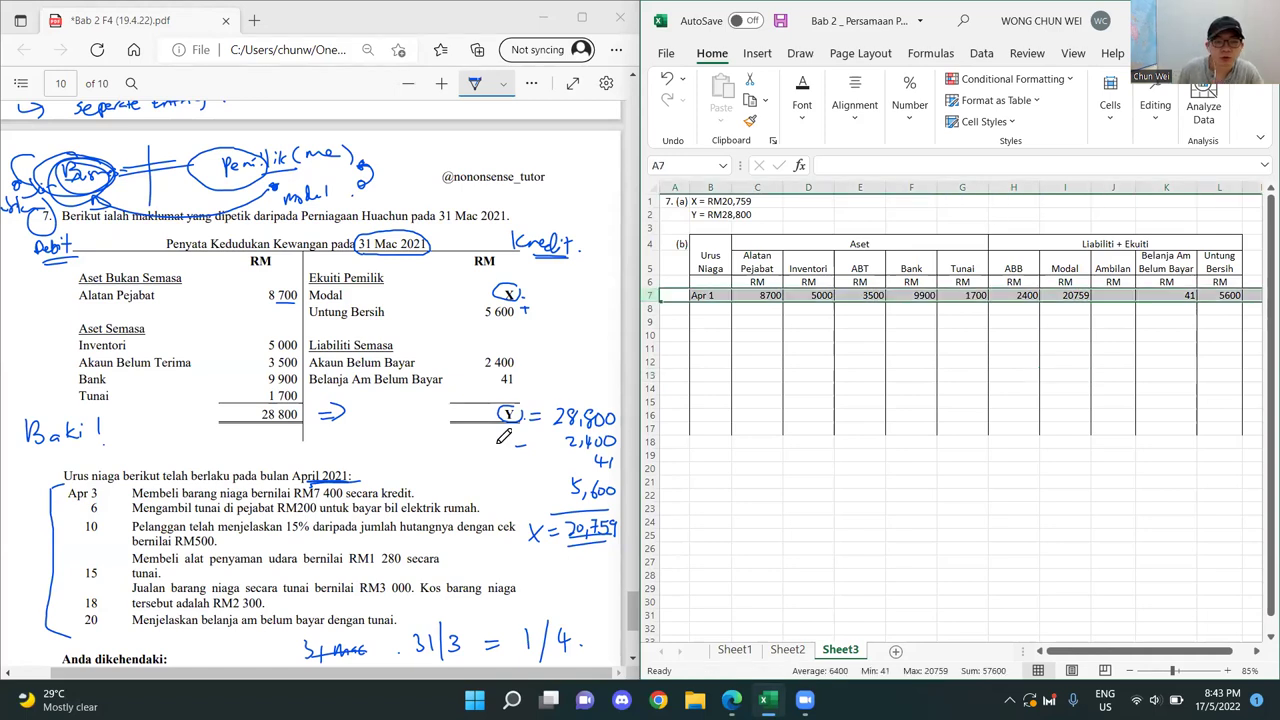
- In the PDF, circle "Membeli" and "secara kredit" in the Apr 3 transaction and handwrite ABB beside it
{"action": "left_click", "coordinate": [80, 494]}
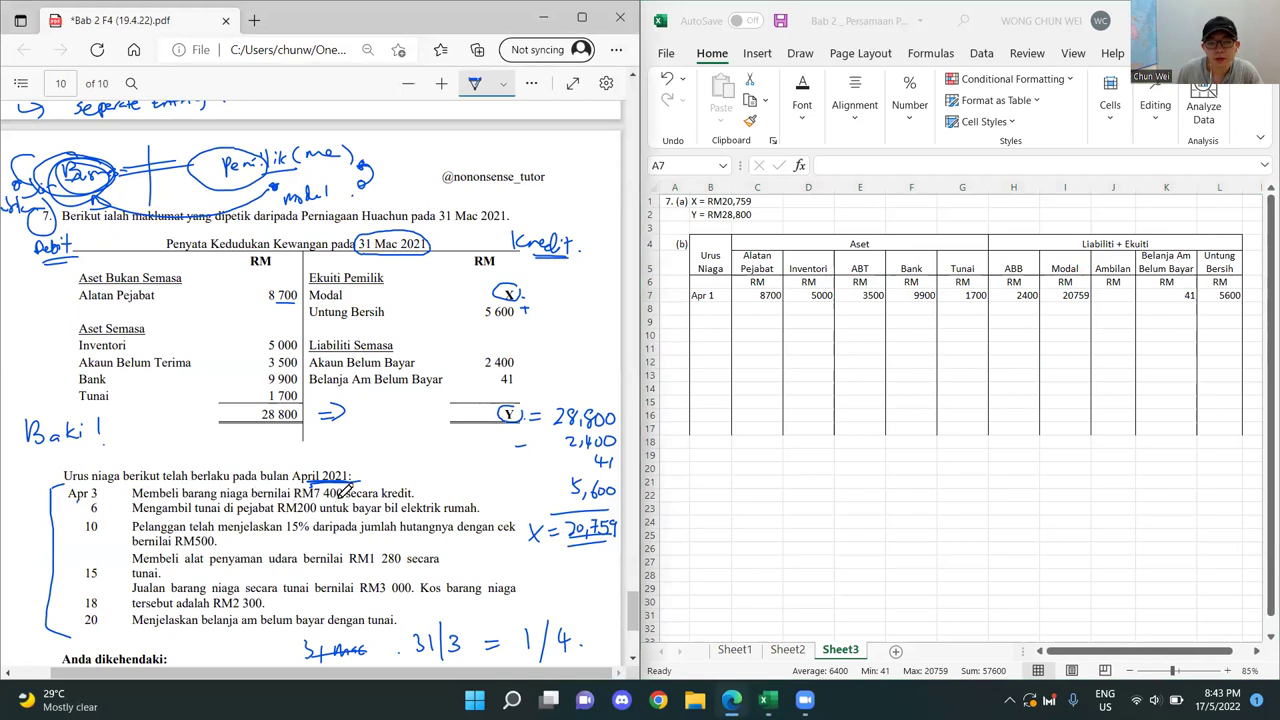
{"action": "mouse_move", "coordinate": [411, 478]}
{"action": "left_mouse_down"}
{"action": "mouse_move", "coordinate": [369, 468]}
{"action": "mouse_move", "coordinate": [347, 488]}
{"action": "mouse_move", "coordinate": [430, 502]}
{"action": "mouse_move", "coordinate": [426, 476]}
{"action": "left_mouse_up"}
{"action": "mouse_move", "coordinate": [145, 470]}
{"action": "left_mouse_down"}
{"action": "mouse_move", "coordinate": [180, 500]}
{"action": "mouse_move", "coordinate": [192, 470]}
{"action": "left_mouse_up"}
{"action": "mouse_move", "coordinate": [413, 473]}
{"action": "left_mouse_down"}
{"action": "mouse_move", "coordinate": [424, 466]}
{"action": "mouse_move", "coordinate": [433, 480]}
{"action": "mouse_move", "coordinate": [448, 448]}
{"action": "mouse_move", "coordinate": [484, 463]}
{"action": "left_mouse_up"}
{"action": "left_click", "coordinate": [487, 463]}
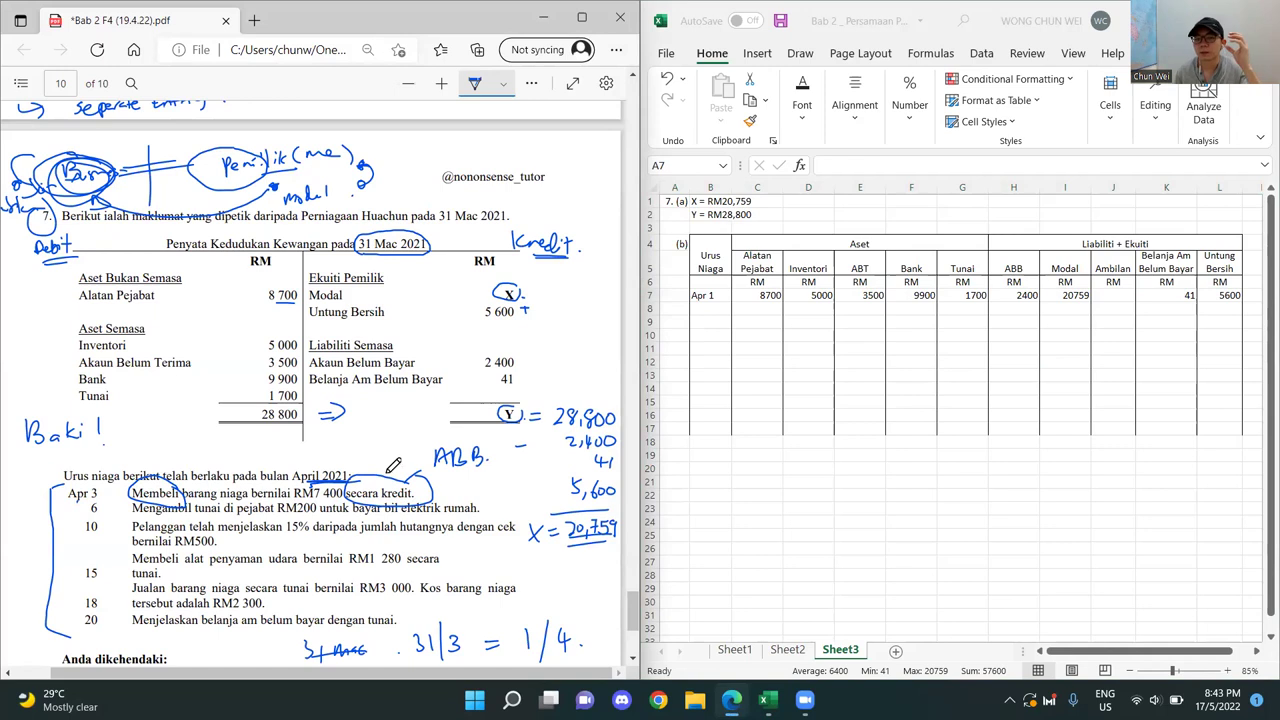
- Enter 3 as the transaction date in B8 and 7400 in the Inventori cell of that row
{"action": "left_click", "coordinate": [812, 309]}
{"action": "left_click", "coordinate": [723, 312]}
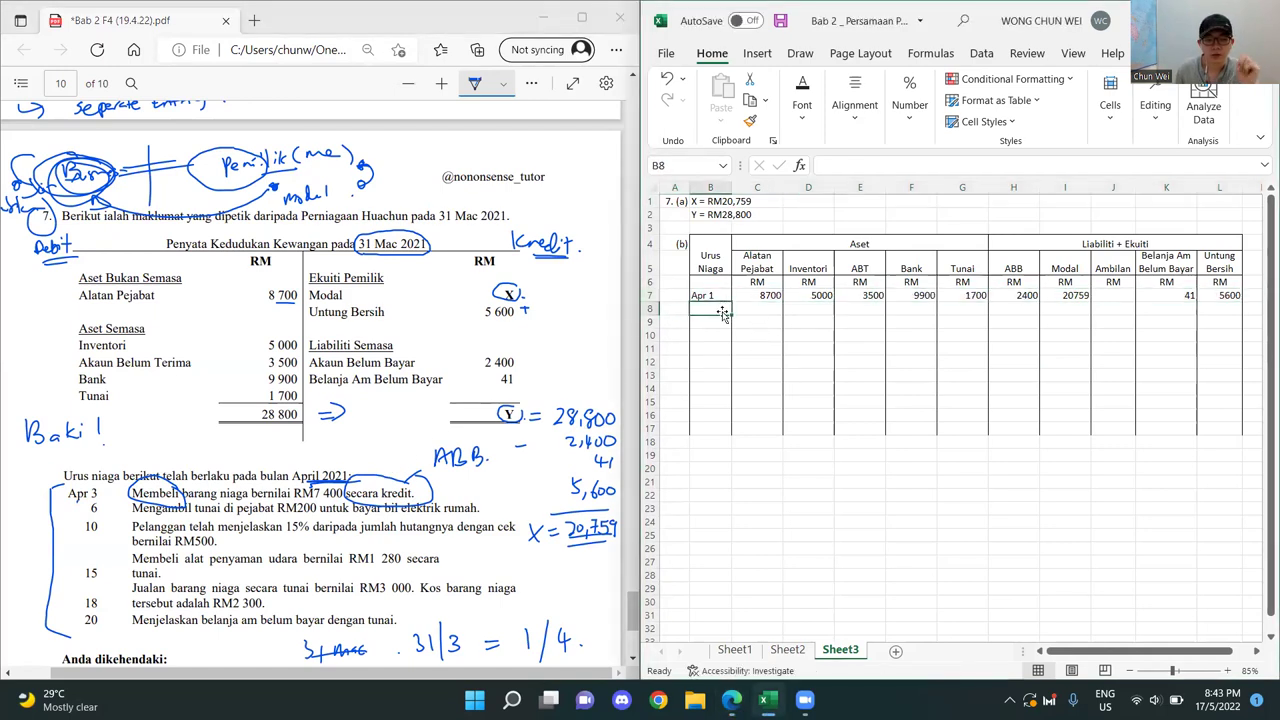
{"action": "key", "text": "Right"}
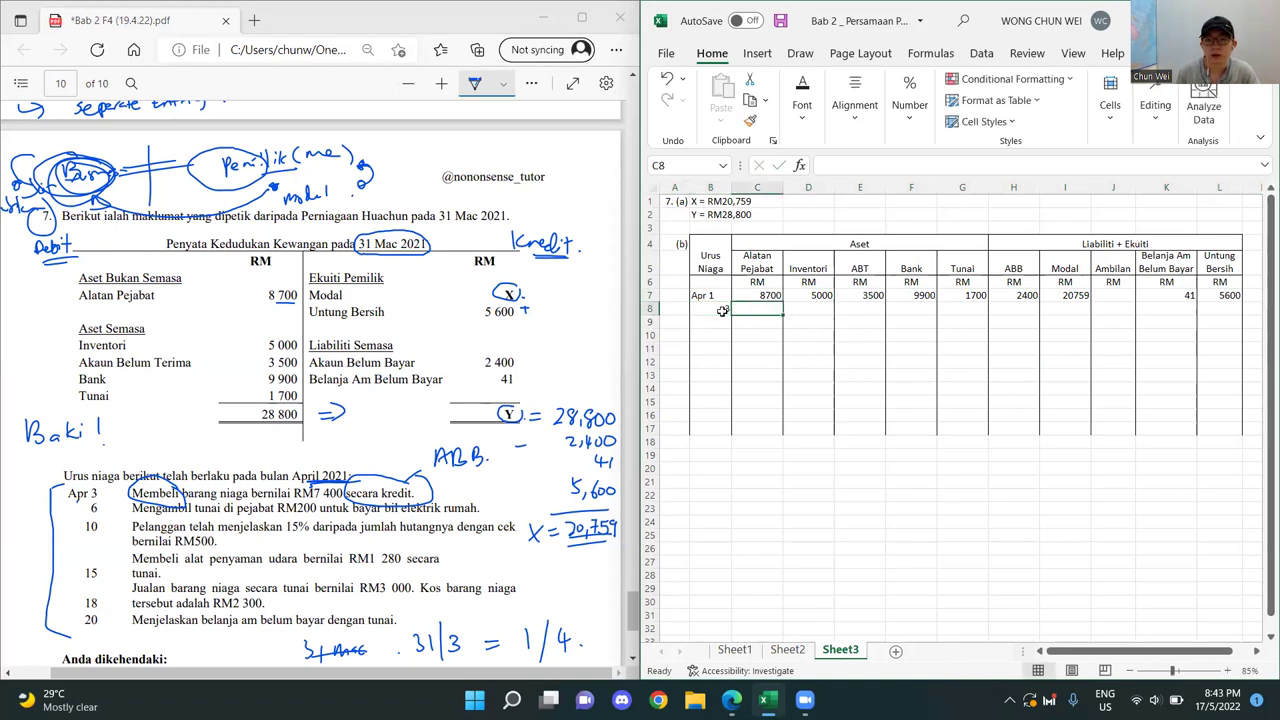
{"action": "left_click", "coordinate": [810, 309]}
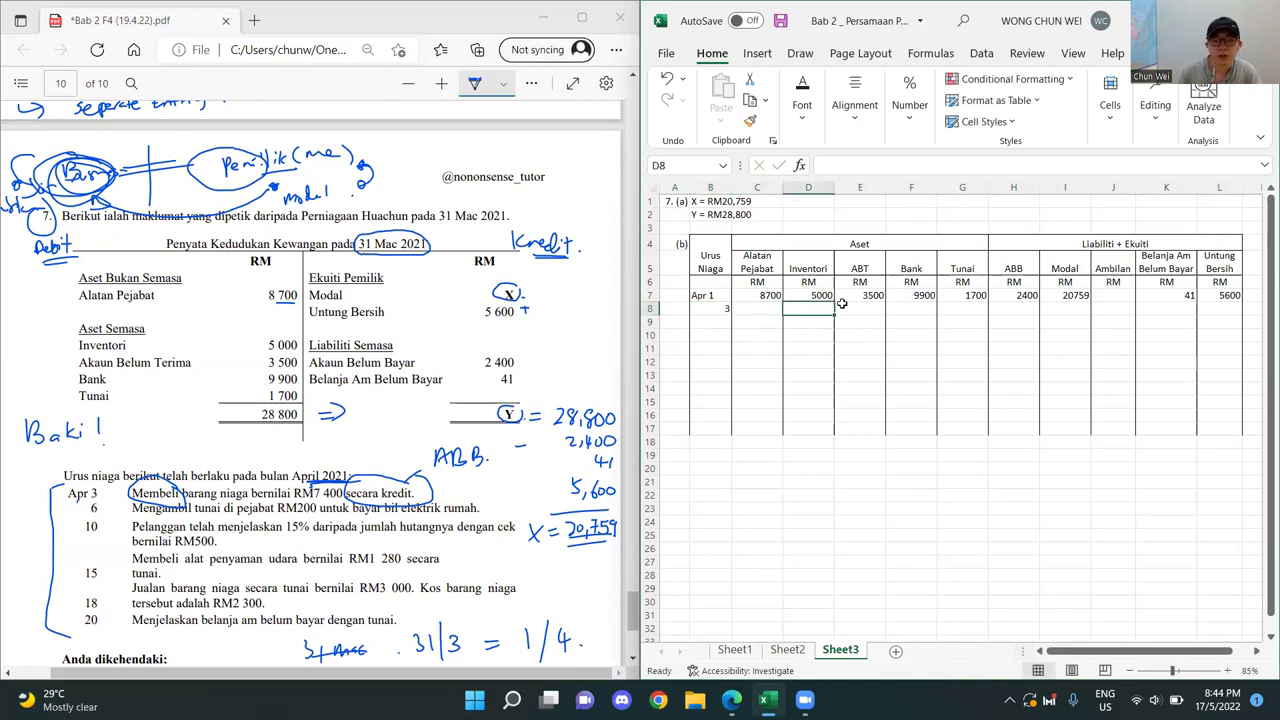
{"action": "type", "text": "74"}
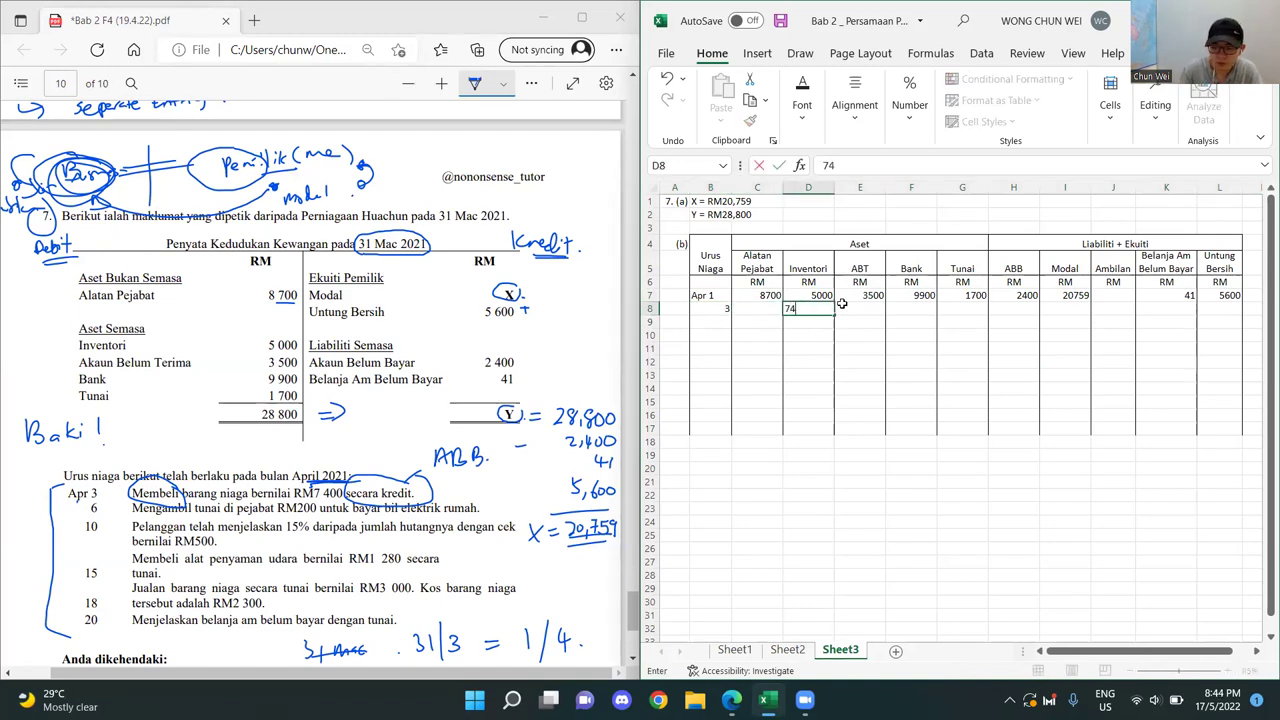
{"action": "type", "text": "00"}
{"action": "key", "text": "Return"}
- Enter 7400 in the ABB cell of the Apr 3 row and compare both sides of the equation
{"action": "left_click", "coordinate": [1032, 373]}
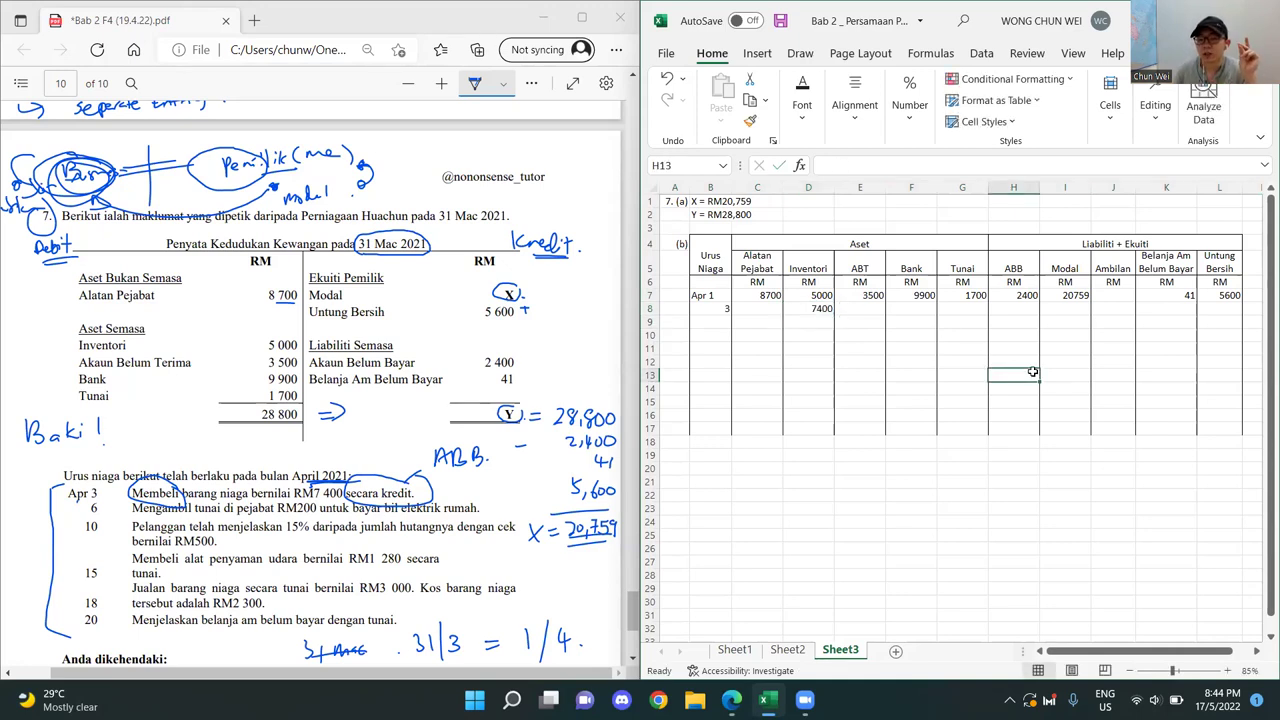
{"action": "left_click_drag", "start_coordinate": [1014, 271], "coordinate": [1020, 376]}
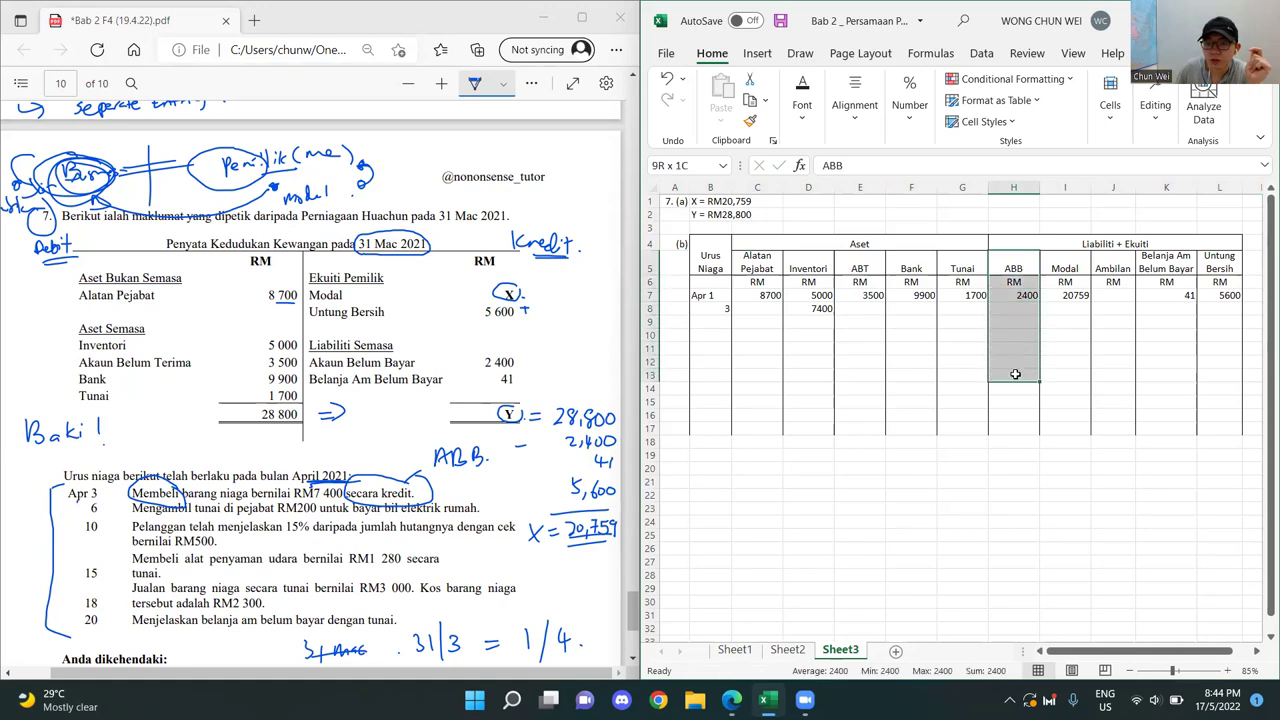
{"action": "left_click", "coordinate": [1020, 311]}
{"action": "type", "text": "7400"}
{"action": "key", "text": "Return"}
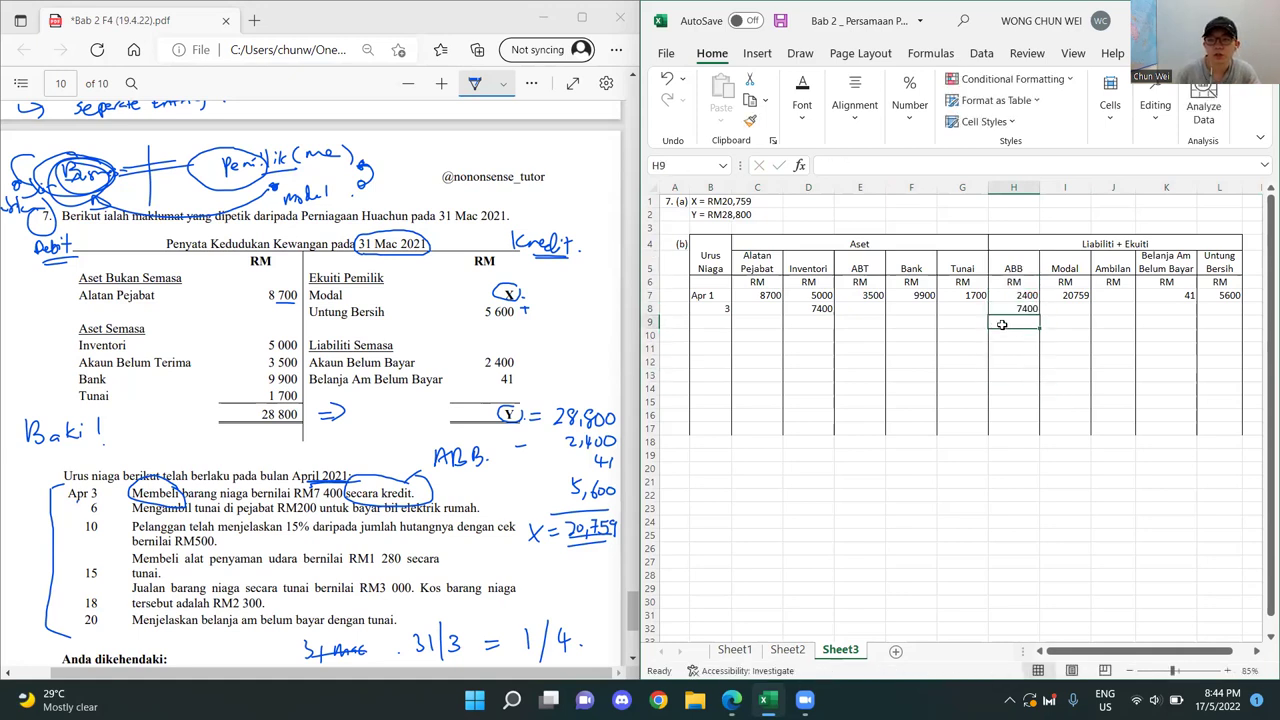
{"action": "left_click", "coordinate": [868, 243]}
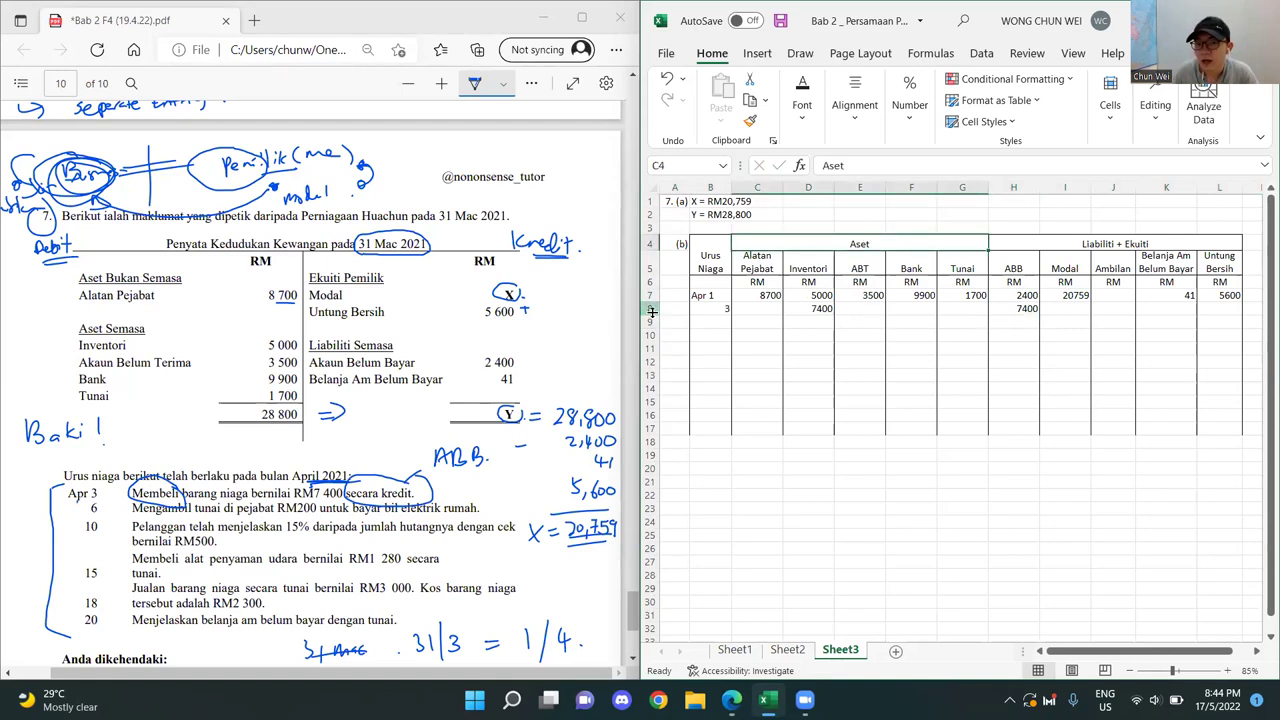
{"action": "left_click", "coordinate": [1101, 344]}
{"action": "left_click_drag", "start_coordinate": [1020, 308], "coordinate": [1235, 309]}
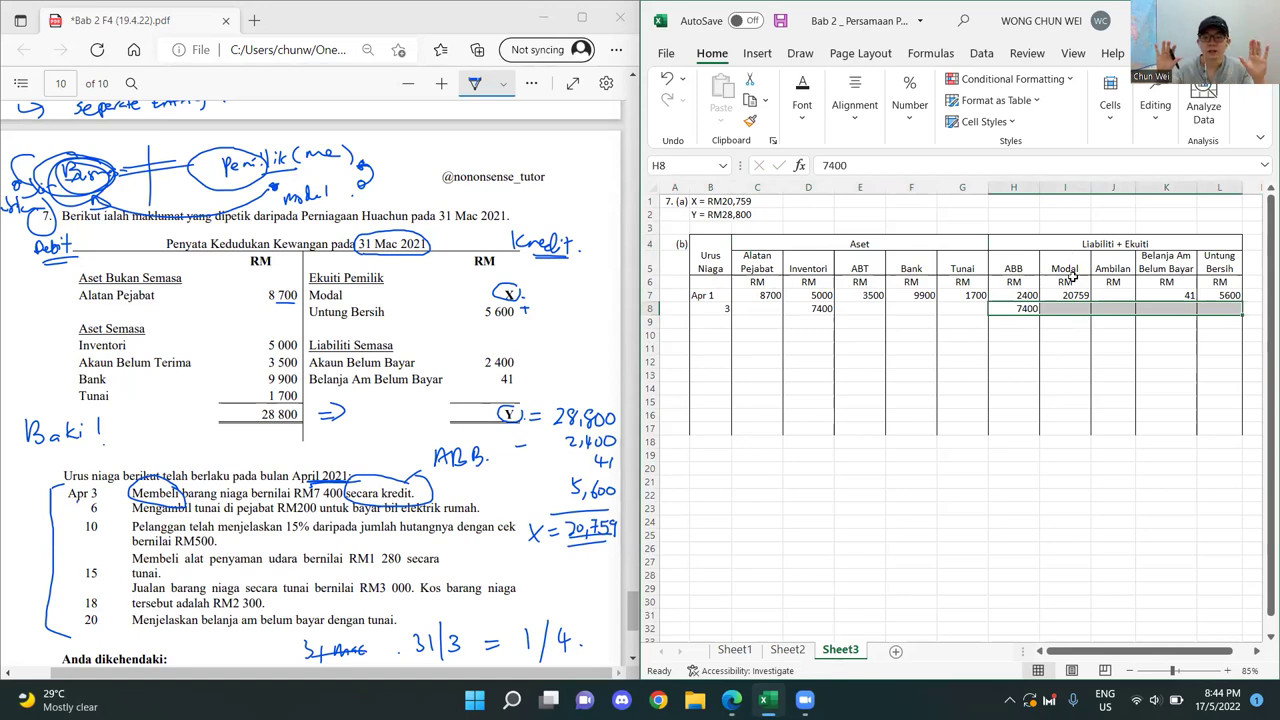
- Right-align the Urus Niaga date cells B7:B14
{"action": "left_click_drag", "start_coordinate": [730, 297], "coordinate": [716, 388]}
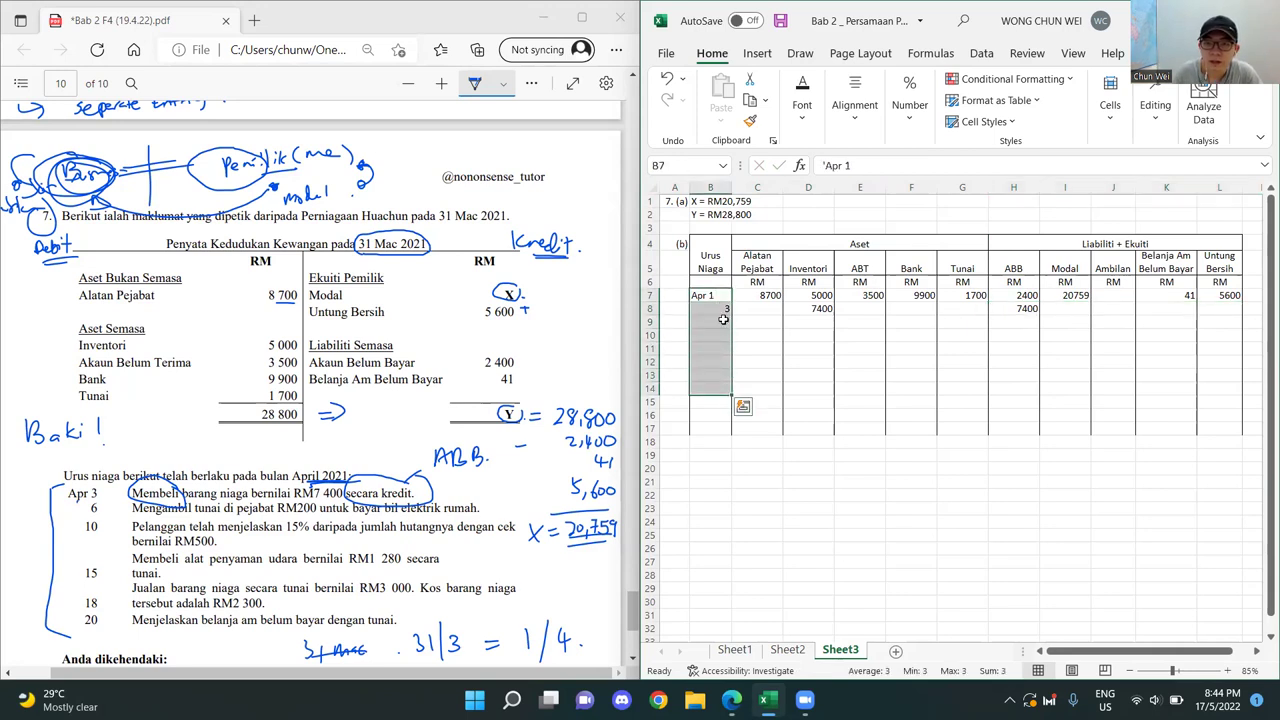
{"action": "left_click", "coordinate": [855, 108]}
{"action": "left_click", "coordinate": [884, 191]}
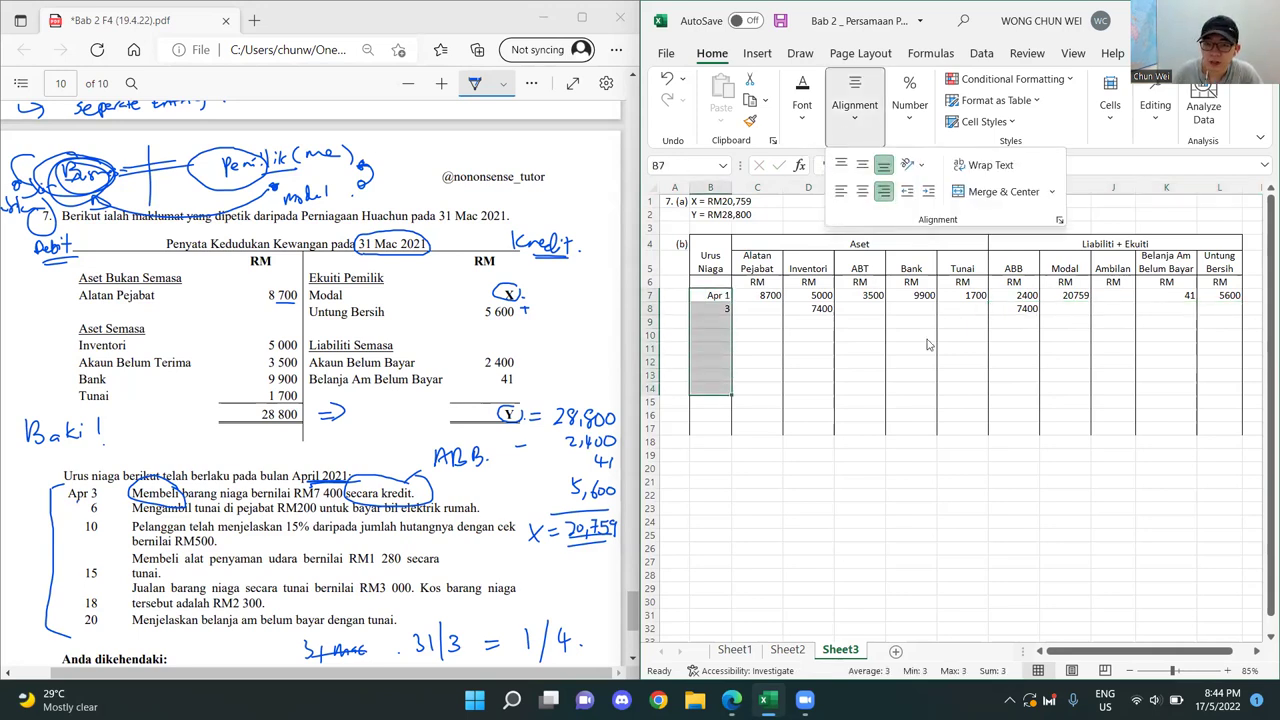
{"action": "left_click", "coordinate": [1003, 490]}
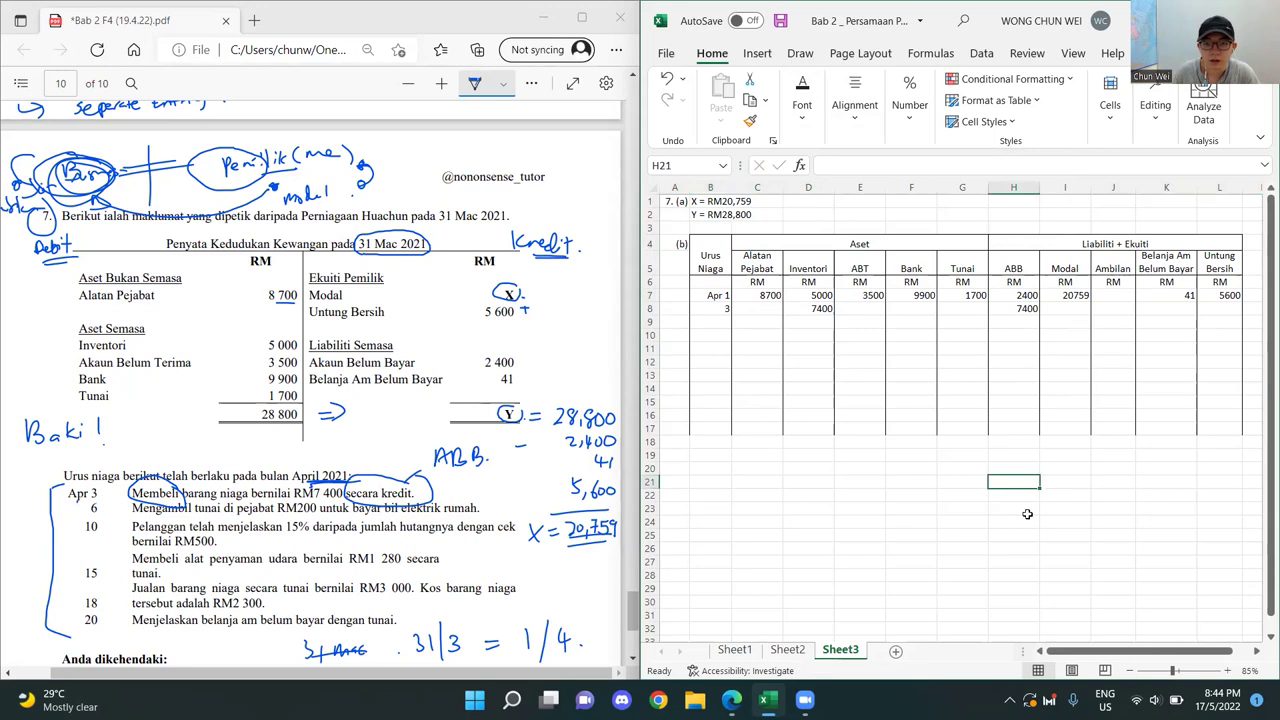
- Enter 6 as the next transaction date in B9
{"action": "scroll", "coordinate": [1025, 496], "scroll_direction": "up", "scroll_amount": 1}
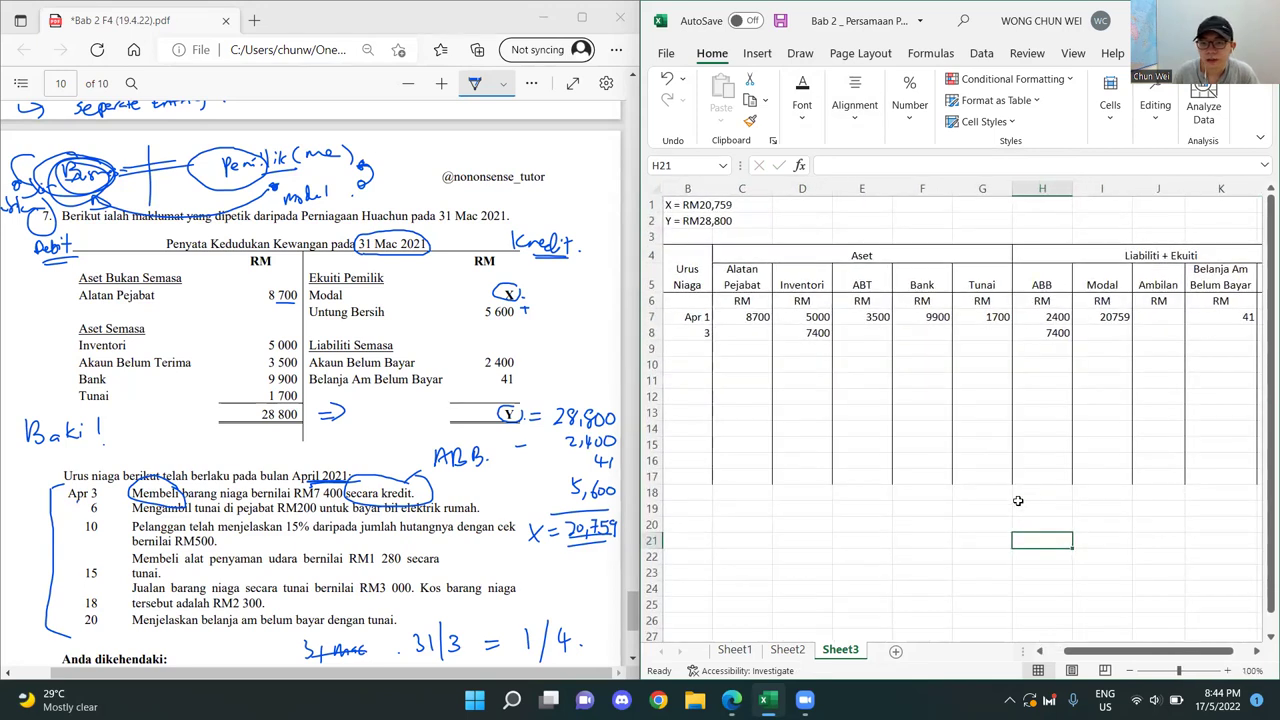
{"action": "left_click", "coordinate": [700, 350]}
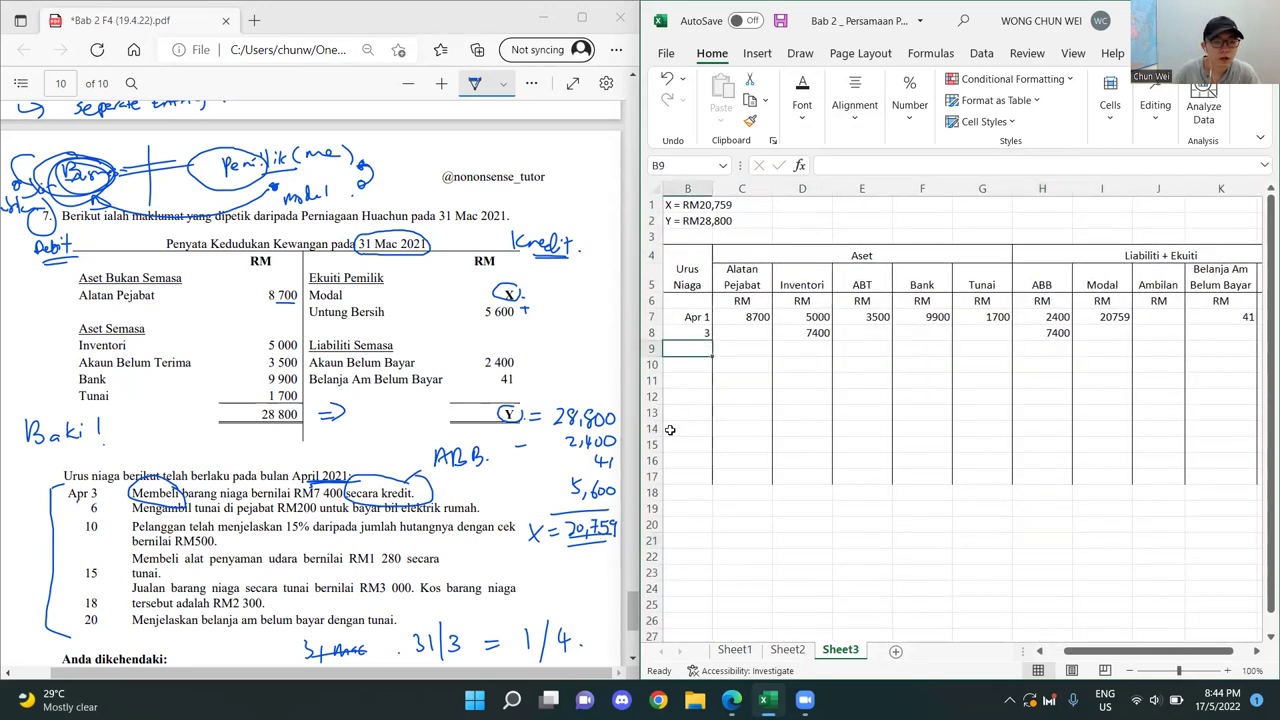
{"action": "type", "text": "6"}
{"action": "key", "text": "Return"}
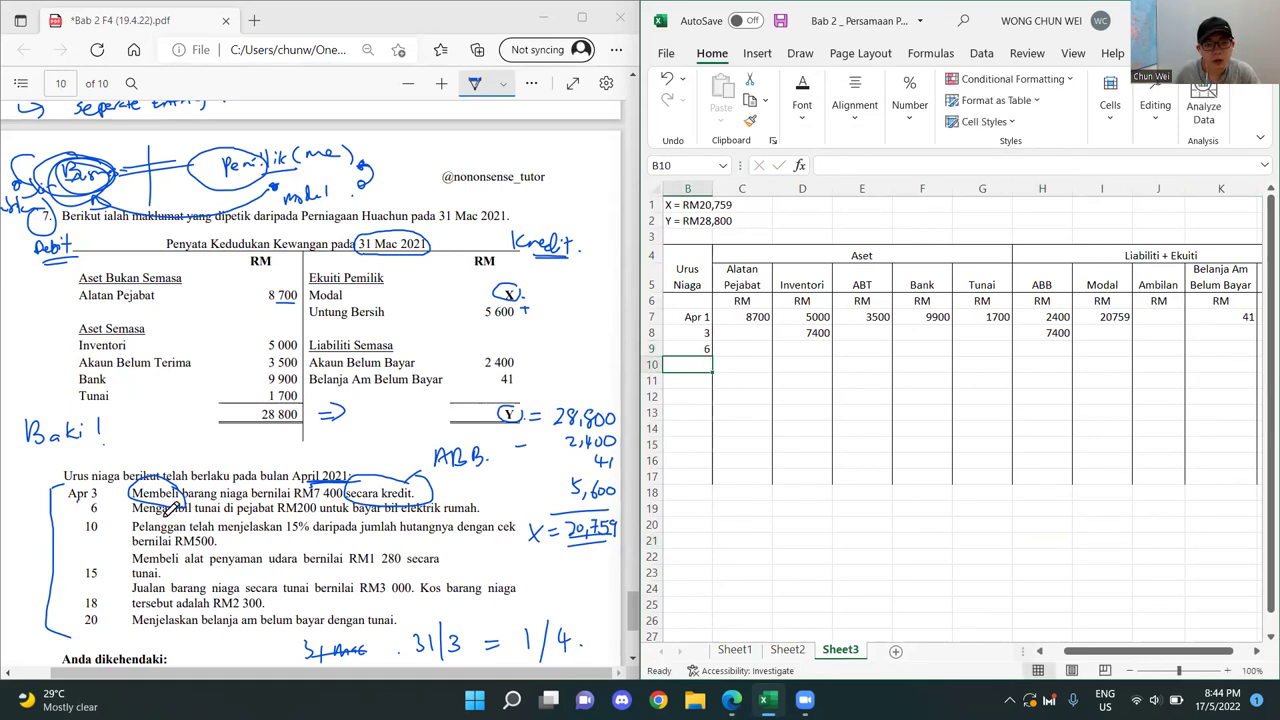
- In the PDF's Apr 6 transaction, underline "tunai di pejabat" and "bil elektrik rumah" and handwrite Ambilan beside it
{"action": "left_click", "coordinate": [192, 509]}
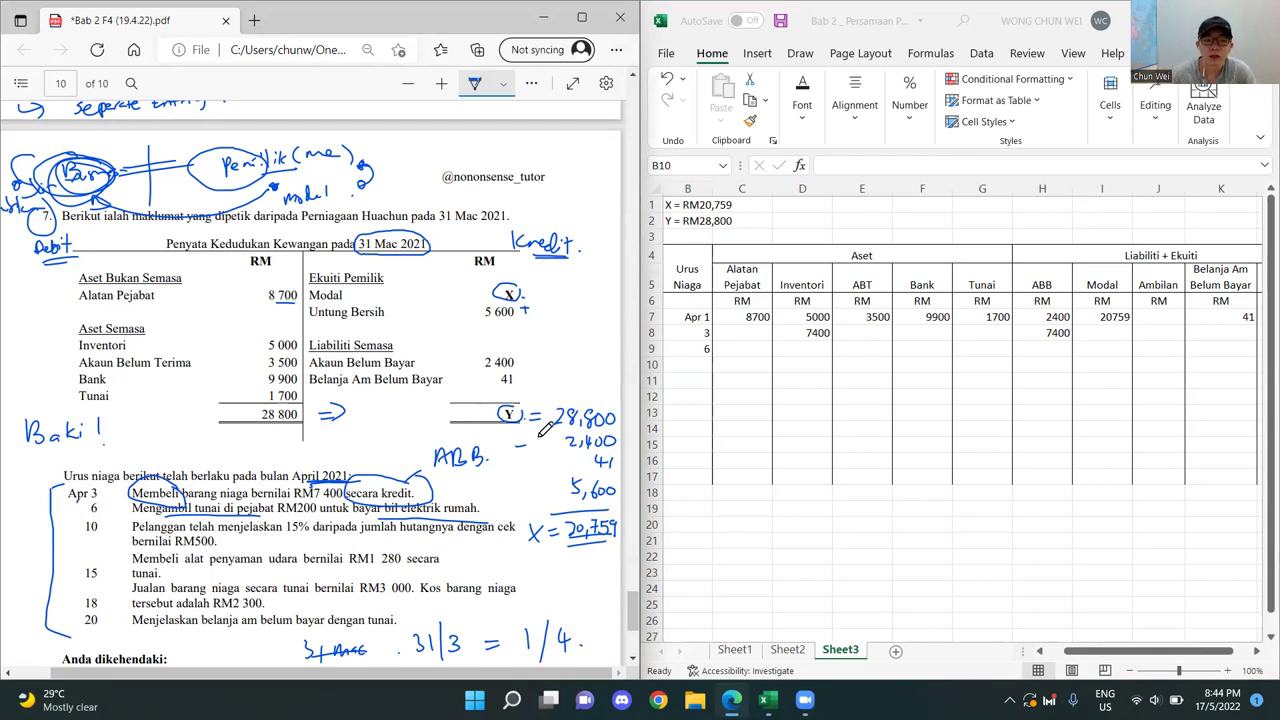
{"action": "mouse_move", "coordinate": [488, 498]}
{"action": "left_mouse_down"}
{"action": "mouse_move", "coordinate": [562, 482]}
{"action": "mouse_move", "coordinate": [568, 452]}
{"action": "left_mouse_up"}
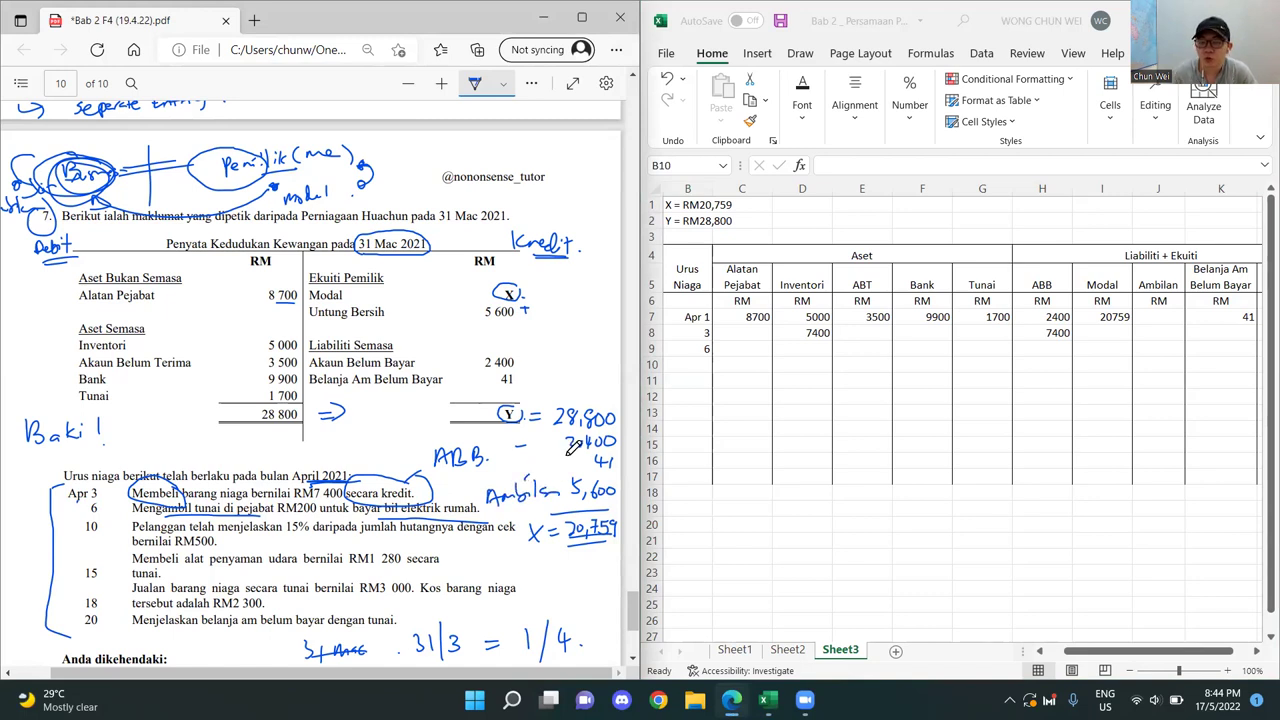
{"action": "key", "text": "ctrl+z"}
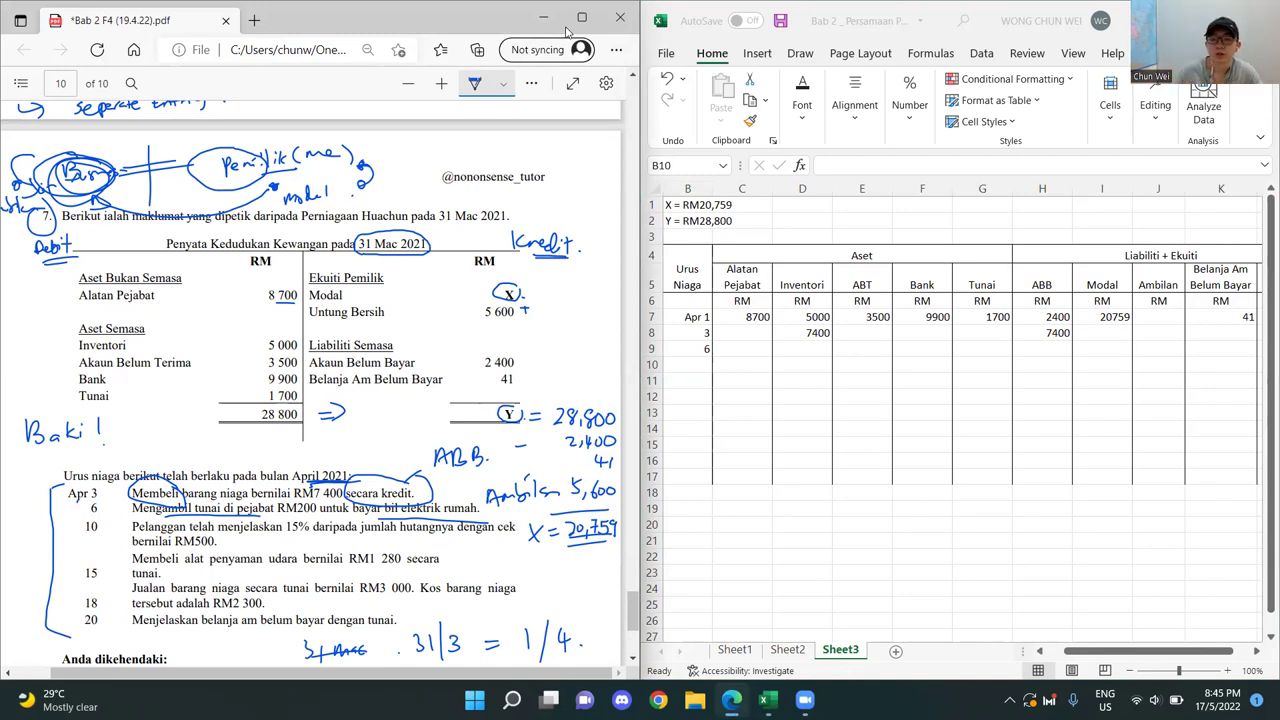
- Enter (200) as text in the Tunai cell of the Apr 6 row
{"action": "left_click", "coordinate": [645, 348]}
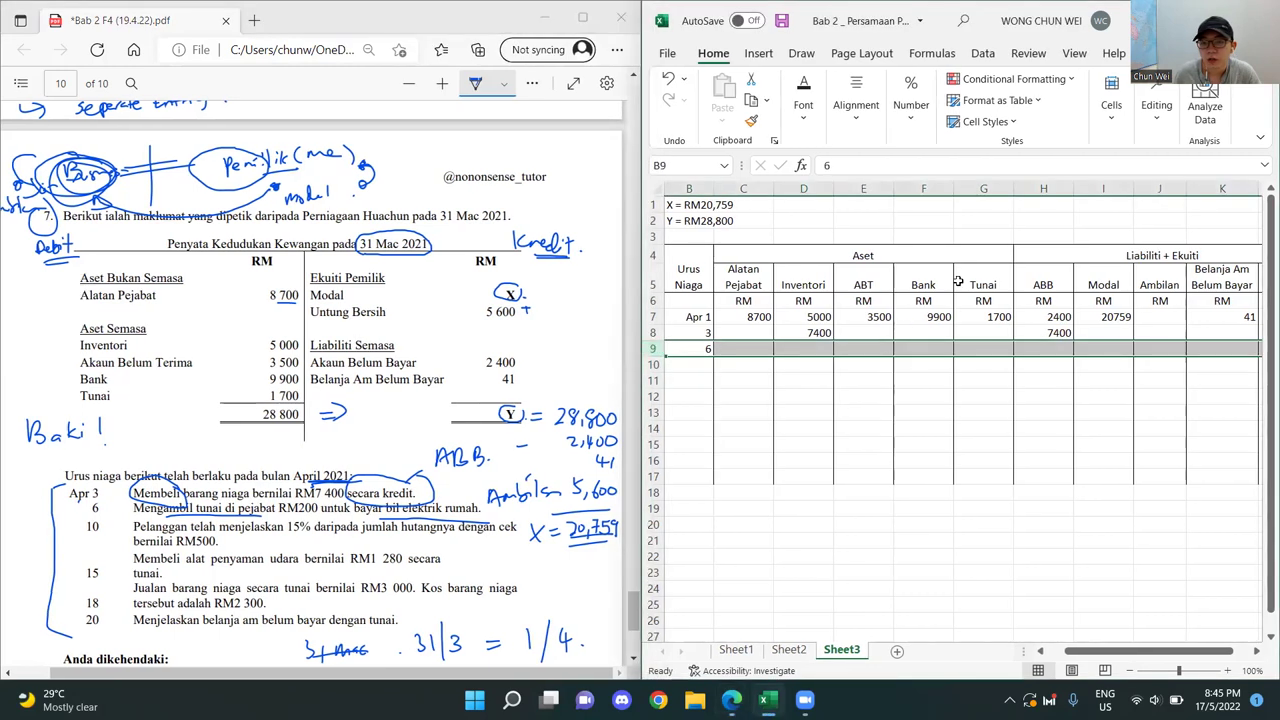
{"action": "left_click_drag", "start_coordinate": [985, 281], "coordinate": [995, 356]}
{"action": "left_click", "coordinate": [995, 350]}
{"action": "type", "text": "'("}
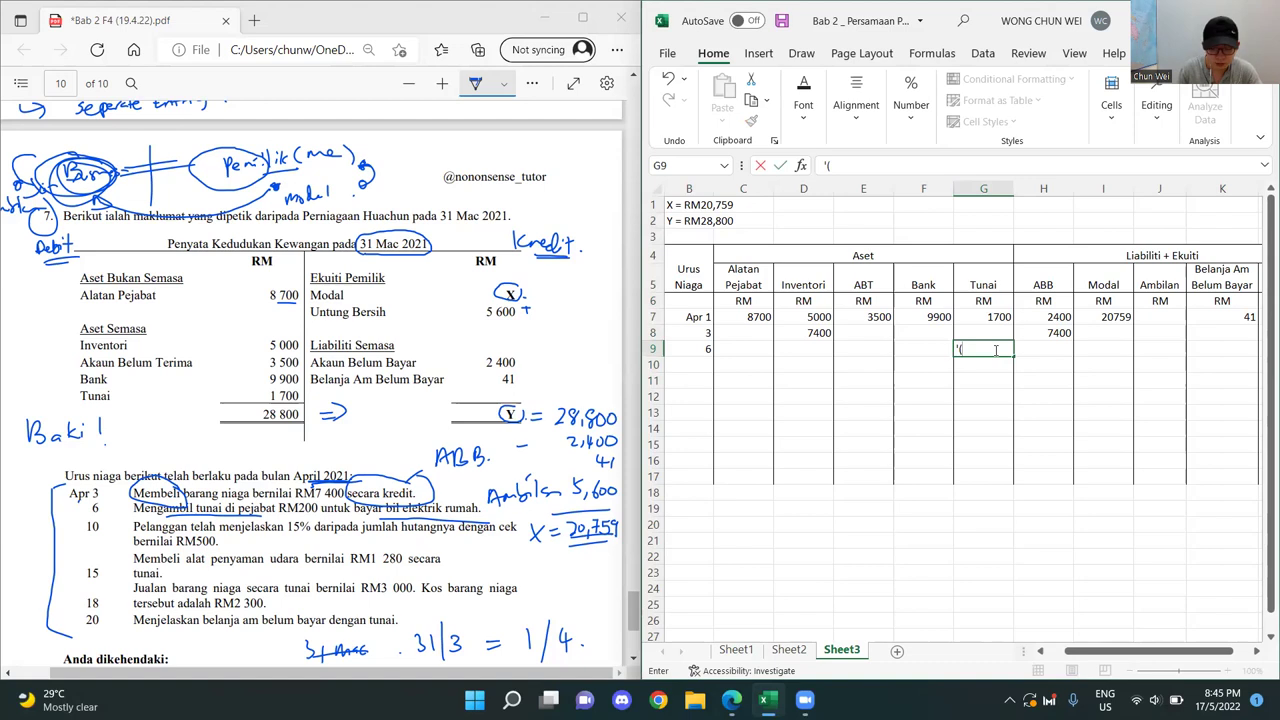
{"action": "type", "text": "200"}
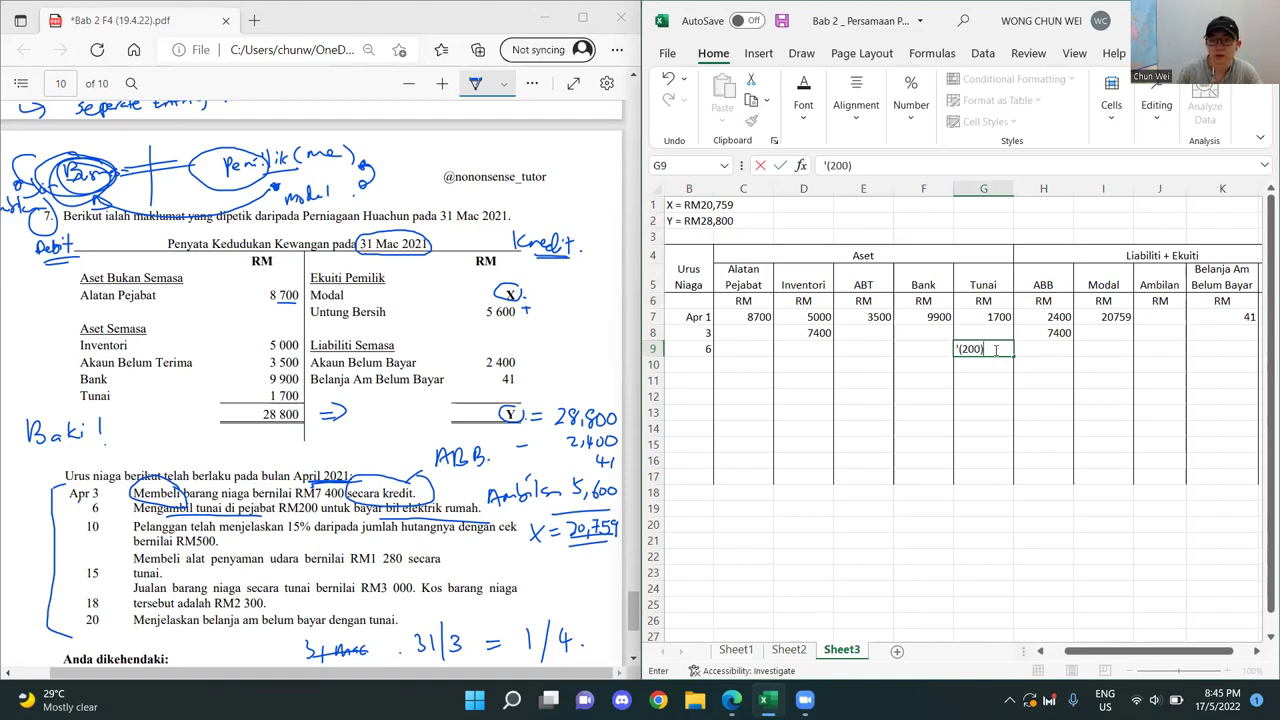
{"action": "key", "text": "Return"}
{"action": "left_click", "coordinate": [983, 350]}
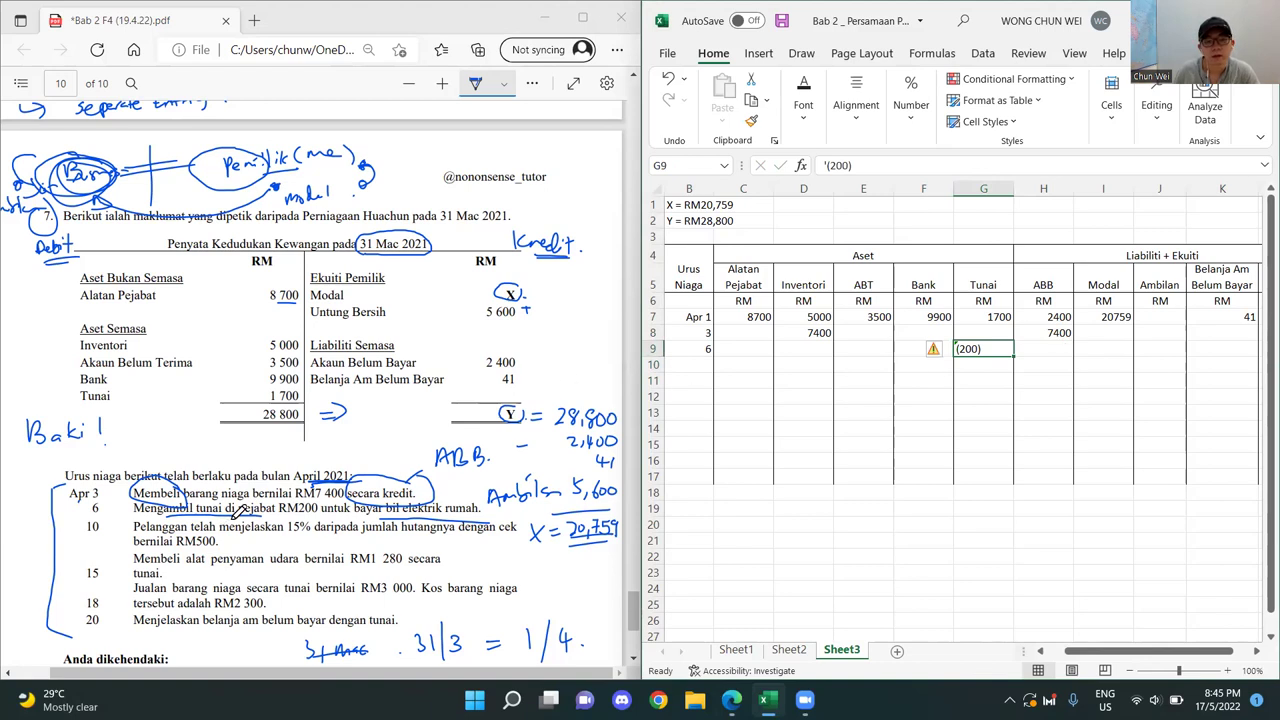
- Enter 200 in the Ambilan cell of the Apr 6 row and put it in brackets as the text (200)
{"action": "left_click", "coordinate": [1152, 347]}
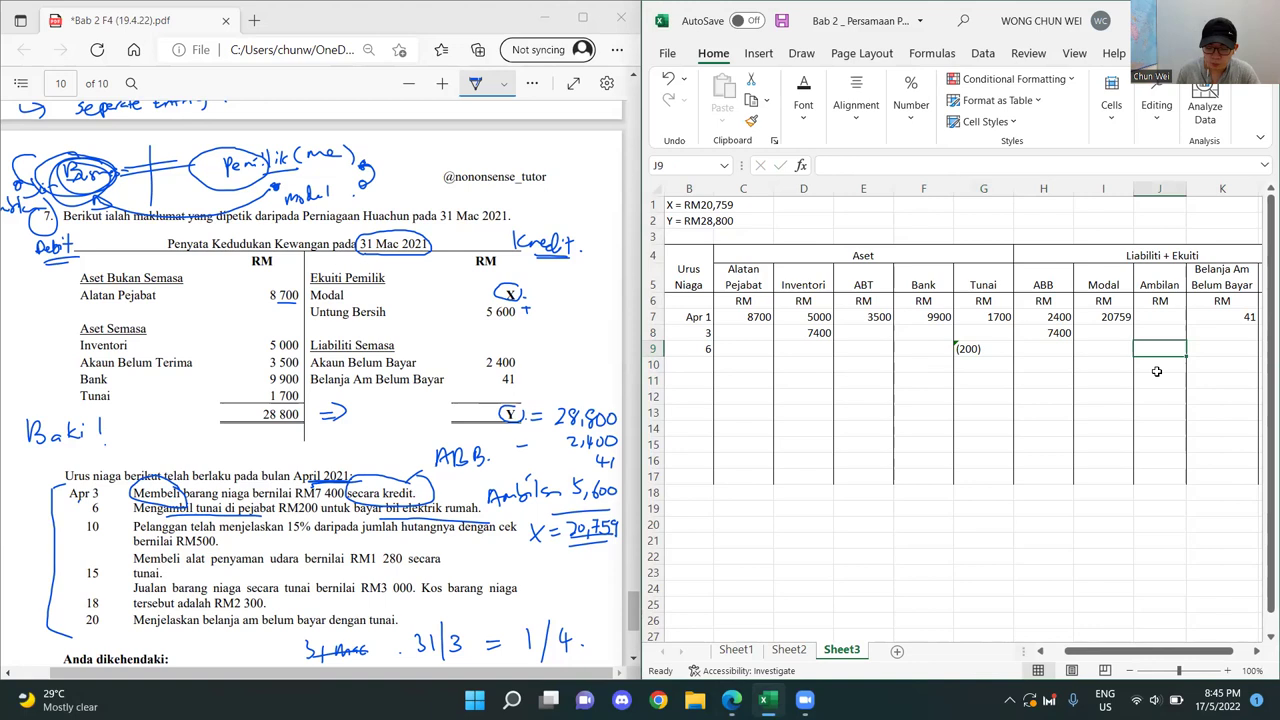
{"action": "type", "text": "200"}
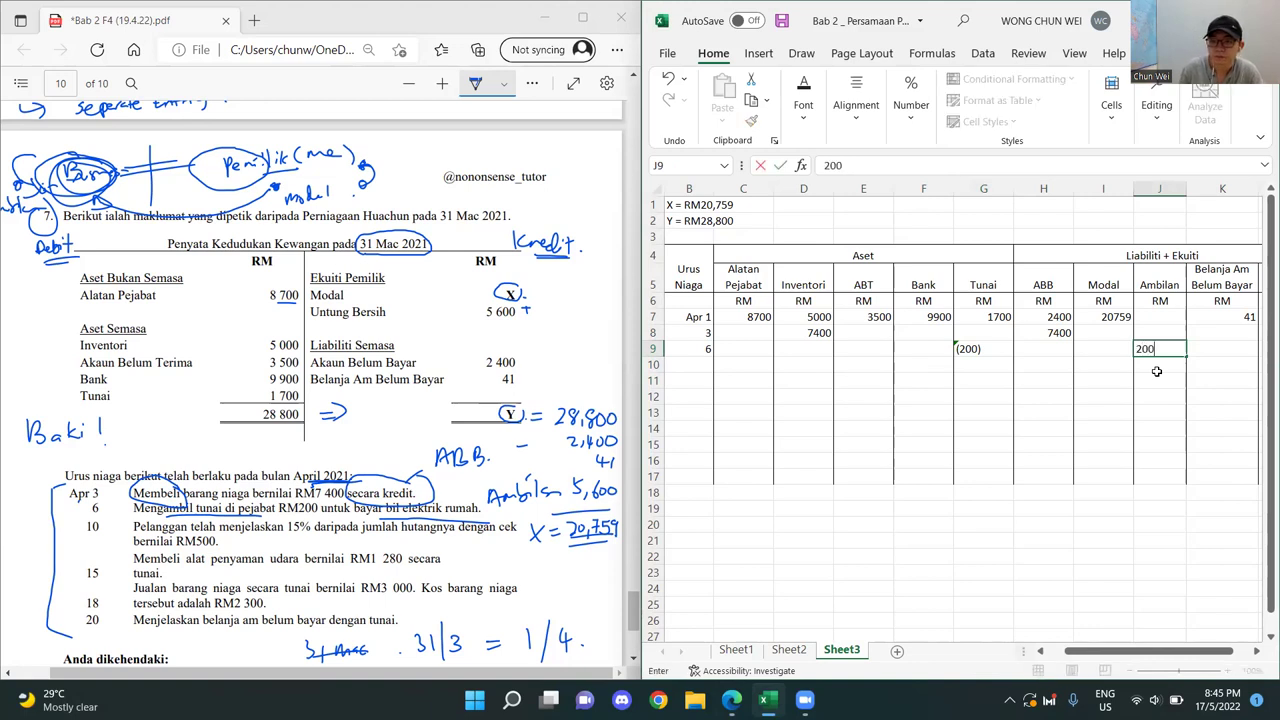
{"action": "key", "text": "Return"}
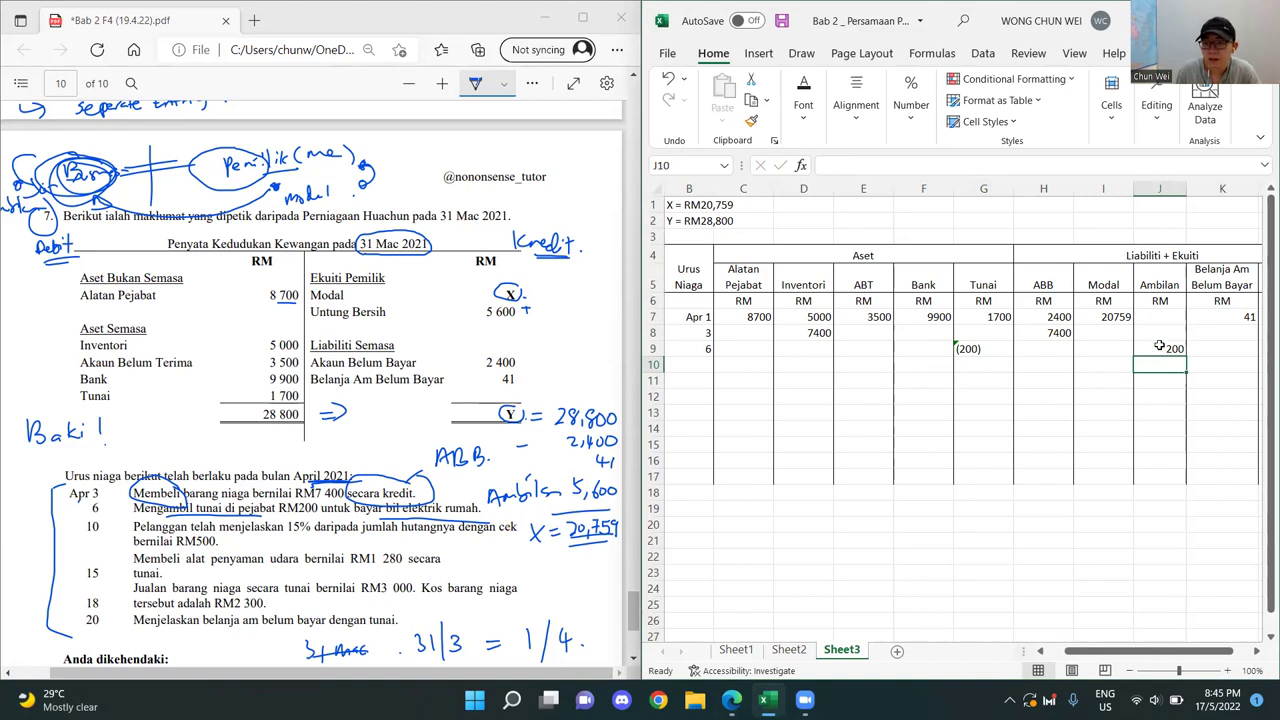
{"action": "left_click_drag", "start_coordinate": [1160, 285], "coordinate": [1145, 403]}
{"action": "double_click", "coordinate": [1152, 350]}
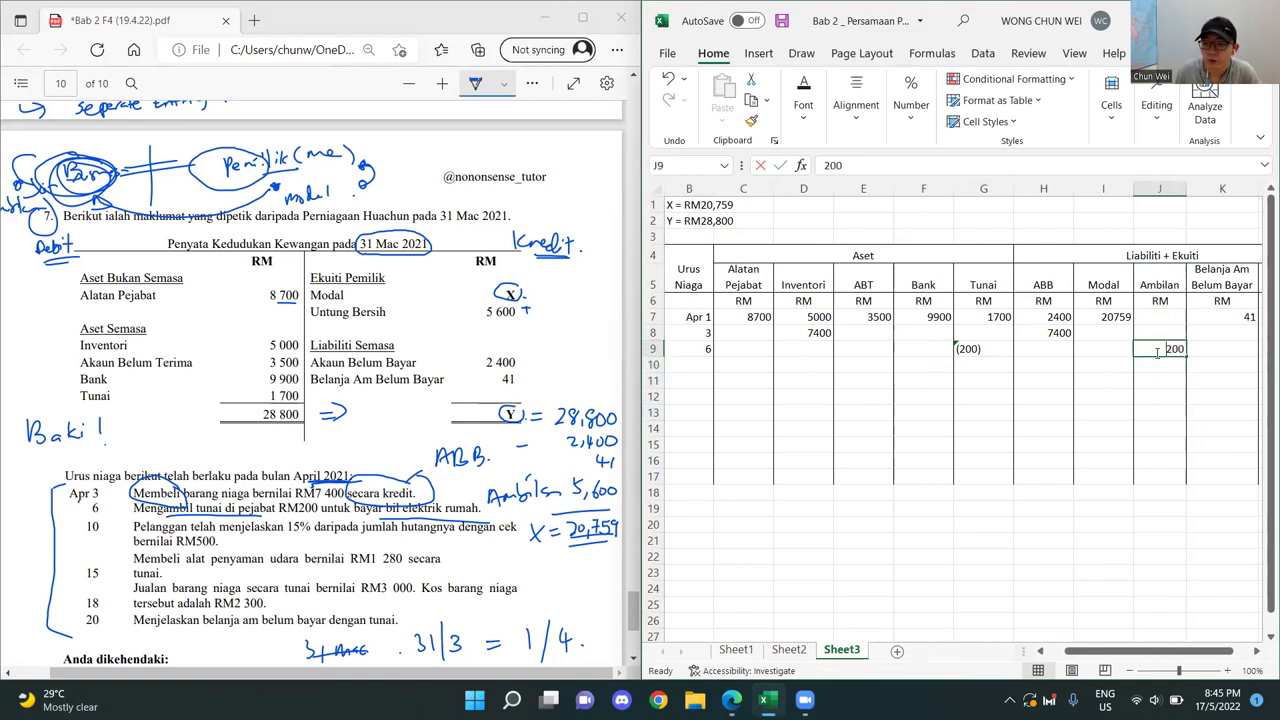
{"action": "type", "text": "'("}
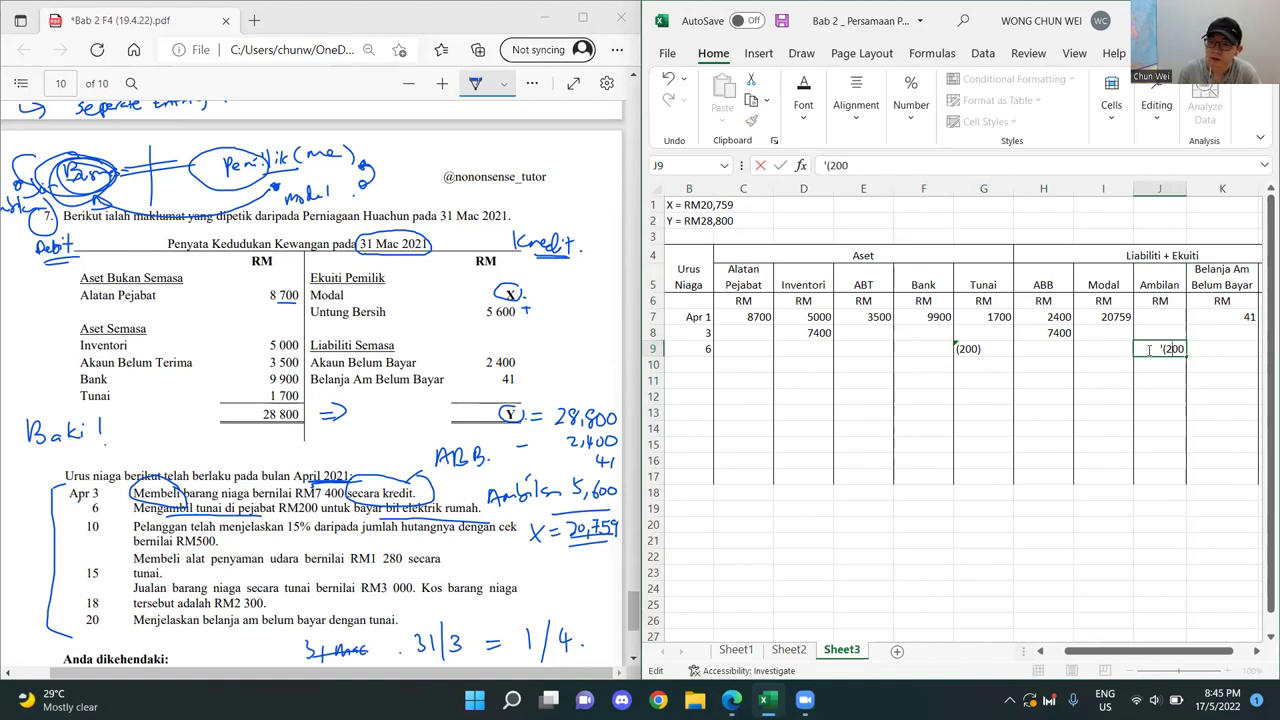
{"action": "type", "text": ")"}
{"action": "key", "text": "Return"}
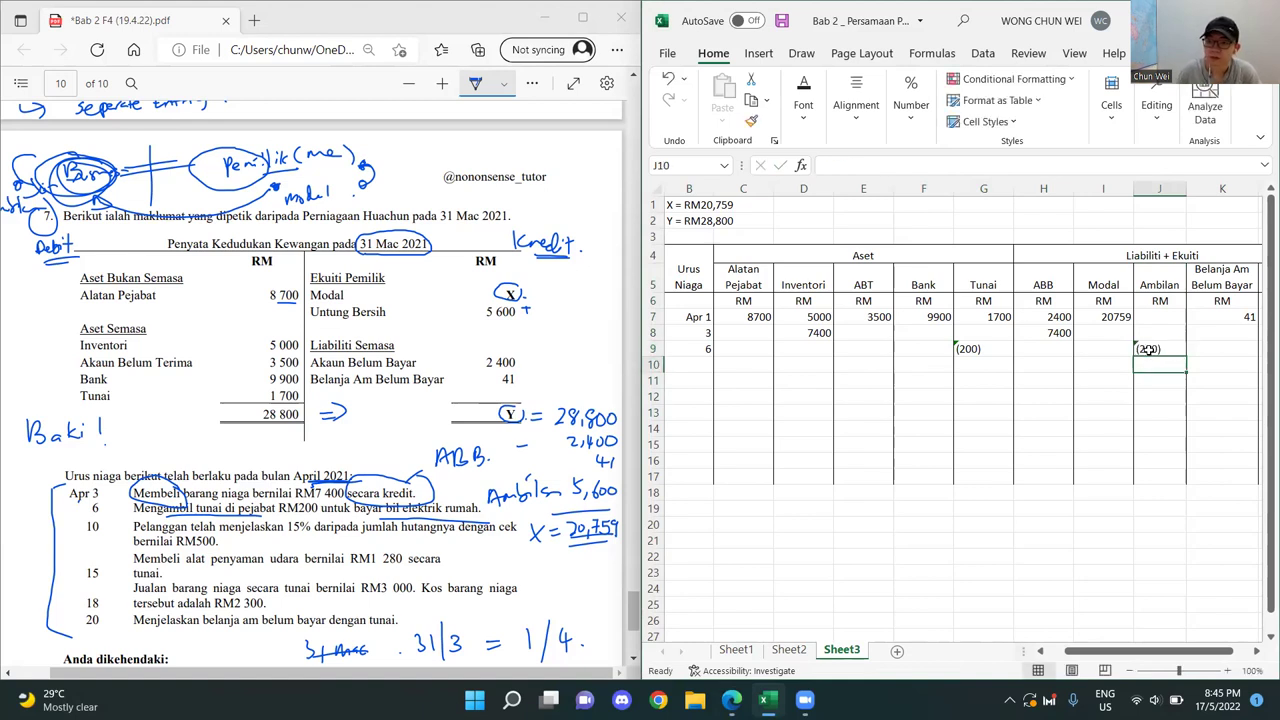
- Replace the bracketed amount in the Apr 6 Ambilan cell with plain 200
{"action": "left_click", "coordinate": [1168, 479]}
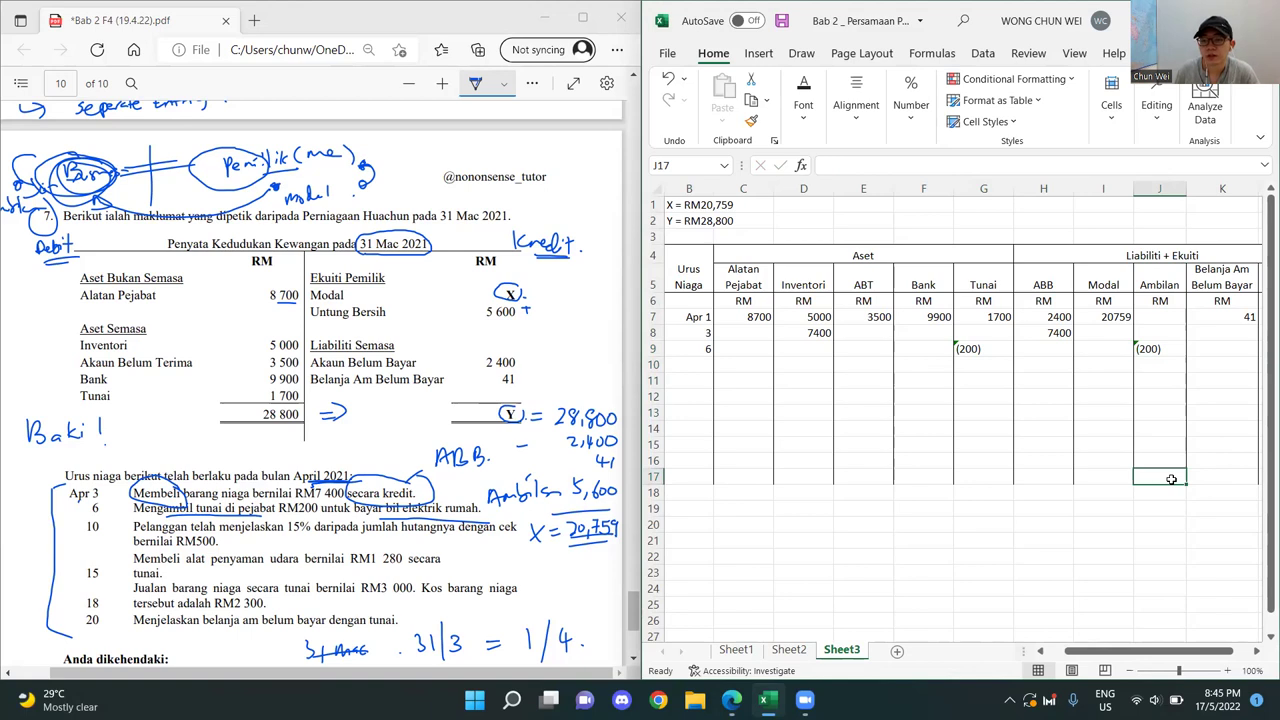
{"action": "left_click", "coordinate": [1164, 346]}
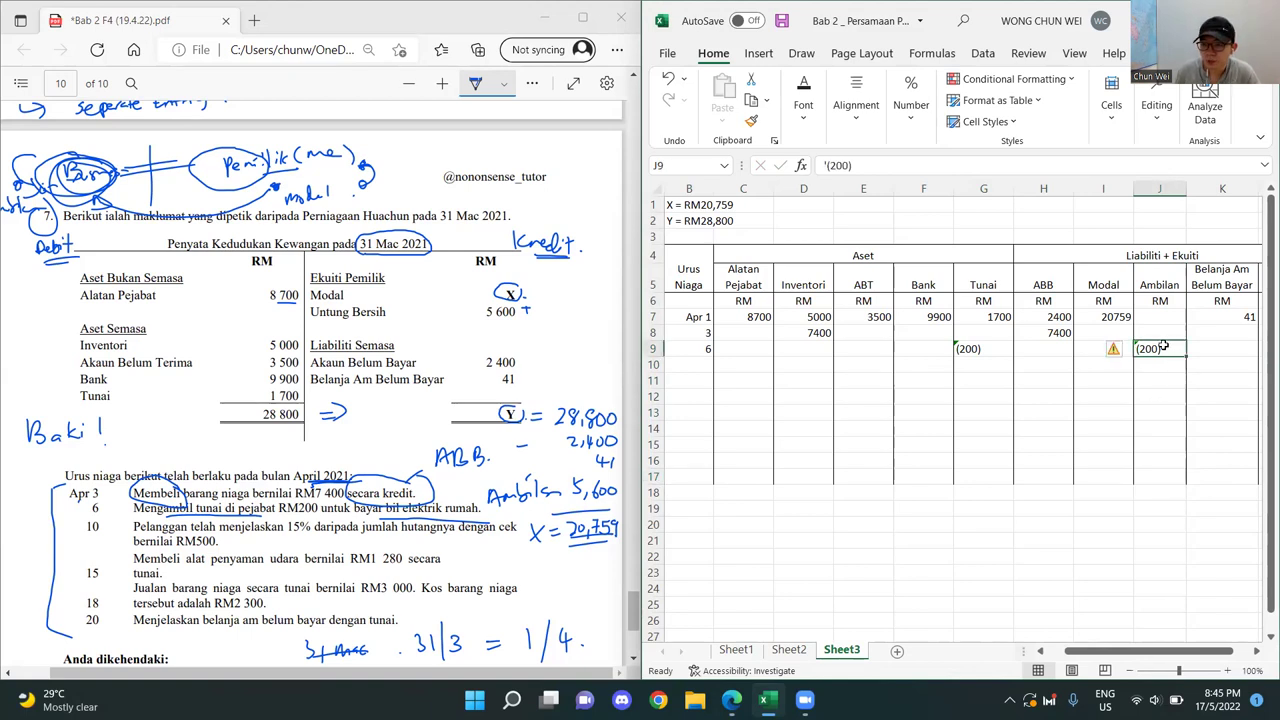
{"action": "type", "text": "200"}
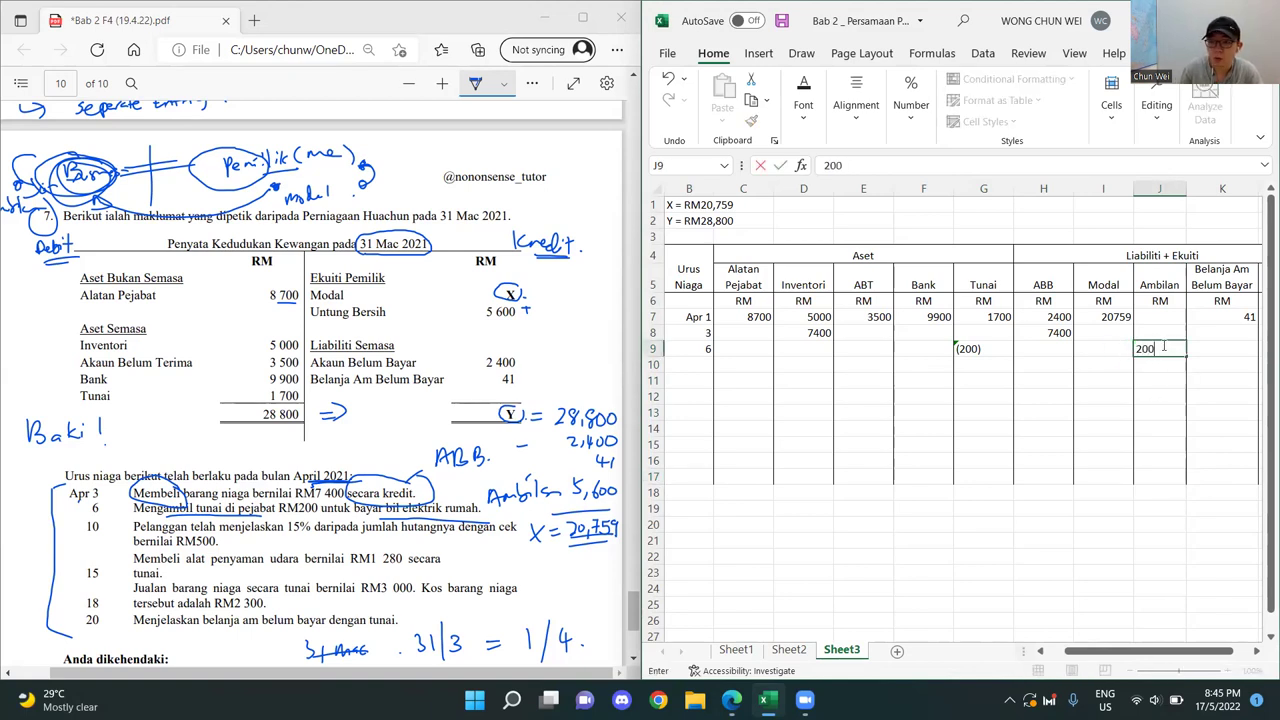
{"action": "key", "text": "Return"}
- Add a bracketed minus sign in front of the Ambilan column header so it reads (-)Ambilan
{"action": "double_click", "coordinate": [1142, 284]}
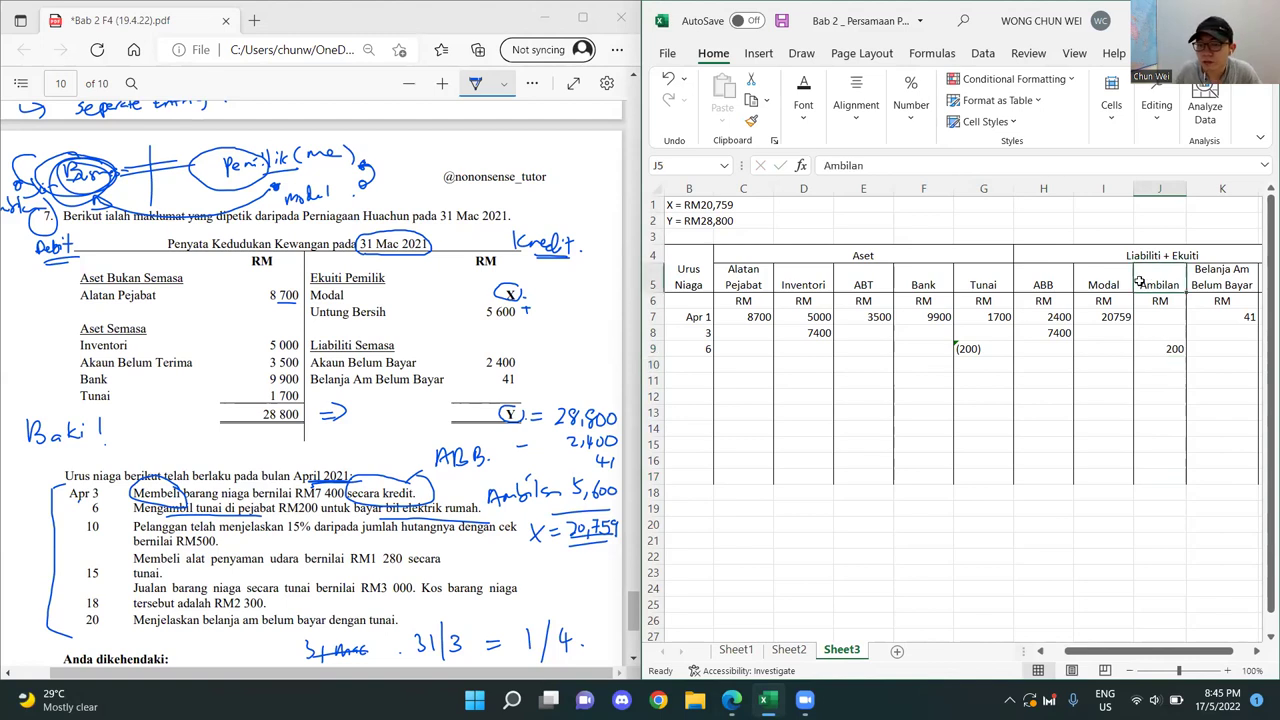
{"action": "type", "text": "(-"}
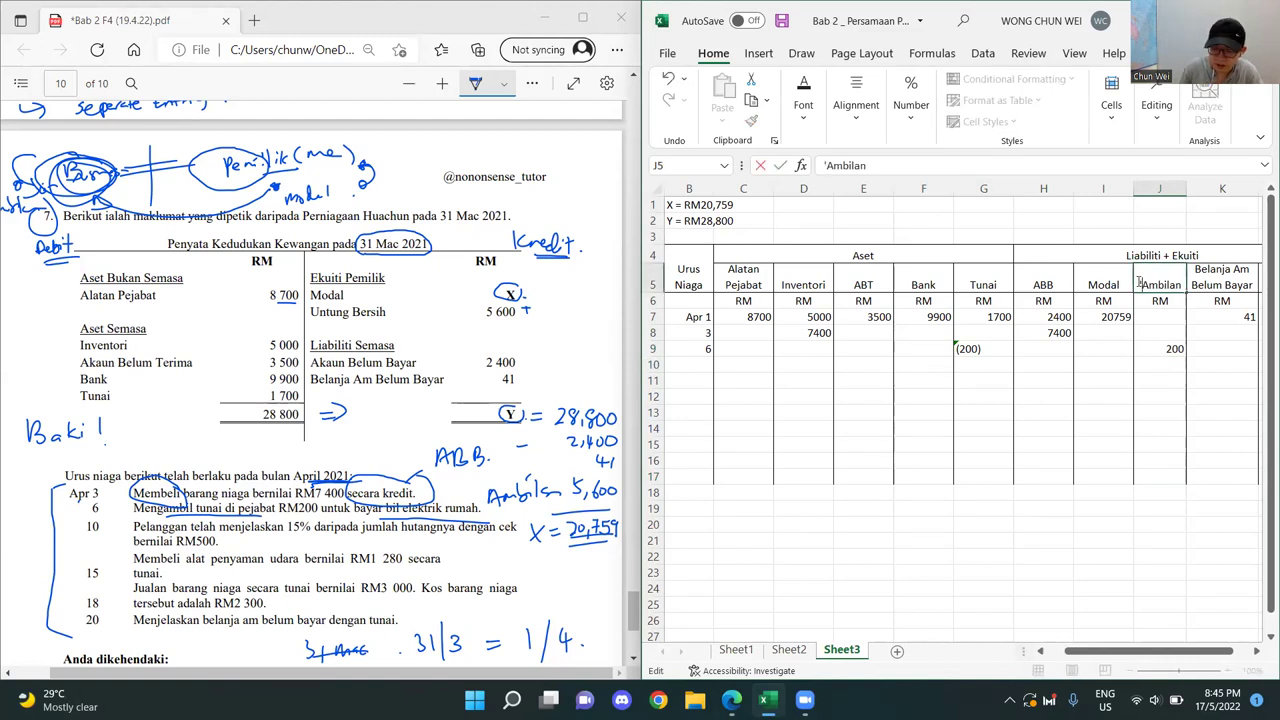
{"action": "key", "text": "Return"}
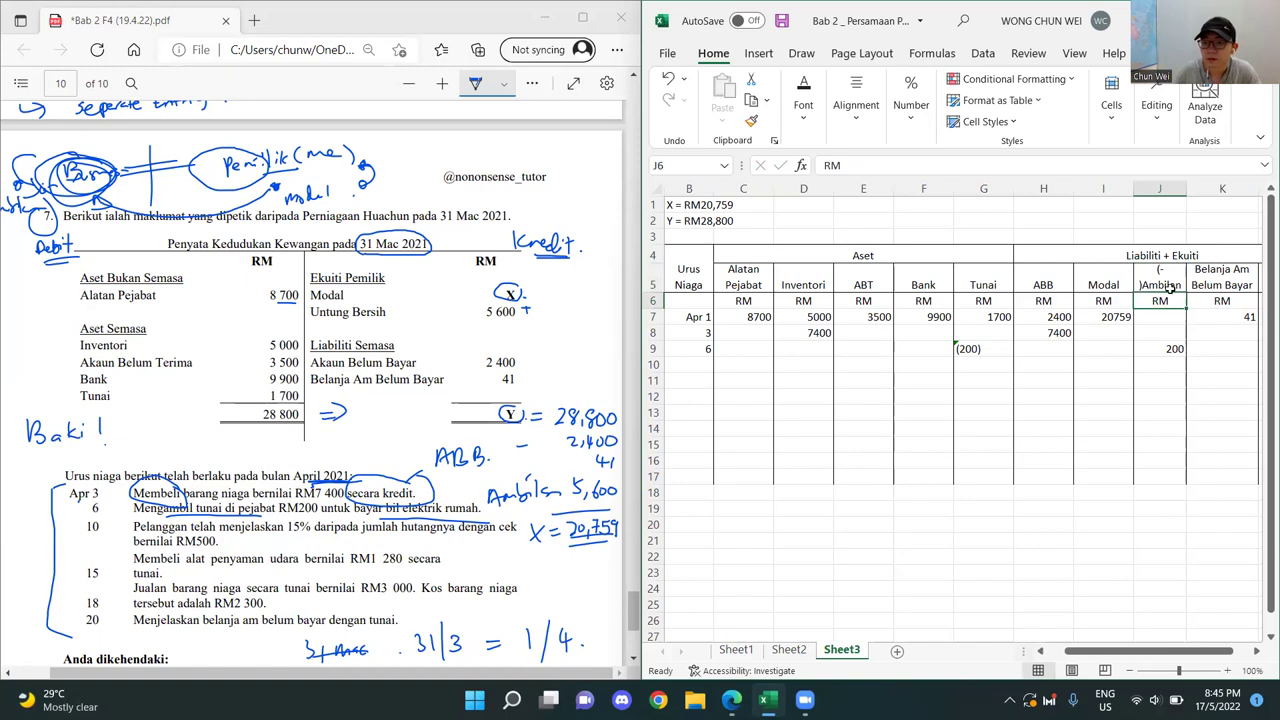
- Replace the bracketed minus in the Ambilan column header with a plain one so it reads - Ambilan
{"action": "double_click", "coordinate": [1147, 282]}
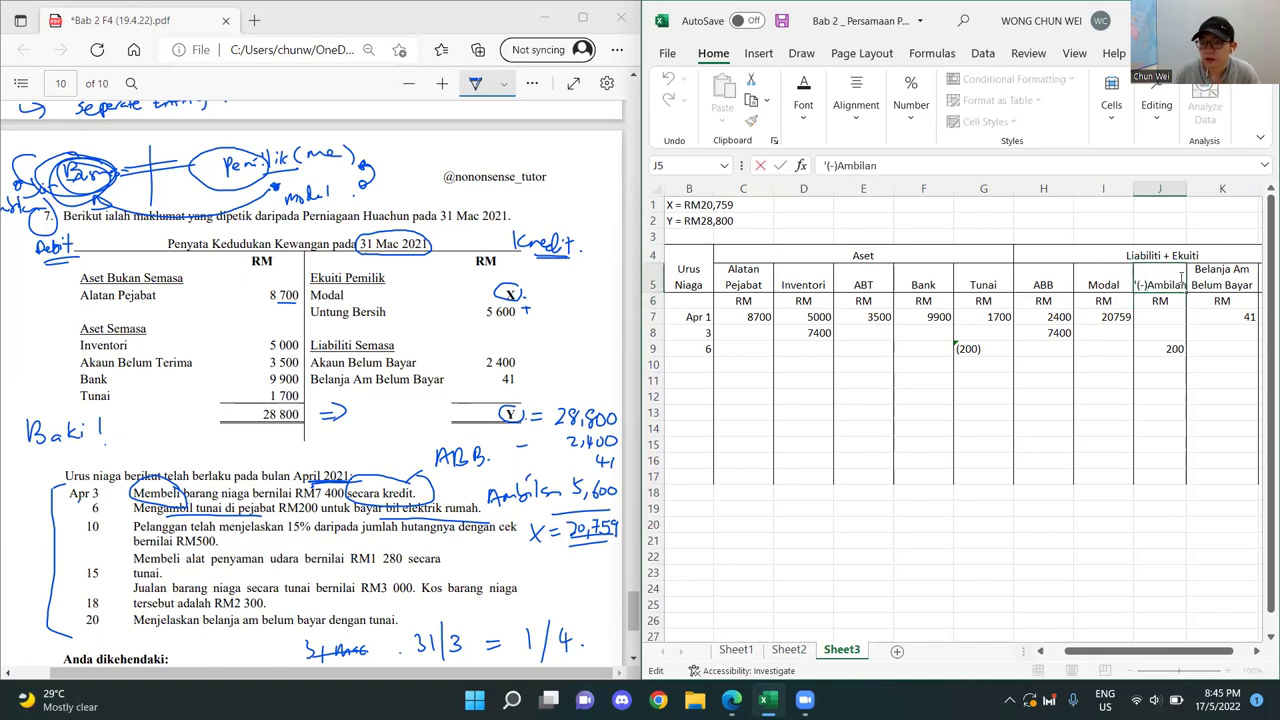
{"action": "key", "text": "BackSpace"}
{"action": "key", "text": "BackSpace"}
{"action": "key", "text": "BackSpace"}
{"action": "type", "text": "-"}
{"action": "key", "text": "Return"}
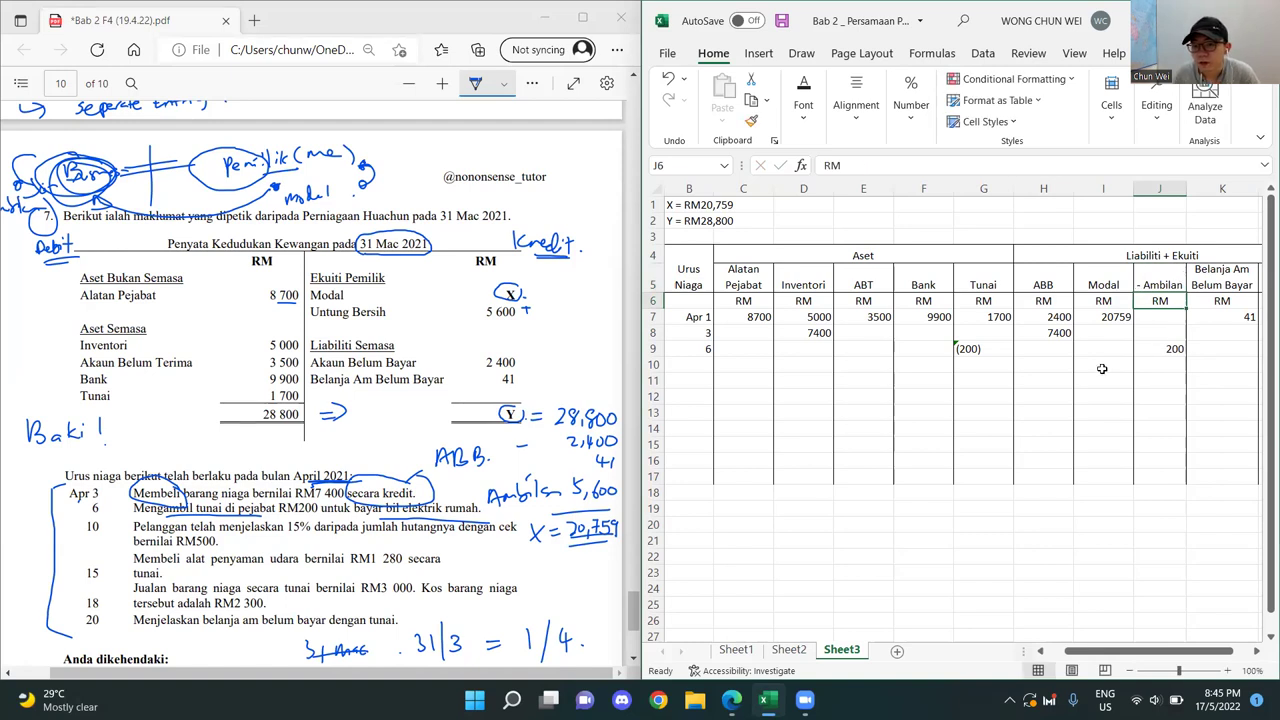
- Put the amount in the Apr 6 Ambilan cell in brackets as the text (200)
{"action": "double_click", "coordinate": [1165, 348]}
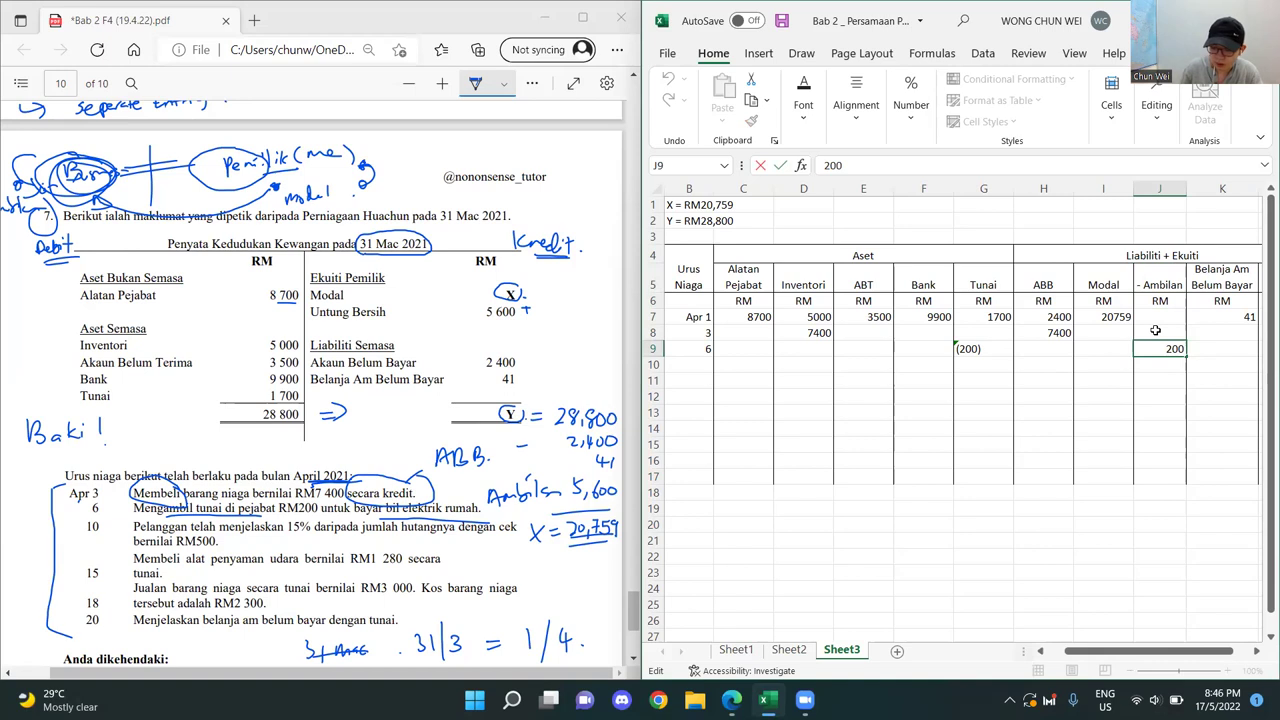
{"action": "type", "text": "'("}
{"action": "type", "text": ")"}
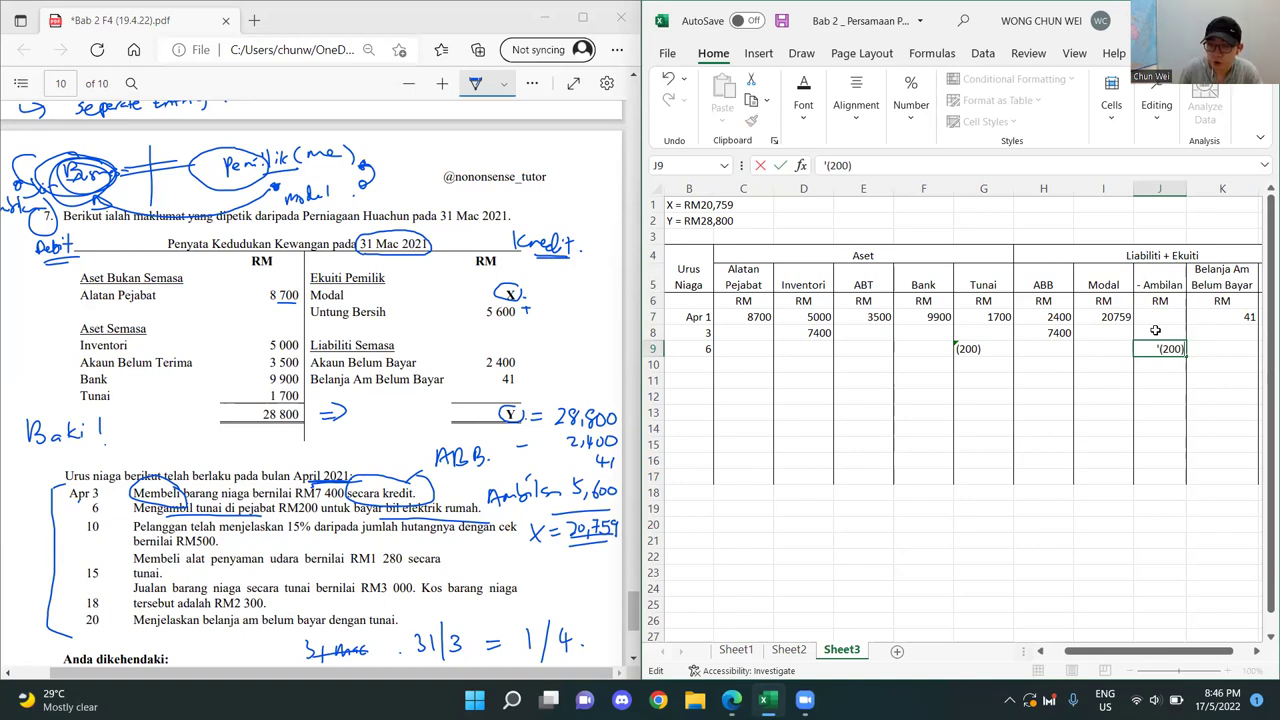
{"action": "key", "text": "Return"}
{"action": "key", "text": "Down"}
{"action": "key", "text": "Down"}
{"action": "key", "text": "Down"}
{"action": "key", "text": "Down"}
{"action": "key", "text": "Down"}
{"action": "key", "text": "Down"}
- Enter plain 200 in the Apr 6 Ambilan cell in place of the bracketed text
{"action": "left_click", "coordinate": [1145, 286]}
{"action": "left_click", "coordinate": [1156, 350]}
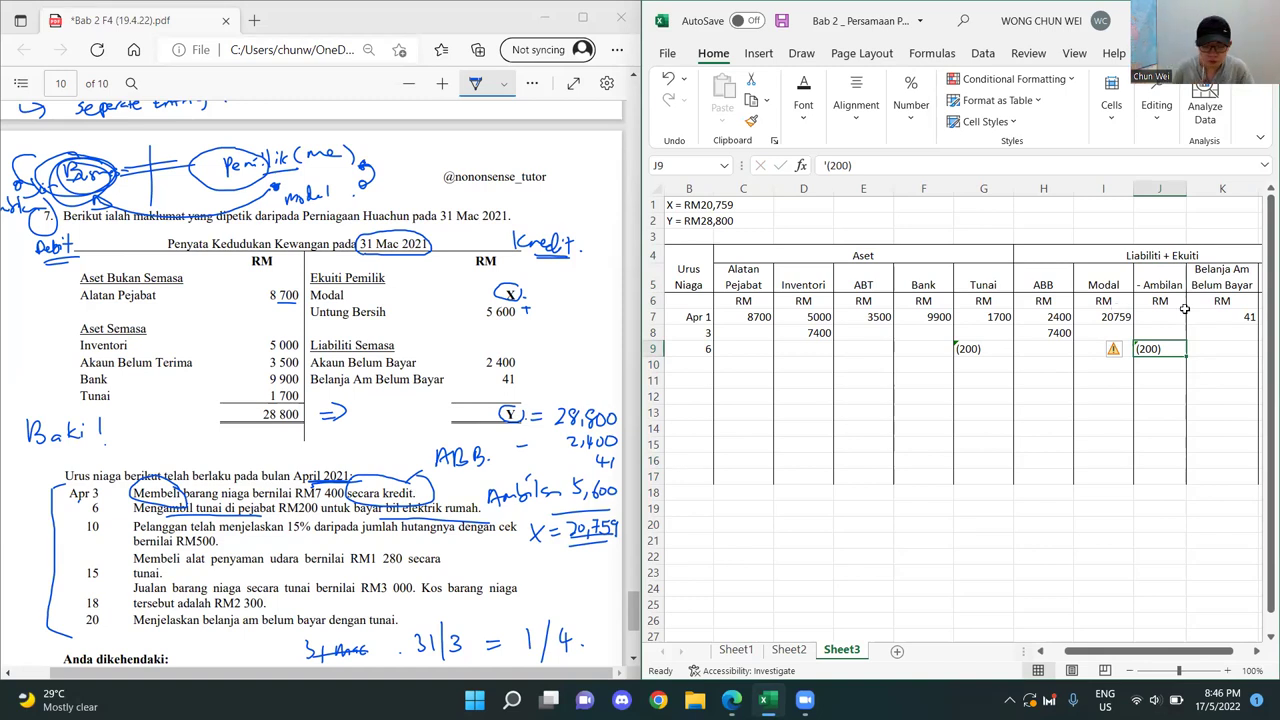
{"action": "type", "text": "20"}
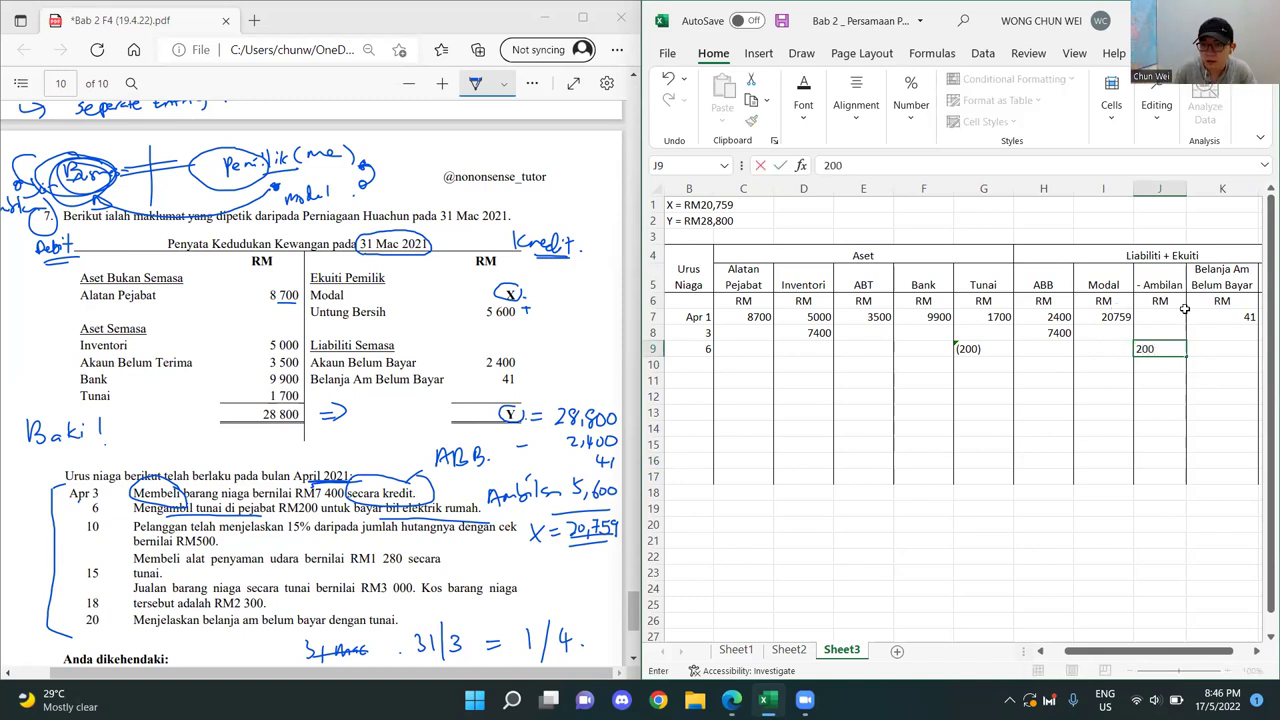
{"action": "key", "text": "Return"}
- Erase the ink strokes around the Ambilan part of the EKUITI PEMILIK formula on page 3 of the PDF
{"action": "double_click", "coordinate": [1155, 284]}
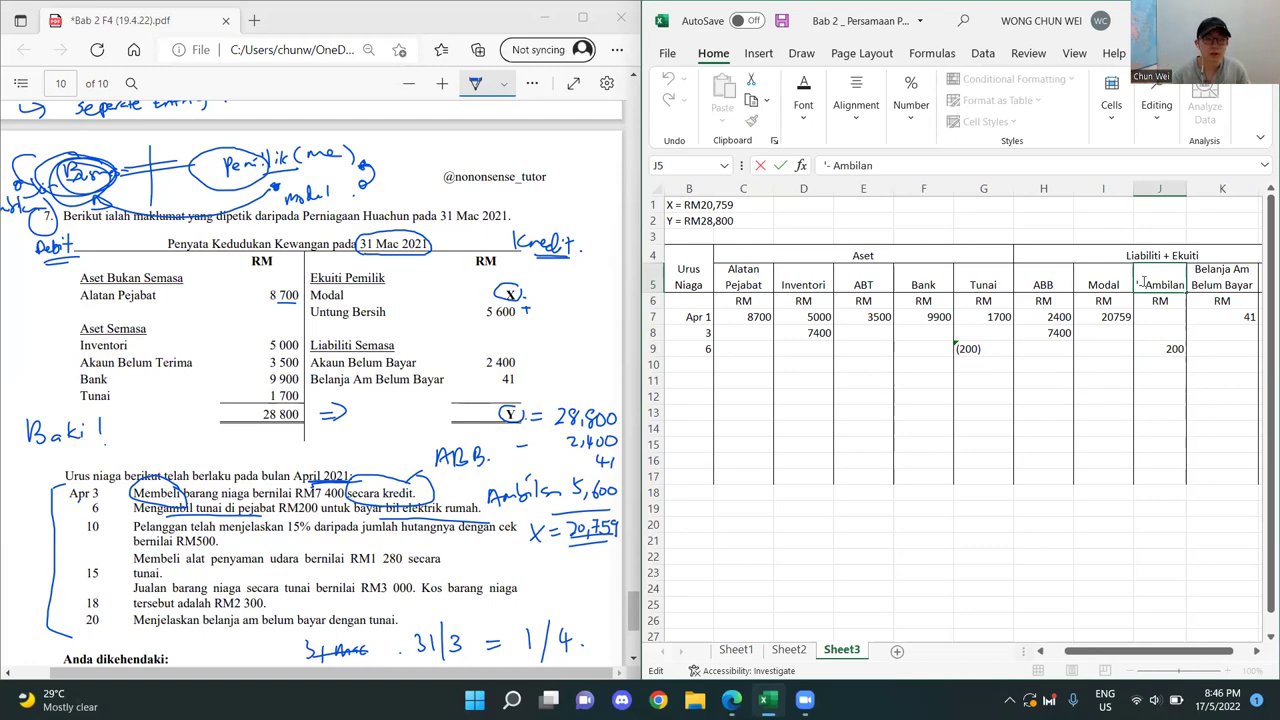
{"action": "scroll", "coordinate": [316, 310], "scroll_direction": "up", "scroll_amount": 10}
{"action": "scroll", "coordinate": [316, 310], "scroll_direction": "up", "scroll_amount": 15}
{"action": "scroll", "coordinate": [316, 310], "scroll_direction": "up", "scroll_amount": 15}
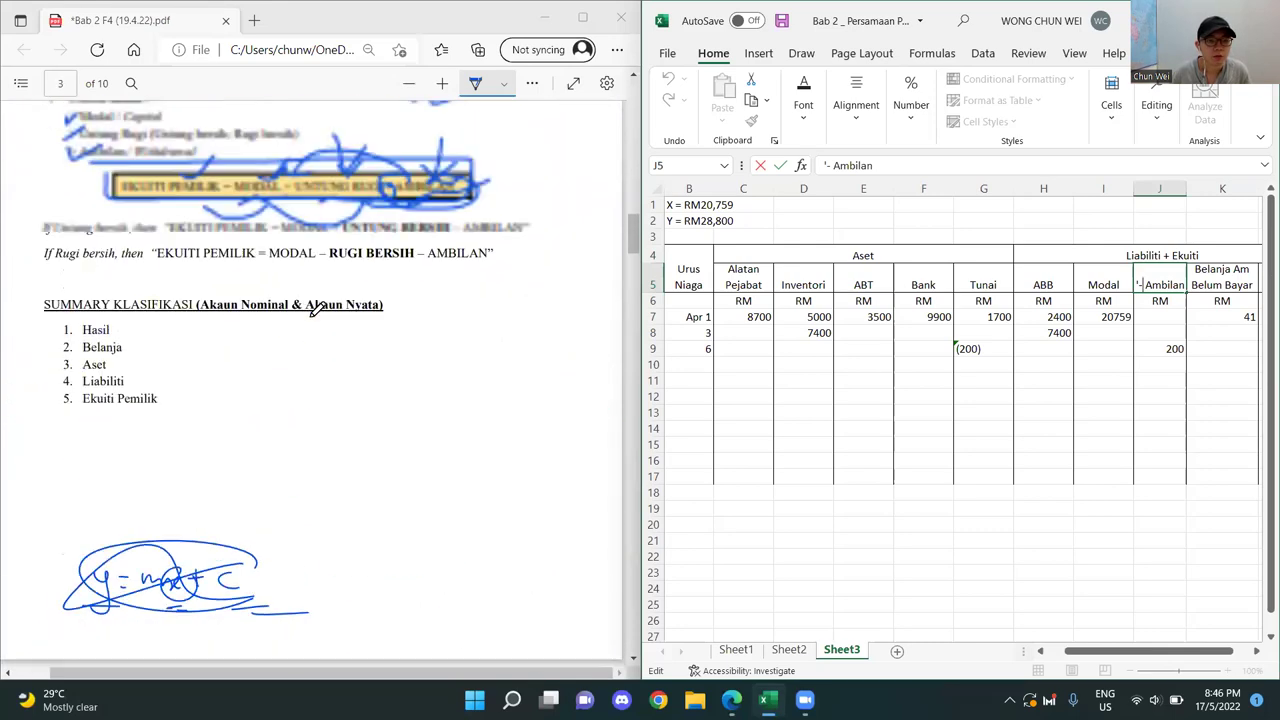
{"action": "scroll", "coordinate": [316, 310], "scroll_direction": "up", "scroll_amount": 3}
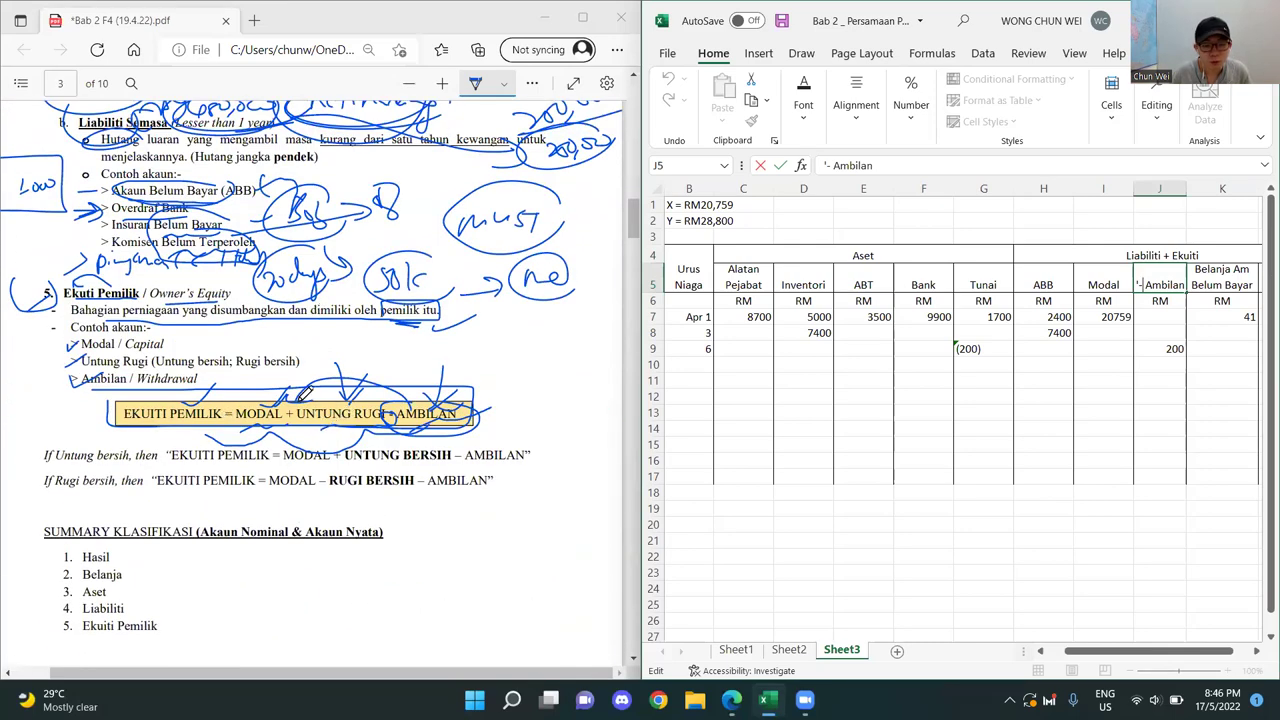
{"action": "left_click", "coordinate": [532, 84]}
{"action": "left_click", "coordinate": [440, 250]}
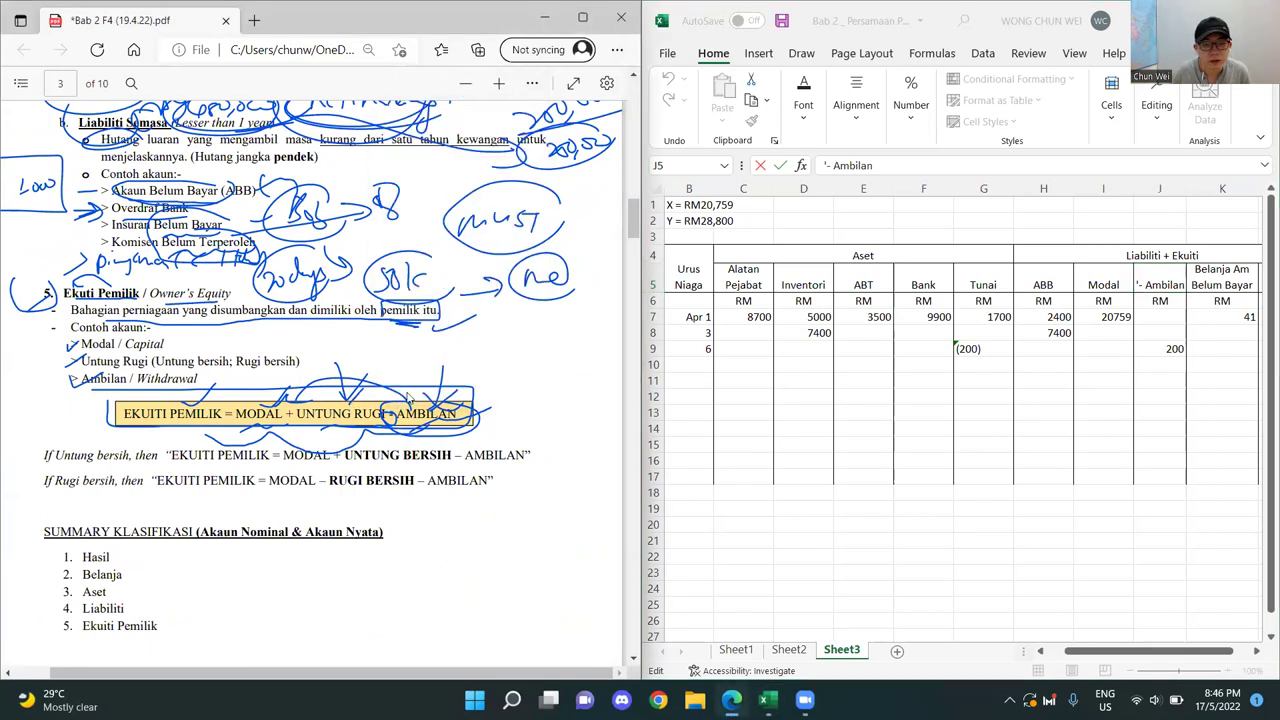
{"action": "left_click", "coordinate": [532, 84]}
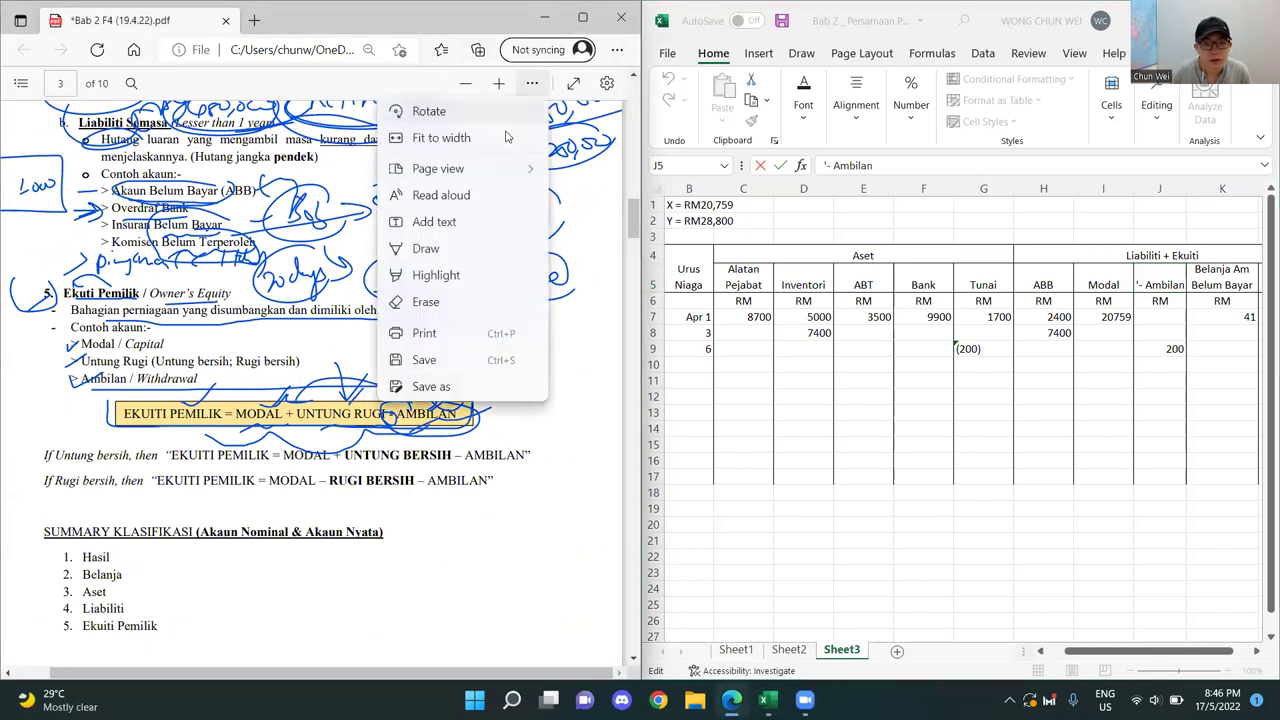
{"action": "left_click", "coordinate": [452, 295]}
{"action": "mouse_move", "coordinate": [400, 400]}
{"action": "left_mouse_down"}
{"action": "mouse_move", "coordinate": [430, 420]}
{"action": "mouse_move", "coordinate": [451, 413]}
{"action": "left_mouse_up"}
- Handwrite -(-200) above and +200 below the formula's Ambilan term, and strike out the inner minus sign
{"action": "left_click", "coordinate": [535, 83]}
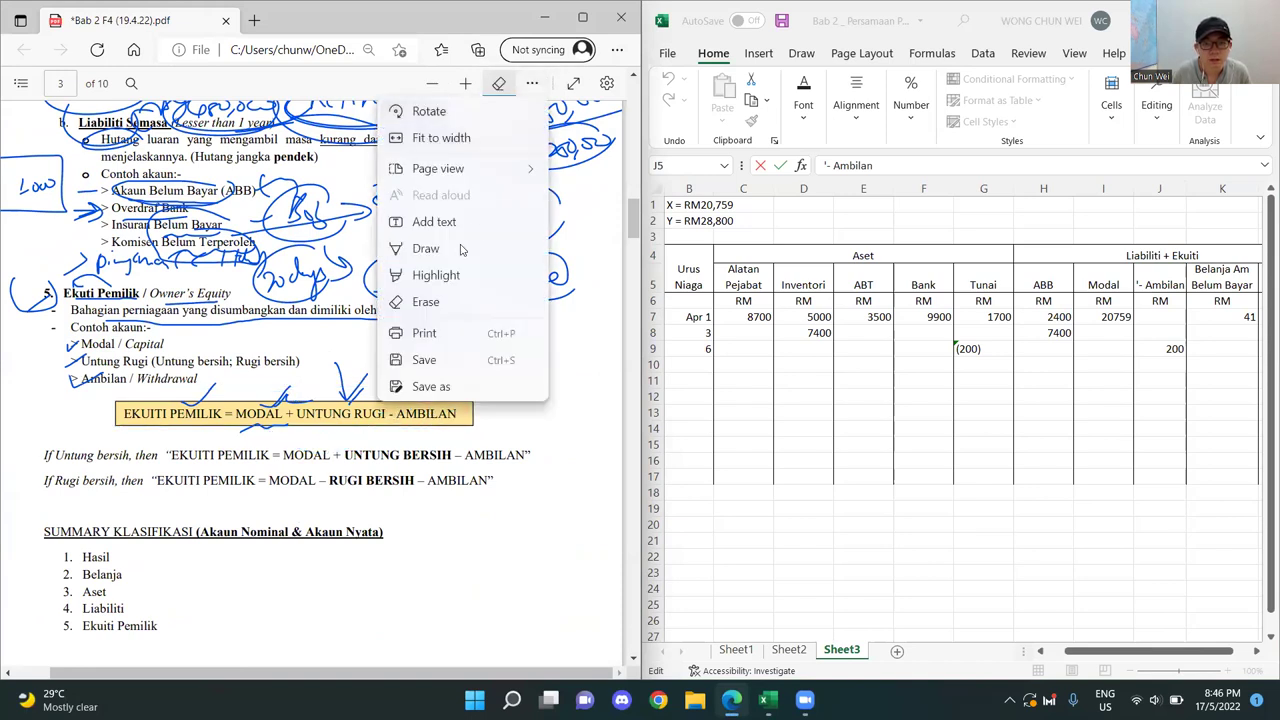
{"action": "left_click", "coordinate": [440, 250]}
{"action": "mouse_move", "coordinate": [397, 404]}
{"action": "left_mouse_down"}
{"action": "mouse_move", "coordinate": [396, 422]}
{"action": "mouse_move", "coordinate": [400, 387]}
{"action": "mouse_move", "coordinate": [456, 394]}
{"action": "mouse_move", "coordinate": [462, 382]}
{"action": "mouse_move", "coordinate": [489, 399]}
{"action": "left_mouse_up"}
{"action": "left_click_drag", "start_coordinate": [409, 440], "coordinate": [421, 440]}
{"action": "mouse_move", "coordinate": [415, 434]}
{"action": "left_mouse_down"}
{"action": "mouse_move", "coordinate": [415, 446]}
{"action": "mouse_move", "coordinate": [466, 437]}
{"action": "left_mouse_up"}
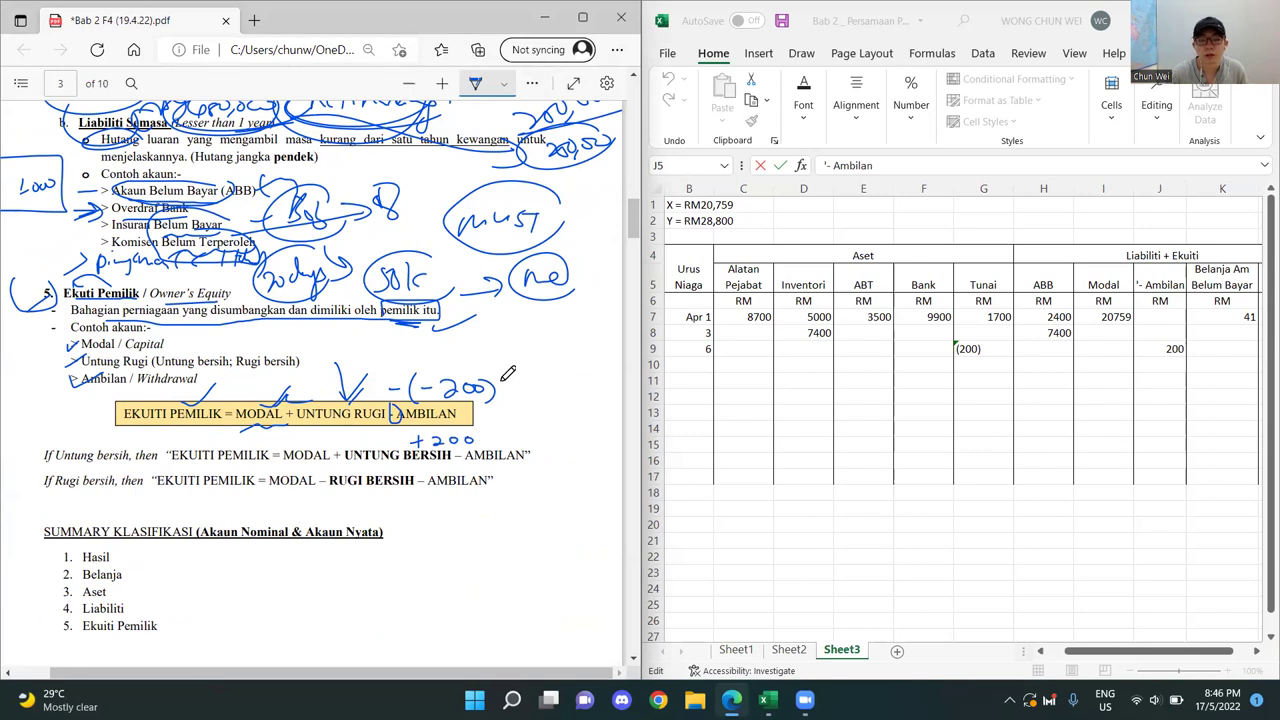
{"action": "left_click_drag", "start_coordinate": [432, 370], "coordinate": [422, 396]}
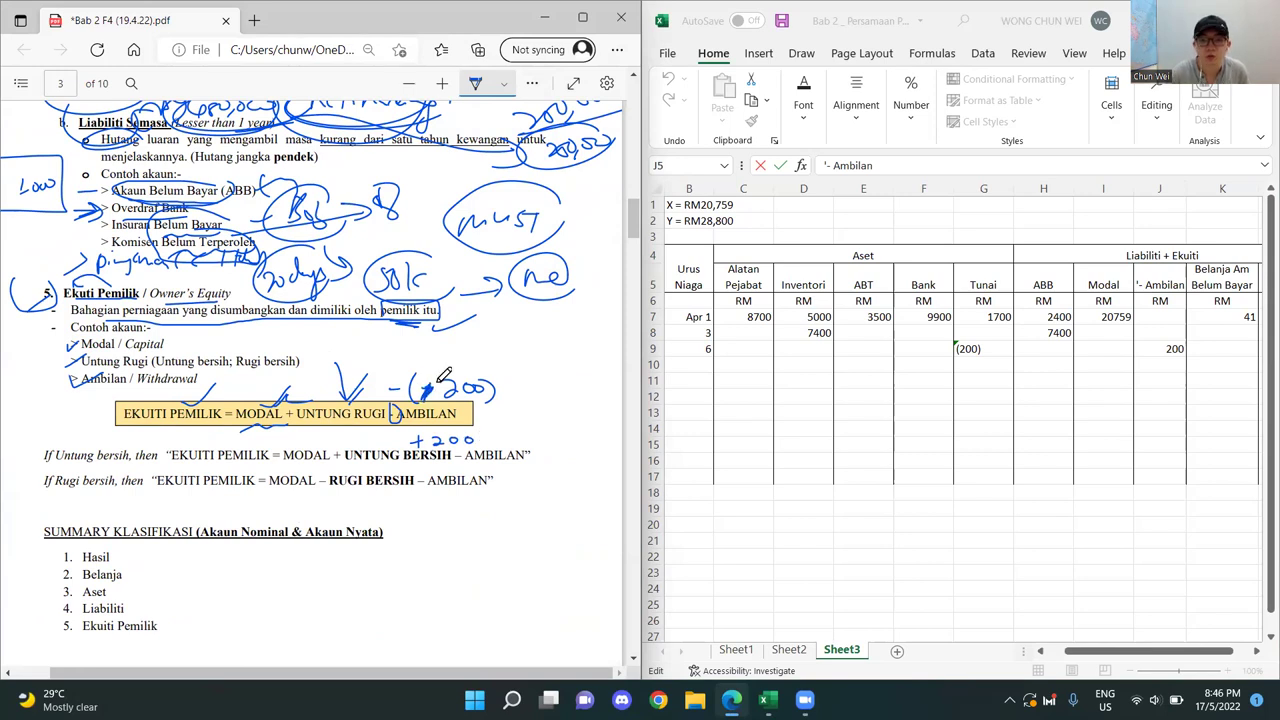
- Remove the minus prefix from the Ambilan column header in the Excel table
{"action": "left_click", "coordinate": [1170, 349]}
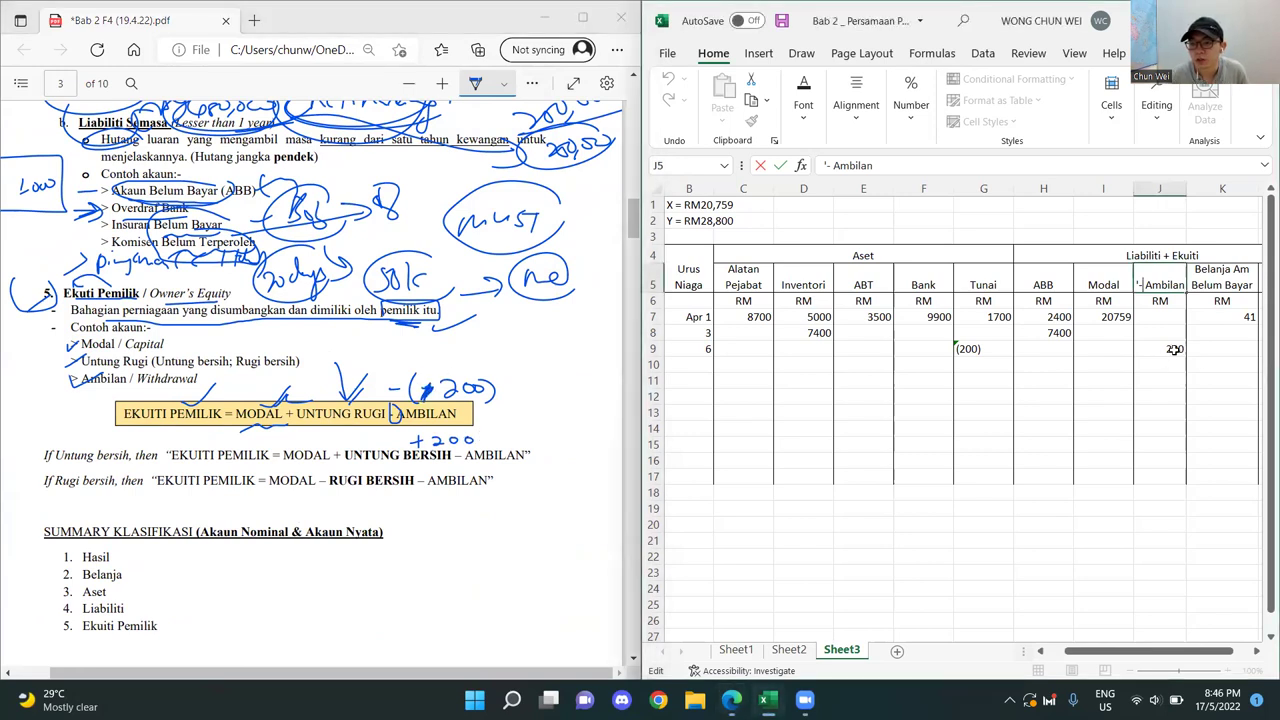
{"action": "double_click", "coordinate": [1152, 286]}
{"action": "key", "text": "BackSpace"}
{"action": "key", "text": "BackSpace"}
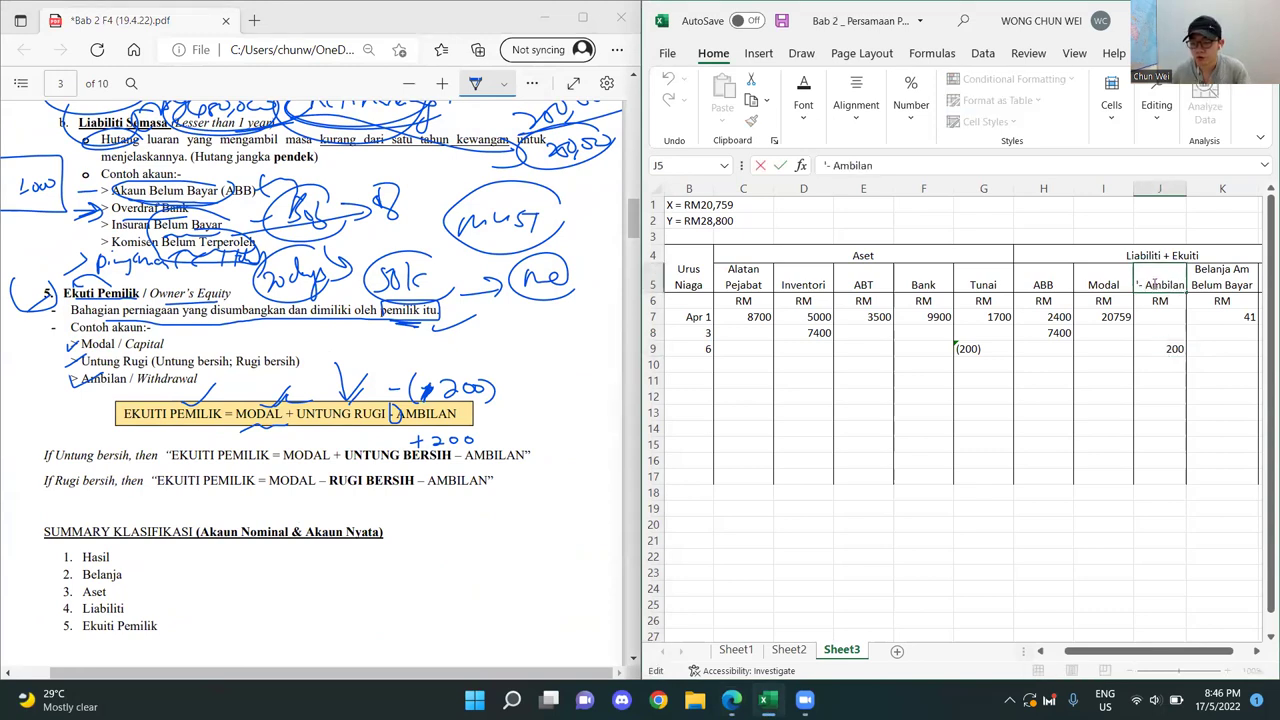
{"action": "key", "text": "BackSpace"}
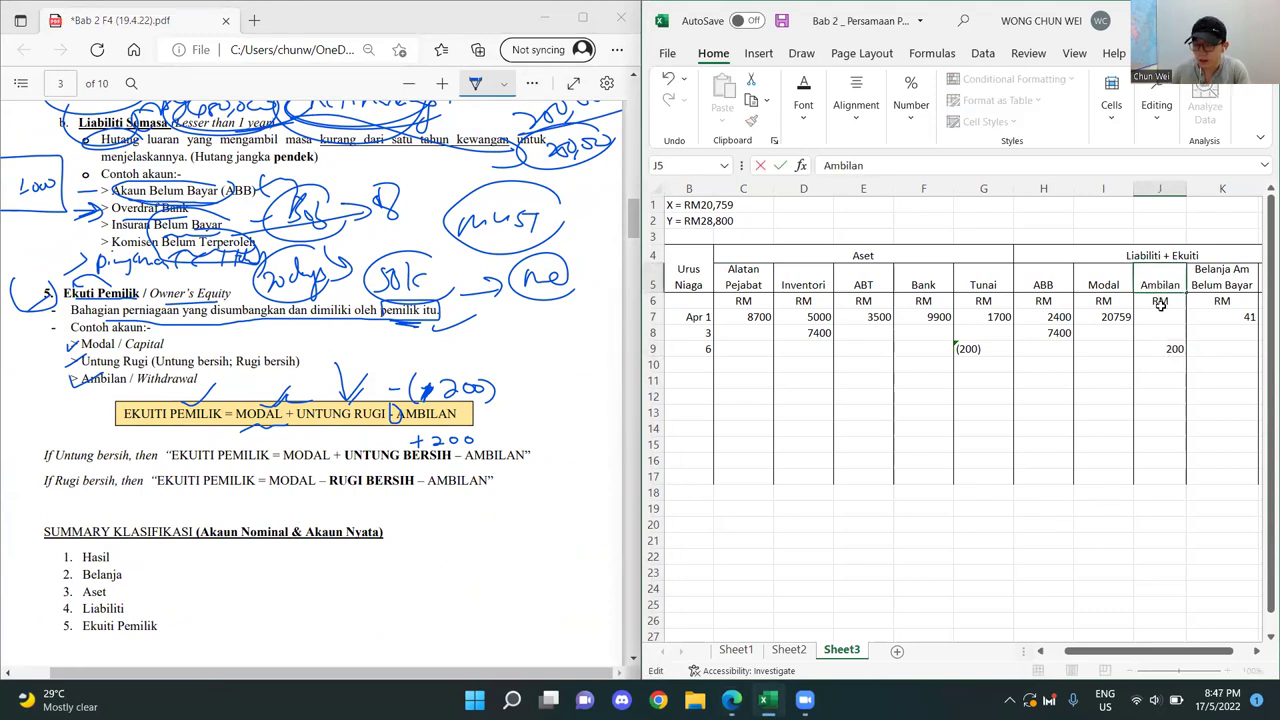
{"action": "left_click", "coordinate": [1118, 494]}
- In the Apr 10 transaction on page 10 of the PDF, underline Pelanggan, 15% and RM500 and handwrite ABT beside Pelanggan
{"action": "scroll", "coordinate": [425, 362], "scroll_direction": "down", "scroll_amount": 5}
{"action": "scroll", "coordinate": [407, 358], "scroll_direction": "down", "scroll_amount": 20}
{"action": "scroll", "coordinate": [452, 333], "scroll_direction": "down", "scroll_amount": 10}
{"action": "scroll", "coordinate": [456, 332], "scroll_direction": "up", "scroll_amount": 2}
{"action": "scroll", "coordinate": [456, 332], "scroll_direction": "down", "scroll_amount": 3}
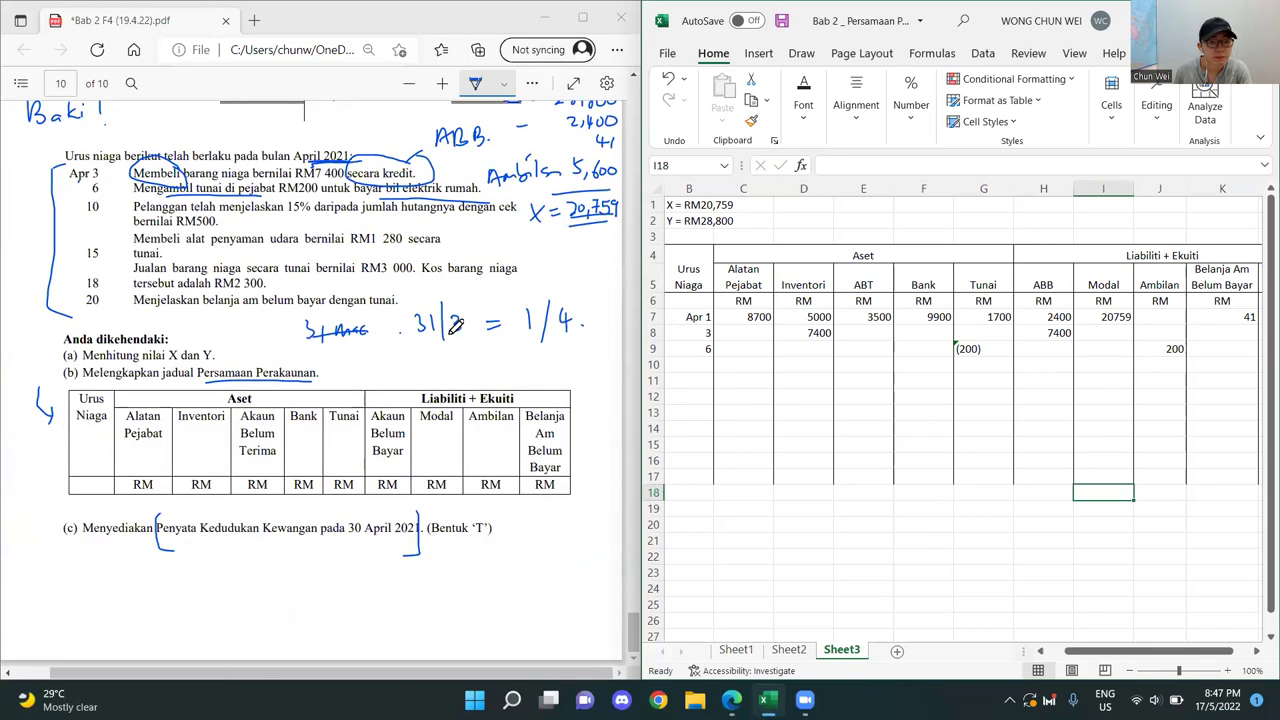
{"action": "scroll", "coordinate": [432, 322], "scroll_direction": "up", "scroll_amount": 1}
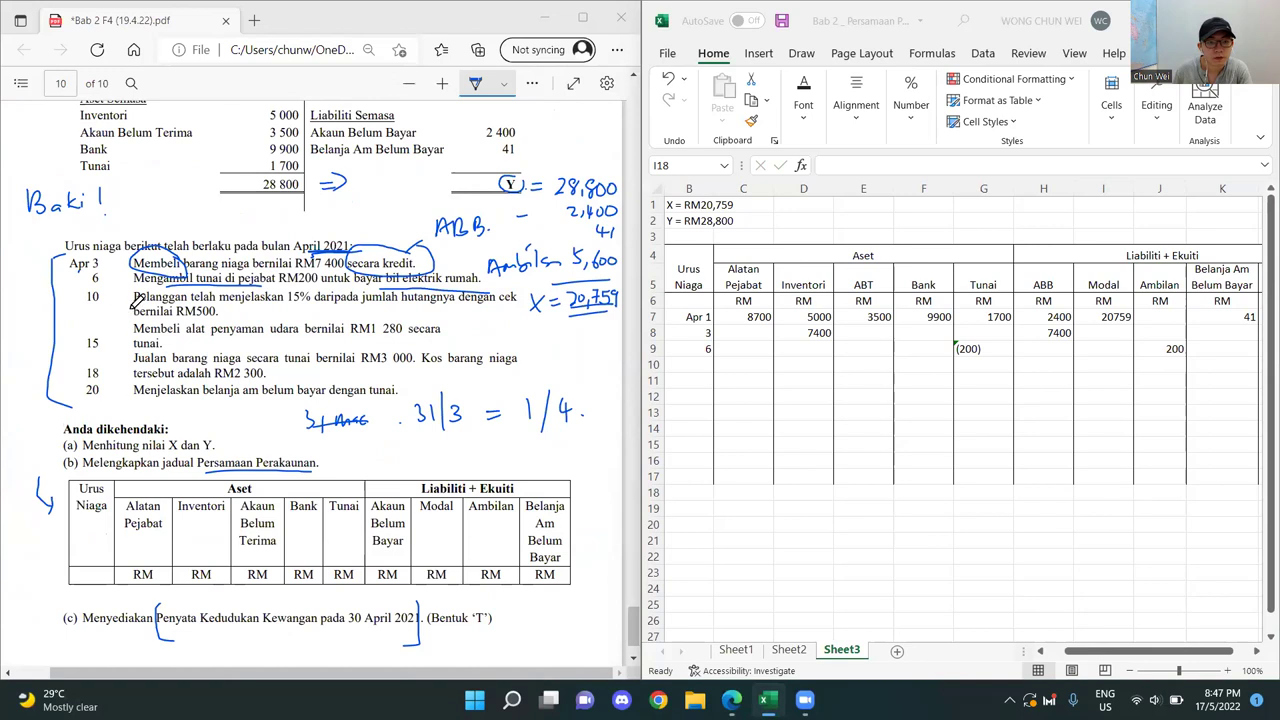
{"action": "scroll", "coordinate": [135, 305], "scroll_direction": "down", "scroll_amount": 1}
{"action": "scroll", "coordinate": [125, 367], "scroll_direction": "up", "scroll_amount": 3}
{"action": "scroll", "coordinate": [125, 367], "scroll_direction": "down", "scroll_amount": 1}
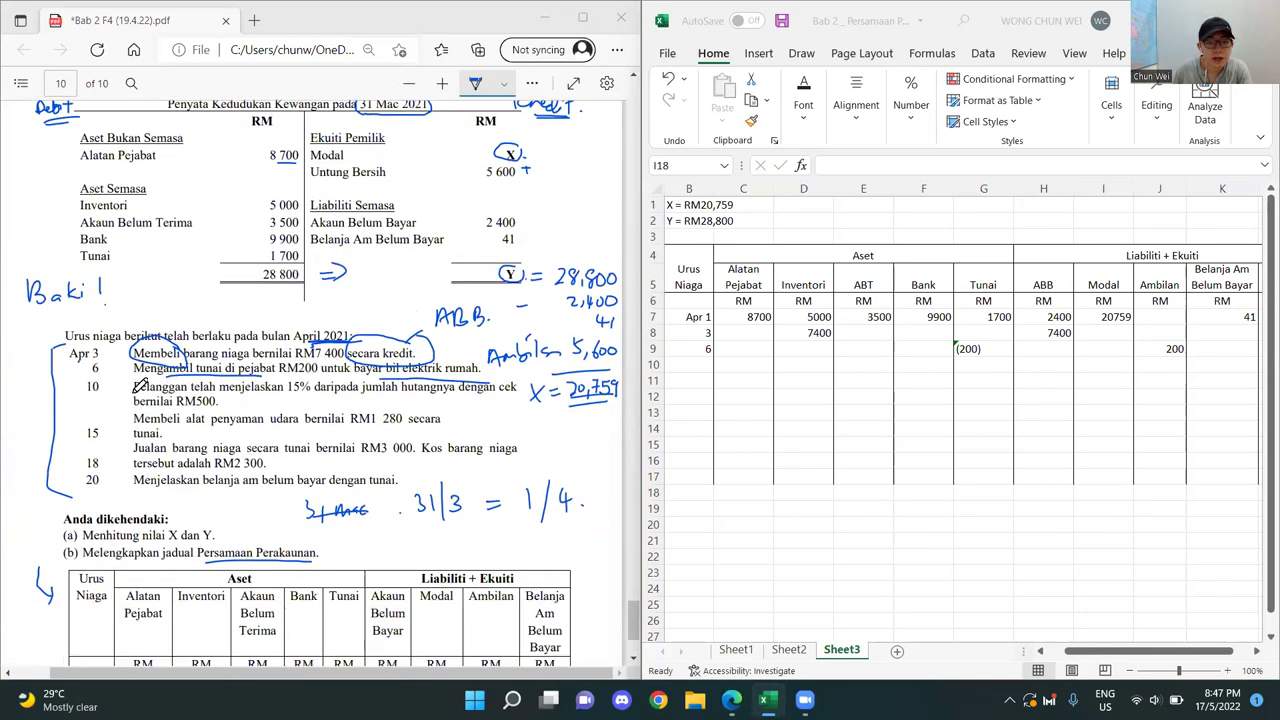
{"action": "left_click_drag", "start_coordinate": [133, 395], "coordinate": [190, 395]}
{"action": "mouse_move", "coordinate": [116, 376]}
{"action": "left_mouse_down"}
{"action": "mouse_move", "coordinate": [116, 394]}
{"action": "mouse_move", "coordinate": [128, 370]}
{"action": "mouse_move", "coordinate": [132, 384]}
{"action": "left_mouse_up"}
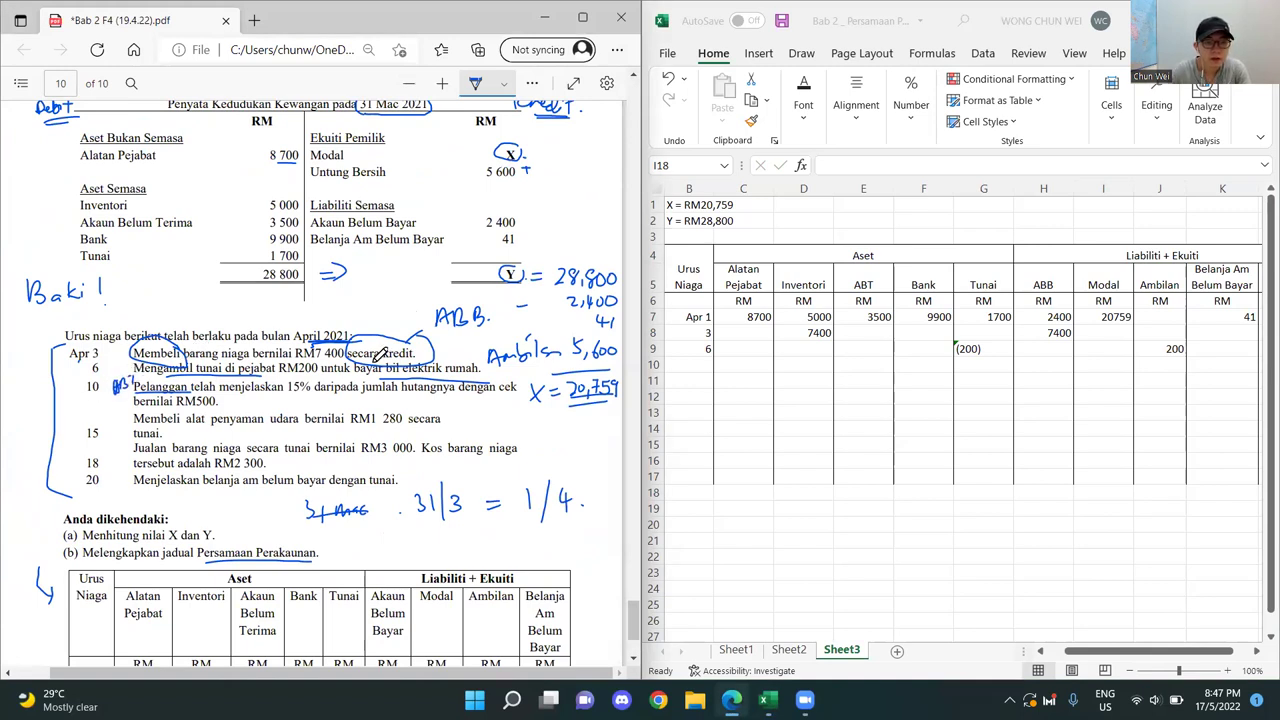
{"action": "left_click_drag", "start_coordinate": [294, 400], "coordinate": [307, 400]}
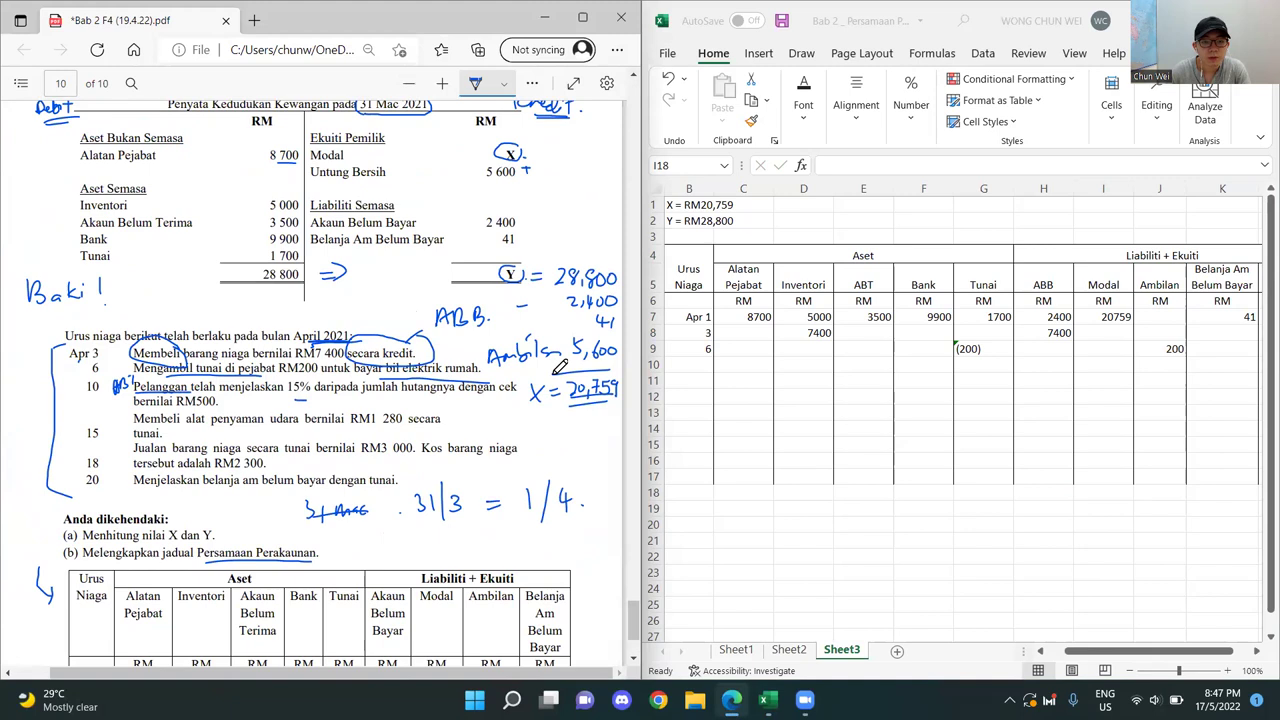
{"action": "left_click_drag", "start_coordinate": [188, 406], "coordinate": [218, 406]}
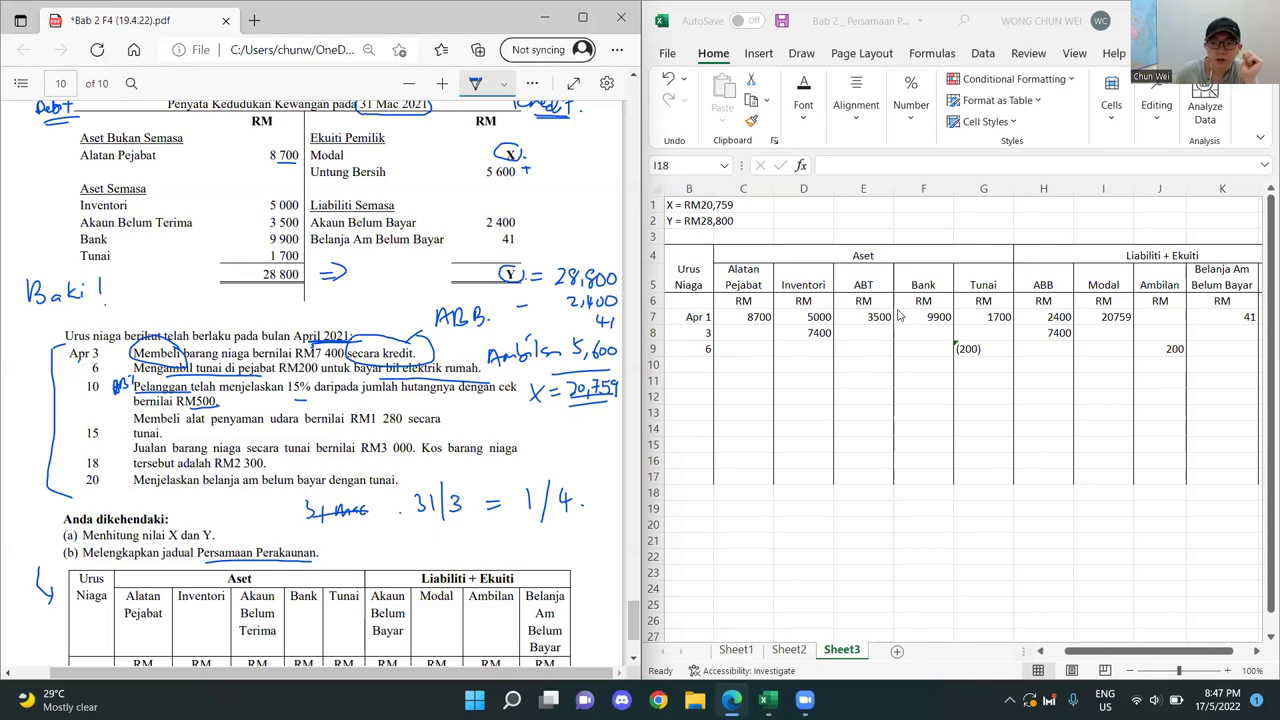
- Check the ABT opening balance in Excel and handwrite 3500 × 15% = 525 beside the Apr 10 transaction in the PDF
{"action": "left_click", "coordinate": [887, 358]}
{"action": "left_click_drag", "start_coordinate": [885, 318], "coordinate": [887, 381]}
{"action": "left_click", "coordinate": [880, 318]}
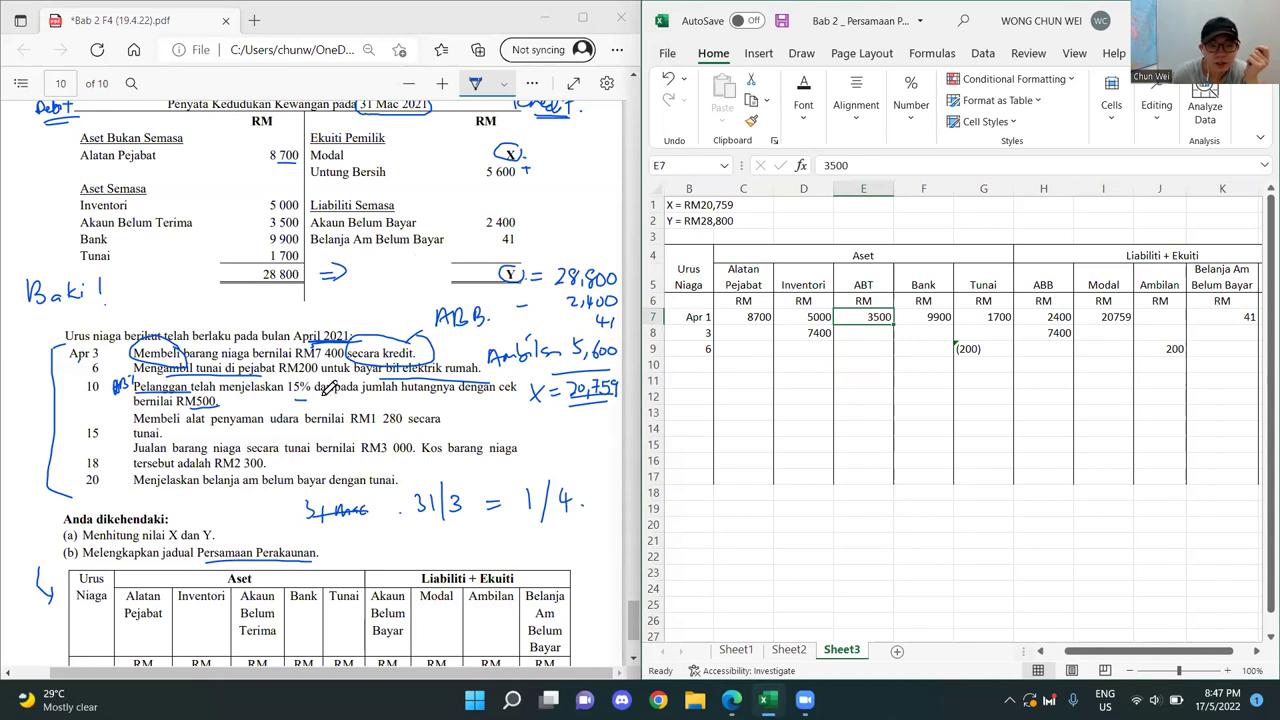
{"action": "mouse_move", "coordinate": [321, 393]}
{"action": "left_mouse_down"}
{"action": "mouse_move", "coordinate": [327, 407]}
{"action": "mouse_move", "coordinate": [347, 394]}
{"action": "mouse_move", "coordinate": [432, 404]}
{"action": "left_mouse_up"}
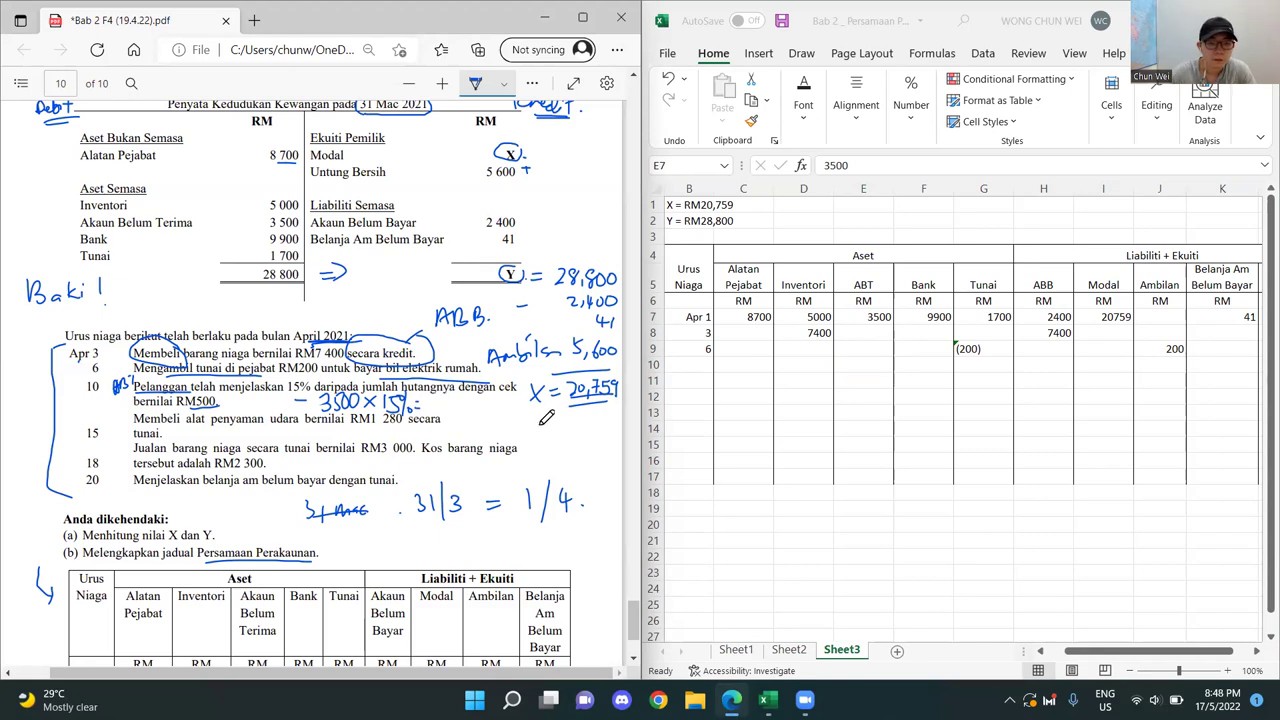
{"action": "mouse_move", "coordinate": [438, 396]}
{"action": "left_mouse_down"}
{"action": "mouse_move", "coordinate": [436, 408]}
{"action": "mouse_move", "coordinate": [480, 407]}
{"action": "mouse_move", "coordinate": [485, 392]}
{"action": "left_mouse_up"}
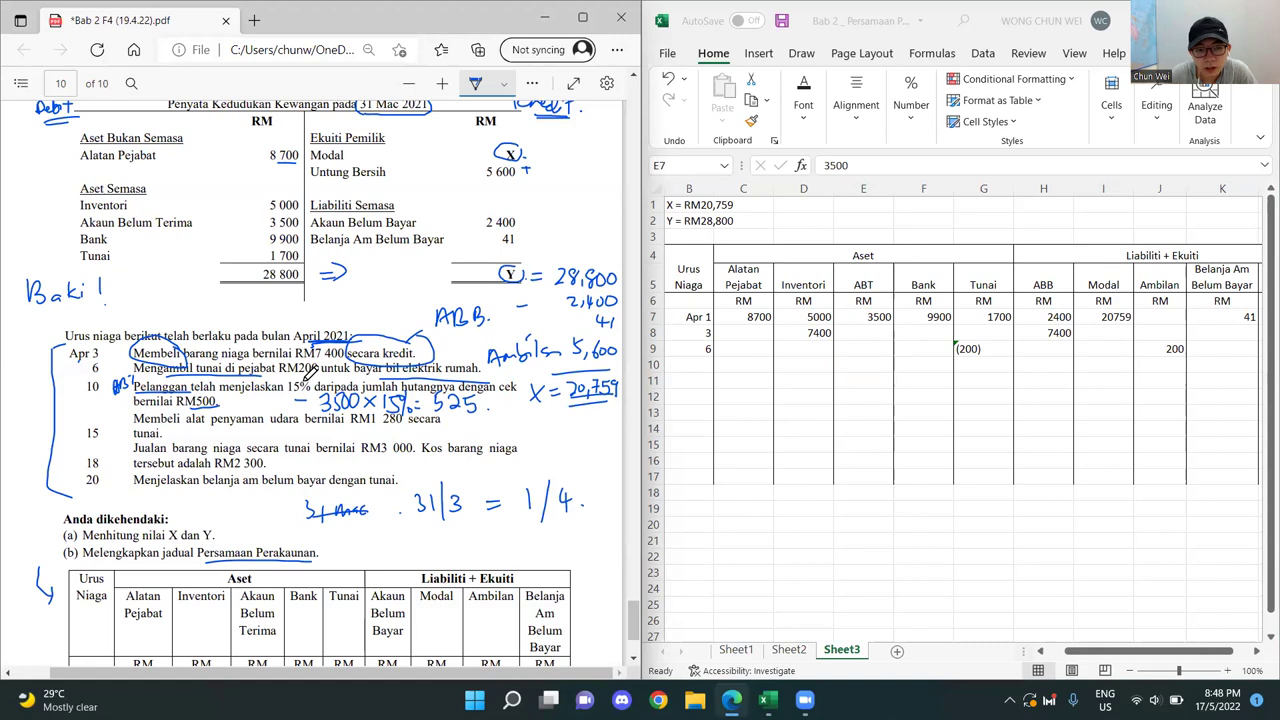
- Underline 525, circle RM500 and 525, and handwrite 25 with a bracketed note between them
{"action": "left_click_drag", "start_coordinate": [448, 421], "coordinate": [482, 418]}
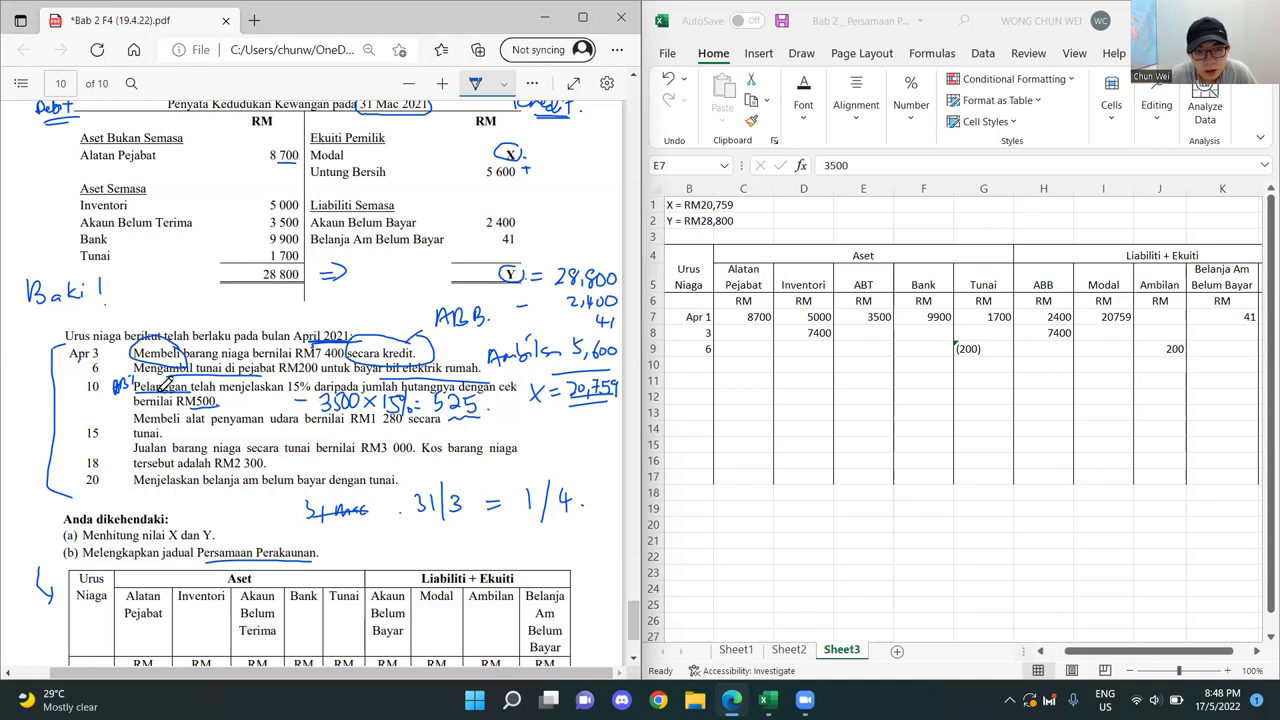
{"action": "mouse_move", "coordinate": [212, 394]}
{"action": "left_mouse_down"}
{"action": "mouse_move", "coordinate": [180, 406]}
{"action": "mouse_move", "coordinate": [219, 398]}
{"action": "left_mouse_up"}
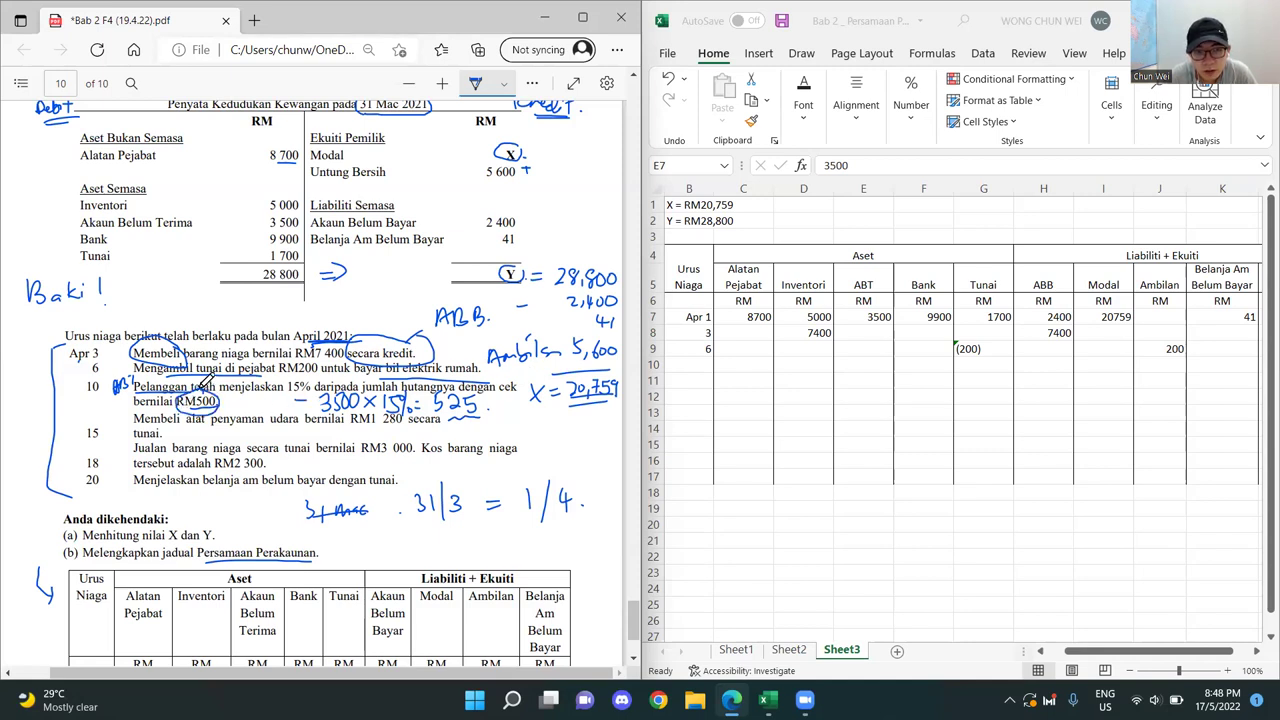
{"action": "mouse_move", "coordinate": [430, 398]}
{"action": "left_mouse_down"}
{"action": "mouse_move", "coordinate": [490, 412]}
{"action": "mouse_move", "coordinate": [428, 396]}
{"action": "left_mouse_up"}
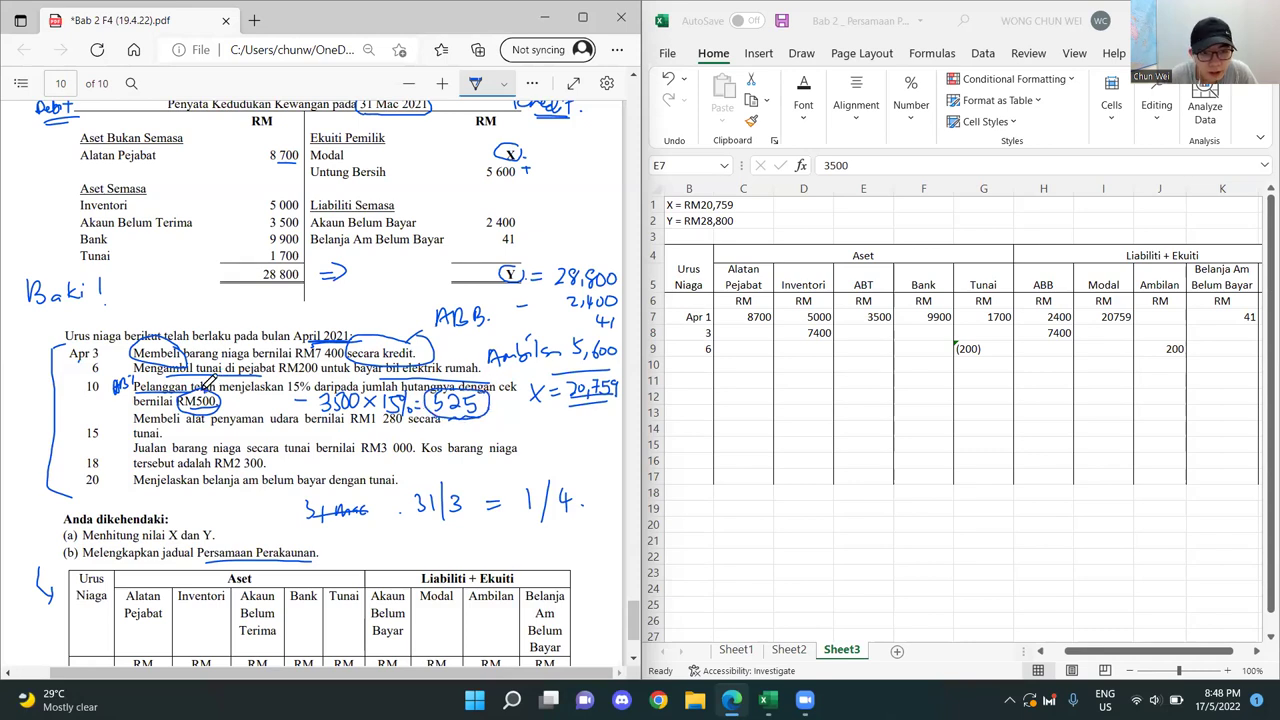
{"action": "left_click_drag", "start_coordinate": [241, 397], "coordinate": [255, 408]}
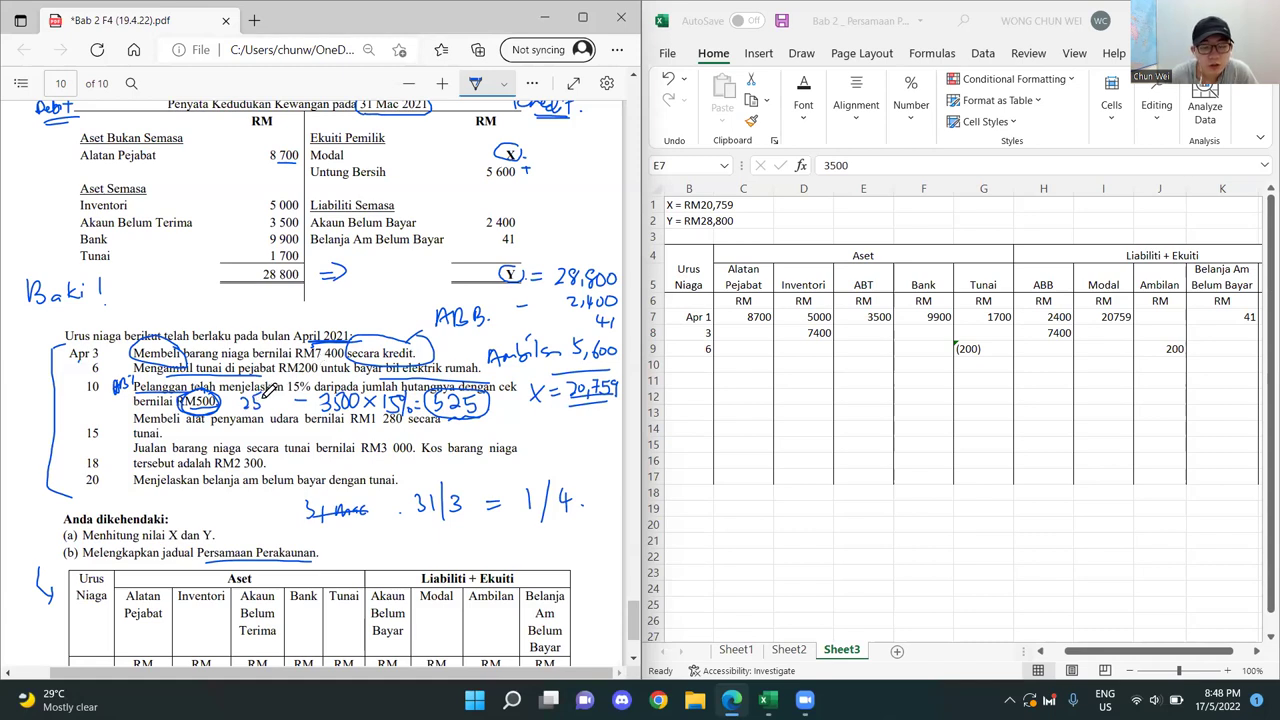
{"action": "mouse_move", "coordinate": [268, 390]}
{"action": "left_mouse_down"}
{"action": "mouse_move", "coordinate": [266, 405]}
{"action": "mouse_move", "coordinate": [298, 400]}
{"action": "mouse_move", "coordinate": [278, 410]}
{"action": "mouse_move", "coordinate": [290, 414]}
{"action": "mouse_move", "coordinate": [316, 404]}
{"action": "left_mouse_up"}
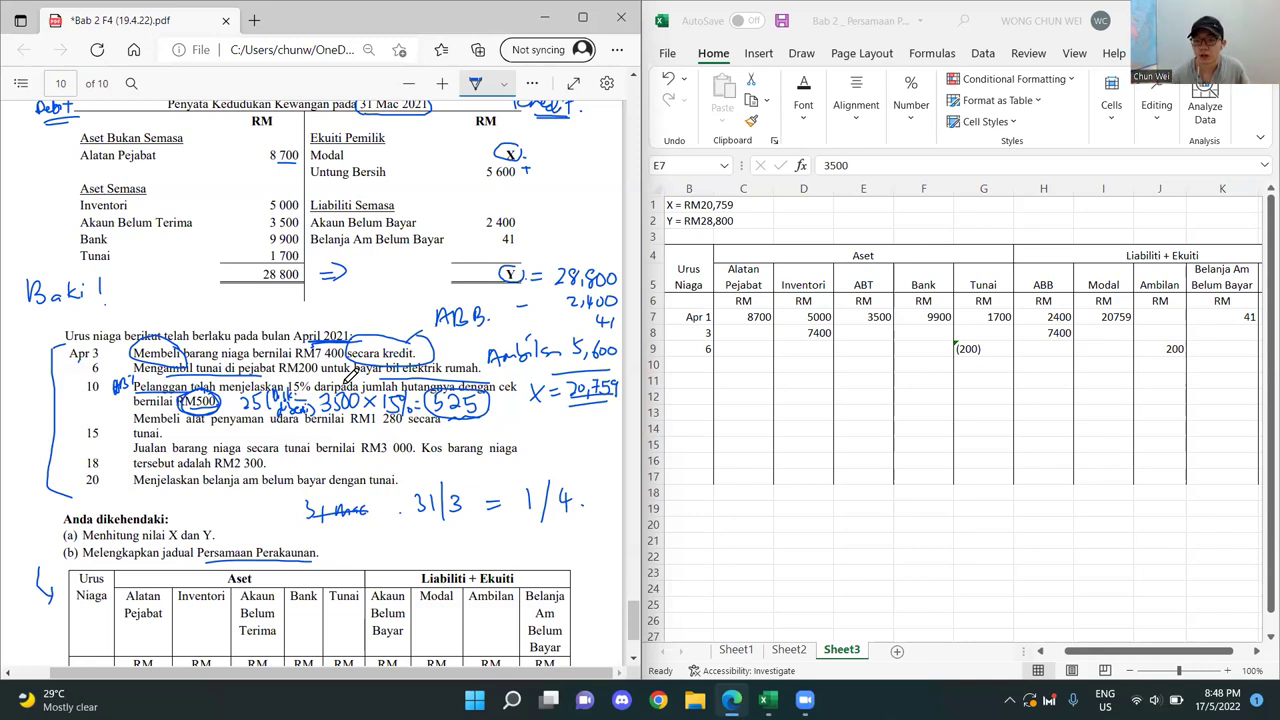
- In the Excel table, add transaction date 10 under Urus Niaga and record 500 under Bank in that row
{"action": "left_click", "coordinate": [704, 374]}
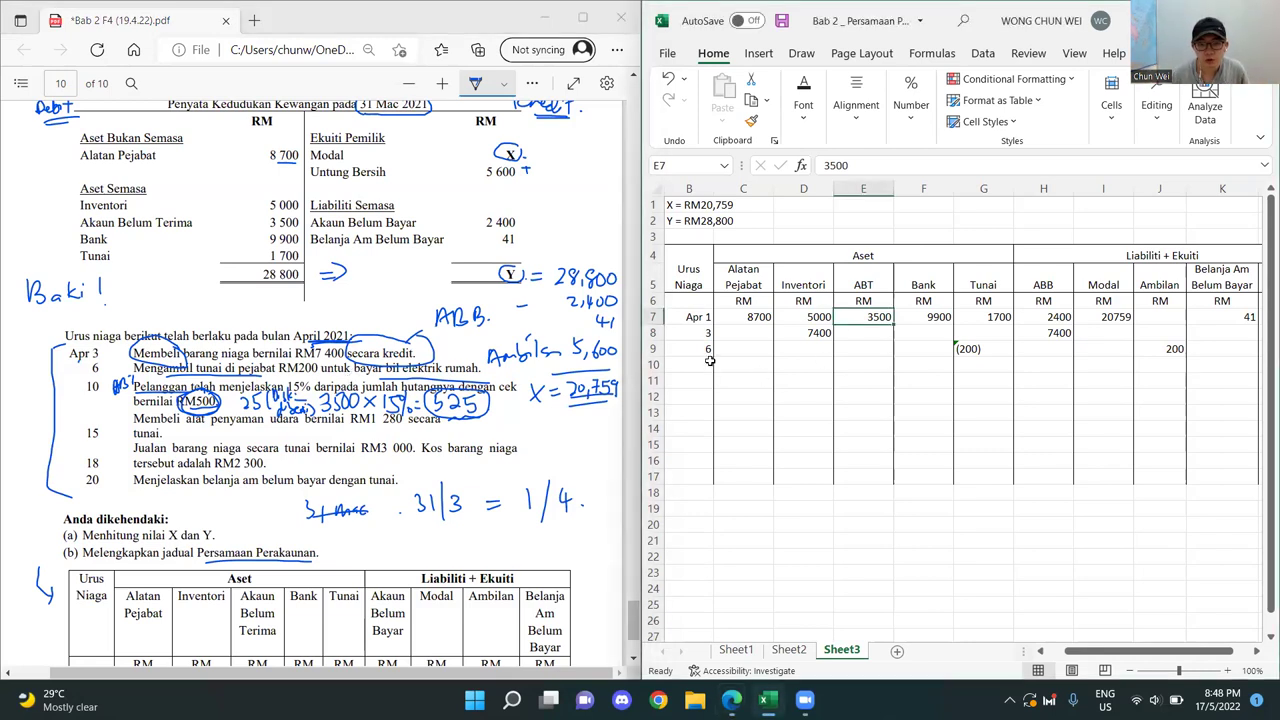
{"action": "left_click", "coordinate": [709, 363]}
{"action": "type", "text": "10"}
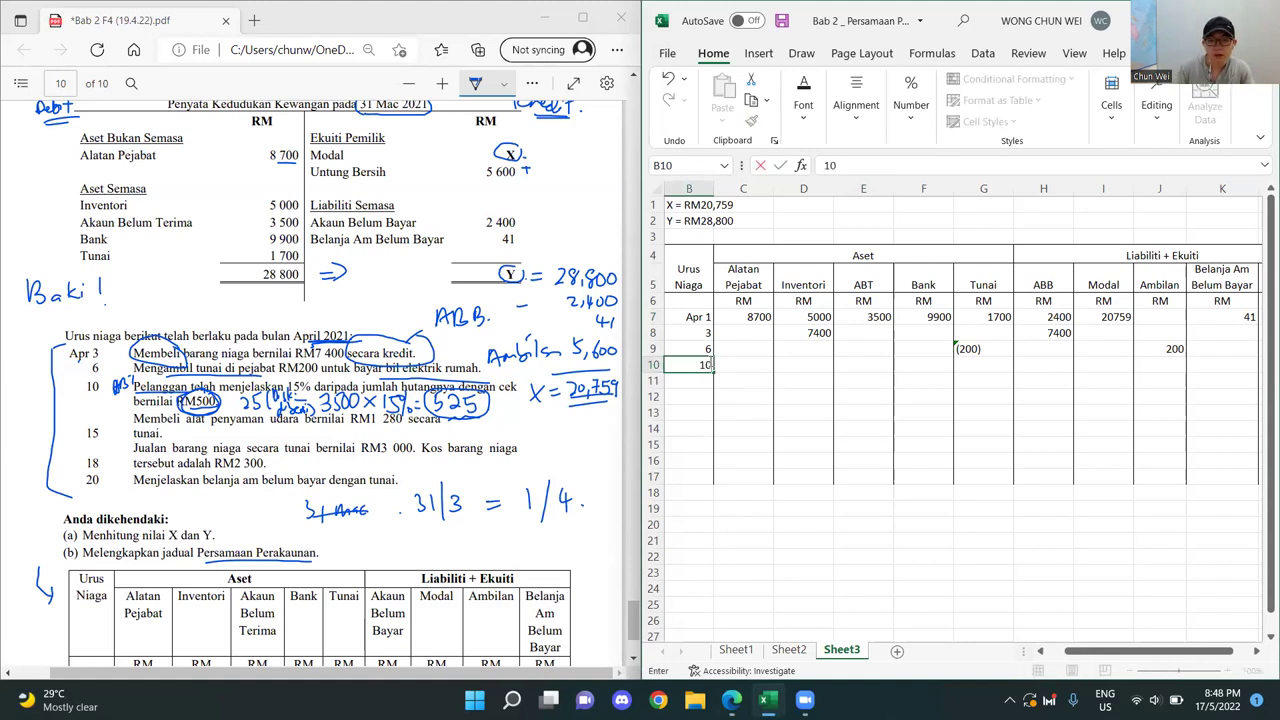
{"action": "key", "text": "Return"}
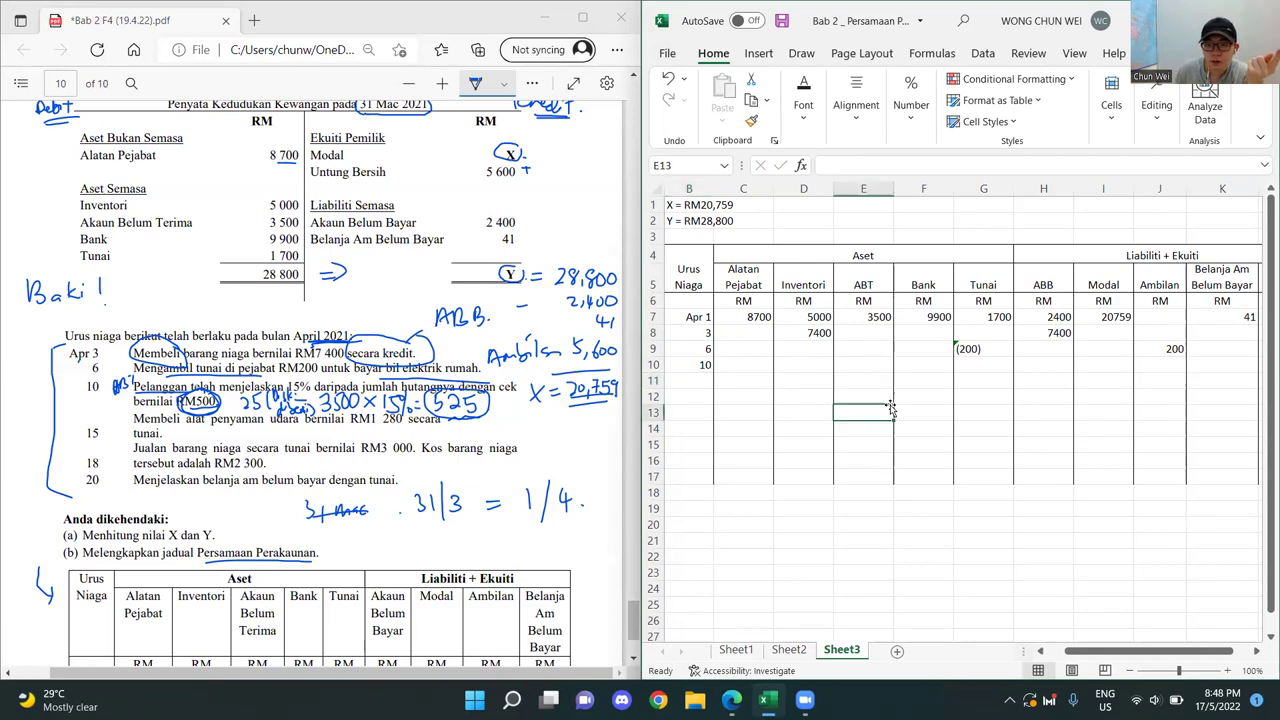
{"action": "left_click_drag", "start_coordinate": [928, 285], "coordinate": [916, 370]}
{"action": "left_click", "coordinate": [919, 368]}
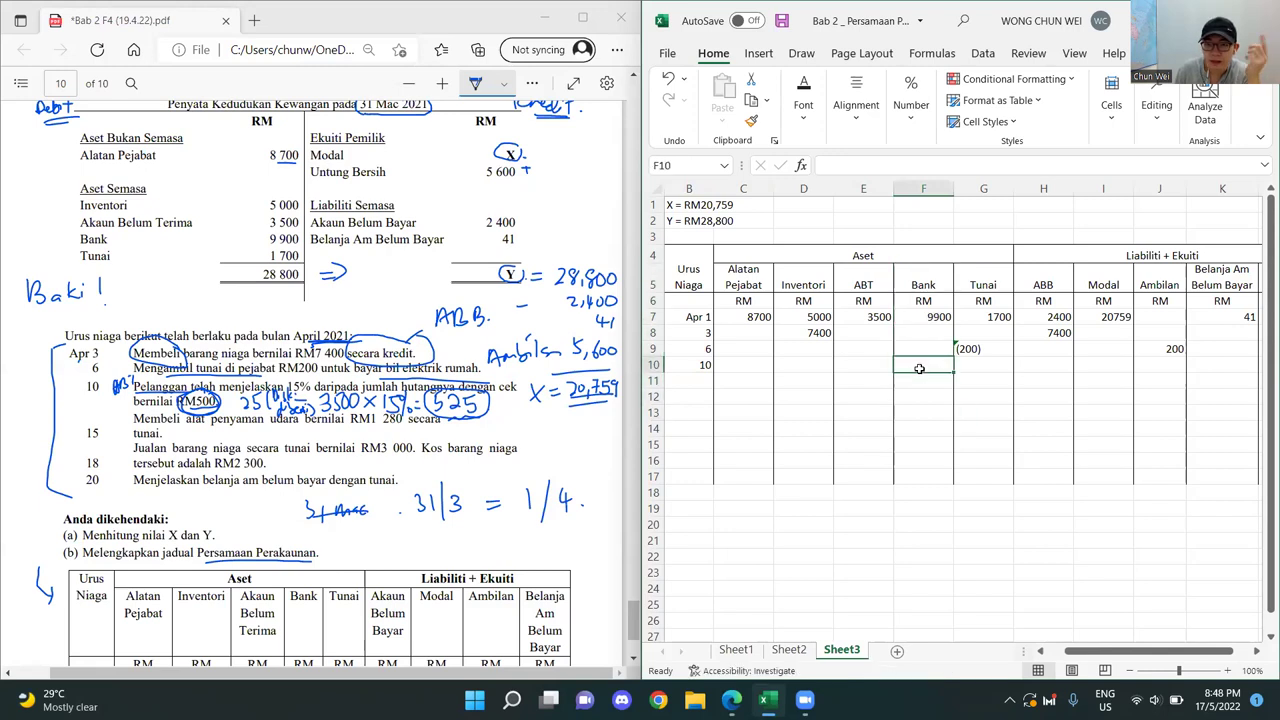
{"action": "type", "text": "500"}
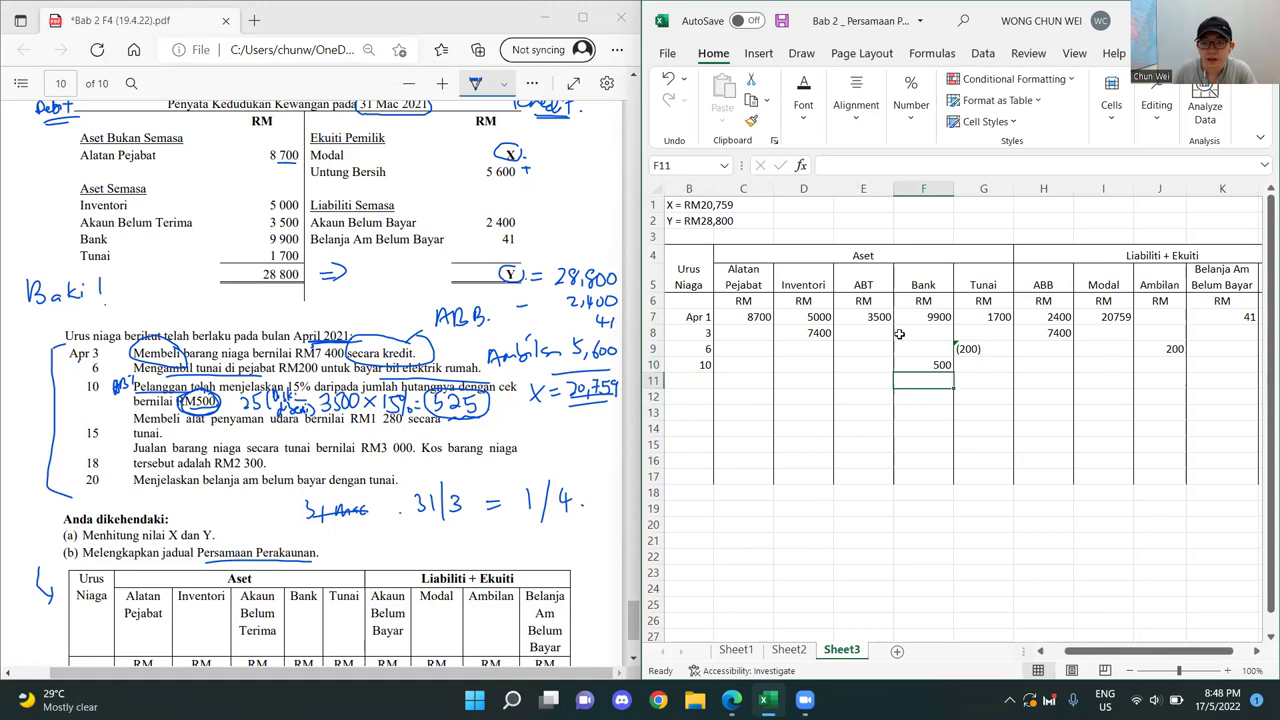
- Record (525) as text under ABT in the row for Apr 10 and right-align it
{"action": "left_click_drag", "start_coordinate": [863, 288], "coordinate": [860, 361]}
{"action": "left_click", "coordinate": [860, 362]}
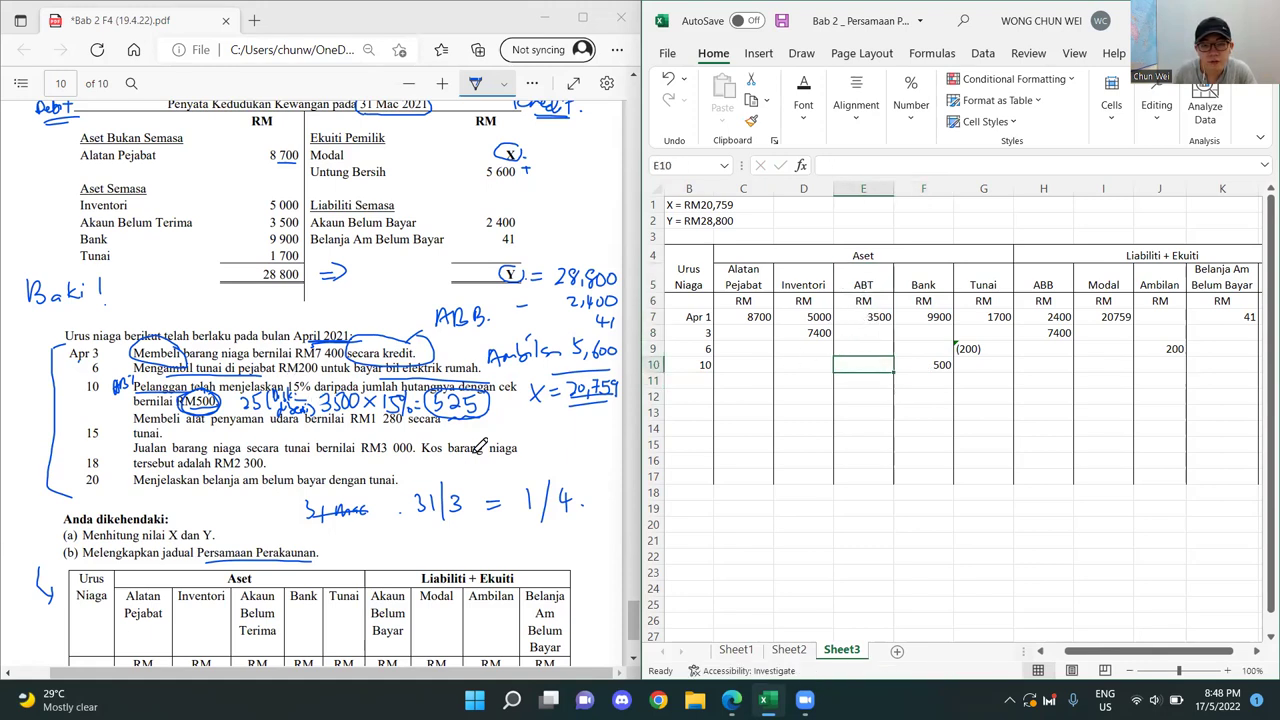
{"action": "type", "text": "'(525"}
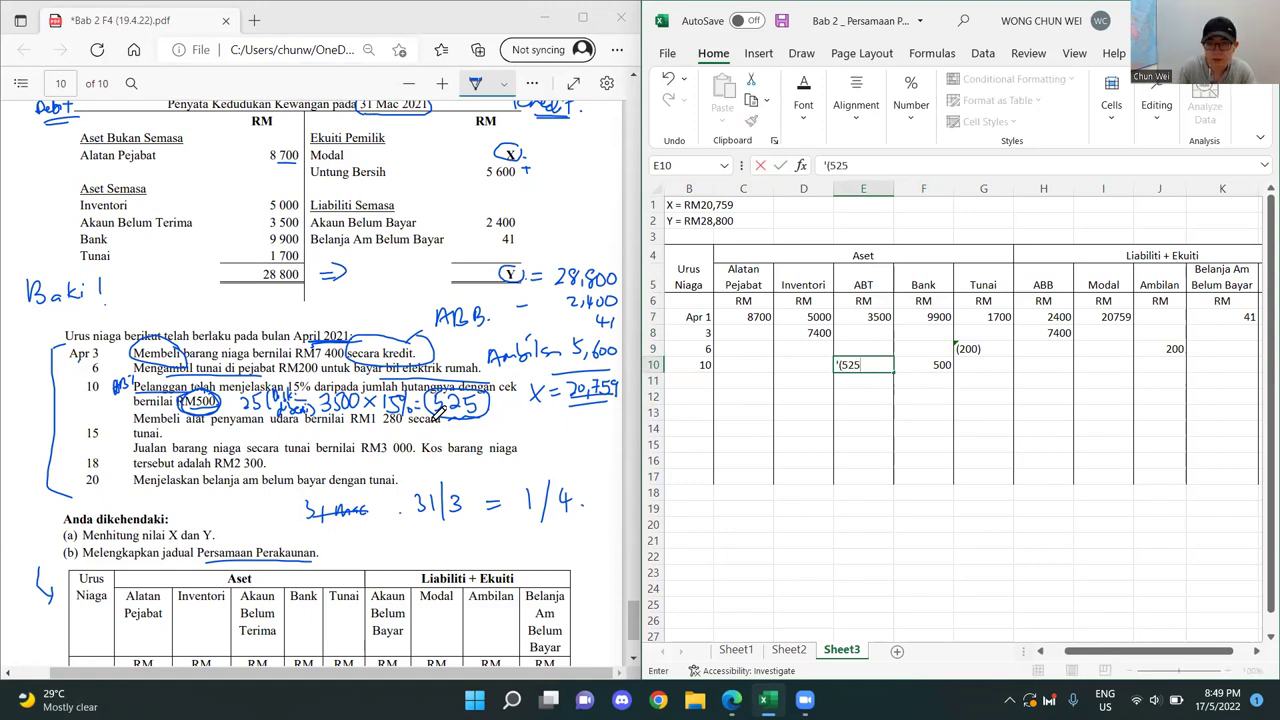
{"action": "key", "text": "ctrl+Return"}
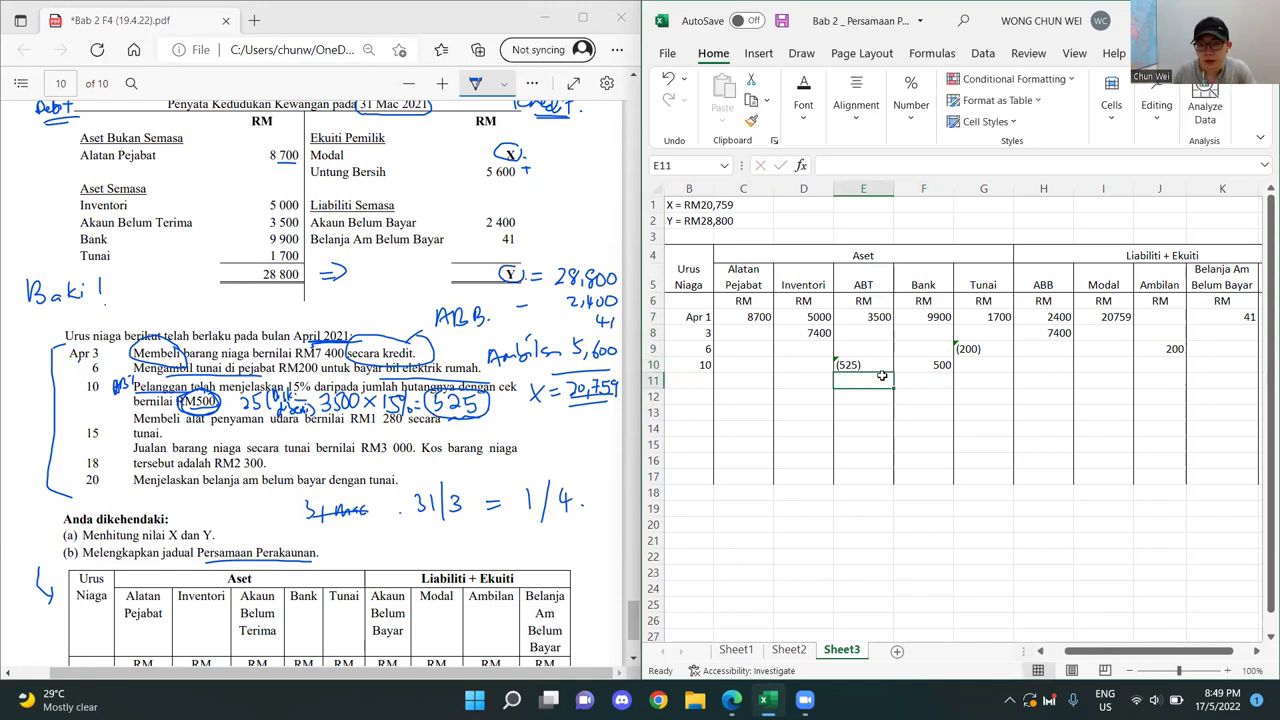
{"action": "left_click", "coordinate": [856, 105]}
{"action": "left_click", "coordinate": [885, 191]}
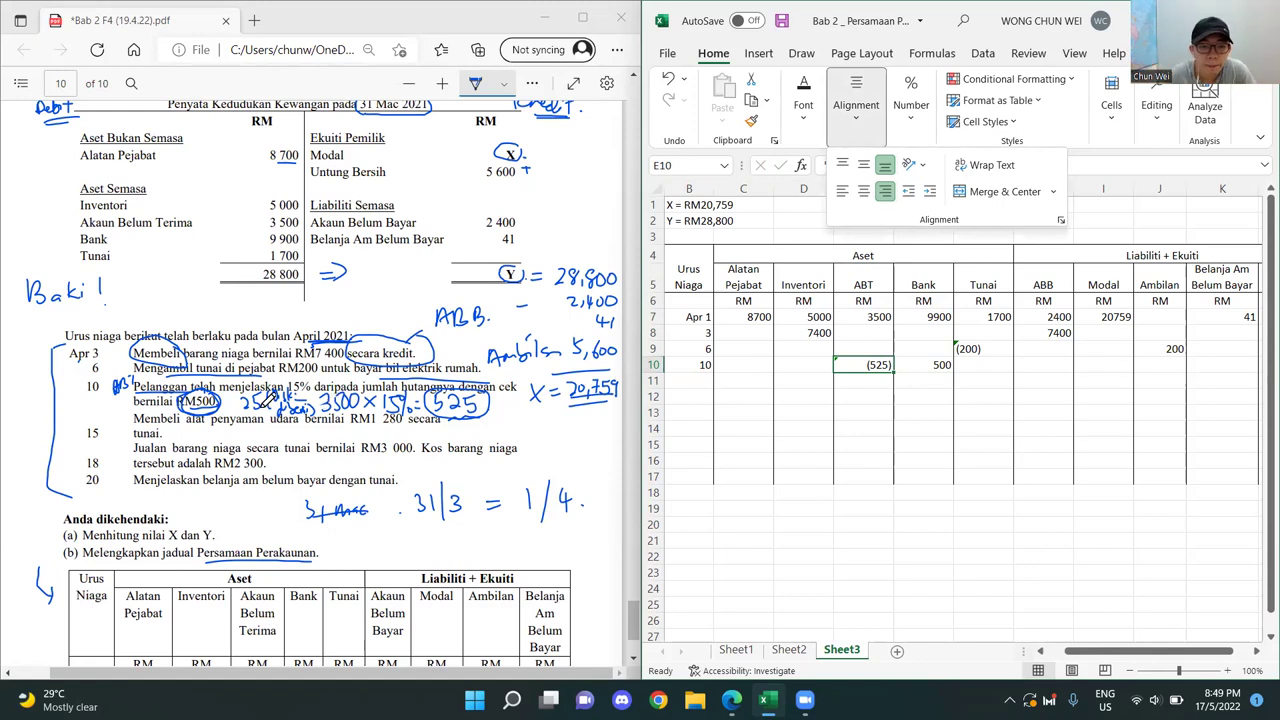
{"action": "key", "text": "Escape"}
- Handwrite "belanja" with an arrow from the 25 in the PDF, and record a right-aligned (25) under Untung Bersih for Apr 10 in Excel
{"action": "mouse_move", "coordinate": [232, 330]}
{"action": "left_mouse_down"}
{"action": "mouse_move", "coordinate": [307, 298]}
{"action": "mouse_move", "coordinate": [341, 305]}
{"action": "left_mouse_up"}
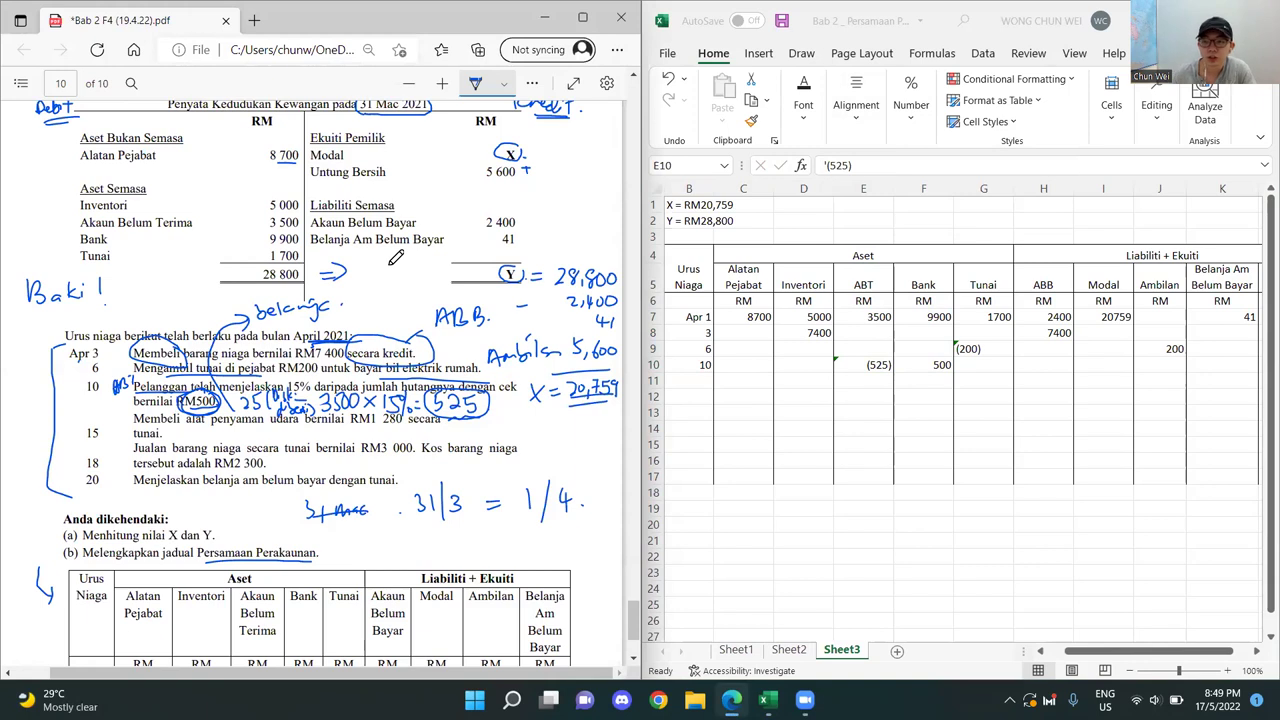
{"action": "left_click_drag", "start_coordinate": [1190, 651], "coordinate": [1203, 655]}
{"action": "left_click", "coordinate": [1232, 412]}
{"action": "left_click_drag", "start_coordinate": [1248, 279], "coordinate": [1236, 420]}
{"action": "left_click", "coordinate": [1232, 370]}
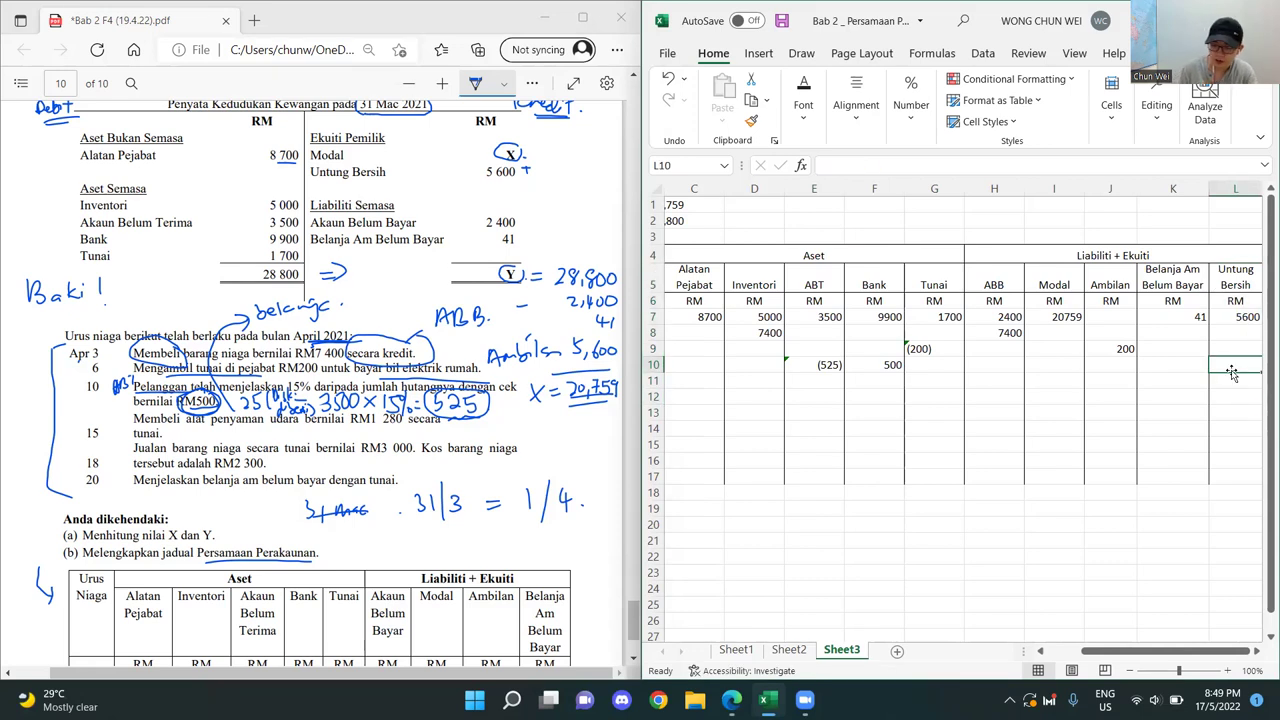
{"action": "type", "text": "'("}
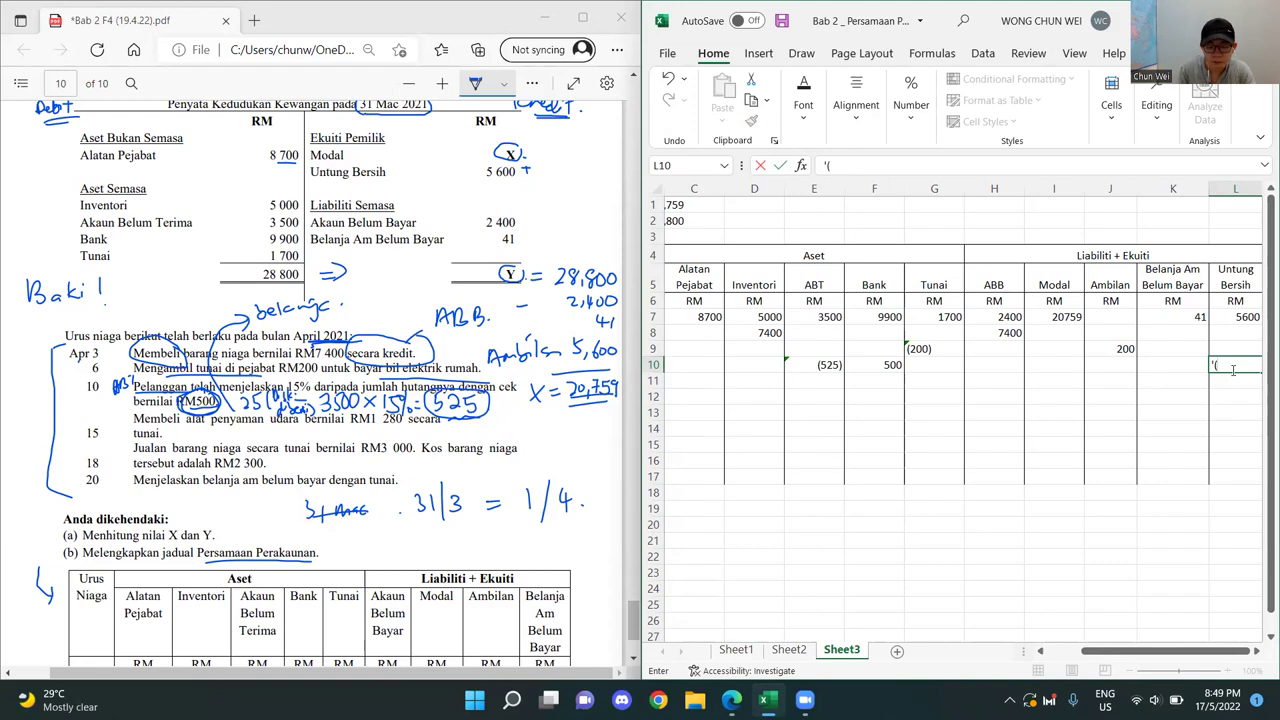
{"action": "type", "text": "25"}
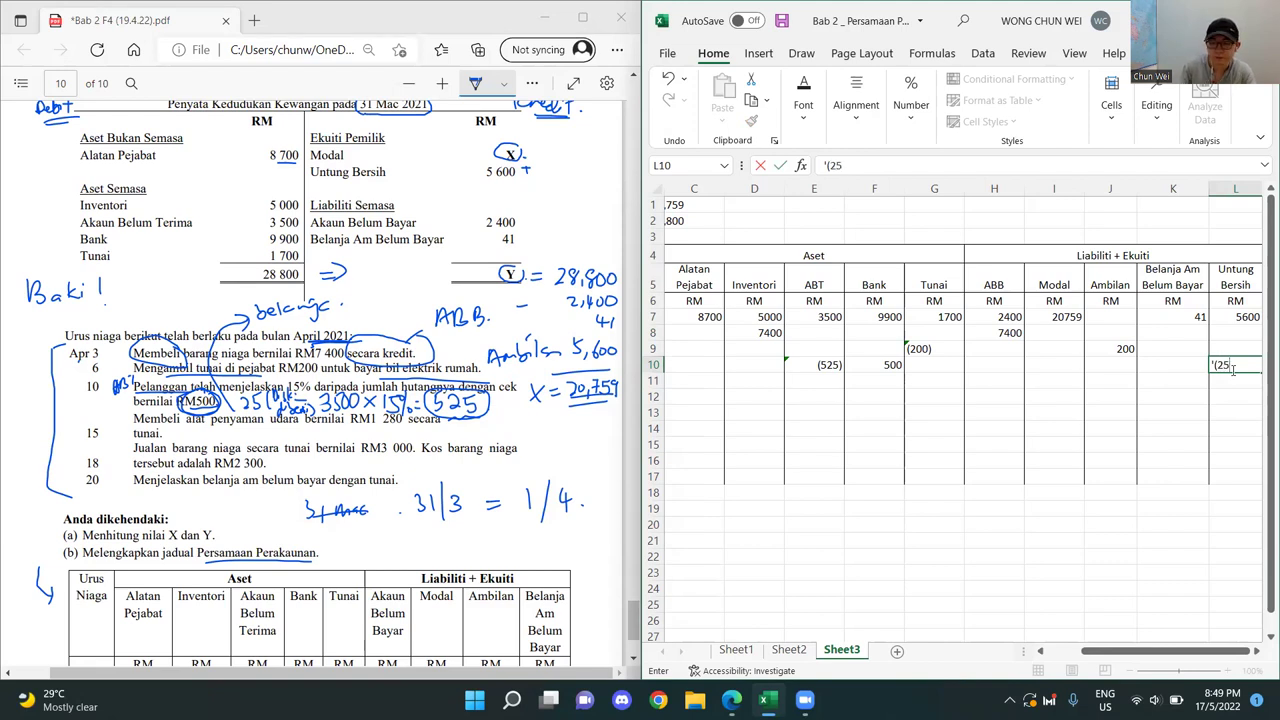
{"action": "type", "text": ")"}
{"action": "key", "text": "Return"}
{"action": "key", "text": "Up"}
{"action": "left_click", "coordinate": [856, 105]}
{"action": "left_click", "coordinate": [885, 191]}
- Compare the Aset columns with the Liabiliti + Ekuiti columns of the table for the Apr 10 entries
{"action": "left_click", "coordinate": [948, 430]}
{"action": "left_click_drag", "start_coordinate": [818, 255], "coordinate": [940, 412]}
{"action": "left_click_drag", "start_coordinate": [1126, 252], "coordinate": [1144, 412]}
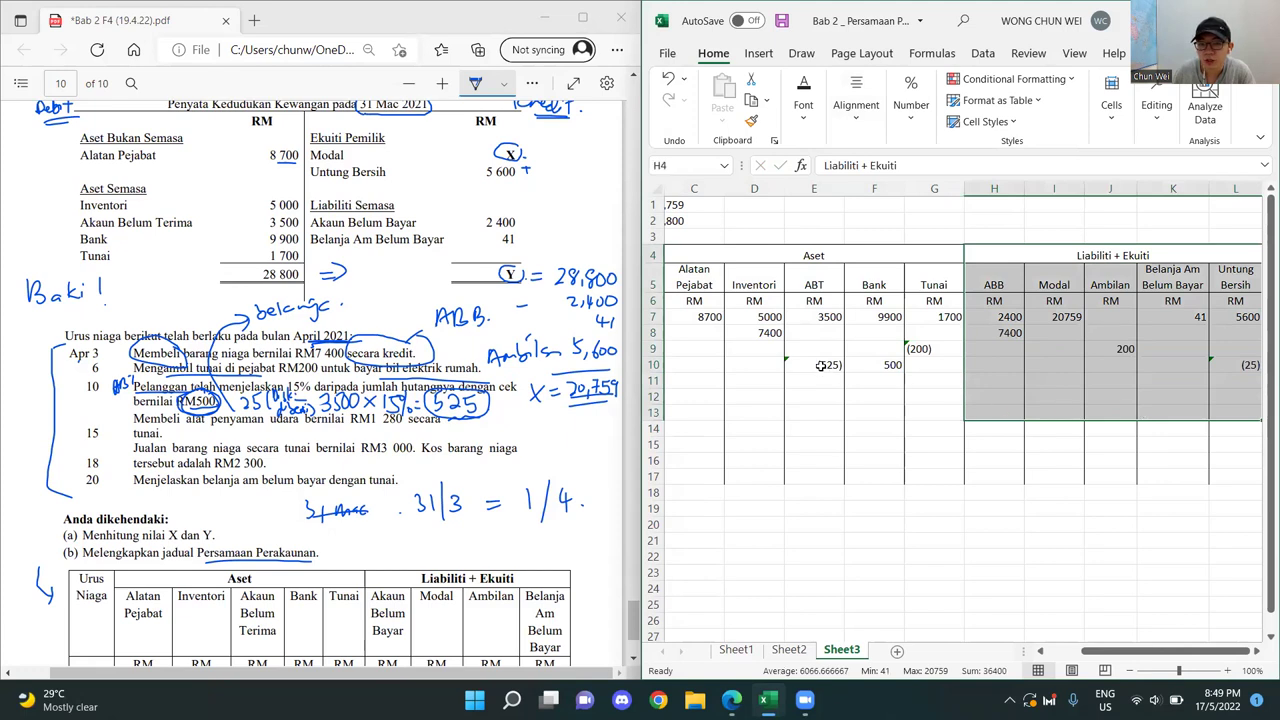
{"action": "left_click", "coordinate": [871, 367]}
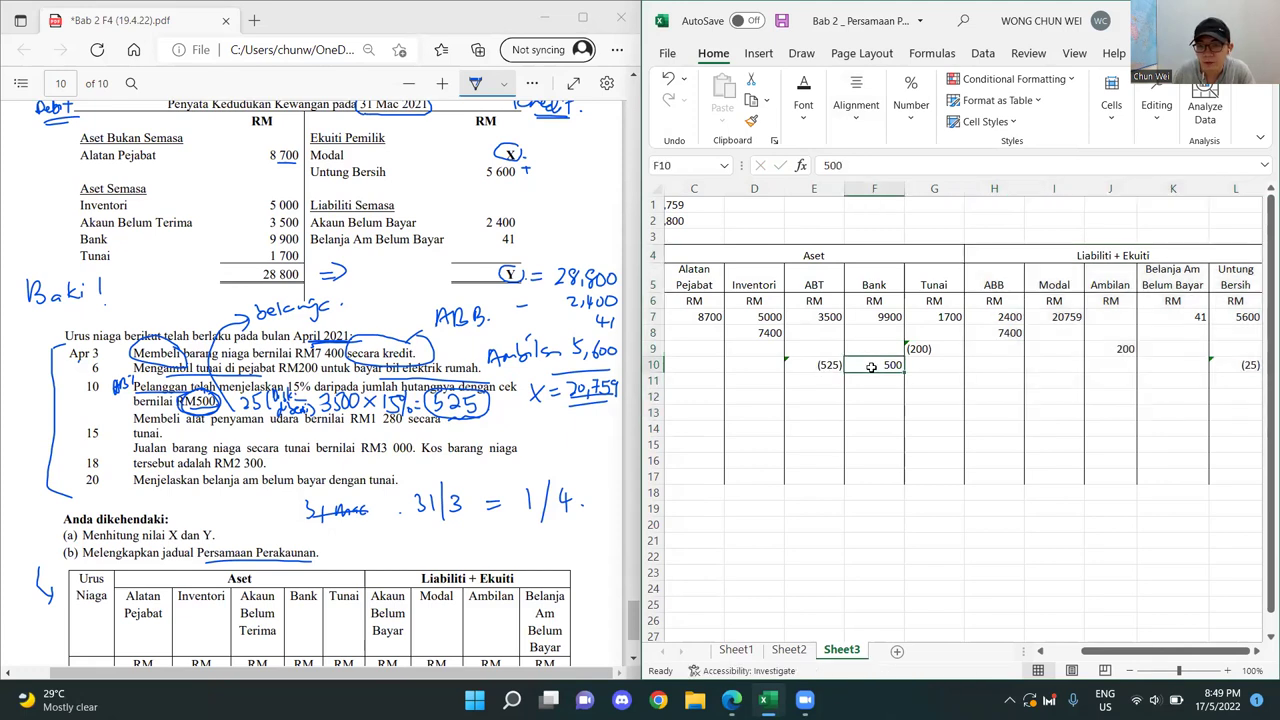
- Enter -25 in row 19 beneath both the Bank and Untung Bersih columns as a balance illustration, and clear both values
{"action": "left_click", "coordinate": [879, 511]}
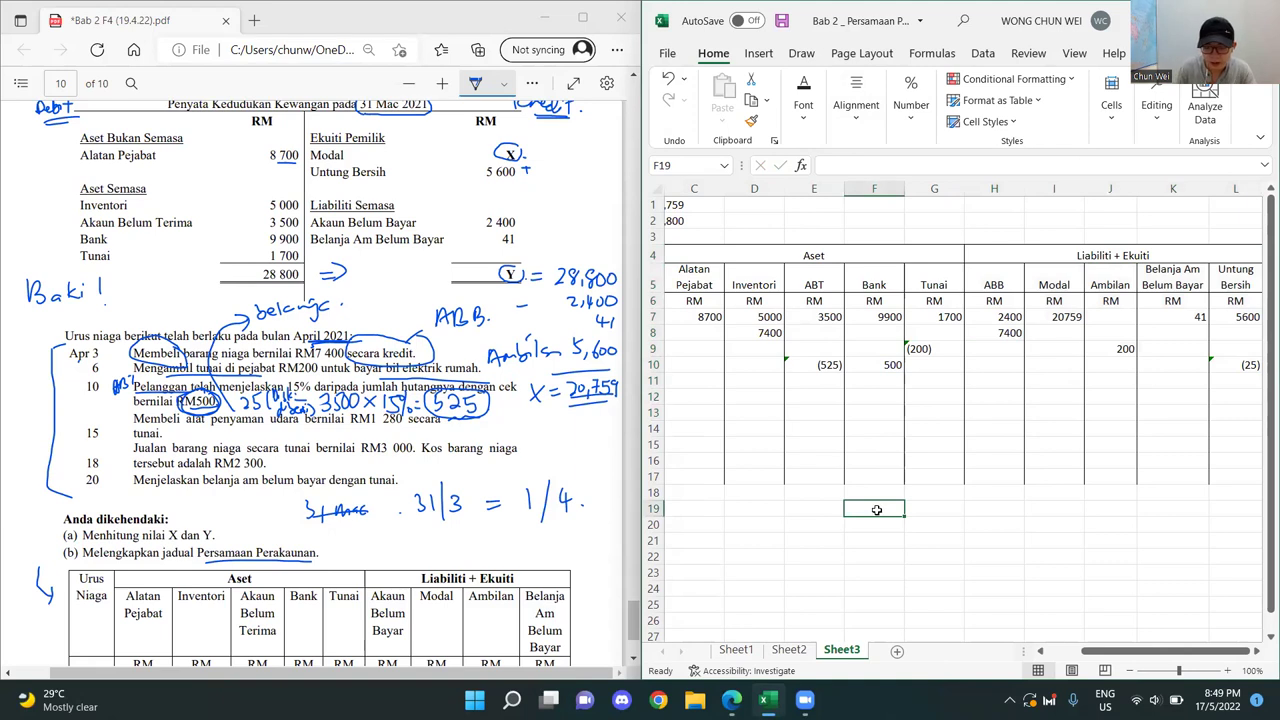
{"action": "type", "text": "-25"}
{"action": "key", "text": "Return"}
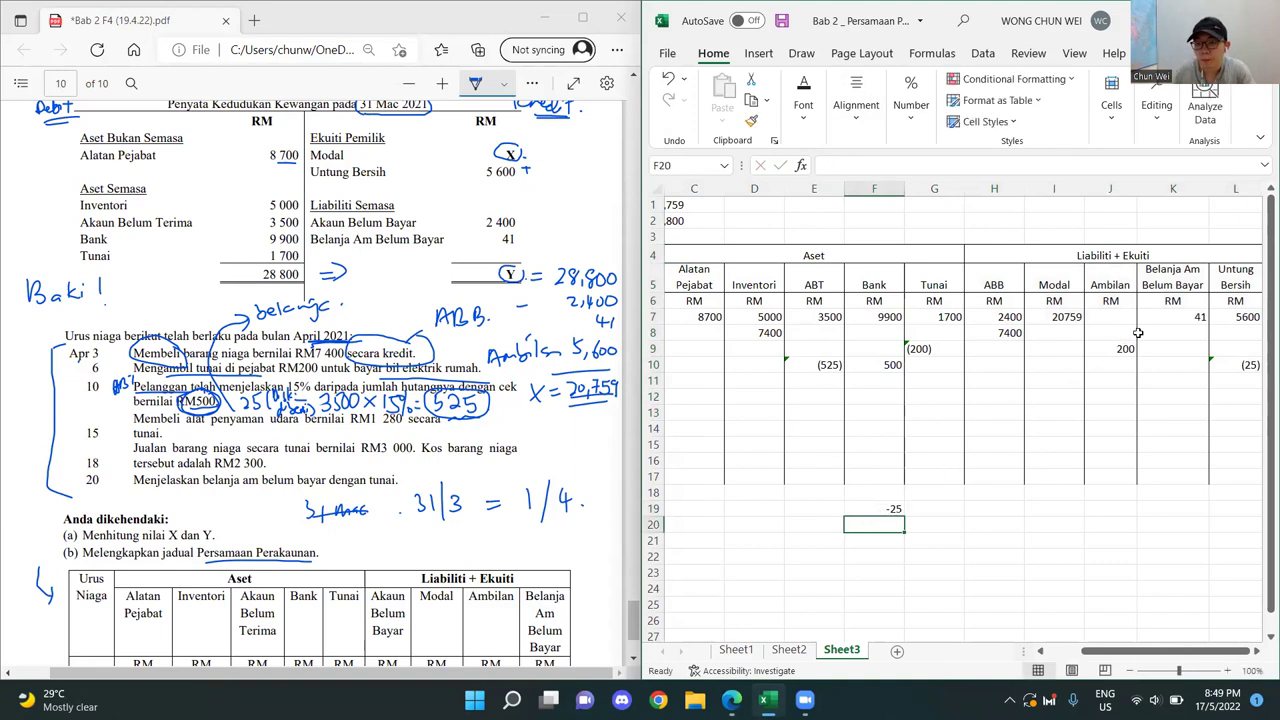
{"action": "left_click_drag", "start_coordinate": [1109, 257], "coordinate": [1205, 612]}
{"action": "left_click", "coordinate": [1240, 366]}
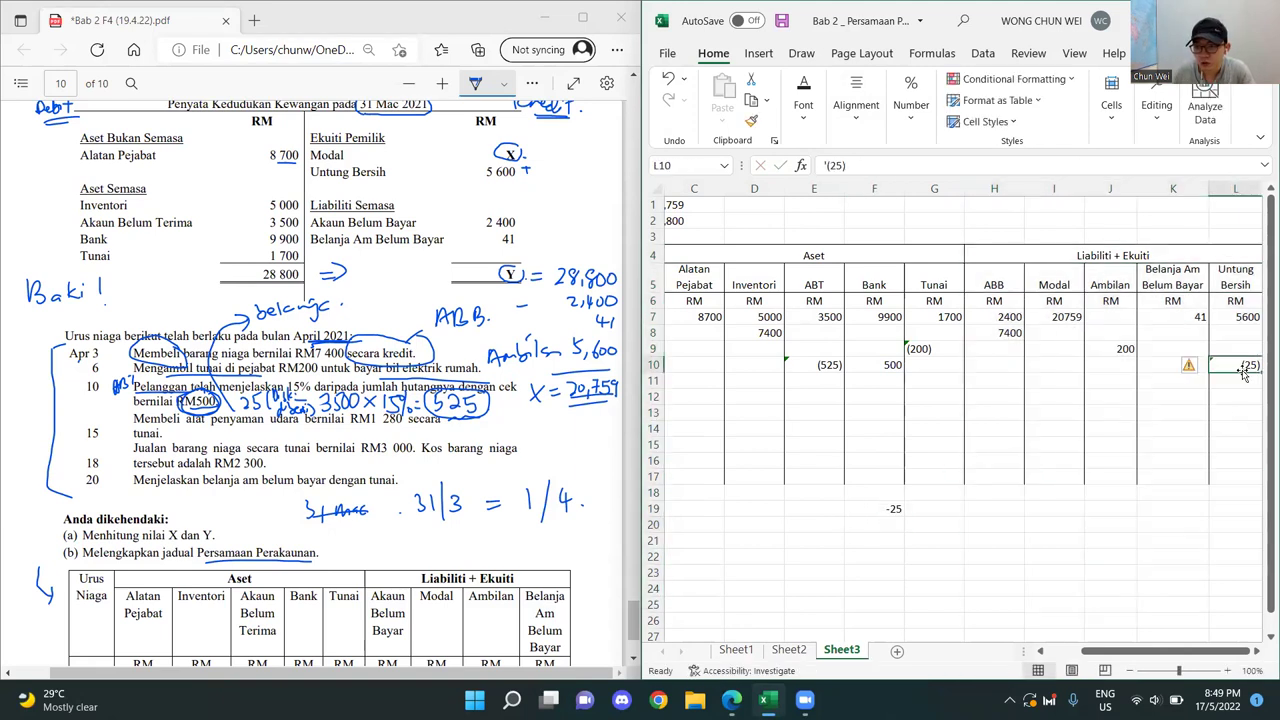
{"action": "left_click", "coordinate": [1221, 514]}
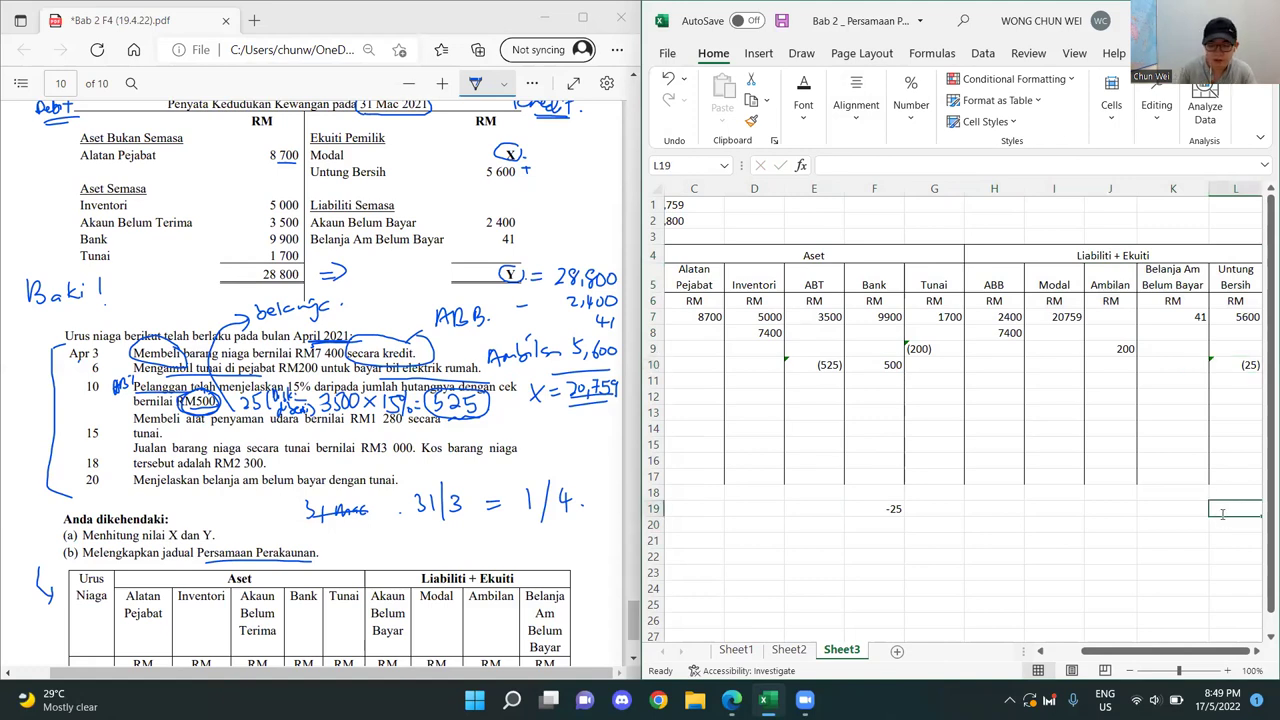
{"action": "type", "text": "-25"}
{"action": "key", "text": "Return"}
{"action": "left_click", "coordinate": [992, 510]}
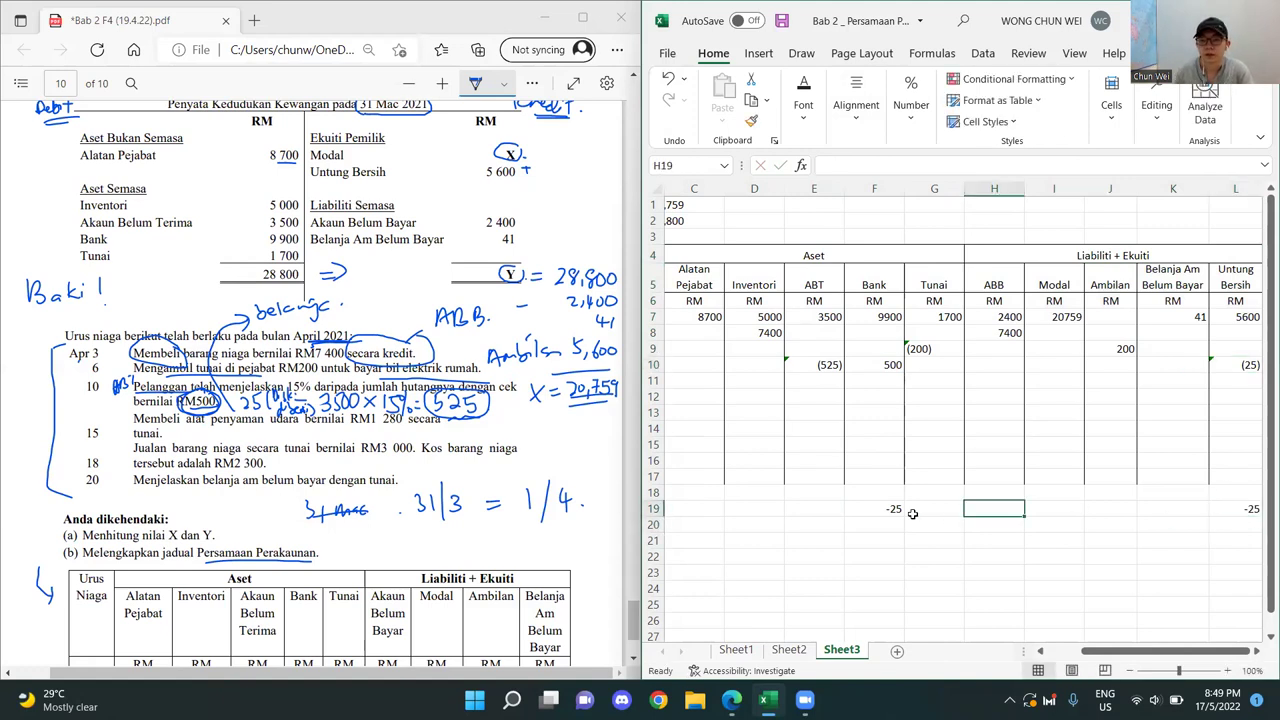
{"action": "left_click_drag", "start_coordinate": [885, 510], "coordinate": [1234, 520]}
{"action": "key", "text": "Delete"}
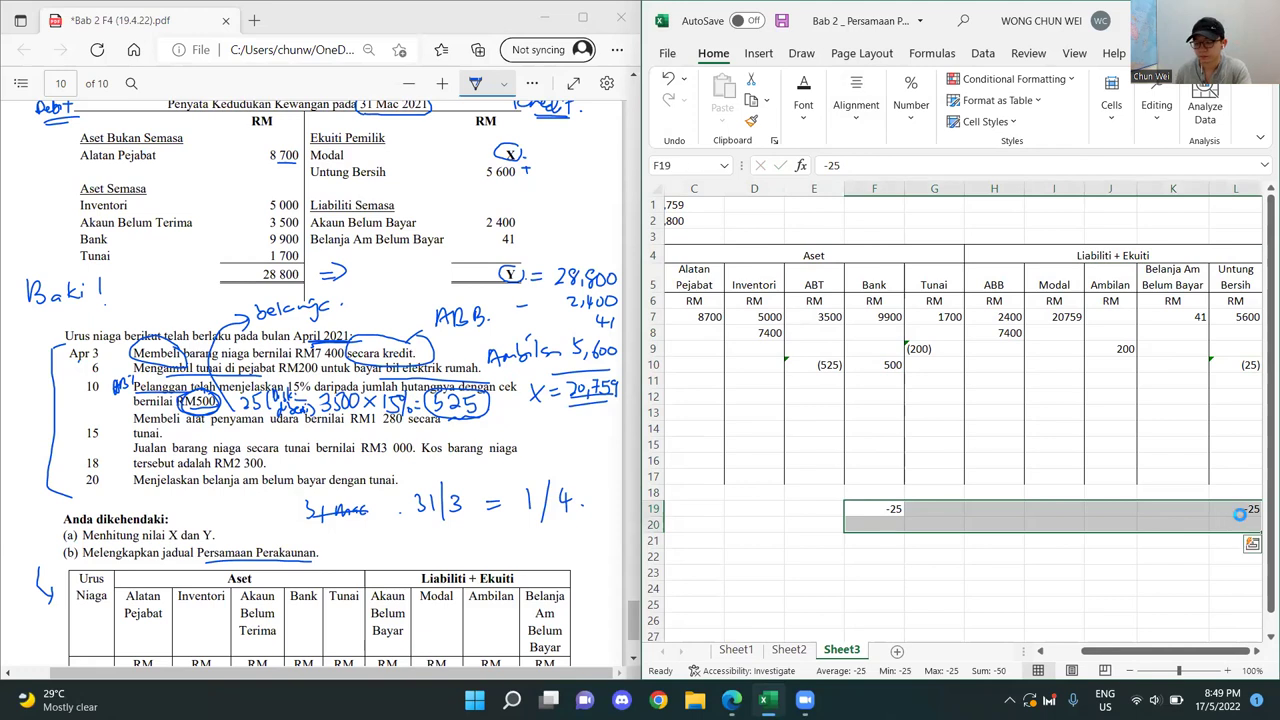
{"action": "left_click", "coordinate": [860, 595]}
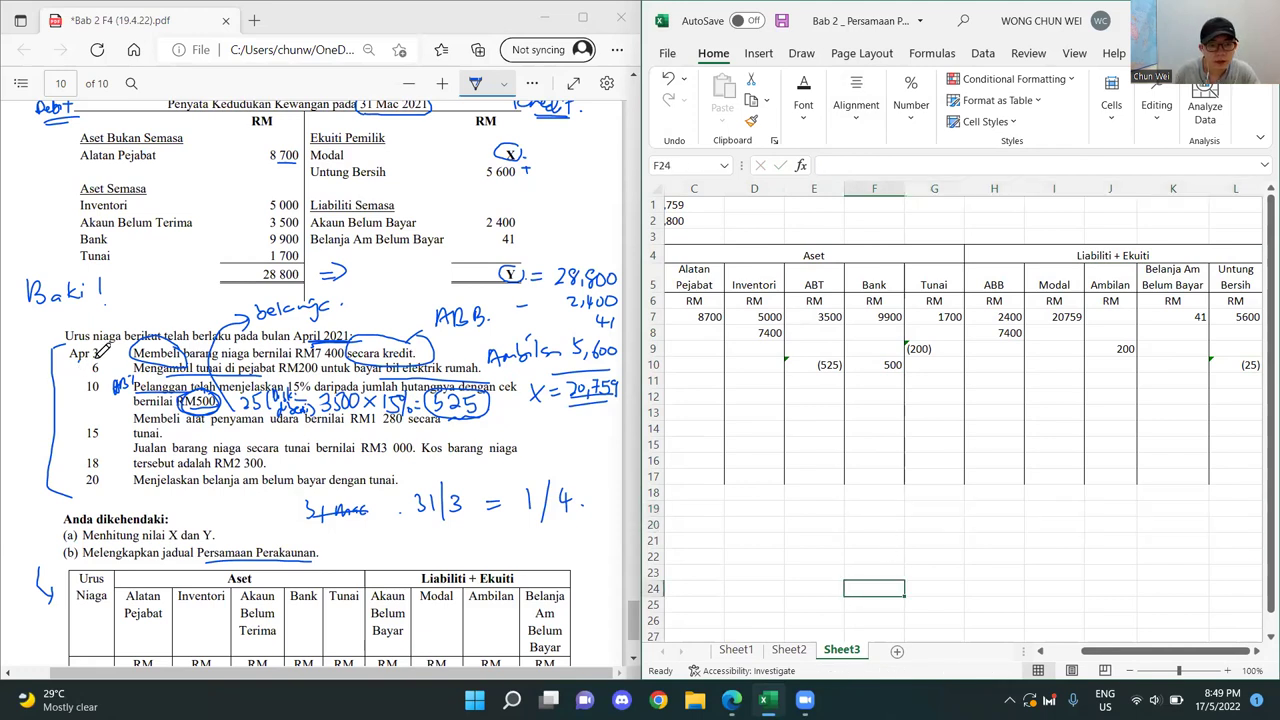
- In the PDF, cross off dates 3, 6 and 10, draw arrows from 15 and 18 to their transactions, and underline "alat penyaman udara"
{"action": "left_click", "coordinate": [90, 352]}
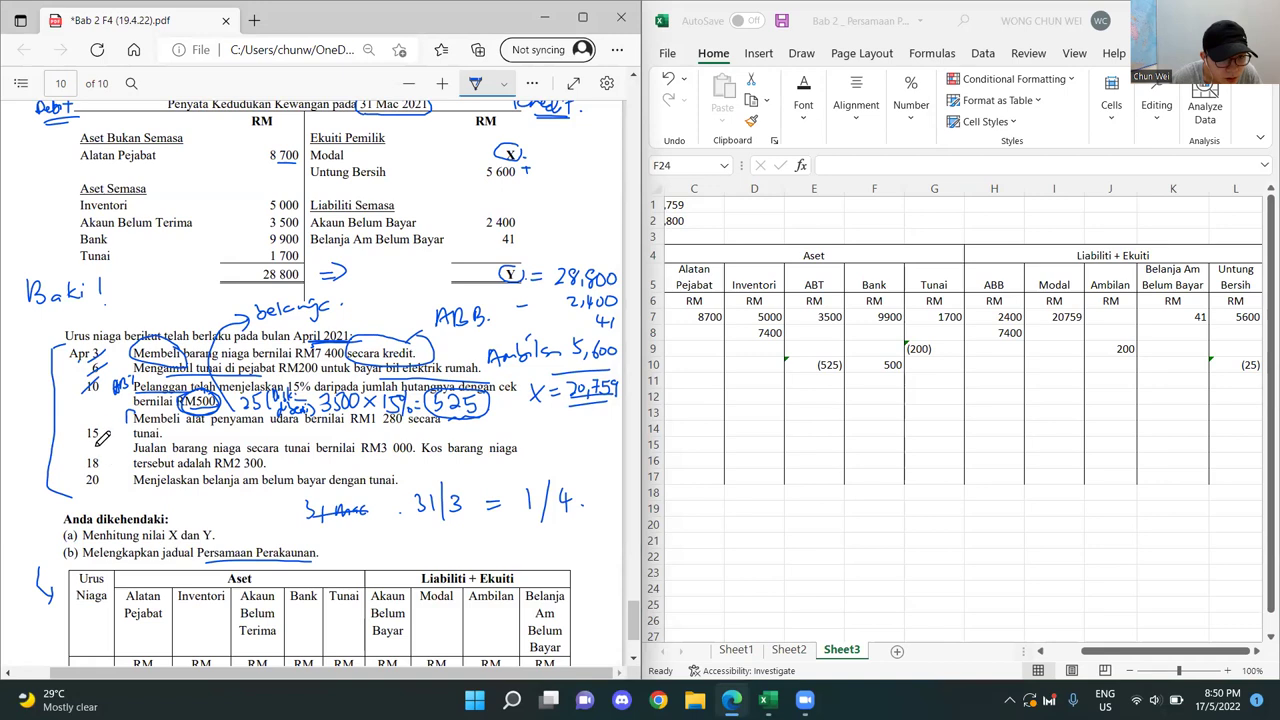
{"action": "left_click_drag", "start_coordinate": [98, 455], "coordinate": [107, 449]}
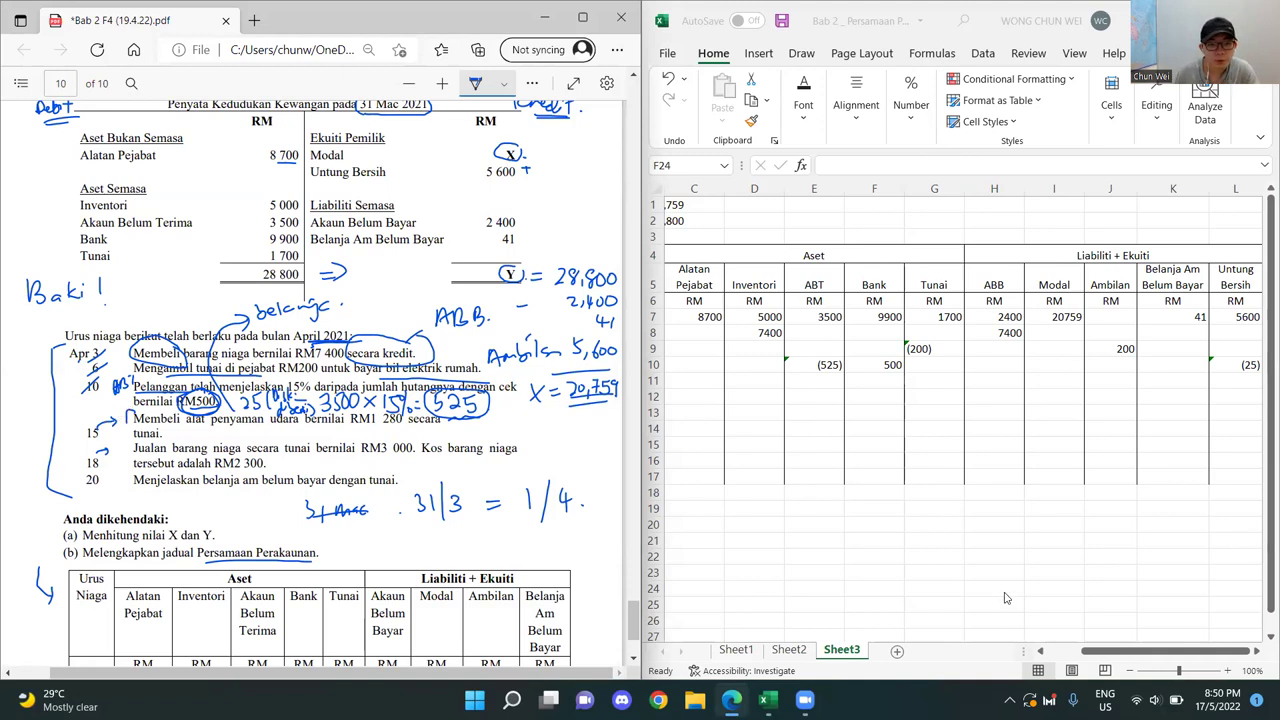
{"action": "left_click_drag", "start_coordinate": [1149, 657], "coordinate": [857, 597]}
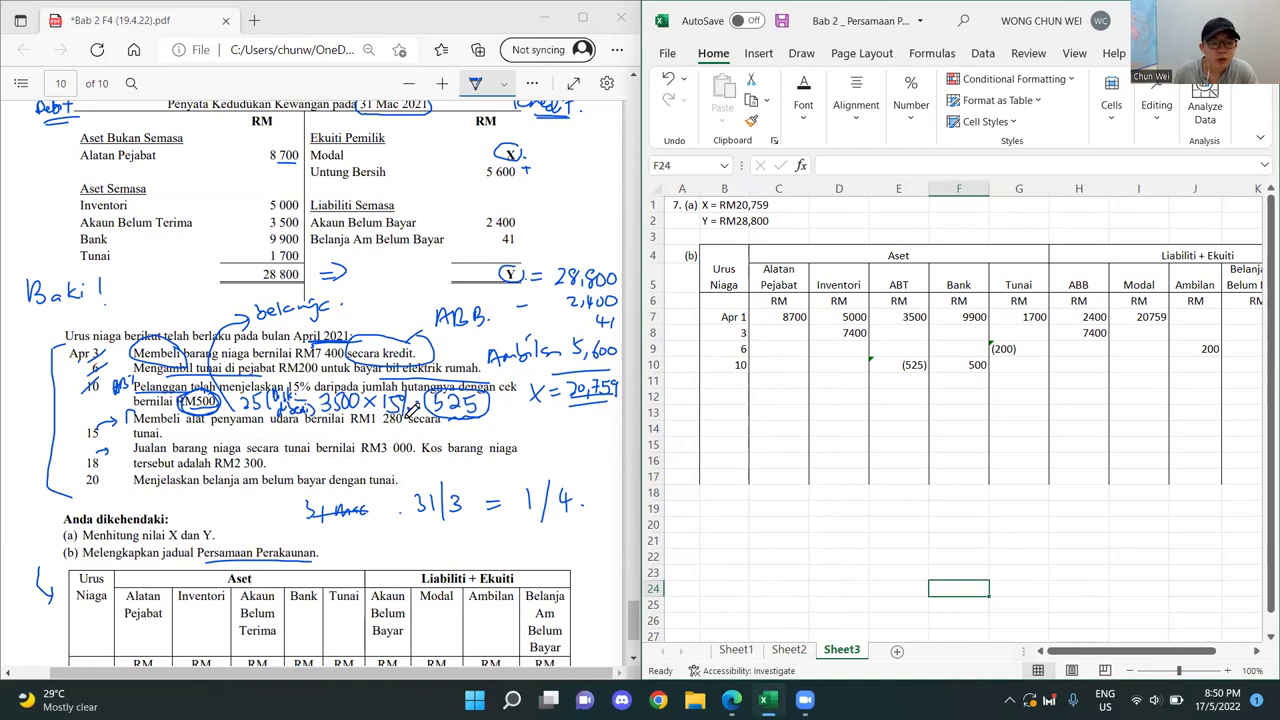
{"action": "left_click_drag", "start_coordinate": [160, 428], "coordinate": [298, 427]}
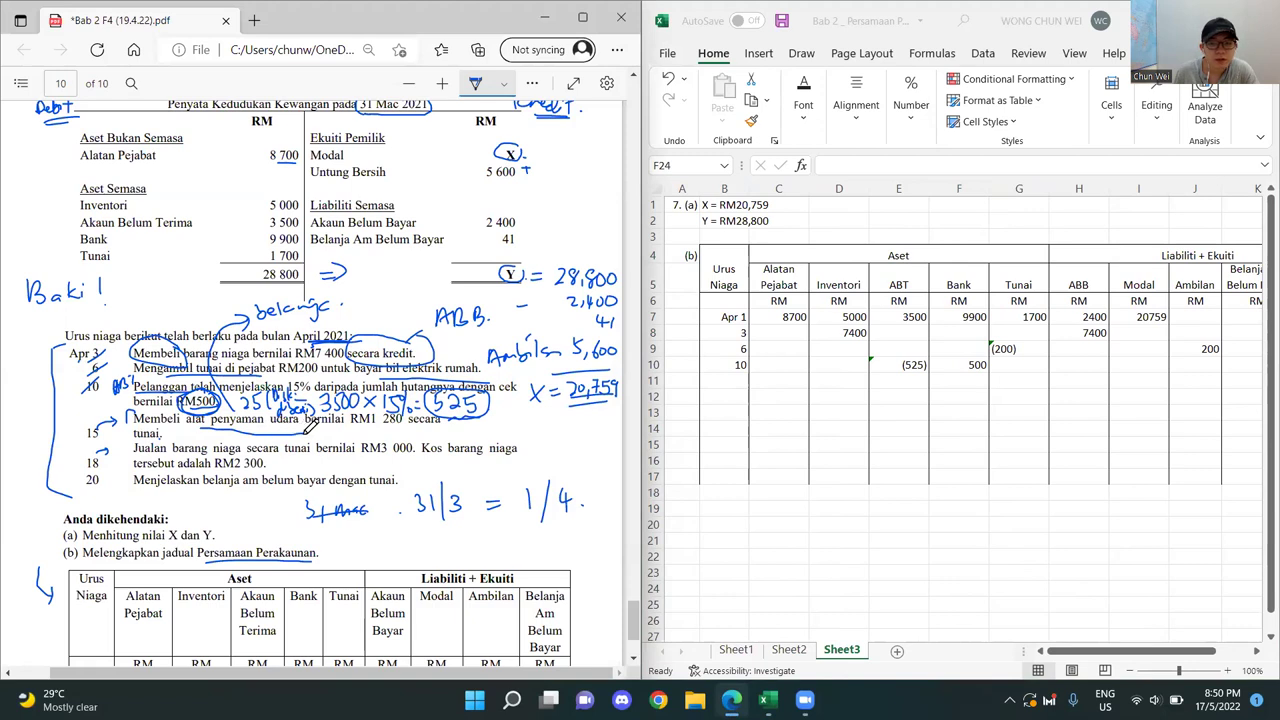
- Insert a new column between Alatan Pejabat and Inventori in the Excel table
{"action": "left_click", "coordinate": [916, 453]}
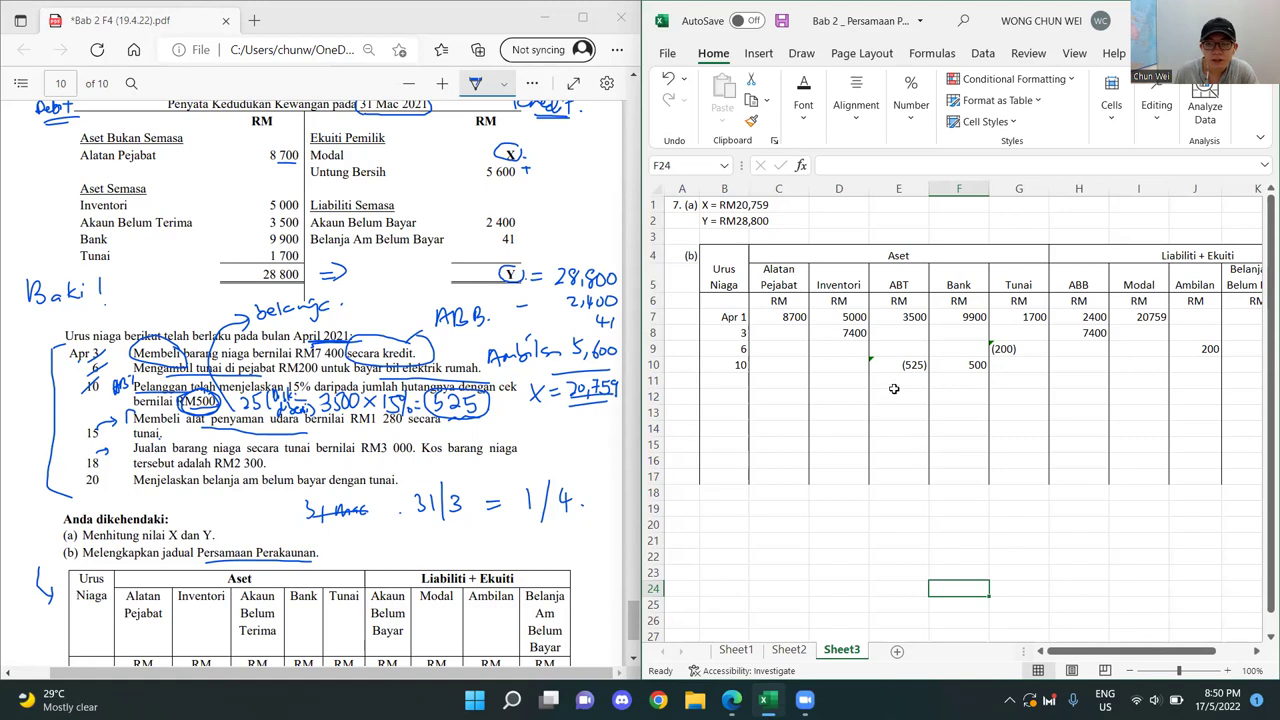
{"action": "left_click", "coordinate": [838, 189]}
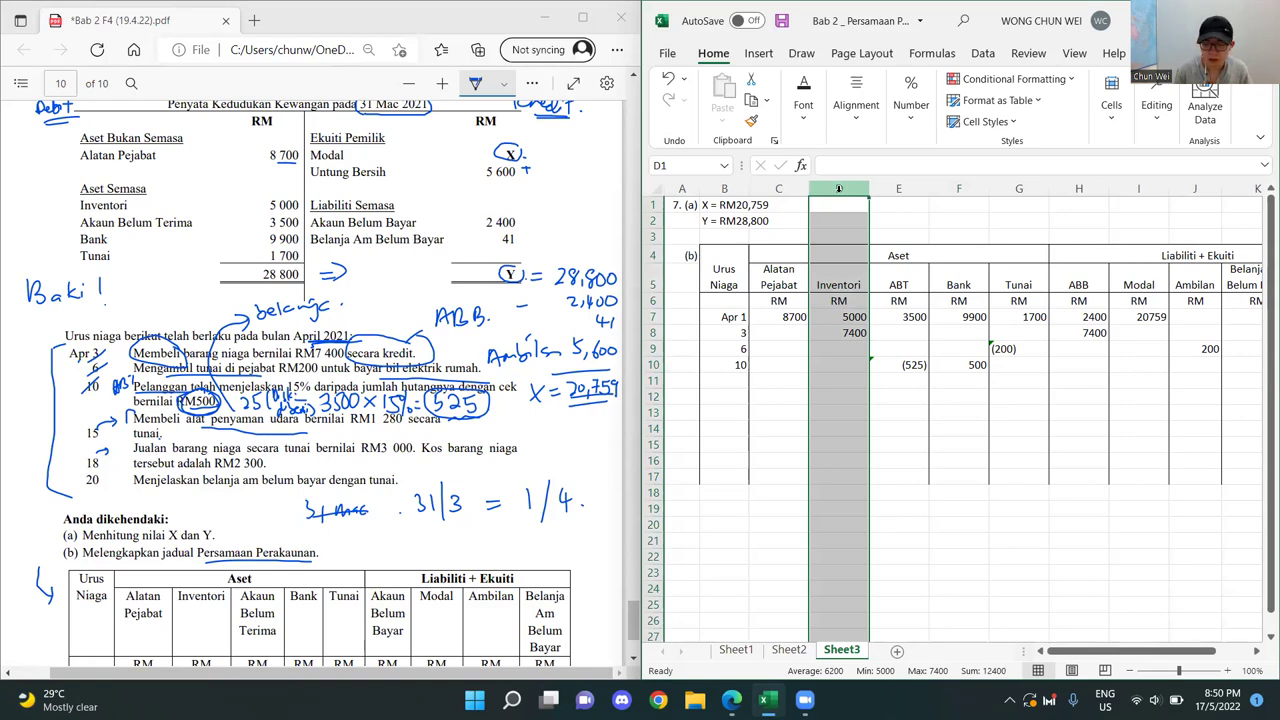
{"action": "key", "text": "ctrl+shift+equal"}
{"action": "left_click", "coordinate": [898, 460]}
- Head the new empty column Lengkapan, with RM in the currency row beneath it
{"action": "left_click_drag", "start_coordinate": [847, 288], "coordinate": [840, 478]}
{"action": "double_click", "coordinate": [841, 276]}
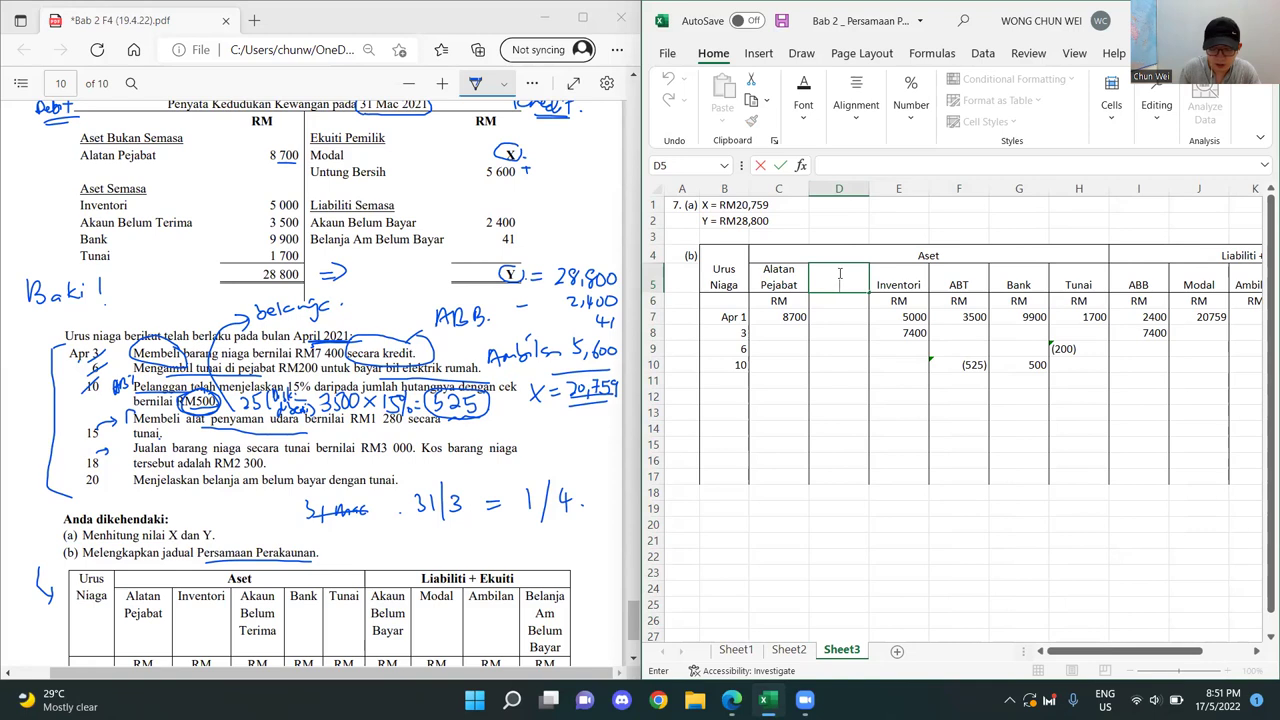
{"action": "type", "text": "ngkapa"}
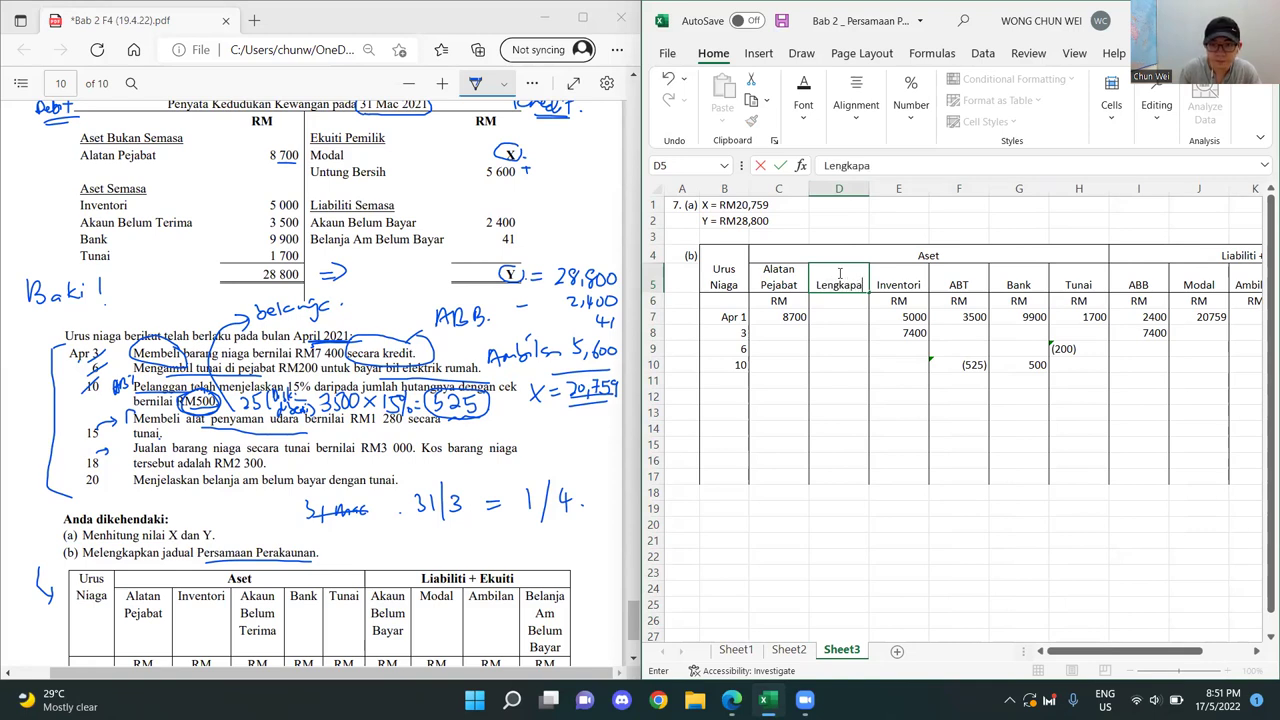
{"action": "type", "text": "n"}
{"action": "key", "text": "Return"}
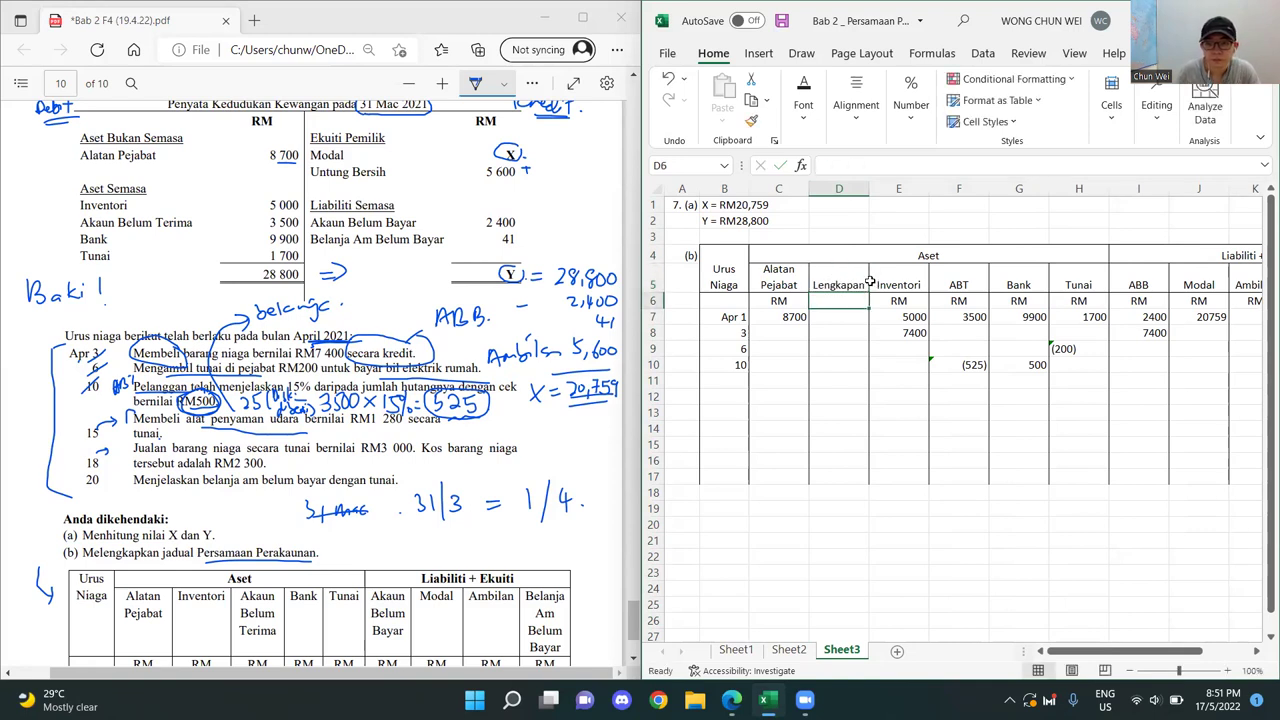
{"action": "type", "text": "RM"}
{"action": "key", "text": "Return"}
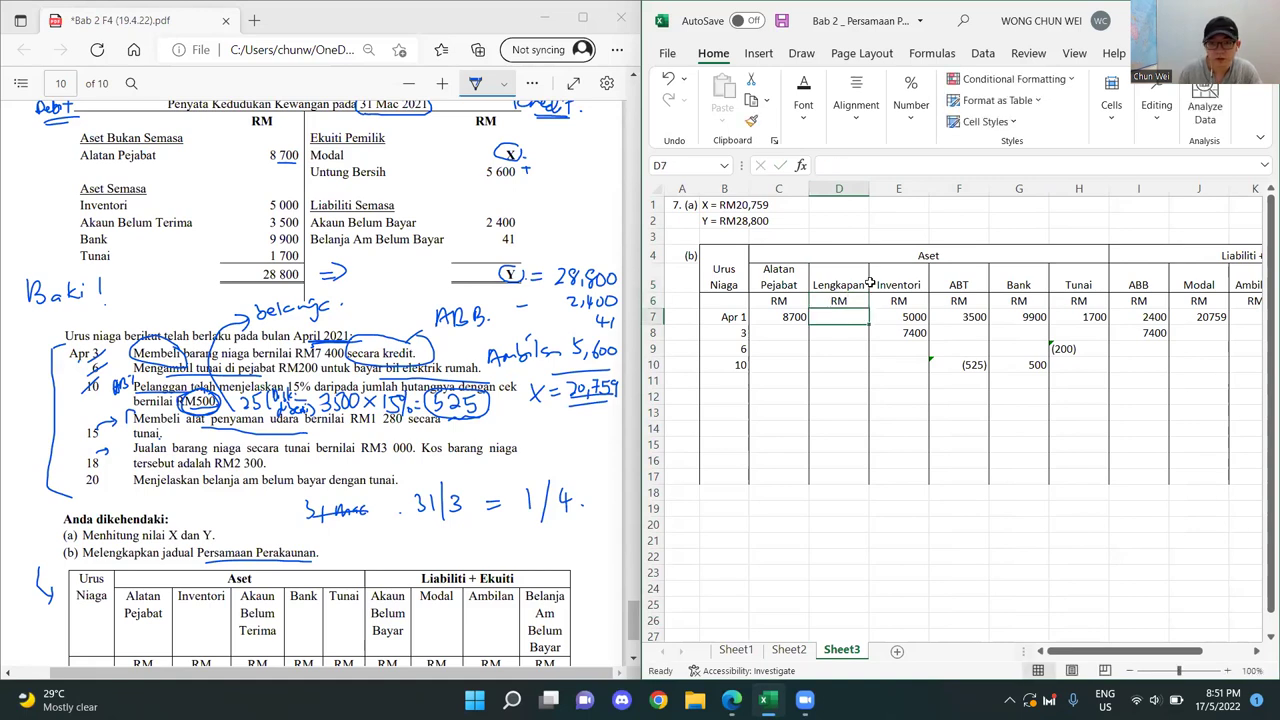
- Enter date 15 in the next Urus Niaga row of the Excel table and record 1280 under Lengkapan for it
{"action": "scroll", "coordinate": [177, 597], "scroll_direction": "down", "scroll_amount": 2}
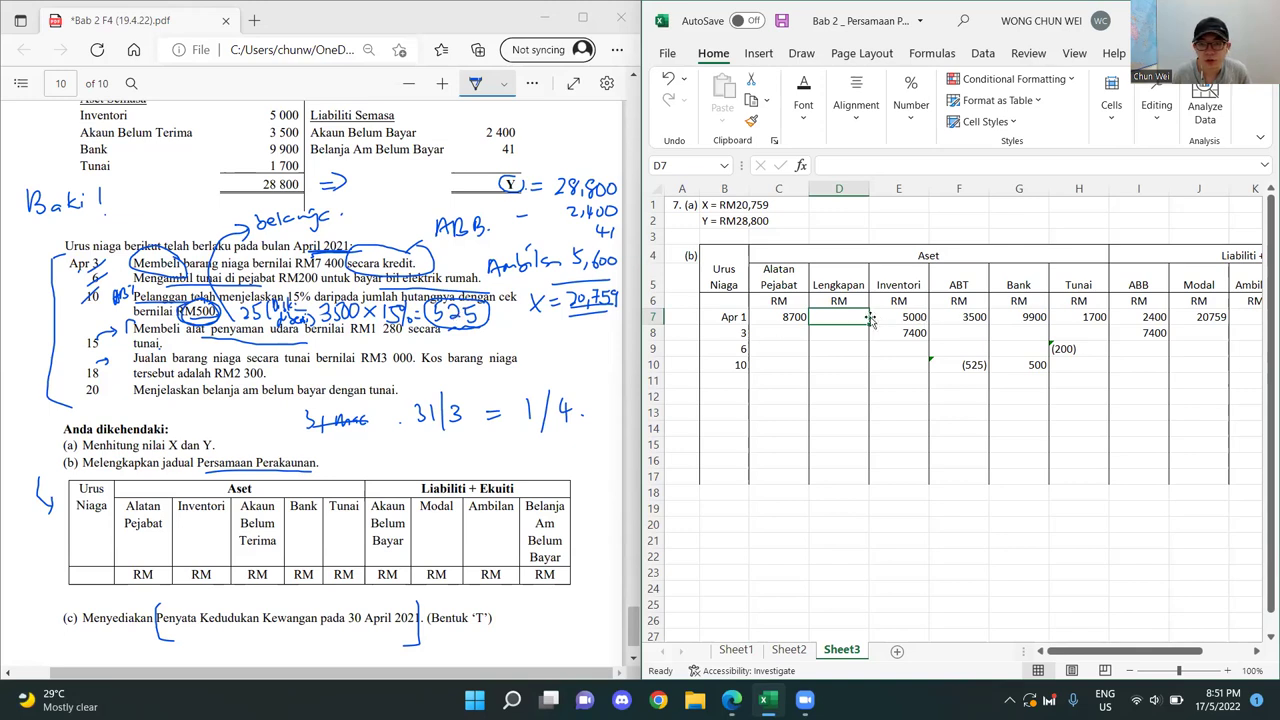
{"action": "left_click_drag", "start_coordinate": [857, 281], "coordinate": [834, 462]}
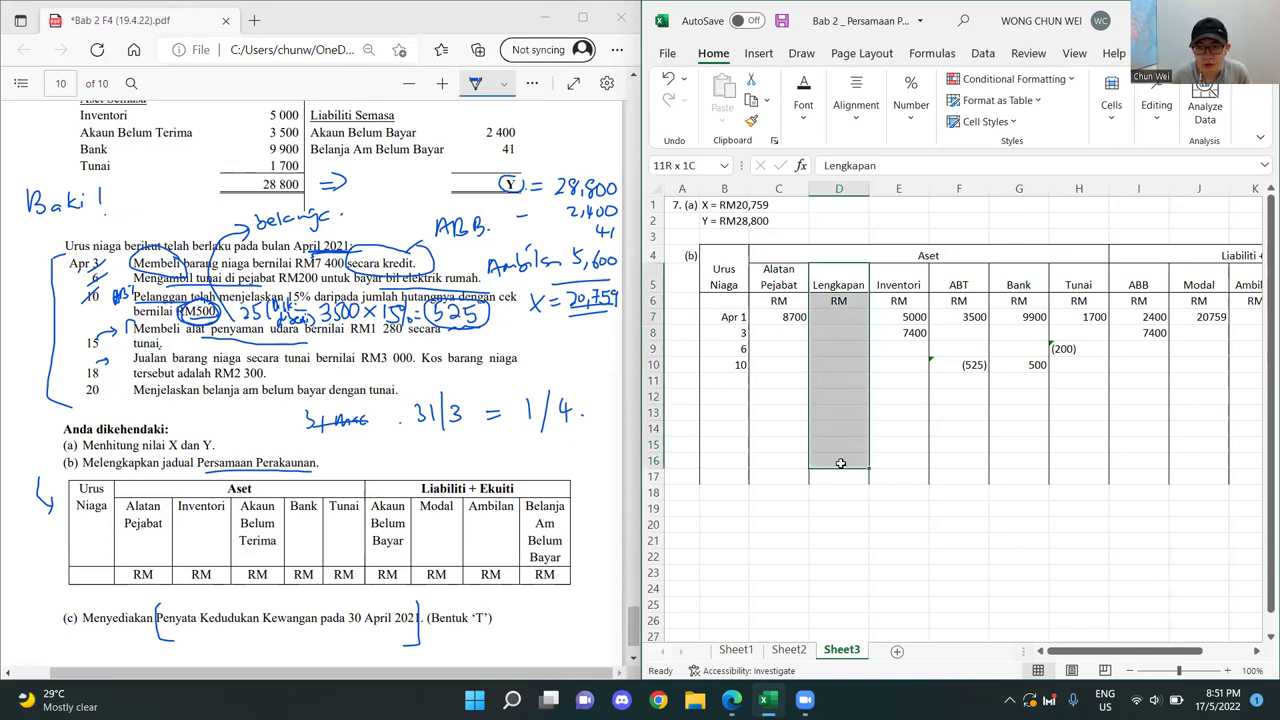
{"action": "left_click", "coordinate": [828, 376]}
{"action": "left_click", "coordinate": [726, 380]}
{"action": "type", "text": "15"}
{"action": "key", "text": "Return"}
{"action": "left_click", "coordinate": [847, 377]}
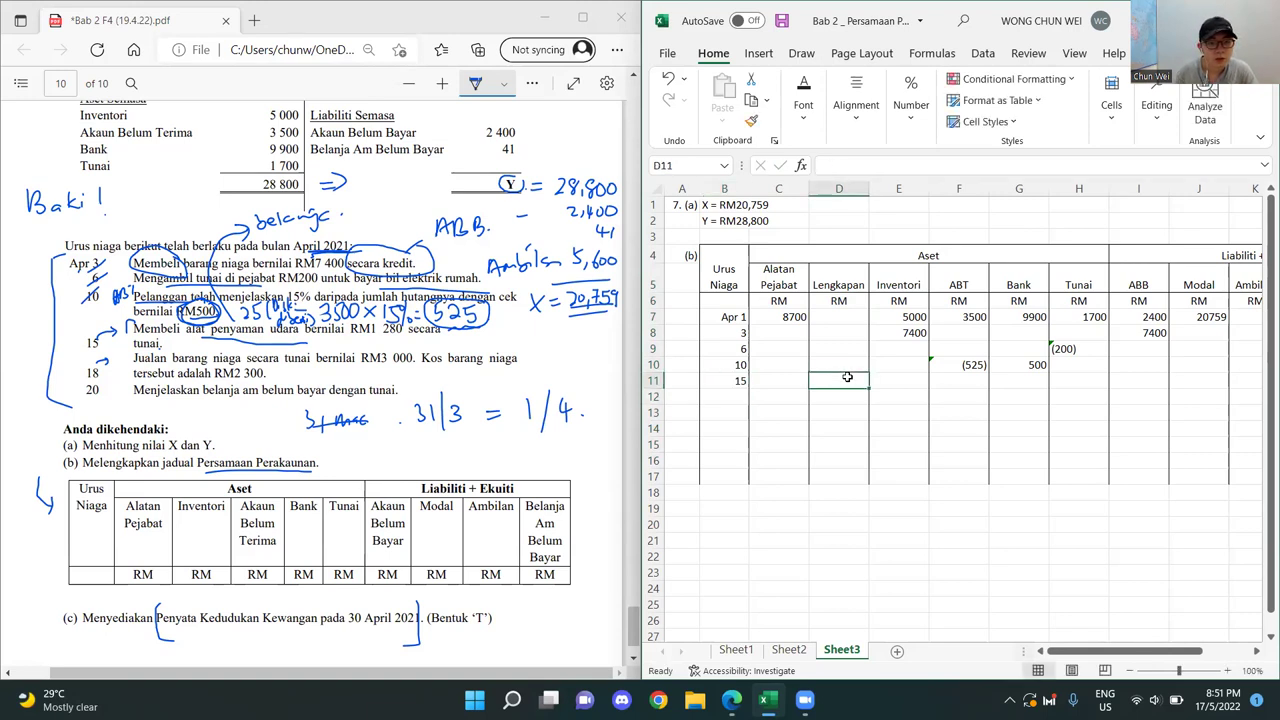
{"action": "type", "text": "12"}
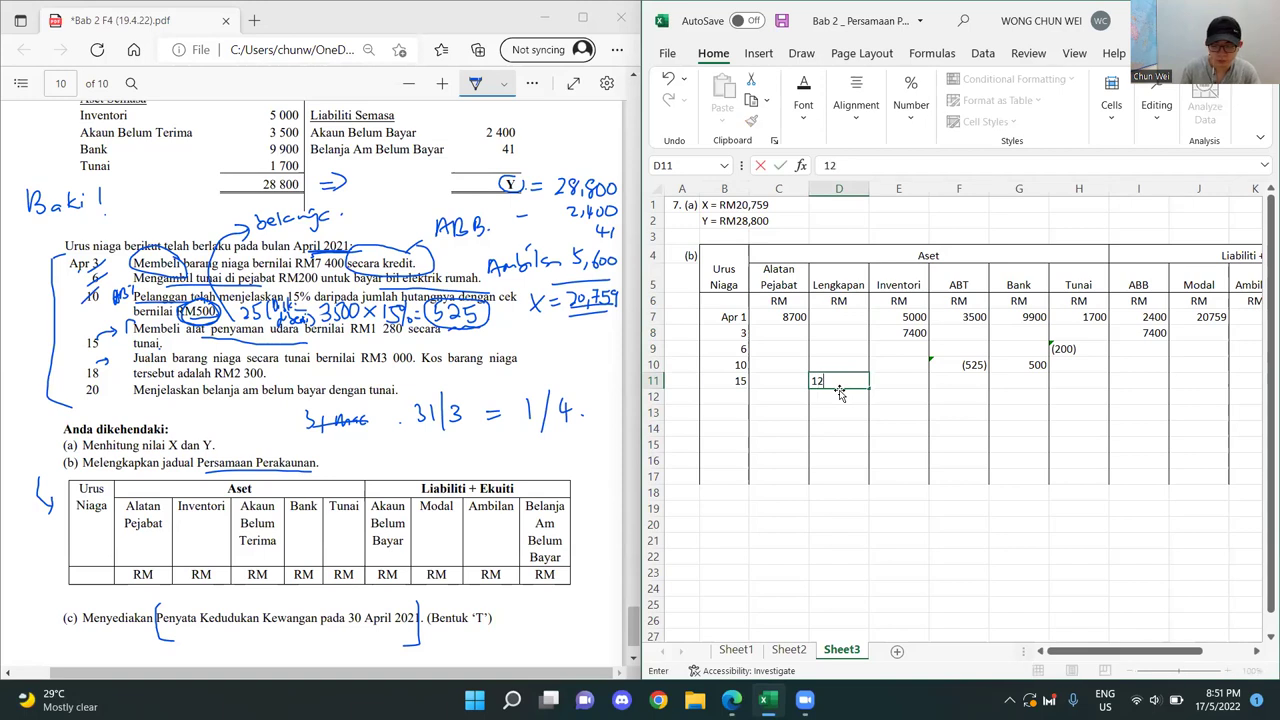
{"action": "key", "text": "Return"}
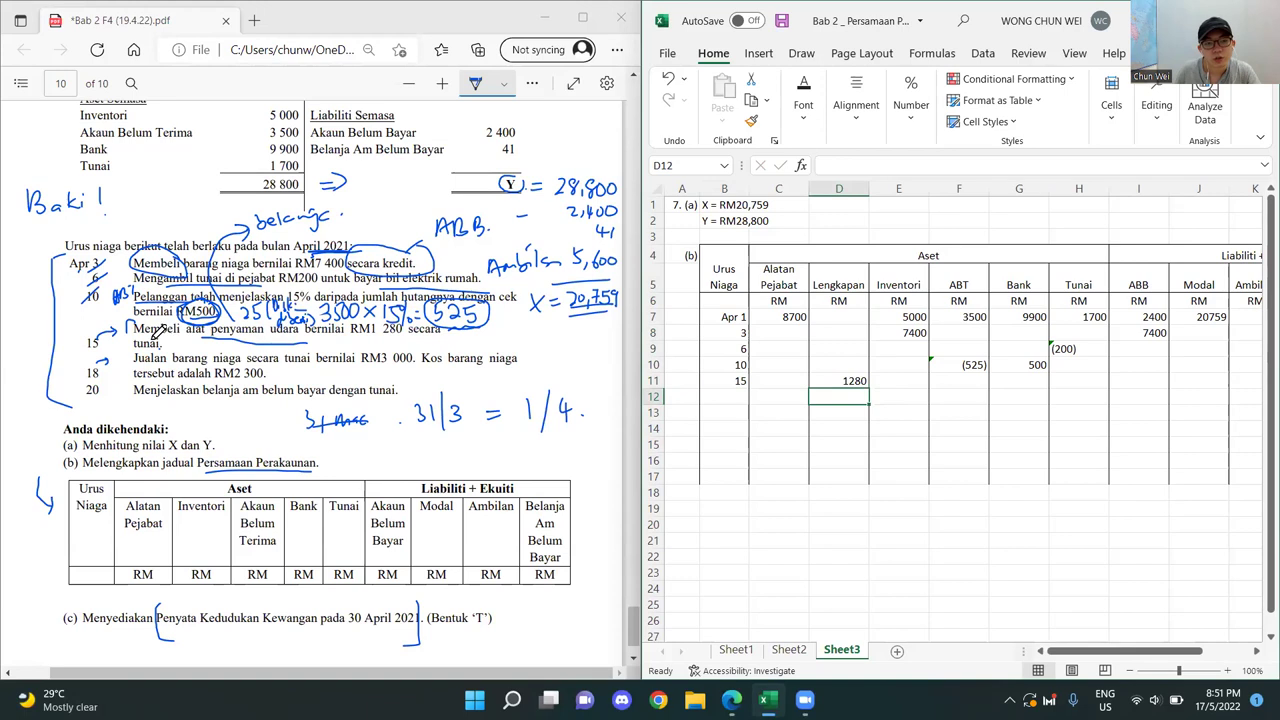
- Circle "tunai" in the PDF's 15 April transaction and record (1280), right-aligned, under Tunai in the Excel row for date 15
{"action": "left_click", "coordinate": [163, 335]}
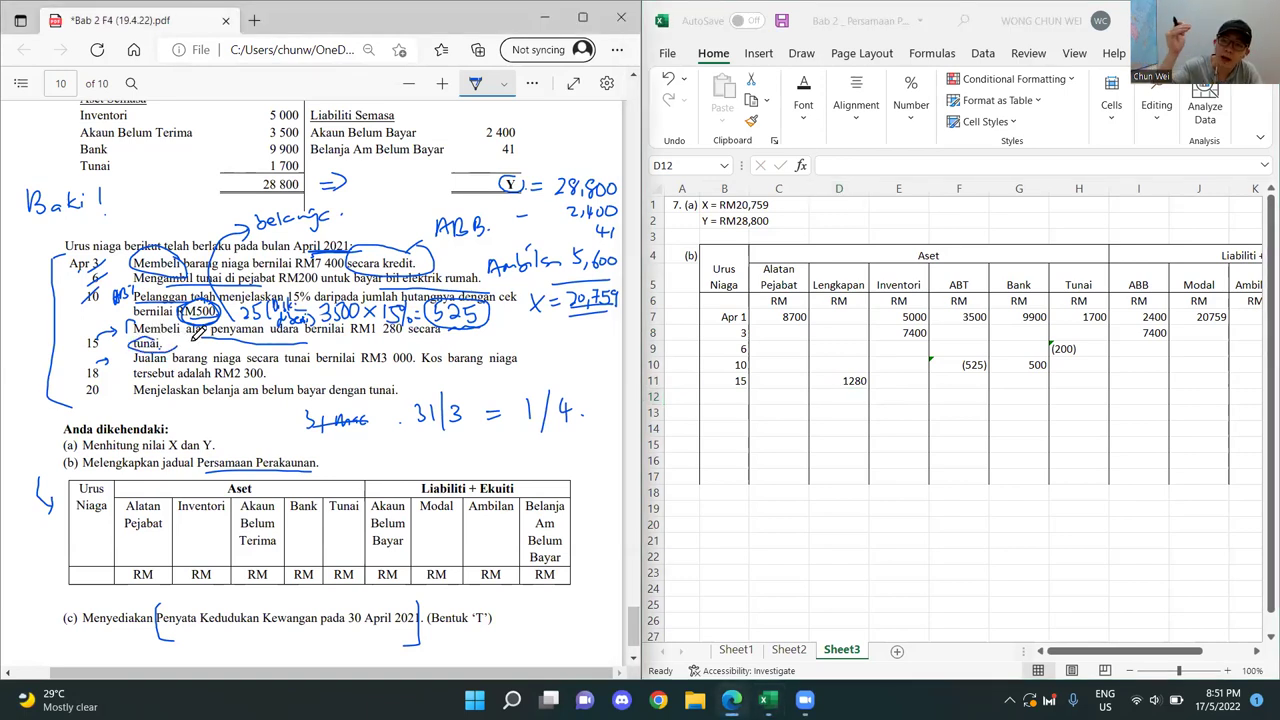
{"action": "left_click", "coordinate": [1080, 382]}
{"action": "type", "text": "'"}
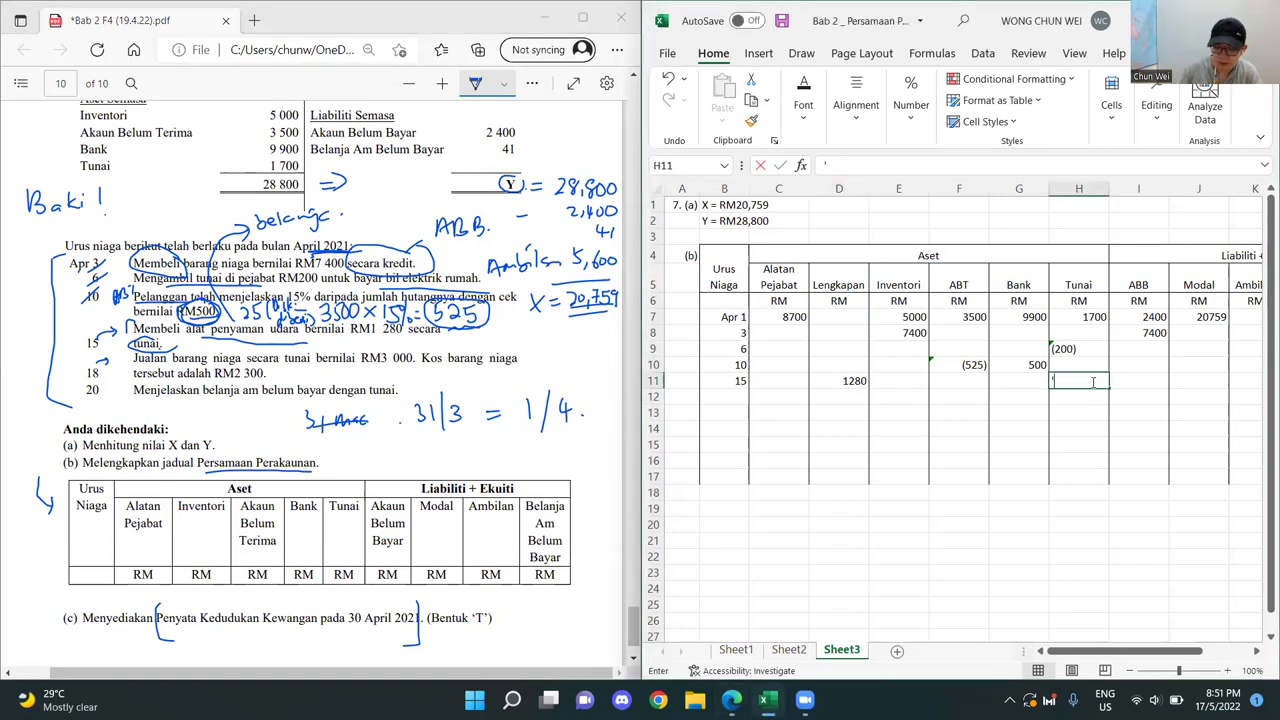
{"action": "type", "text": "(1280"}
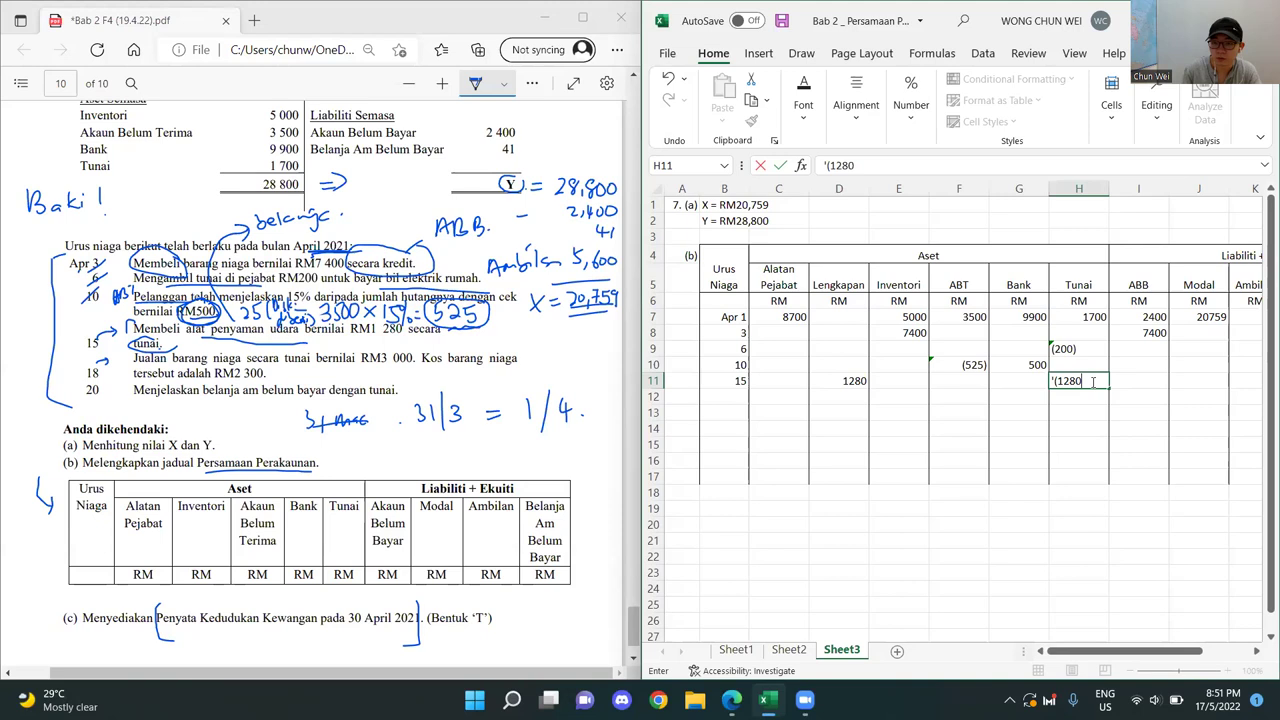
{"action": "type", "text": ")"}
{"action": "key", "text": "Return"}
{"action": "left_click", "coordinate": [1088, 381]}
{"action": "left_click", "coordinate": [856, 105]}
{"action": "left_click", "coordinate": [885, 193]}
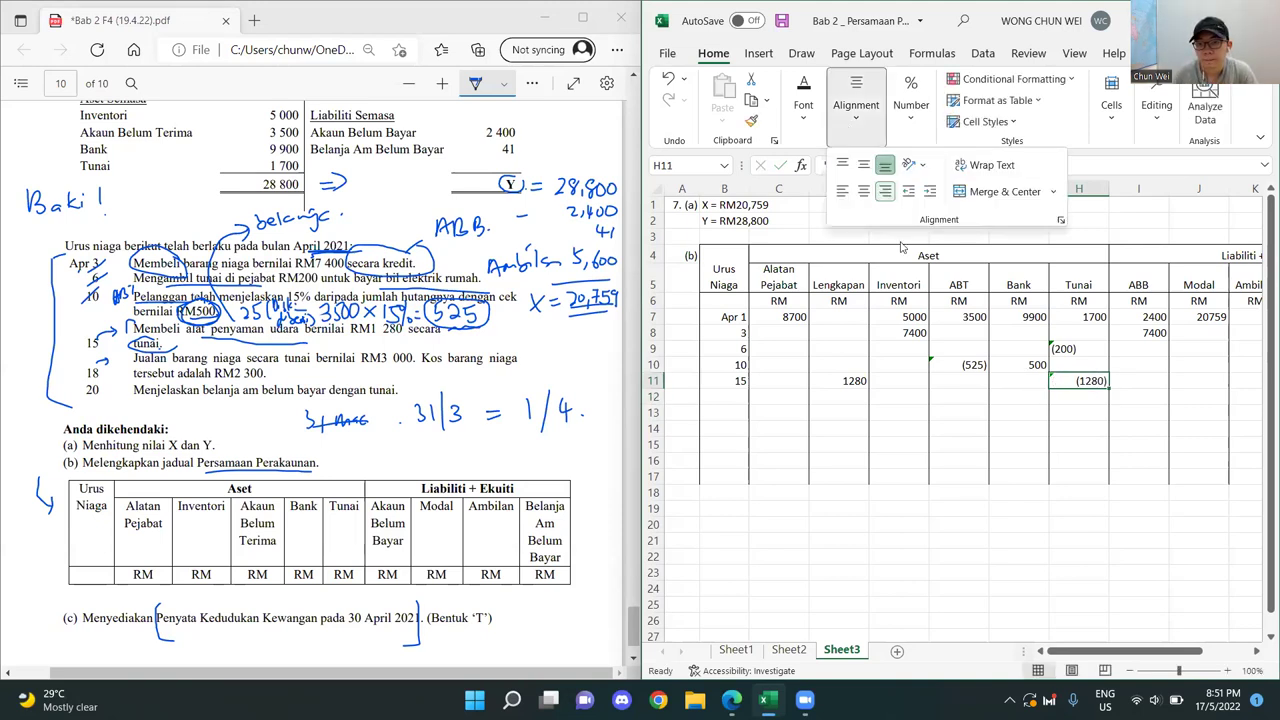
{"action": "left_click", "coordinate": [1135, 522]}
- Right-align the (200) entry under Tunai in the row for date 6
{"action": "left_click", "coordinate": [1085, 349]}
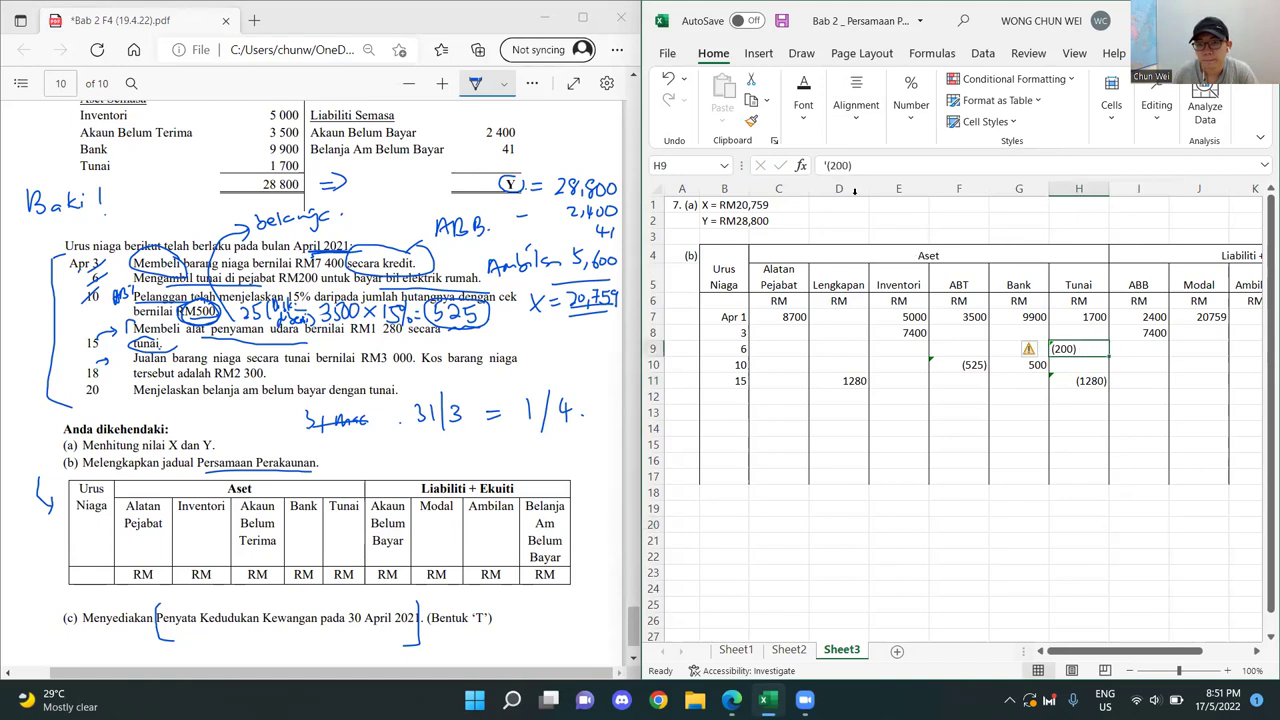
{"action": "left_click", "coordinate": [856, 105]}
{"action": "left_click", "coordinate": [885, 191]}
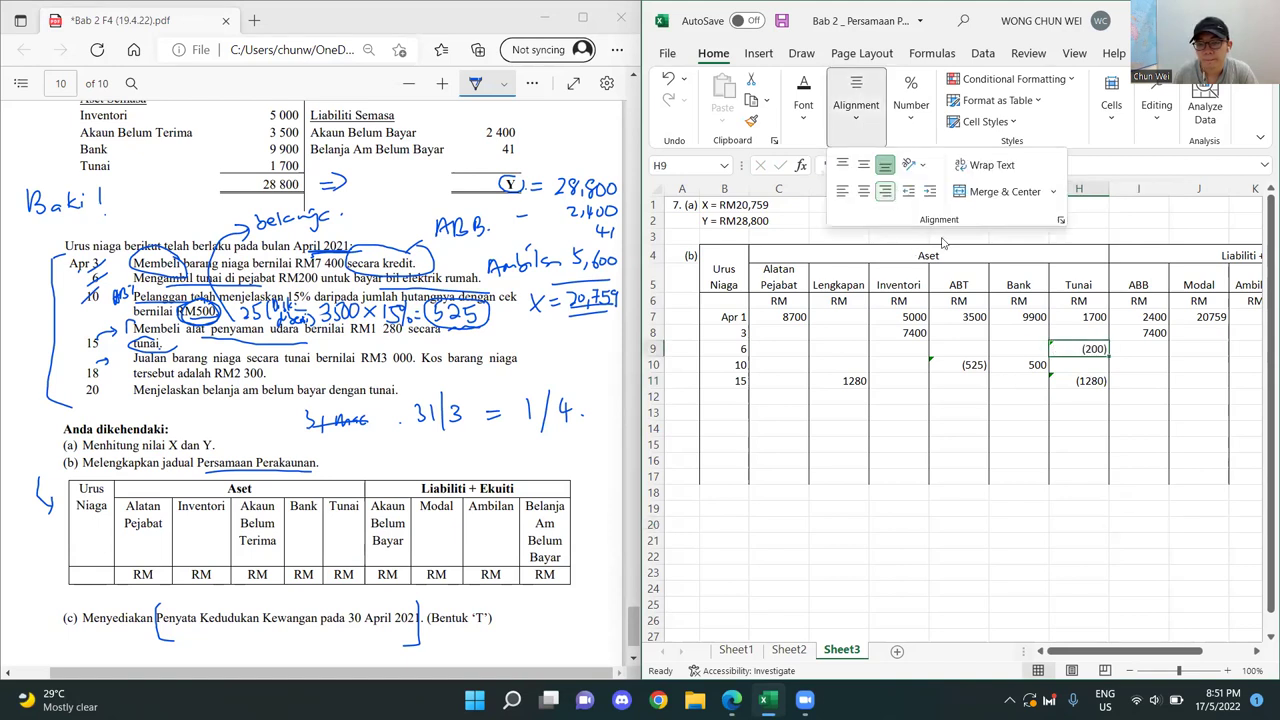
{"action": "left_click", "coordinate": [1149, 512]}
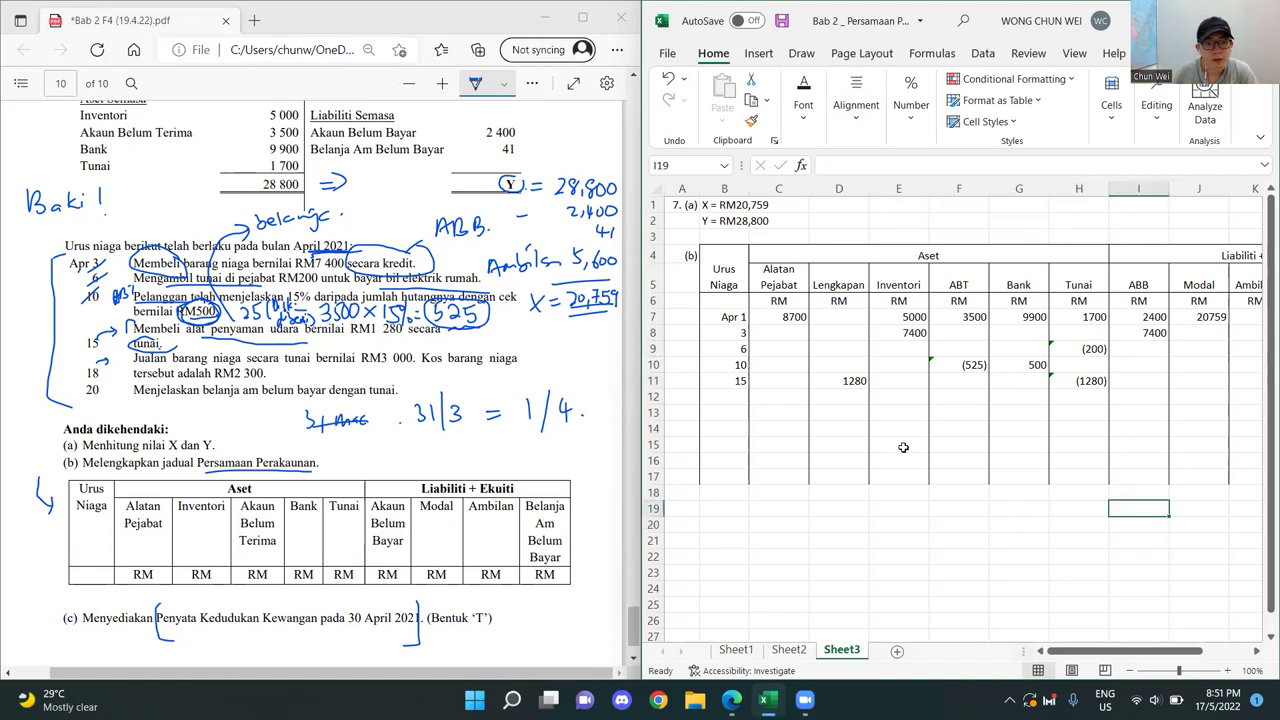
- Enter date 18 in the Excel table, underline "tunai" and "RM3 000" in the PDF, and record 3000 under Tunai
{"action": "left_click", "coordinate": [728, 396]}
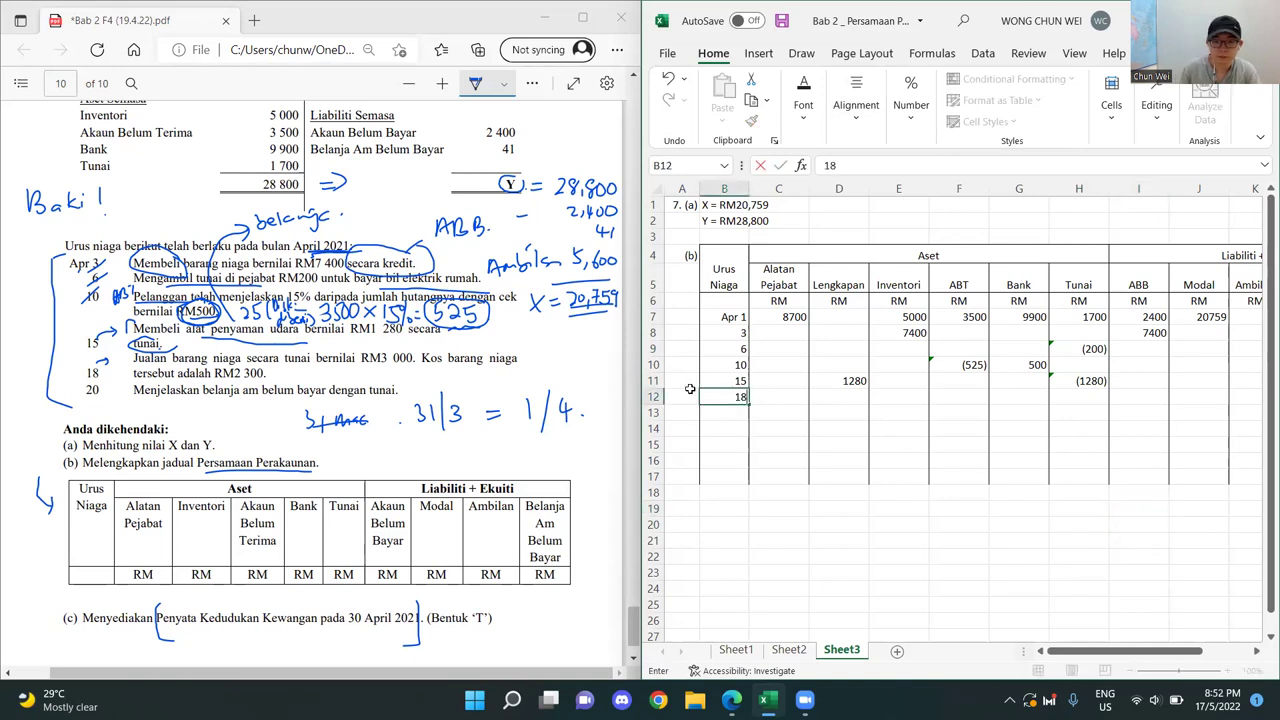
{"action": "type", "text": "18"}
{"action": "key", "text": "Return"}
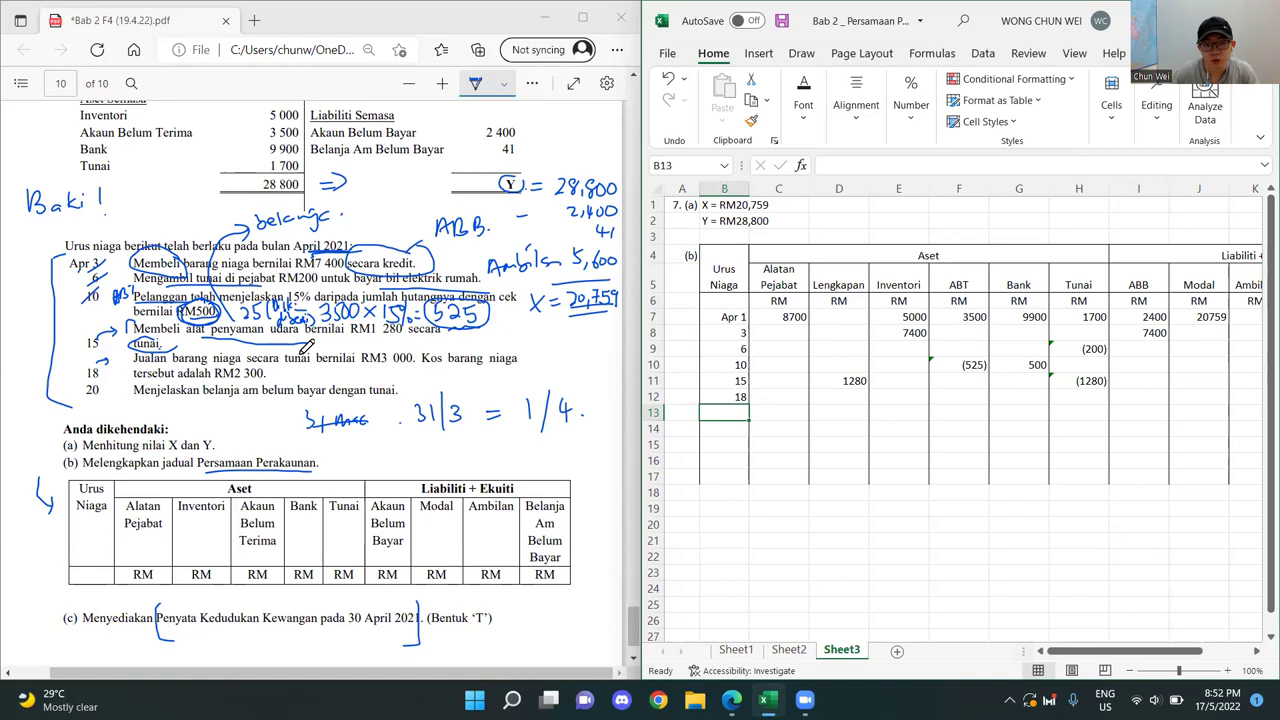
{"action": "left_click_drag", "start_coordinate": [362, 366], "coordinate": [416, 366]}
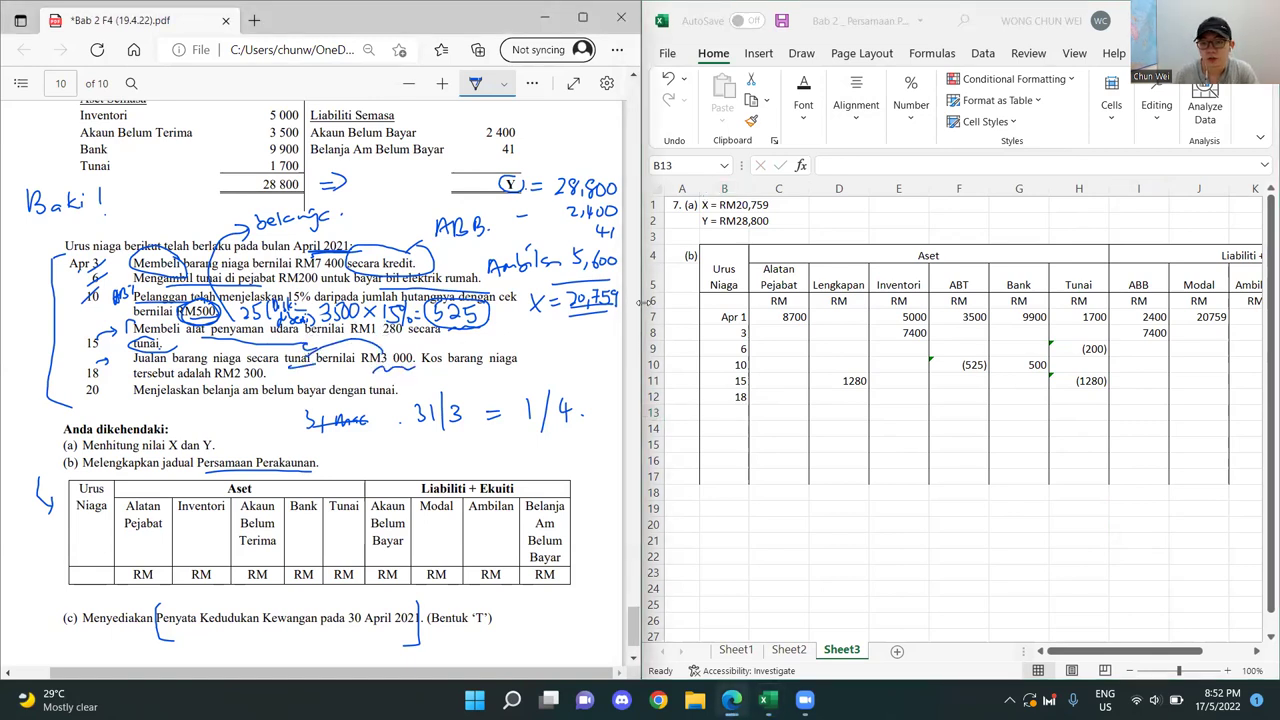
{"action": "left_click", "coordinate": [724, 412]}
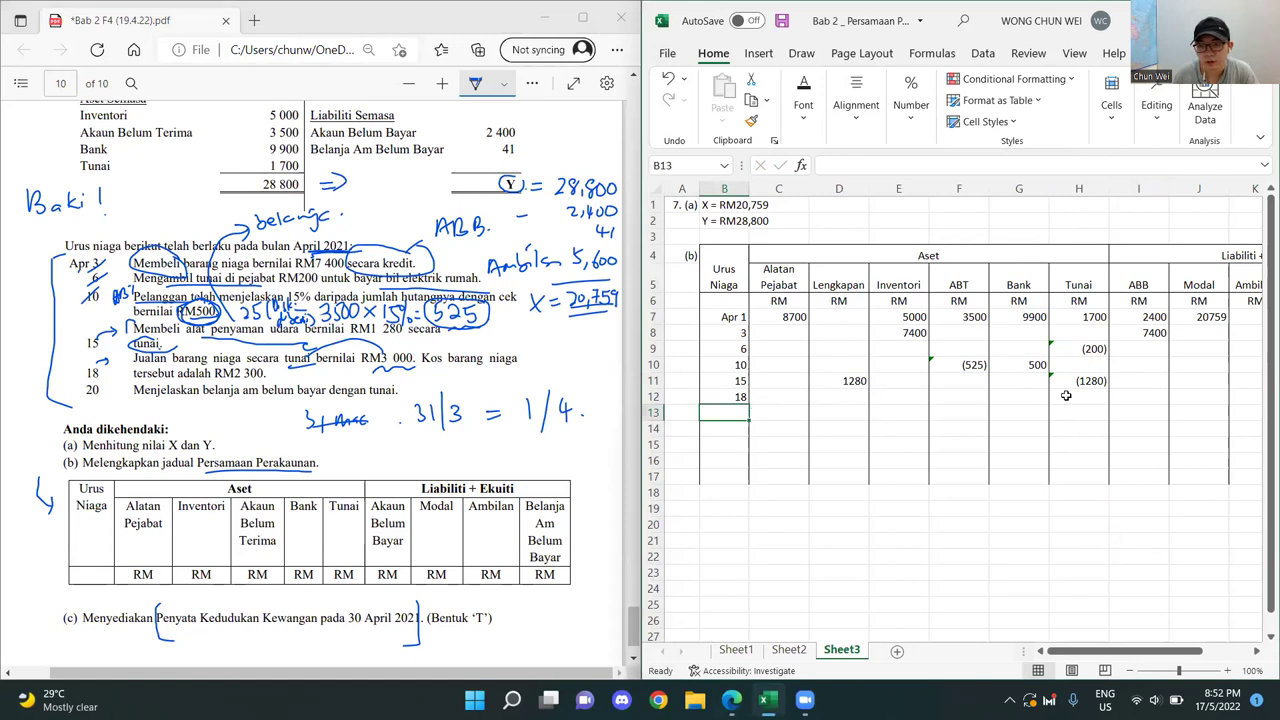
{"action": "left_click", "coordinate": [1082, 398]}
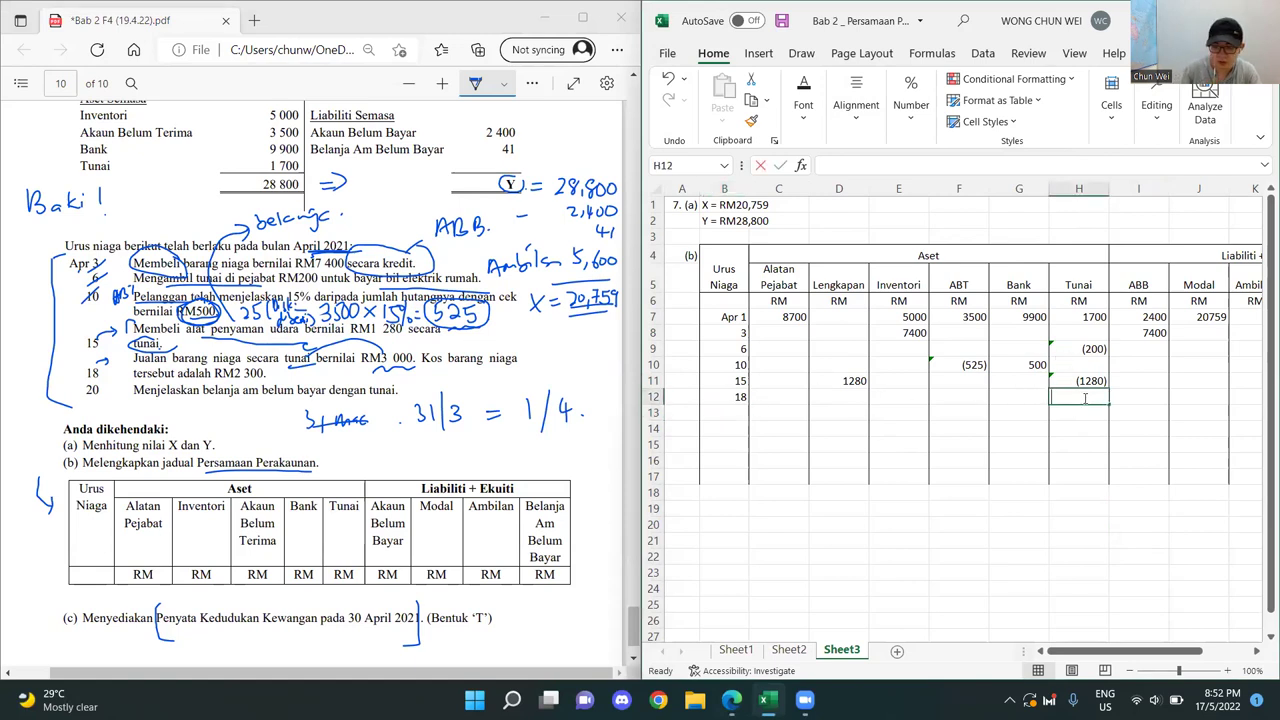
{"action": "type", "text": "3000"}
{"action": "key", "text": "Return"}
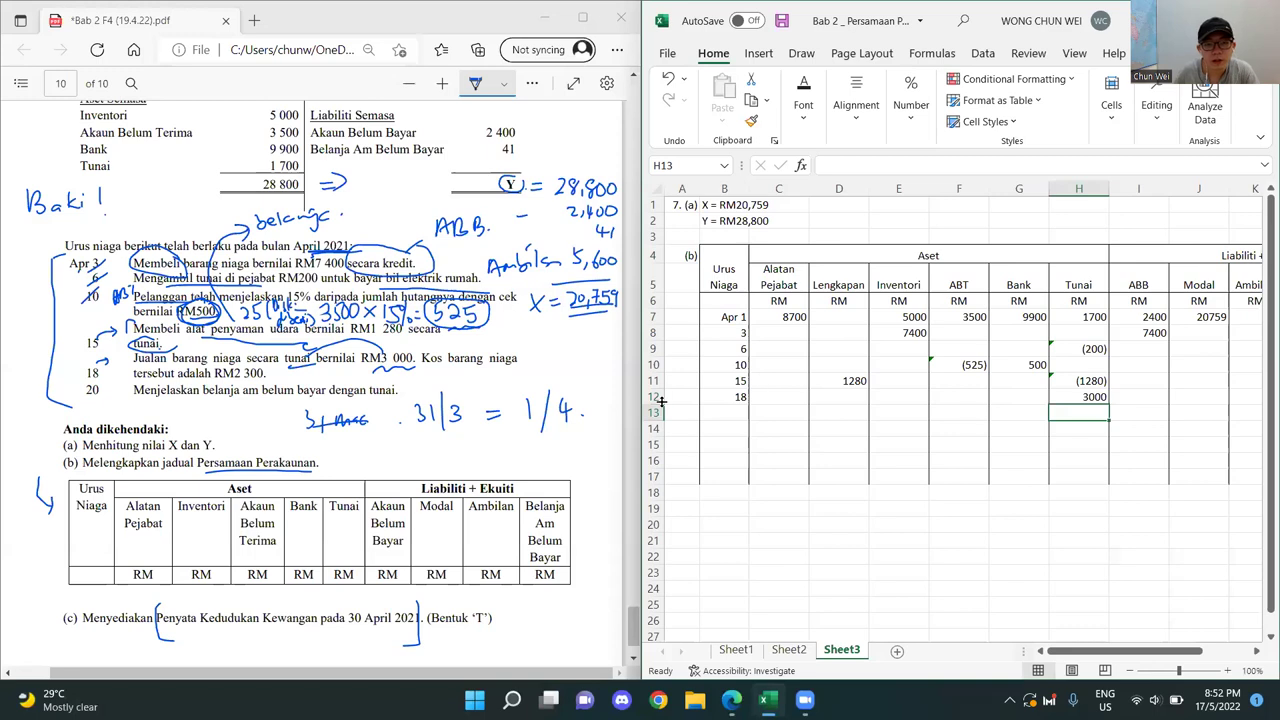
- In the PDF's 18 April transaction, underline "Kos barang niaga", circle "RM2 300", and write "inv." beside it
{"action": "left_click", "coordinate": [440, 360]}
{"action": "left_click_drag", "start_coordinate": [440, 365], "coordinate": [520, 365]}
{"action": "mouse_move", "coordinate": [243, 371]}
{"action": "left_mouse_down"}
{"action": "mouse_move", "coordinate": [230, 374]}
{"action": "mouse_move", "coordinate": [275, 362]}
{"action": "mouse_move", "coordinate": [215, 368]}
{"action": "mouse_move", "coordinate": [289, 366]}
{"action": "mouse_move", "coordinate": [212, 368]}
{"action": "mouse_move", "coordinate": [352, 377]}
{"action": "left_mouse_up"}
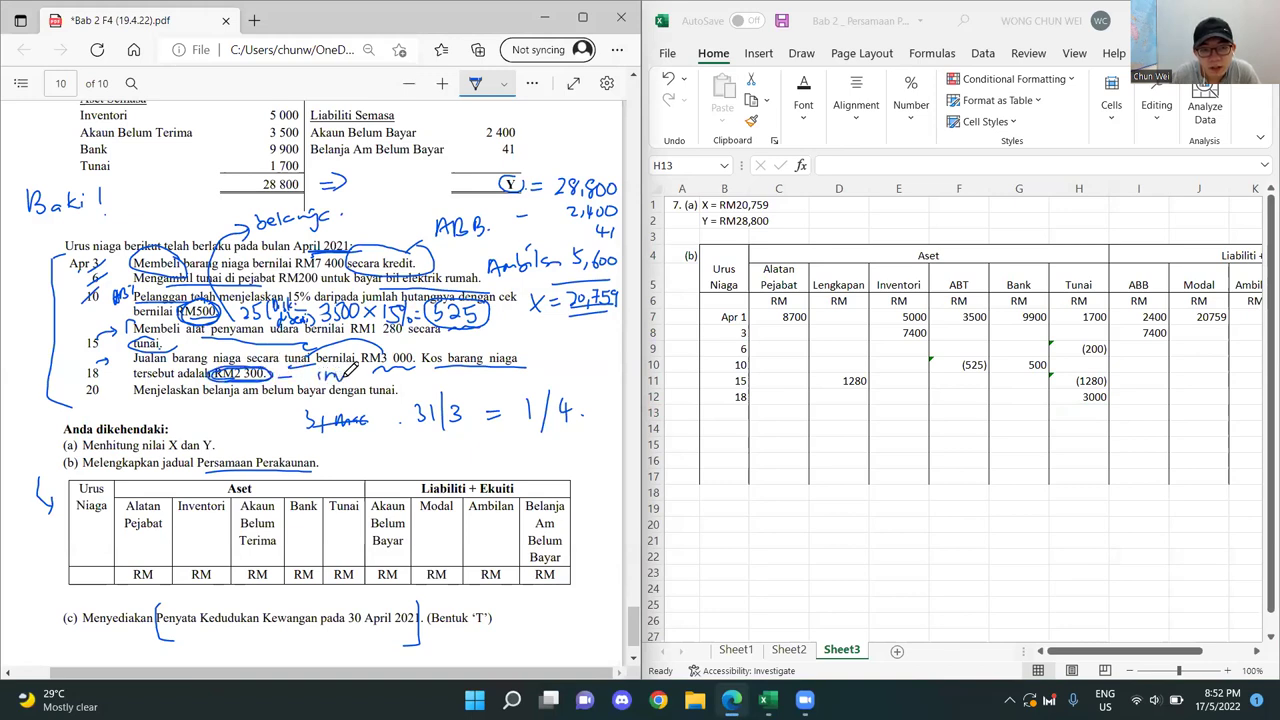
- Record (2300), right-aligned, under Inventori in the Excel row for date 18
{"action": "left_click", "coordinate": [1079, 412]}
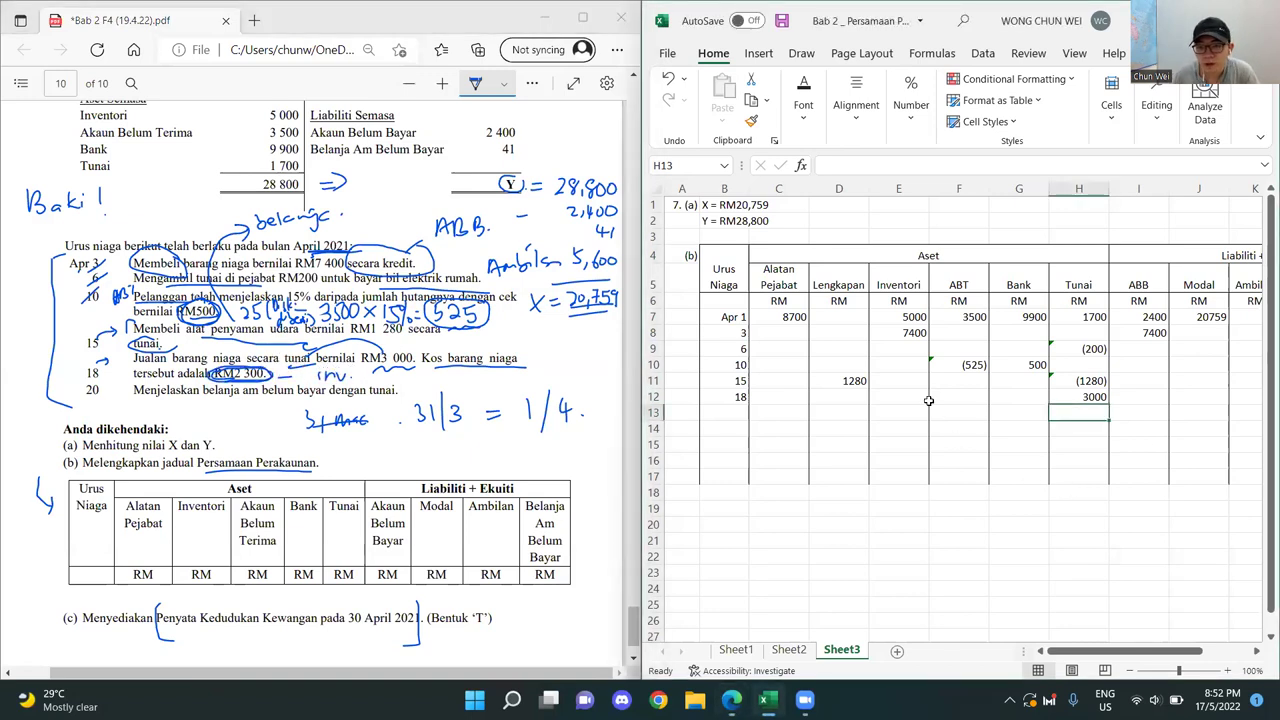
{"action": "left_click", "coordinate": [898, 397]}
{"action": "type", "text": "'(2300"}
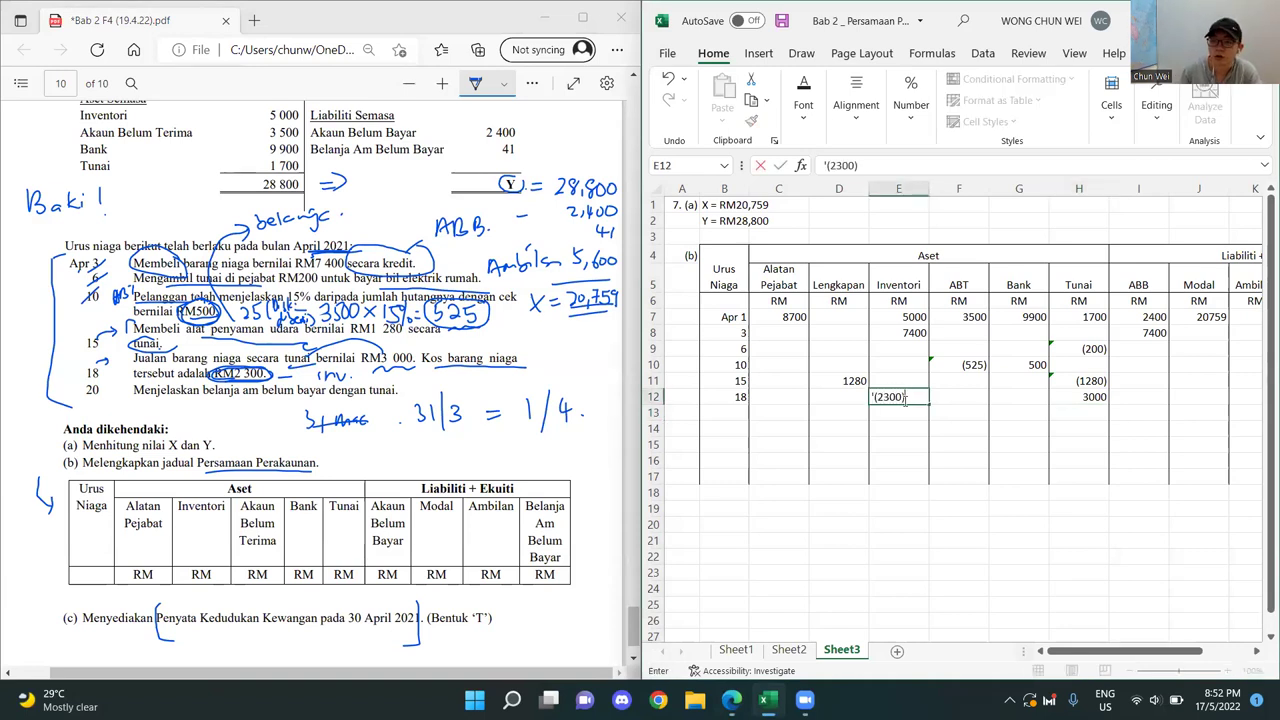
{"action": "key", "text": "Return"}
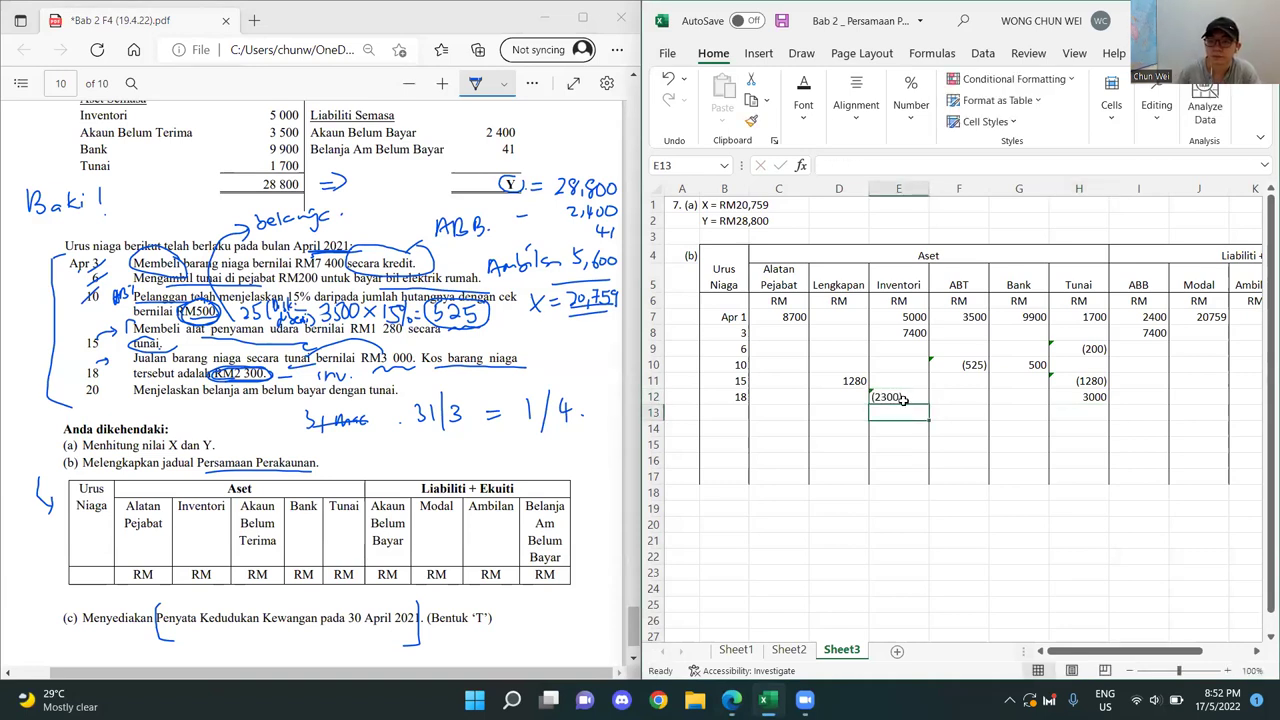
{"action": "left_click", "coordinate": [924, 396]}
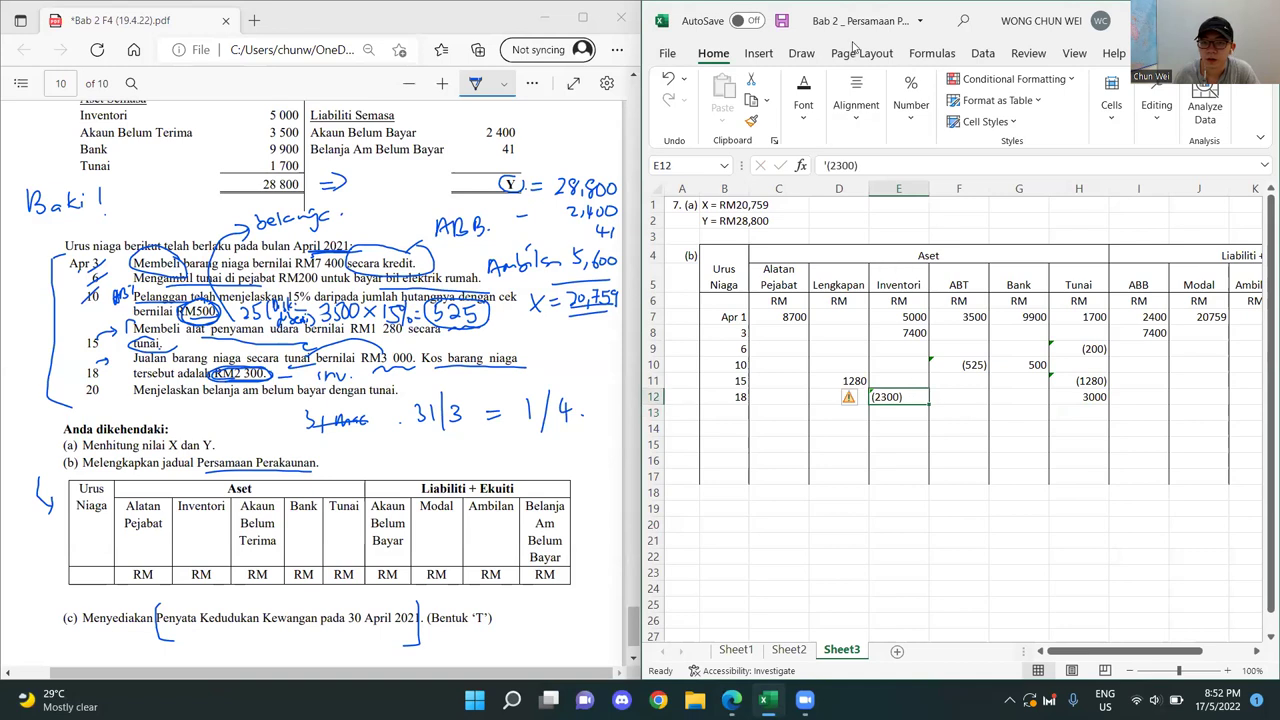
{"action": "left_click", "coordinate": [856, 108]}
{"action": "left_click", "coordinate": [886, 192]}
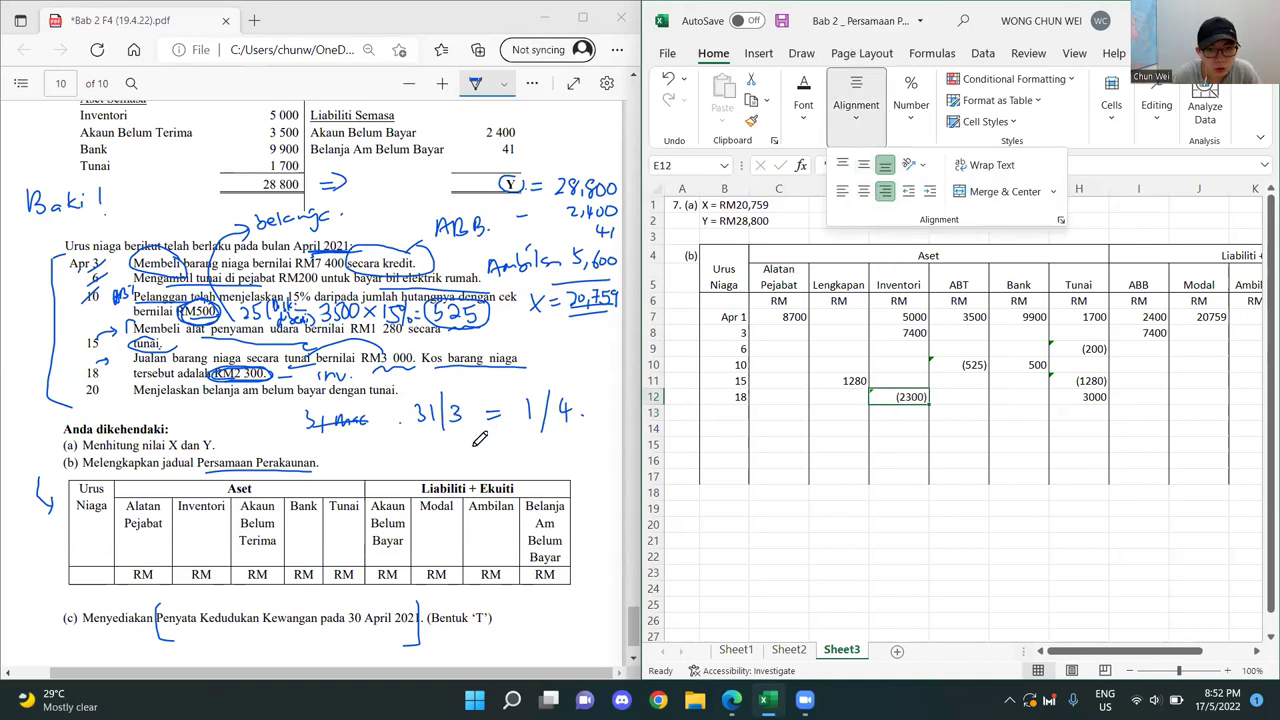
- Handwrite the calculation 3,000 − 2,300 = 700 in the PDF, circle the 700, and label it "untung" with an arrow
{"action": "left_click", "coordinate": [482, 436]}
{"action": "left_click_drag", "start_coordinate": [480, 440], "coordinate": [521, 433]}
{"action": "mouse_move", "coordinate": [466, 465]}
{"action": "left_mouse_down"}
{"action": "mouse_move", "coordinate": [575, 458]}
{"action": "mouse_move", "coordinate": [540, 490]}
{"action": "mouse_move", "coordinate": [578, 476]}
{"action": "mouse_move", "coordinate": [576, 452]}
{"action": "mouse_move", "coordinate": [586, 510]}
{"action": "mouse_move", "coordinate": [612, 506]}
{"action": "mouse_move", "coordinate": [623, 472]}
{"action": "left_mouse_up"}
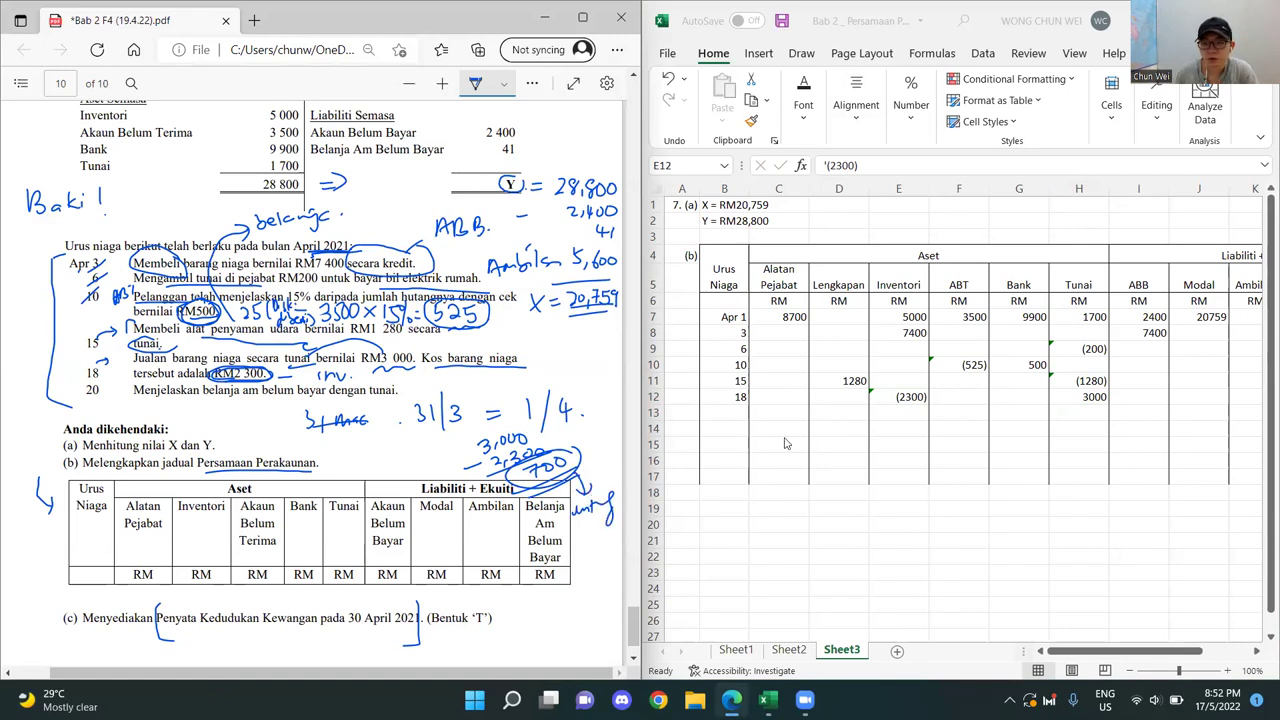
- Record 700 under Untung Bersih in the Excel row for date 18
{"action": "left_click", "coordinate": [658, 396]}
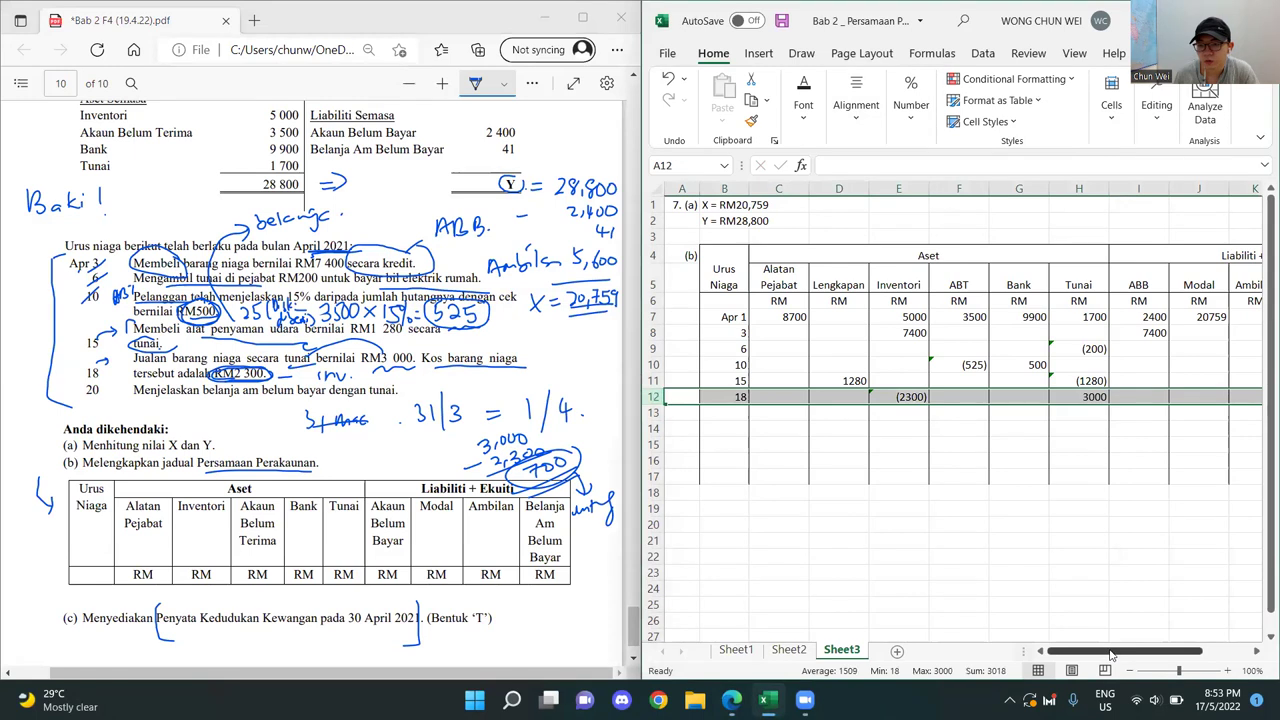
{"action": "left_click_drag", "start_coordinate": [1112, 654], "coordinate": [1160, 654]}
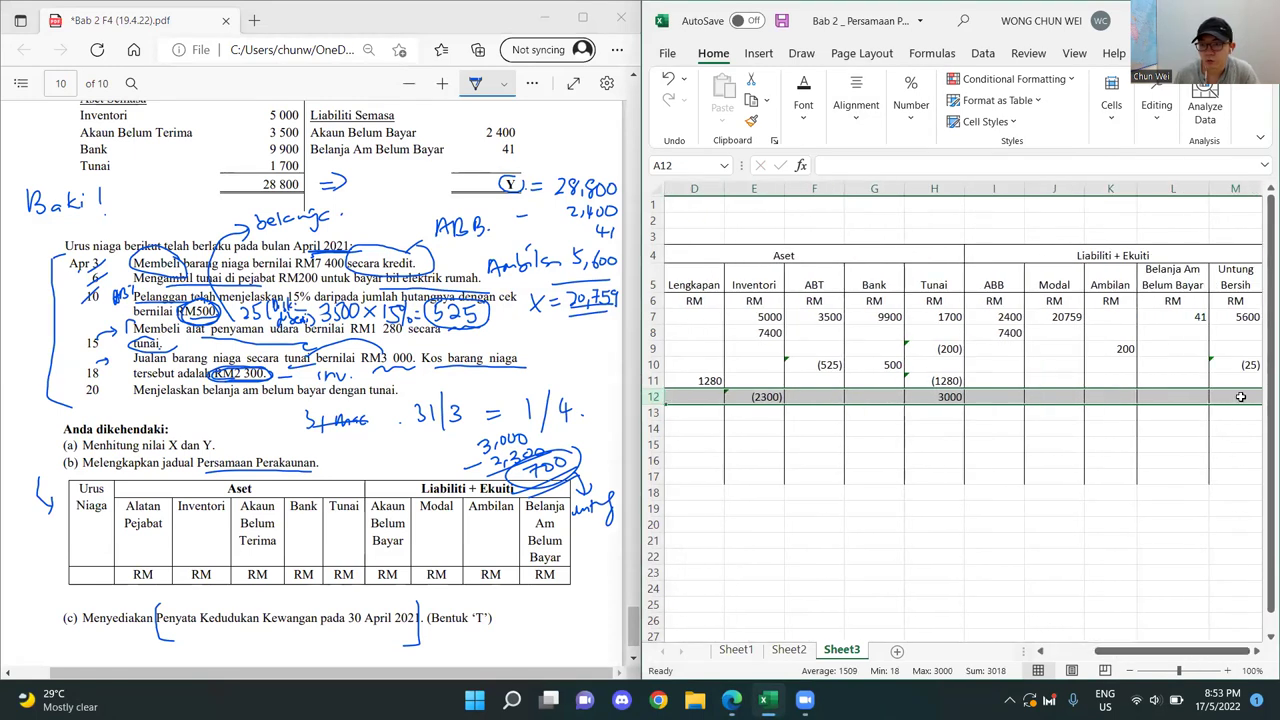
{"action": "left_click", "coordinate": [1240, 397]}
{"action": "type", "text": "700"}
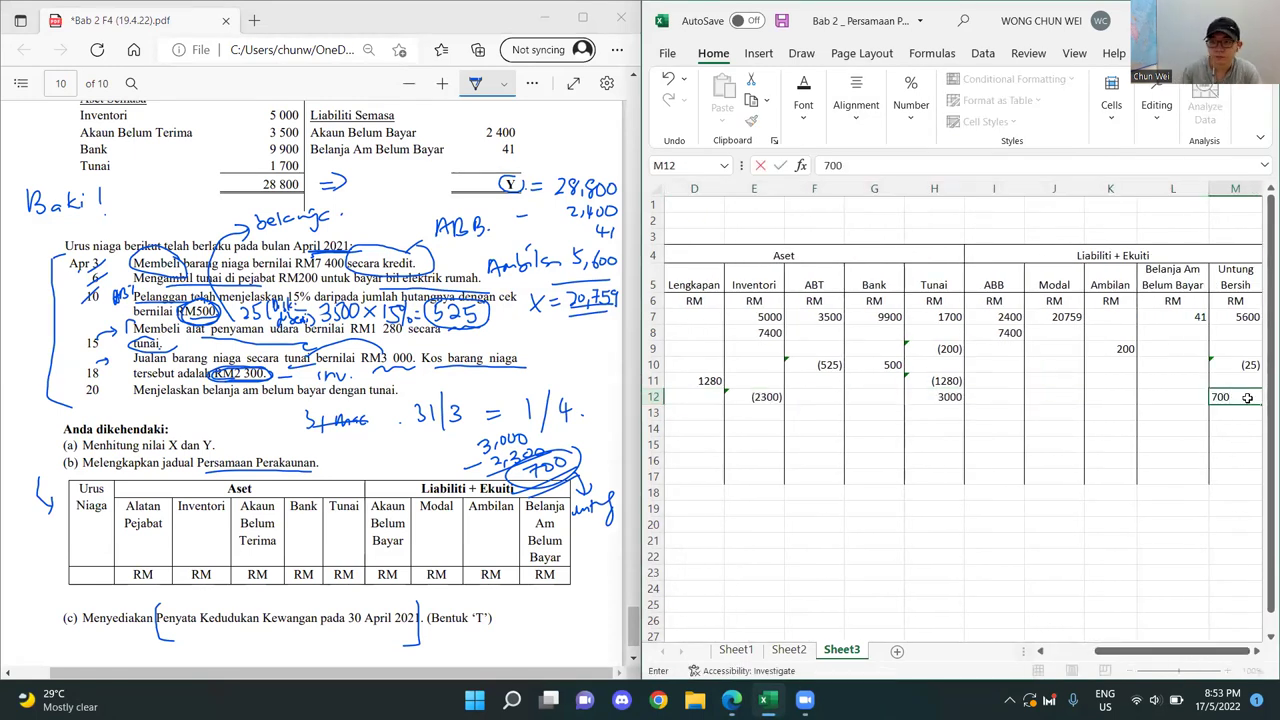
{"action": "key", "text": "Return"}
- Review the date 18 row by comparing its Inventori and Tunai entries with the Liabiliti + Ekuiti columns
{"action": "left_click", "coordinate": [930, 570]}
{"action": "left_click", "coordinate": [746, 396]}
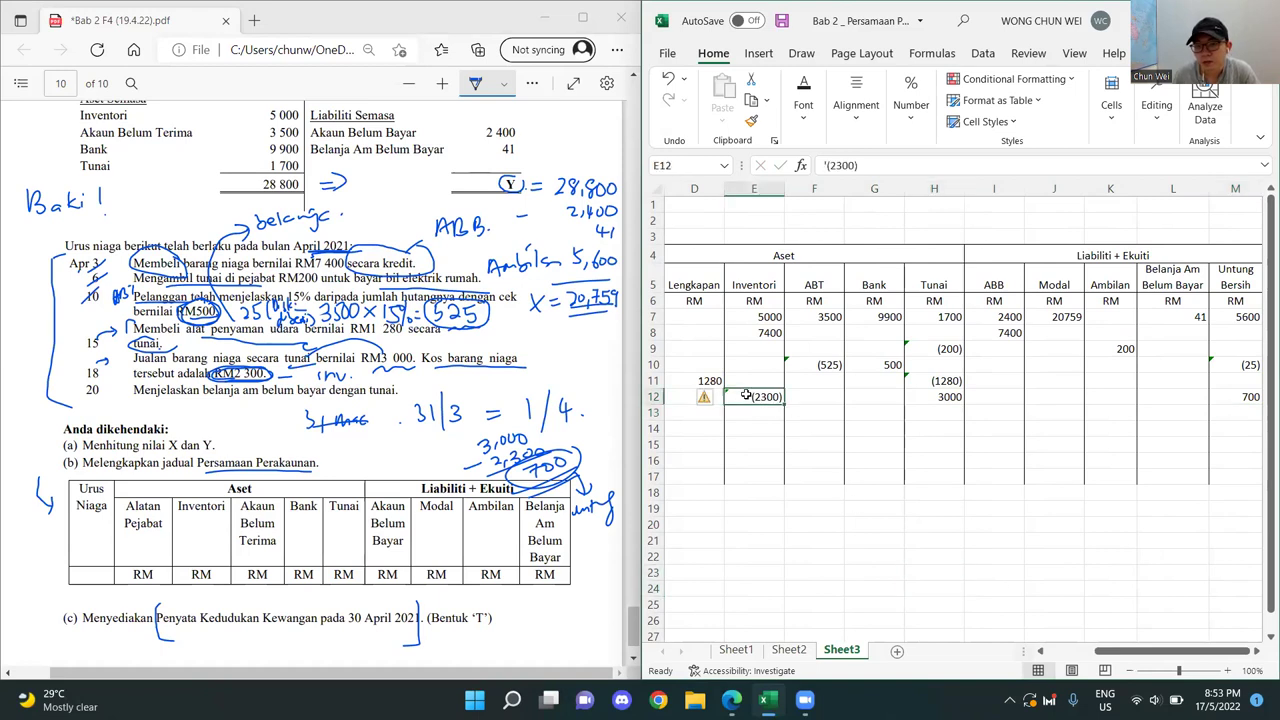
{"action": "left_click", "coordinate": [942, 397]}
{"action": "left_click", "coordinate": [939, 544]}
{"action": "left_click_drag", "start_coordinate": [1112, 256], "coordinate": [1127, 503]}
{"action": "left_click", "coordinate": [1000, 396]}
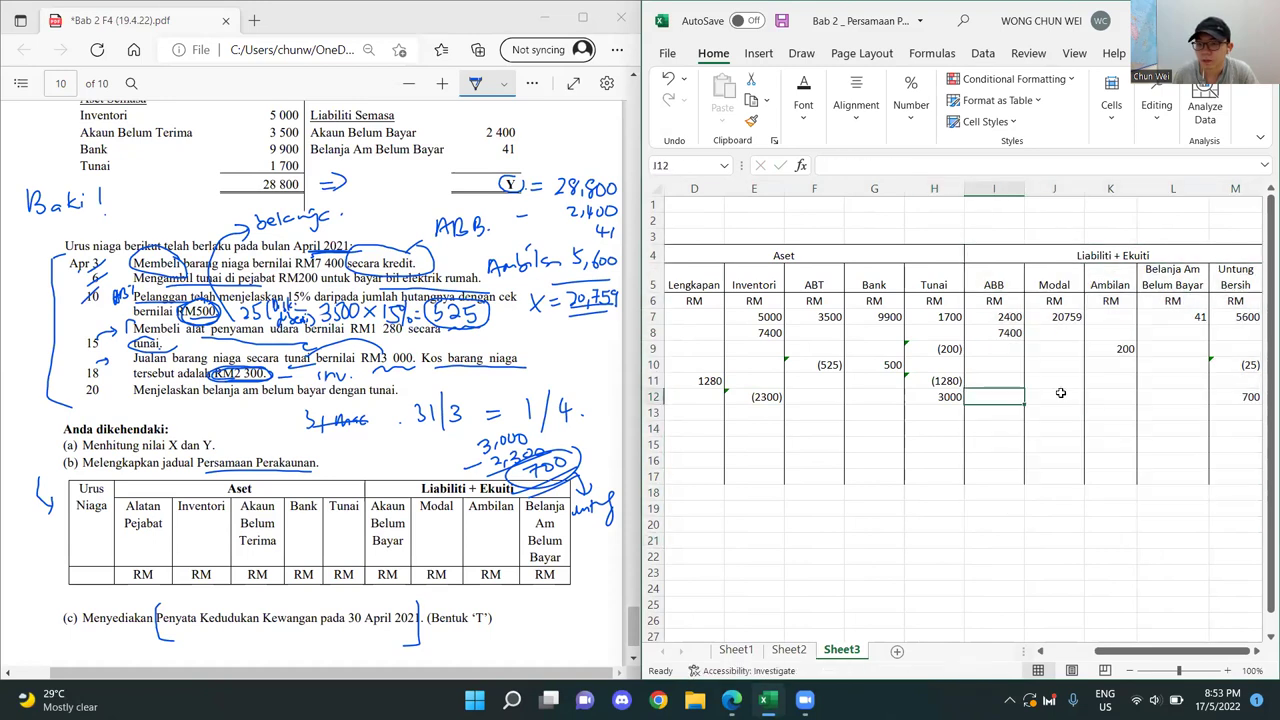
{"action": "left_click_drag", "start_coordinate": [1060, 393], "coordinate": [1235, 397]}
- Enter date 20 in the next Urus Niaga row and underline "belanja am belum bayar" in the PDF's 20 April transaction
{"action": "left_click_drag", "start_coordinate": [1094, 651], "coordinate": [1050, 654]}
{"action": "left_click", "coordinate": [734, 411]}
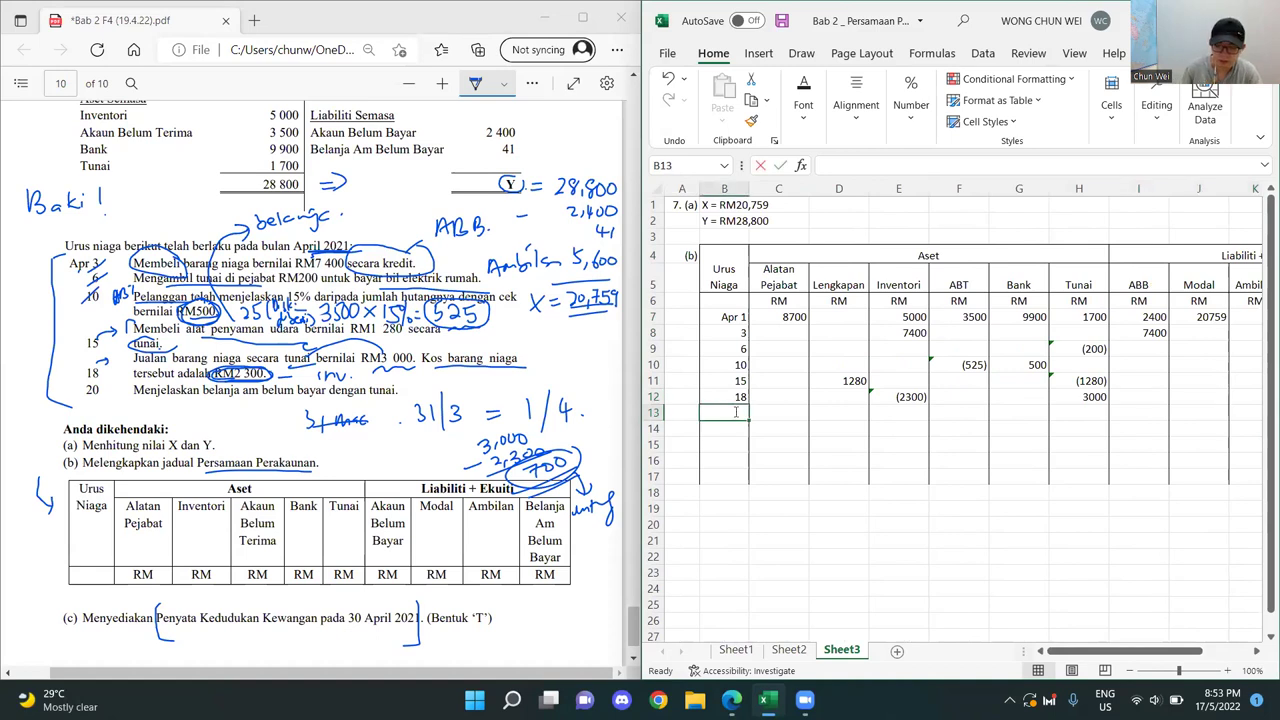
{"action": "type", "text": "20"}
{"action": "key", "text": "Return"}
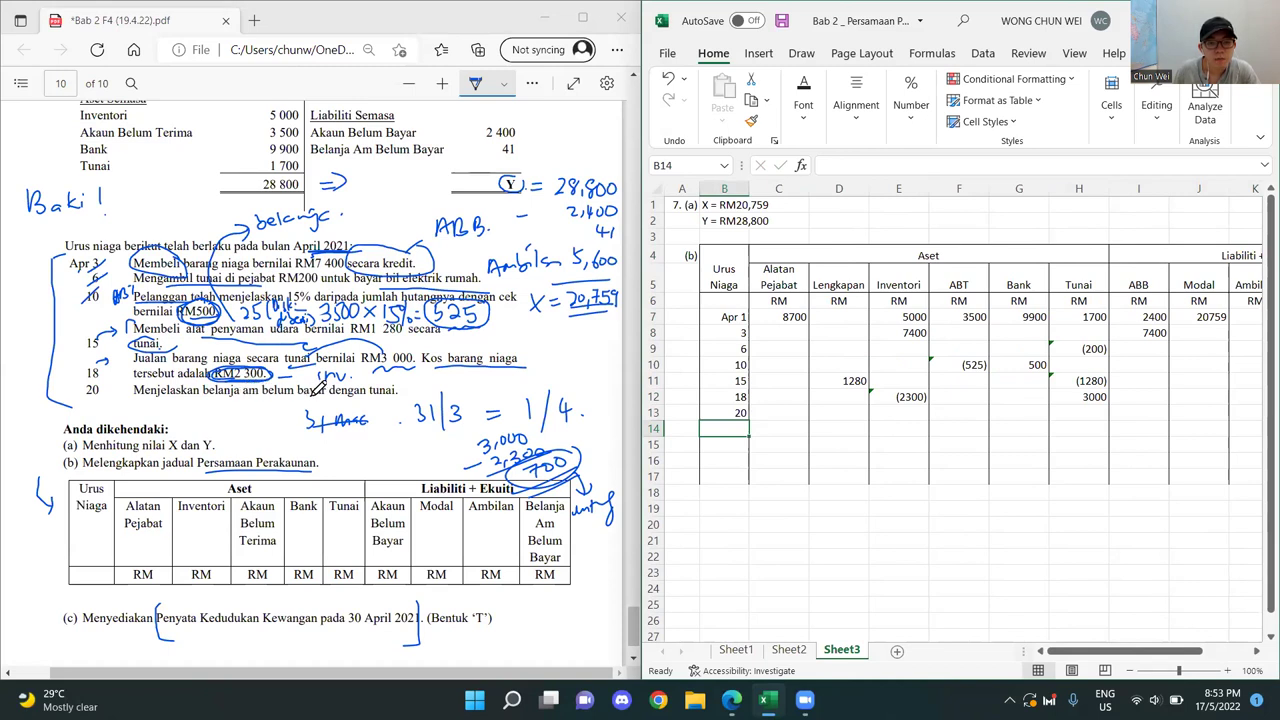
{"action": "left_click", "coordinate": [218, 390]}
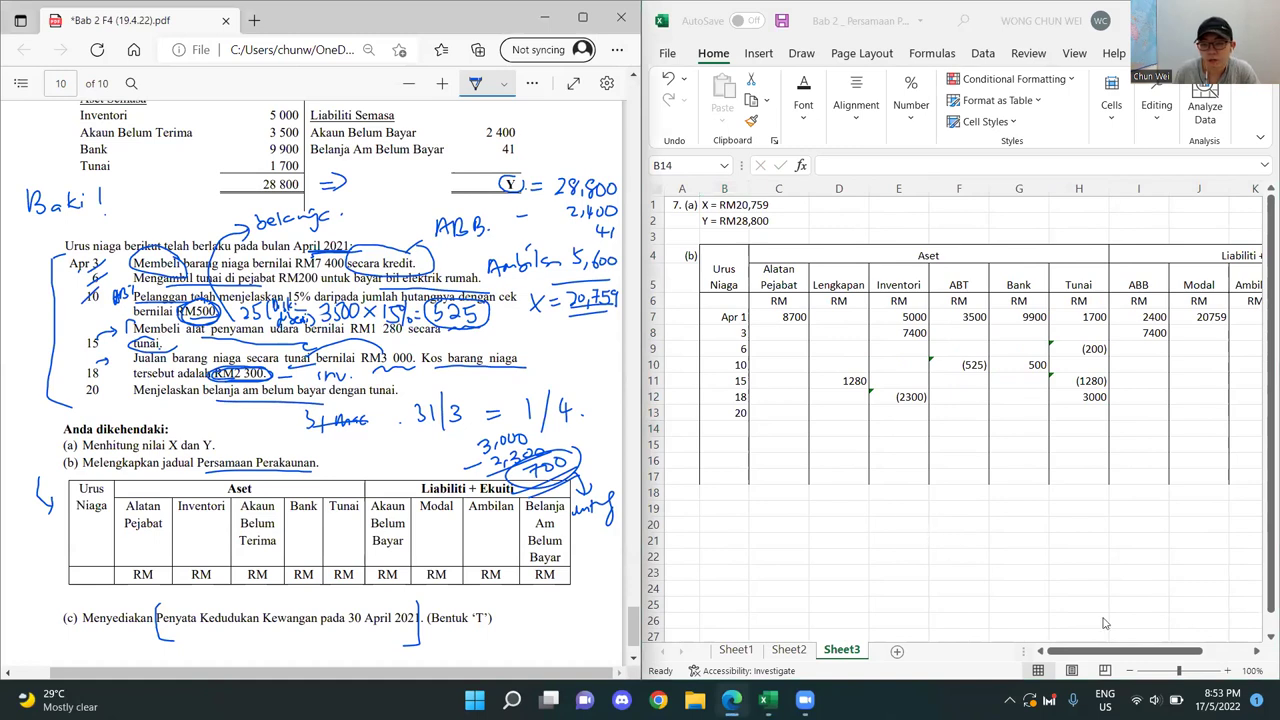
- Record (41) under Belanja Am Belum Bayar in the date 20 row and align it to the right of the cell
{"action": "left_click", "coordinate": [1118, 653]}
{"action": "left_click_drag", "start_coordinate": [1196, 658], "coordinate": [1246, 658]}
{"action": "mouse_move", "coordinate": [1198, 318]}
{"action": "left_mouse_down"}
{"action": "mouse_move", "coordinate": [1190, 462]}
{"action": "mouse_move", "coordinate": [1182, 315]}
{"action": "left_mouse_up"}
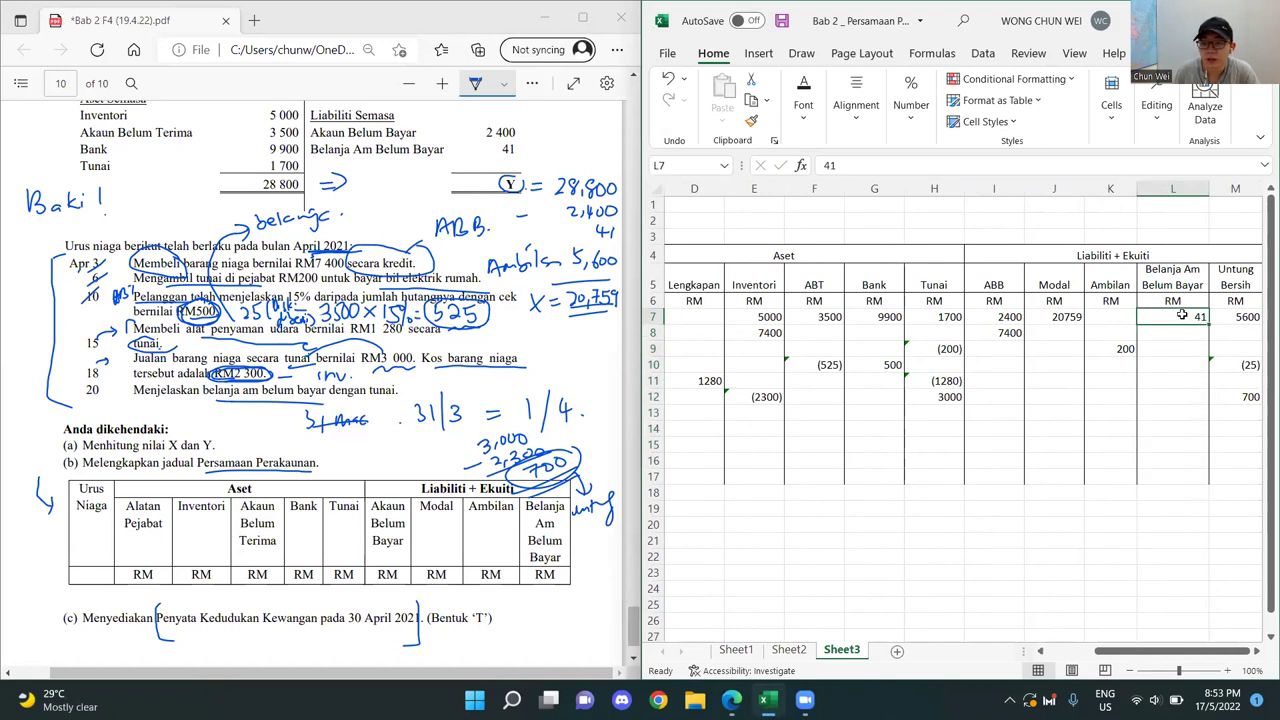
{"action": "left_click", "coordinate": [1171, 414]}
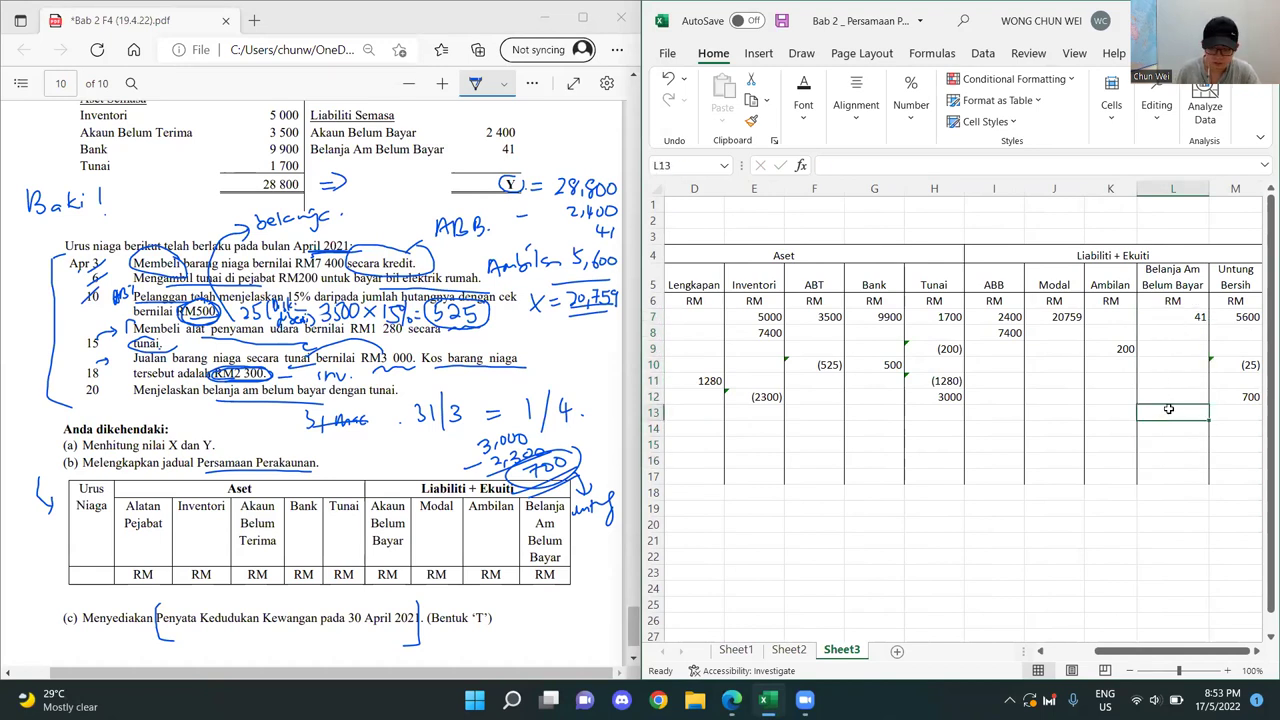
{"action": "type", "text": "'(41"}
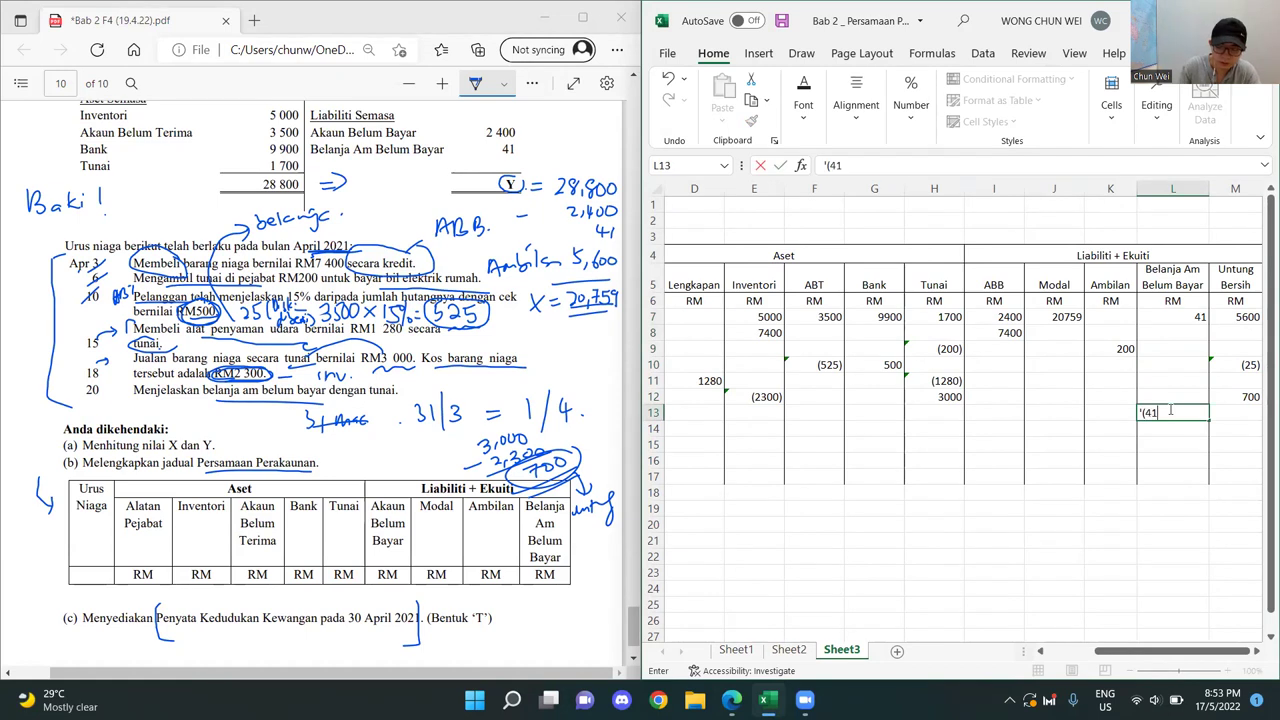
{"action": "left_click", "coordinate": [1171, 412]}
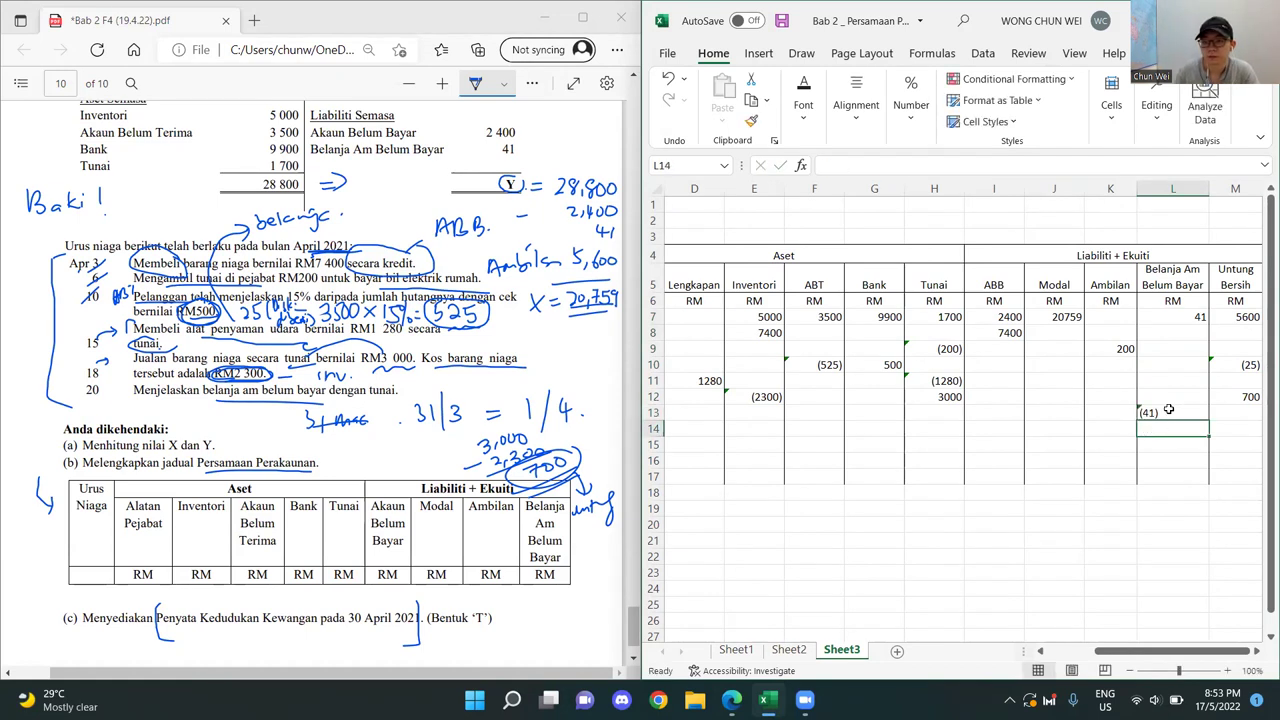
{"action": "left_click", "coordinate": [853, 118]}
{"action": "left_click", "coordinate": [884, 191]}
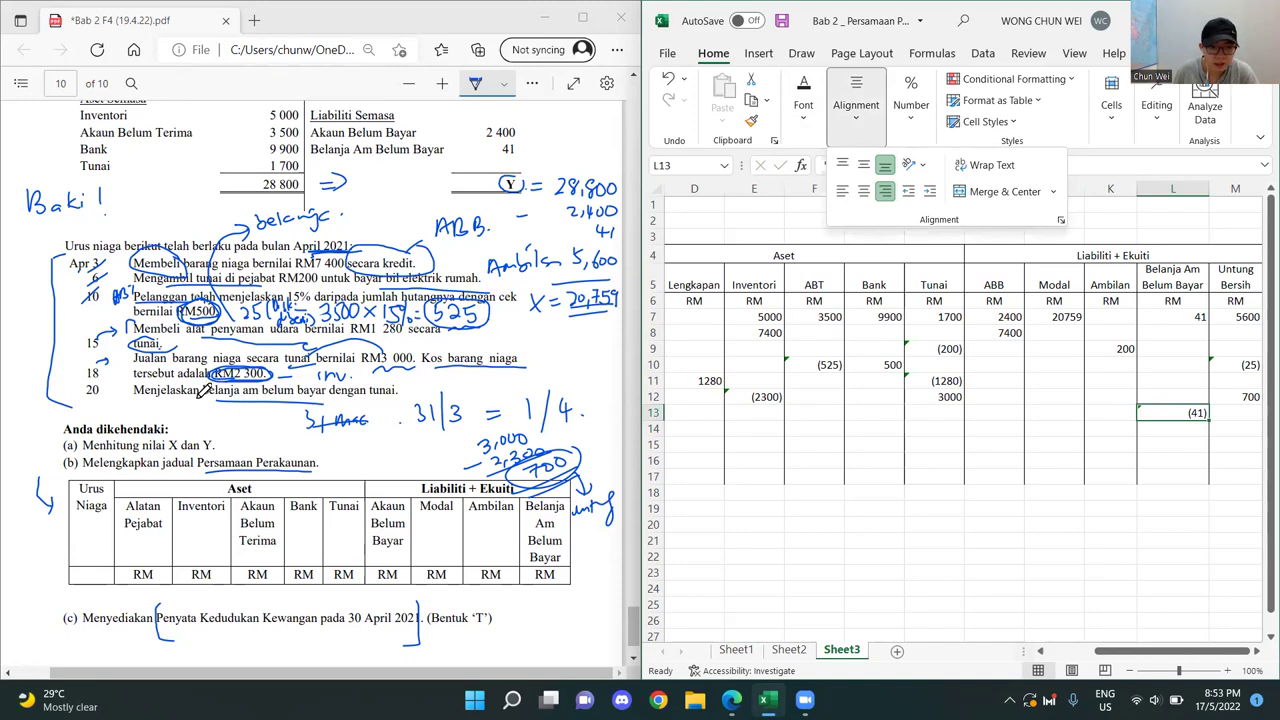
- Review the Belanja Am Belum Bayar column by comparing its opening balance with the date 20 entry
{"action": "left_click", "coordinate": [1108, 494]}
{"action": "left_click_drag", "start_coordinate": [1160, 317], "coordinate": [1180, 478]}
{"action": "left_click", "coordinate": [1213, 345]}
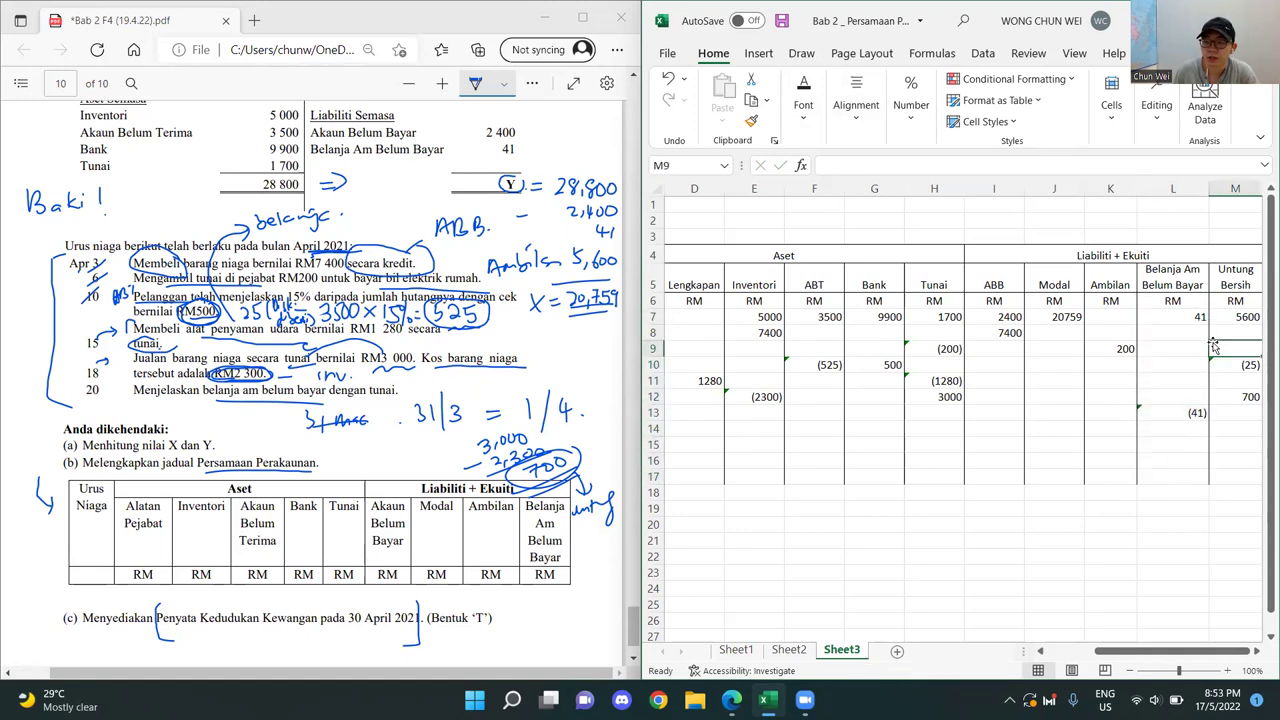
{"action": "left_click_drag", "start_coordinate": [1172, 317], "coordinate": [1172, 404]}
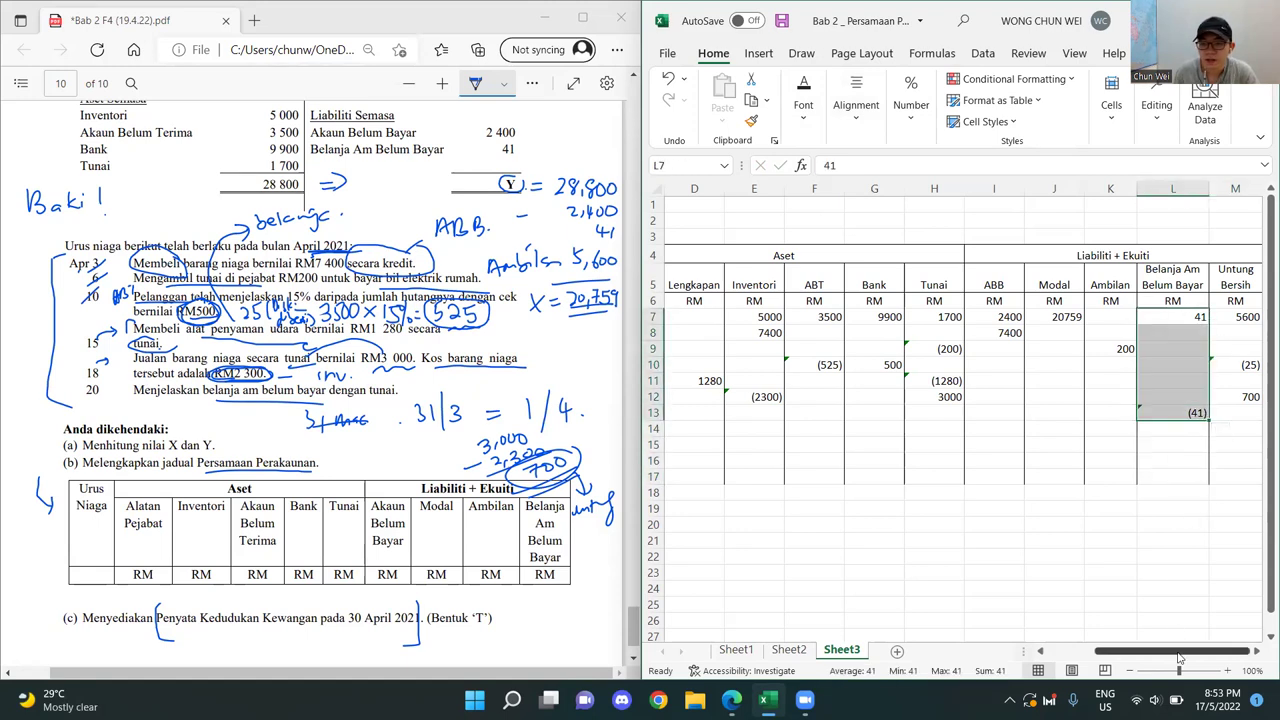
- Circle "tunai" in the PDF's 20 April transaction and record (41) under Tunai in the date 20 row
{"action": "left_click_drag", "start_coordinate": [1176, 650], "coordinate": [1150, 650]}
{"action": "left_click_drag", "start_coordinate": [345, 385], "coordinate": [440, 425]}
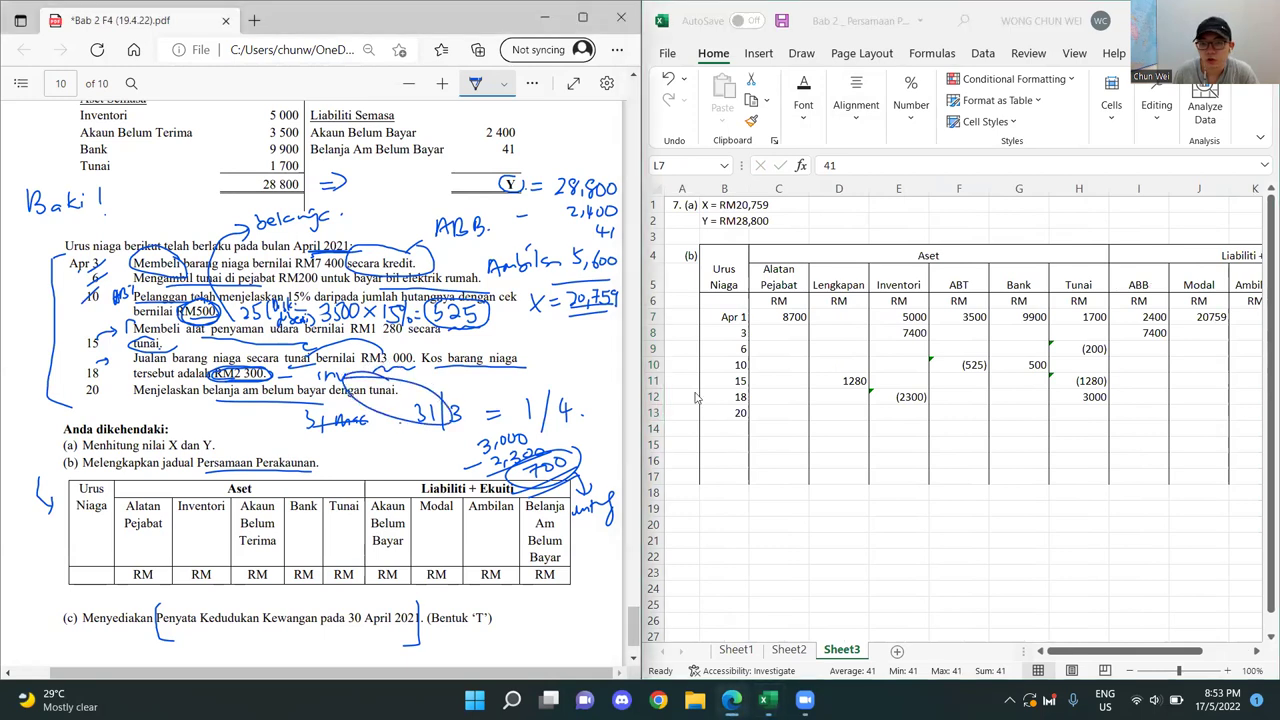
{"action": "left_click", "coordinate": [1082, 425]}
{"action": "left_click", "coordinate": [1086, 414]}
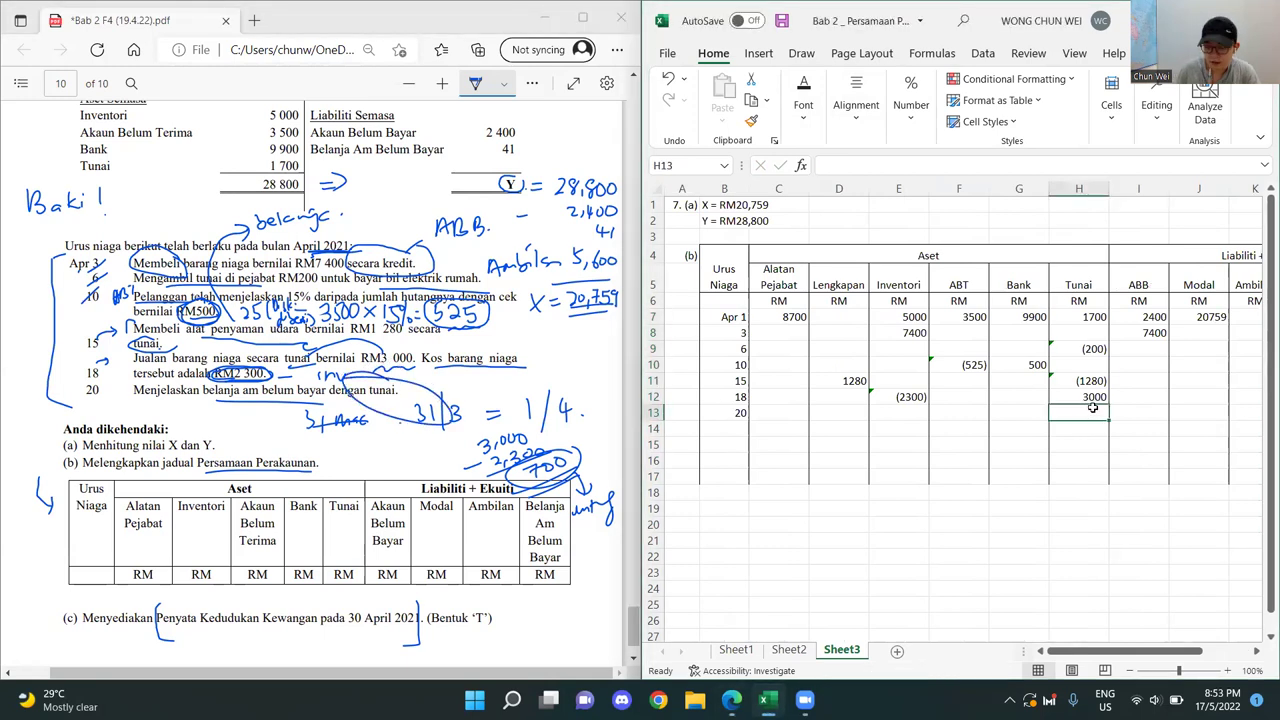
{"action": "type", "text": "'(41"}
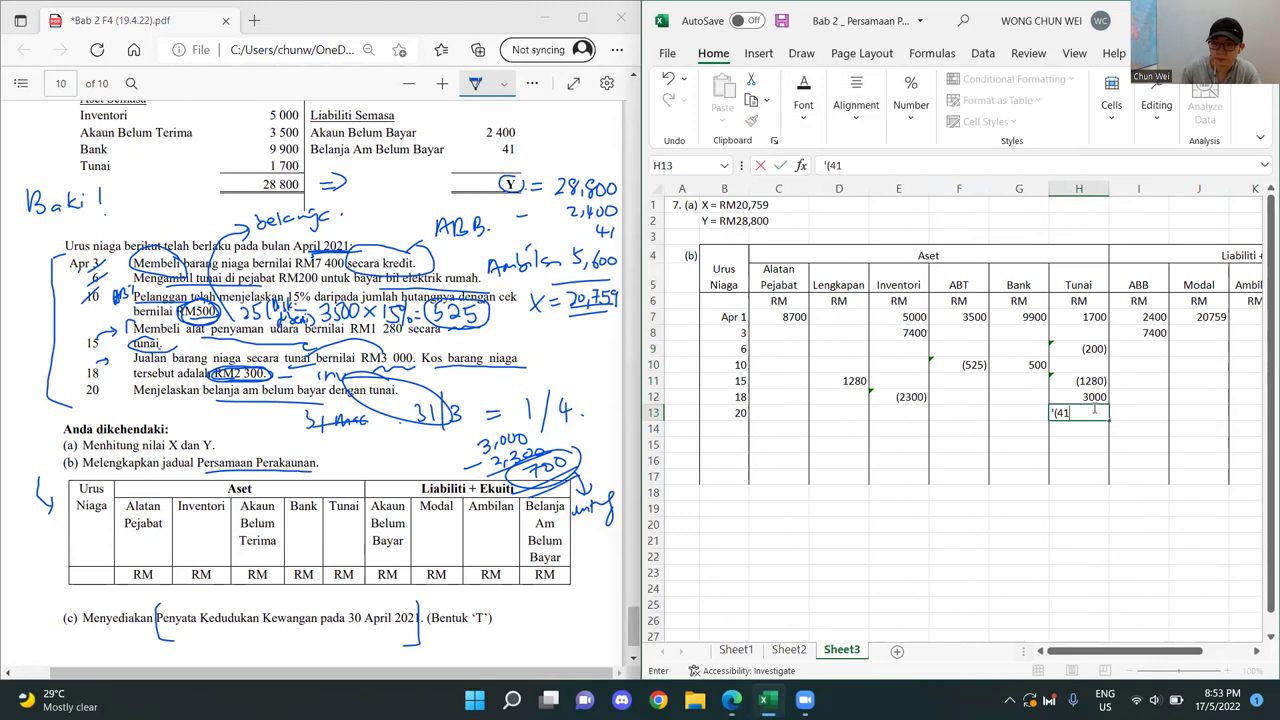
{"action": "key", "text": "Return"}
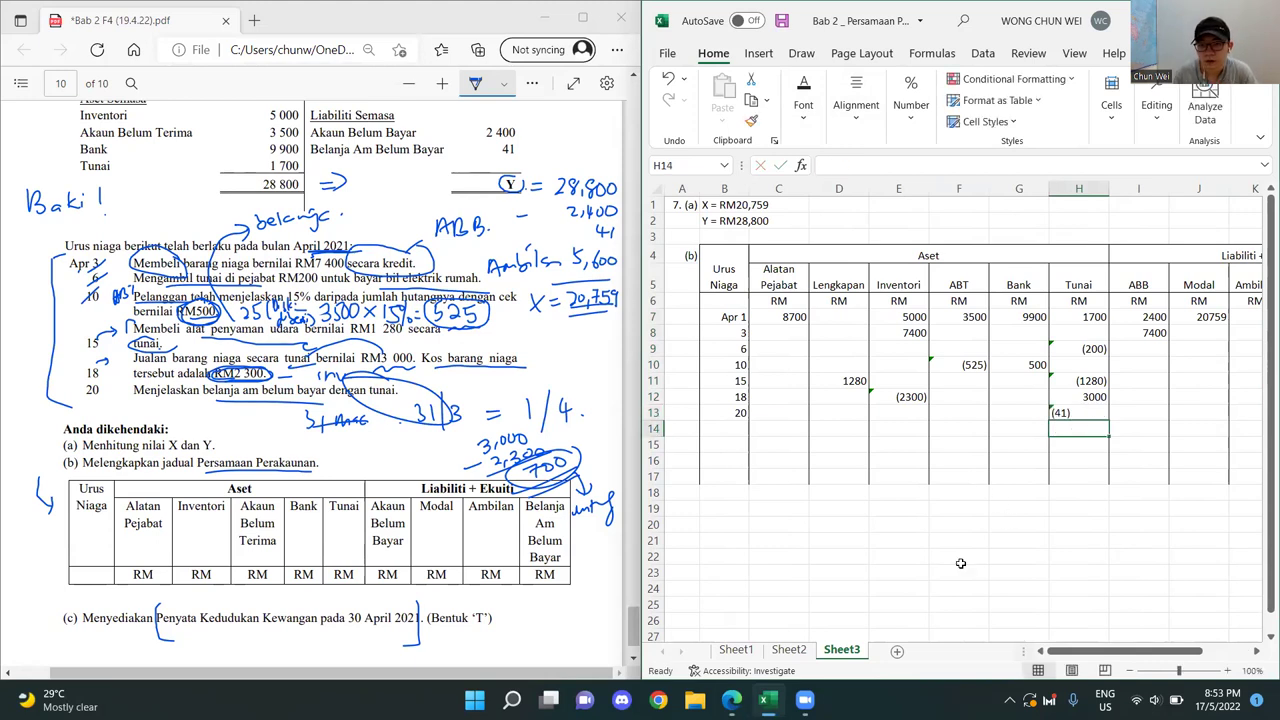
- Align the Tunai entry of the date 20 row to the right of its cell
{"action": "scroll", "coordinate": [957, 590], "scroll_direction": "down", "scroll_amount": 1, "text": "ctrl"}
{"action": "left_click_drag", "start_coordinate": [1075, 651], "coordinate": [1110, 651]}
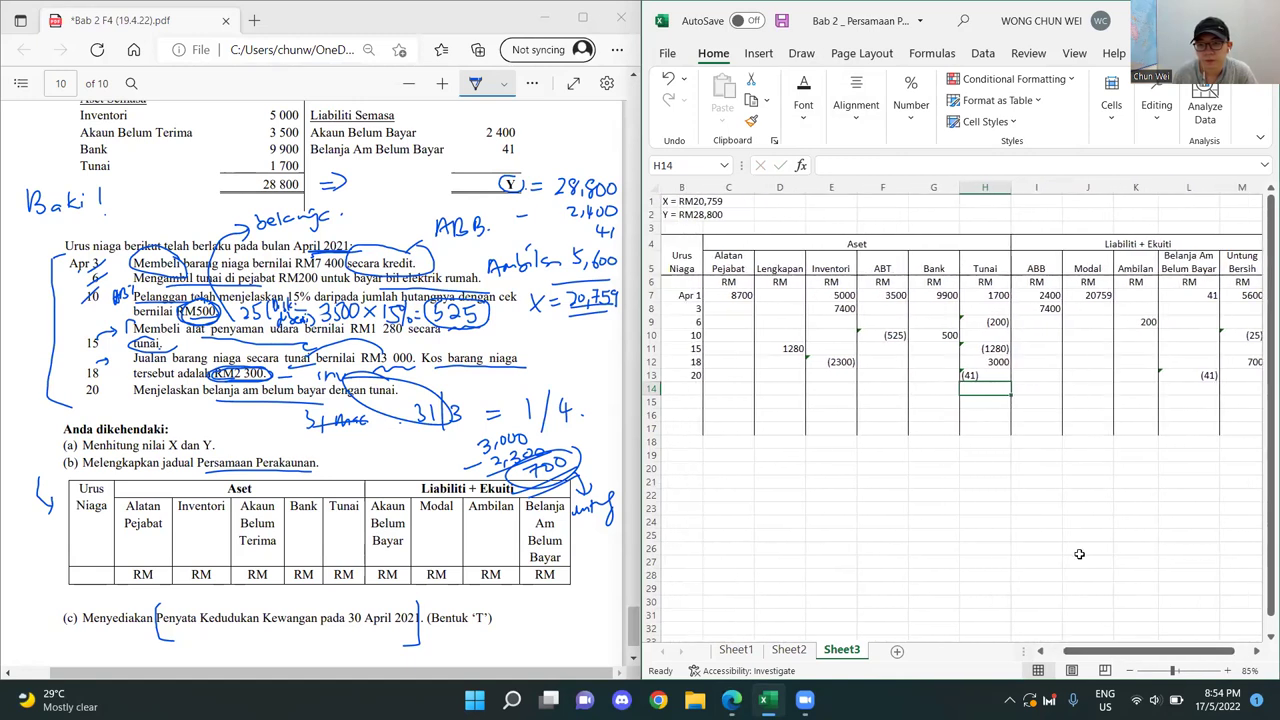
{"action": "left_click", "coordinate": [1020, 522]}
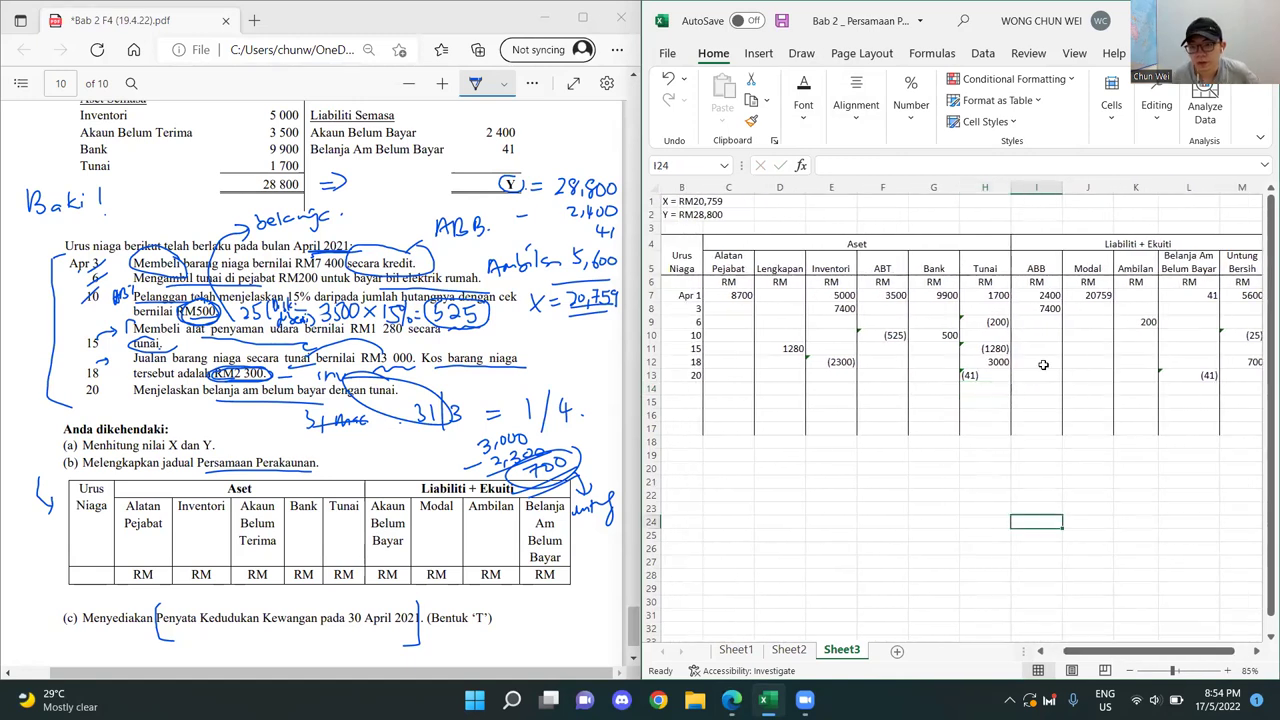
{"action": "left_click", "coordinate": [1005, 370]}
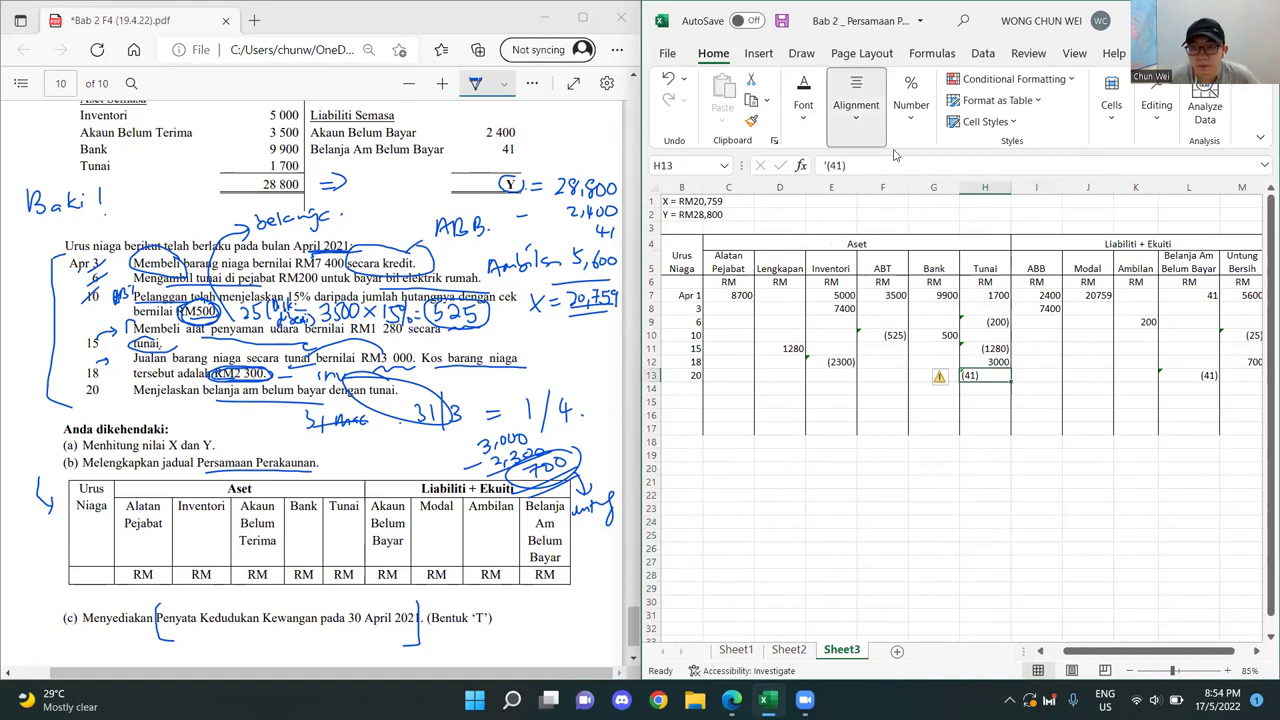
{"action": "left_click", "coordinate": [856, 108]}
{"action": "left_click", "coordinate": [884, 193]}
{"action": "left_click", "coordinate": [955, 507]}
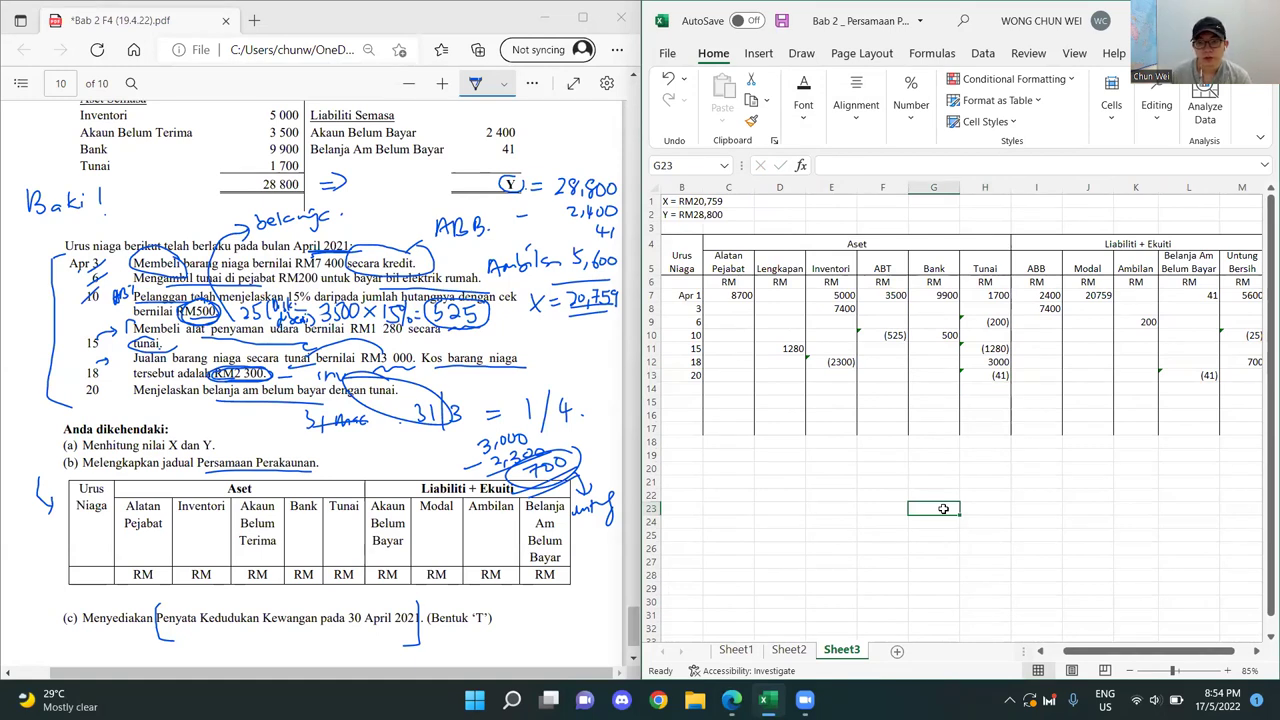
- Mark dates 18 and 20 as done in the PDF and add a bottom border across the date 20 row from Urus Niaga to Untung Bersih
{"action": "mouse_move", "coordinate": [86, 378]}
{"action": "left_mouse_down"}
{"action": "mouse_move", "coordinate": [100, 370]}
{"action": "mouse_move", "coordinate": [104, 388]}
{"action": "left_mouse_up"}
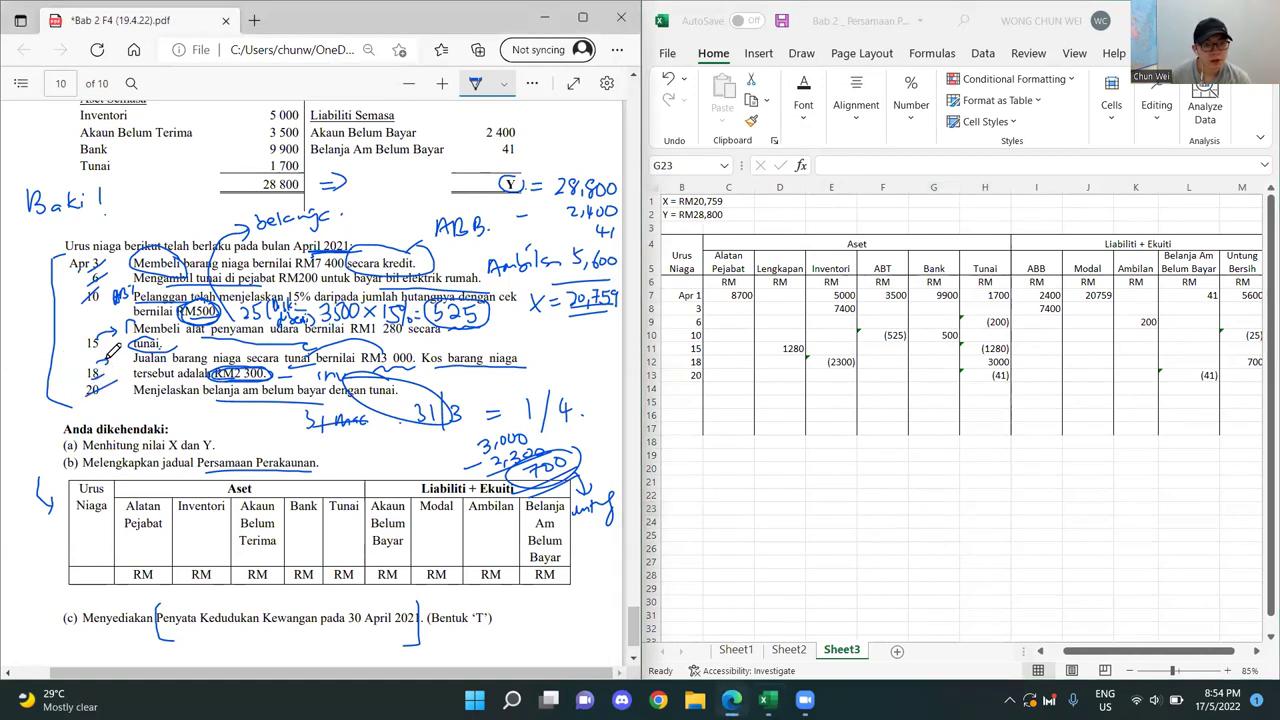
{"action": "left_click", "coordinate": [938, 482]}
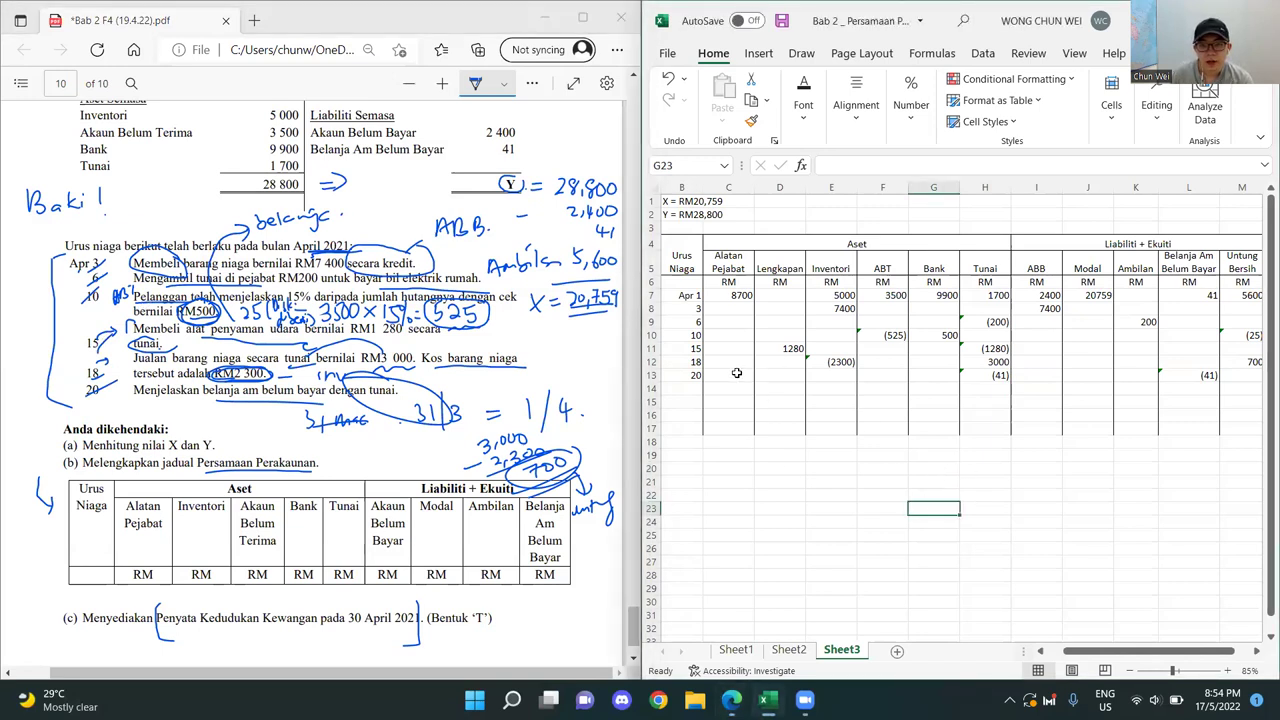
{"action": "left_click_drag", "start_coordinate": [681, 371], "coordinate": [1234, 381]}
{"action": "left_click", "coordinate": [803, 104]}
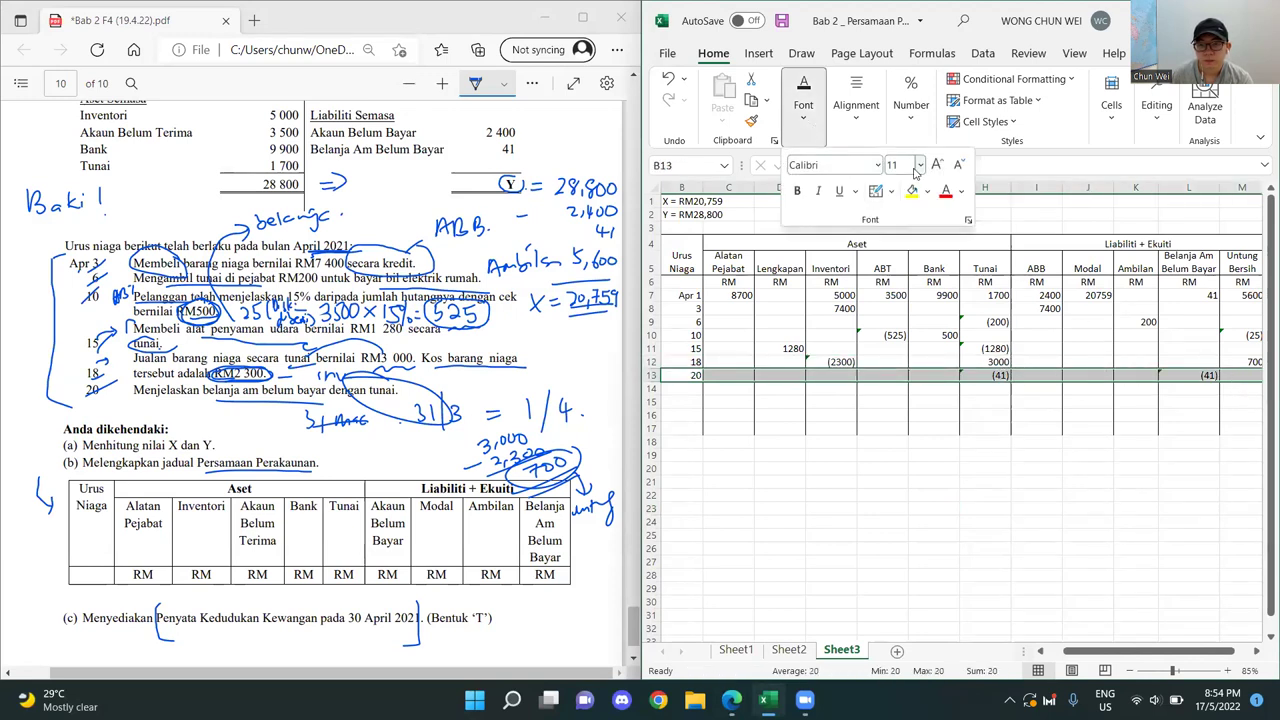
{"action": "left_click", "coordinate": [892, 191]}
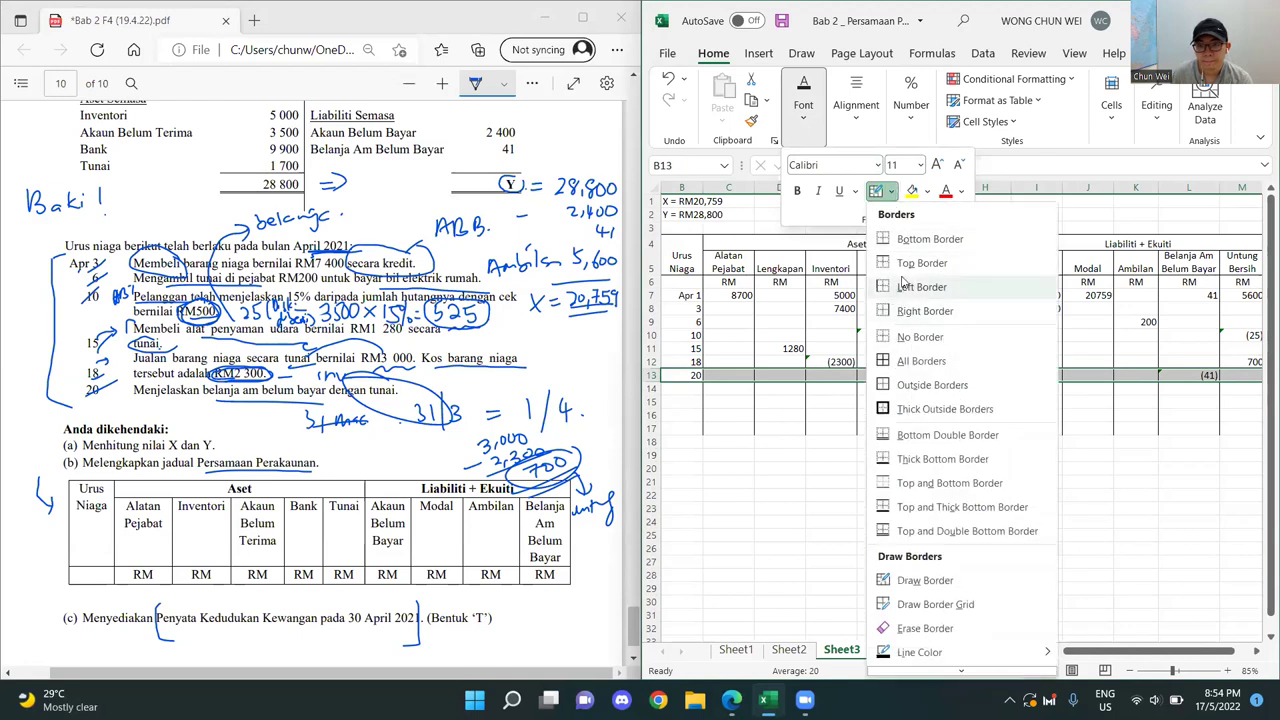
{"action": "left_click", "coordinate": [930, 239]}
{"action": "left_click", "coordinate": [724, 454]}
- Start a closing row dated 30 below the border and sum the Alatan Pejabat and Lengkapan columns in it
{"action": "double_click", "coordinate": [697, 387]}
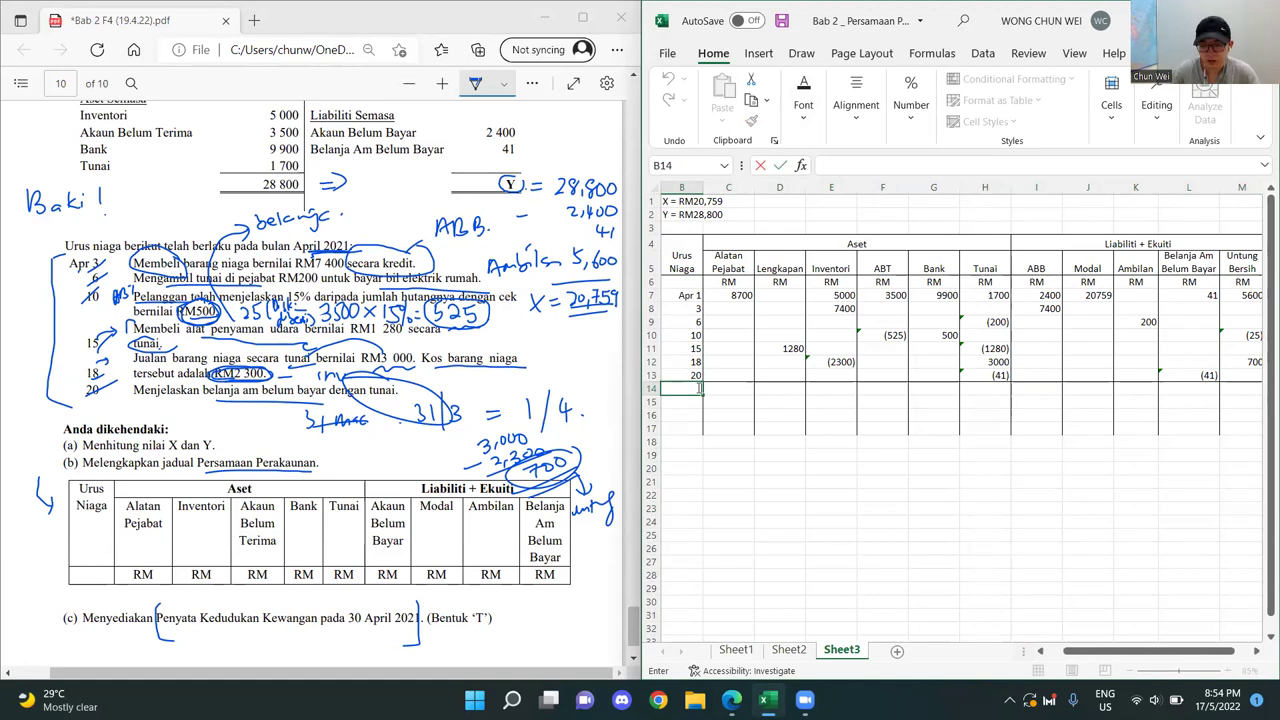
{"action": "type", "text": "30"}
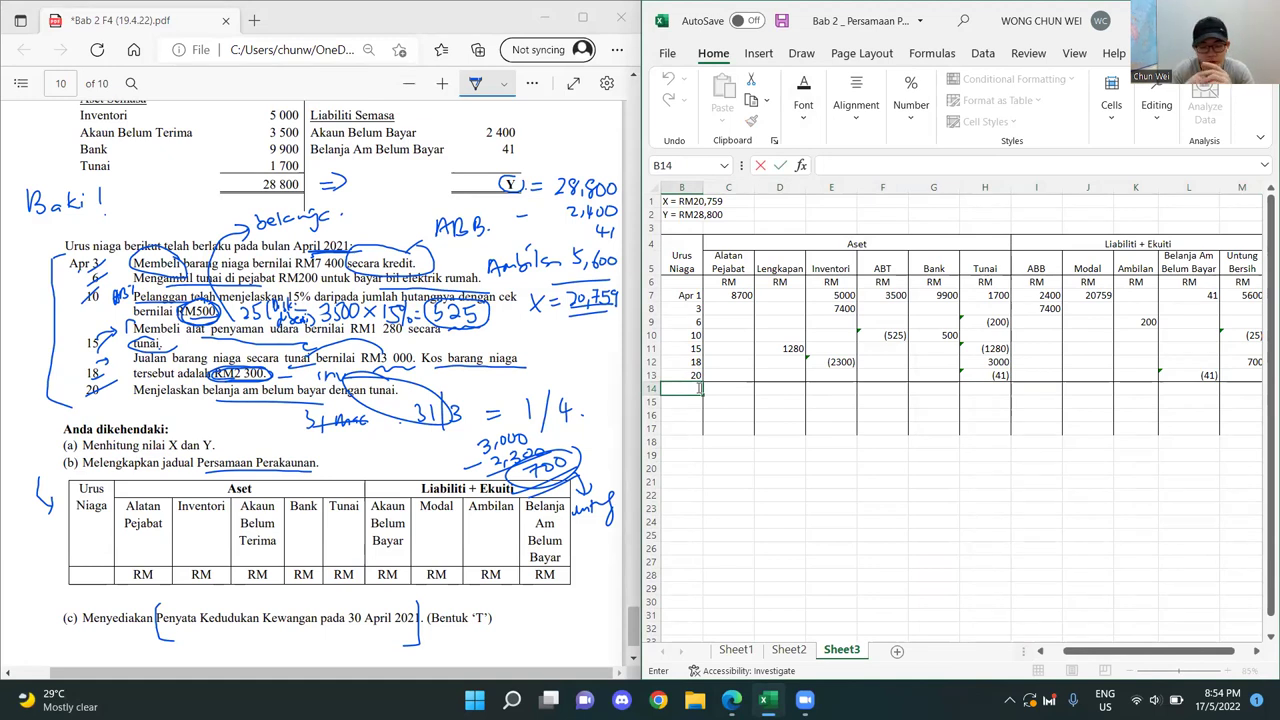
{"action": "key", "text": "Return"}
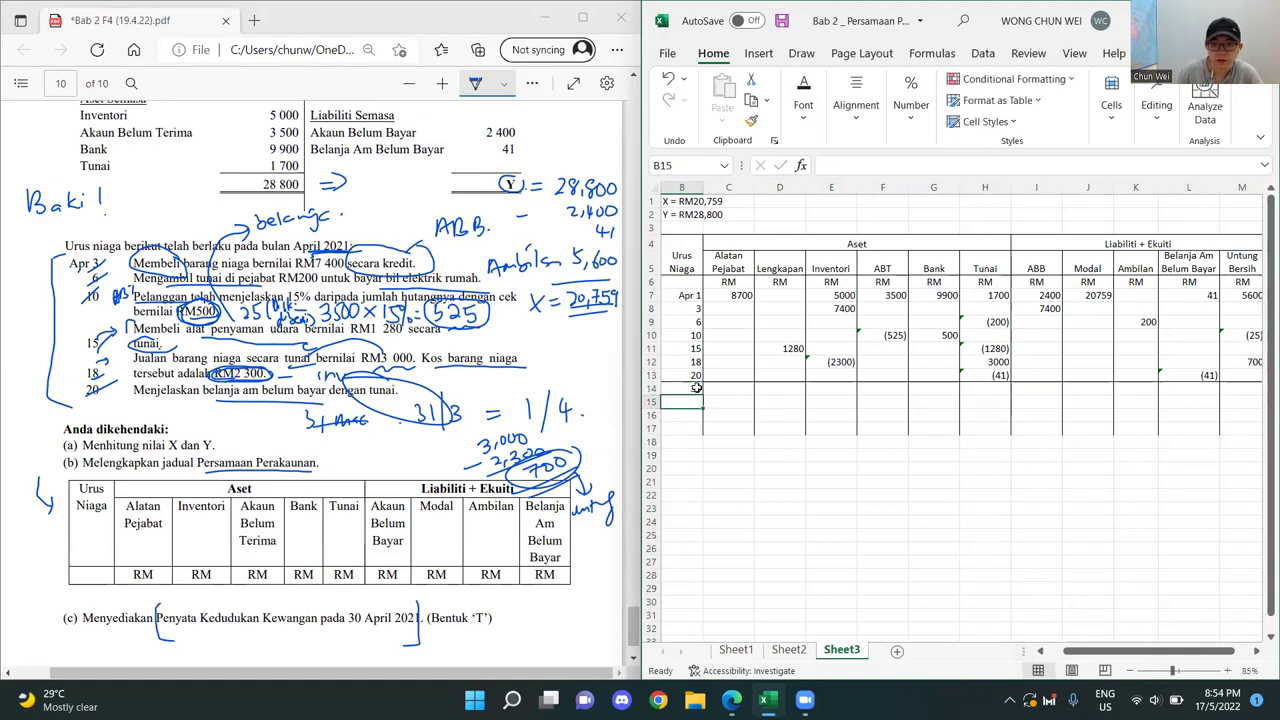
{"action": "left_click", "coordinate": [725, 387]}
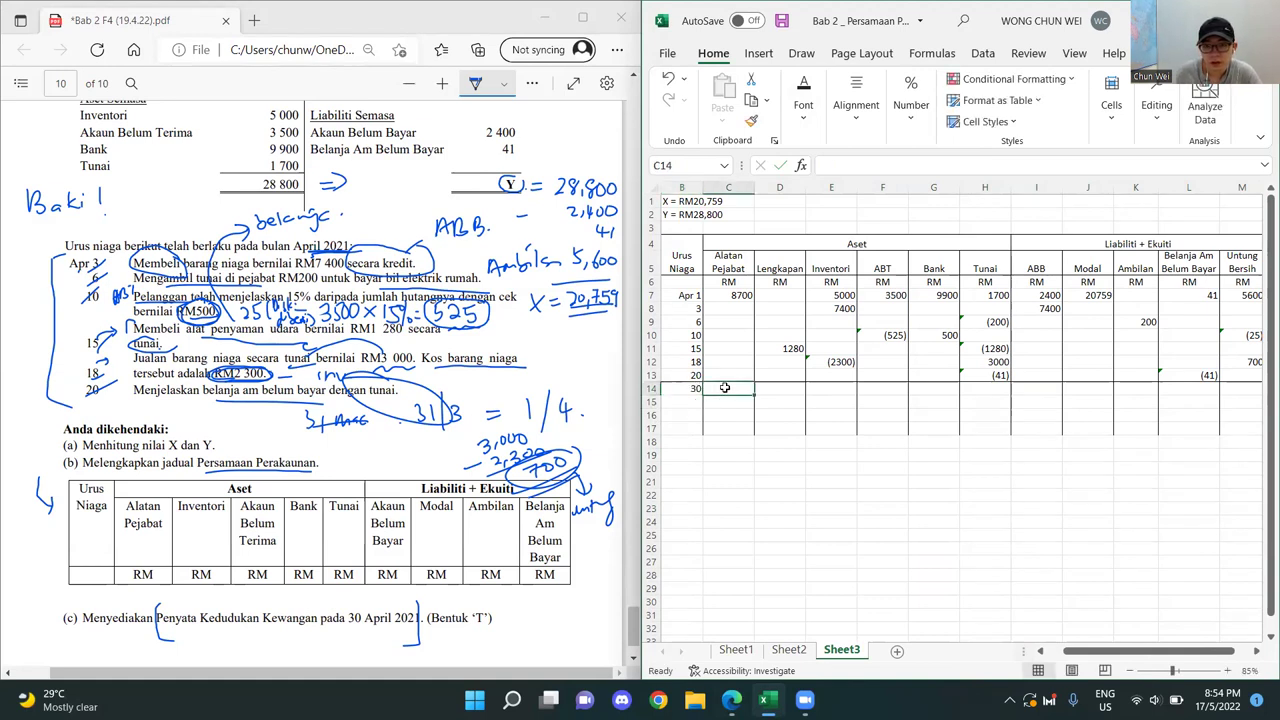
{"action": "left_click_drag", "start_coordinate": [733, 295], "coordinate": [731, 393]}
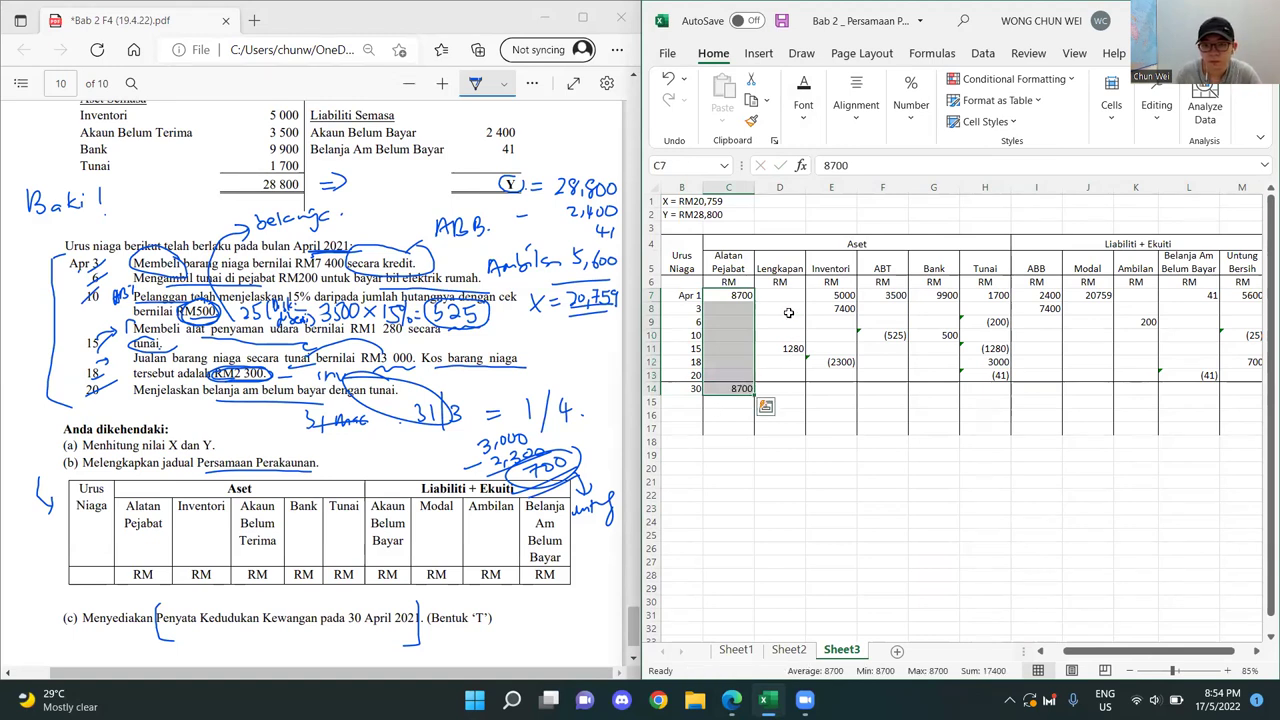
{"action": "left_click_drag", "start_coordinate": [782, 304], "coordinate": [790, 388]}
{"action": "key", "text": "alt+equal"}
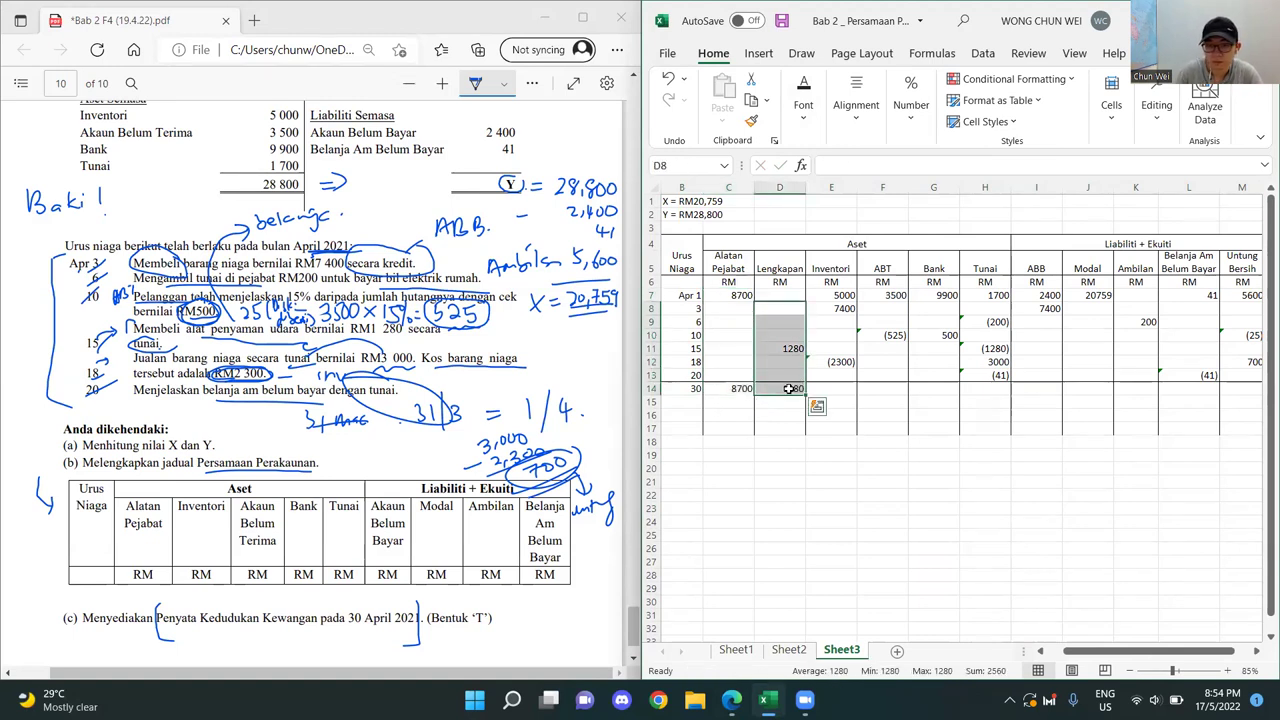
- Calculate the Inventori closing balance in the date 30 row with the formula =E7+E8-2300
{"action": "left_click", "coordinate": [852, 389]}
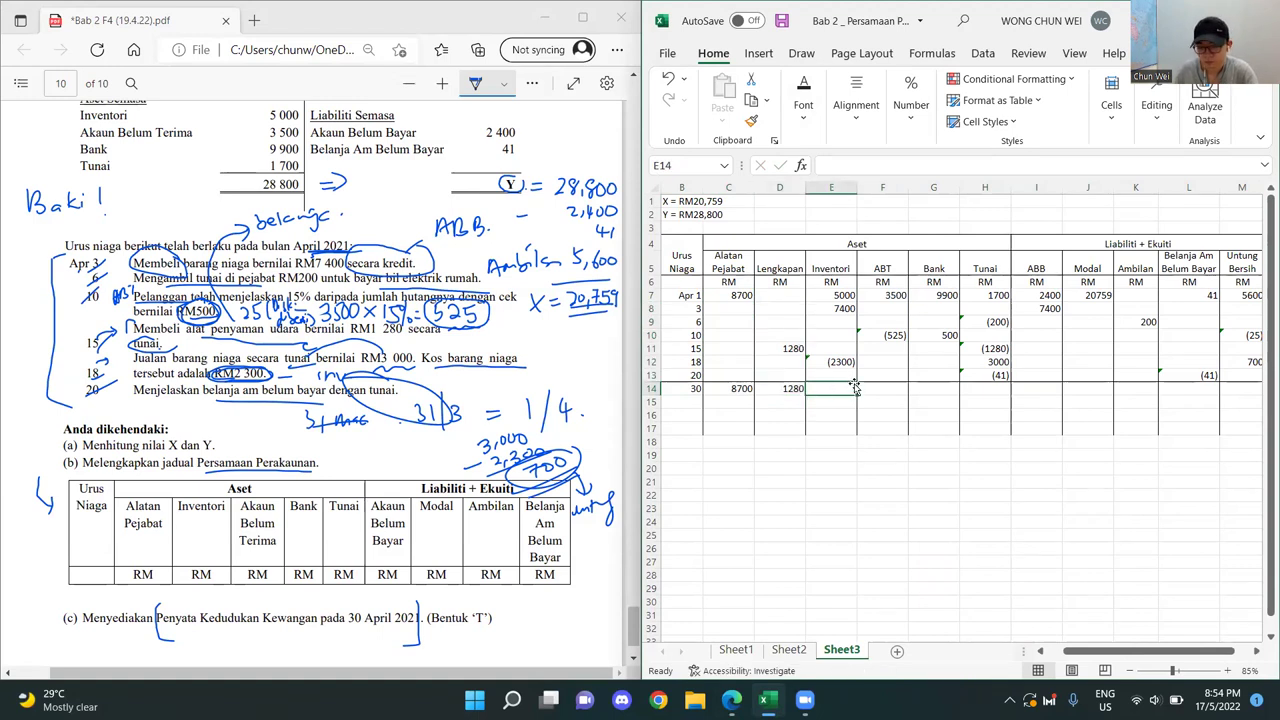
{"action": "type", "text": "="}
{"action": "left_click", "coordinate": [847, 296]}
{"action": "type", "text": "+"}
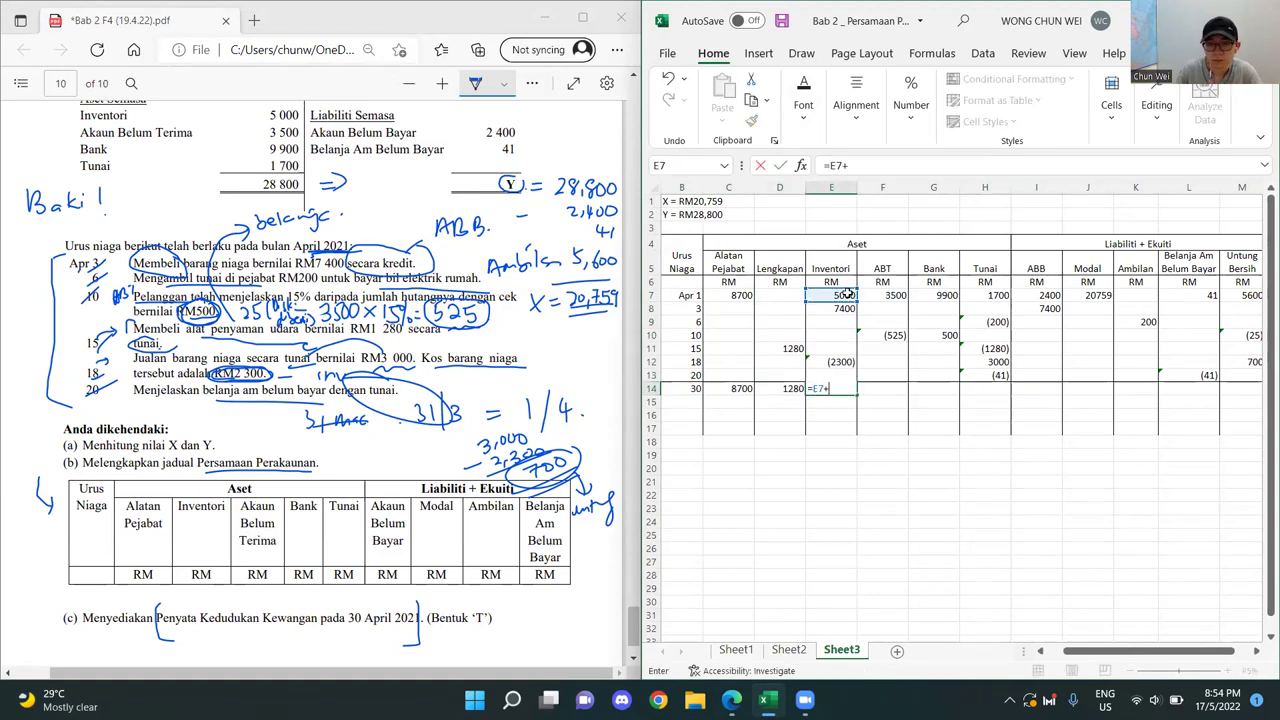
{"action": "left_click", "coordinate": [829, 310]}
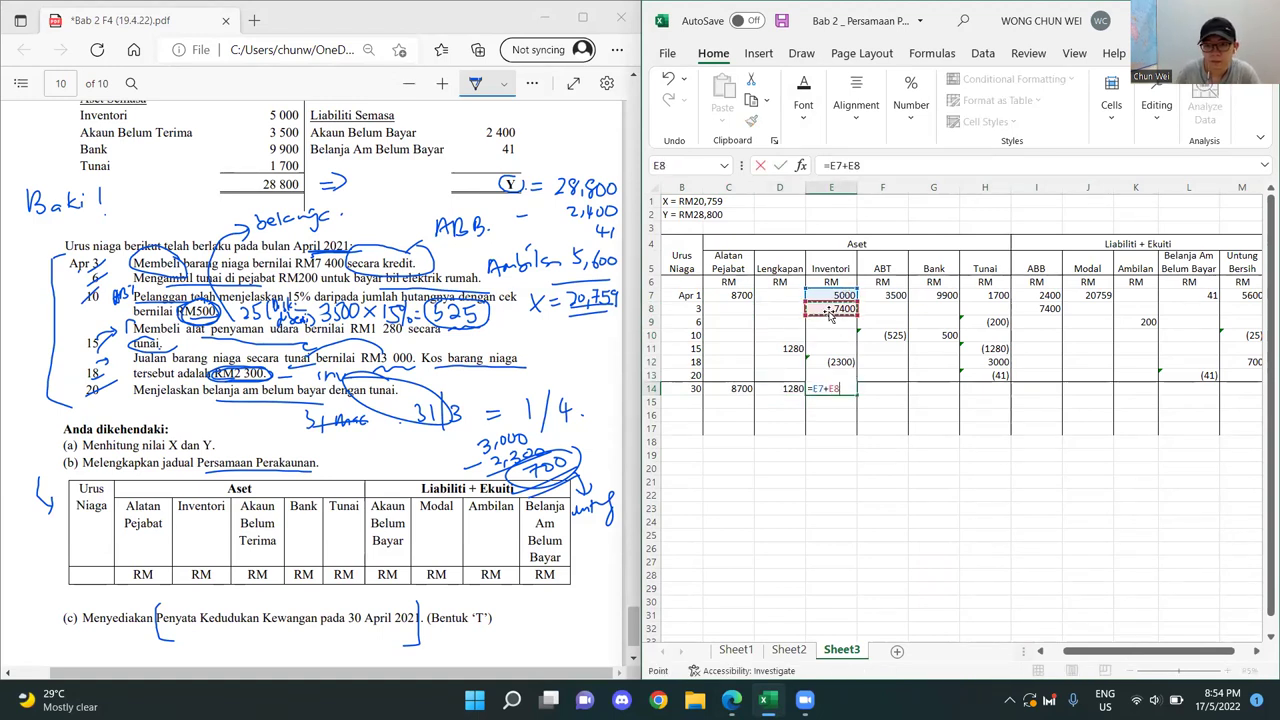
{"action": "type", "text": "-2300"}
{"action": "key", "text": "Return"}
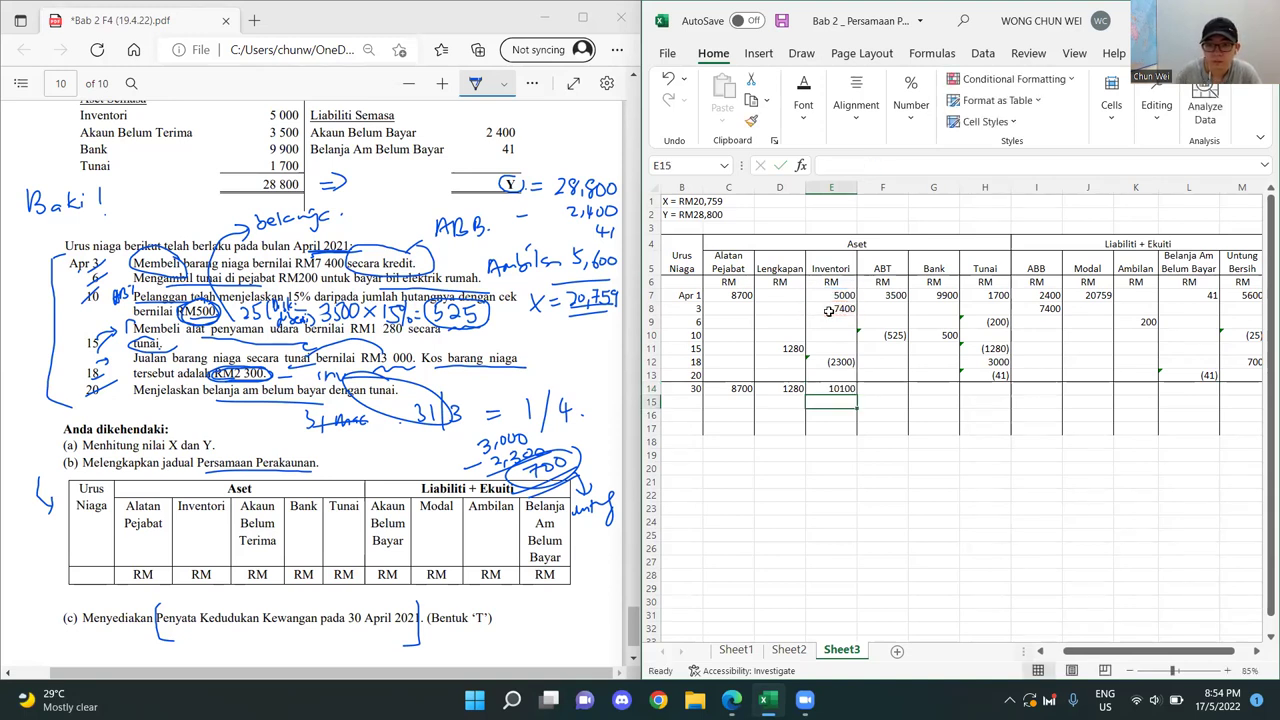
- Calculate the ABT closing balance in the date 30 row with the formula =F7-525
{"action": "left_click", "coordinate": [881, 387]}
{"action": "type", "text": "="}
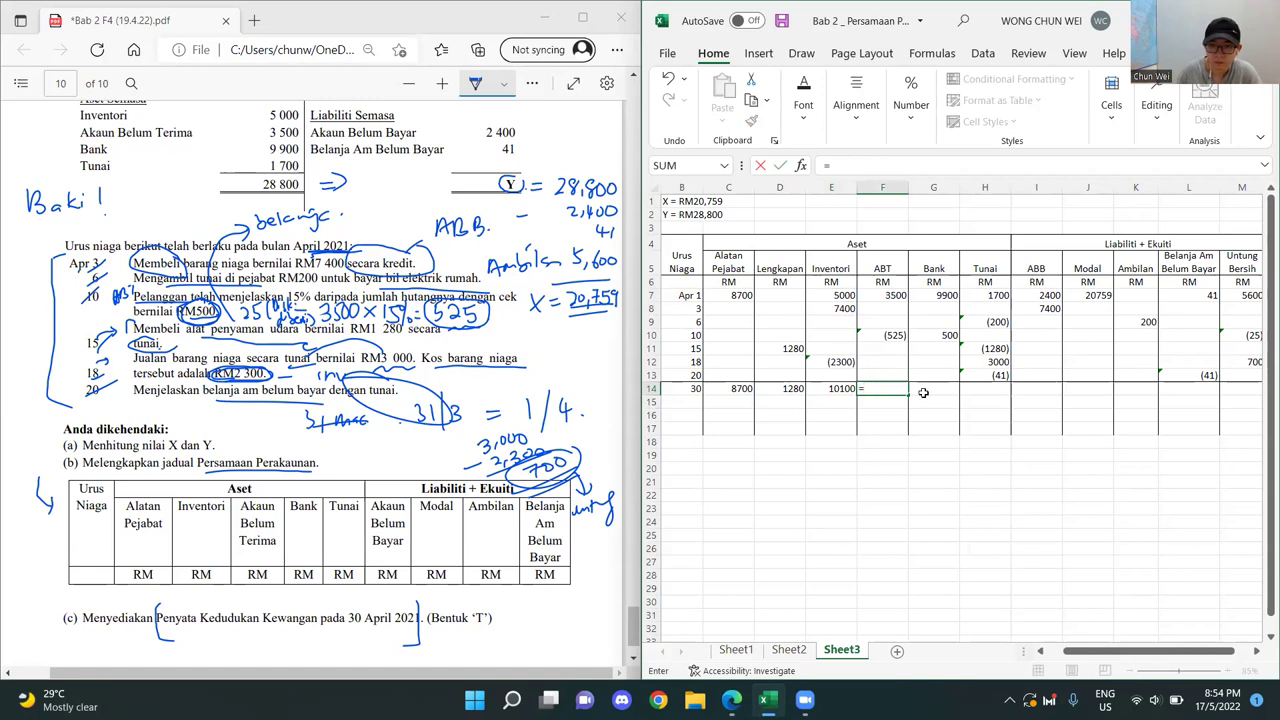
{"action": "left_click", "coordinate": [893, 294]}
{"action": "type", "text": "-525"}
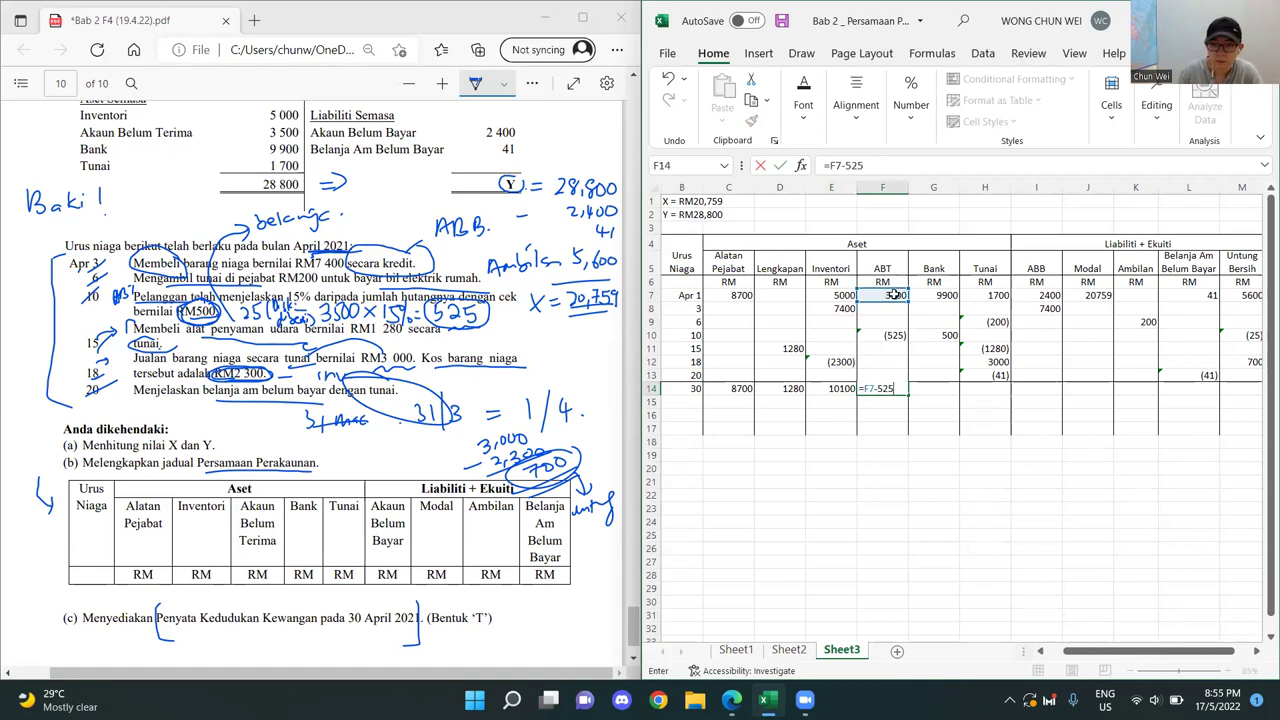
{"action": "key", "text": "Return"}
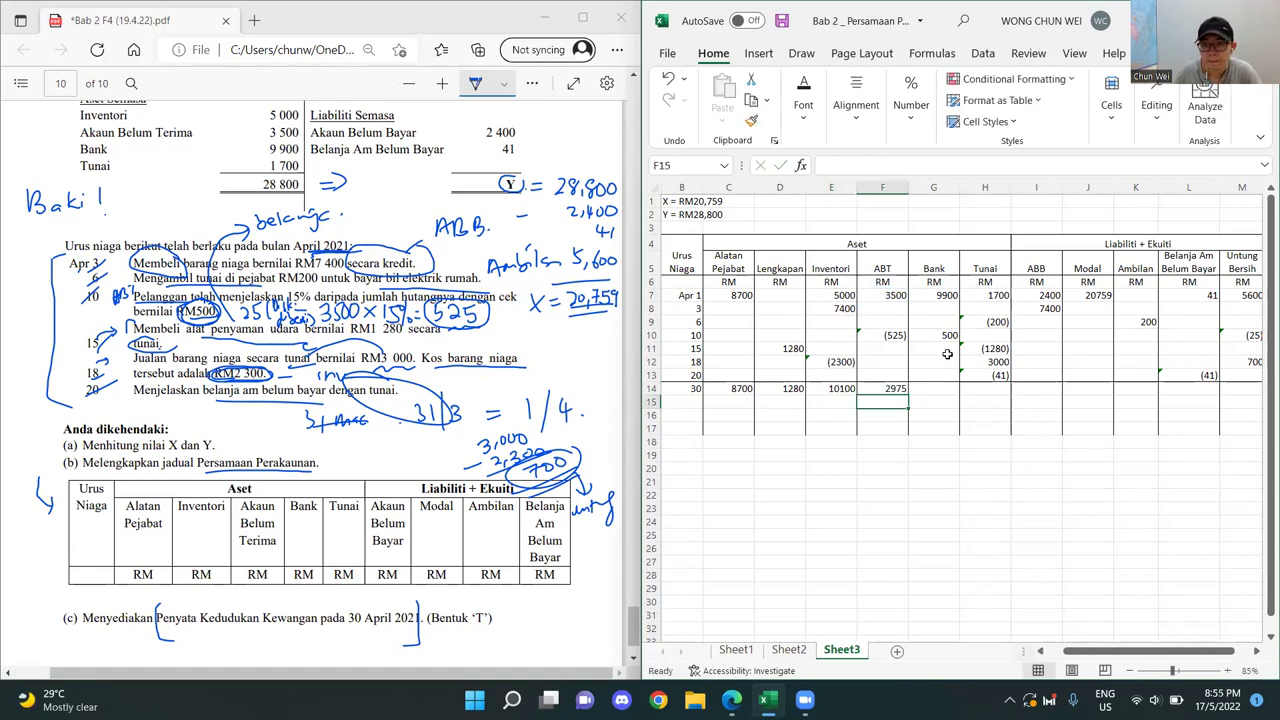
- Calculate the Bank closing balance in the date 30 row by adding the Apr 1 balance in G7 and the date 10 entry
{"action": "left_click", "coordinate": [930, 388]}
{"action": "type", "text": "="}
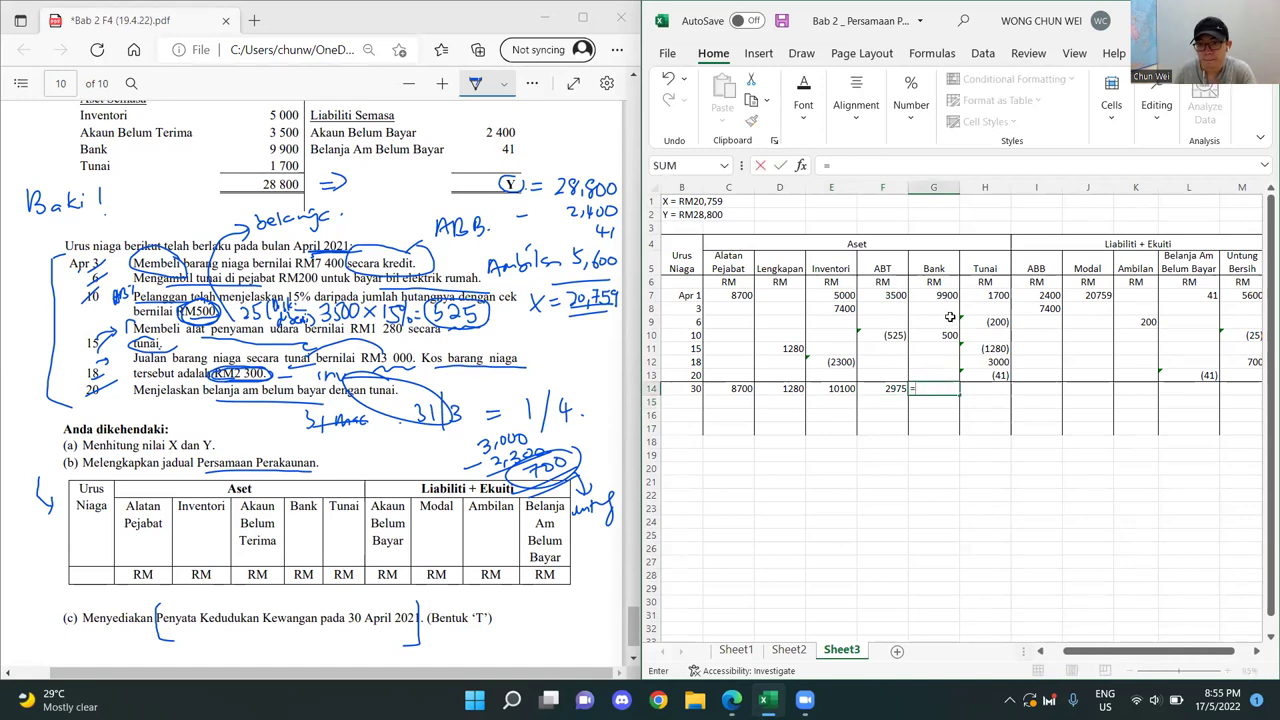
{"action": "left_click", "coordinate": [946, 295]}
{"action": "type", "text": "+"}
{"action": "key", "text": "Up"}
{"action": "key", "text": "Up"}
{"action": "key", "text": "Up"}
{"action": "key", "text": "Up"}
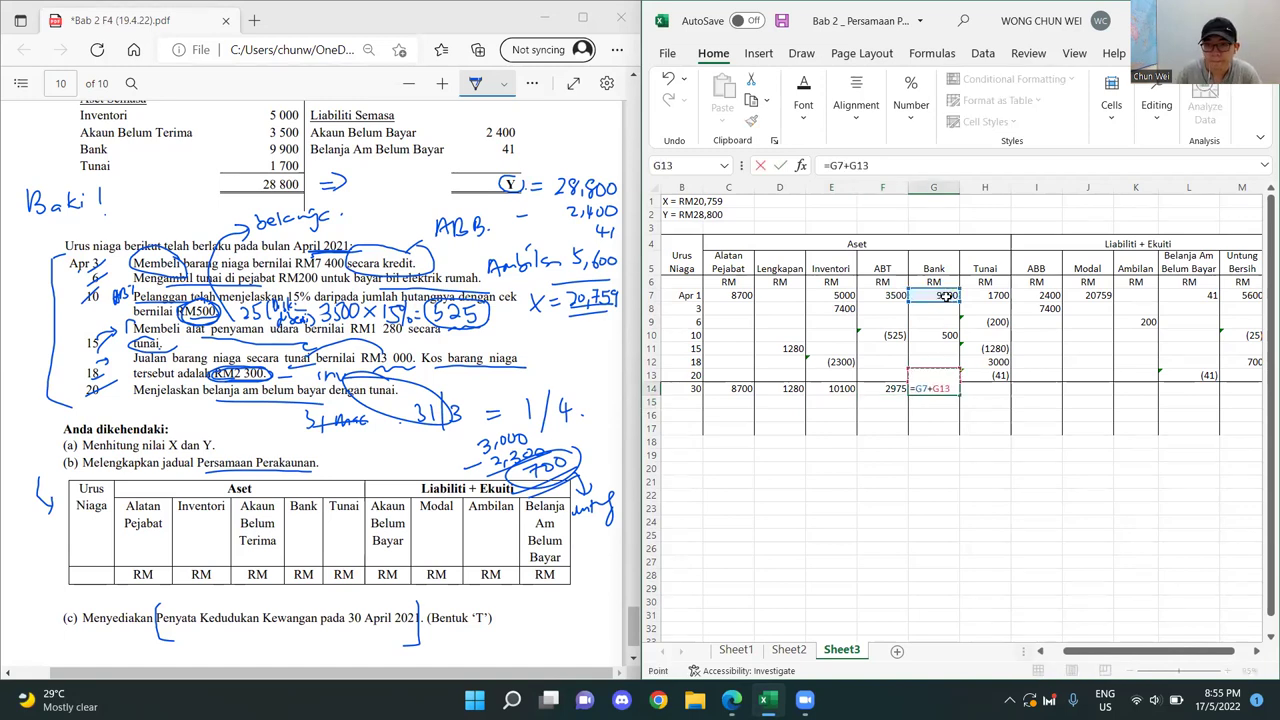
{"action": "key", "text": "Return"}
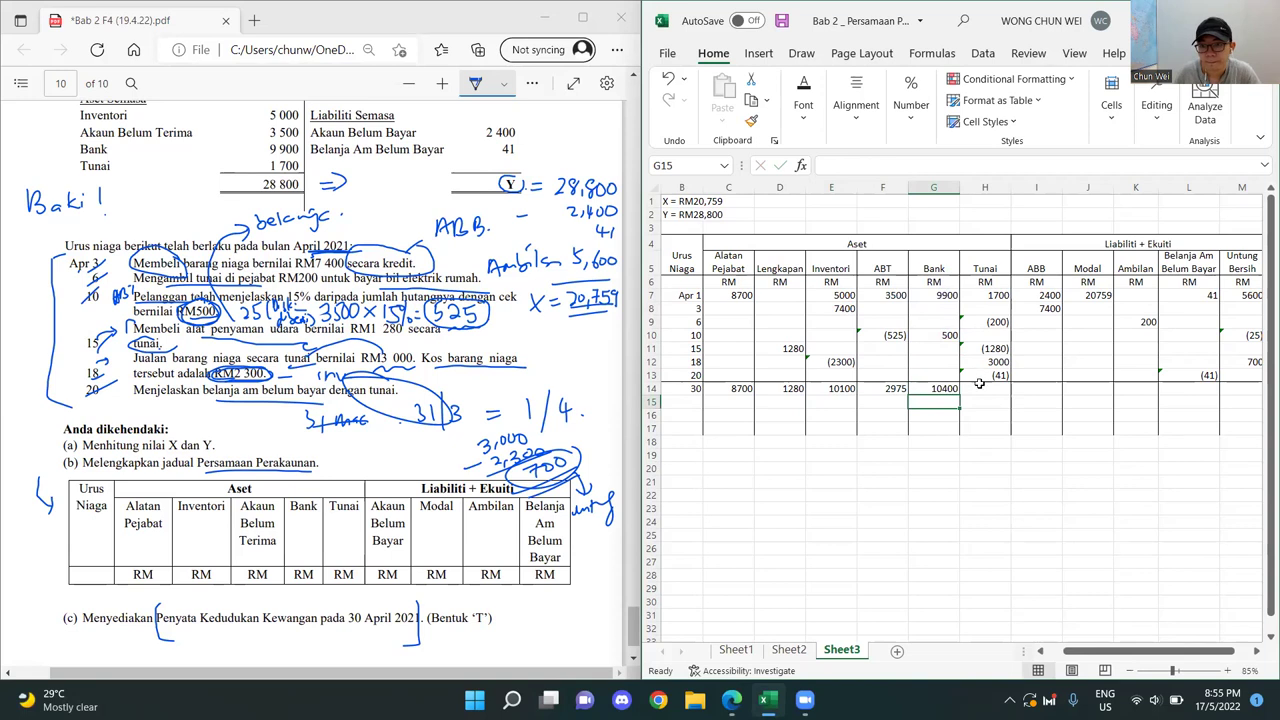
- Calculate the Tunai closing balance in the date 30 row with the formula =H7-200-1280+3000
{"action": "left_click", "coordinate": [985, 388]}
{"action": "type", "text": "="}
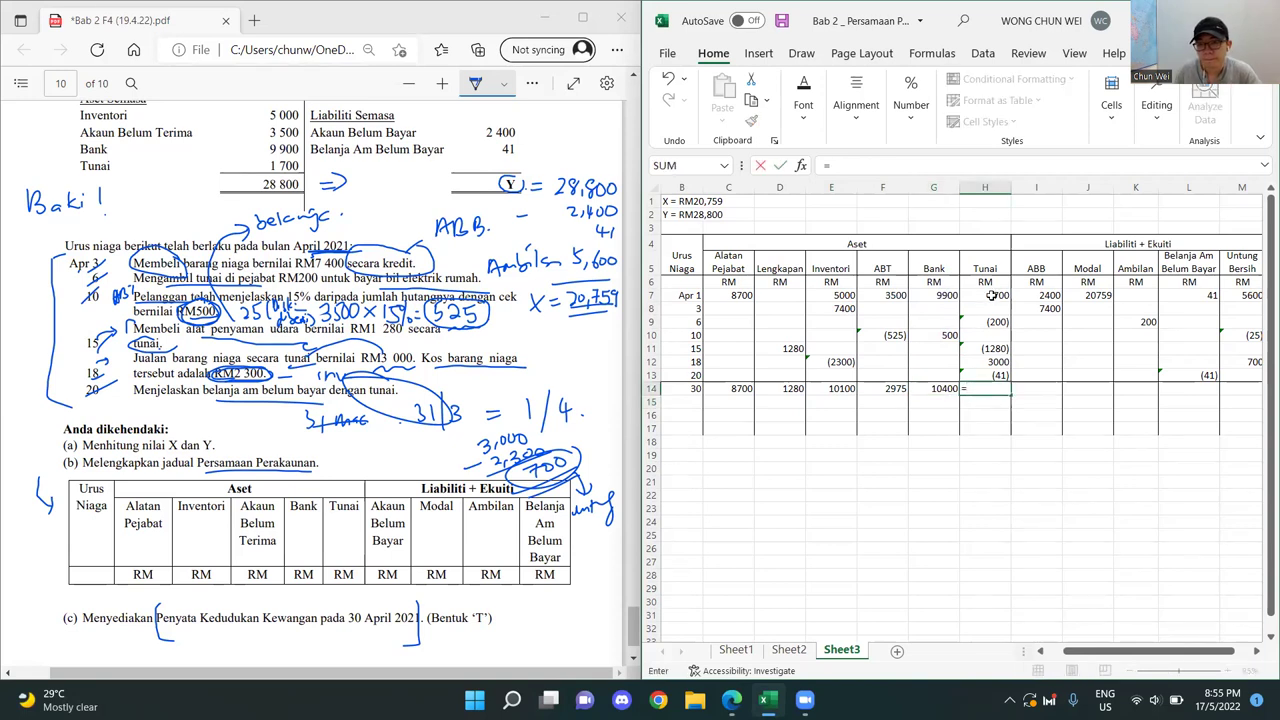
{"action": "left_click", "coordinate": [992, 295]}
{"action": "type", "text": "-200"}
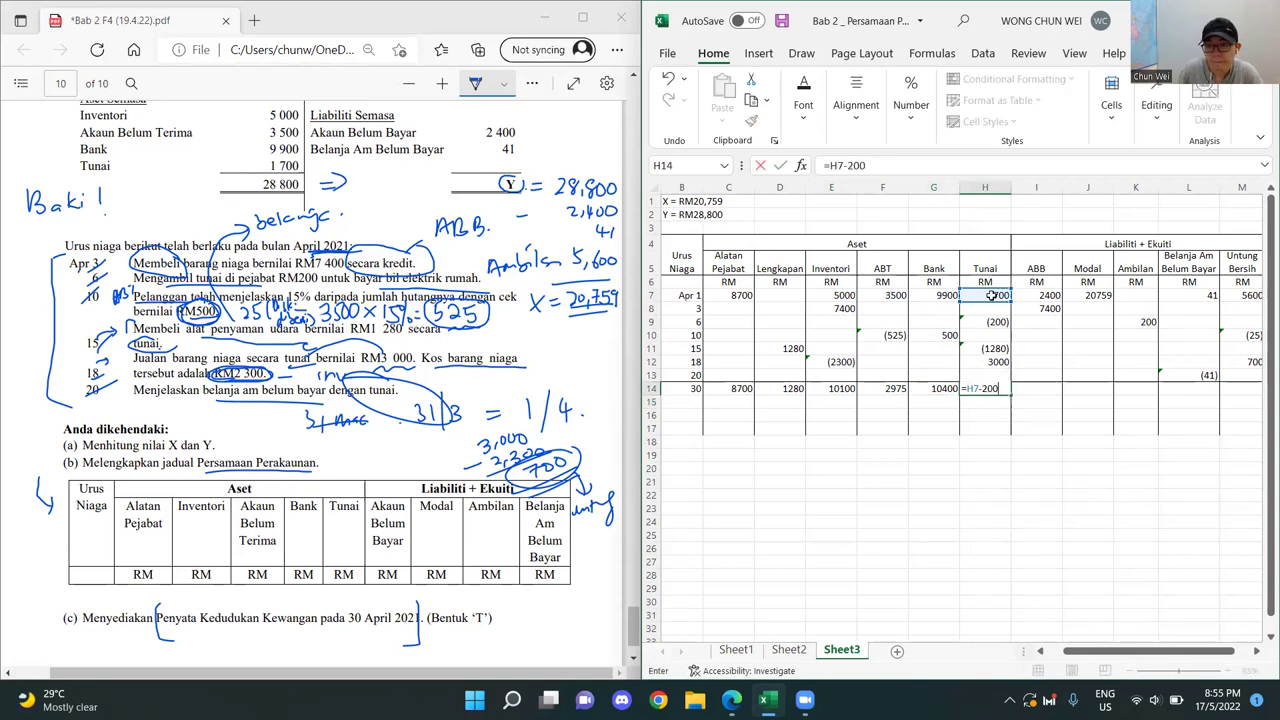
{"action": "type", "text": "-1280+3000"}
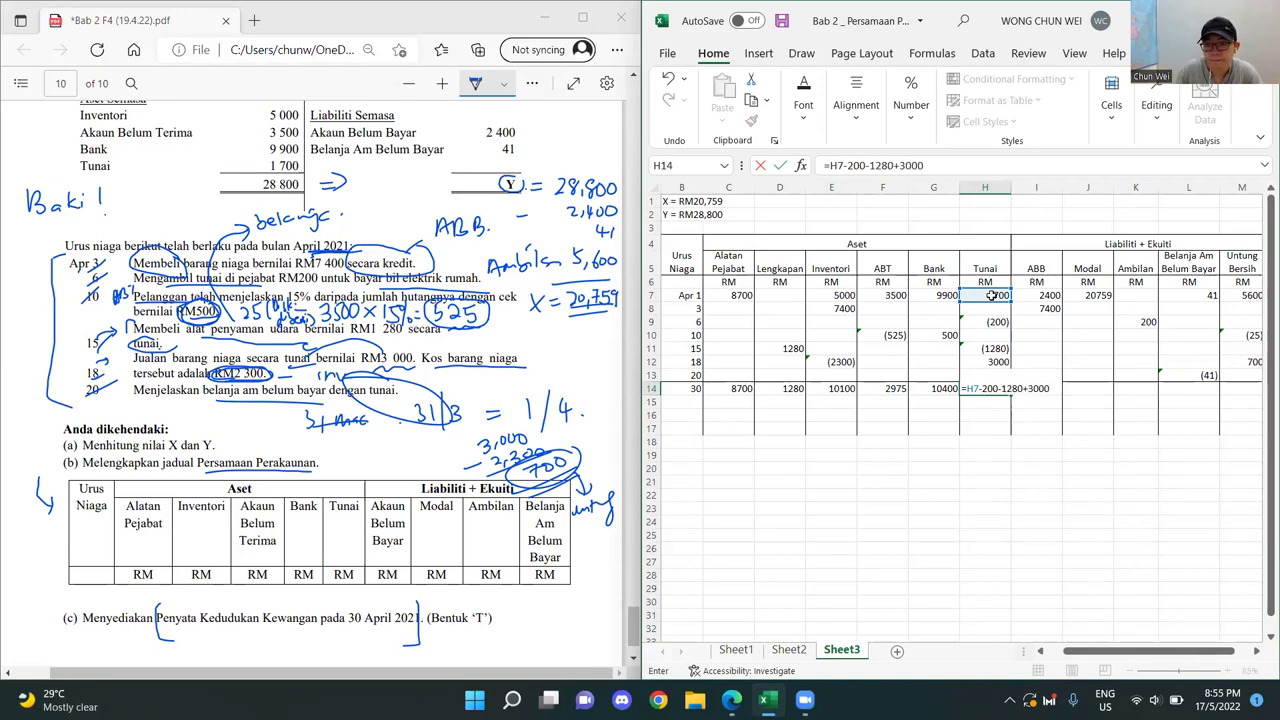
{"action": "key", "text": "Return"}
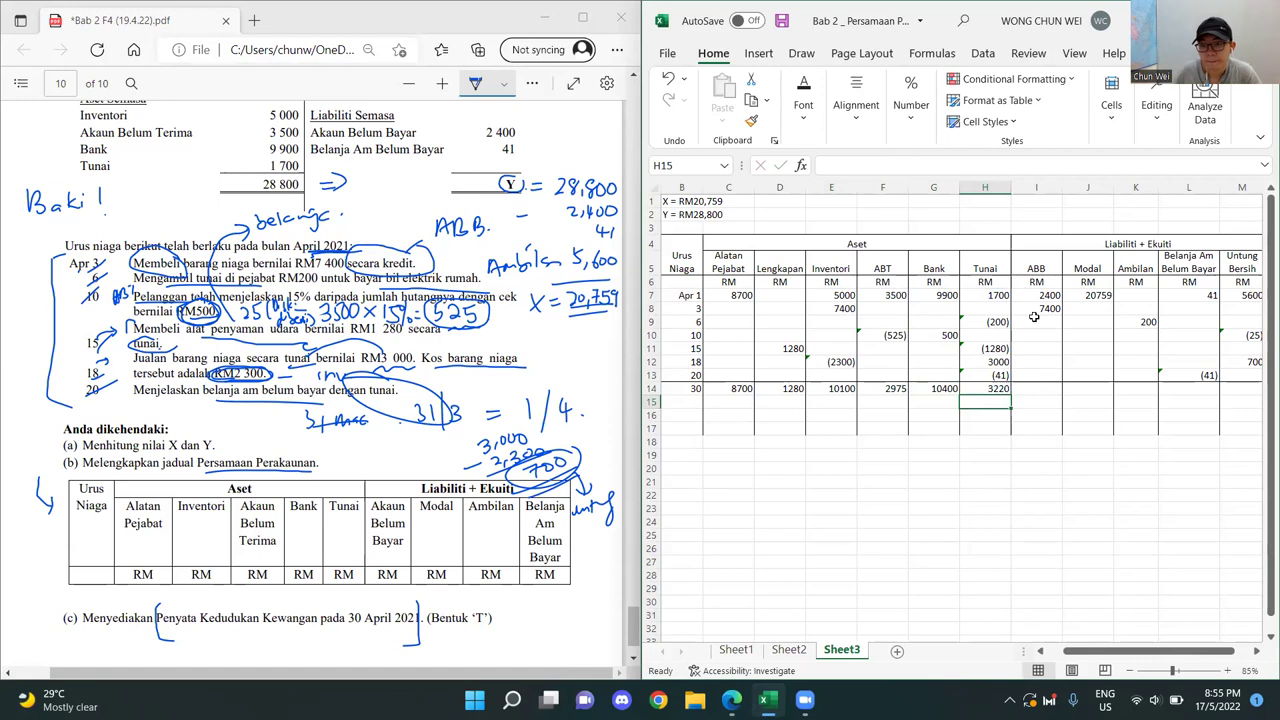
- Calculate the ABB closing balance in the date 30 row by adding the Apr 1 balance in I7 and the date 3 entry
{"action": "left_click", "coordinate": [1046, 390]}
{"action": "type", "text": "="}
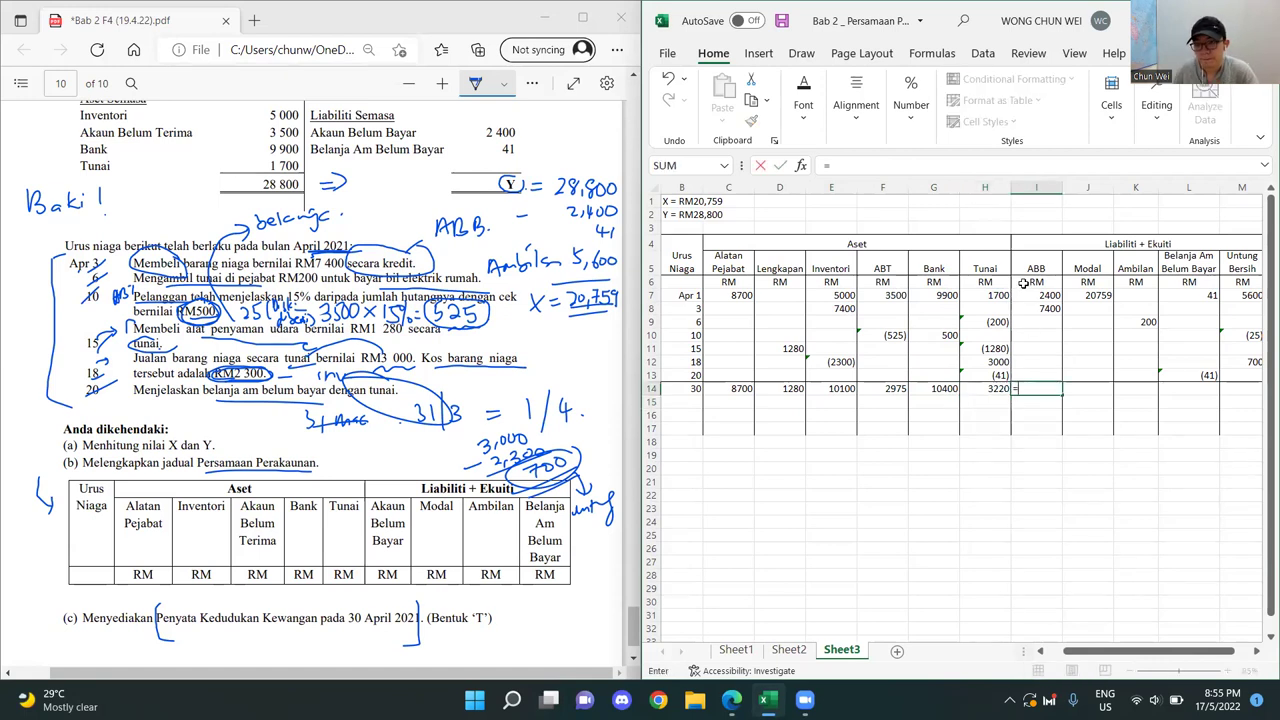
{"action": "left_click", "coordinate": [1036, 297]}
{"action": "type", "text": "+"}
{"action": "key", "text": "Up"}
{"action": "key", "text": "Up"}
{"action": "key", "text": "Up"}
{"action": "key", "text": "Up"}
{"action": "key", "text": "Up"}
{"action": "key", "text": "Up"}
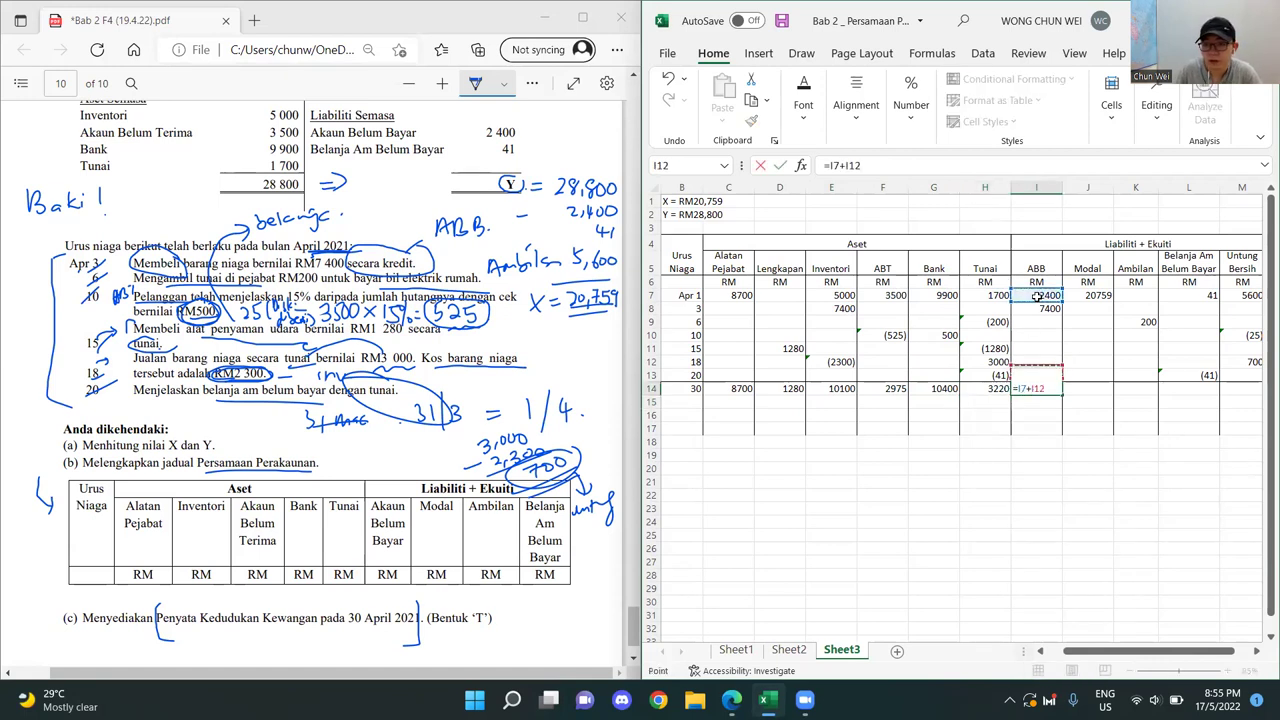
{"action": "key", "text": "Return"}
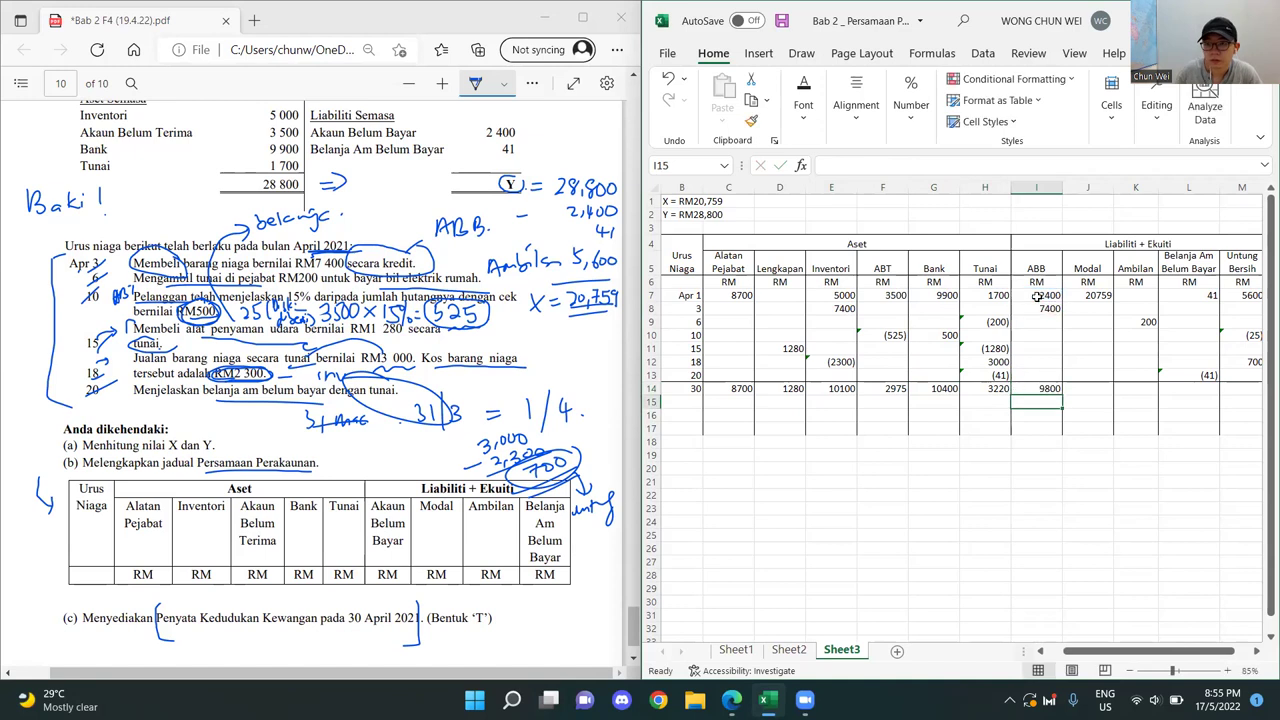
- Carry the Modal balance from J7 and the Ambilan amount from K9 into the date 30 row with cell references
{"action": "left_click", "coordinate": [1087, 387]}
{"action": "type", "text": "="}
{"action": "left_click", "coordinate": [1088, 296]}
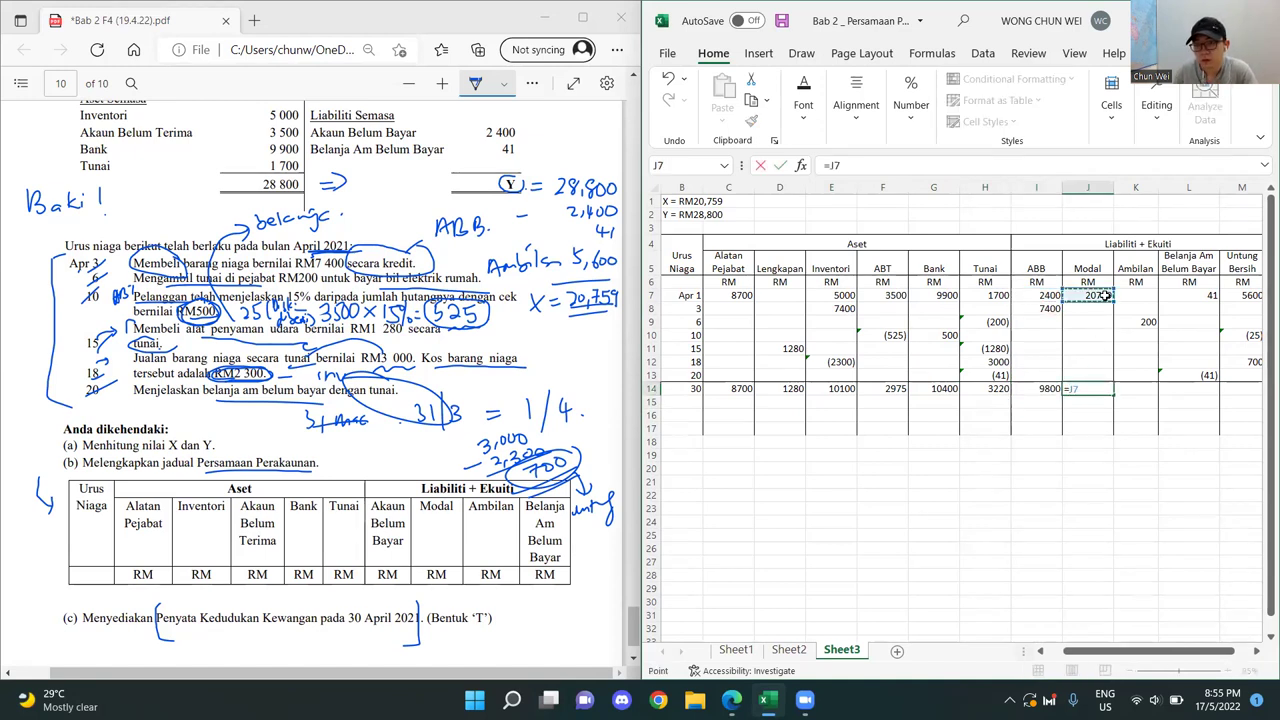
{"action": "key", "text": "Return"}
{"action": "left_click", "coordinate": [1141, 388]}
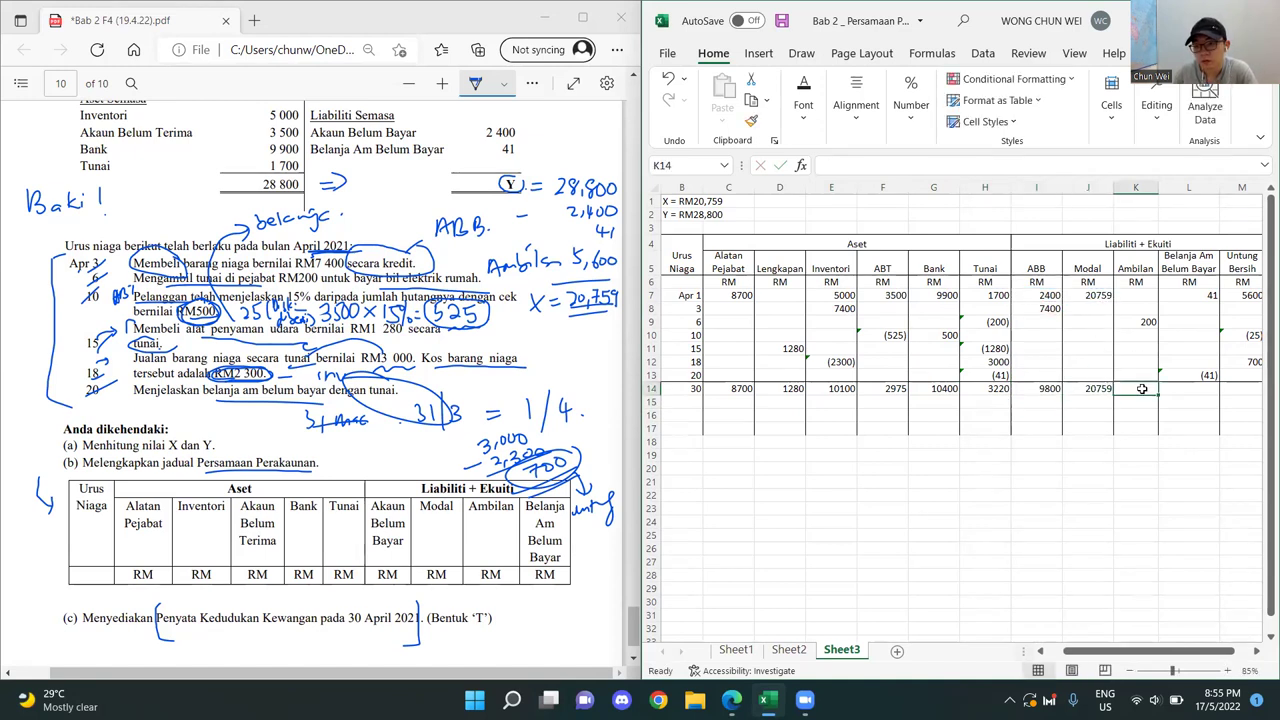
{"action": "type", "text": "="}
{"action": "left_click", "coordinate": [1146, 322]}
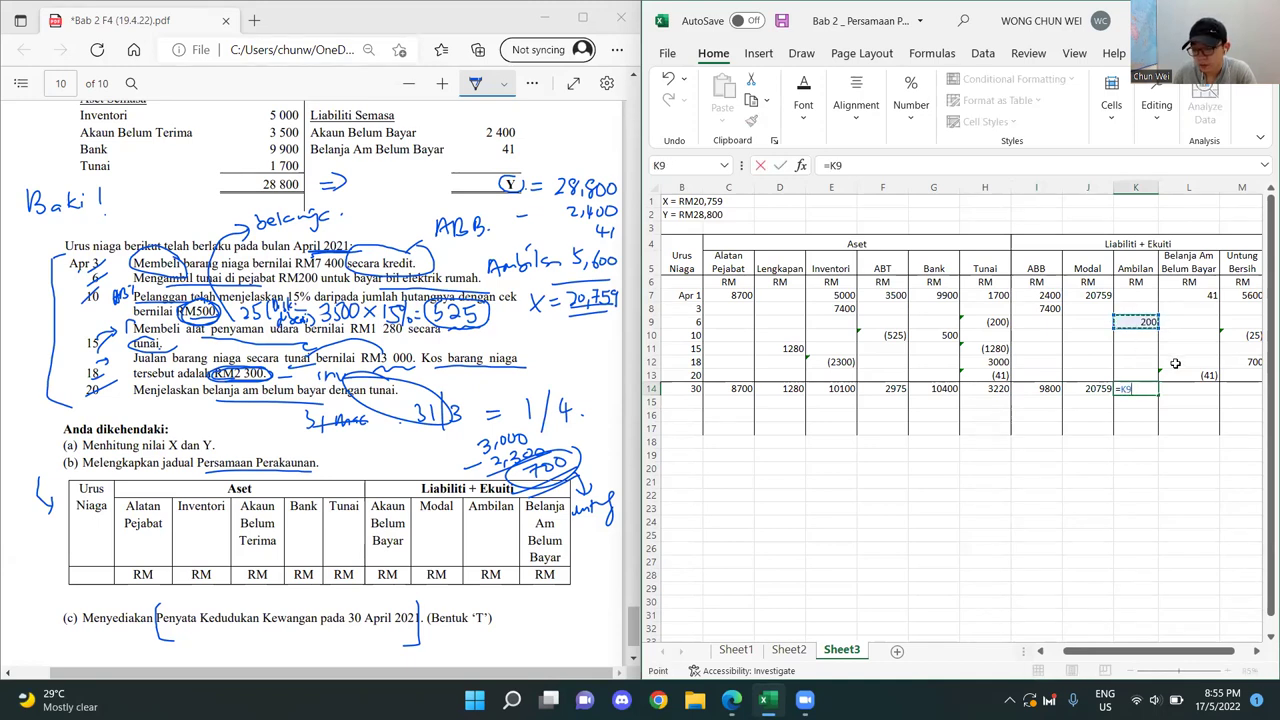
{"action": "key", "text": "Return"}
- In the date 30 row, enter 0 for Belanja Am Belum Bayar and calculate Untung Bersih with =M7-25+M12
{"action": "left_click", "coordinate": [1203, 389]}
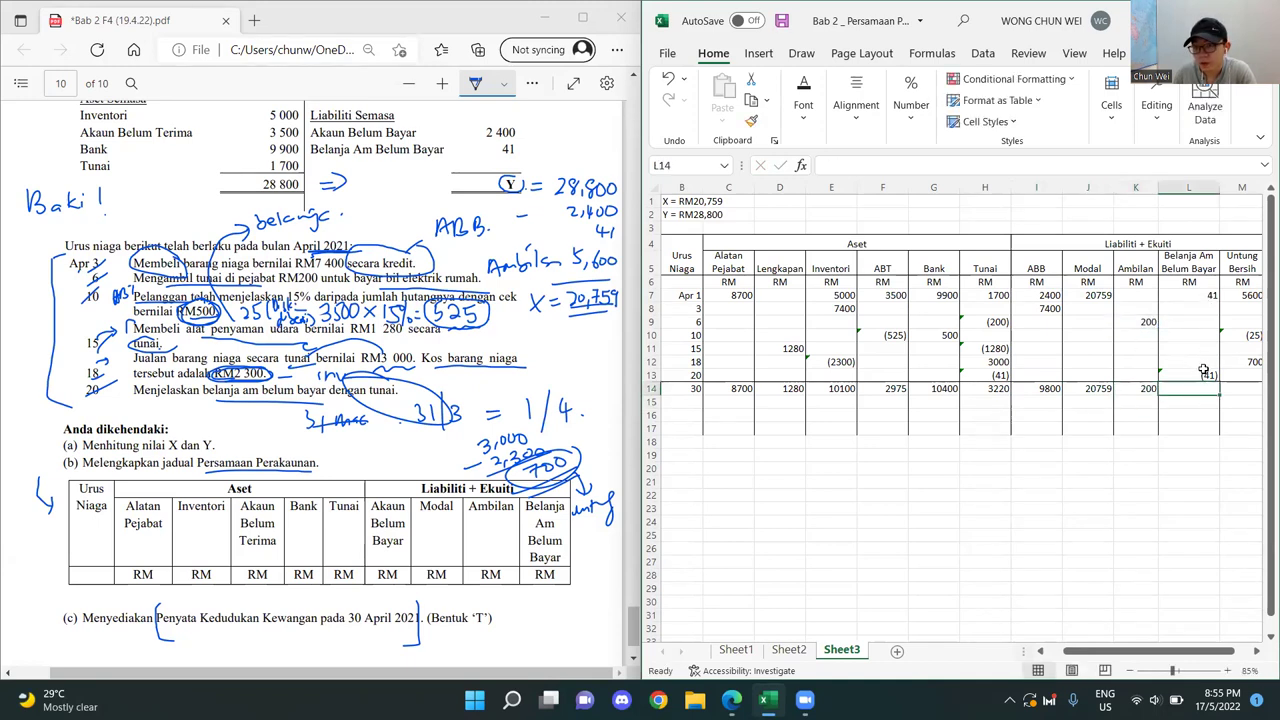
{"action": "type", "text": "0"}
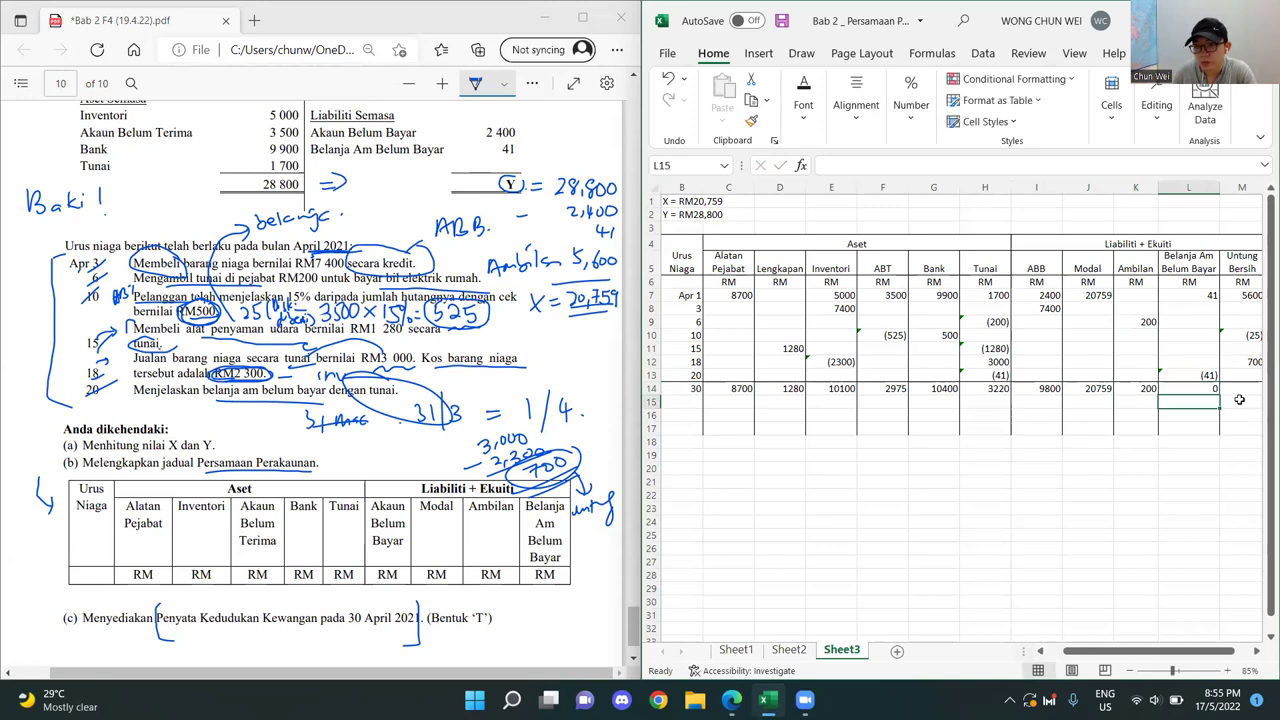
{"action": "left_click", "coordinate": [1240, 394]}
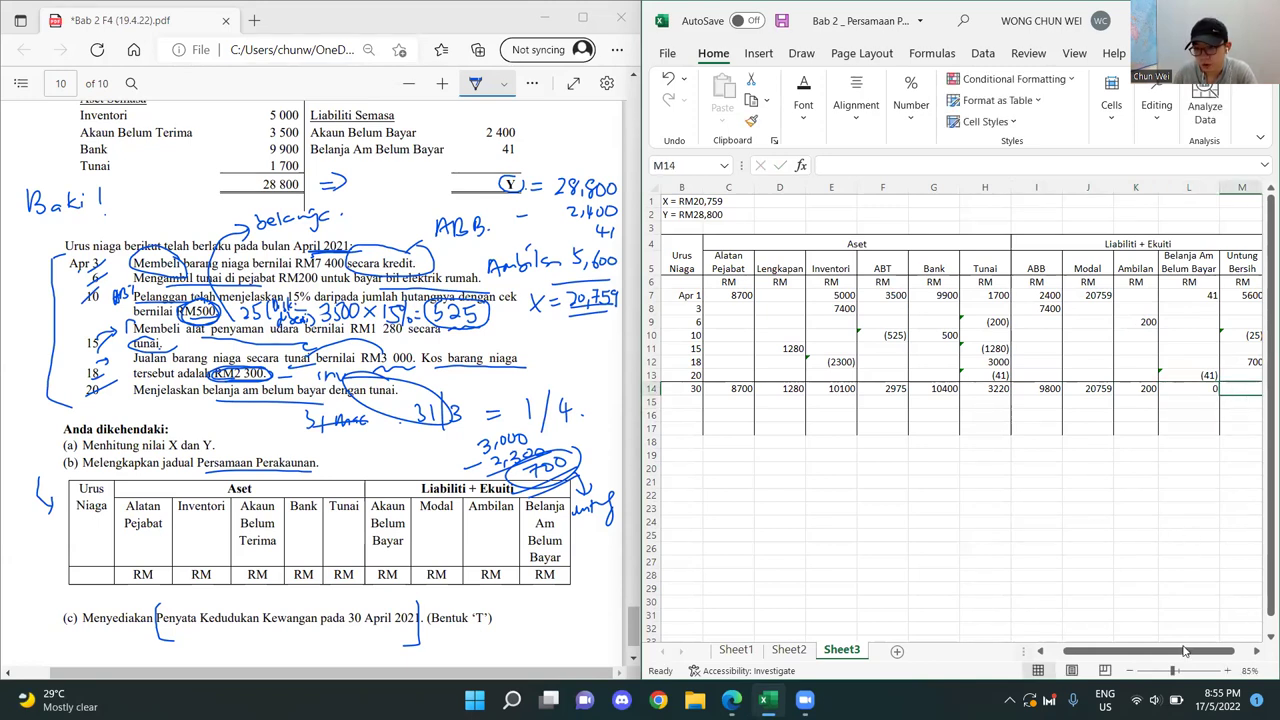
{"action": "scroll", "coordinate": [1182, 620], "scroll_direction": "right", "scroll_amount": 2}
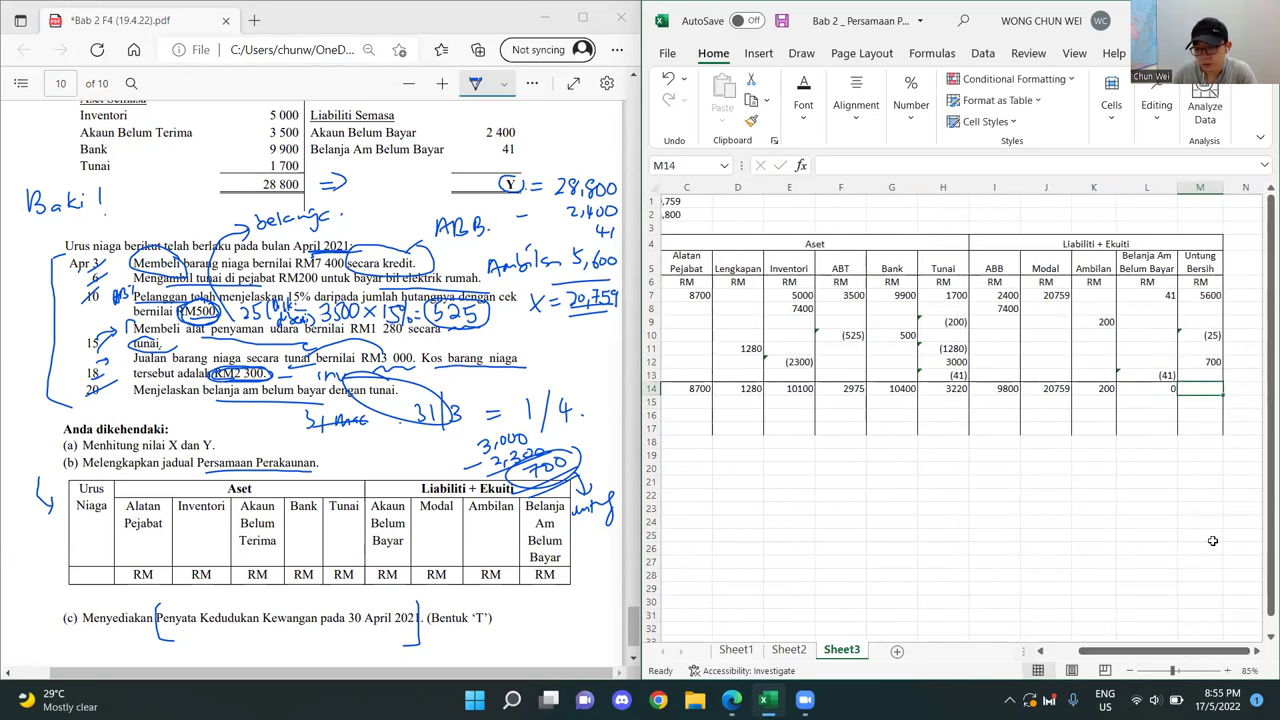
{"action": "type", "text": "="}
{"action": "left_click", "coordinate": [1210, 296]}
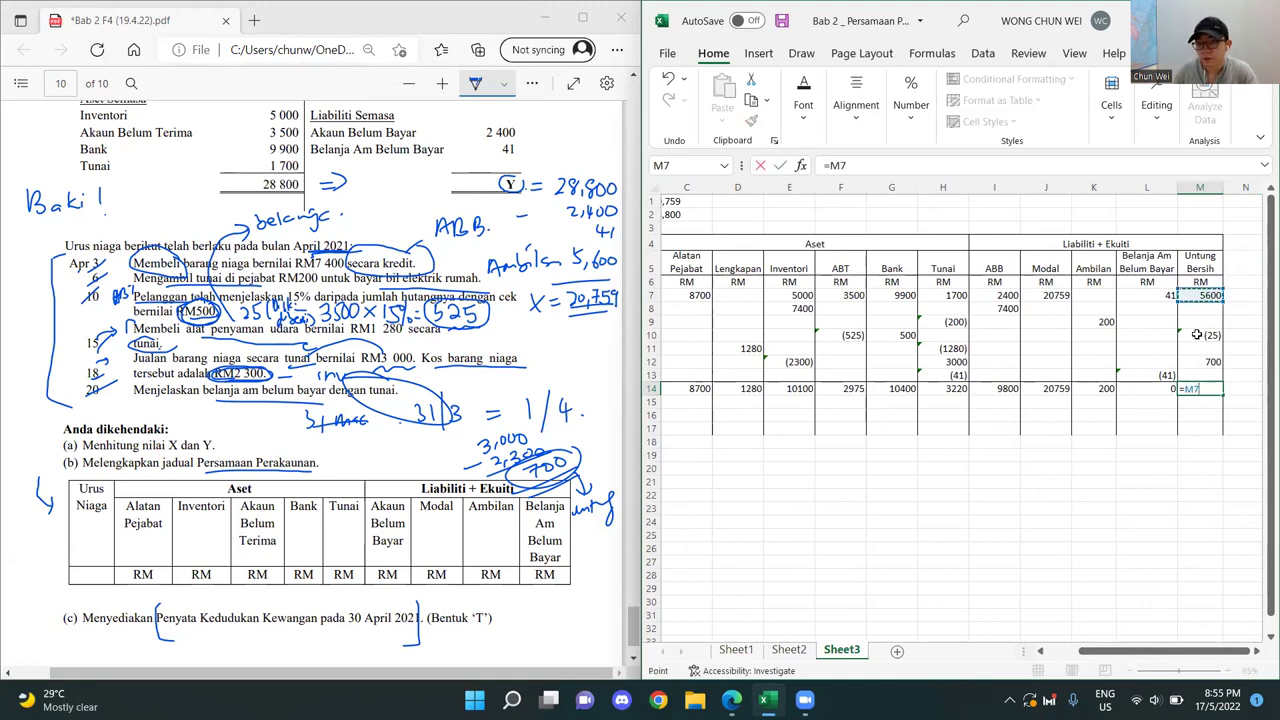
{"action": "type", "text": "-"}
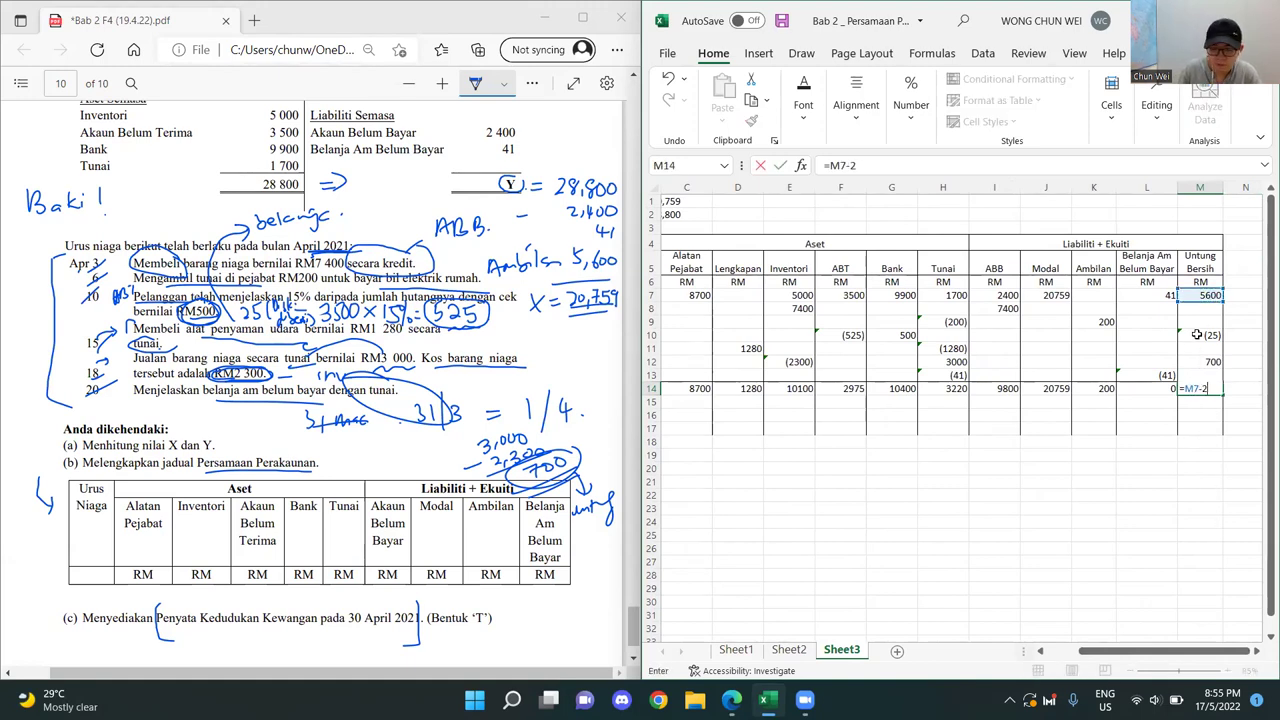
{"action": "type", "text": "25+"}
{"action": "left_click", "coordinate": [1213, 363]}
{"action": "key", "text": "Return"}
{"action": "left_click", "coordinate": [1185, 470]}
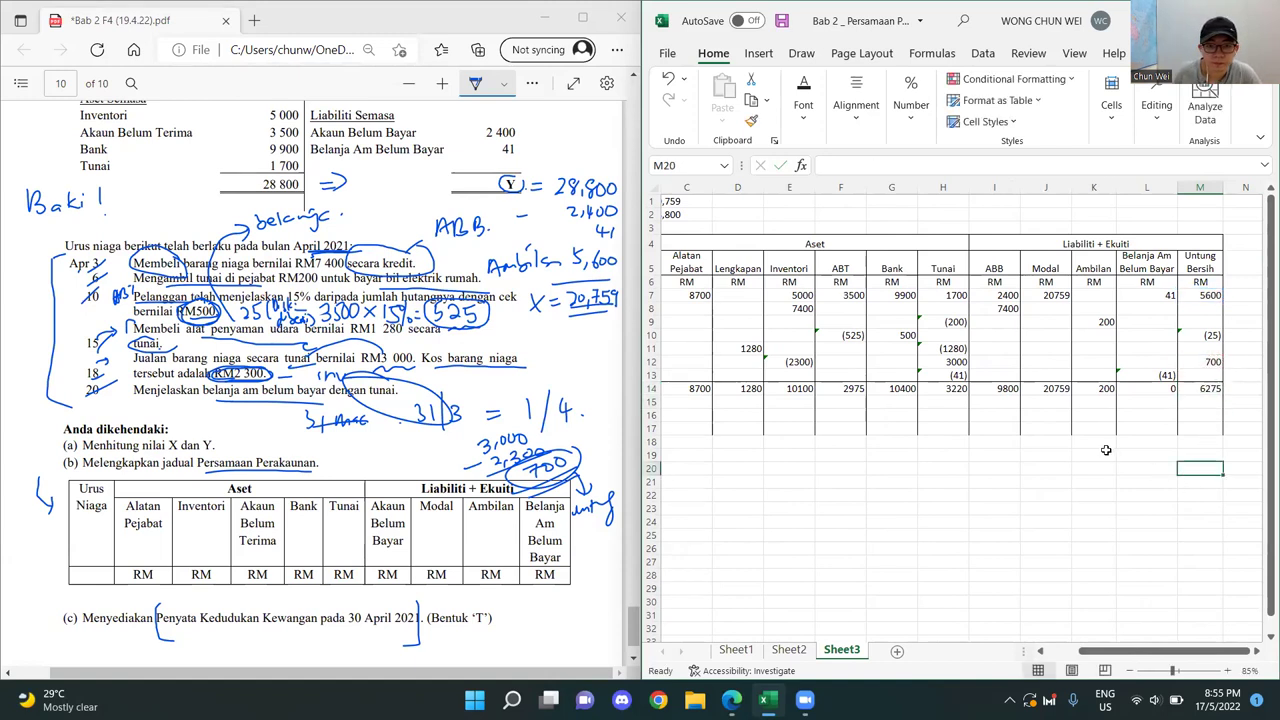
- Maximize the workbook window and label the row below the date 30 row Jumlah in column B
{"action": "key", "text": "super+Up"}
{"action": "left_click", "coordinate": [663, 400]}
{"action": "left_click_drag", "start_coordinate": [1020, 651], "coordinate": [985, 651]}
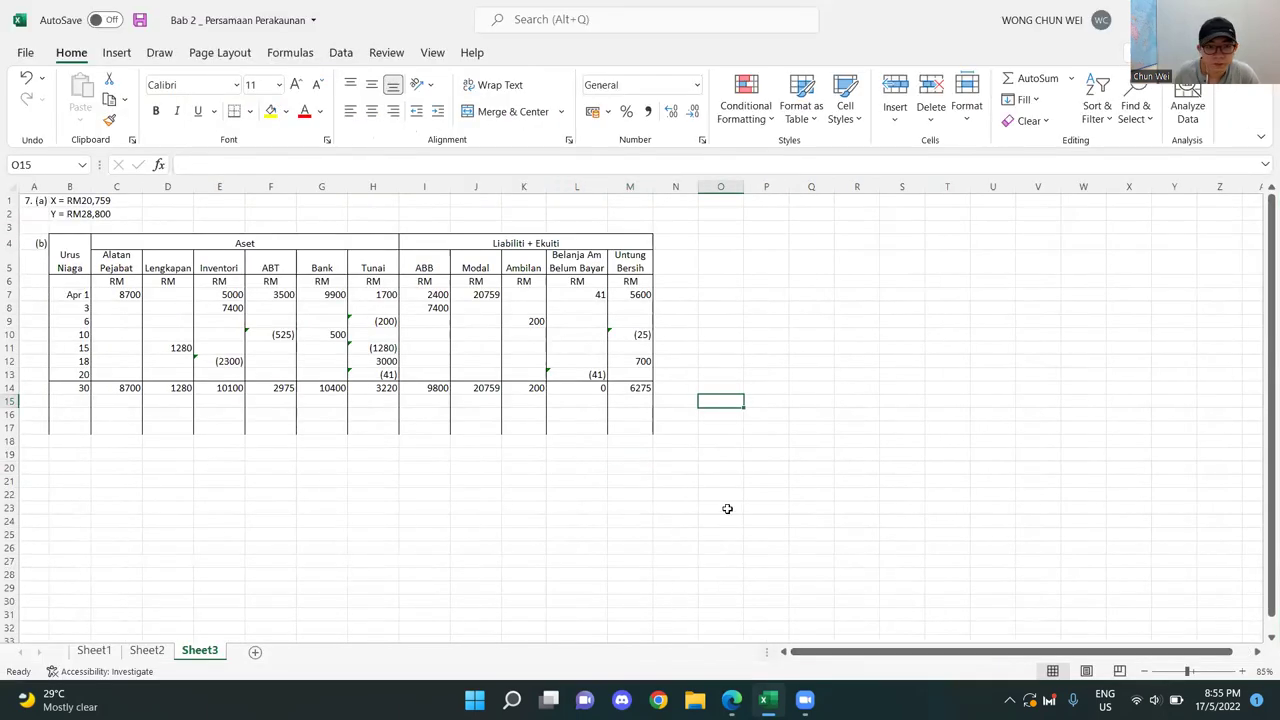
{"action": "scroll", "coordinate": [766, 503], "scroll_direction": "up", "scroll_amount": 3}
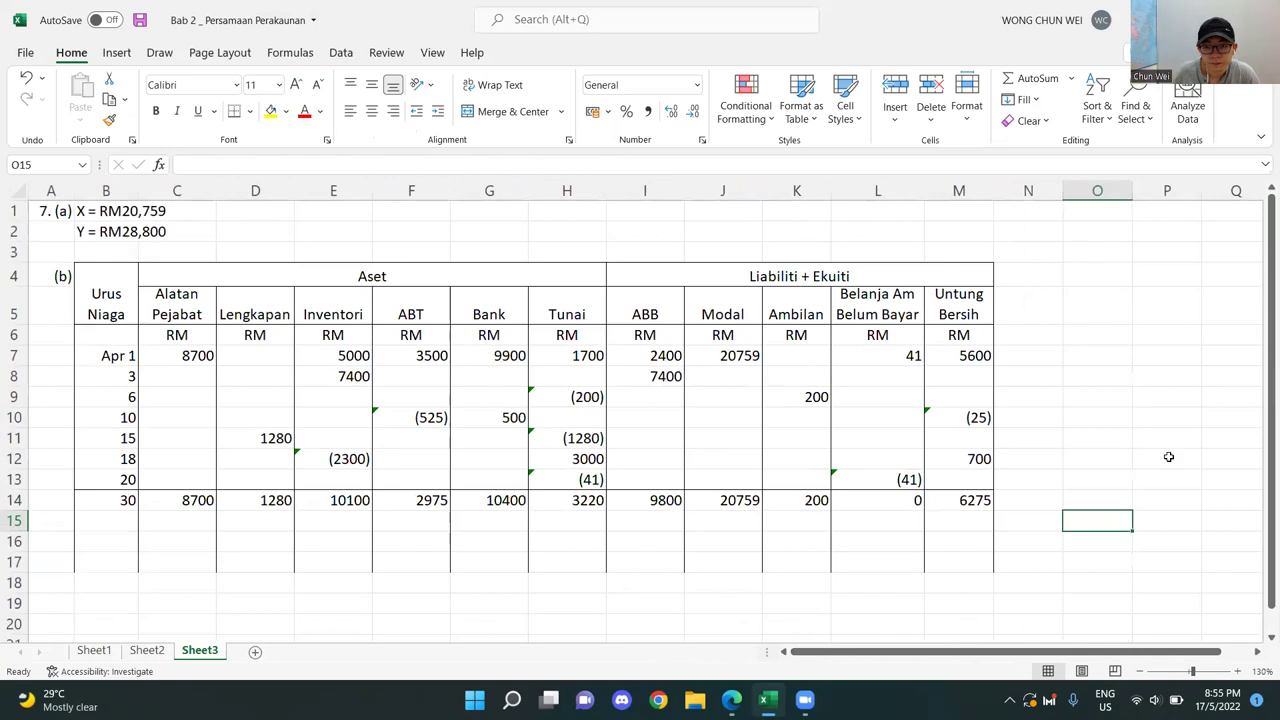
{"action": "left_click", "coordinate": [92, 518]}
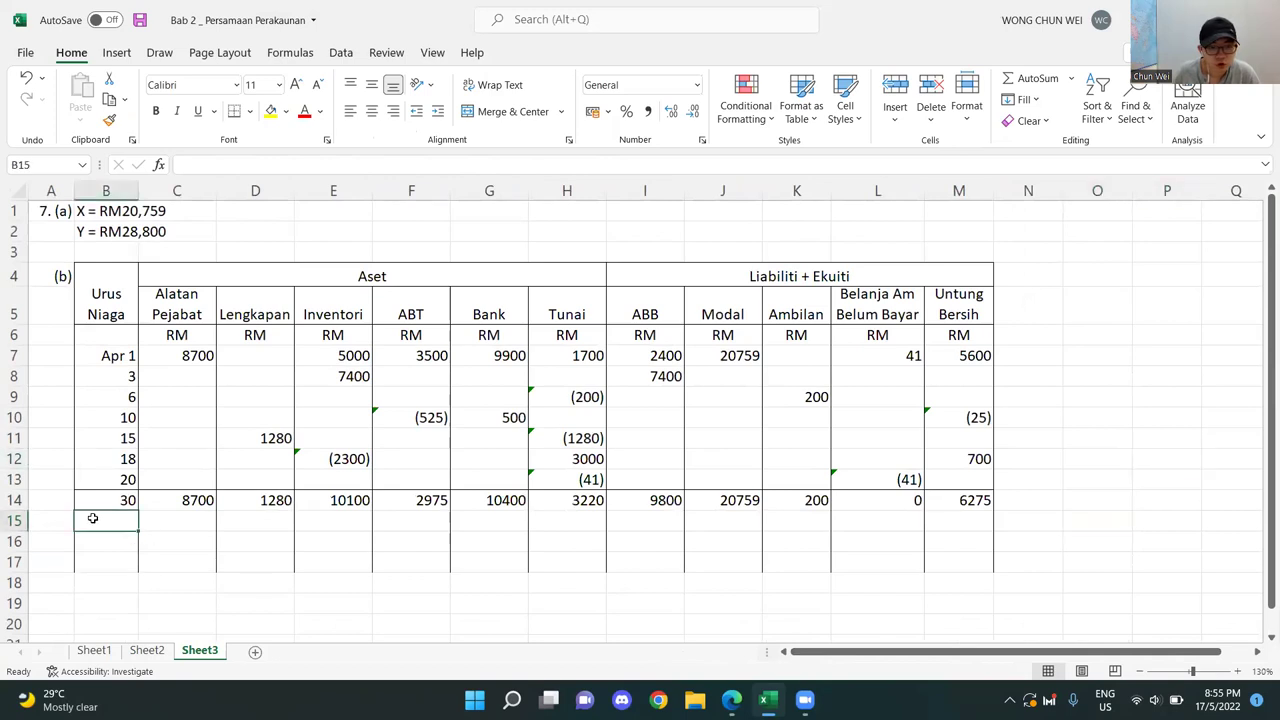
{"action": "type", "text": "Jumlah"}
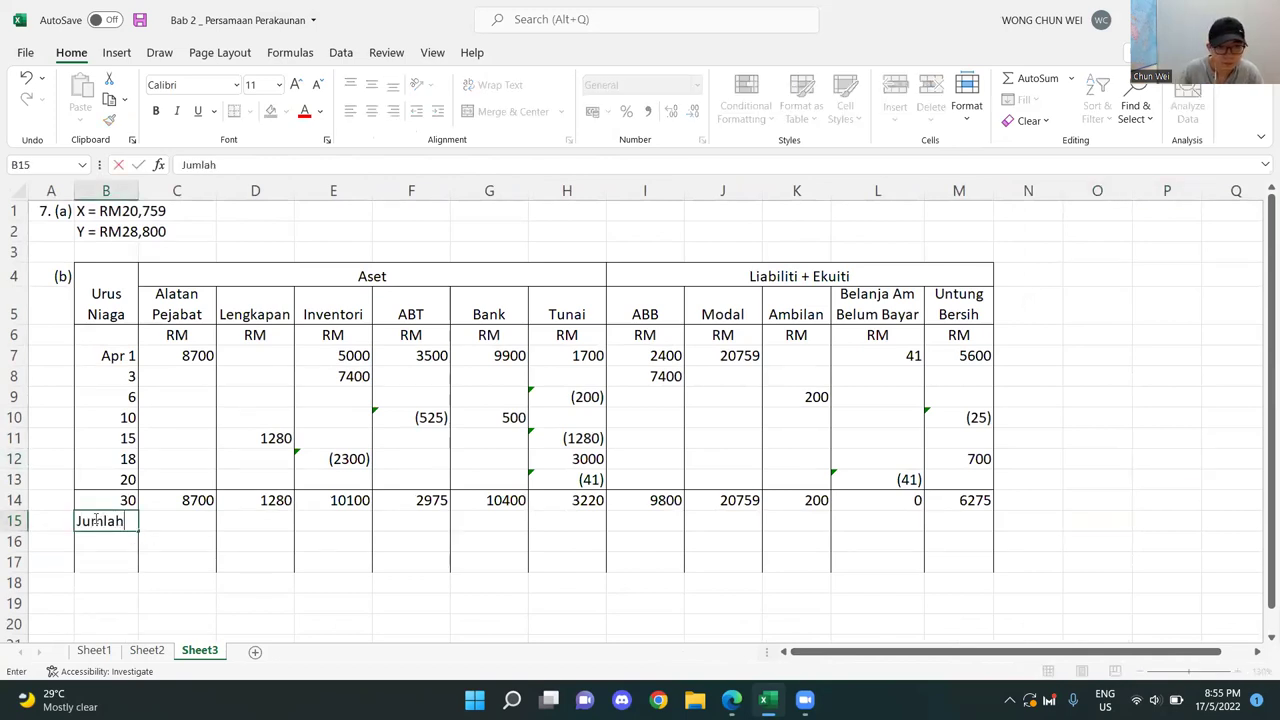
{"action": "key", "text": "Return"}
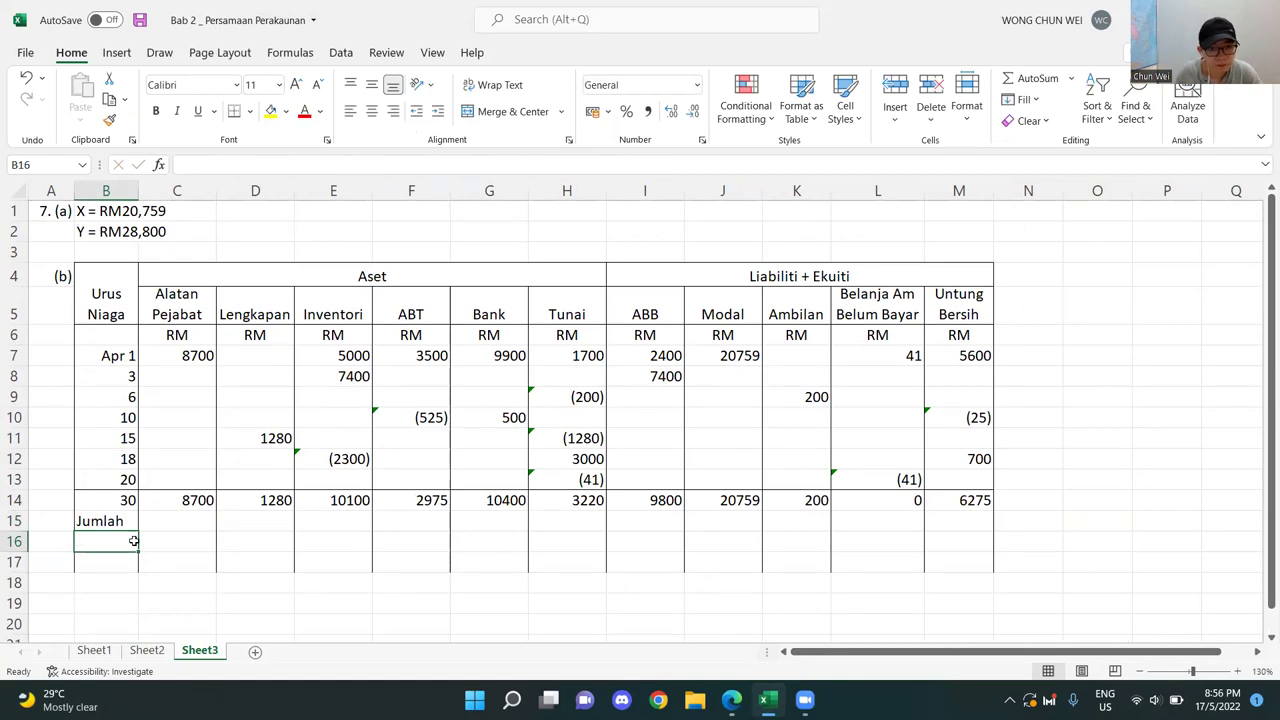
- Remove the two unused bordered rows 16 and 17 below the Jumlah row
{"action": "left_click_drag", "start_coordinate": [115, 540], "coordinate": [352, 551]}
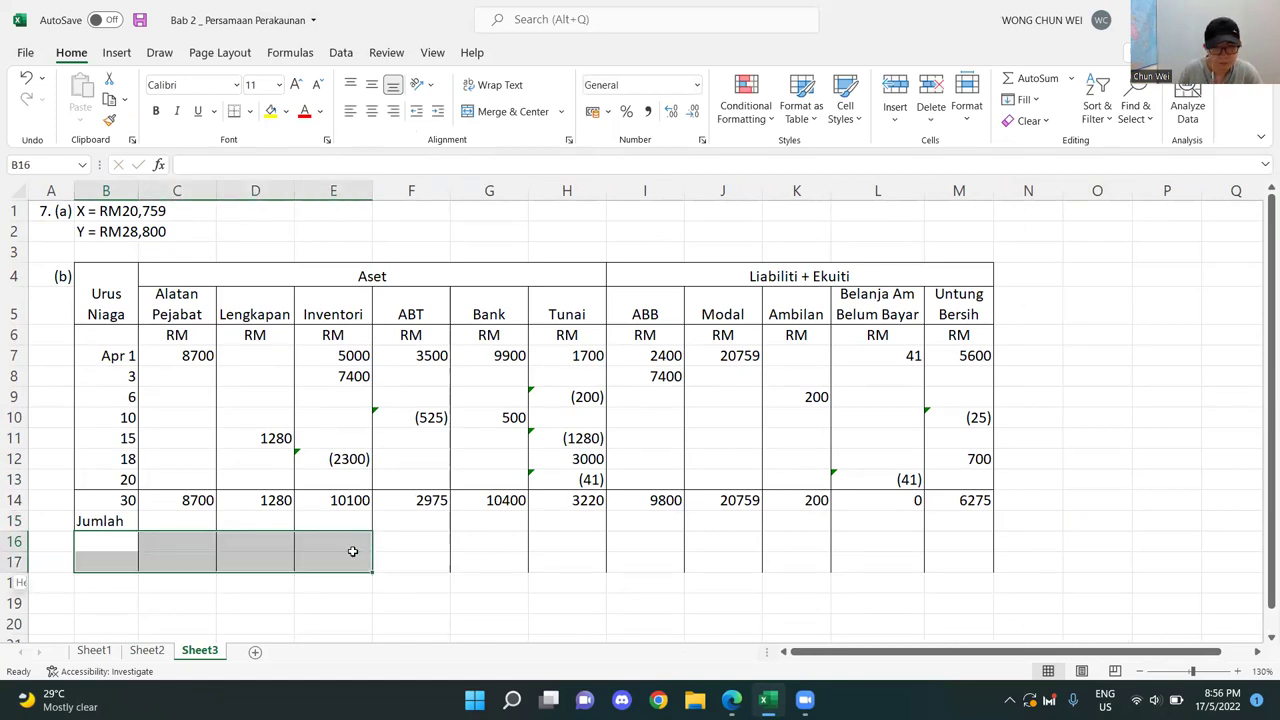
{"action": "key", "text": "shift+space"}
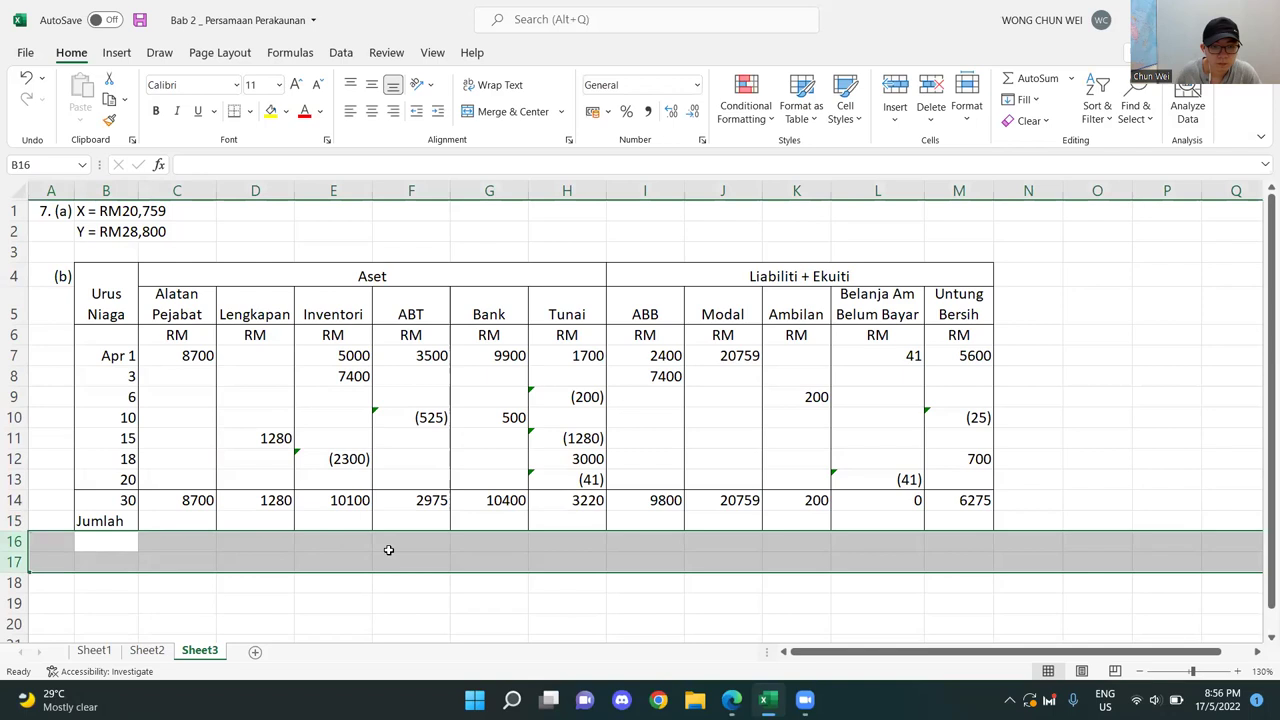
{"action": "left_click", "coordinate": [503, 621]}
- Merge and center the Jumlah row's cells under Aset (C15:H15) and under Liabiliti + Ekuiti (I15:M15)
{"action": "left_click_drag", "start_coordinate": [163, 524], "coordinate": [947, 519]}
{"action": "left_click", "coordinate": [503, 118]}
{"action": "left_click", "coordinate": [503, 111]}
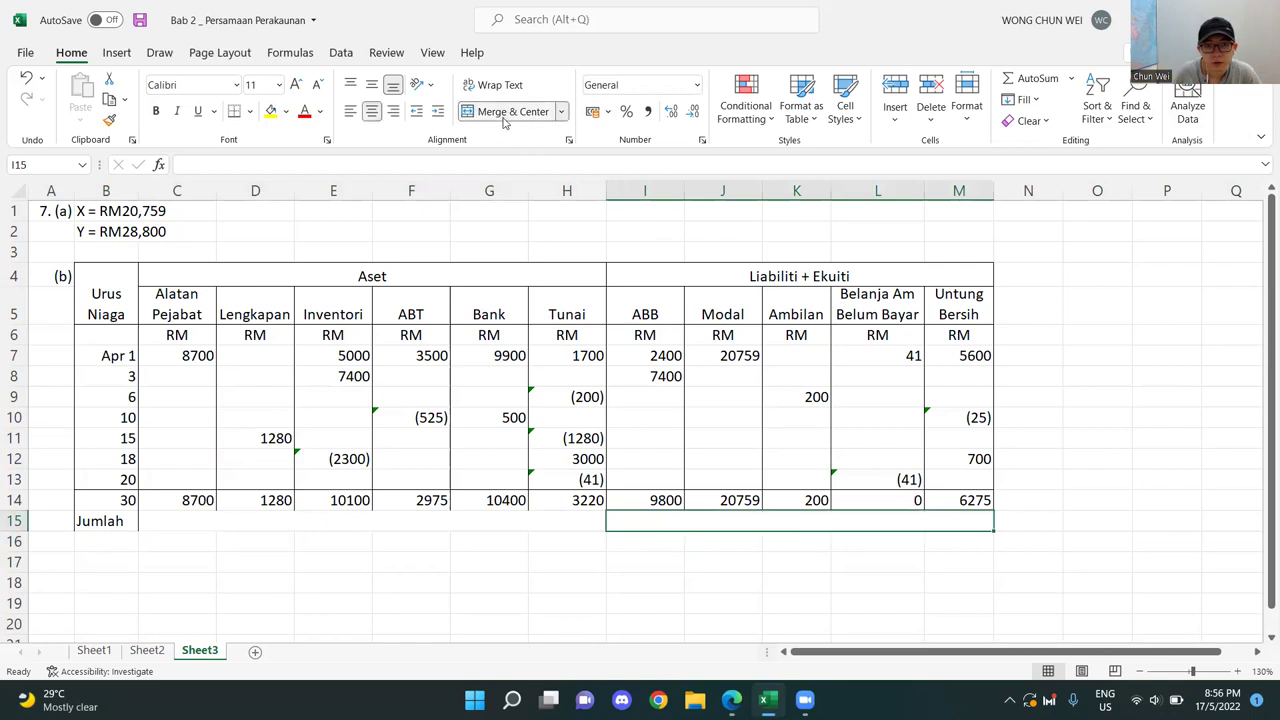
{"action": "left_click", "coordinate": [505, 560]}
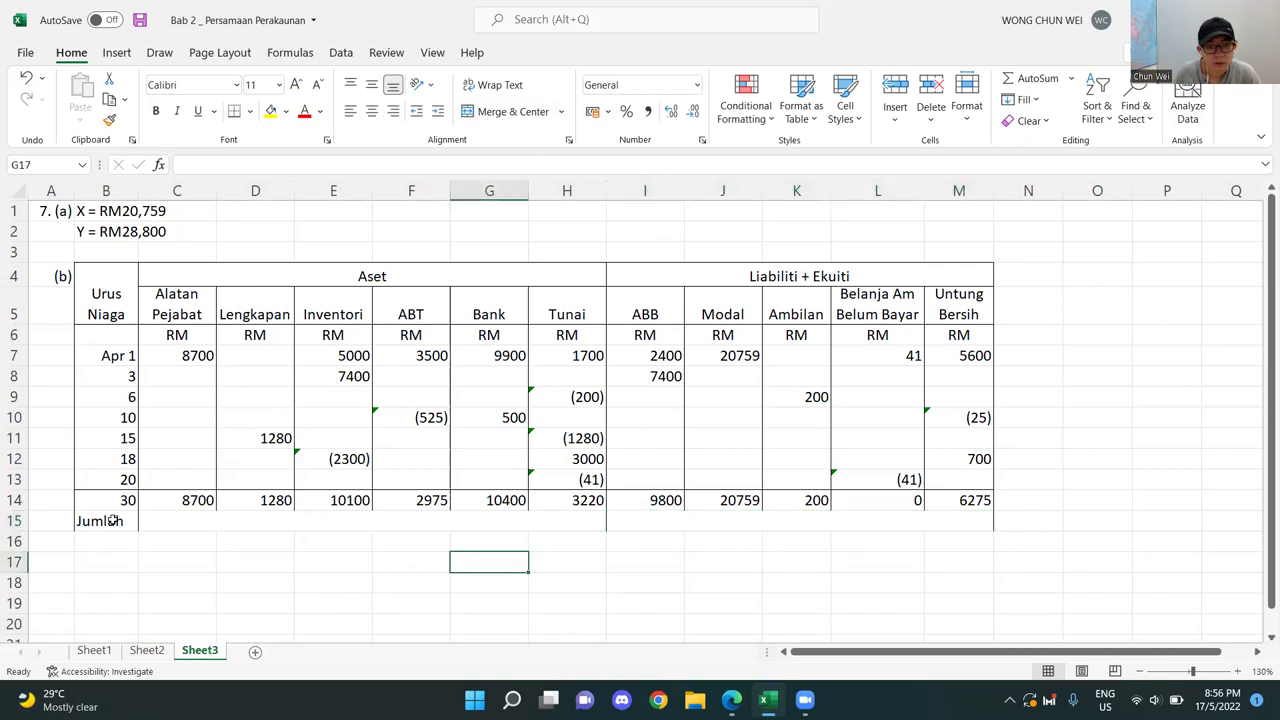
- Draw border grid lines above and below the Jumlah row from column B to column M
{"action": "left_click", "coordinate": [250, 111]}
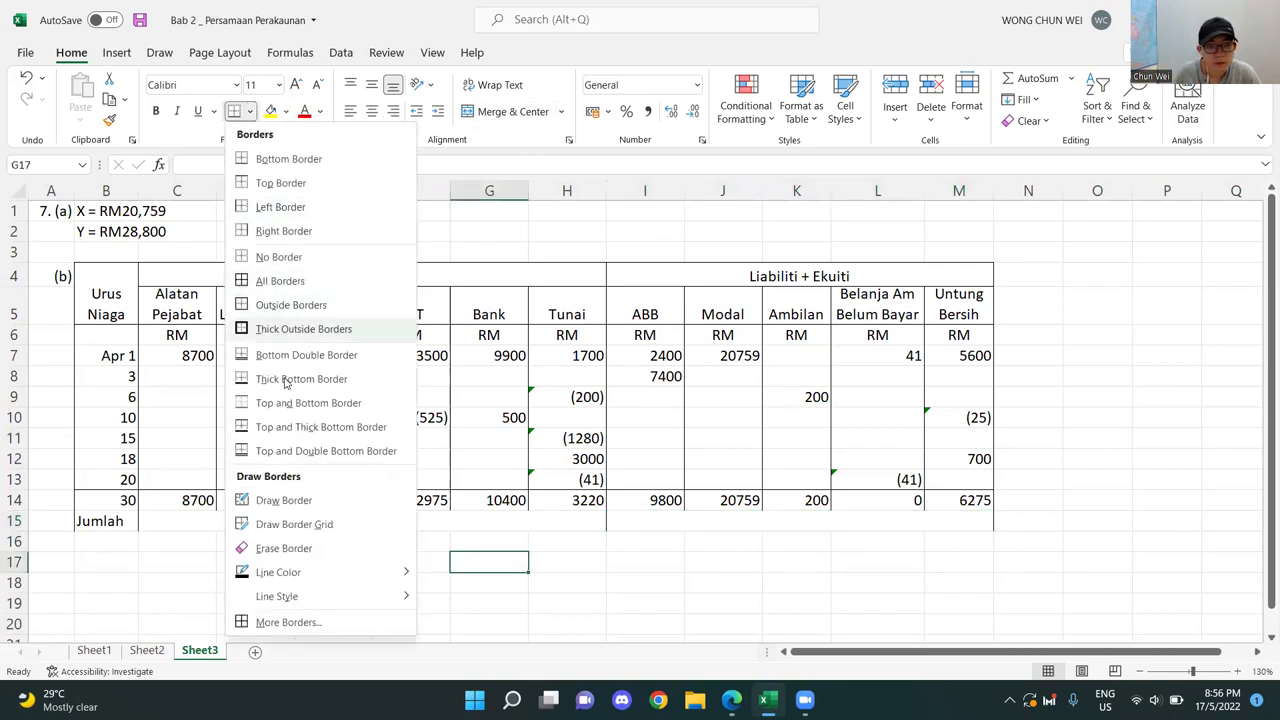
{"action": "left_click", "coordinate": [286, 524]}
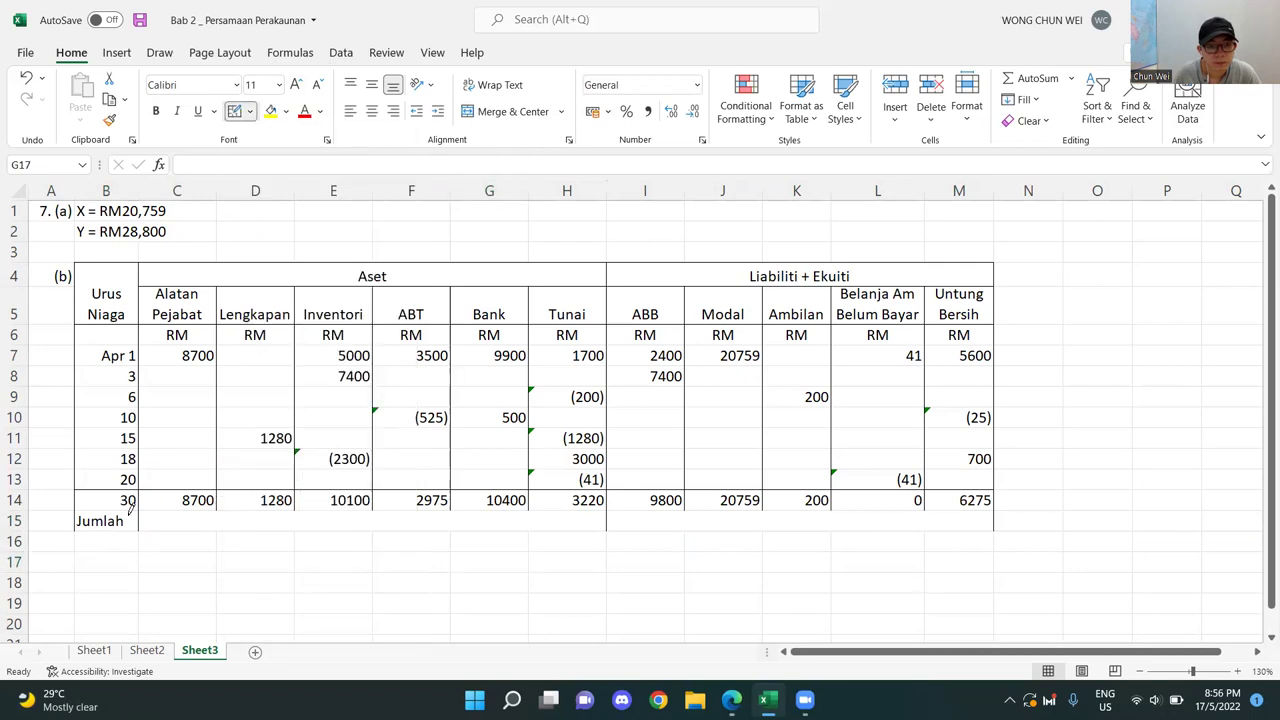
{"action": "left_click_drag", "start_coordinate": [207, 508], "coordinate": [960, 520]}
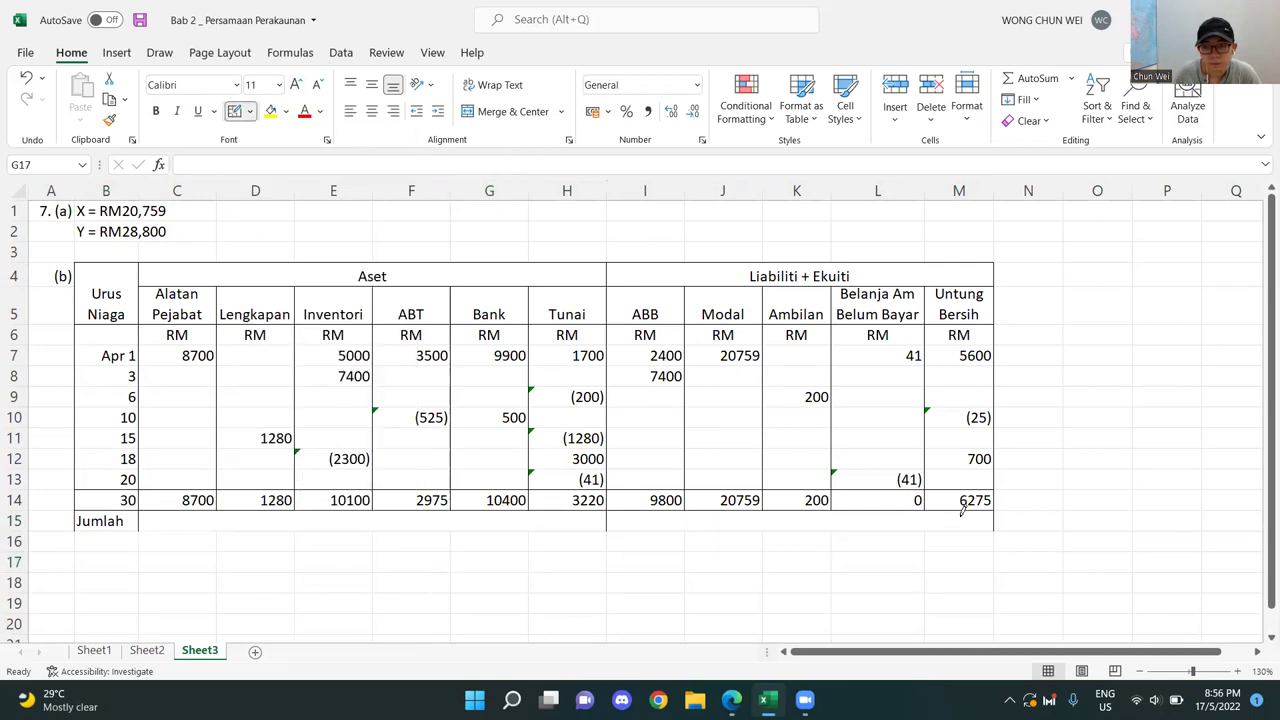
{"action": "left_click", "coordinate": [234, 111]}
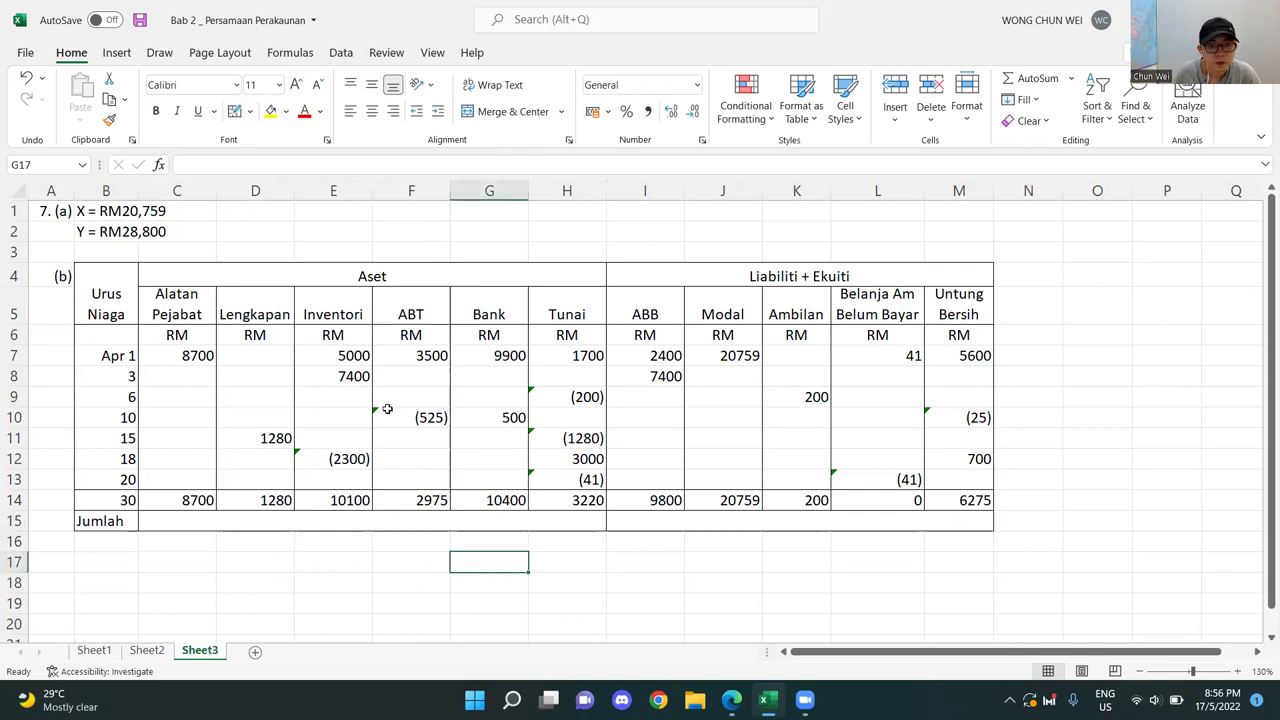
- Total the Aset closing balances in the Jumlah row with the formula =C14+D14+E14+F14+G14+H14
{"action": "left_click", "coordinate": [350, 521]}
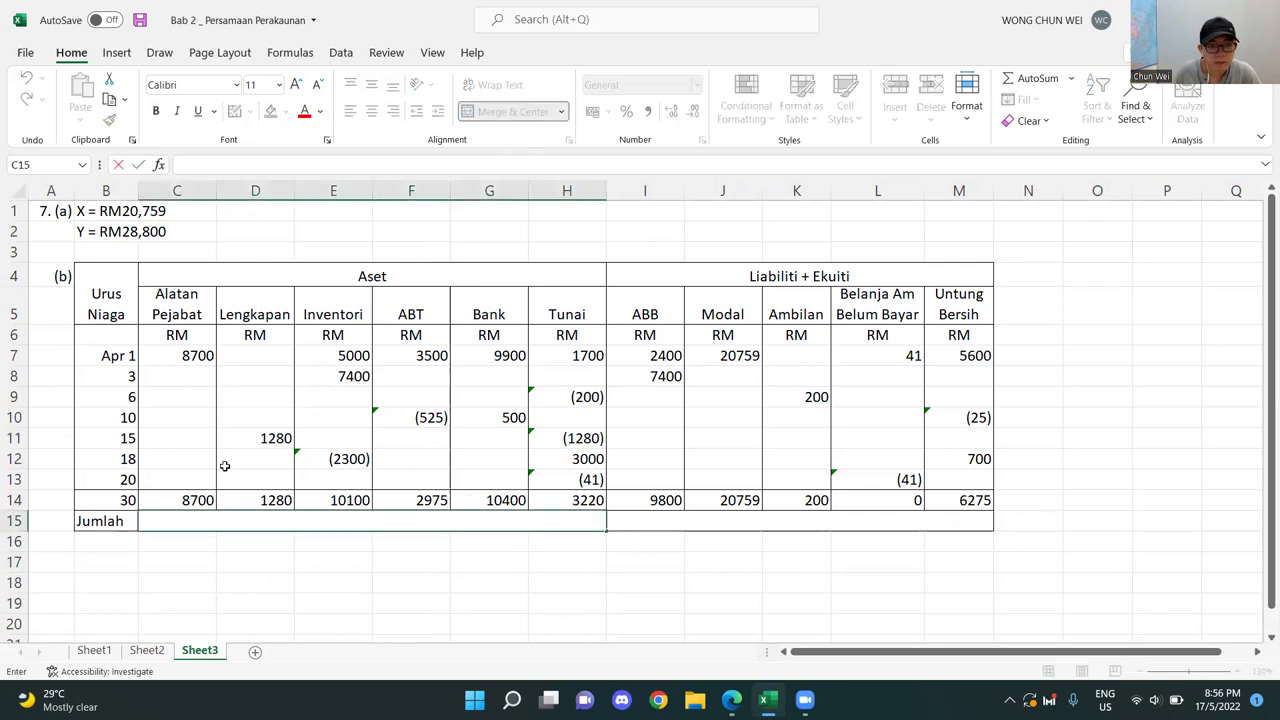
{"action": "type", "text": "="}
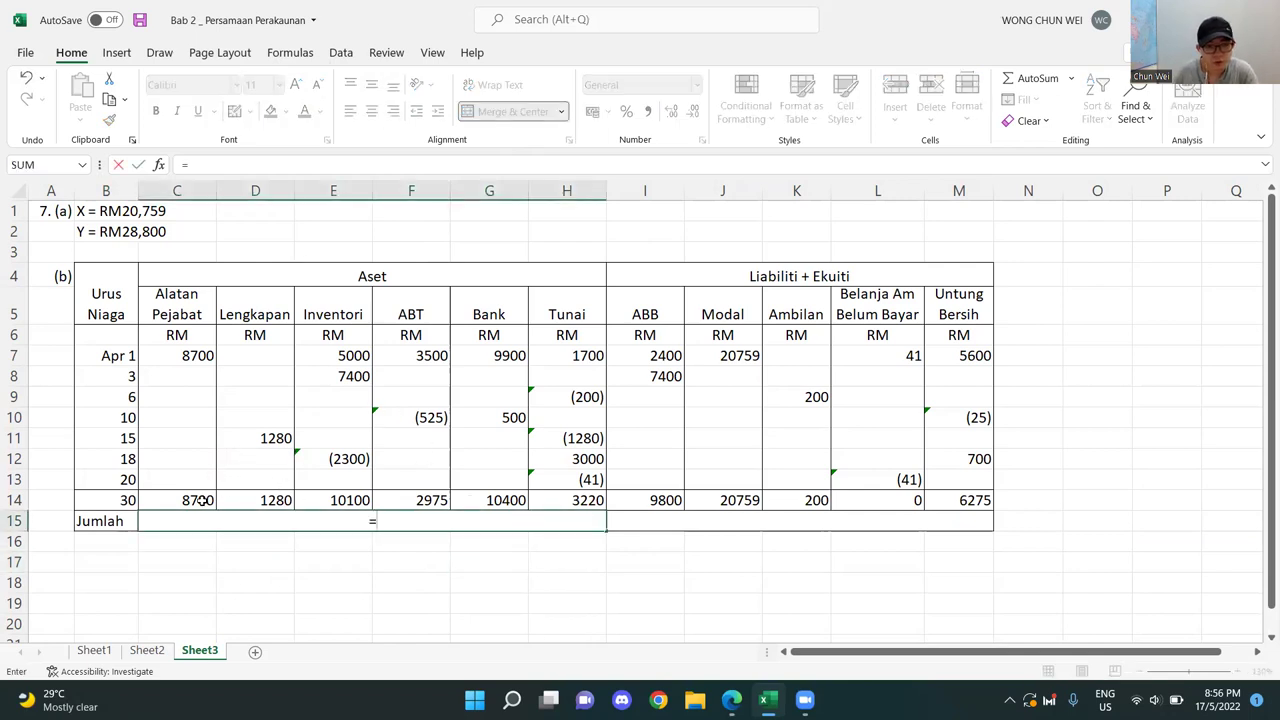
{"action": "left_click", "coordinate": [203, 500]}
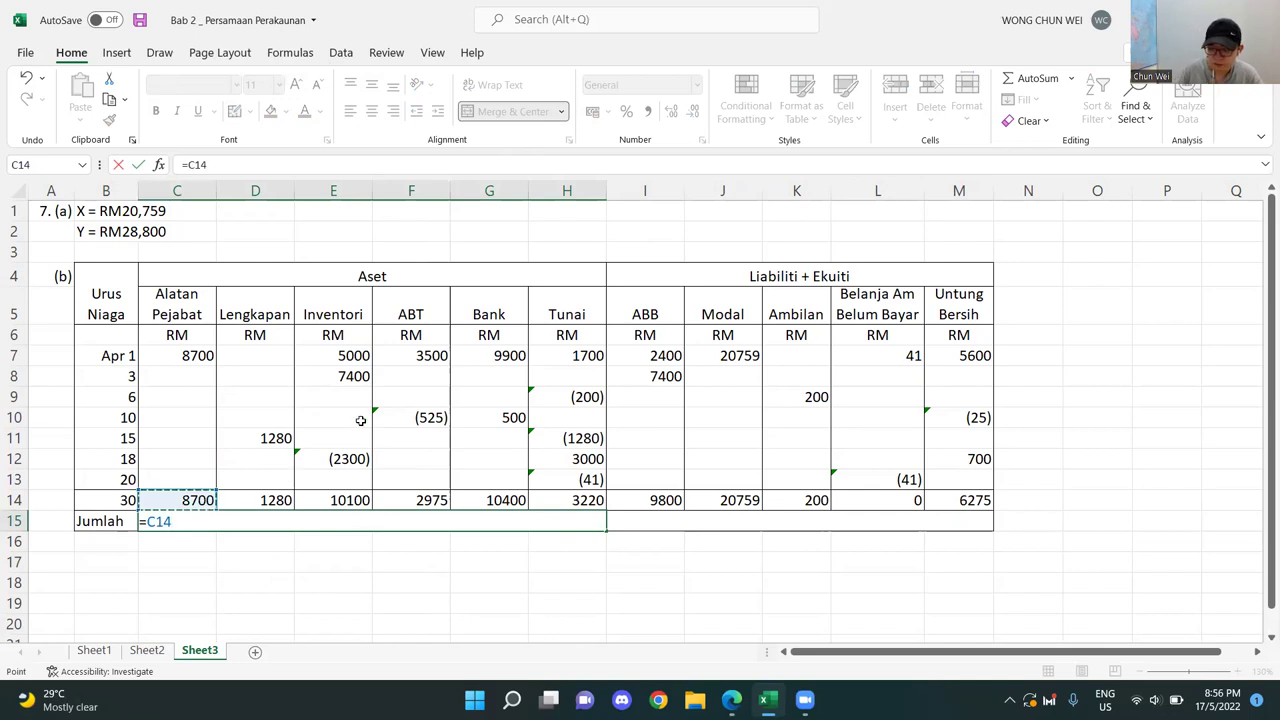
{"action": "type", "text": "+"}
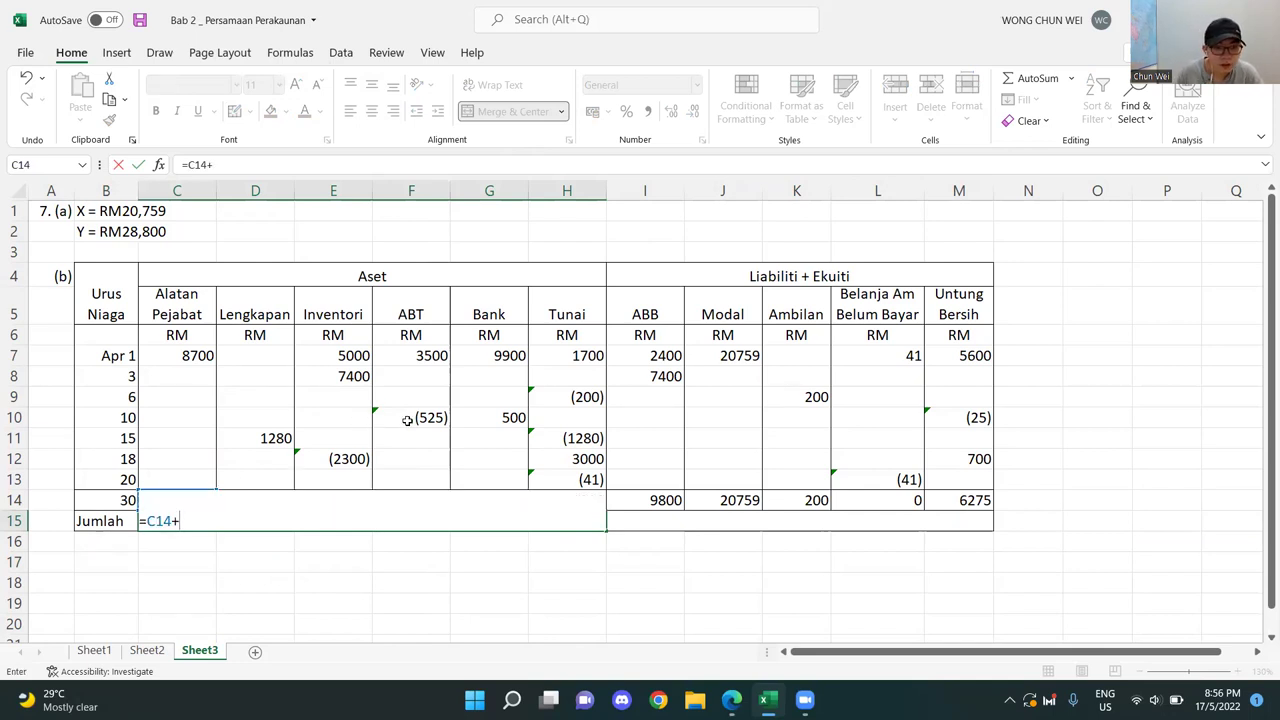
{"action": "key", "text": "Up"}
{"action": "key", "text": "Down"}
{"action": "key", "text": "Left"}
{"action": "key", "text": "Up"}
{"action": "key", "text": "Right"}
{"action": "key", "text": "Right"}
{"action": "key", "text": "Right"}
{"action": "type", "text": "+"}
{"action": "key", "text": "Up"}
{"action": "key", "text": "Right"}
{"action": "key", "text": "Right"}
{"action": "type", "text": "+"}
{"action": "key", "text": "Up"}
{"action": "key", "text": "Right"}
{"action": "key", "text": "Right"}
{"action": "key", "text": "Right"}
{"action": "key", "text": "Right"}
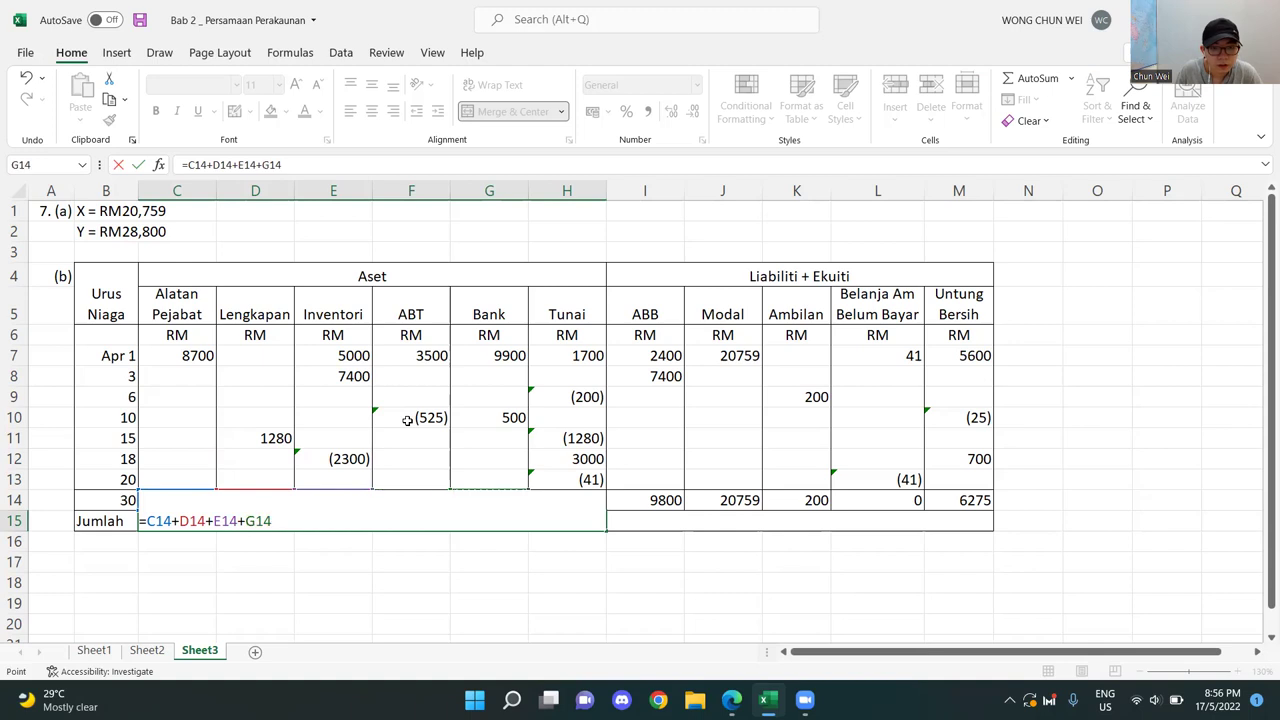
{"action": "key", "text": "Left"}
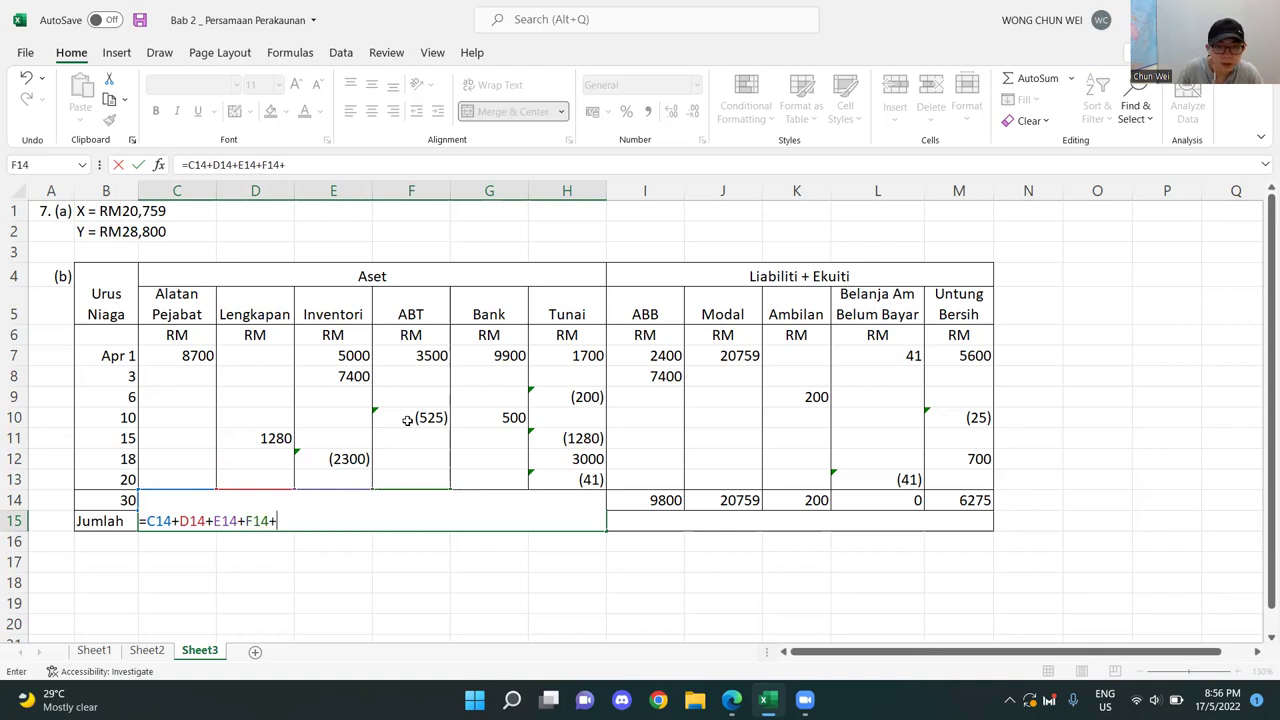
{"action": "key", "text": "Up"}
{"action": "key", "text": "Right"}
{"action": "key", "text": "Right"}
{"action": "key", "text": "Right"}
{"action": "key", "text": "Right"}
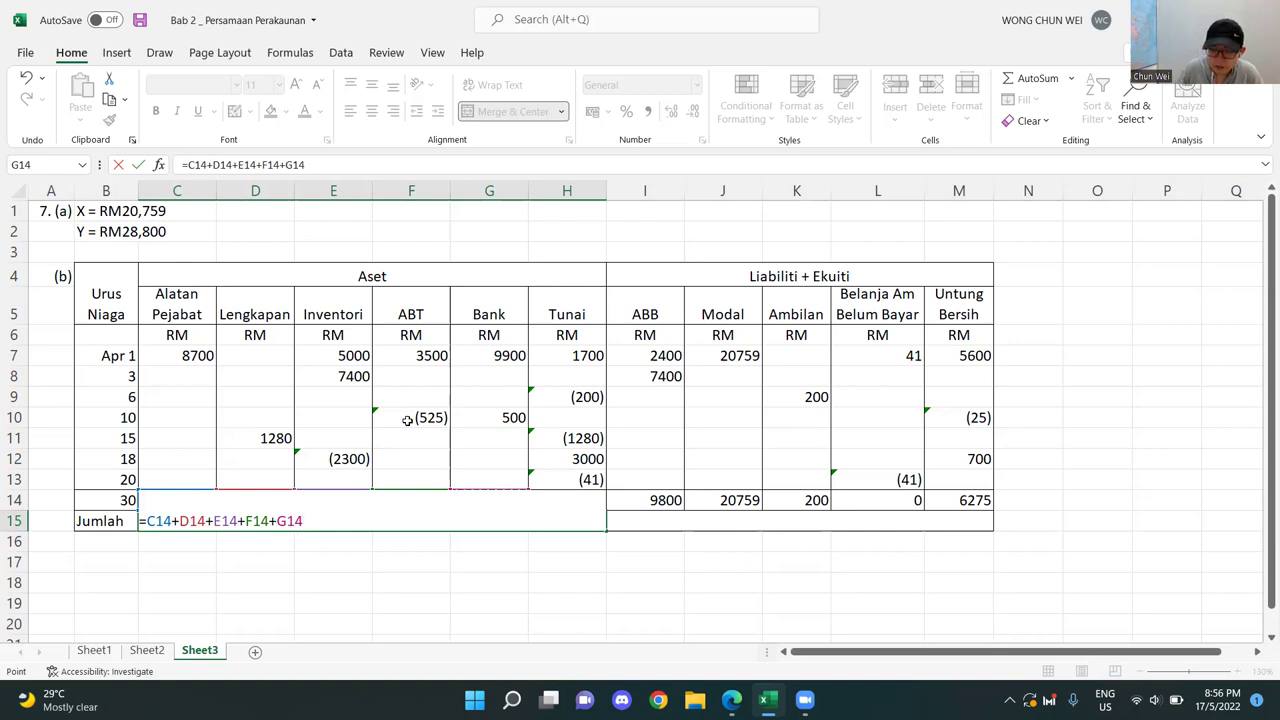
{"action": "key", "text": "Up"}
{"action": "key", "text": "Up"}
{"action": "key", "text": "Right"}
{"action": "key", "text": "Right"}
{"action": "key", "text": "Right"}
{"action": "key", "text": "Right"}
{"action": "key", "text": "Right"}
{"action": "key", "text": "Right"}
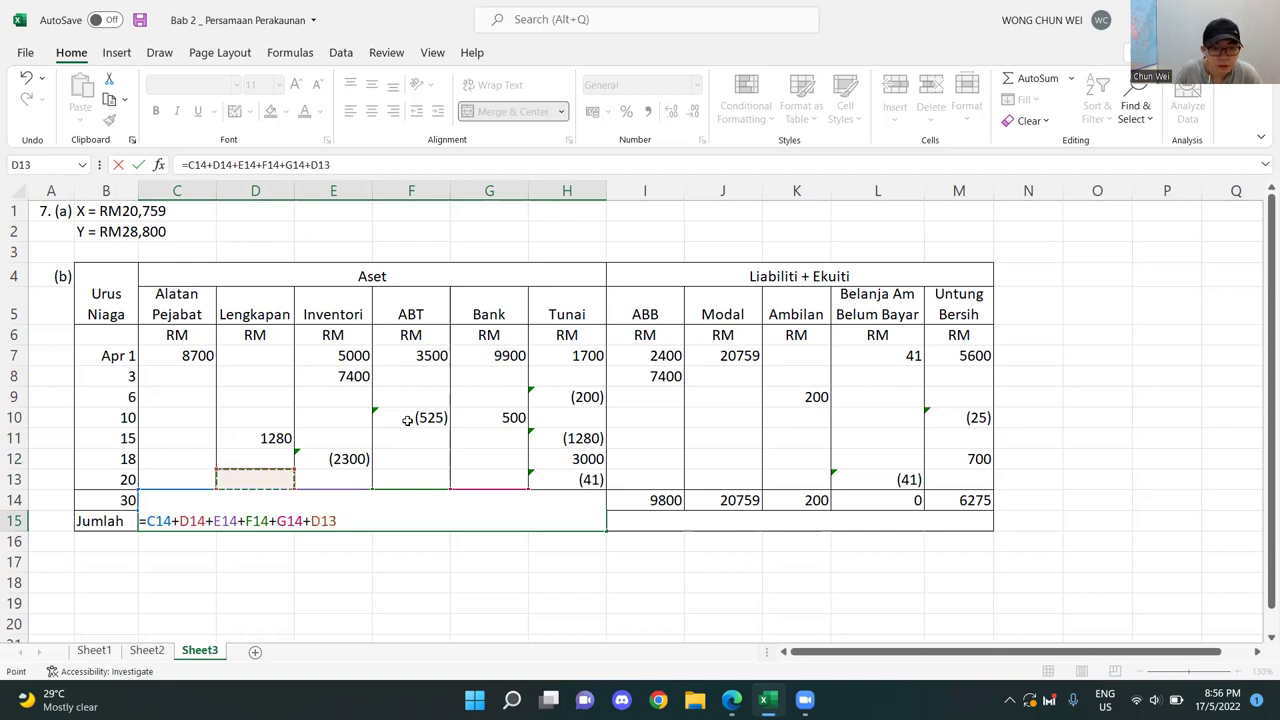
{"action": "key", "text": "Left"}
{"action": "key", "text": "Down"}
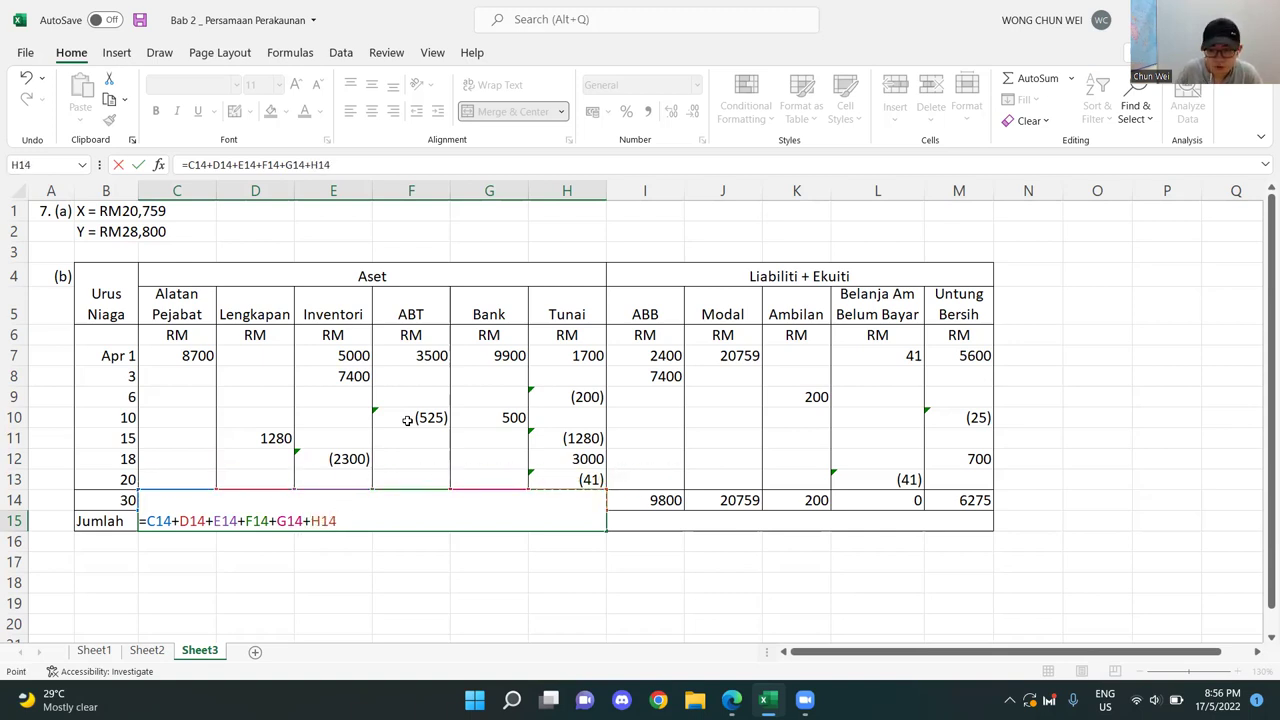
{"action": "key", "text": "Return"}
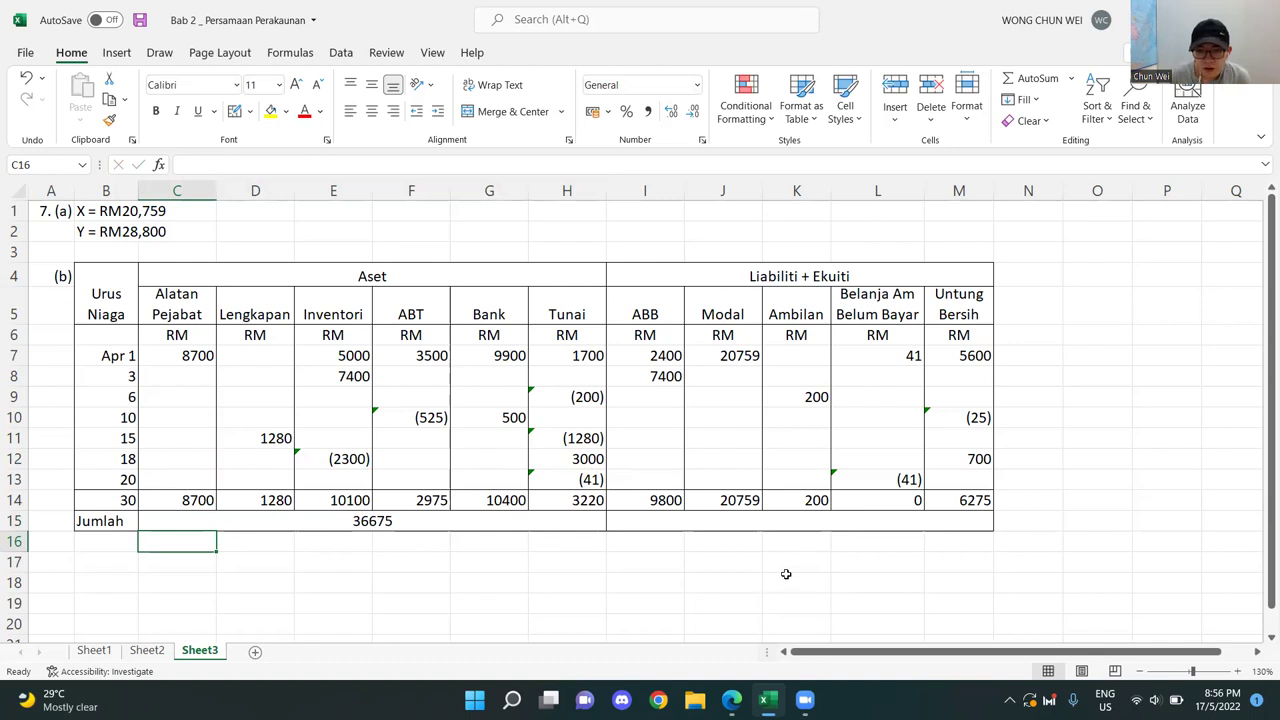
- Calculate the Liabiliti + Ekuiti total in helper cell J17 with =I14+J14-200+M14, subtracting Ambilan
{"action": "left_click", "coordinate": [732, 568]}
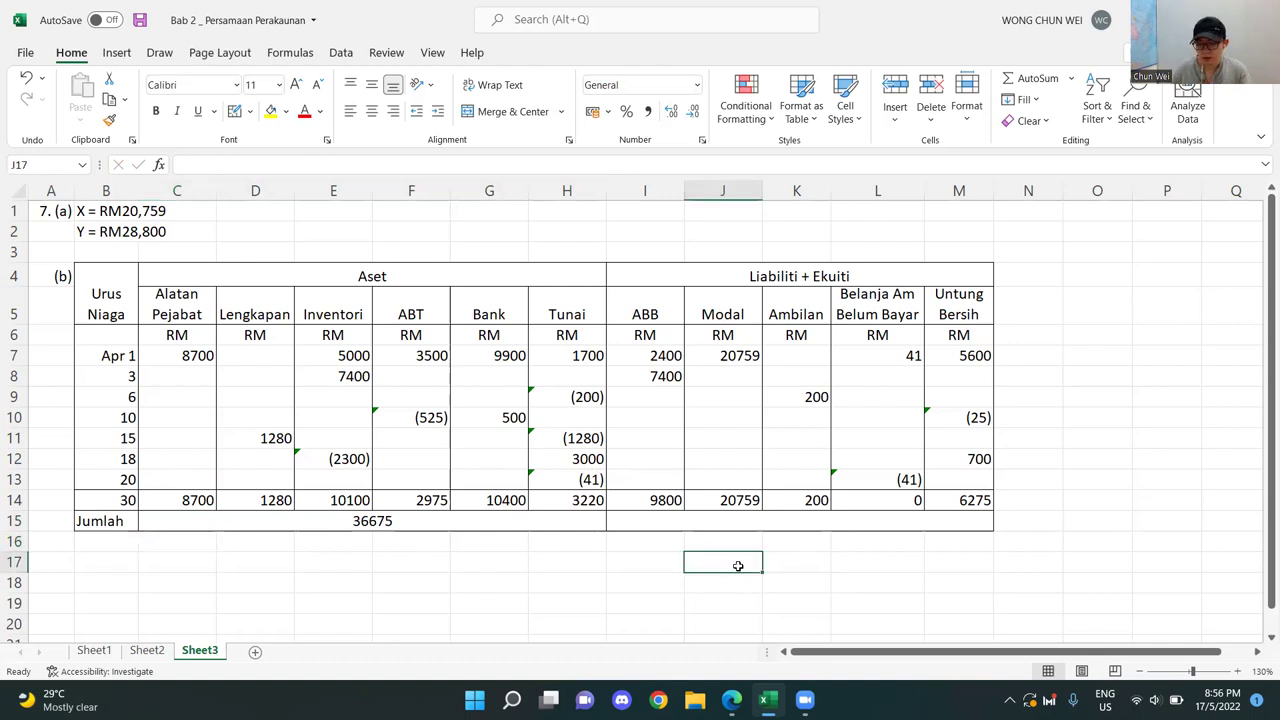
{"action": "type", "text": "="}
{"action": "left_click", "coordinate": [662, 501]}
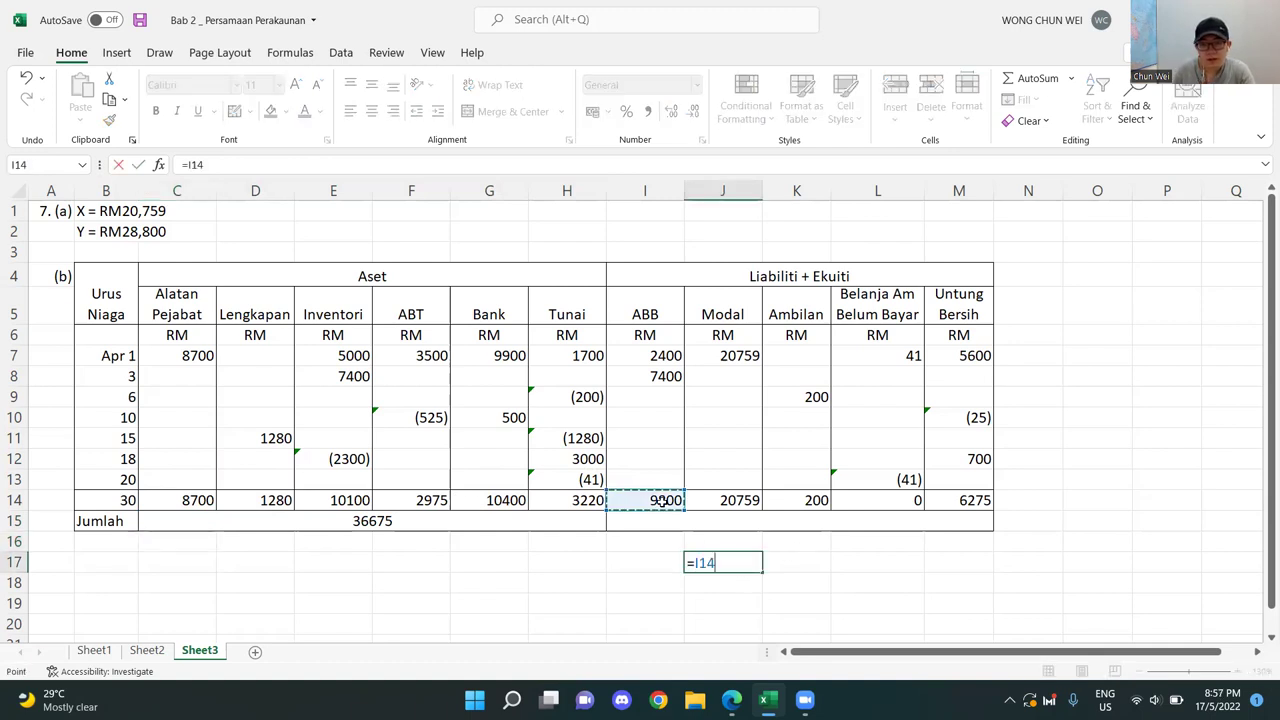
{"action": "type", "text": "+"}
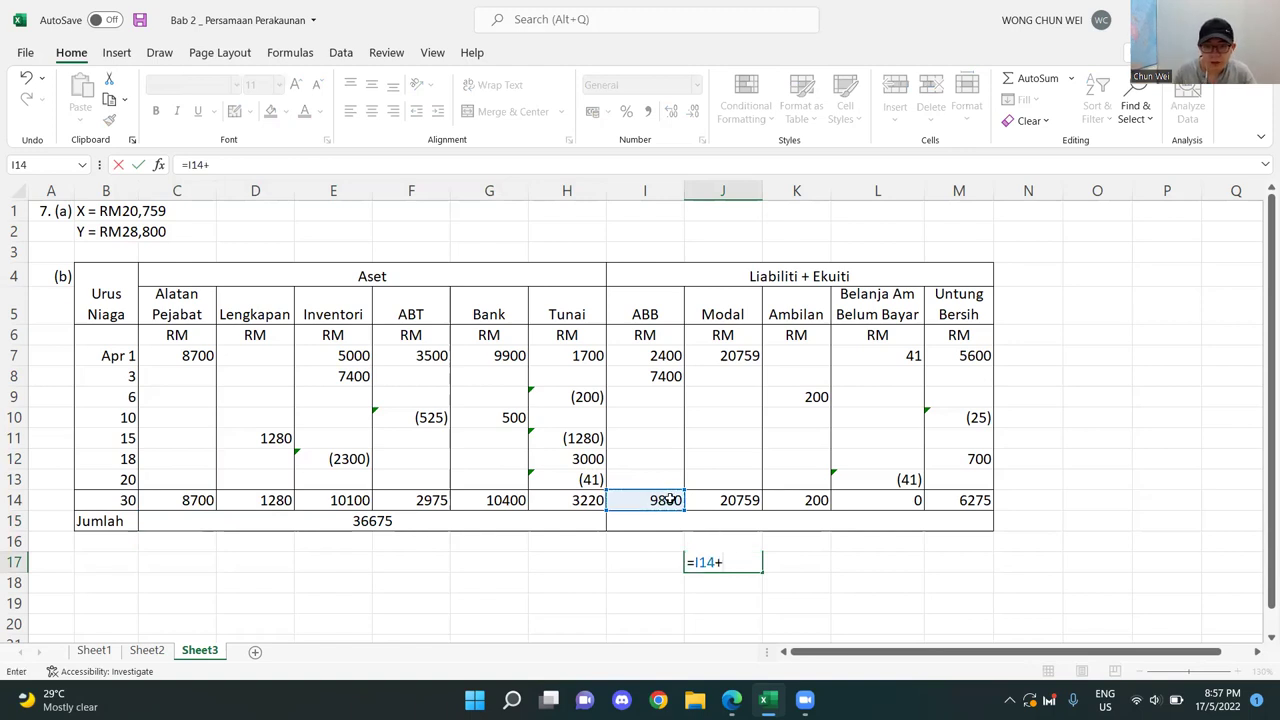
{"action": "left_click", "coordinate": [745, 496]}
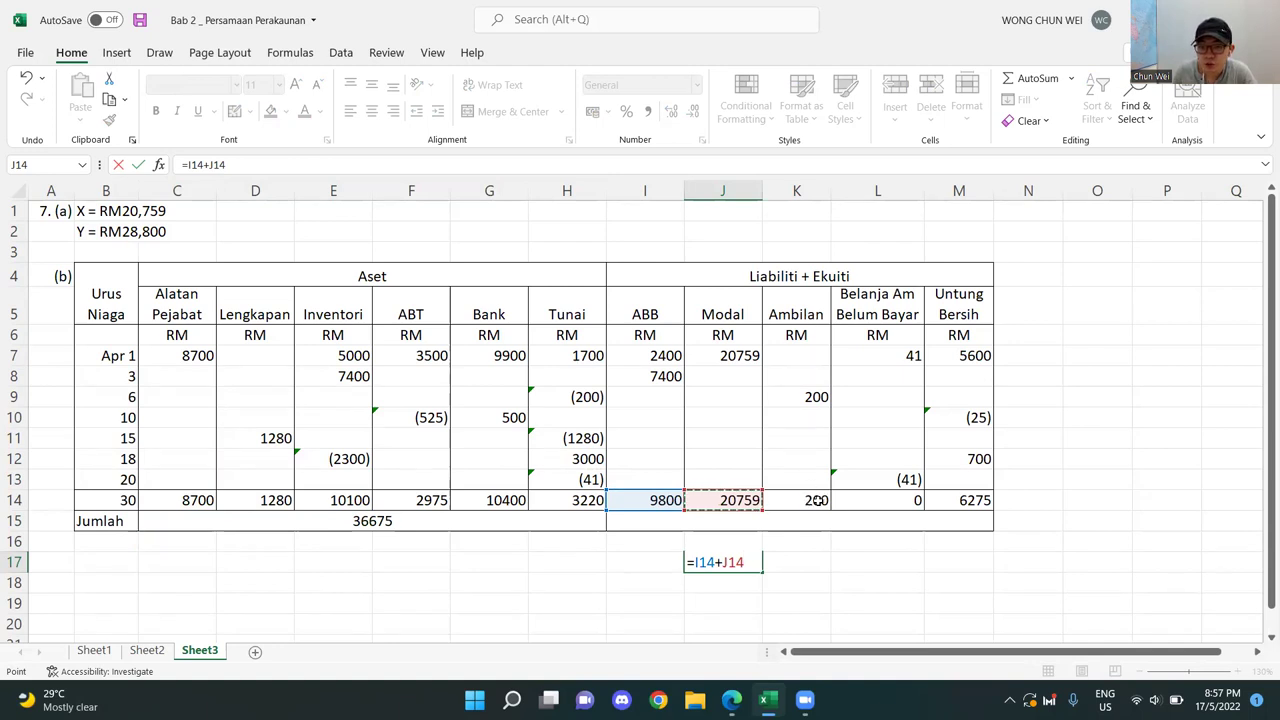
{"action": "type", "text": "-"}
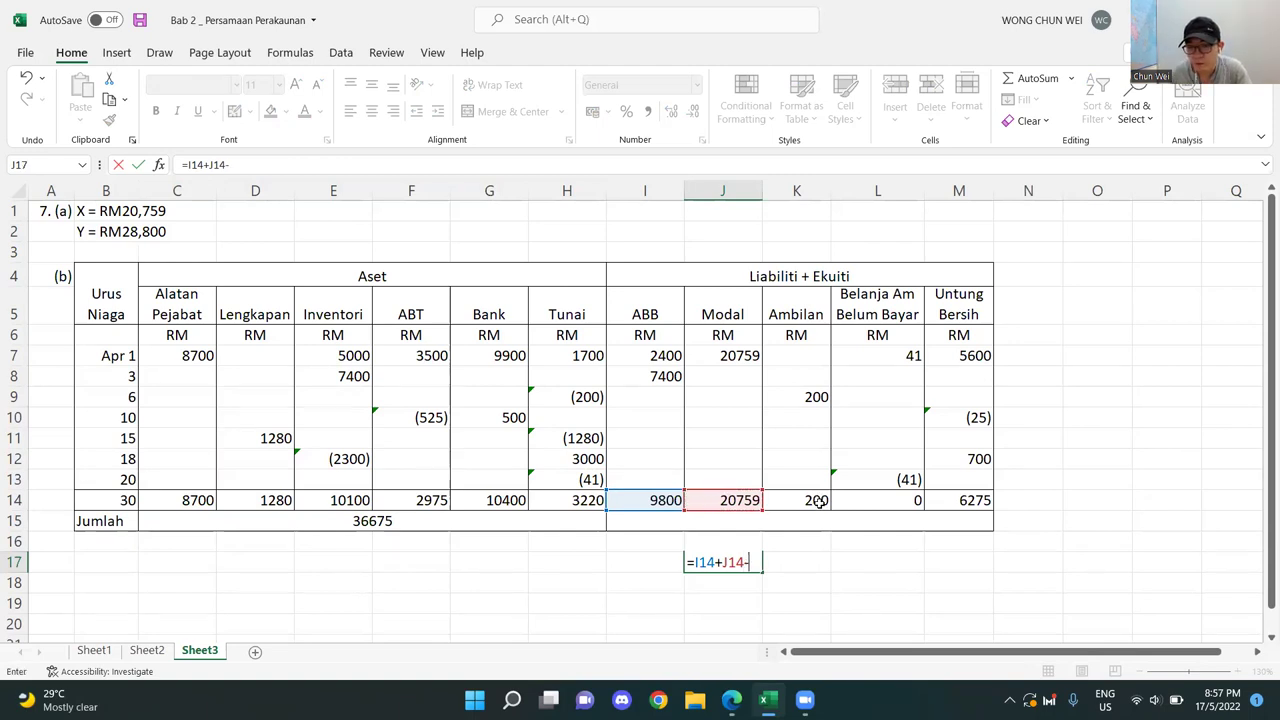
{"action": "type", "text": "200"}
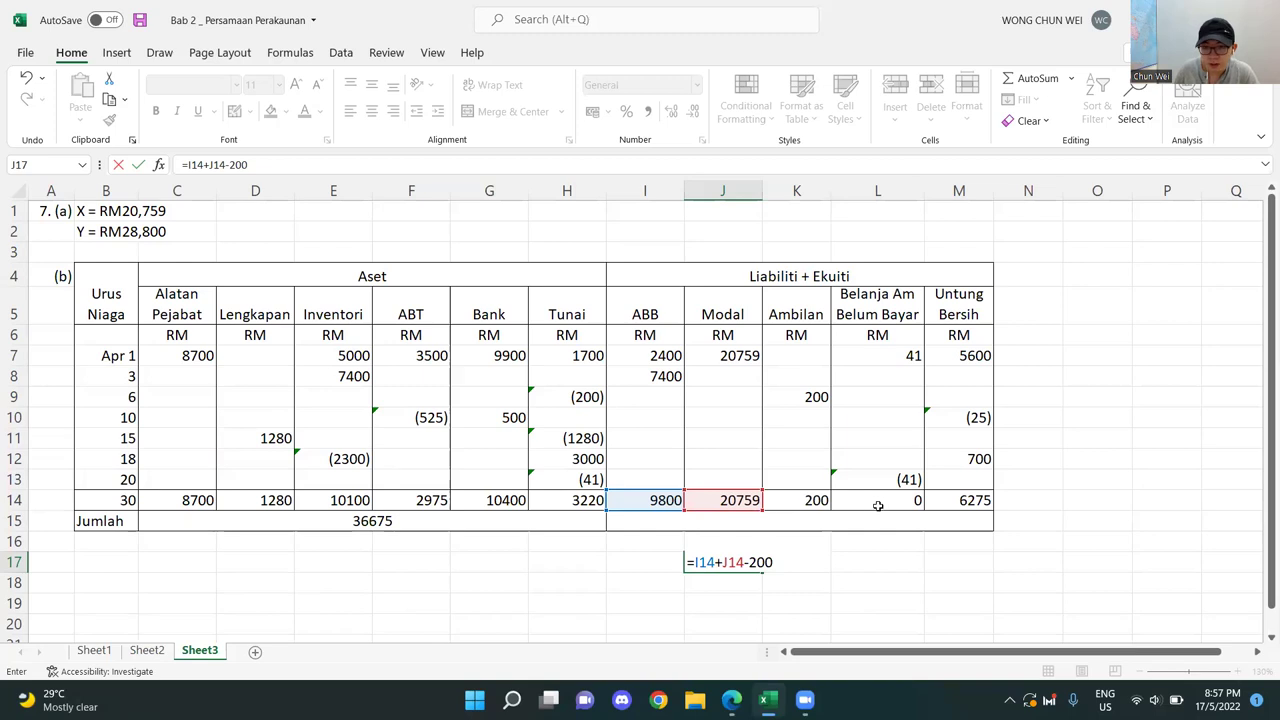
{"action": "type", "text": "+"}
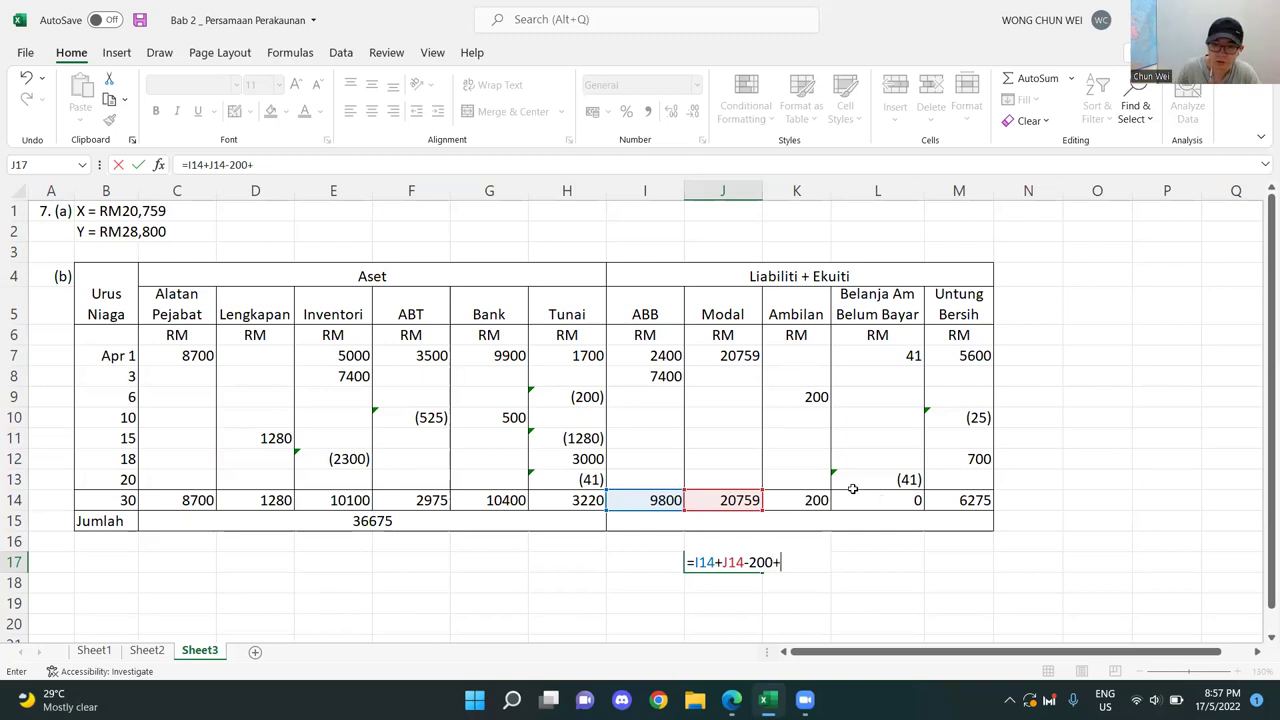
{"action": "left_click", "coordinate": [977, 503]}
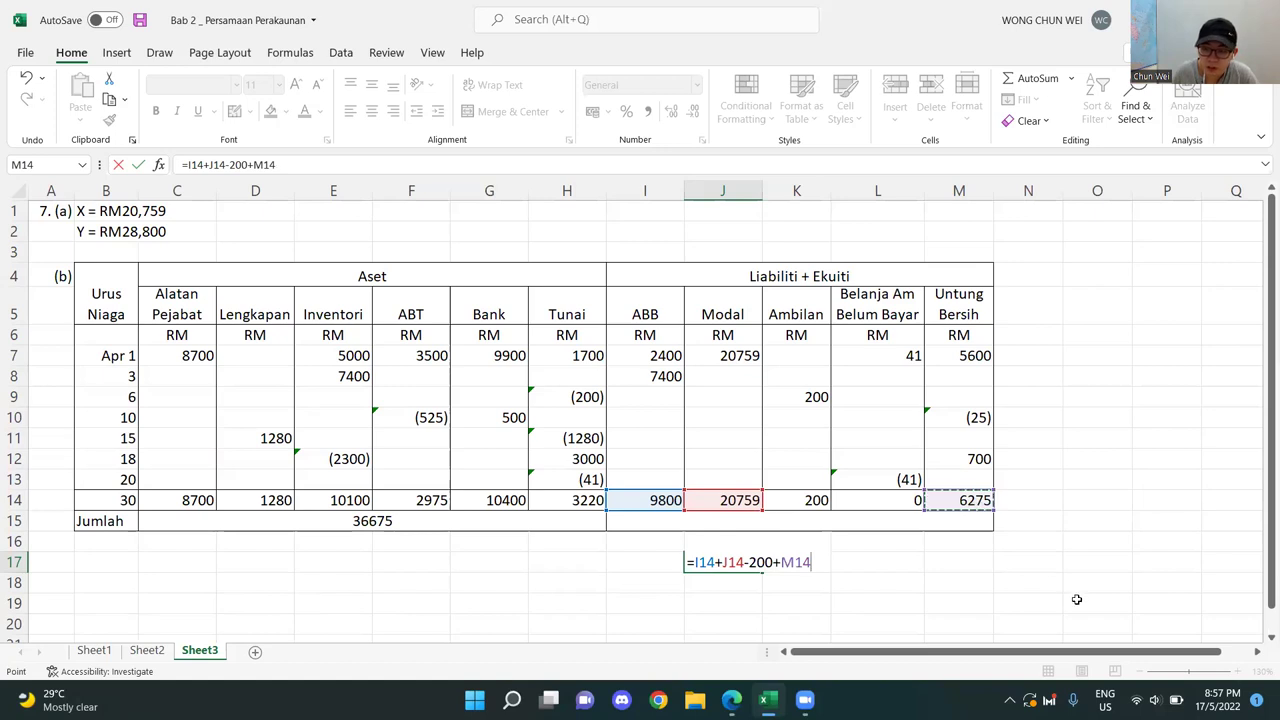
{"action": "key", "text": "Return"}
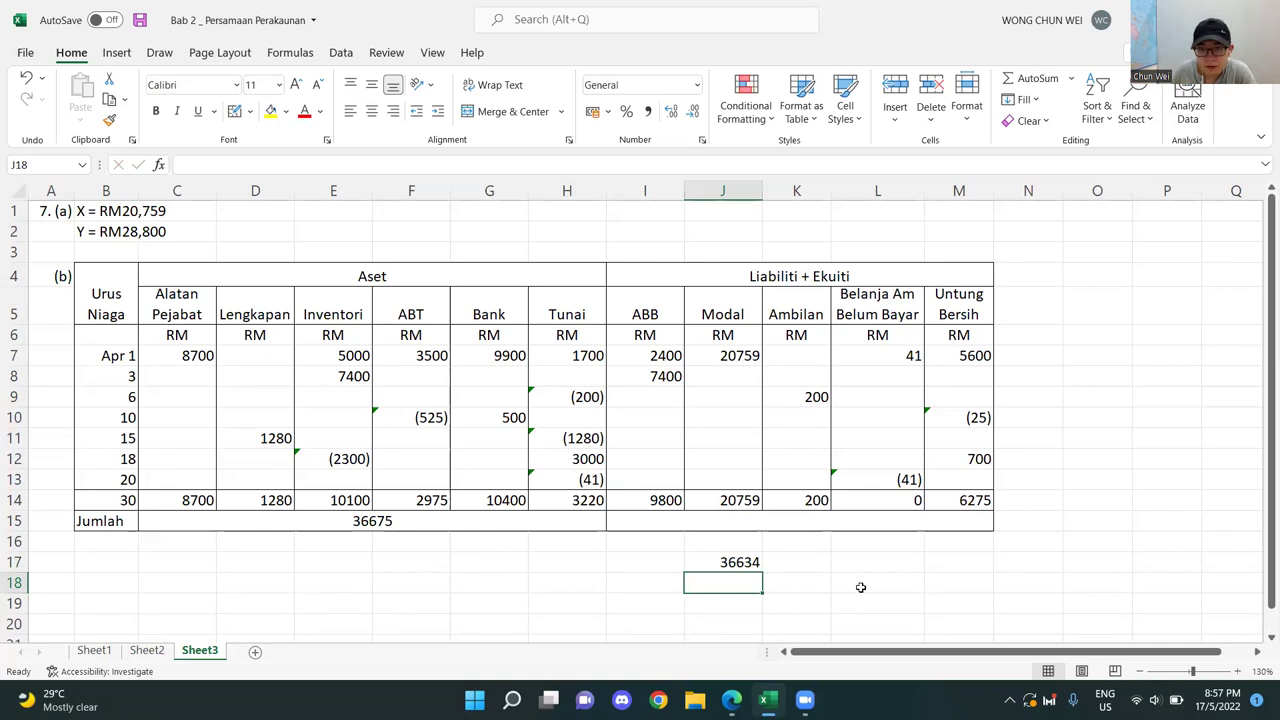
- Link the Jumlah cell under Liabiliti + Ekuiti to the helper total with =J17
{"action": "left_click", "coordinate": [745, 566]}
{"action": "left_click", "coordinate": [806, 524]}
{"action": "double_click", "coordinate": [808, 523]}
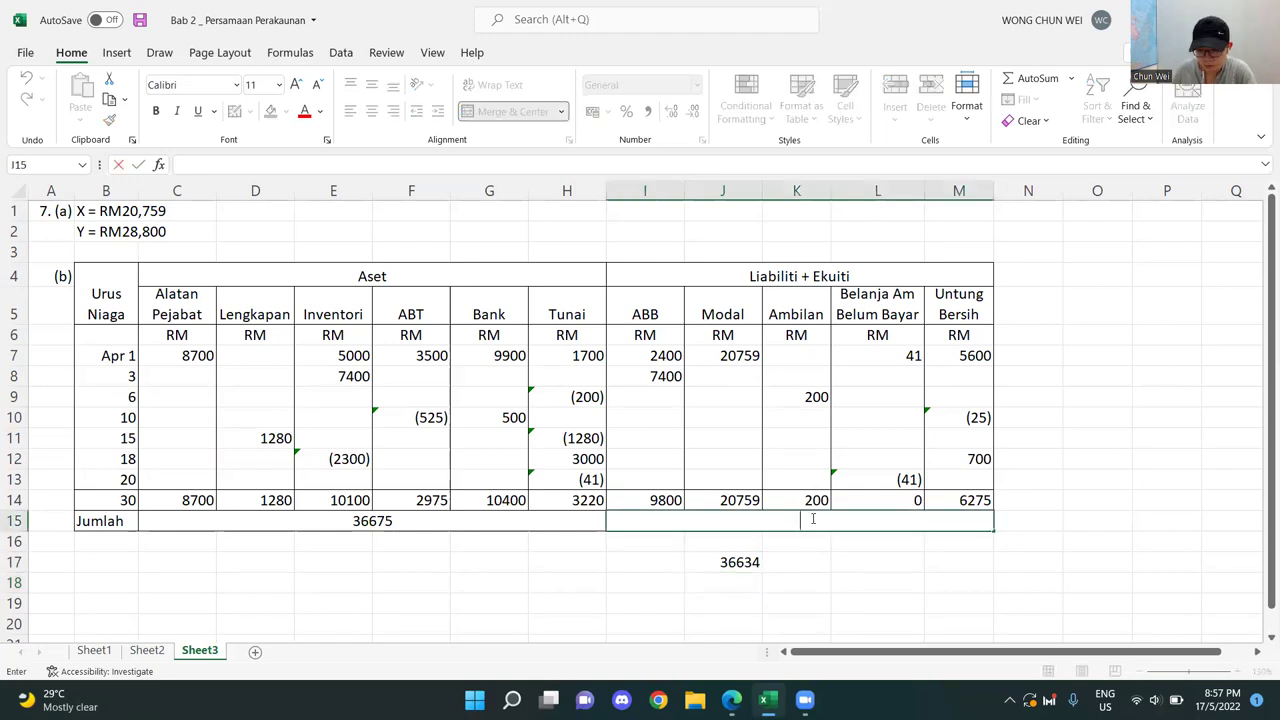
{"action": "type", "text": "="}
{"action": "left_click", "coordinate": [752, 563]}
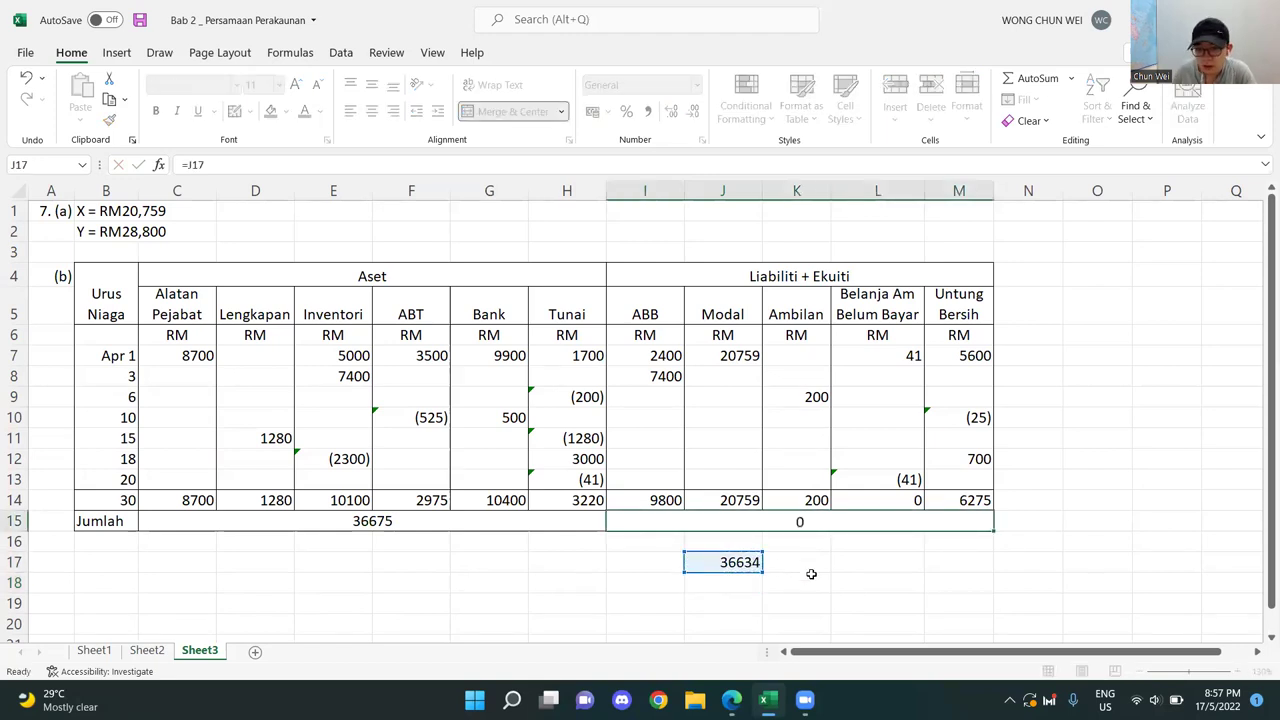
{"action": "key", "text": "Return"}
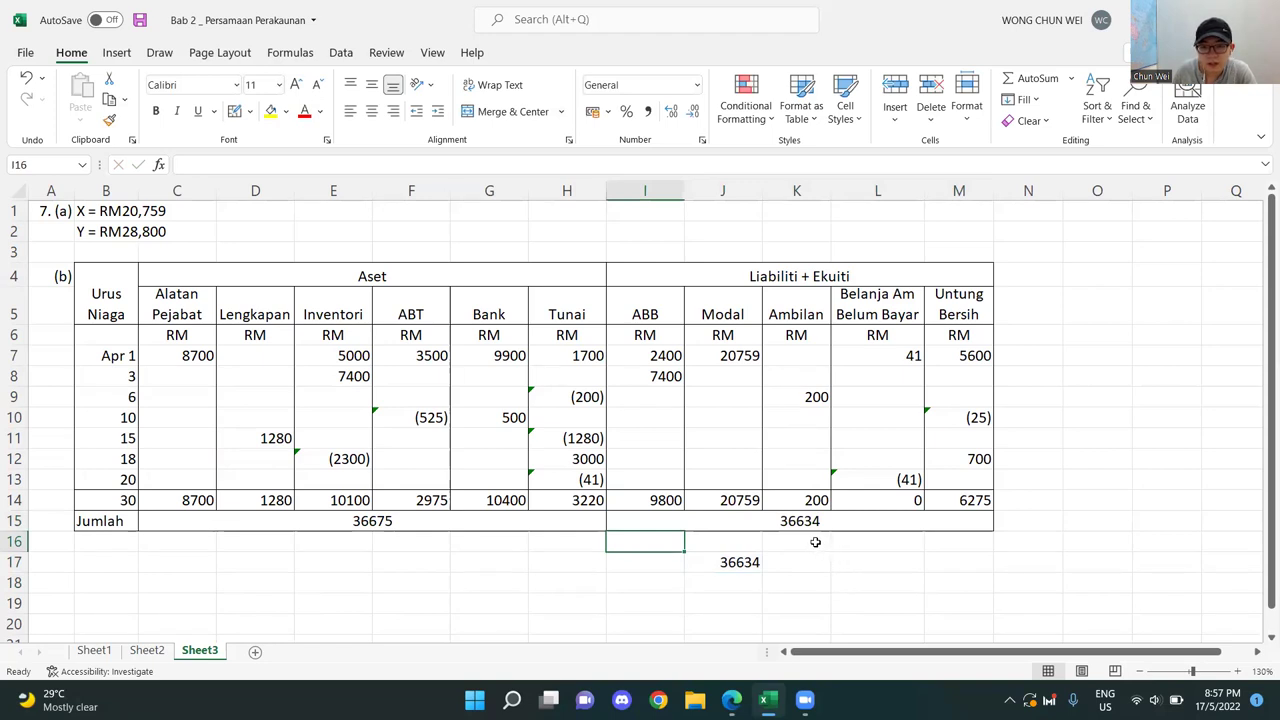
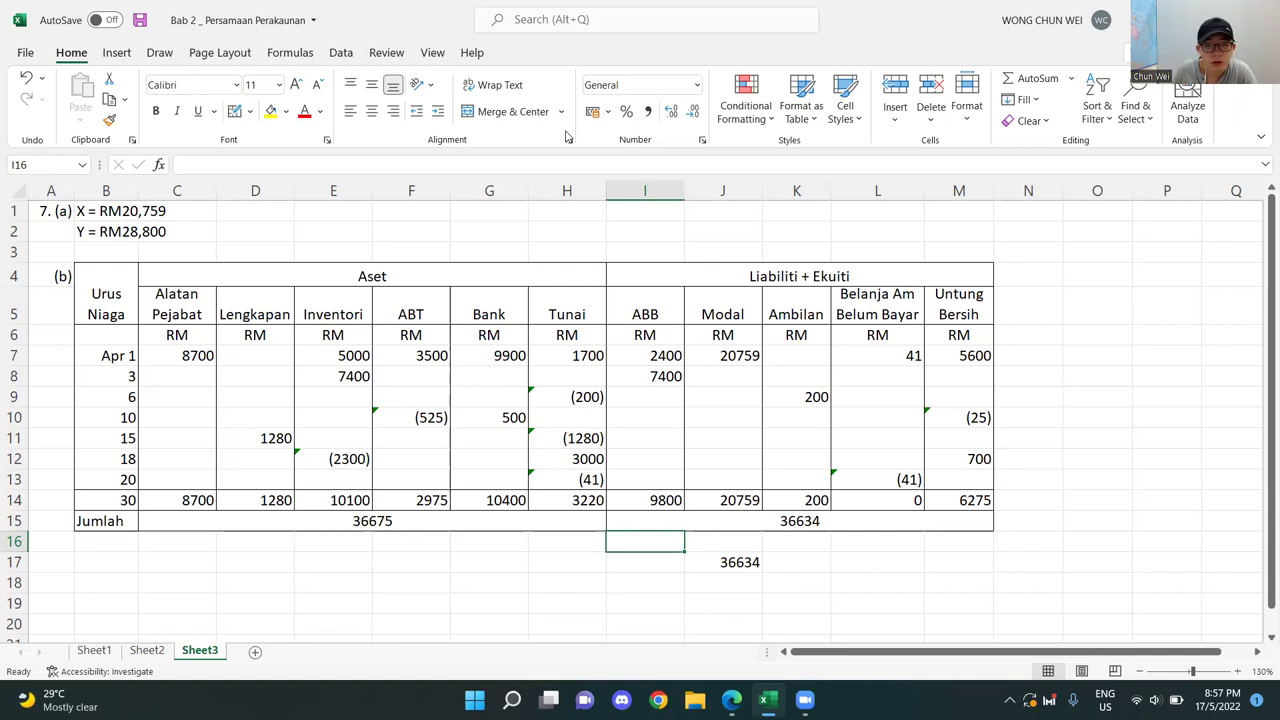
{"action": "key", "text": "Up"}
{"action": "key", "text": "Left"}
{"action": "left_click_drag", "start_coordinate": [574, 338], "coordinate": [564, 504]}
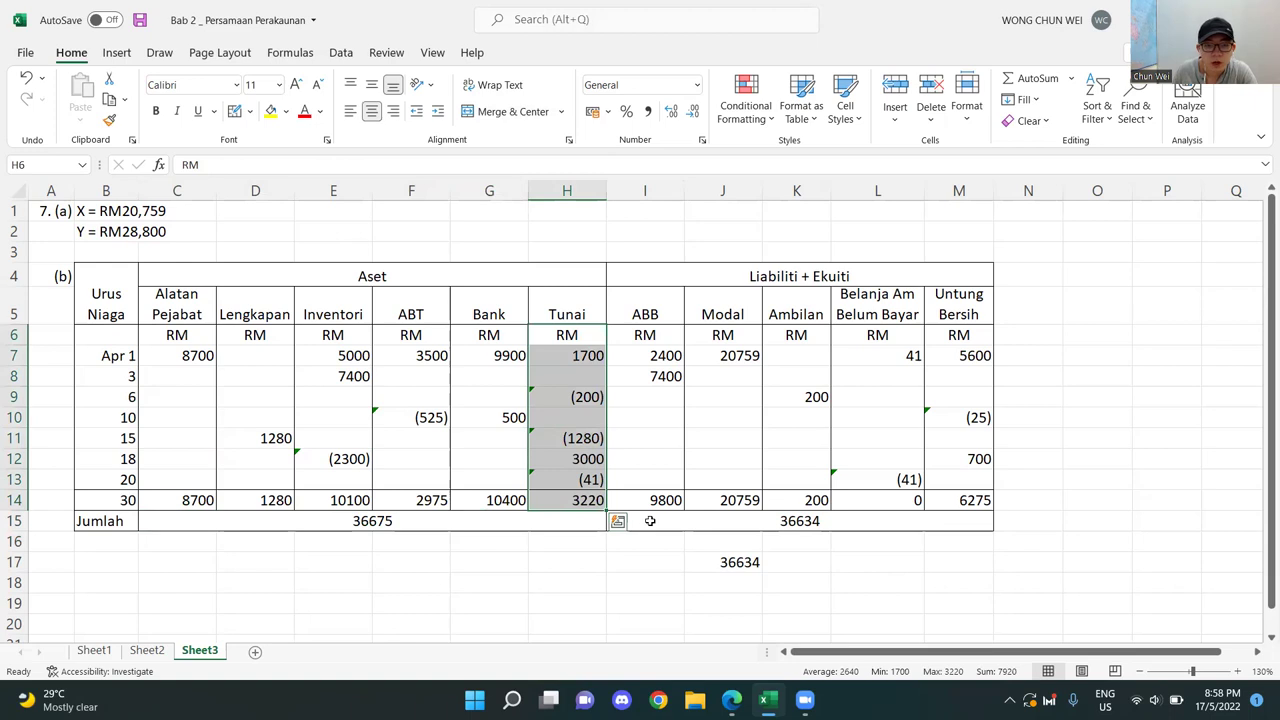
{"action": "left_click_drag", "start_coordinate": [468, 521], "coordinate": [628, 530]}
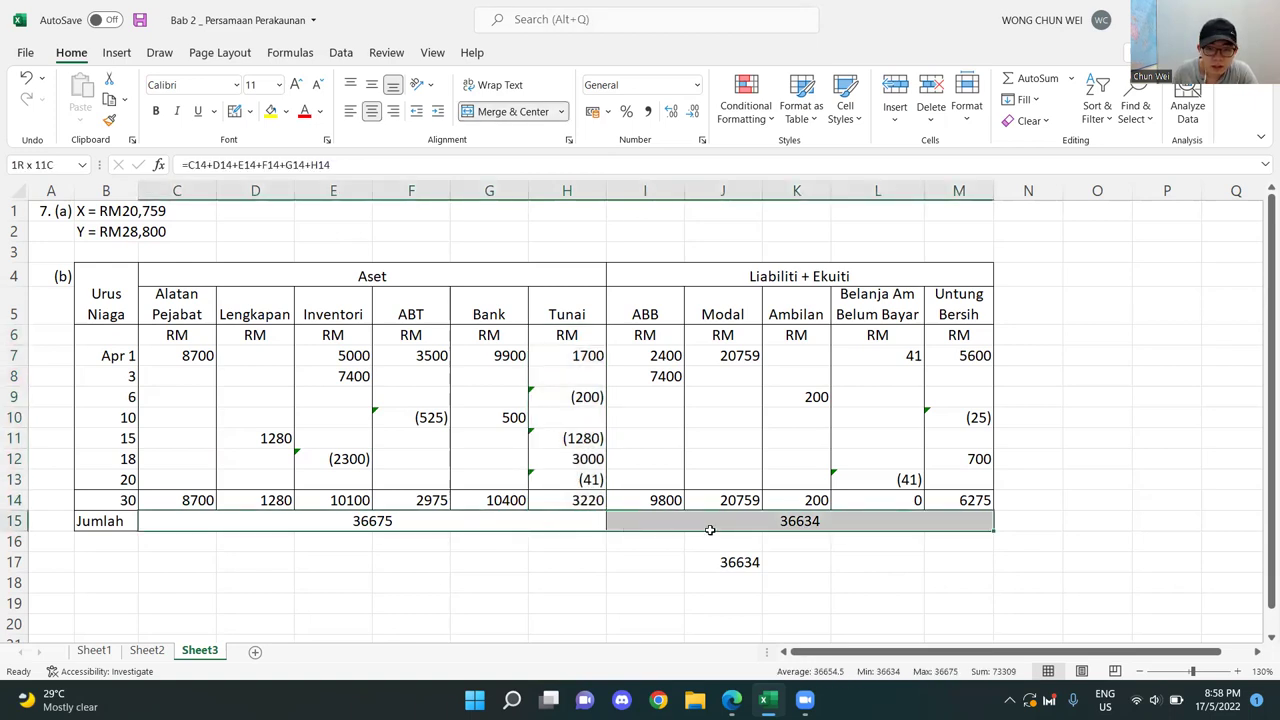
- Replace the Liabiliti + Ekuiti total's formula in I15 with its plain value and delete the helper calculation in J17
{"action": "left_click", "coordinate": [800, 519]}
{"action": "key", "text": "ctrl+c"}
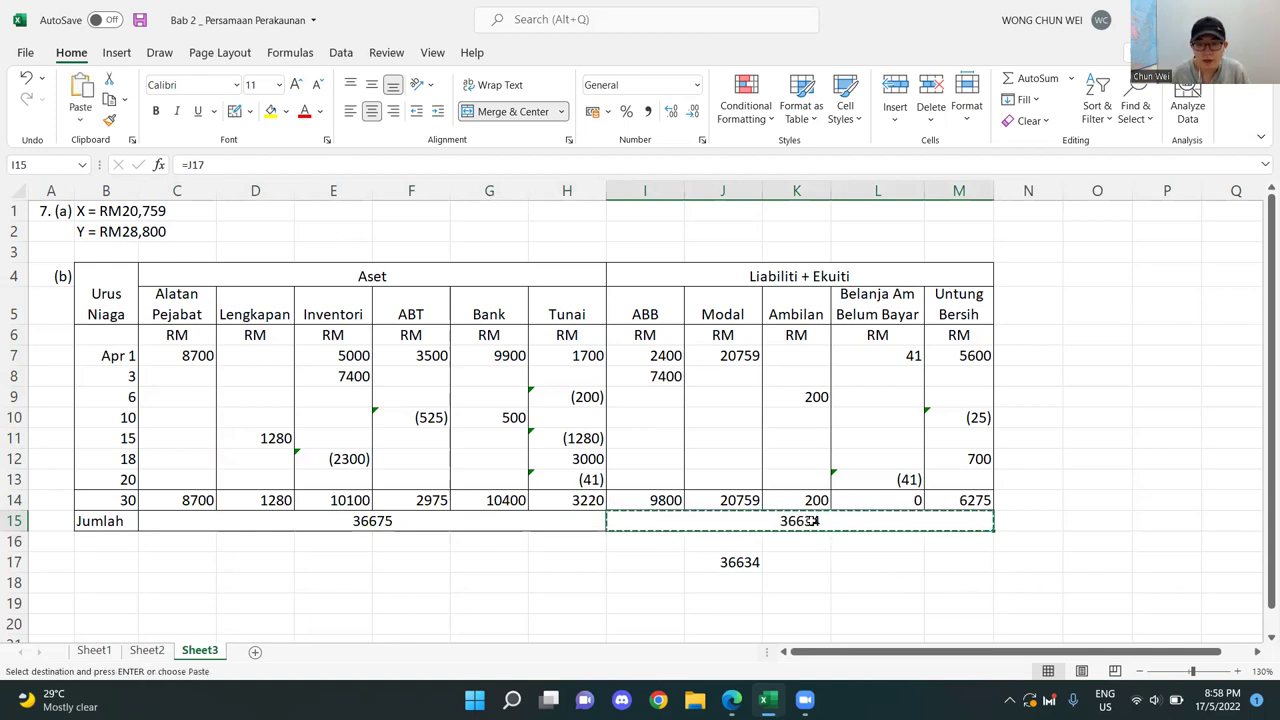
{"action": "key", "text": "ctrl+v"}
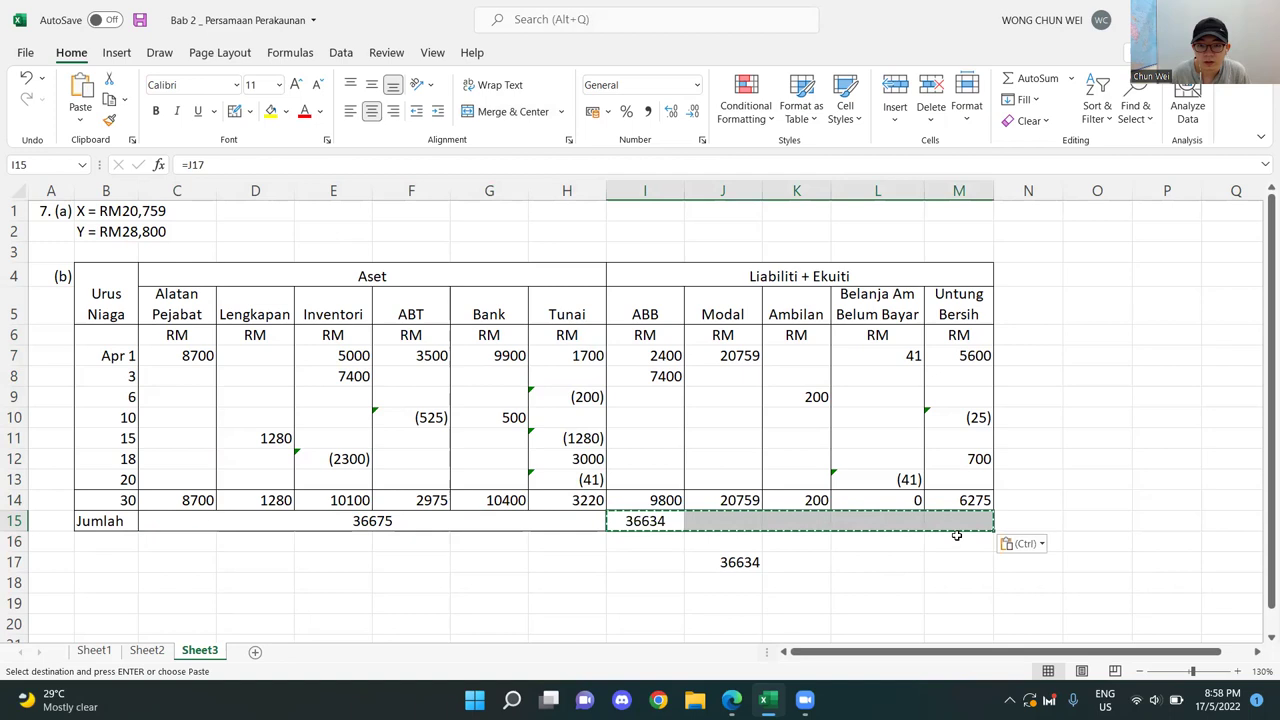
{"action": "left_click", "coordinate": [1015, 543]}
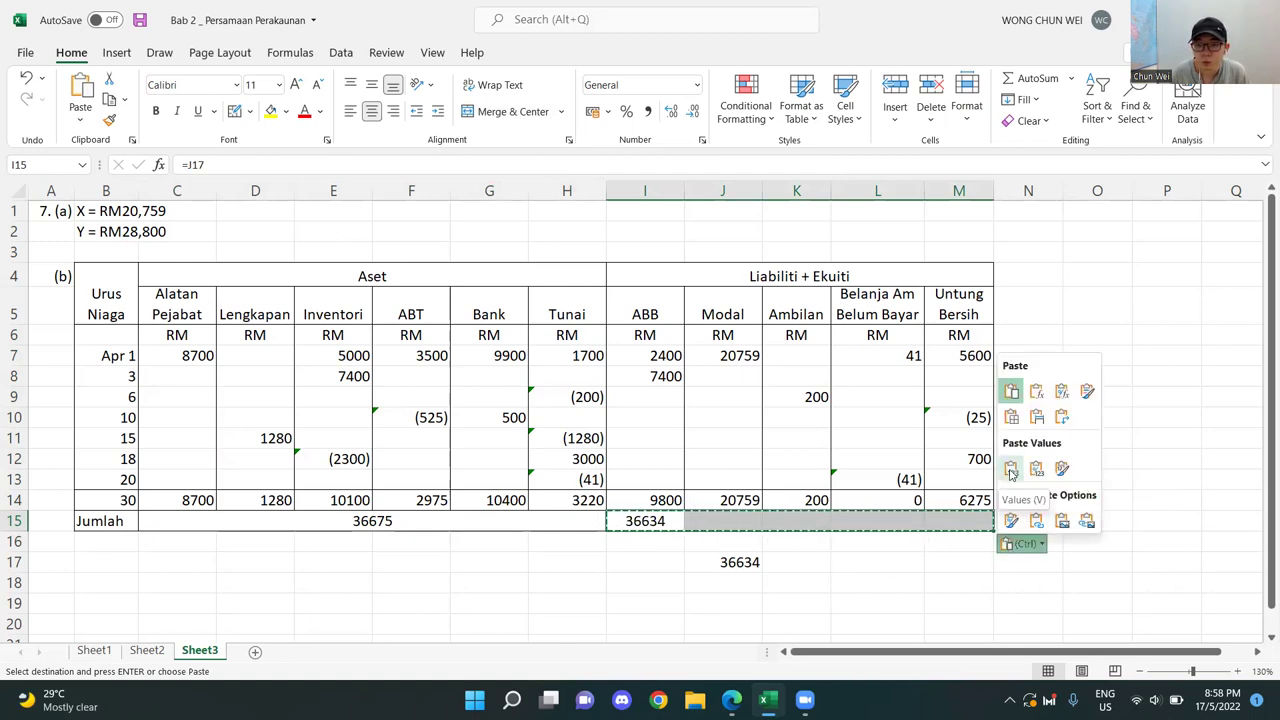
{"action": "left_click", "coordinate": [1010, 472]}
{"action": "left_click", "coordinate": [935, 587]}
{"action": "left_click", "coordinate": [746, 573]}
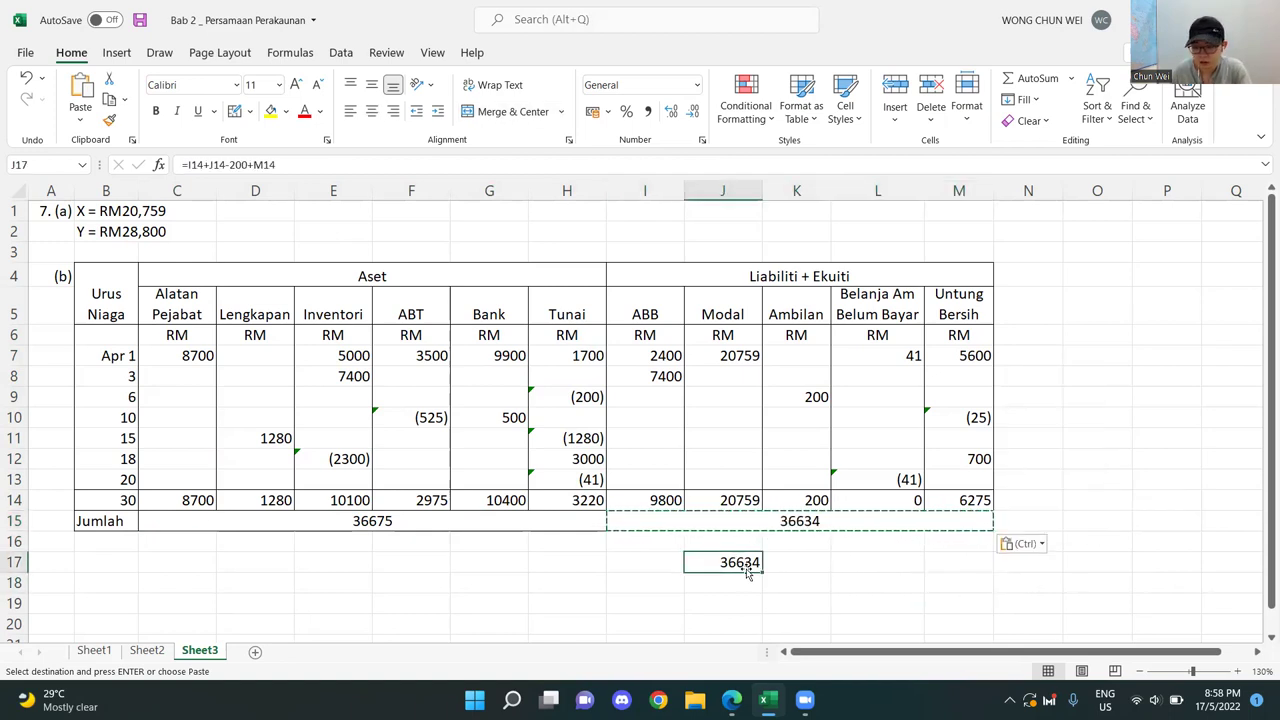
{"action": "key", "text": "Delete"}
- Calculate the difference between the two Jumlah totals in J17 with =C15-I15 and check it against the date 20 entries in H13 and L13
{"action": "type", "text": "="}
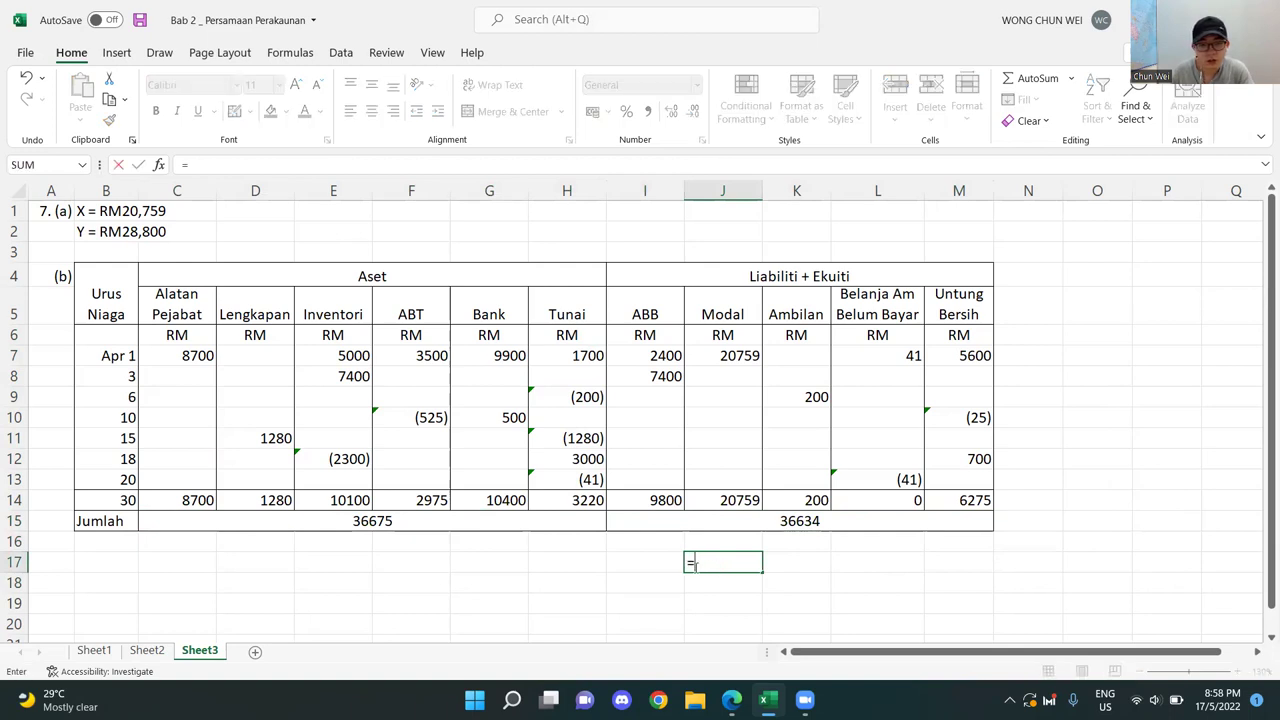
{"action": "left_click", "coordinate": [430, 523]}
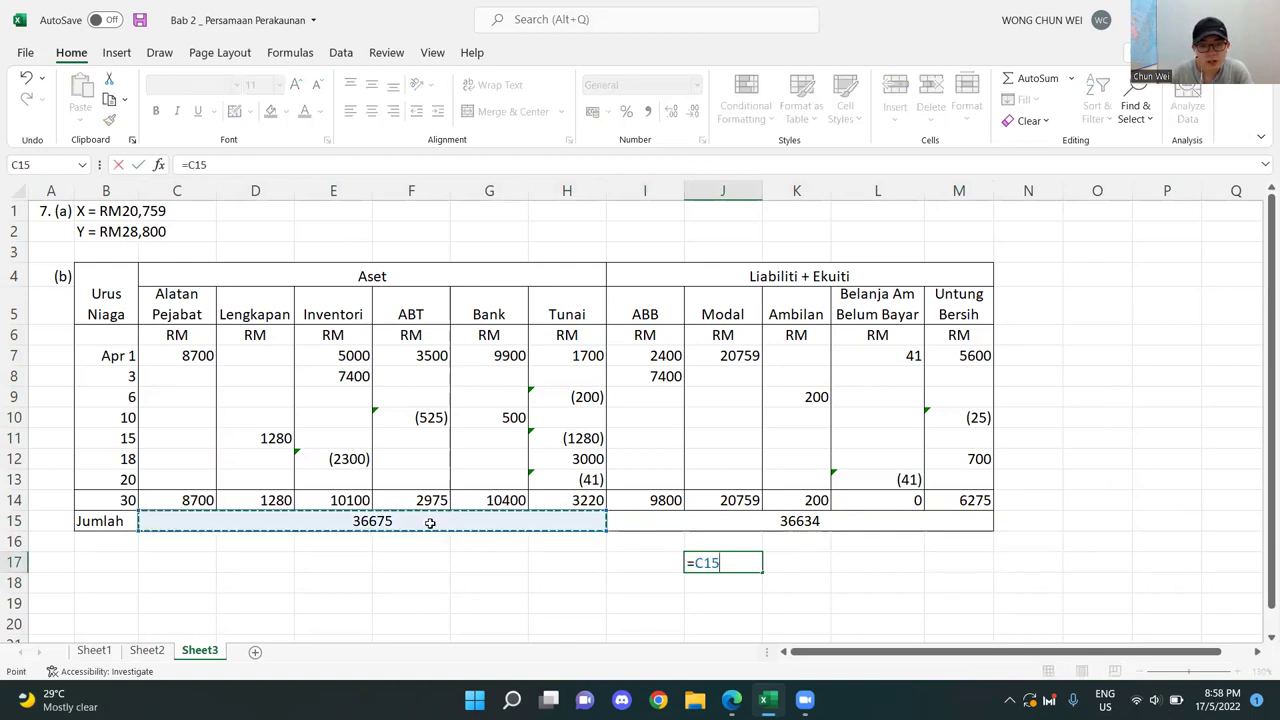
{"action": "type", "text": "-"}
{"action": "left_click", "coordinate": [772, 524]}
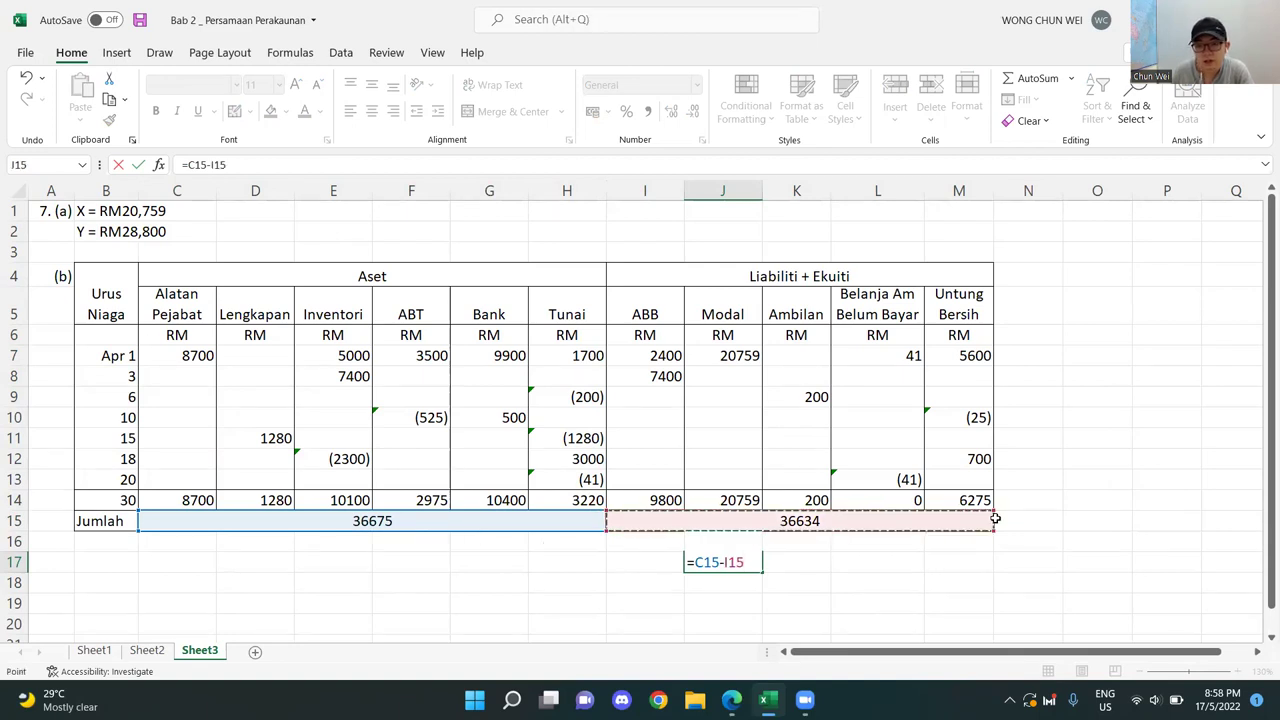
{"action": "key", "text": "Return"}
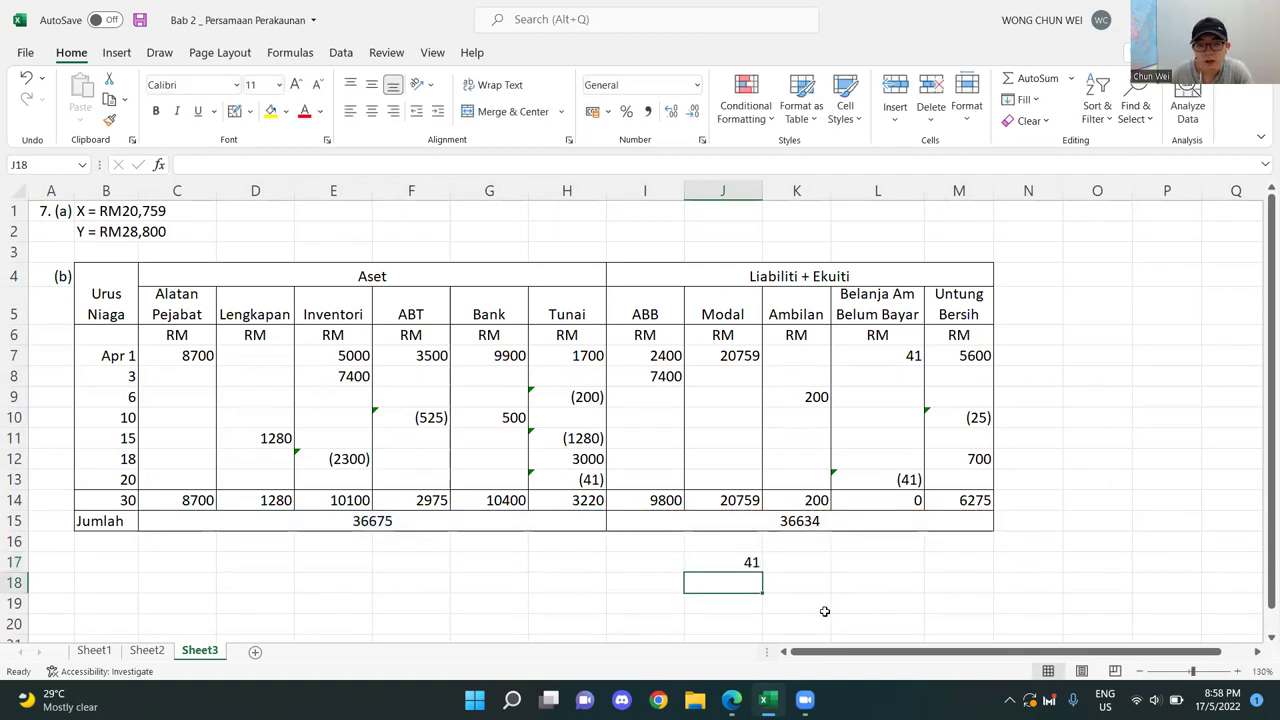
{"action": "left_click", "coordinate": [749, 563]}
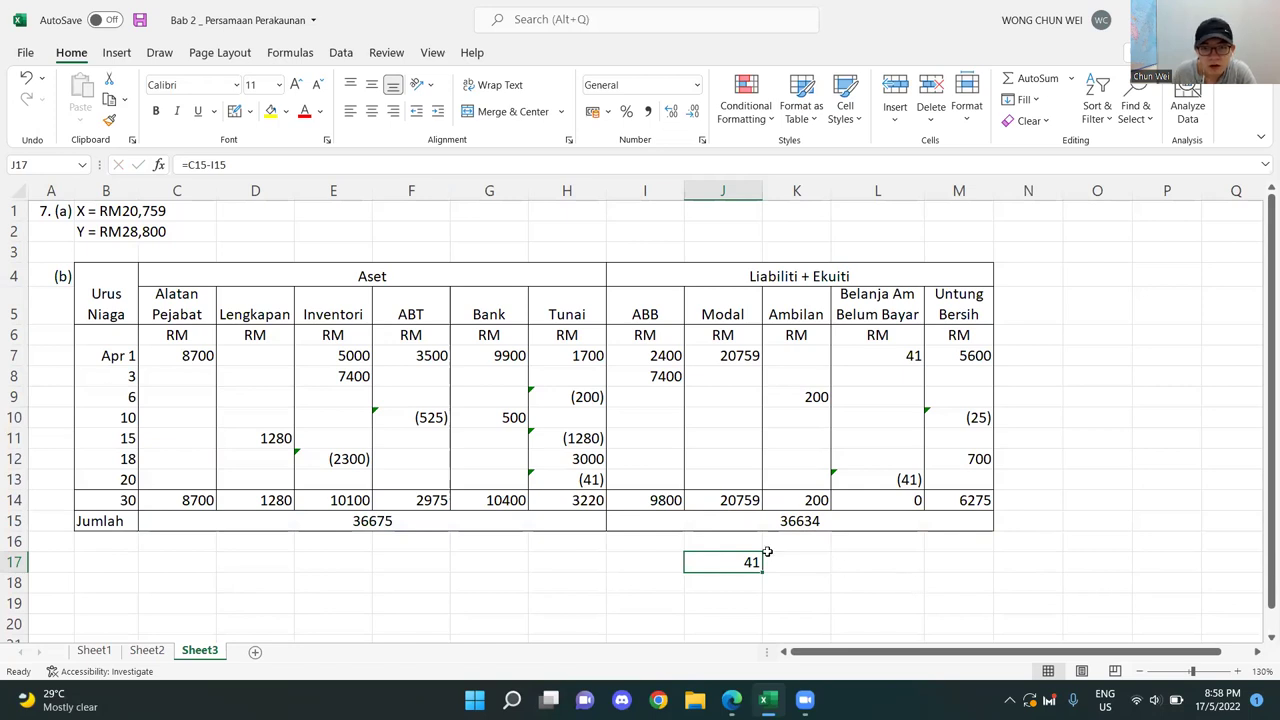
{"action": "left_click", "coordinate": [575, 479]}
{"action": "left_click", "coordinate": [897, 480]}
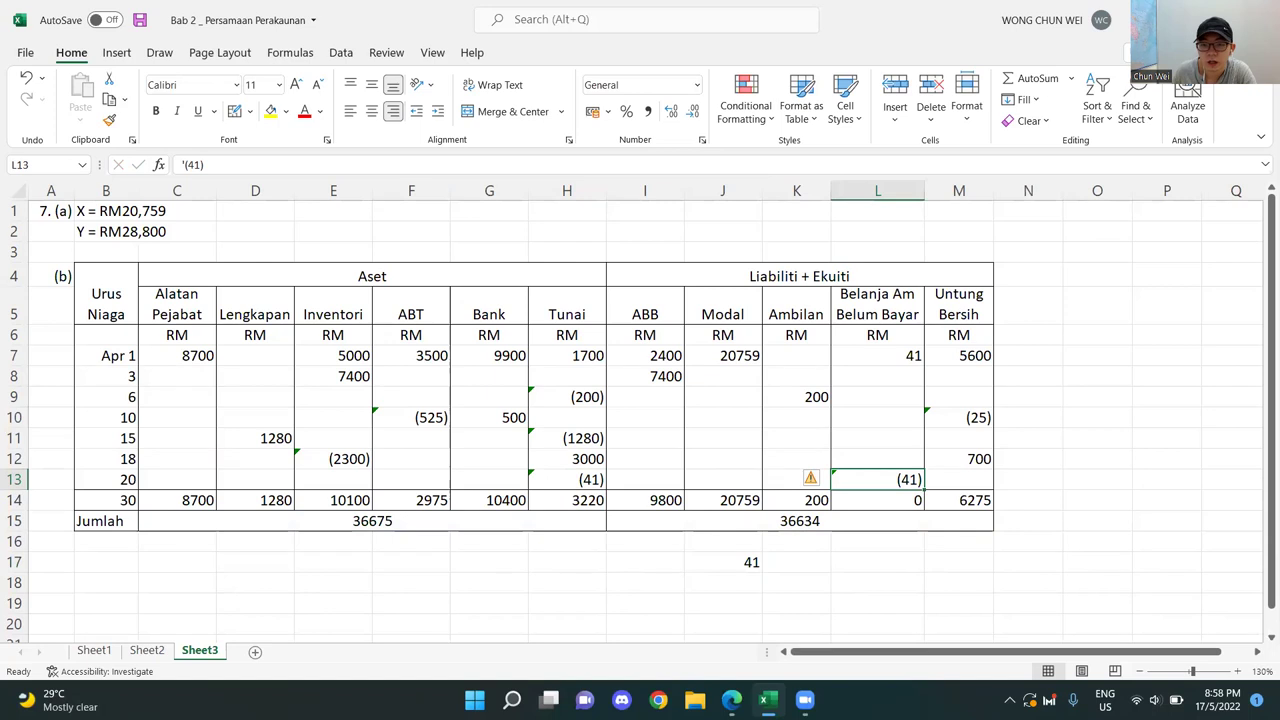
- View the worksheet beside the question PDF and check the opening balances and April transactions, then return the worksheet to full screen
{"action": "left_click", "coordinate": [904, 320]}
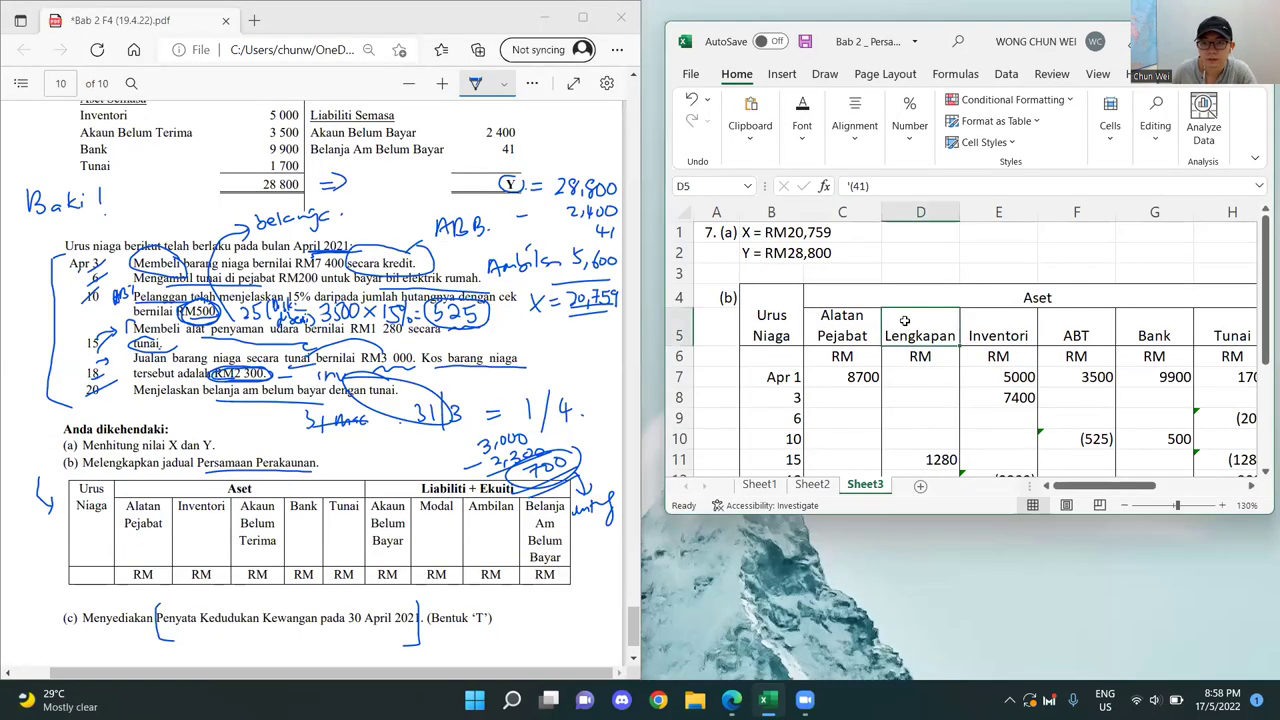
{"action": "key", "text": "super+Right"}
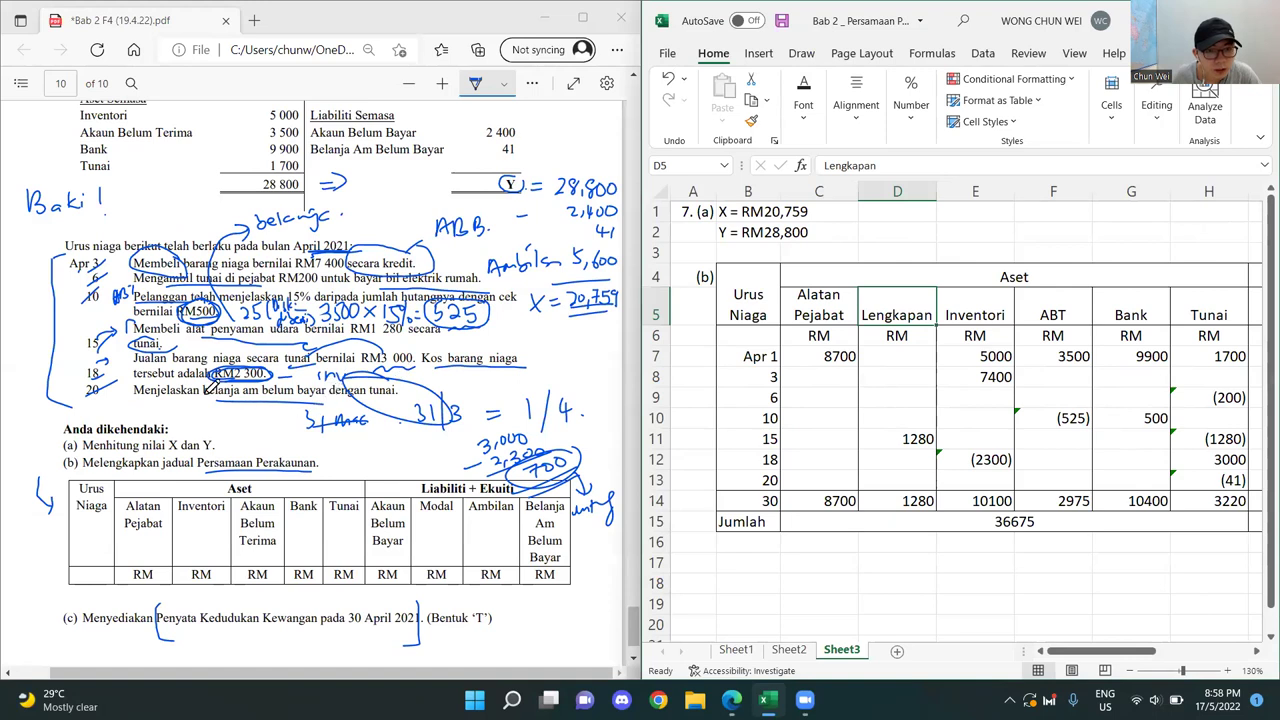
{"action": "scroll", "coordinate": [298, 508], "scroll_direction": "up", "scroll_amount": 1}
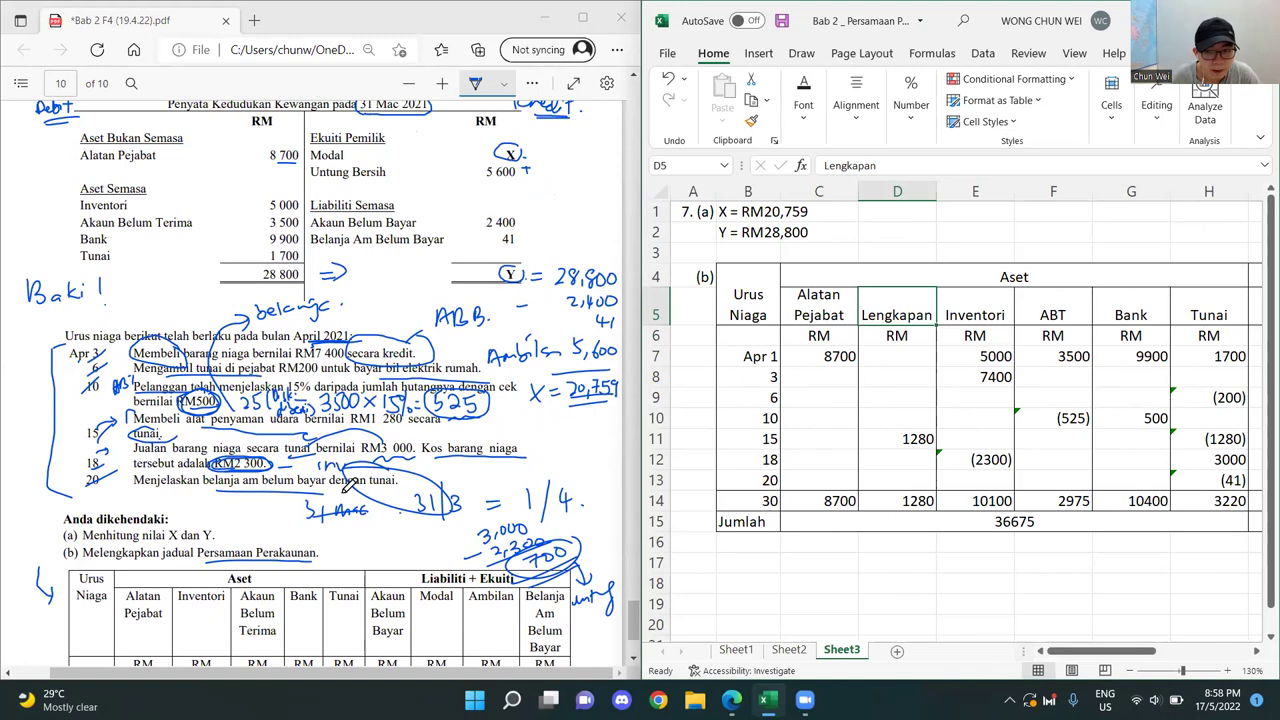
{"action": "key", "text": "super+Up"}
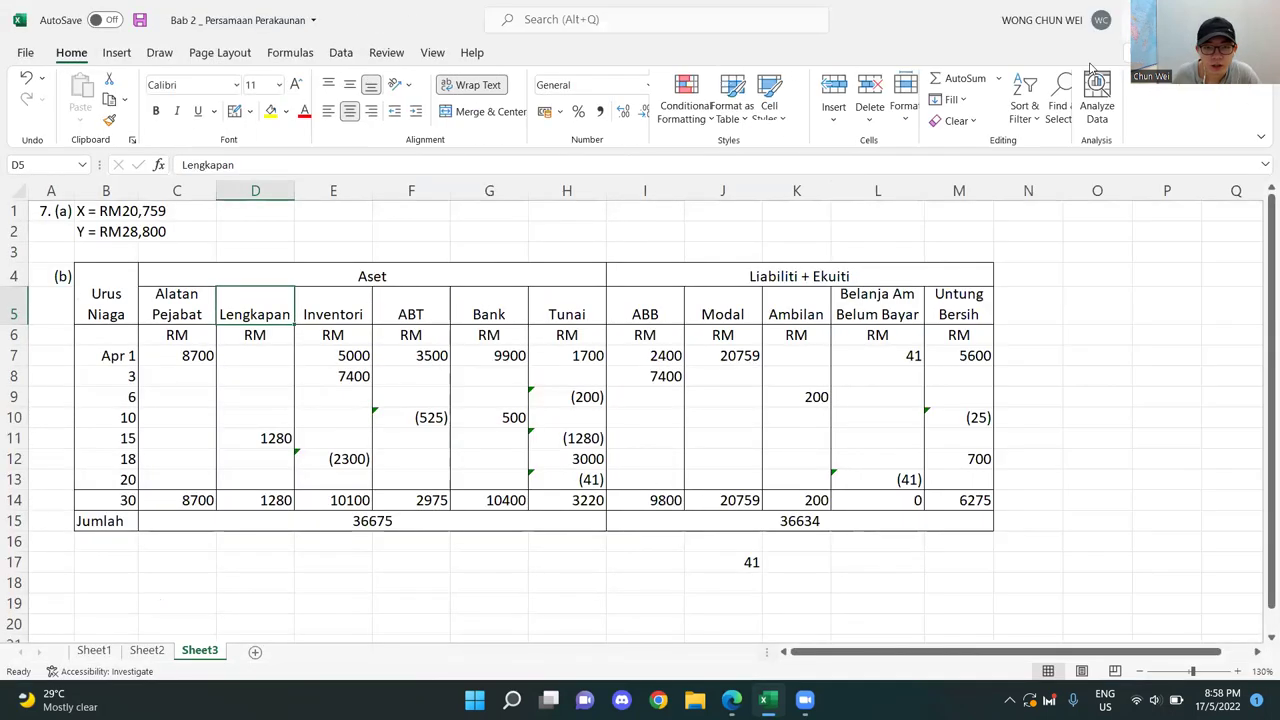
- Examine the Belanja Am Belum Bayar and Tunai columns, including the date 20 entries in L13 and H13
{"action": "left_click_drag", "start_coordinate": [958, 562], "coordinate": [877, 582]}
{"action": "left_click_drag", "start_coordinate": [877, 295], "coordinate": [887, 466]}
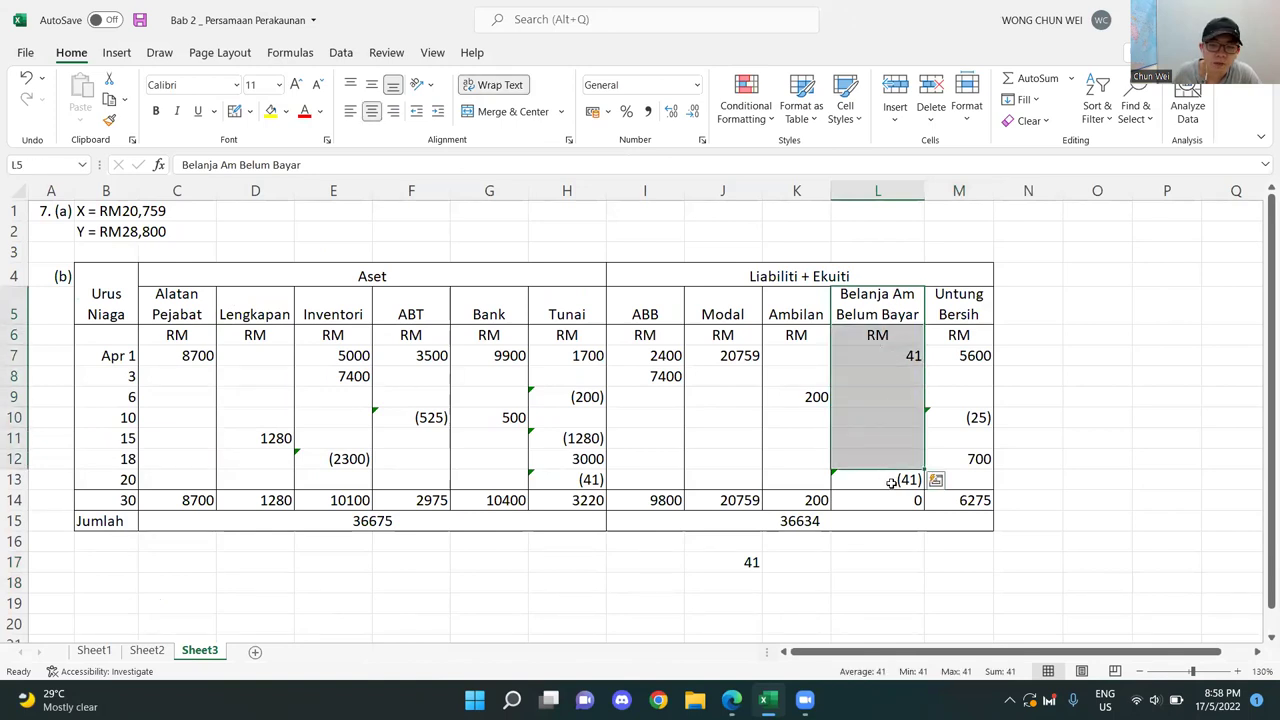
{"action": "left_click", "coordinate": [891, 483]}
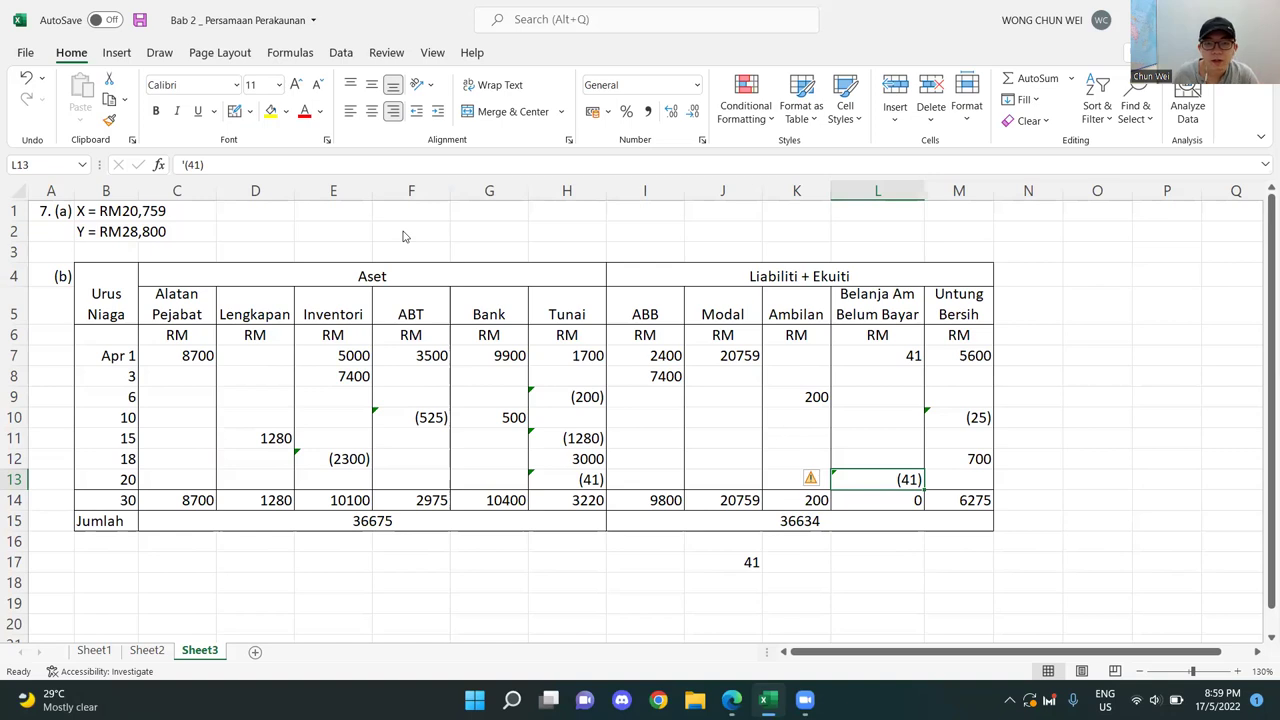
{"action": "left_click", "coordinate": [572, 487]}
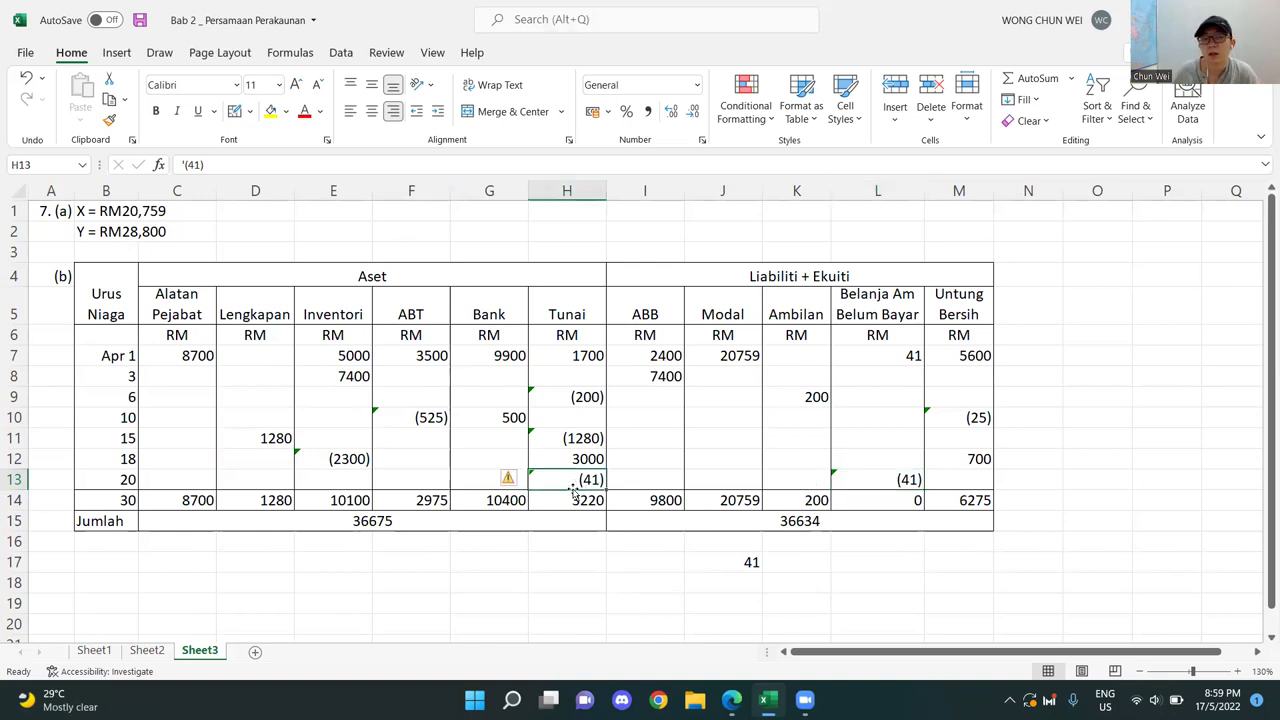
{"action": "left_click", "coordinate": [566, 322]}
{"action": "left_click_drag", "start_coordinate": [566, 322], "coordinate": [570, 505]}
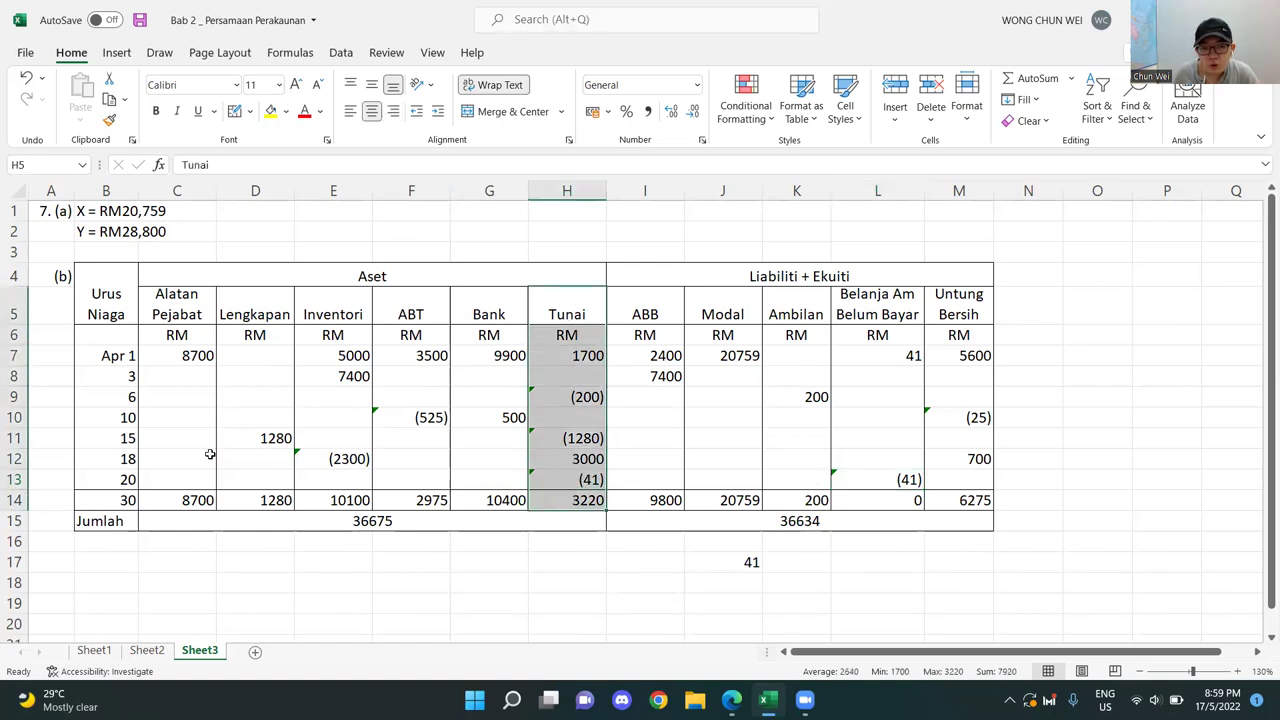
- Compare the date 20 entries across row 13 and recheck the Tunai amounts in H7:H13
{"action": "left_click", "coordinate": [13, 479]}
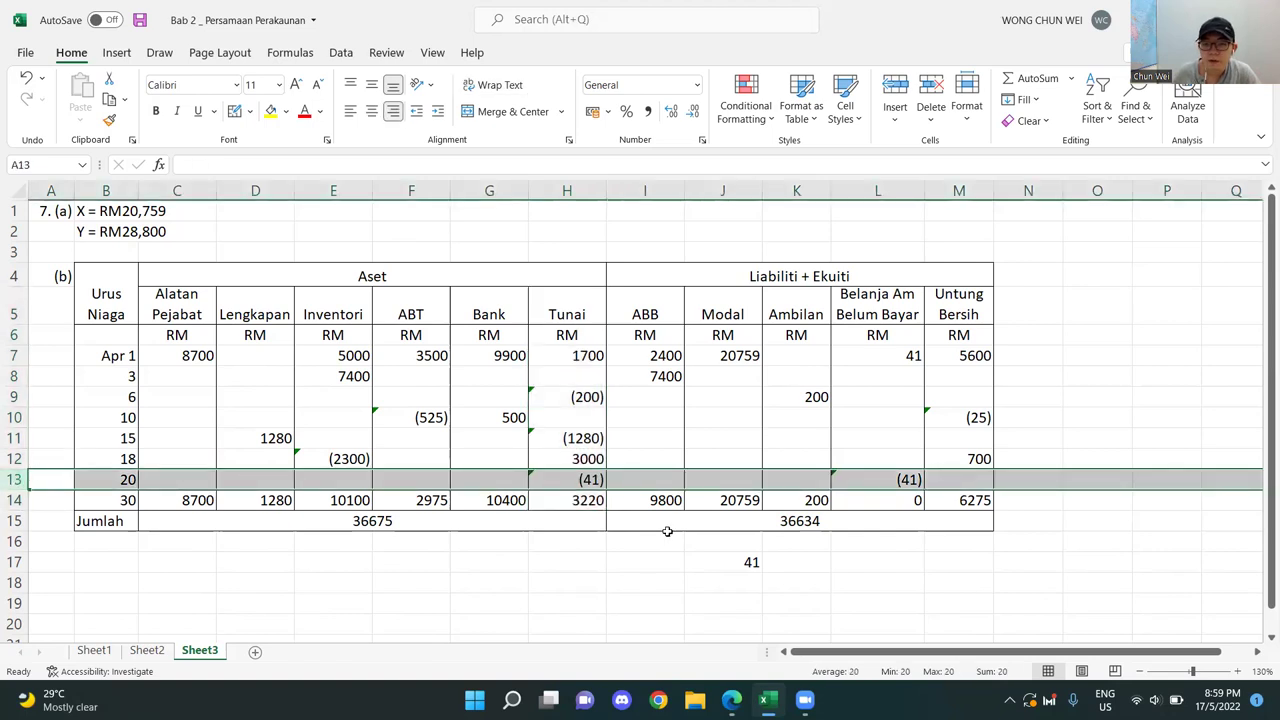
{"action": "left_click", "coordinate": [900, 479]}
{"action": "left_click_drag", "start_coordinate": [556, 476], "coordinate": [888, 474]}
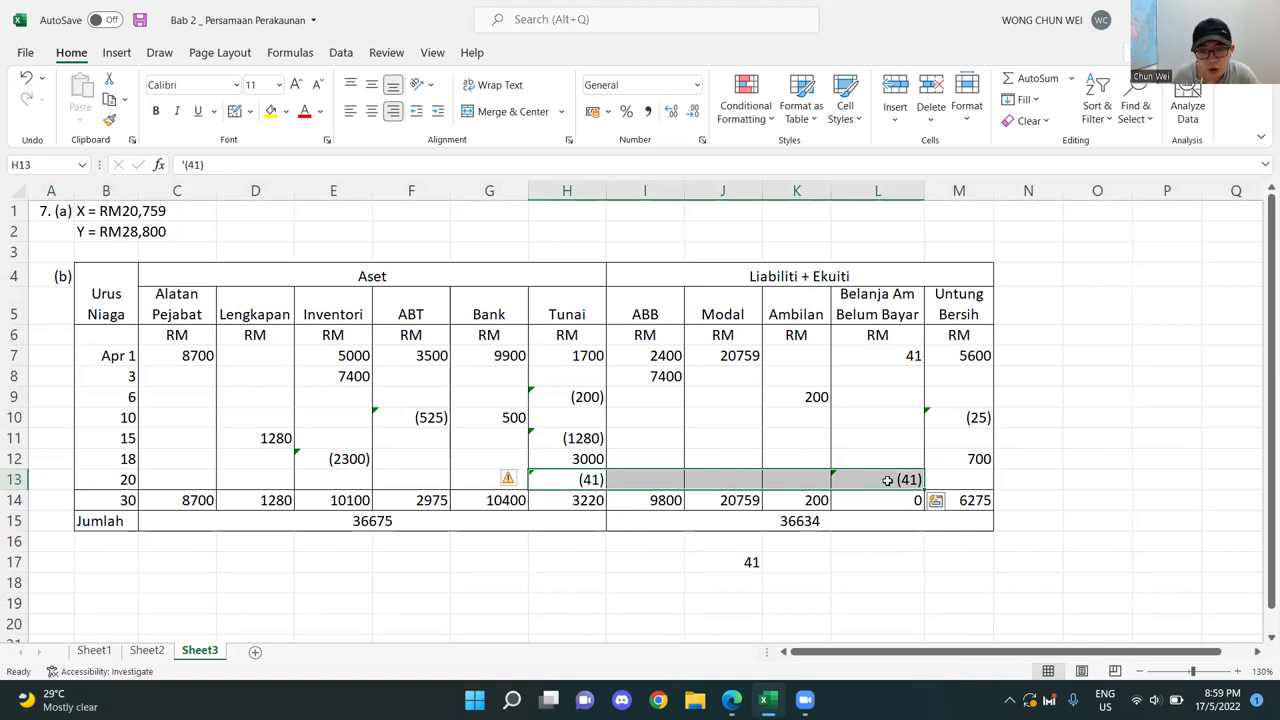
{"action": "left_click", "coordinate": [859, 549]}
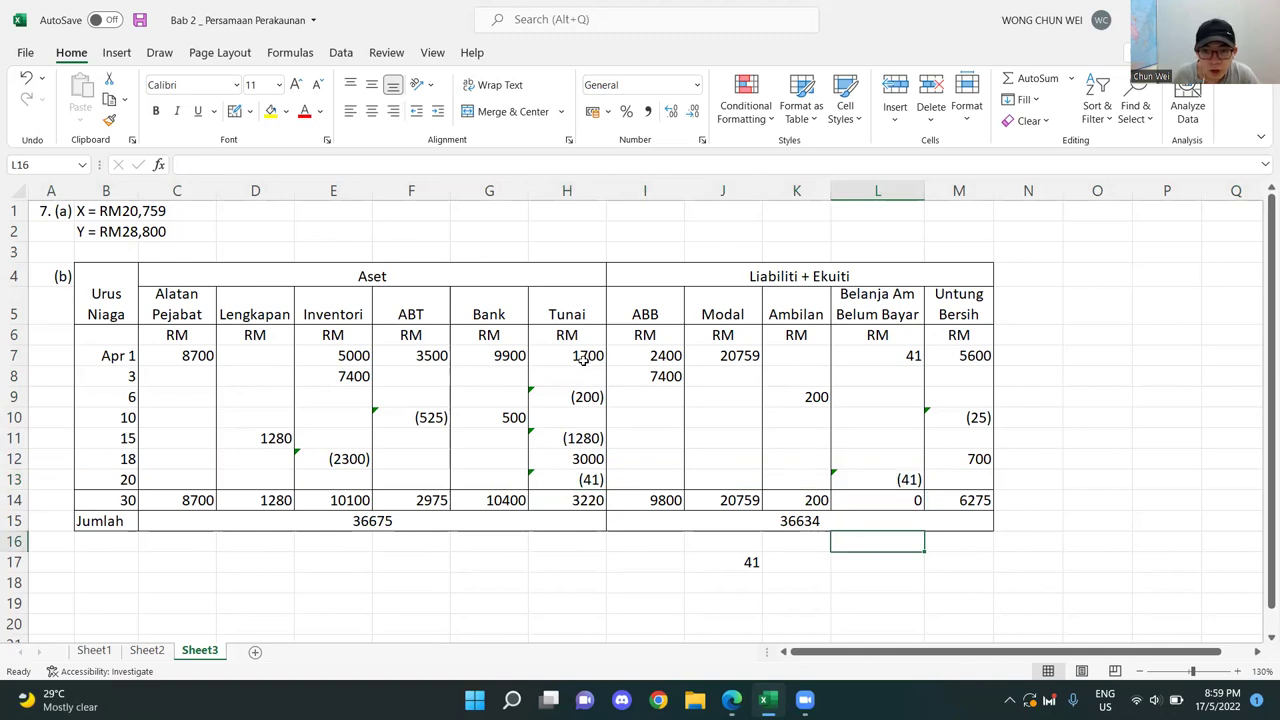
{"action": "left_click", "coordinate": [584, 362]}
{"action": "left_click_drag", "start_coordinate": [584, 378], "coordinate": [575, 472]}
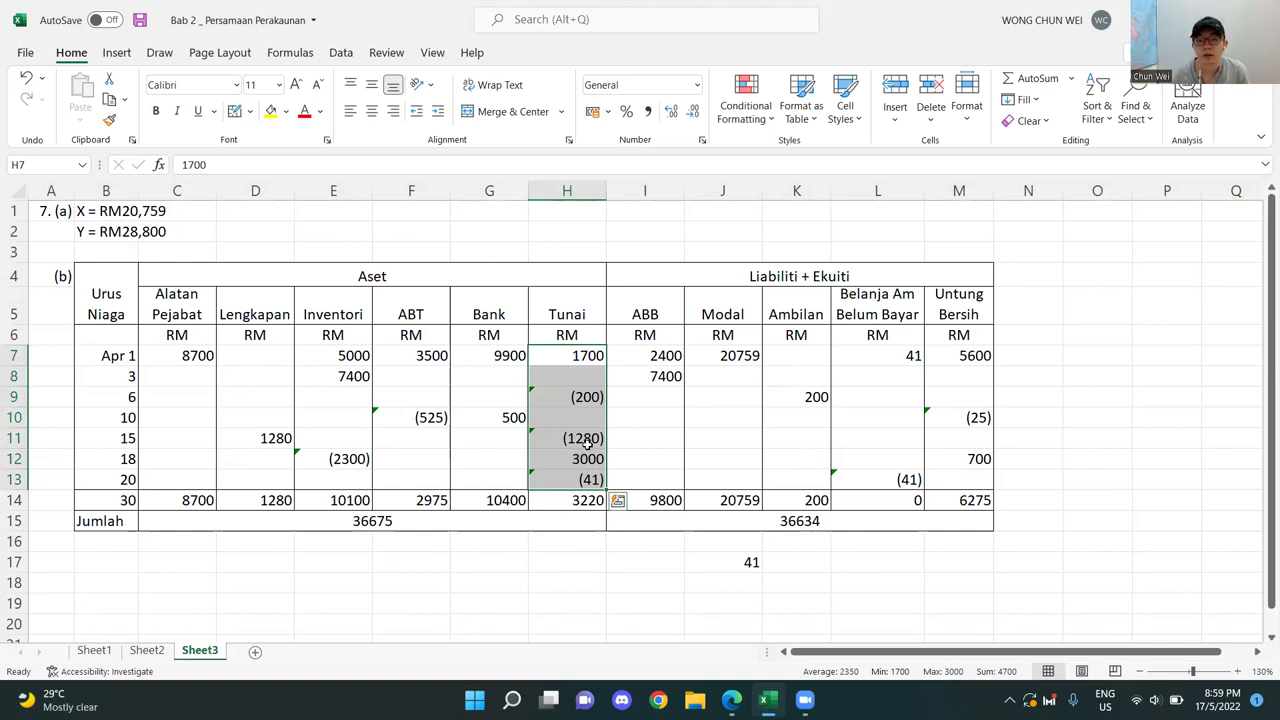
- Replace the closing Tunai balance in H14 with the formula =H7-200-1280+H12-41
{"action": "left_click", "coordinate": [577, 505]}
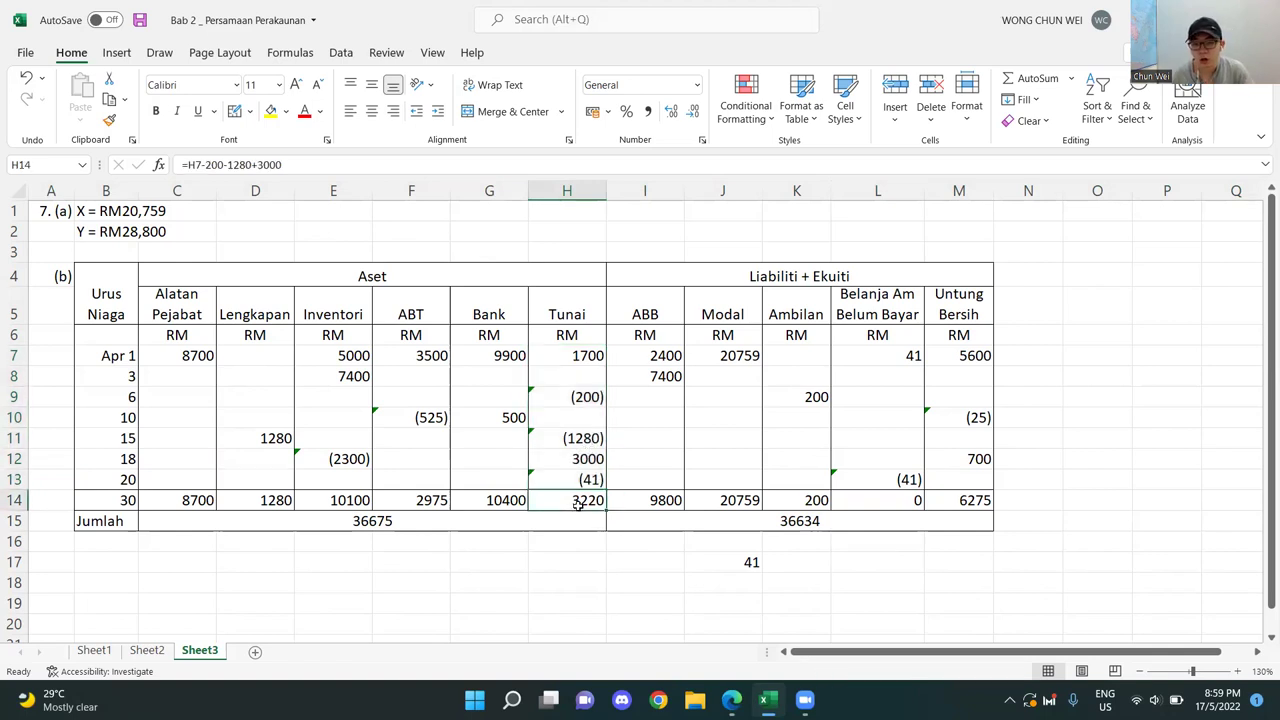
{"action": "key", "text": "Delete"}
{"action": "key", "text": "BackSpace"}
{"action": "type", "text": "="}
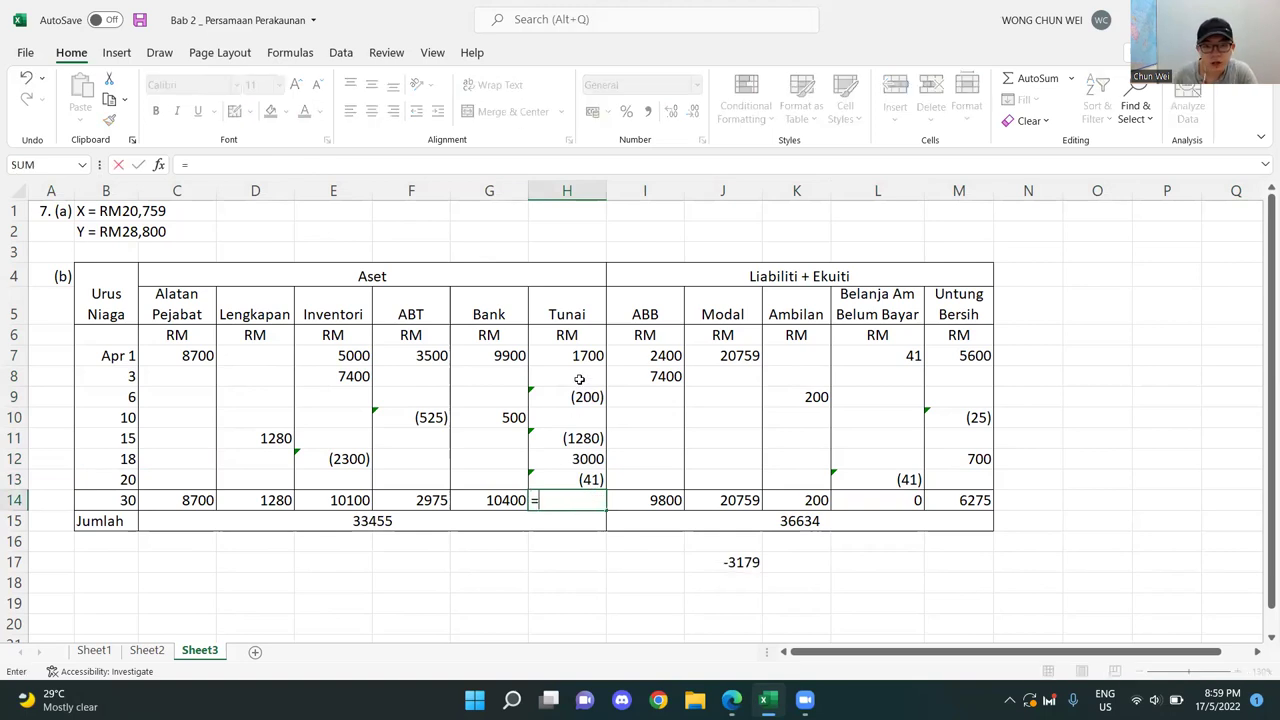
{"action": "left_click", "coordinate": [583, 358]}
{"action": "type", "text": "-200"}
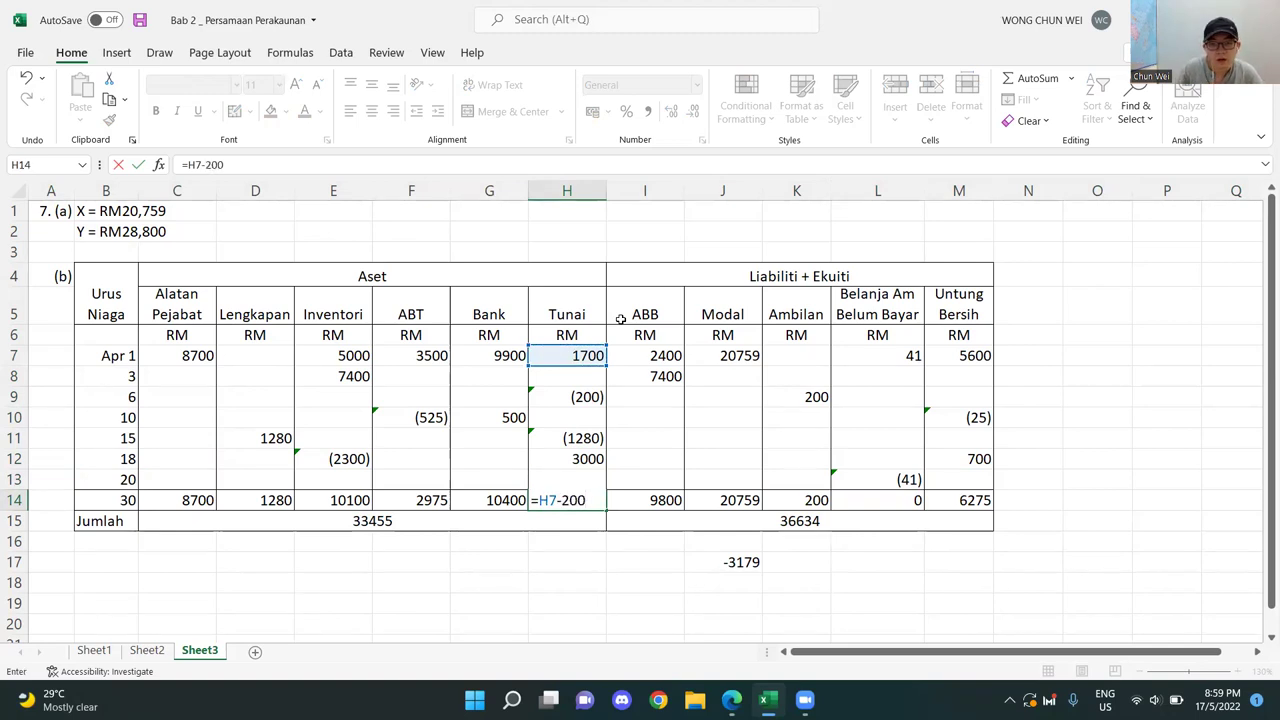
{"action": "type", "text": "-1280"}
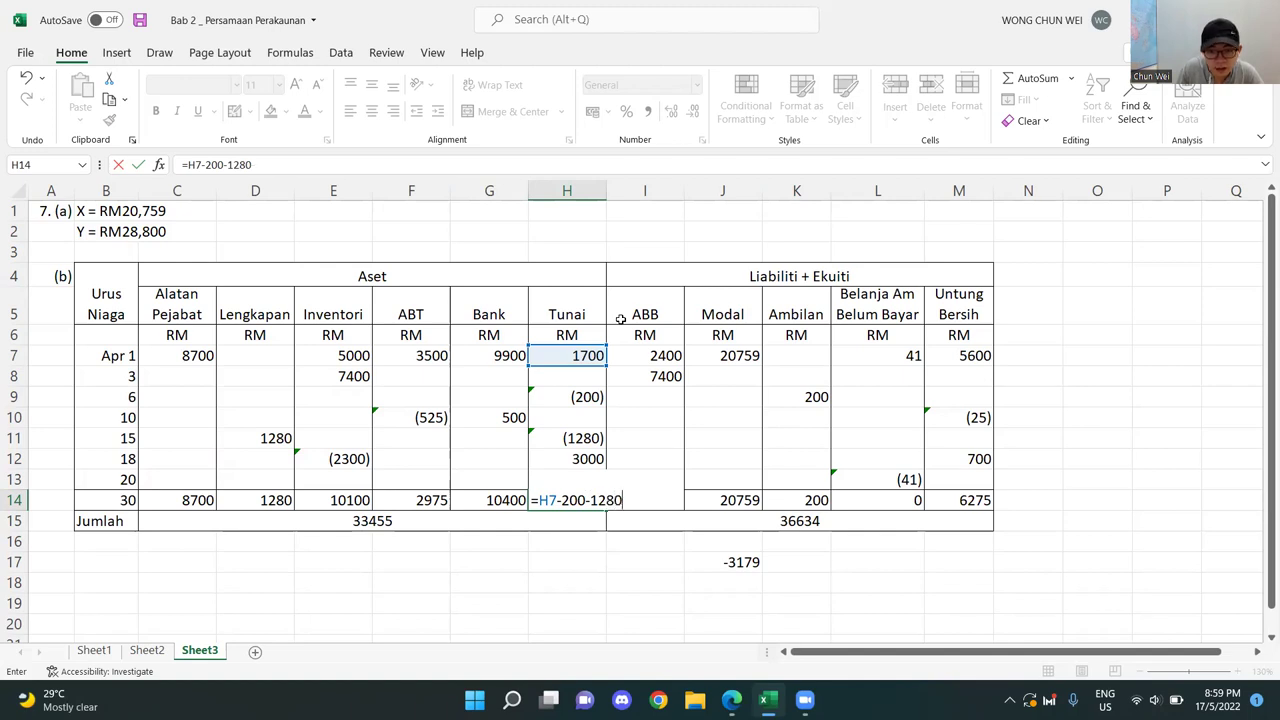
{"action": "type", "text": "+"}
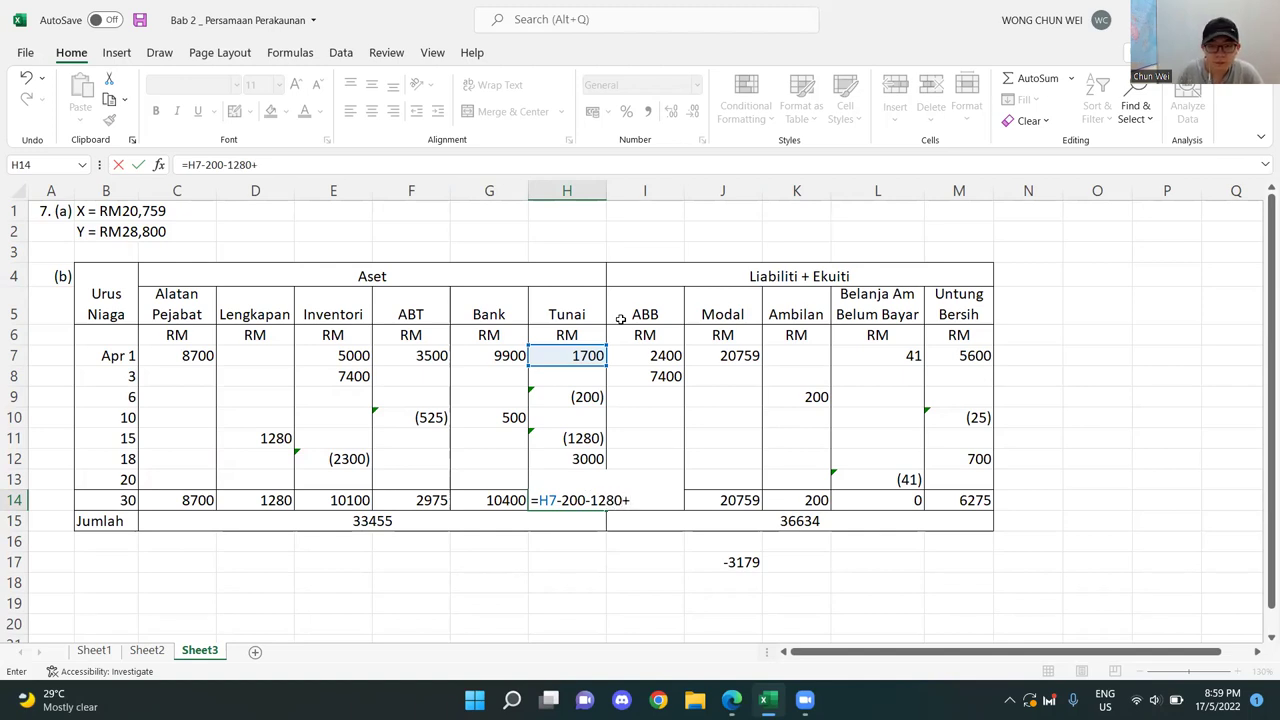
{"action": "left_click", "coordinate": [587, 455]}
{"action": "type", "text": "-"}
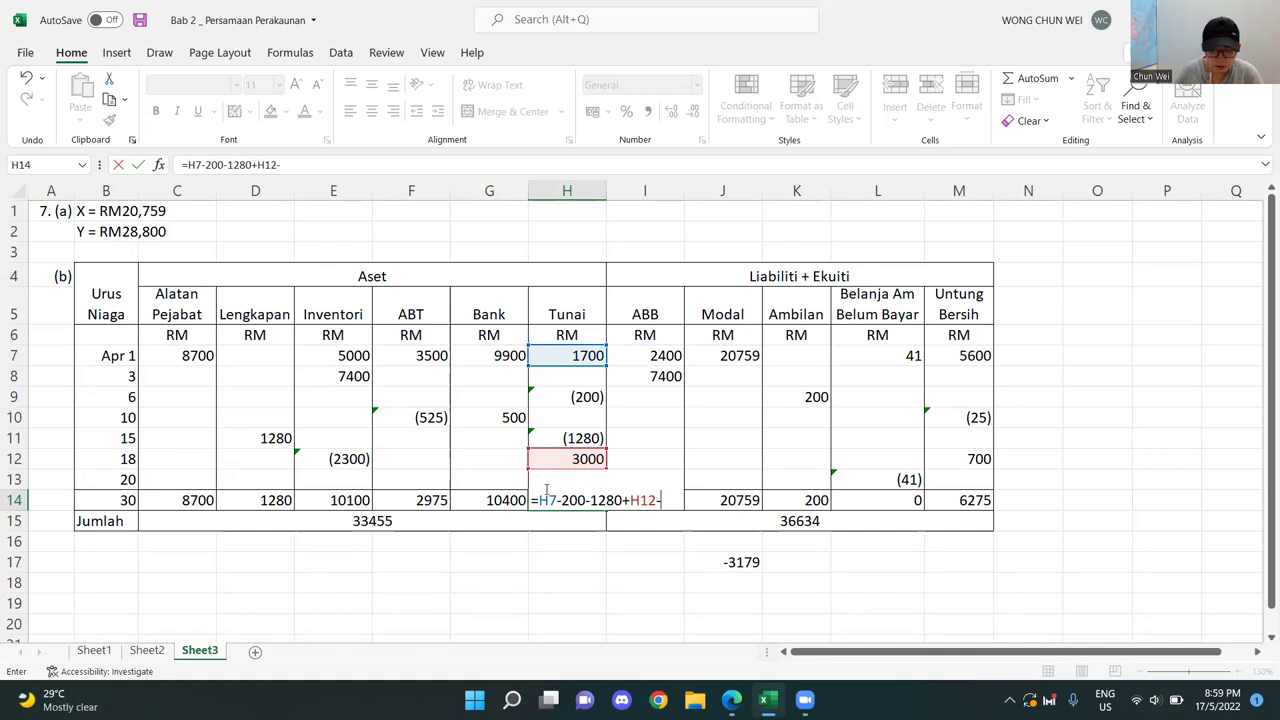
{"action": "type", "text": "41"}
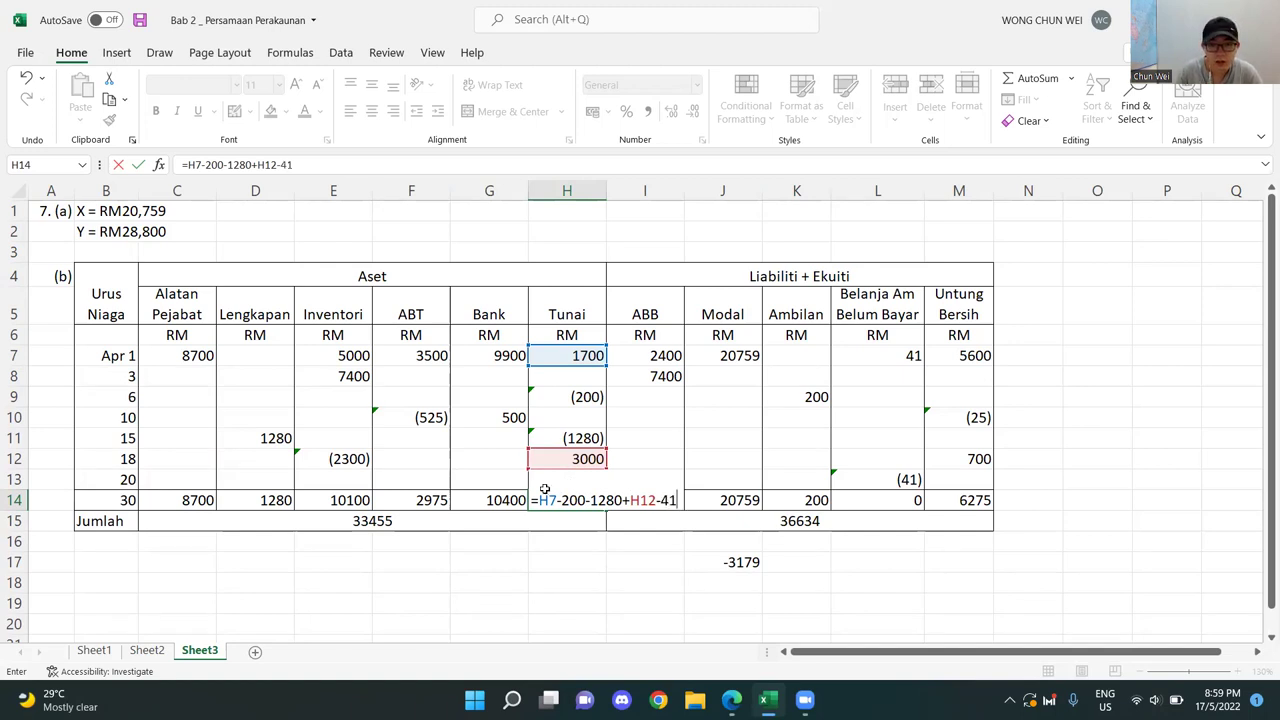
{"action": "key", "text": "Return"}
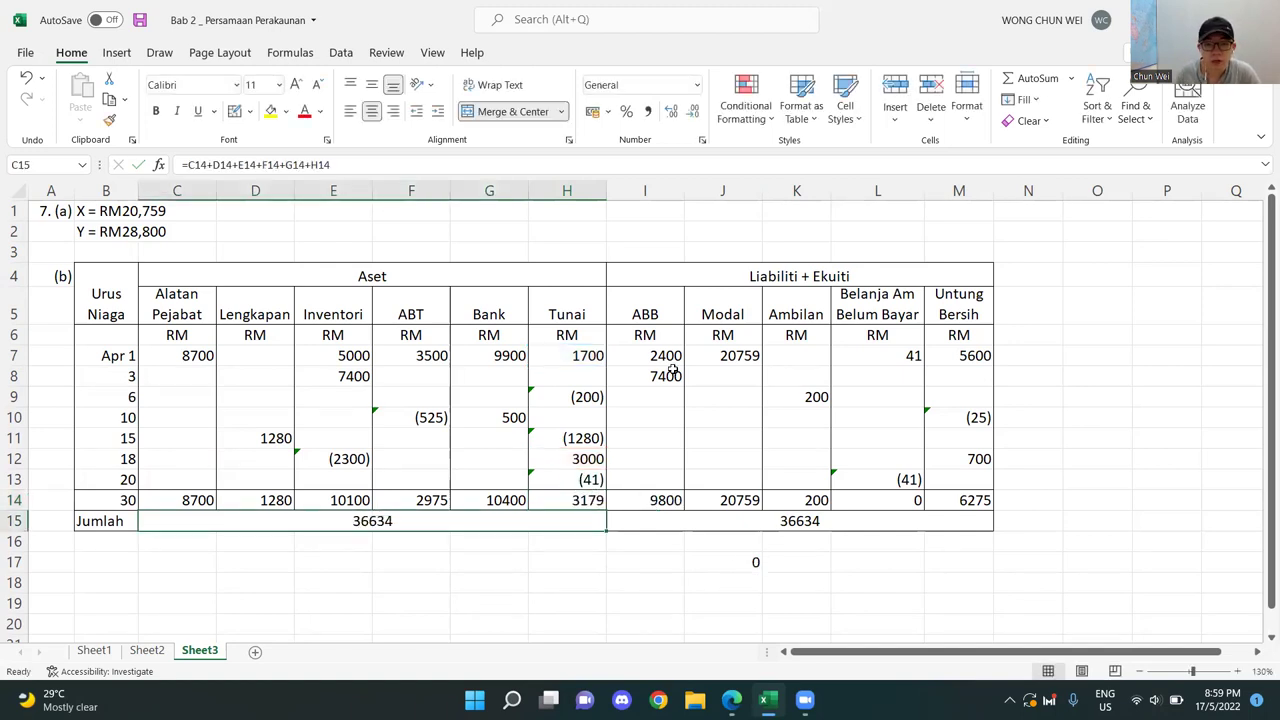
- Compare the two Jumlah totals and clear the difference check formula from J17 below the table
{"action": "left_click", "coordinate": [587, 500]}
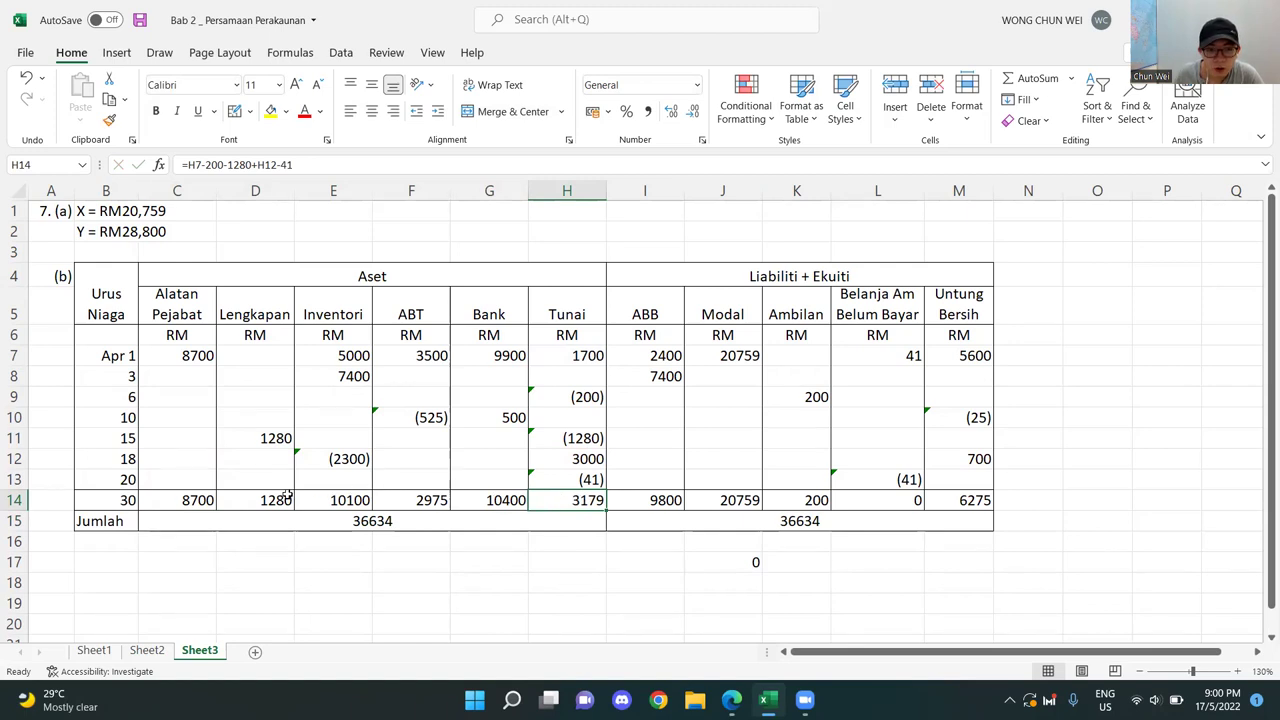
{"action": "left_click", "coordinate": [358, 525]}
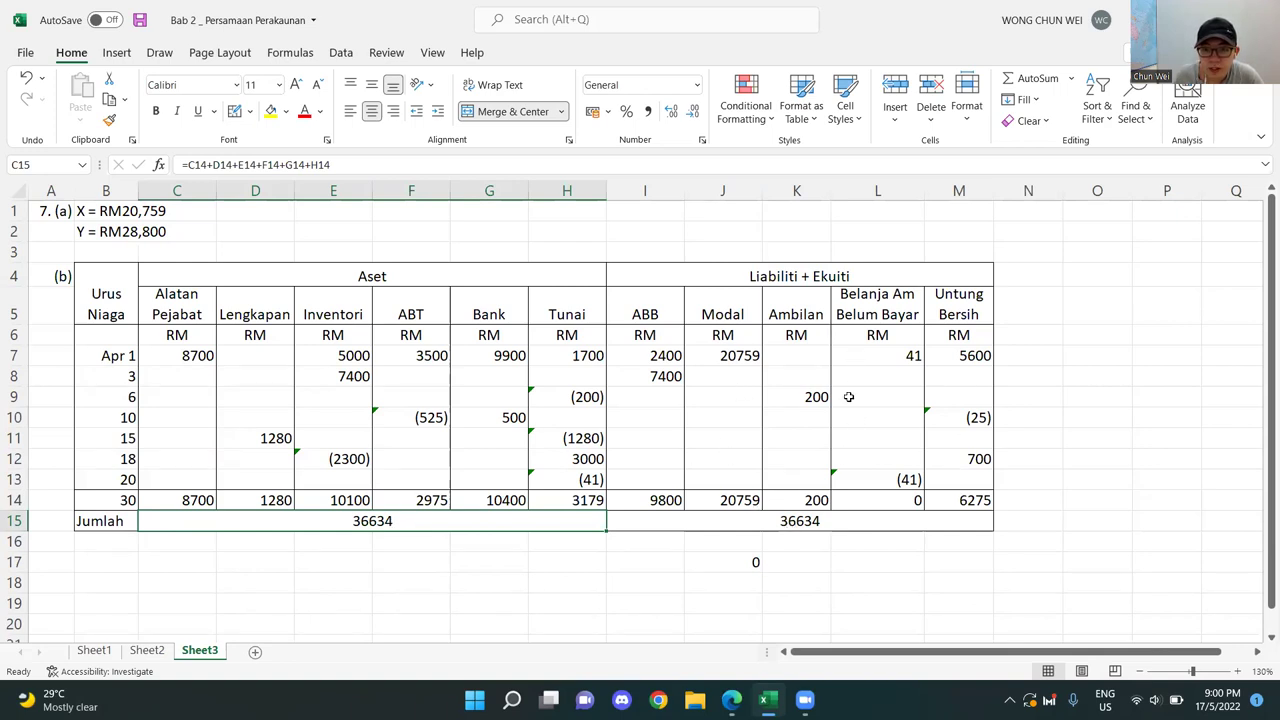
{"action": "left_click", "coordinate": [806, 522]}
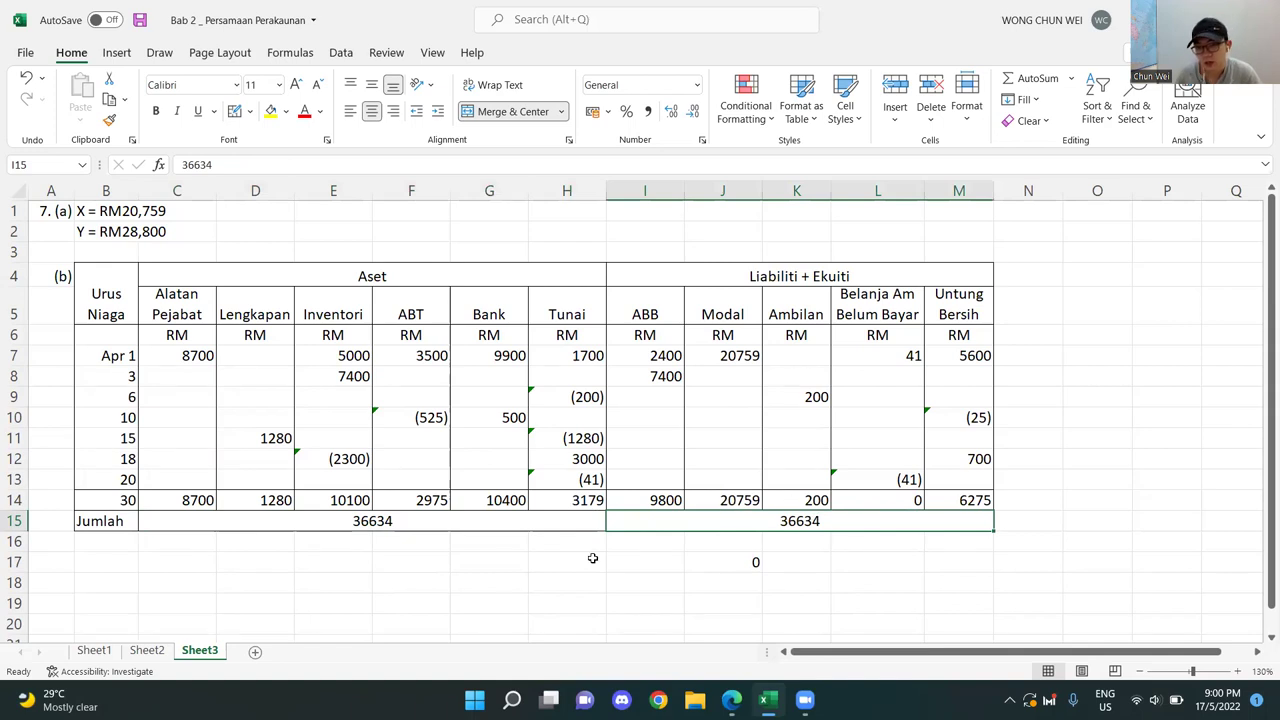
{"action": "left_click_drag", "start_coordinate": [591, 525], "coordinate": [702, 518]}
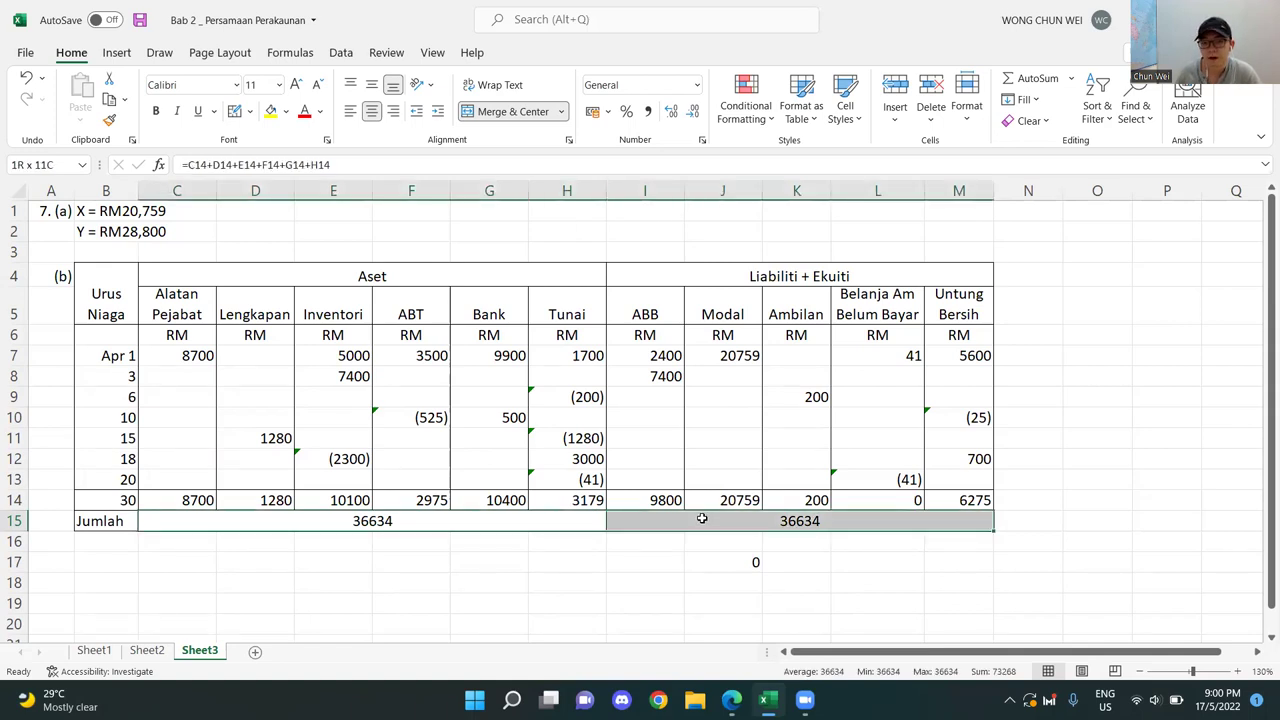
{"action": "left_click", "coordinate": [755, 561]}
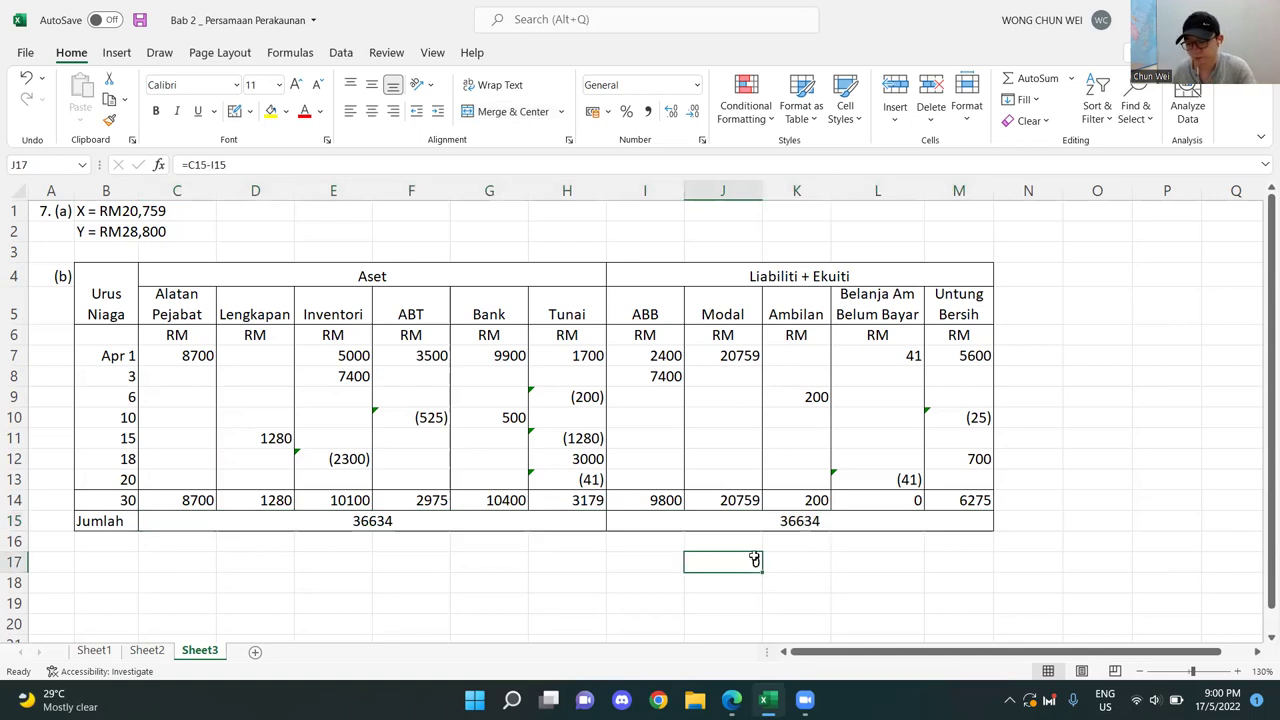
{"action": "key", "text": "Delete"}
{"action": "left_click", "coordinate": [950, 537]}
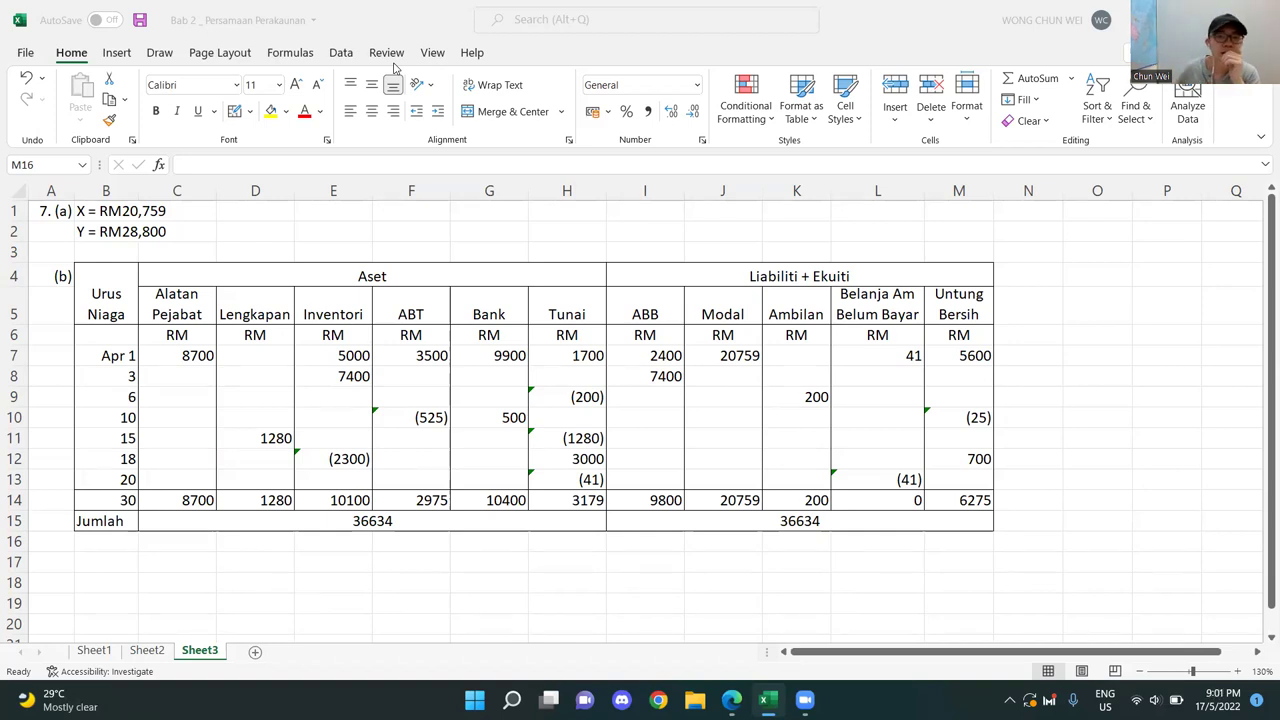
- Switch to the question PDF beside the worksheet and underline "Penyata Kedudukan Kewangan pada 30 April 2021" in part (c) with the pen
{"action": "left_click", "coordinate": [1037, 293]}
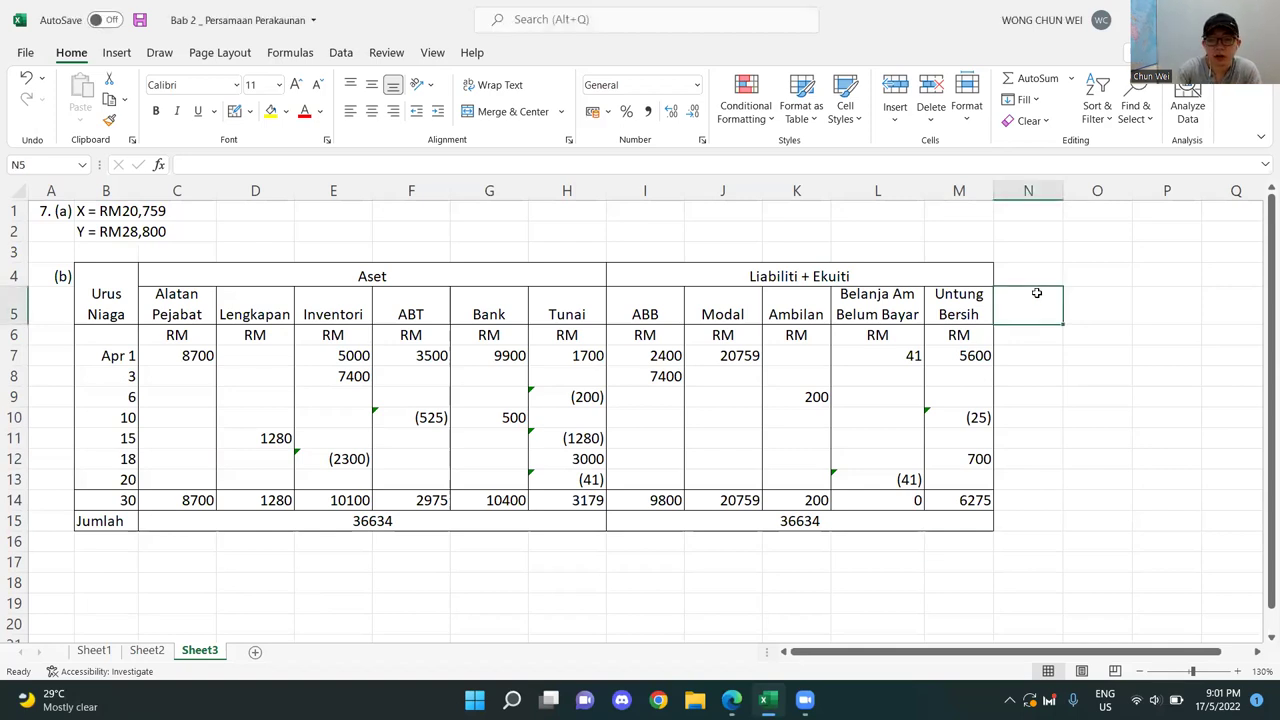
{"action": "key", "text": "super+Down"}
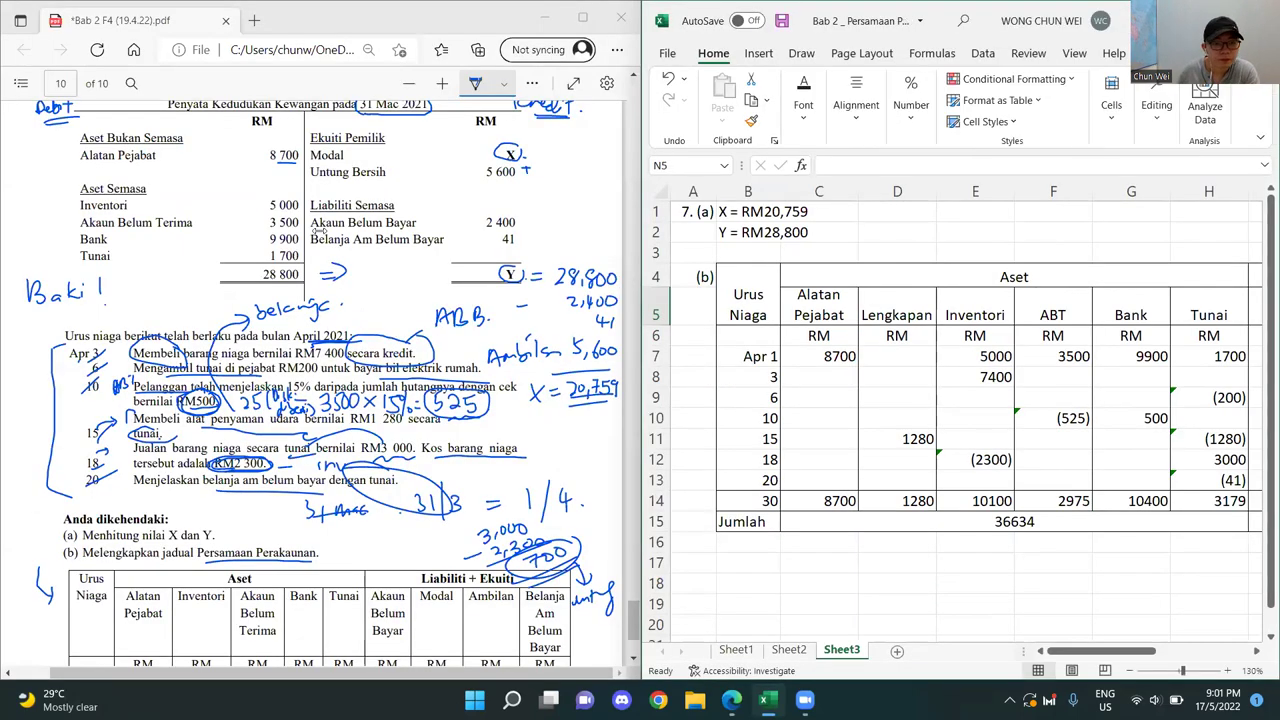
{"action": "left_click", "coordinate": [318, 230]}
{"action": "scroll", "coordinate": [377, 387], "scroll_direction": "down", "scroll_amount": 3}
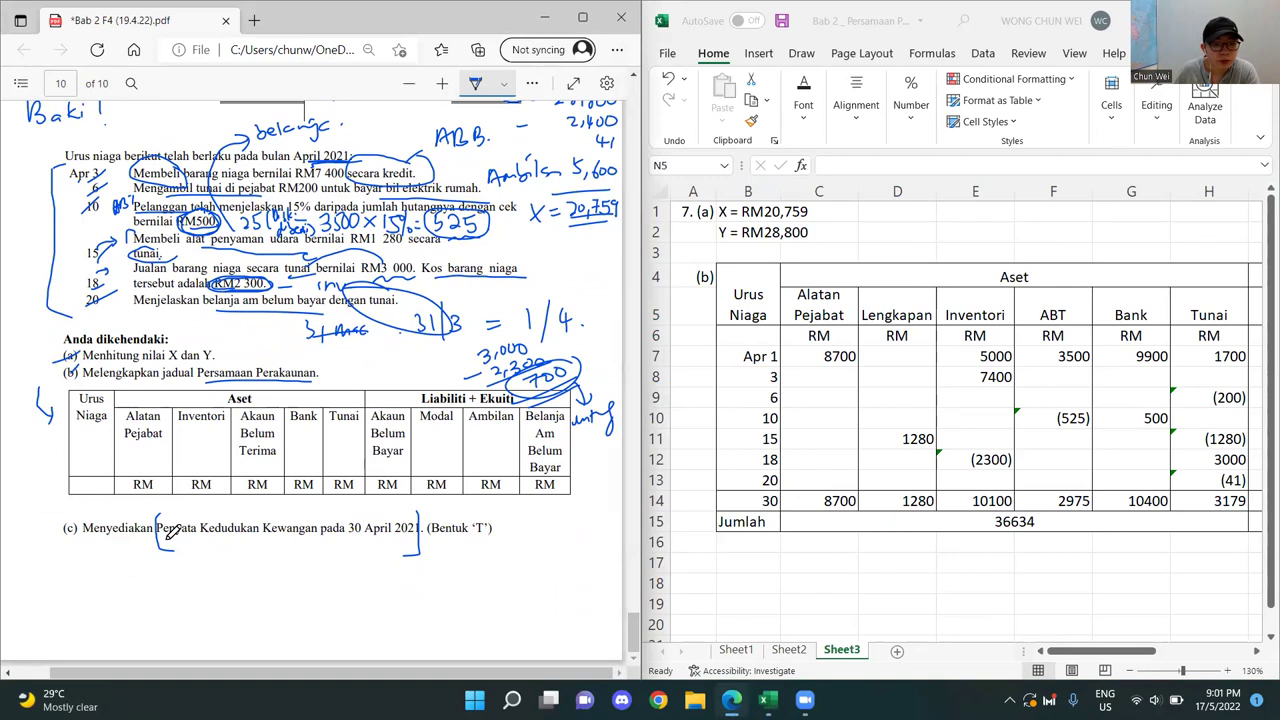
{"action": "mouse_move", "coordinate": [186, 534]}
{"action": "left_mouse_down"}
{"action": "mouse_move", "coordinate": [410, 538]}
{"action": "mouse_move", "coordinate": [432, 518]}
{"action": "mouse_move", "coordinate": [405, 505]}
{"action": "mouse_move", "coordinate": [345, 528]}
{"action": "left_mouse_up"}
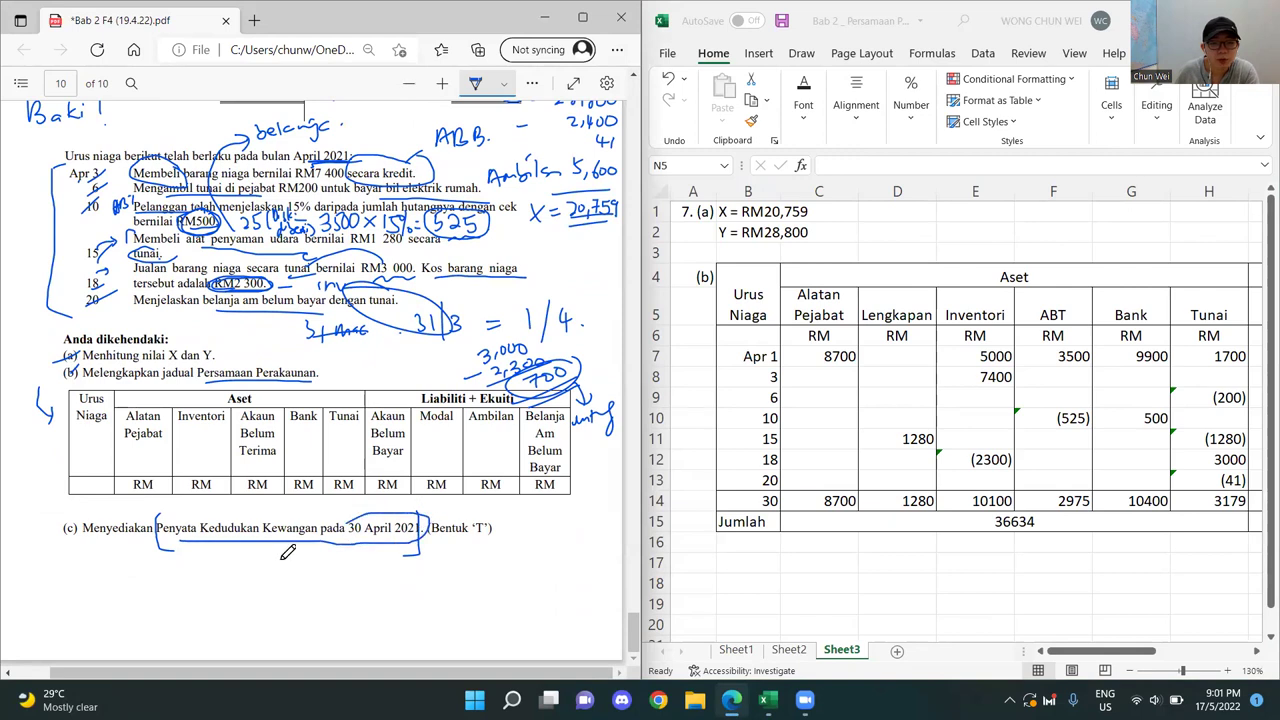
- Zoom the worksheet out to 115% and review the whole accounting equation table beside the PDF's 31 Mac 2021 statement
{"action": "left_click", "coordinate": [957, 602]}
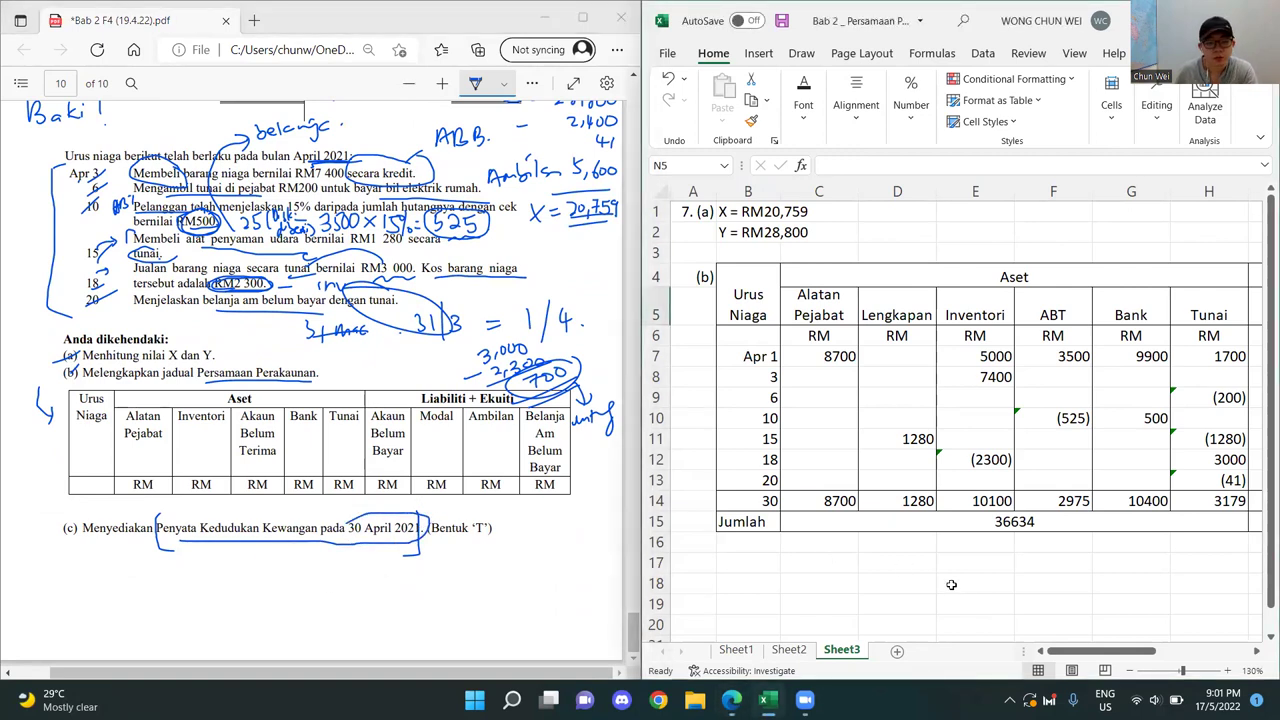
{"action": "left_click", "coordinate": [982, 579]}
{"action": "scroll", "coordinate": [982, 578], "scroll_direction": "down", "scroll_amount": 1}
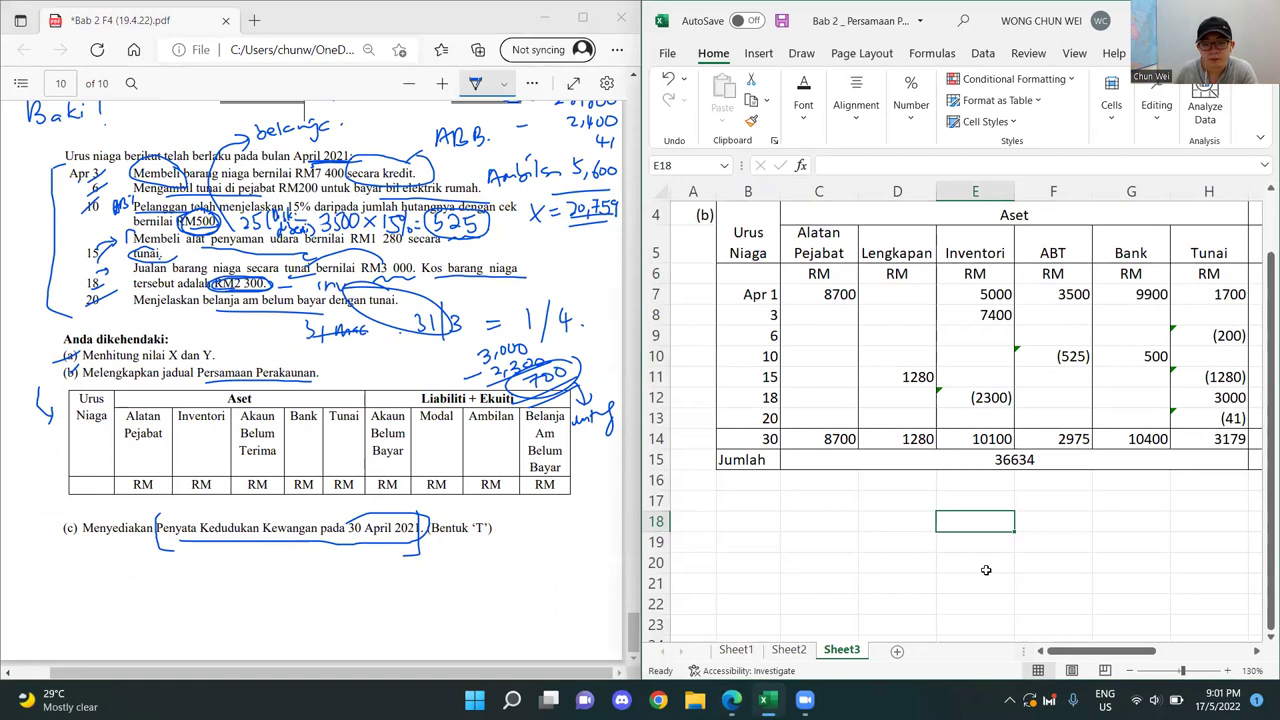
{"action": "scroll", "coordinate": [987, 570], "scroll_direction": "down", "scroll_amount": 1}
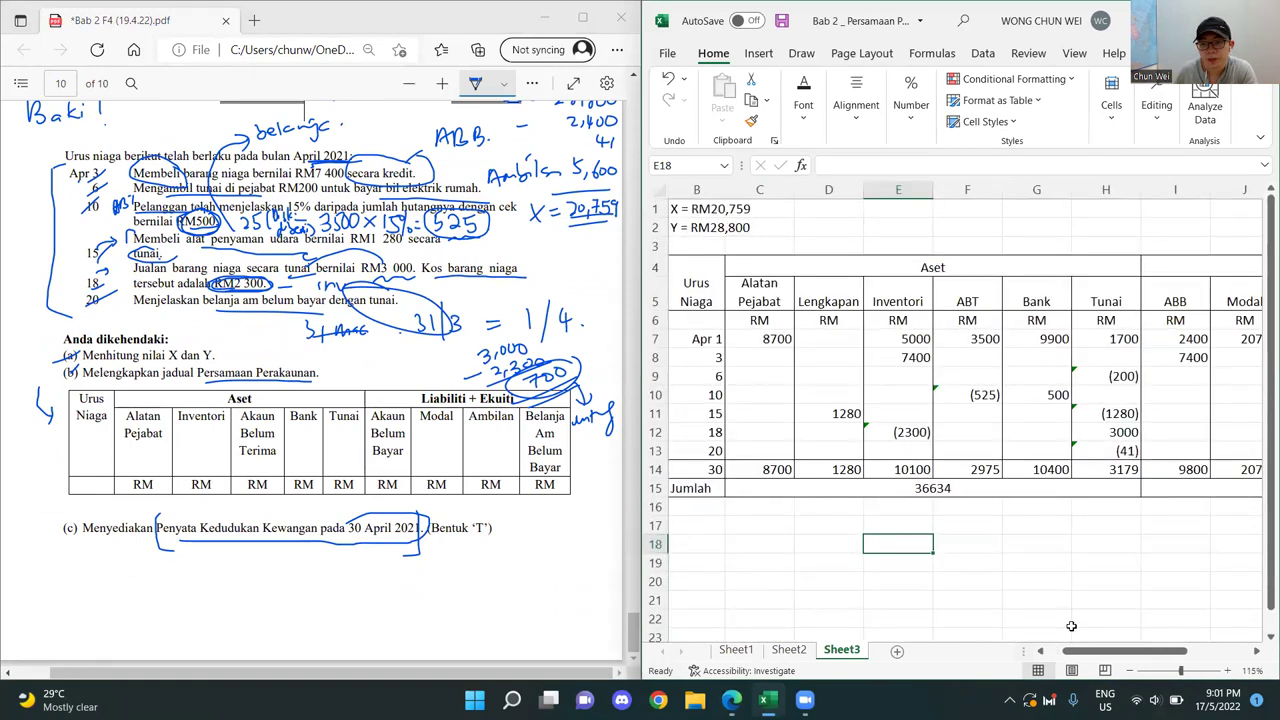
{"action": "left_click_drag", "start_coordinate": [1100, 651], "coordinate": [828, 570]}
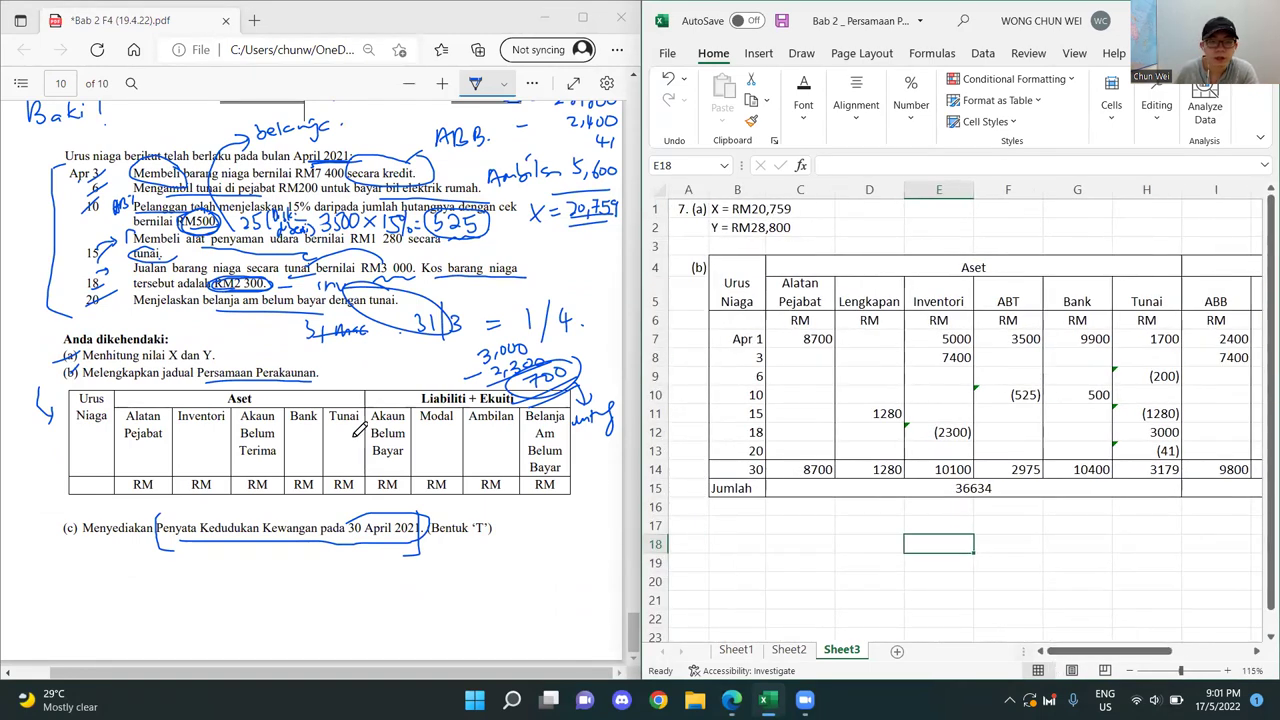
{"action": "left_click", "coordinate": [867, 444]}
{"action": "left_click_drag", "start_coordinate": [740, 290], "coordinate": [1160, 488]}
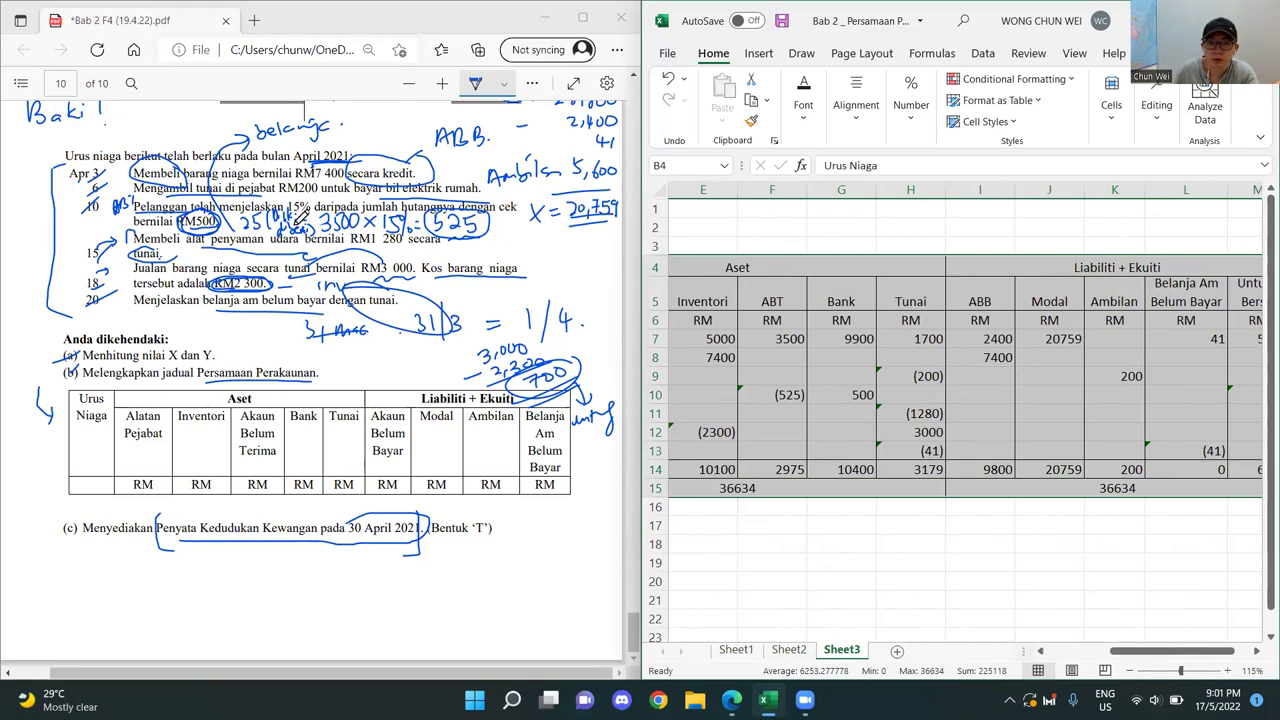
{"action": "scroll", "coordinate": [300, 217], "scroll_direction": "up", "scroll_amount": 5}
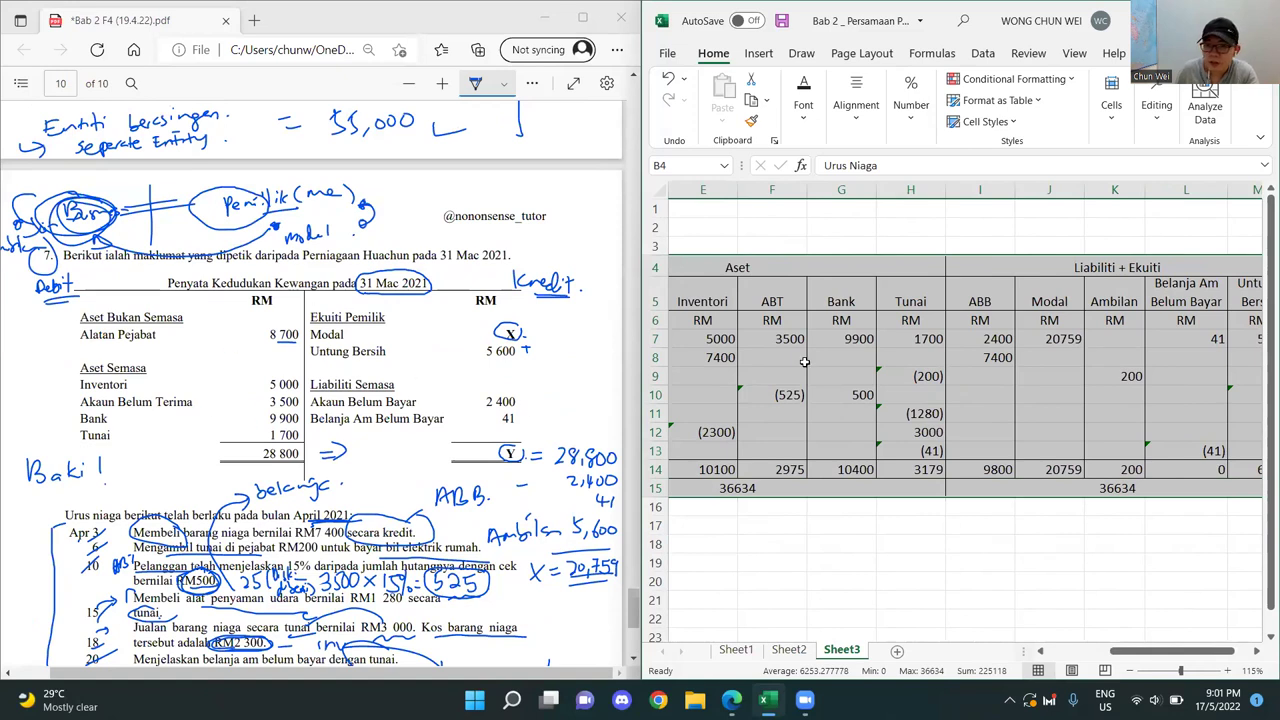
{"action": "left_click", "coordinate": [1049, 599]}
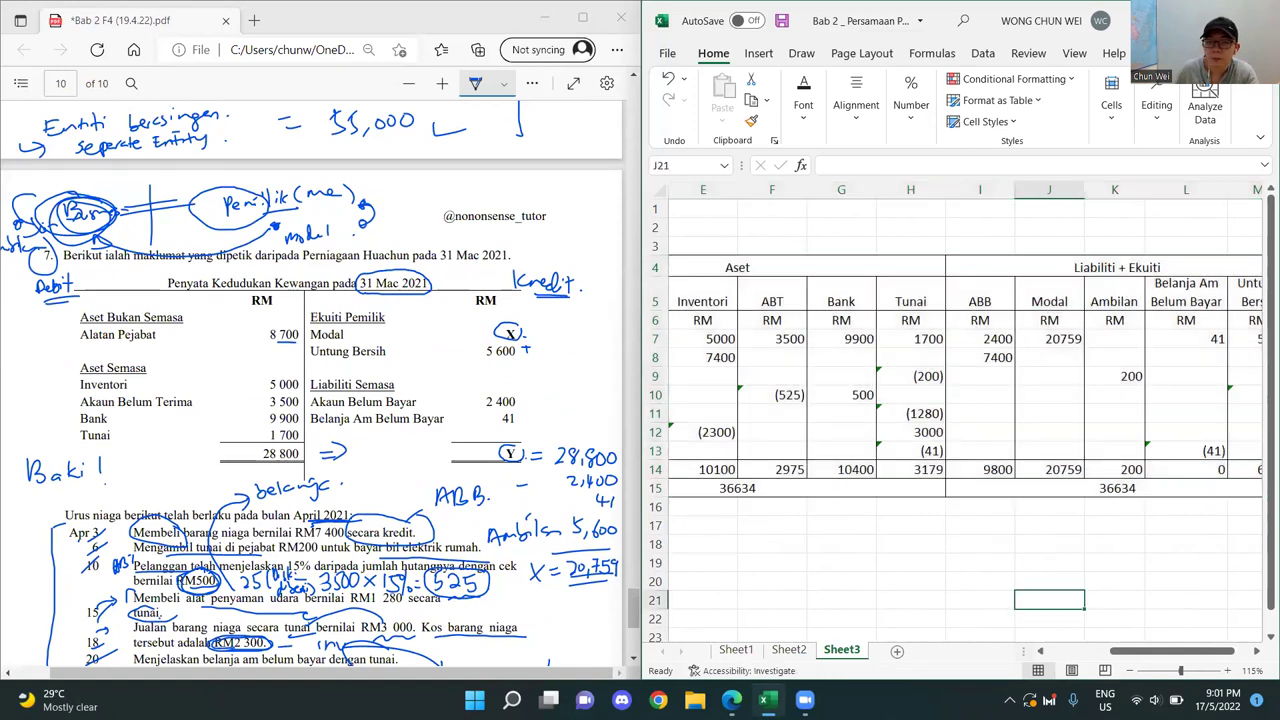
- Enlarge the workbook window to full screen and enter the question label (c) as text in A17
{"action": "key", "text": "super+Up"}
{"action": "left_click_drag", "start_coordinate": [1060, 651], "coordinate": [980, 651]}
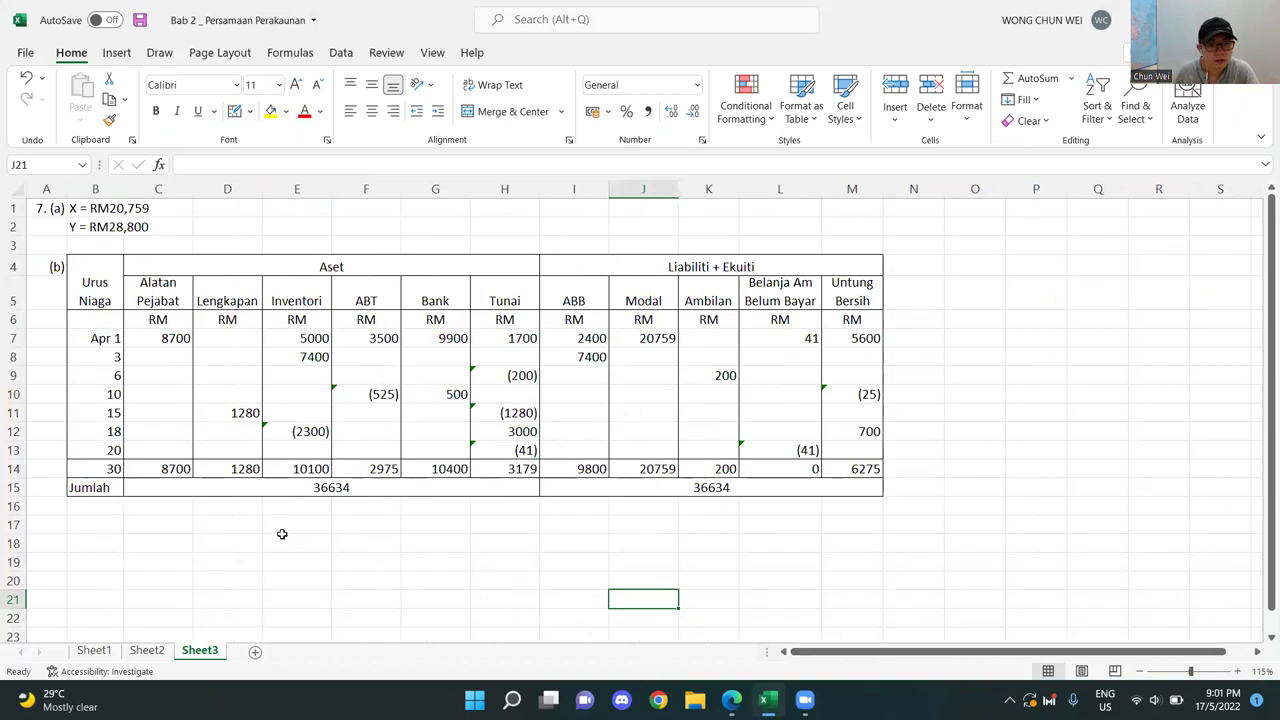
{"action": "left_click", "coordinate": [54, 533]}
{"action": "type", "text": "'("}
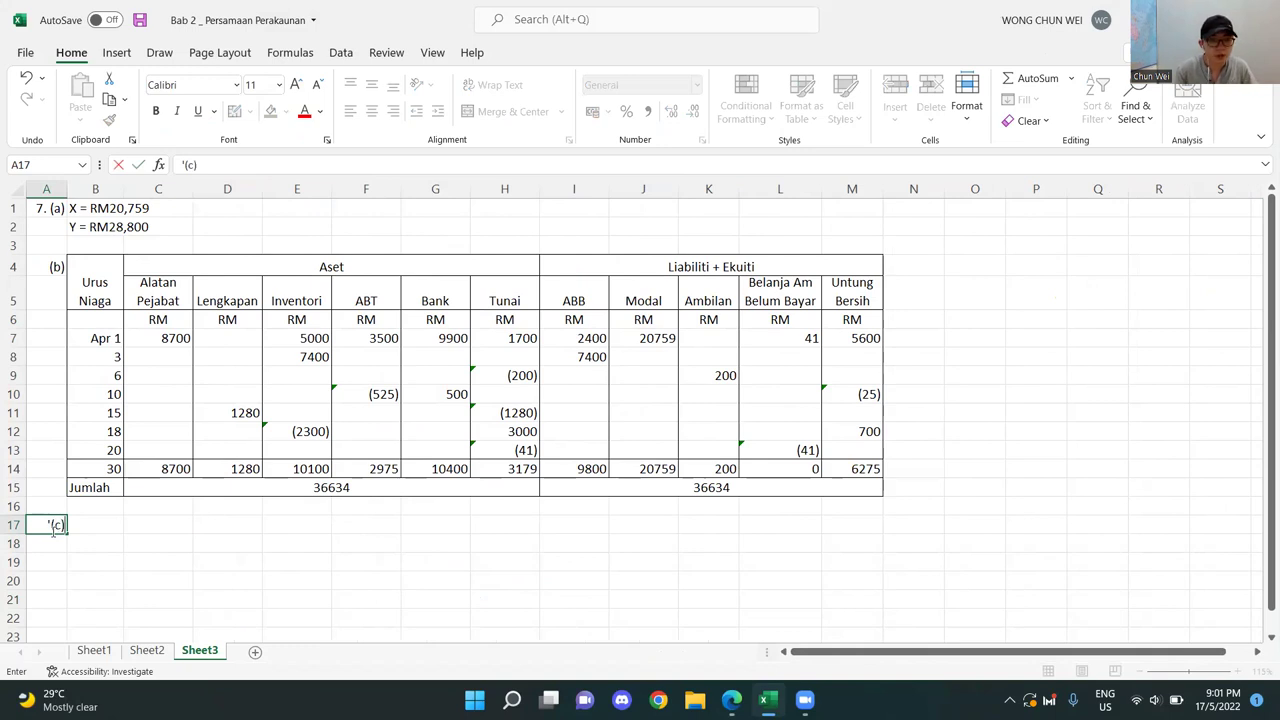
{"action": "type", "text": "c)"}
{"action": "key", "text": "Return"}
{"action": "left_click", "coordinate": [57, 525]}
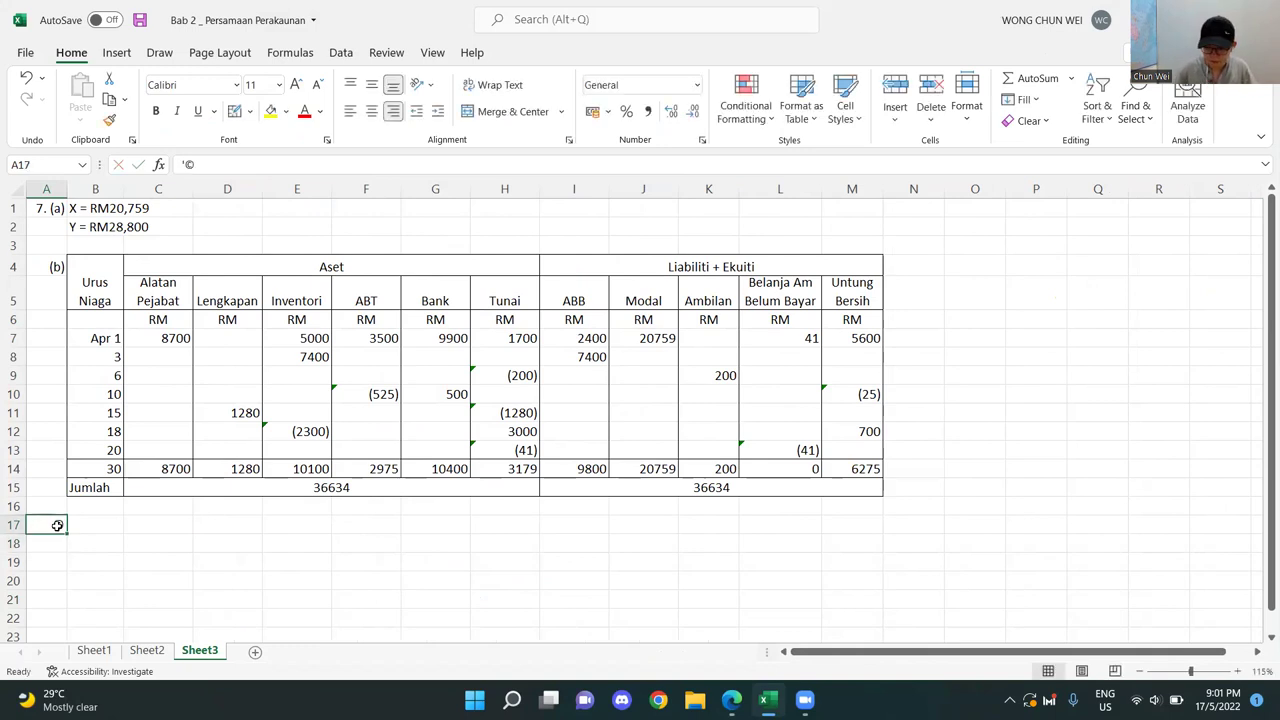
{"action": "type", "text": "'(c"}
{"action": "key", "text": "Return"}
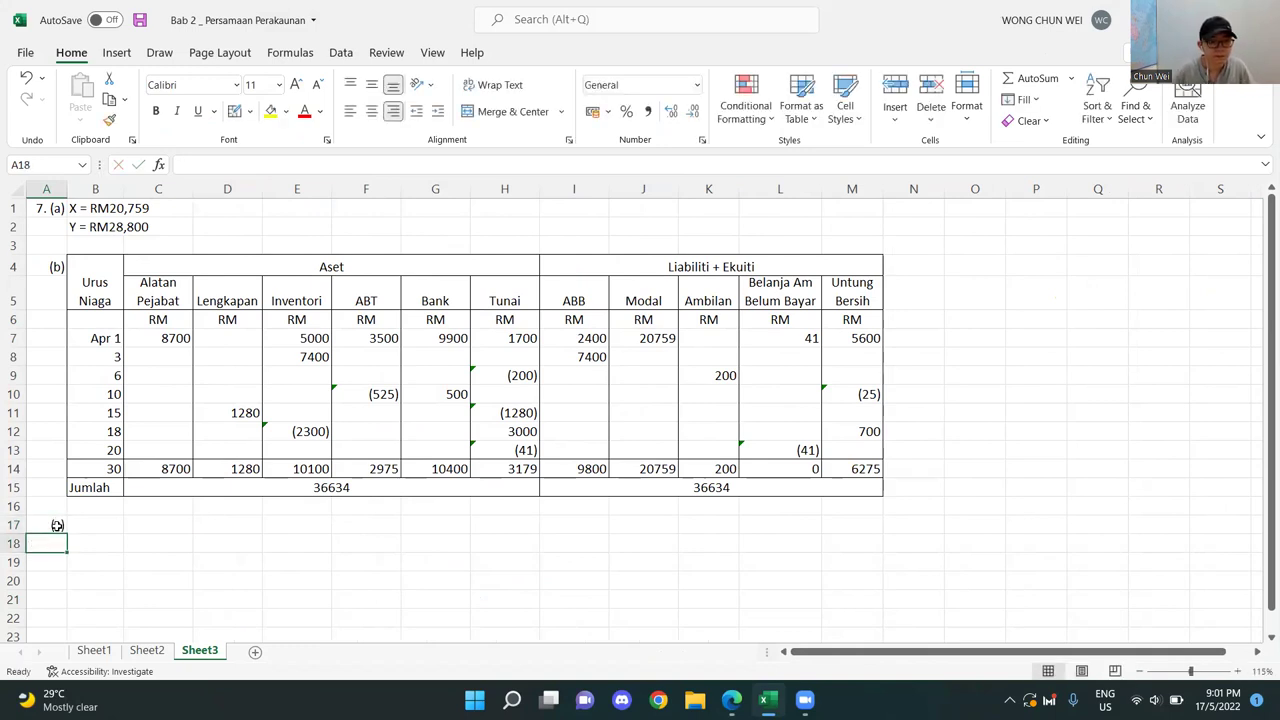
- Merge and center B17:K17, and extend the same merged row format down to B18:K18
{"action": "left_click", "coordinate": [288, 556]}
{"action": "left_click_drag", "start_coordinate": [111, 528], "coordinate": [691, 529]}
{"action": "left_click_drag", "start_coordinate": [691, 529], "coordinate": [691, 529]}
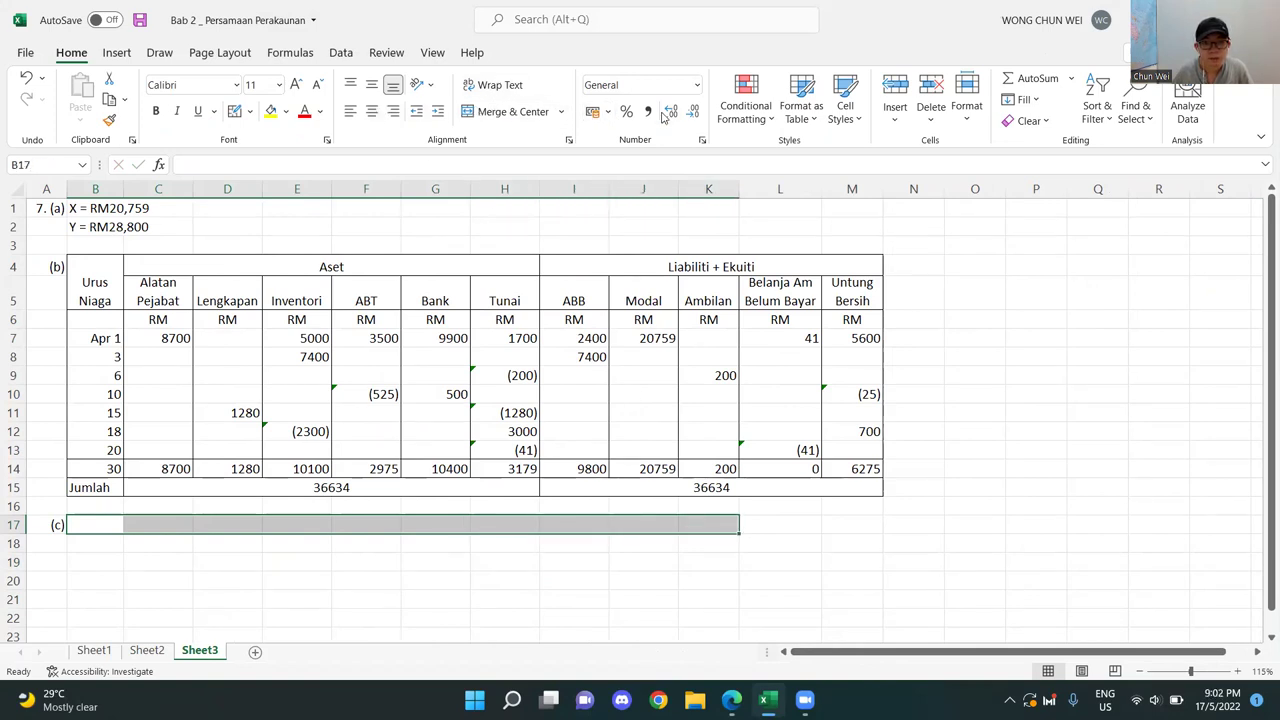
{"action": "left_click", "coordinate": [513, 111]}
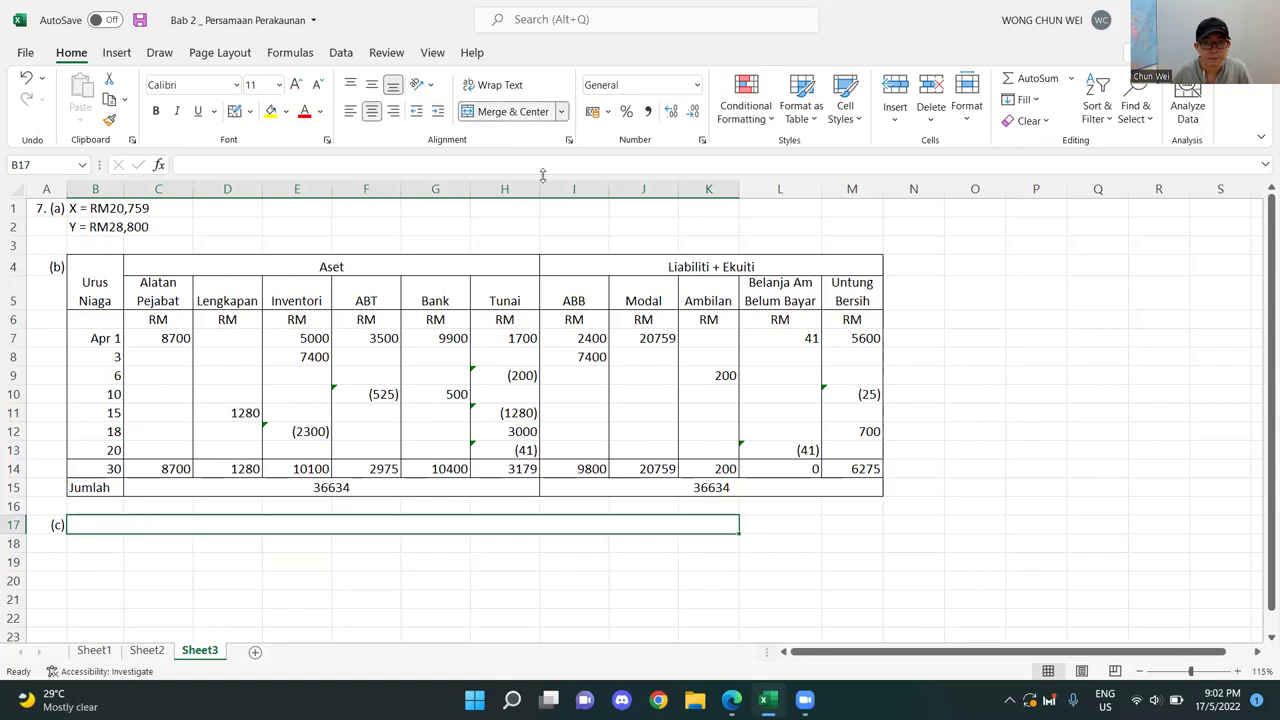
{"action": "left_click_drag", "start_coordinate": [740, 536], "coordinate": [740, 550]}
{"action": "left_click", "coordinate": [603, 545]}
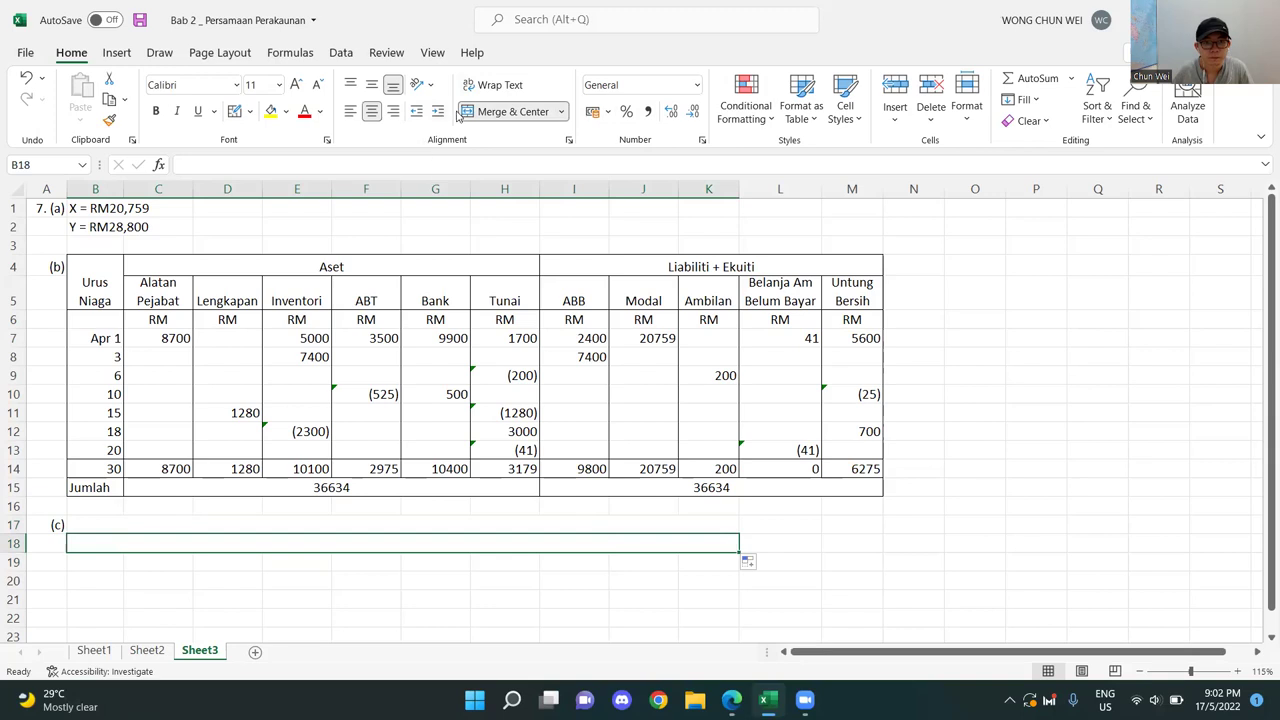
- Add a bottom border to the merged row B18:K18 as the line beneath the statement heading
{"action": "left_click", "coordinate": [249, 111]}
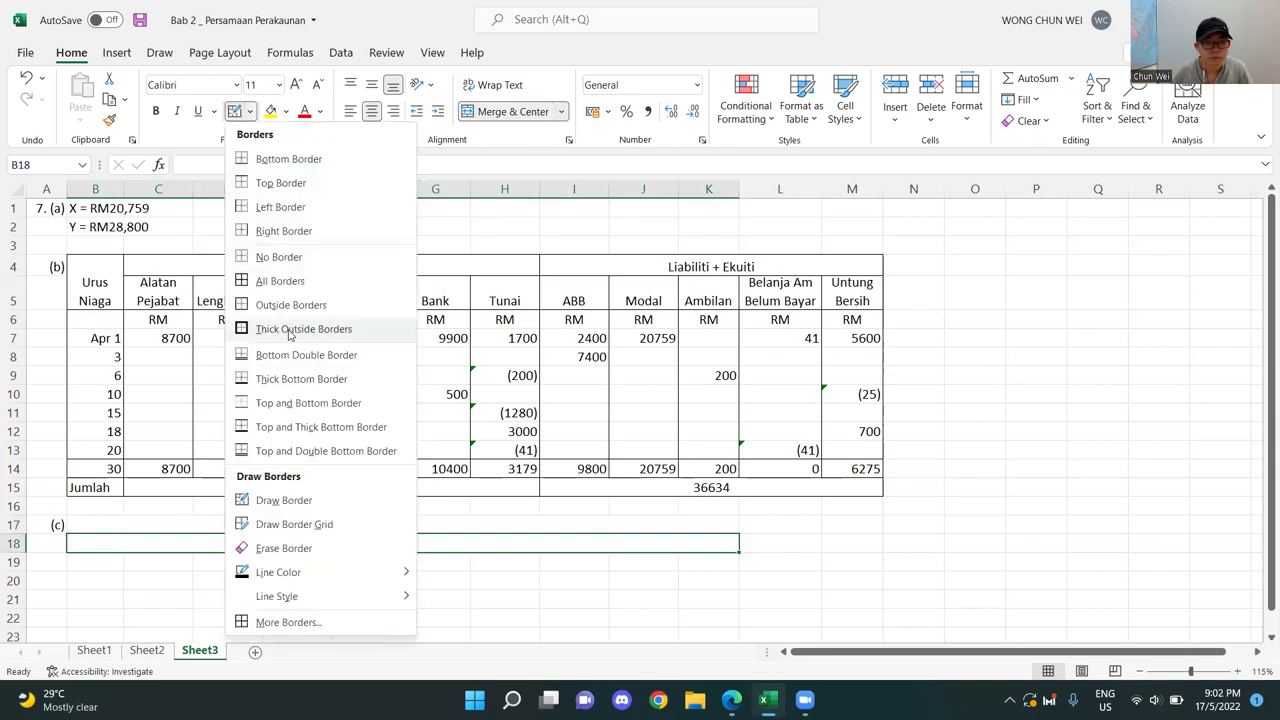
{"action": "left_click", "coordinate": [295, 158]}
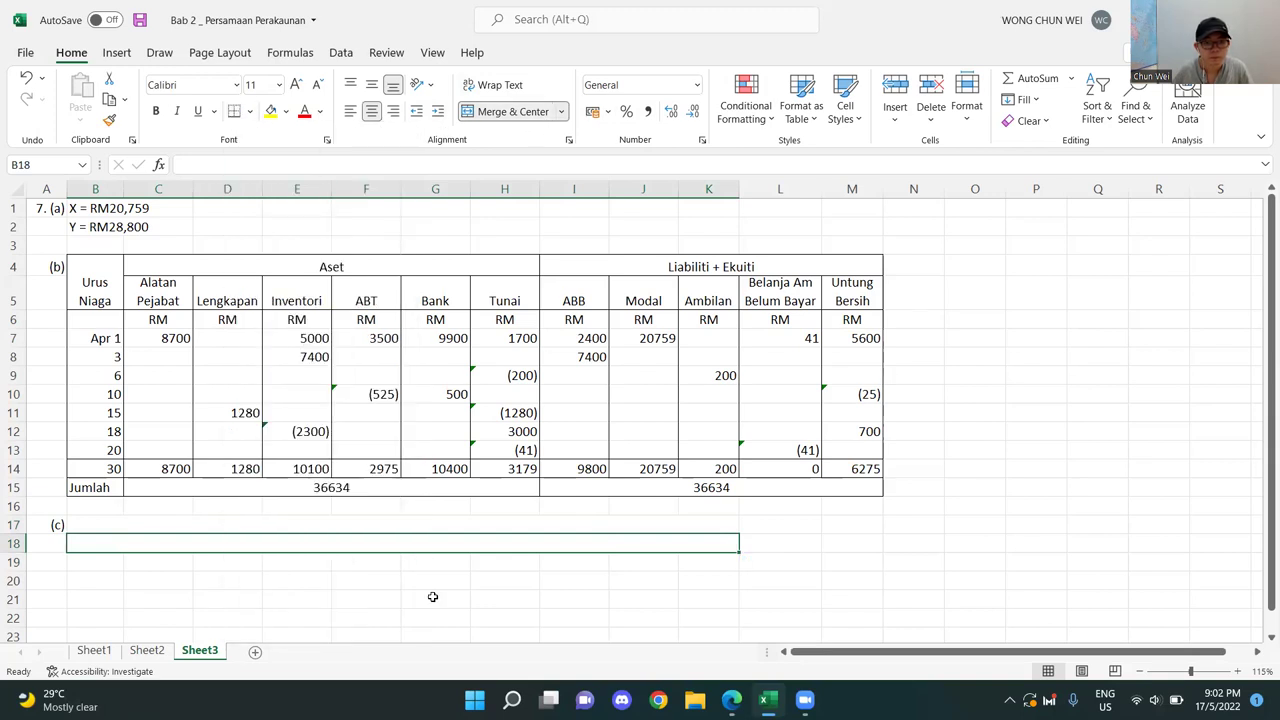
{"action": "left_click", "coordinate": [432, 597]}
{"action": "left_click", "coordinate": [379, 522]}
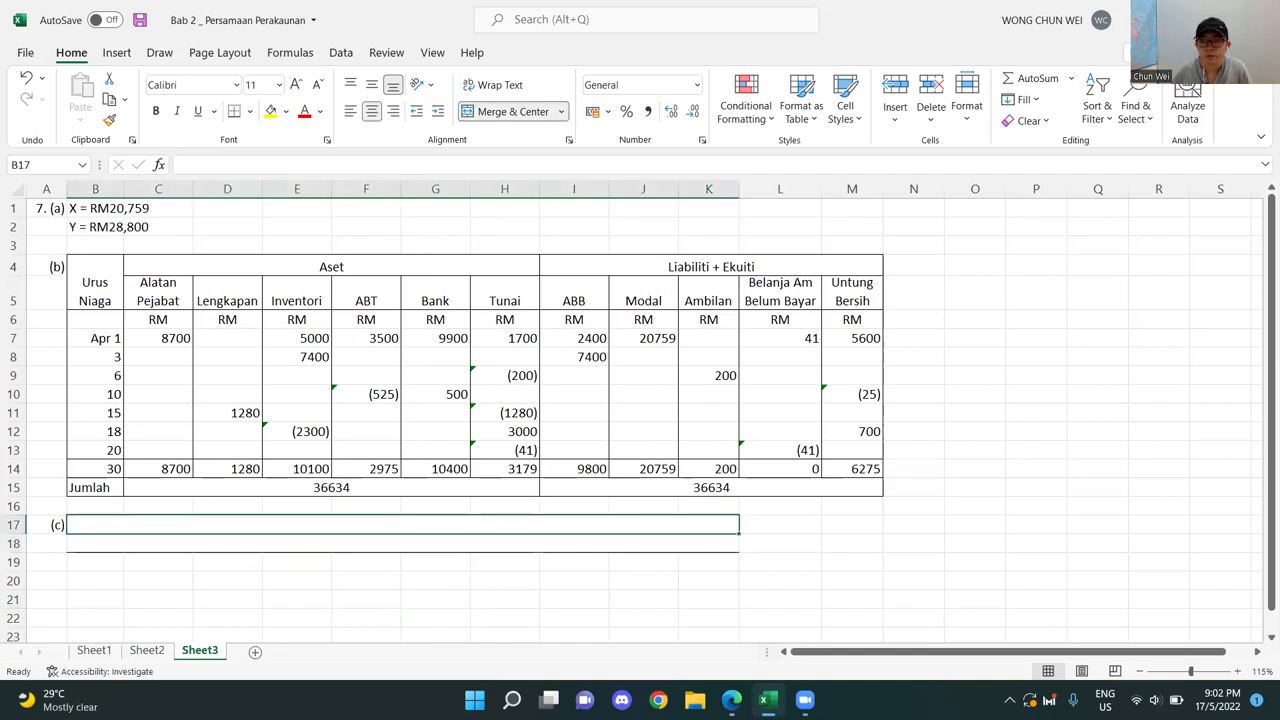
- Return the workbook to its place beside the PDF and enter the business name "Perniagaan Huachun" in the merged row B17:K17
{"action": "left_click", "coordinate": [1031, 285]}
{"action": "key", "text": "Right"}
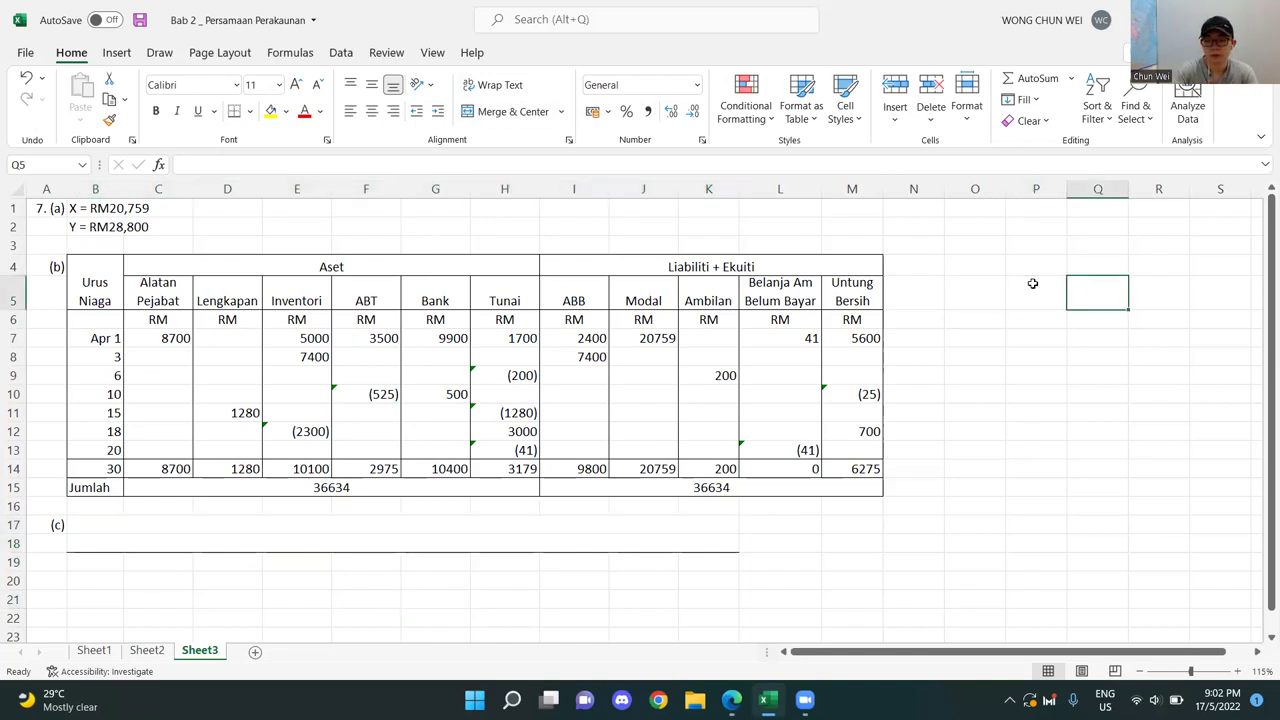
{"action": "key", "text": "super+Down"}
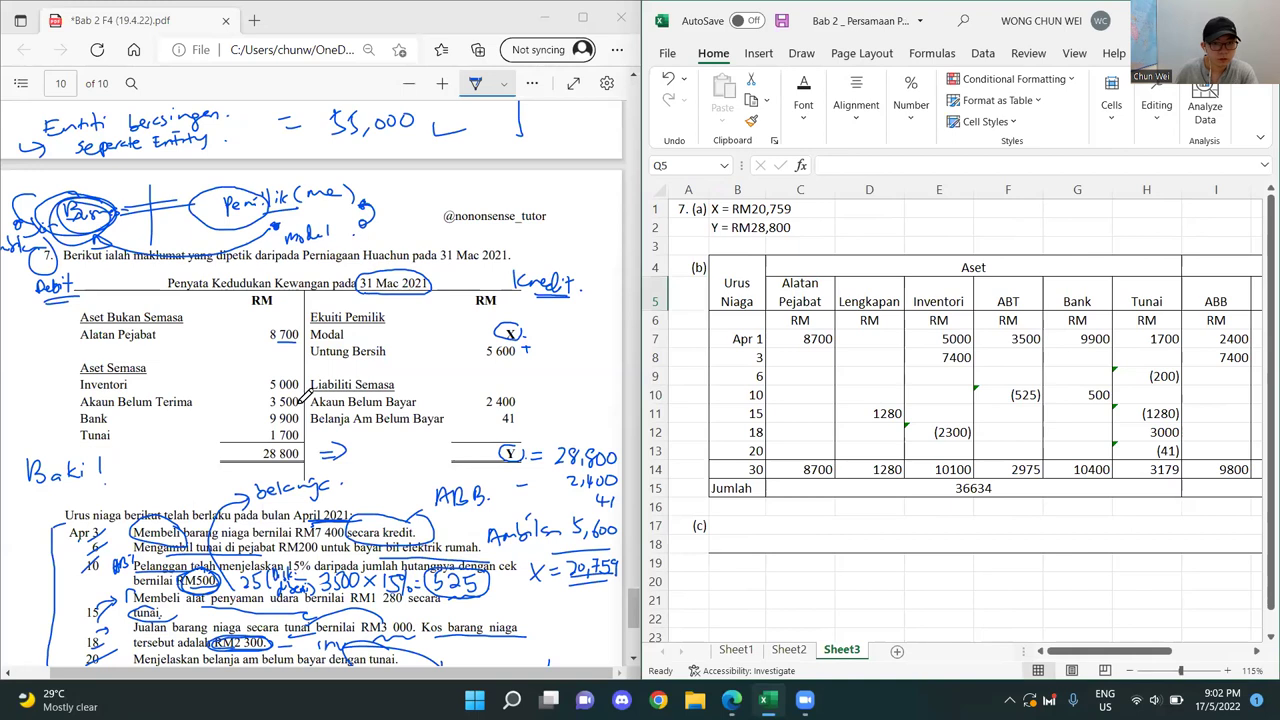
{"action": "scroll", "coordinate": [300, 405], "scroll_direction": "down", "scroll_amount": 2}
{"action": "scroll", "coordinate": [300, 405], "scroll_direction": "down", "scroll_amount": 1}
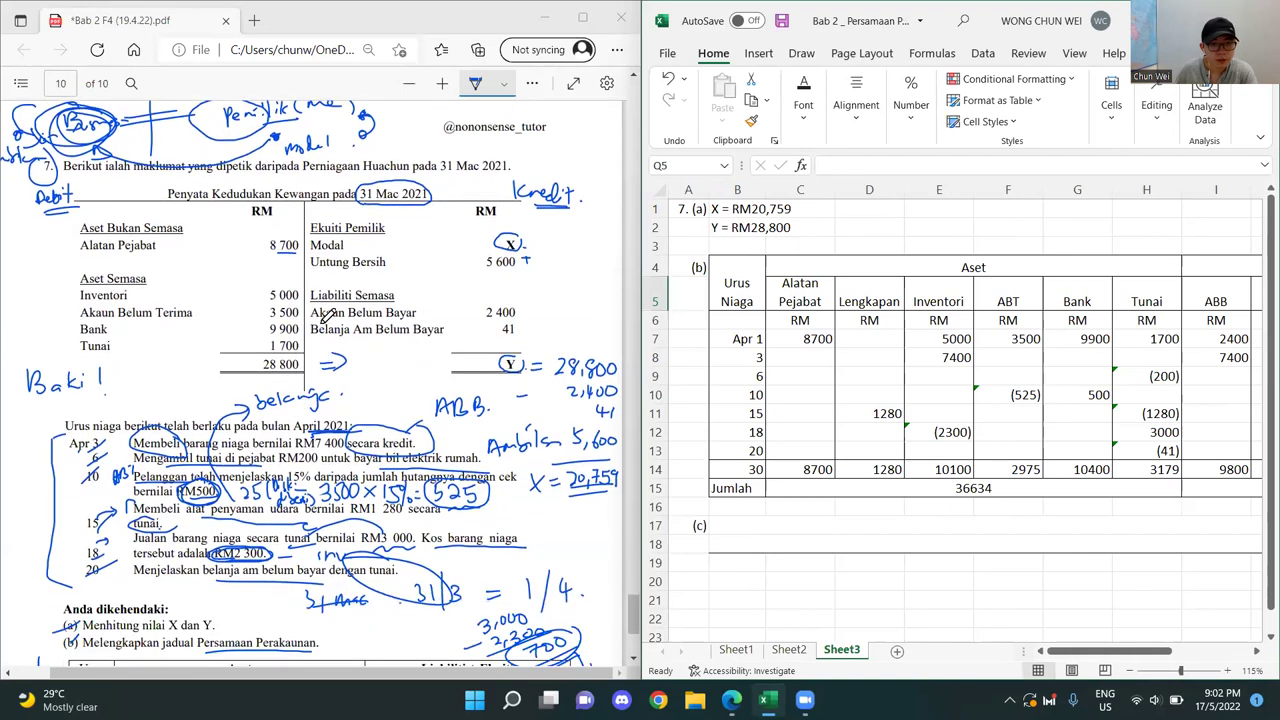
{"action": "left_click", "coordinate": [1054, 524]}
{"action": "type", "text": "Pernia"}
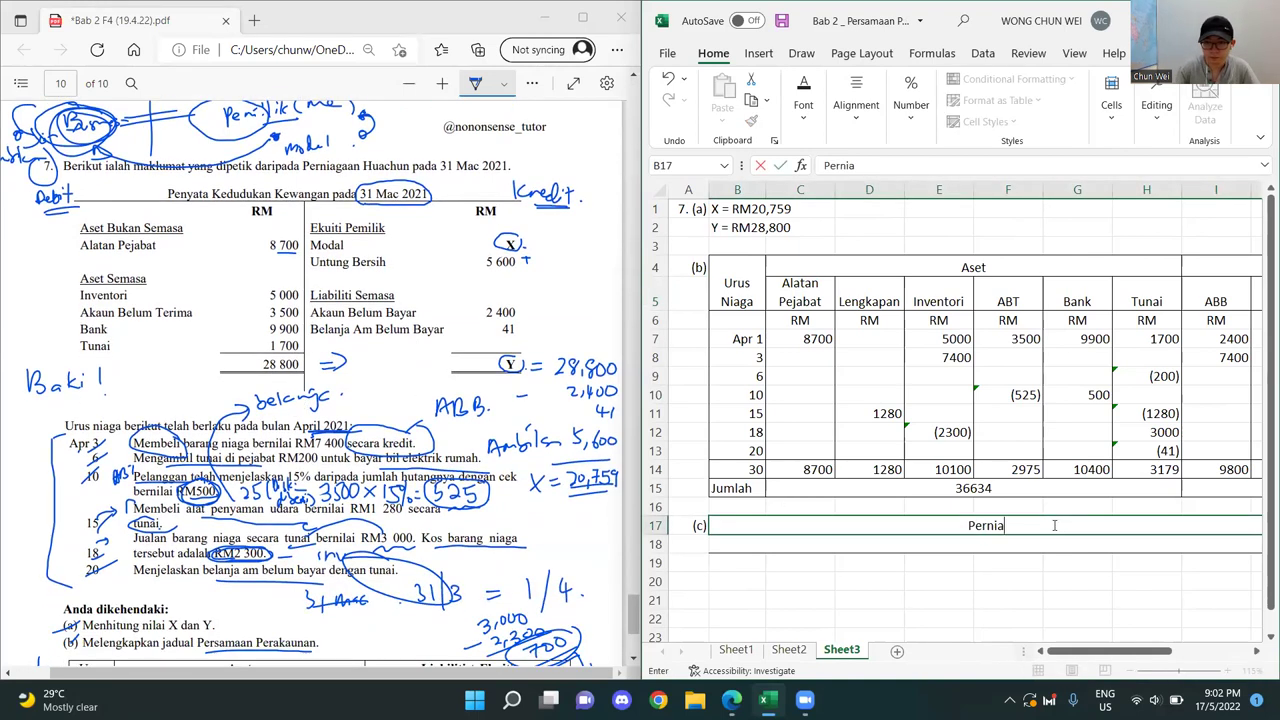
{"action": "type", "text": "gaan Huachun"}
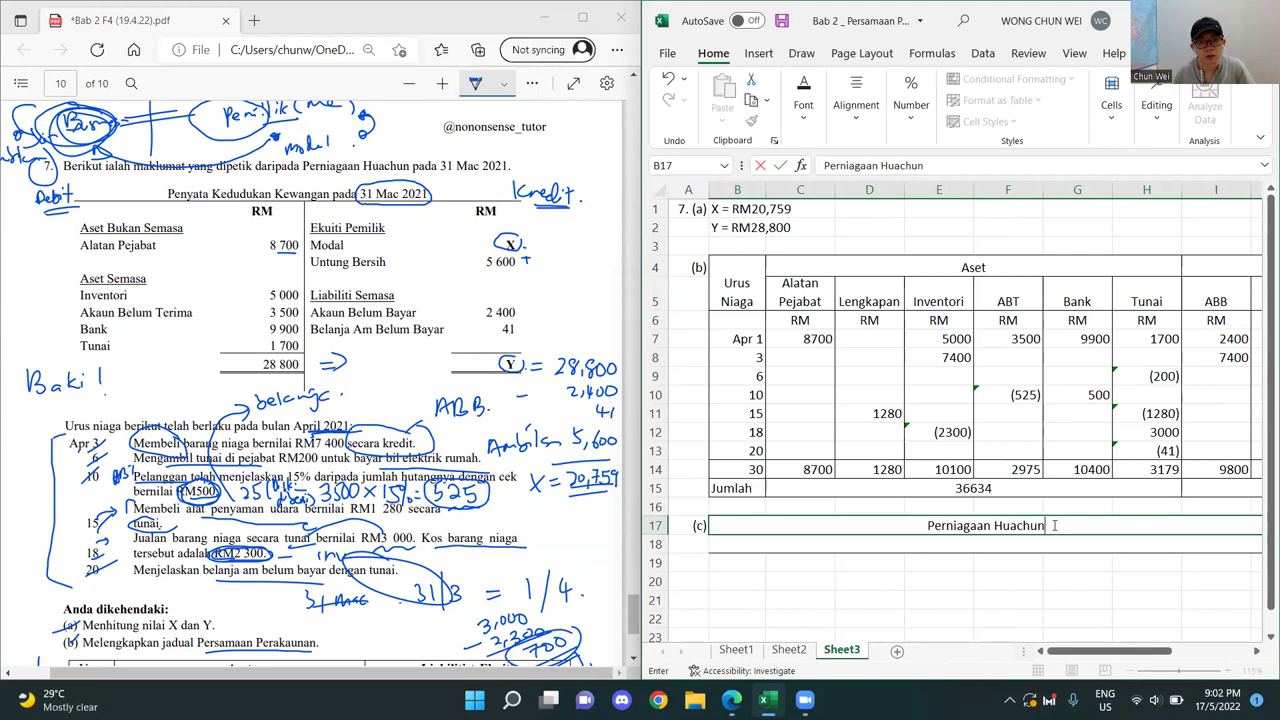
{"action": "left_click", "coordinate": [1050, 596]}
- Enter the statement title "Penyata Kedudukan Kewangan pada 30 April 2021" in the merged row B18:K18
{"action": "left_click", "coordinate": [1001, 547]}
{"action": "type", "text": "Penyat"}
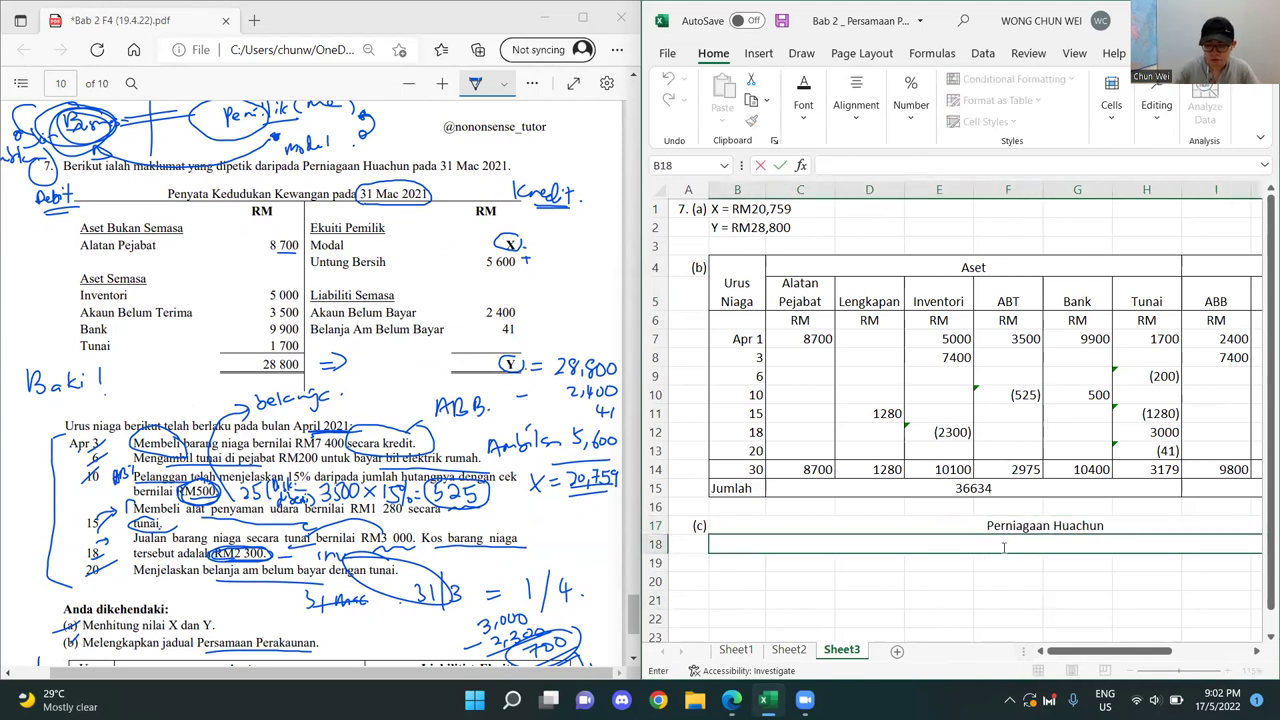
{"action": "type", "text": "a Ke"}
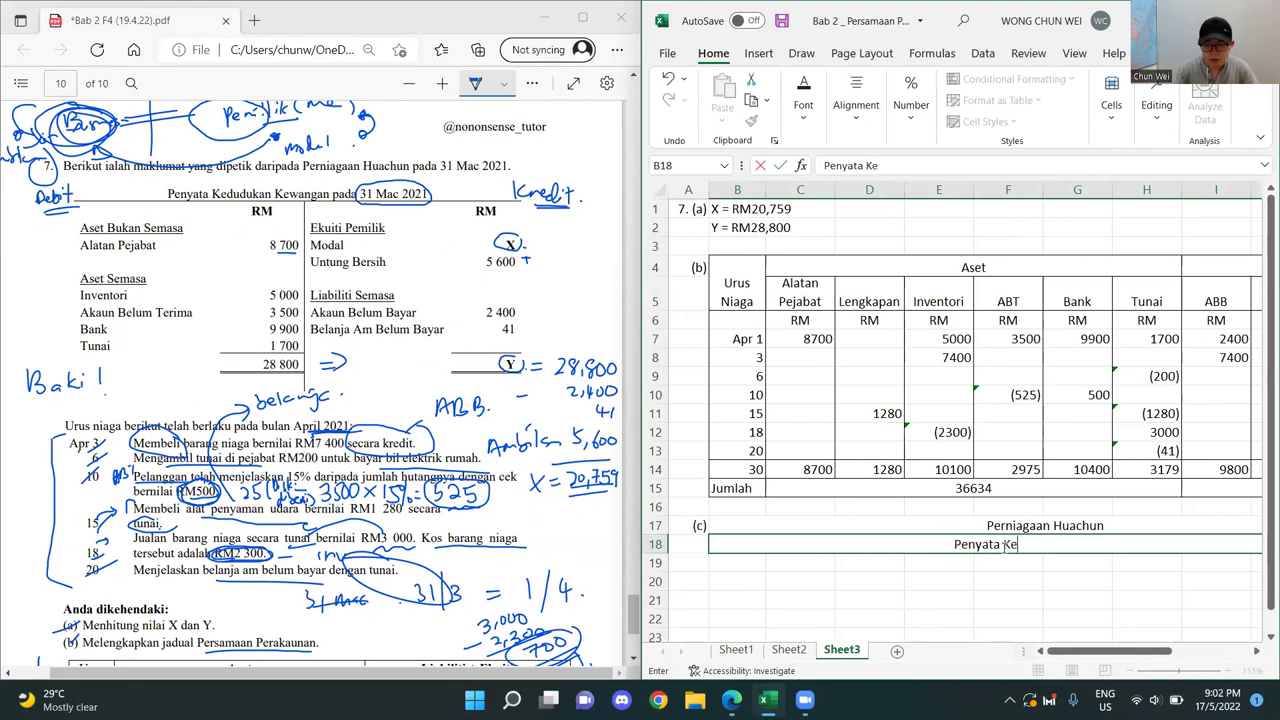
{"action": "type", "text": "dudukan K"}
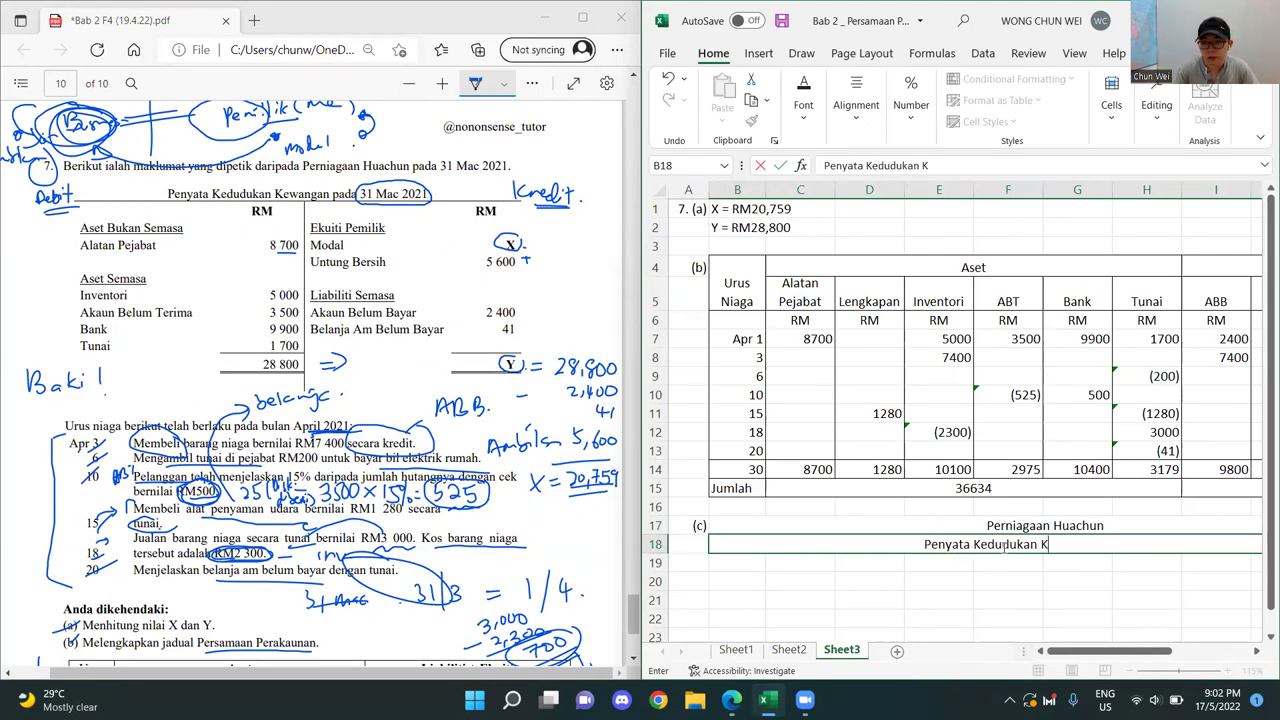
{"action": "type", "text": "ewangan pada"}
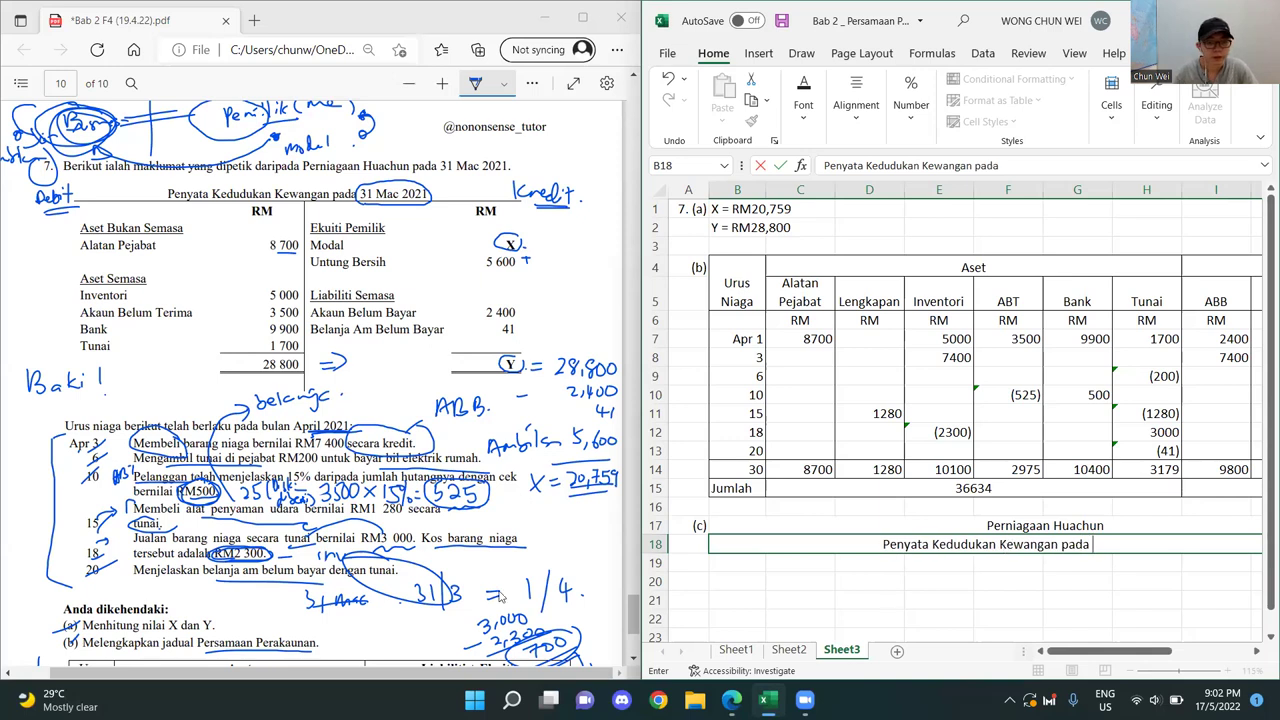
{"action": "scroll", "coordinate": [295, 525], "scroll_direction": "down", "scroll_amount": 3}
{"action": "type", "text": "30 Apri"}
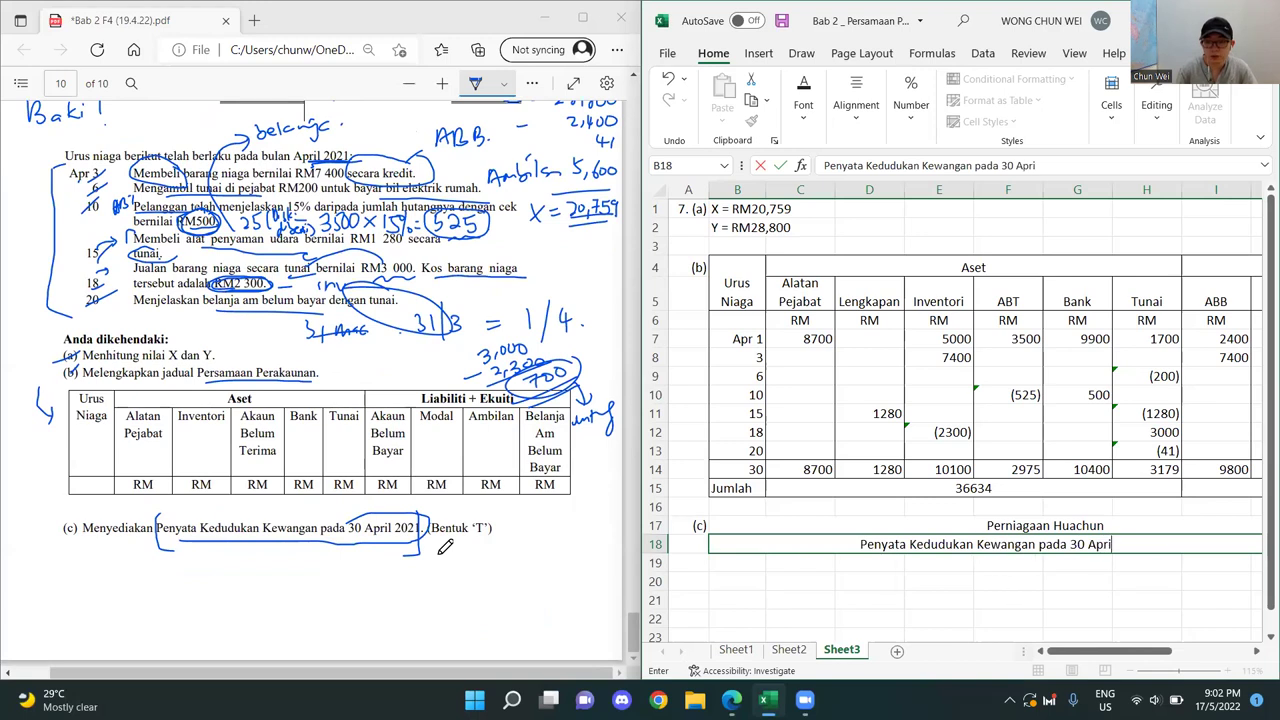
{"action": "type", "text": "l 2021"}
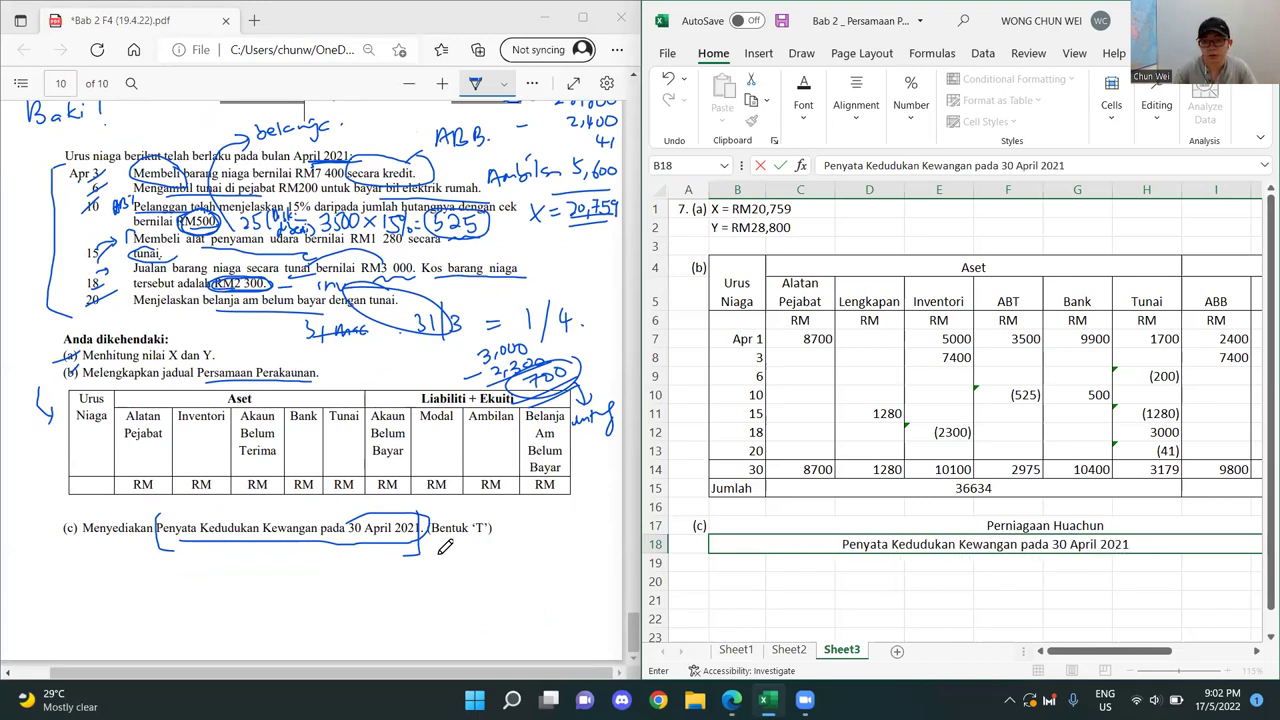
{"action": "key", "text": "Return"}
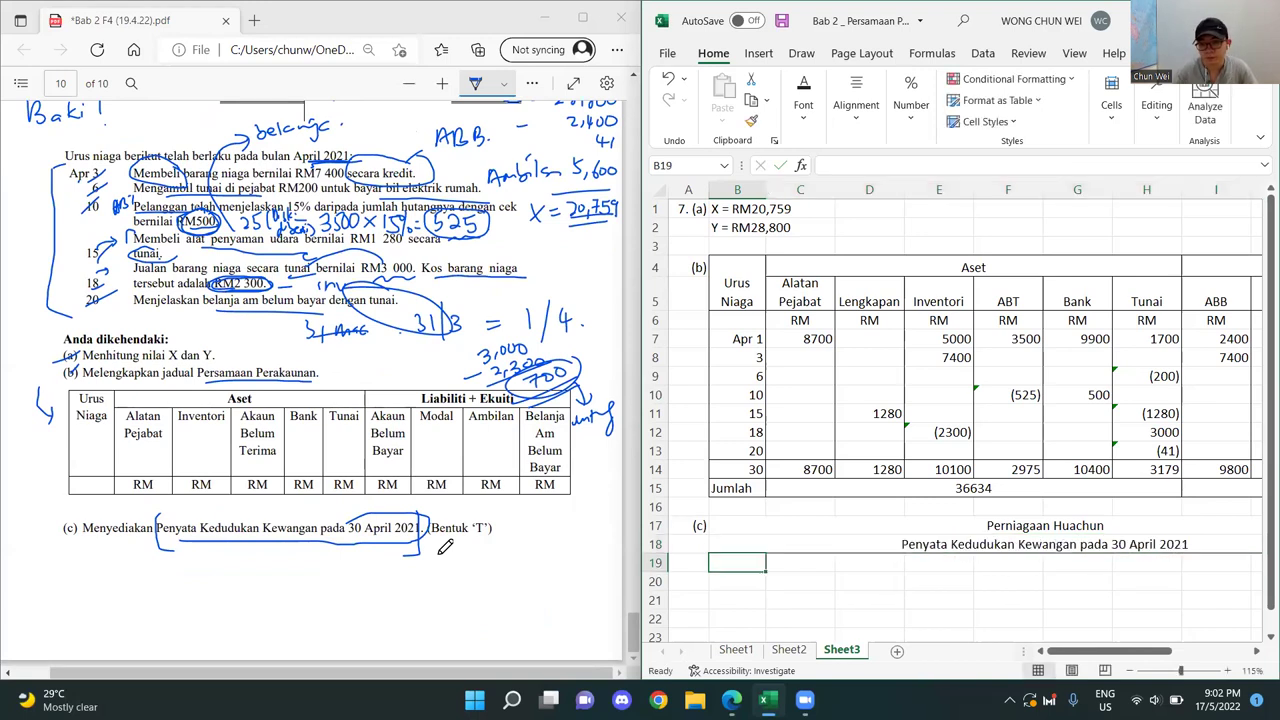
- Enlarge the workbook window to full screen and draw a vertical border between columns F and G from row 19 to row 31
{"action": "key", "text": "super+Up"}
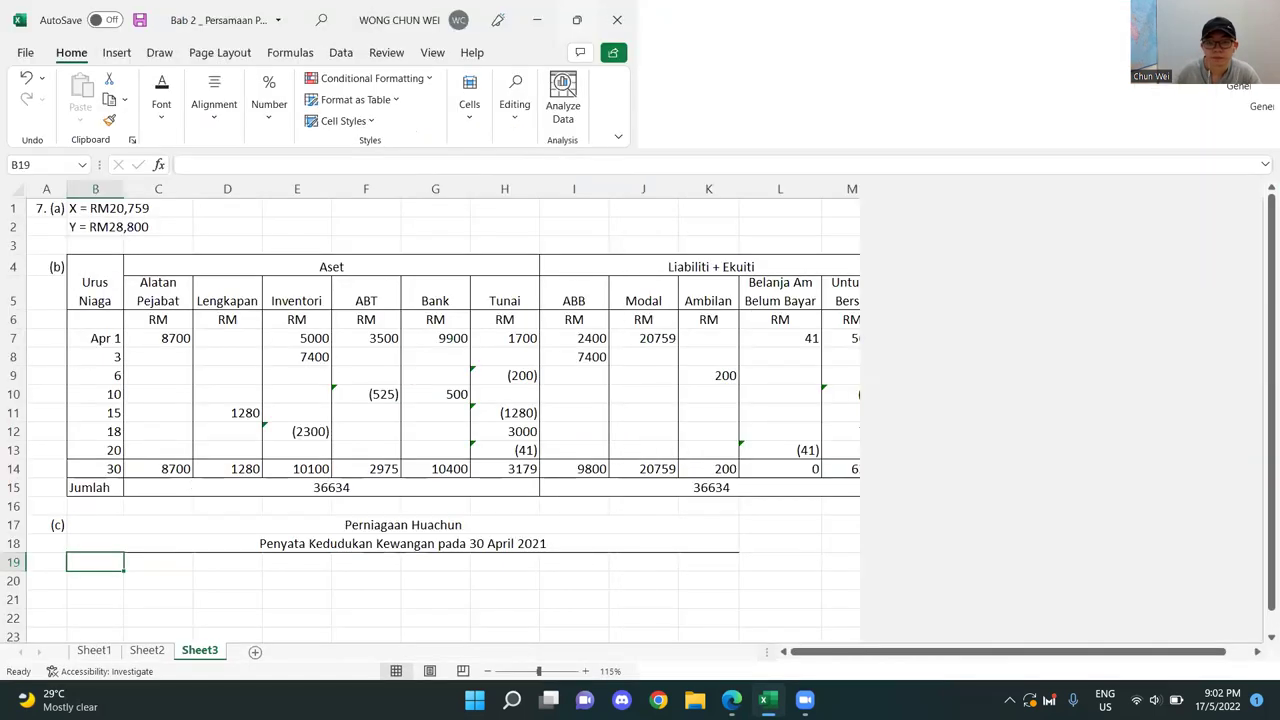
{"action": "left_click", "coordinate": [852, 525]}
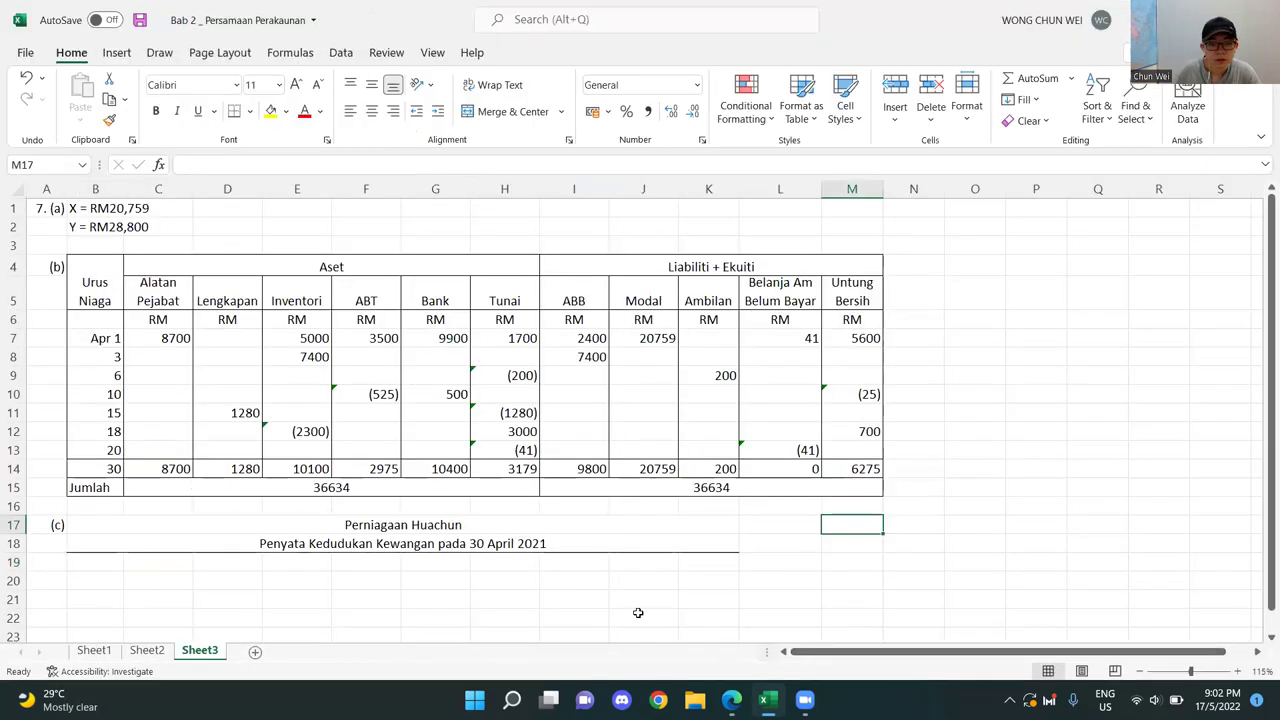
{"action": "scroll", "coordinate": [628, 575], "scroll_direction": "down", "scroll_amount": 1}
{"action": "scroll", "coordinate": [628, 575], "scroll_direction": "down", "scroll_amount": 1}
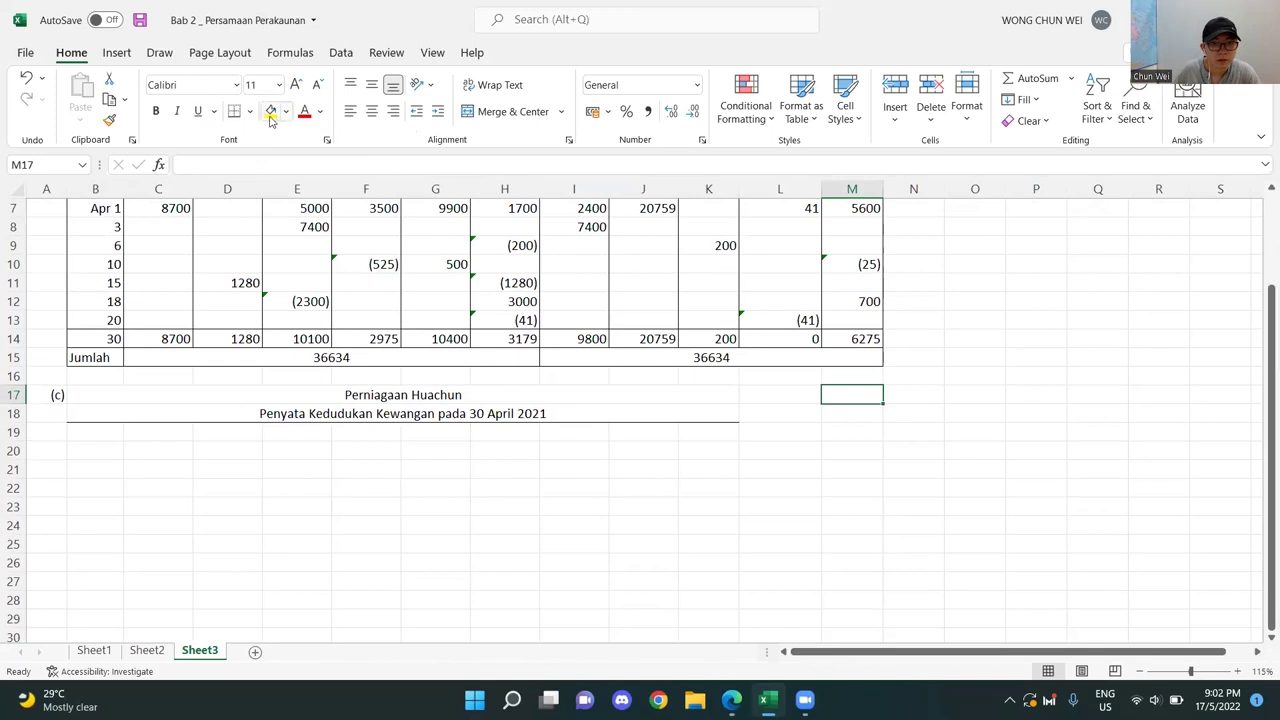
{"action": "left_click", "coordinate": [251, 113]}
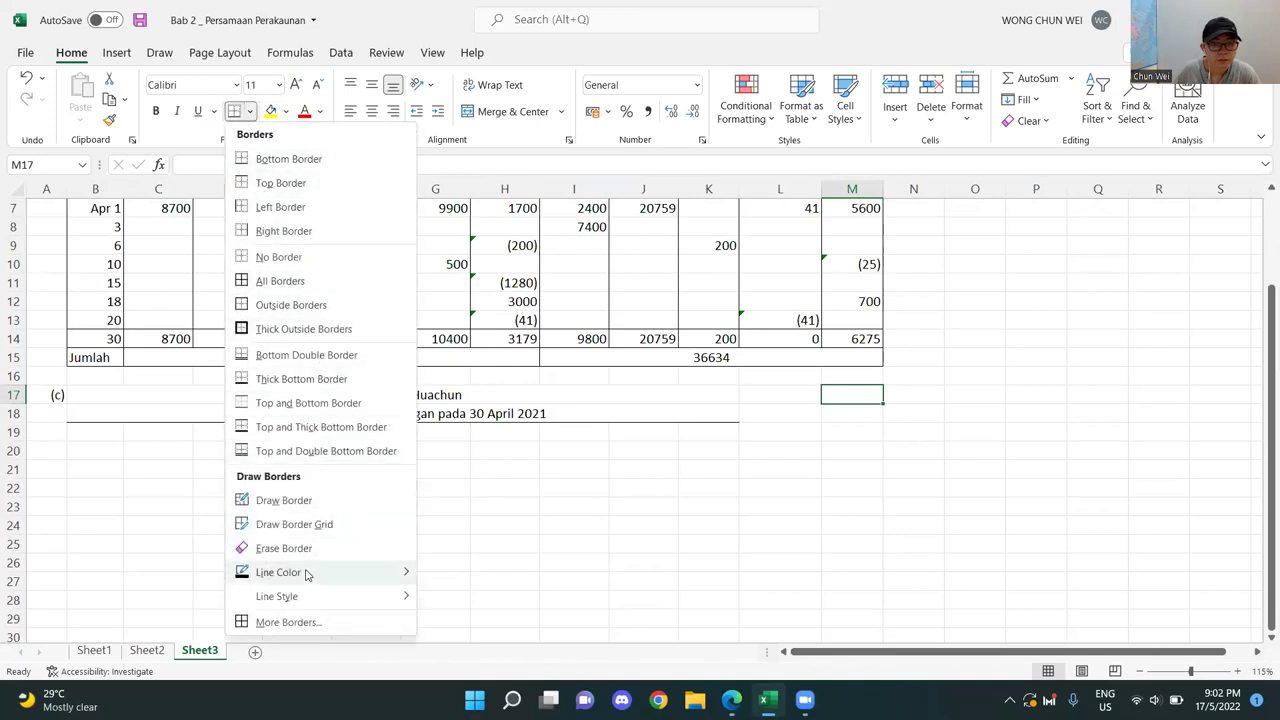
{"action": "left_click", "coordinate": [285, 500]}
{"action": "mouse_move", "coordinate": [402, 421]}
{"action": "left_mouse_down"}
{"action": "mouse_move", "coordinate": [392, 640]}
{"action": "mouse_move", "coordinate": [404, 578]}
{"action": "left_mouse_up"}
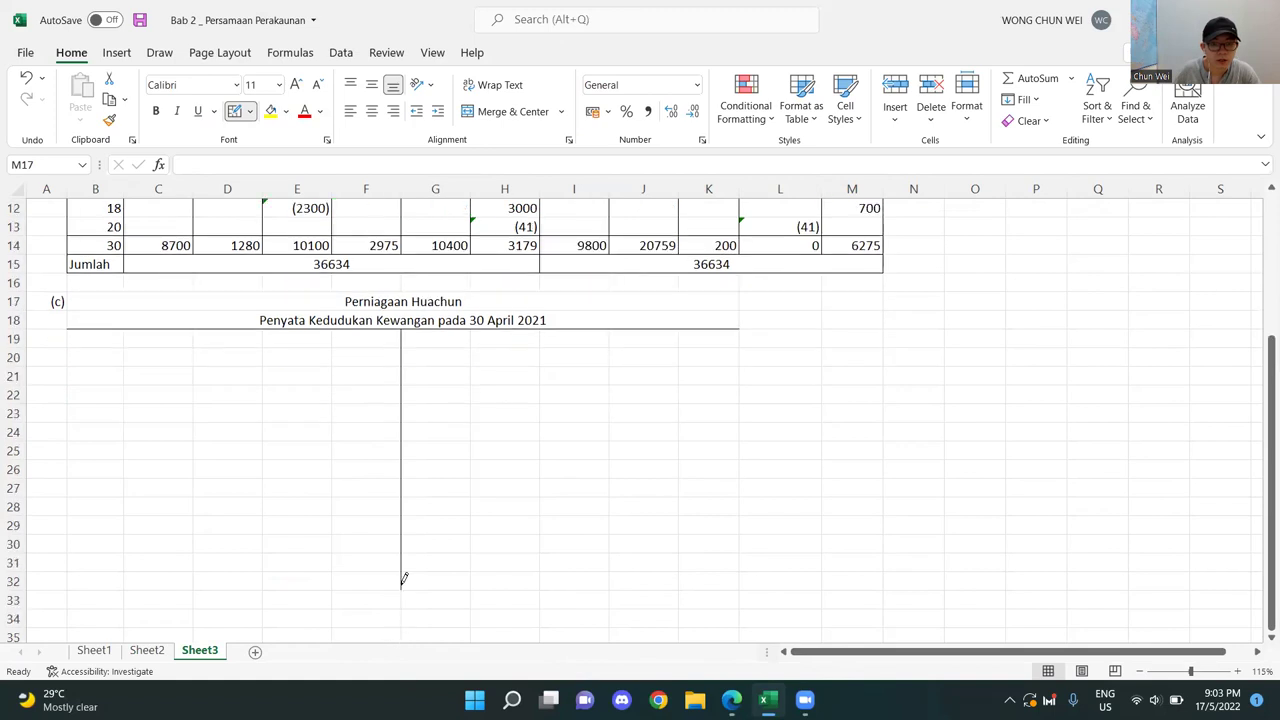
{"action": "left_click", "coordinate": [240, 112]}
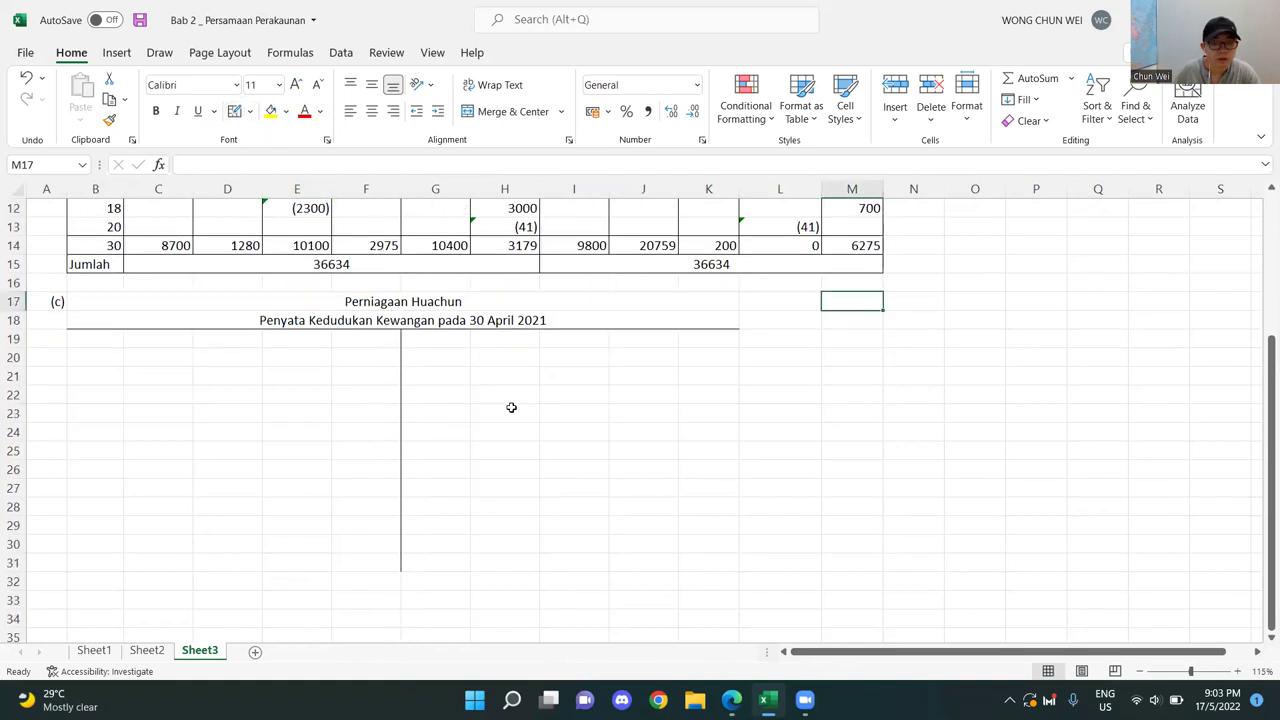
{"action": "left_click", "coordinate": [510, 410]}
- Enter RM as the amount column heading in E19, F19, J19 and K19
{"action": "left_click", "coordinate": [303, 344]}
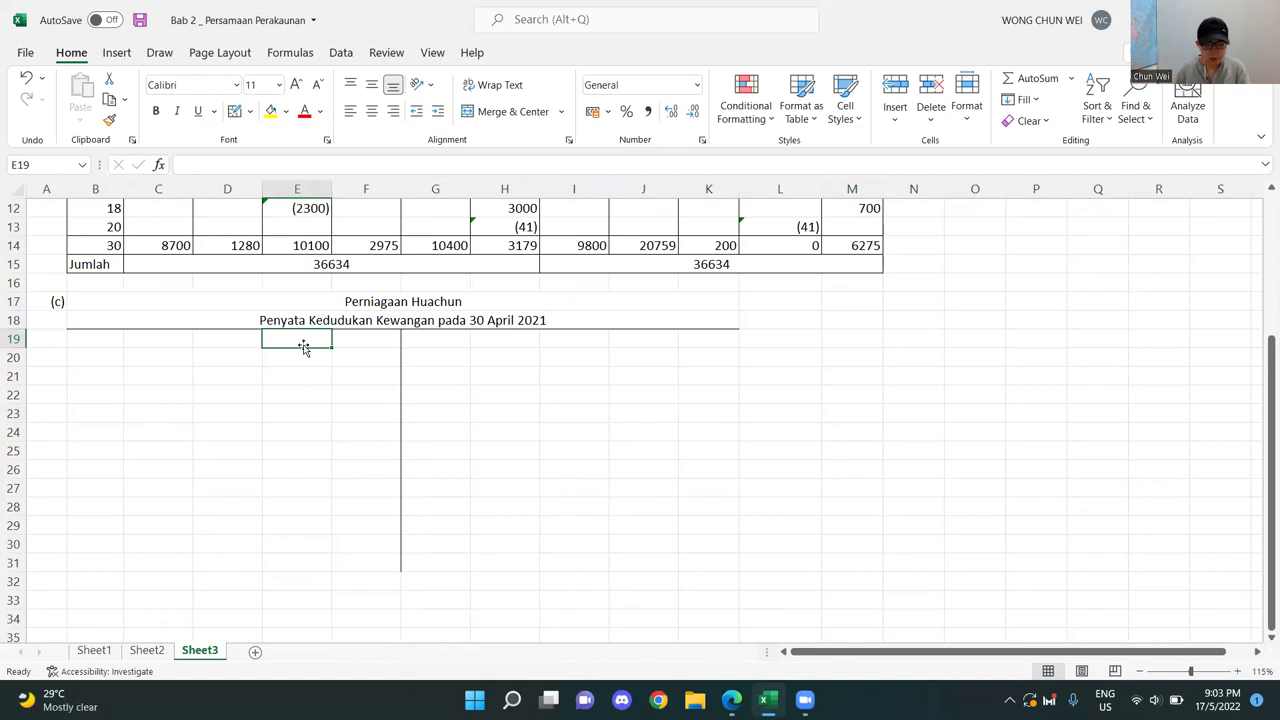
{"action": "type", "text": "RM"}
{"action": "key", "text": "Tab"}
{"action": "type", "text": "RM"}
{"action": "key", "text": "Tab"}
{"action": "key", "text": "Tab"}
{"action": "key", "text": "Tab"}
{"action": "key", "text": "Tab"}
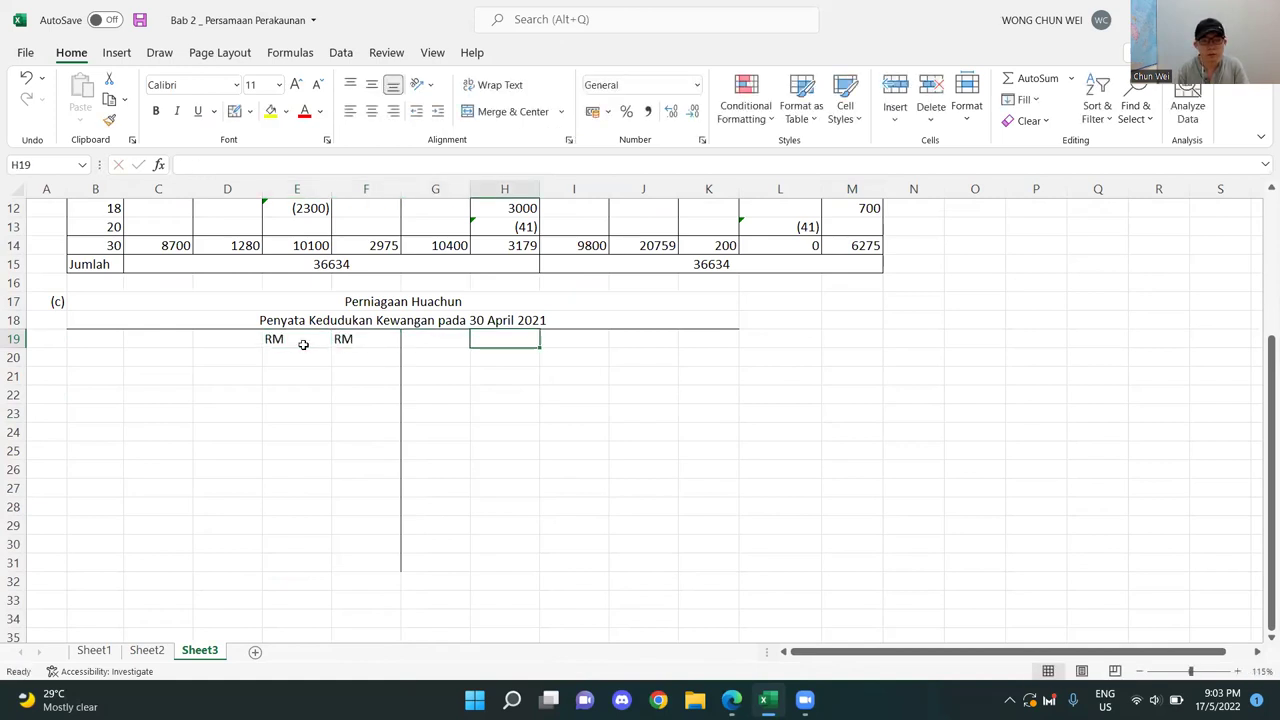
{"action": "type", "text": "RM"}
{"action": "key", "text": "Tab"}
{"action": "type", "text": "RM"}
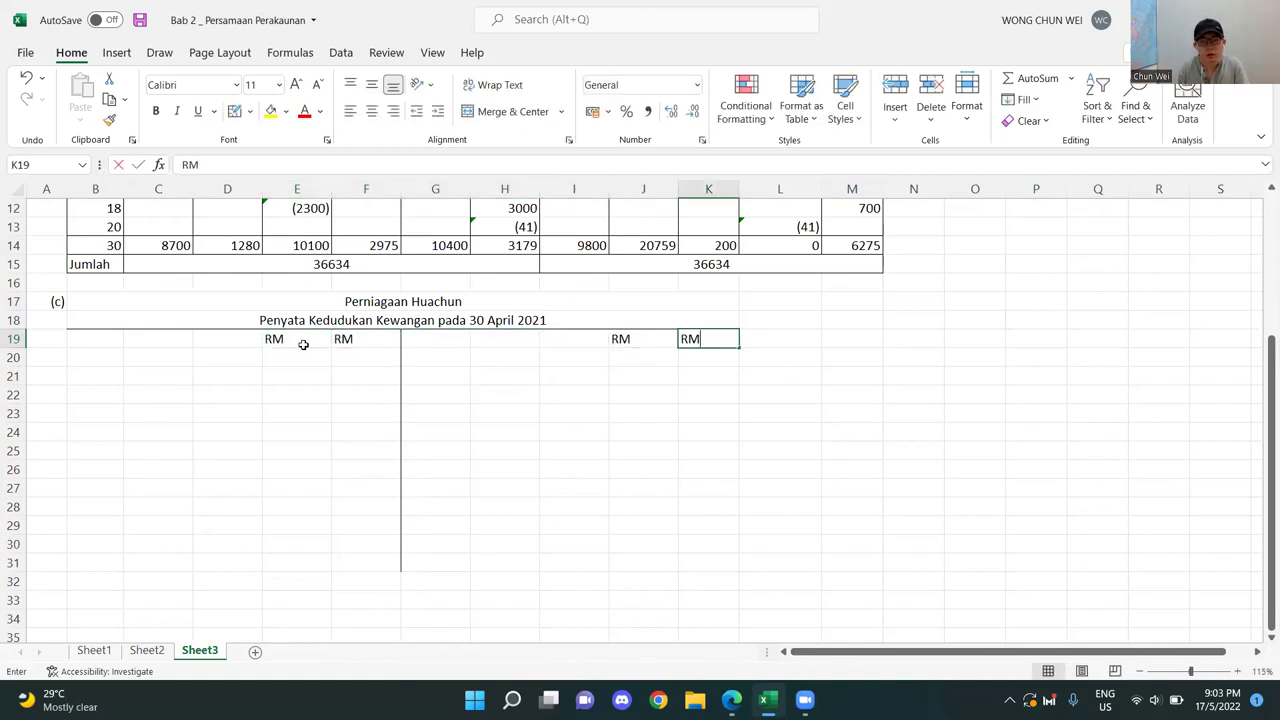
{"action": "key", "text": "Tab"}
- Enter the section heading "Aset Bukan Semasa" in B20 and underline it
{"action": "scroll", "coordinate": [1062, 444], "scroll_direction": "up", "scroll_amount": 2}
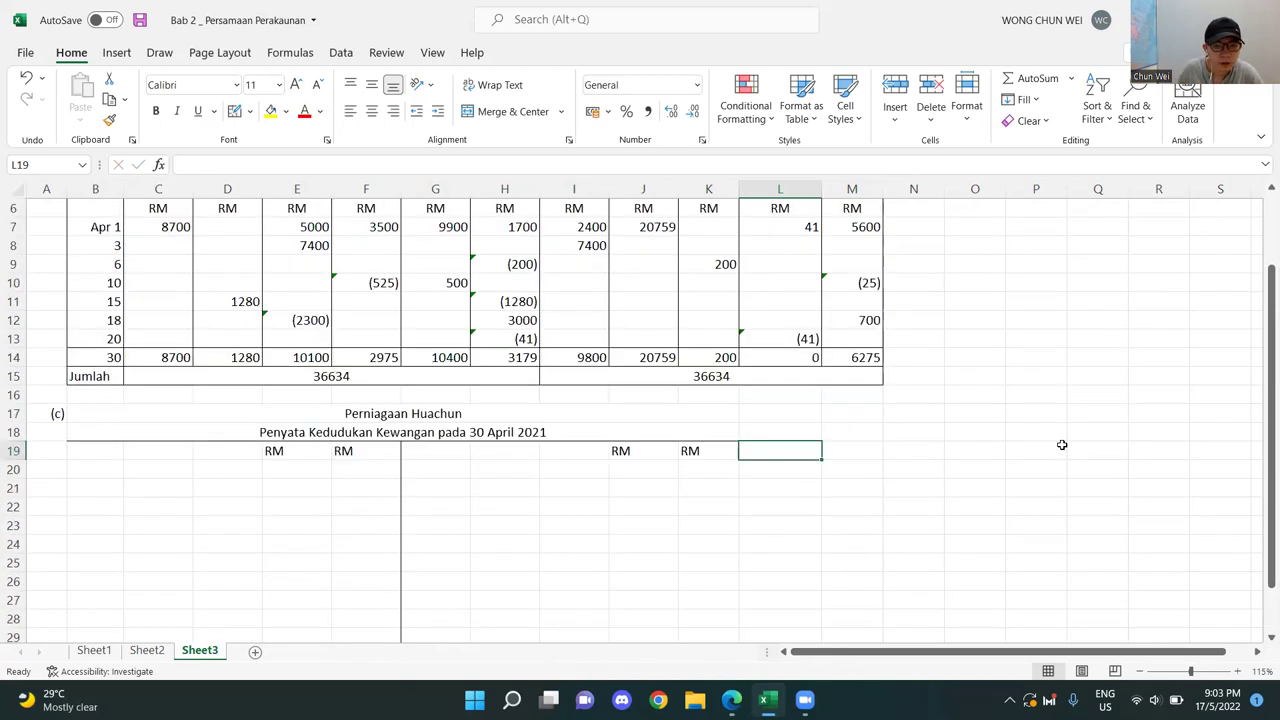
{"action": "scroll", "coordinate": [1062, 444], "scroll_direction": "up", "scroll_amount": 1}
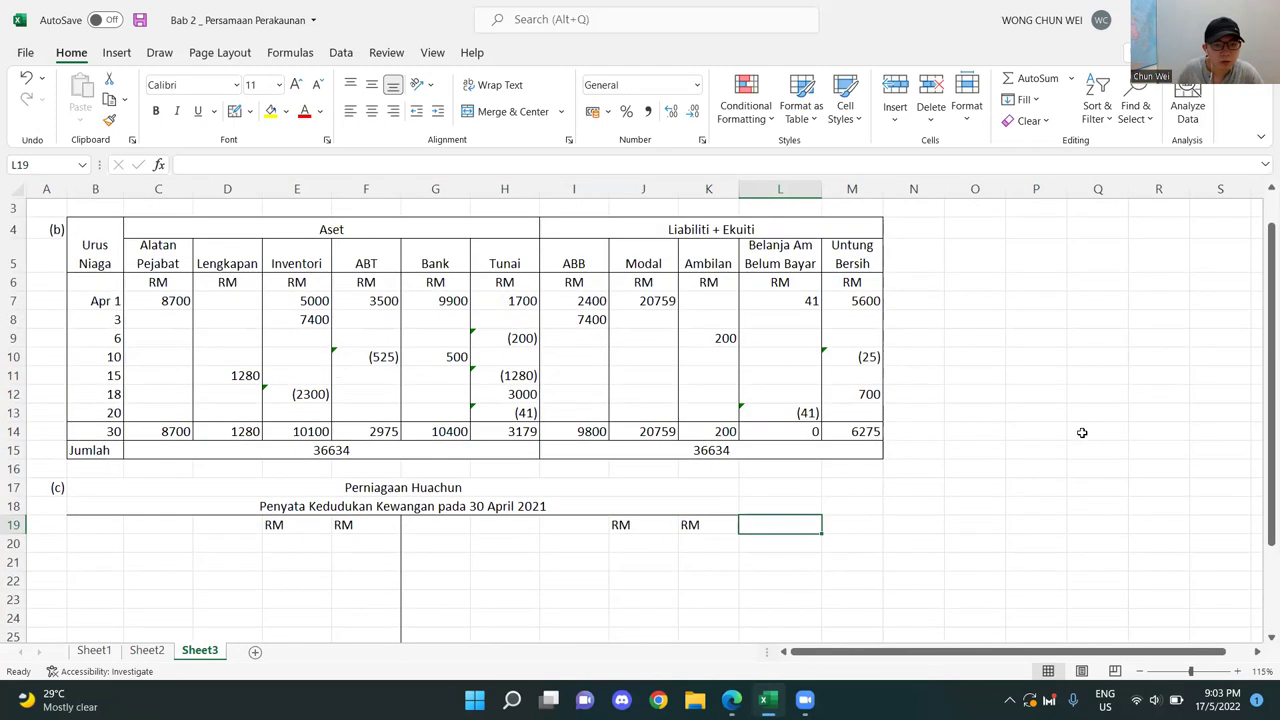
{"action": "scroll", "coordinate": [1084, 432], "scroll_direction": "down", "scroll_amount": 1, "text": "ctrl"}
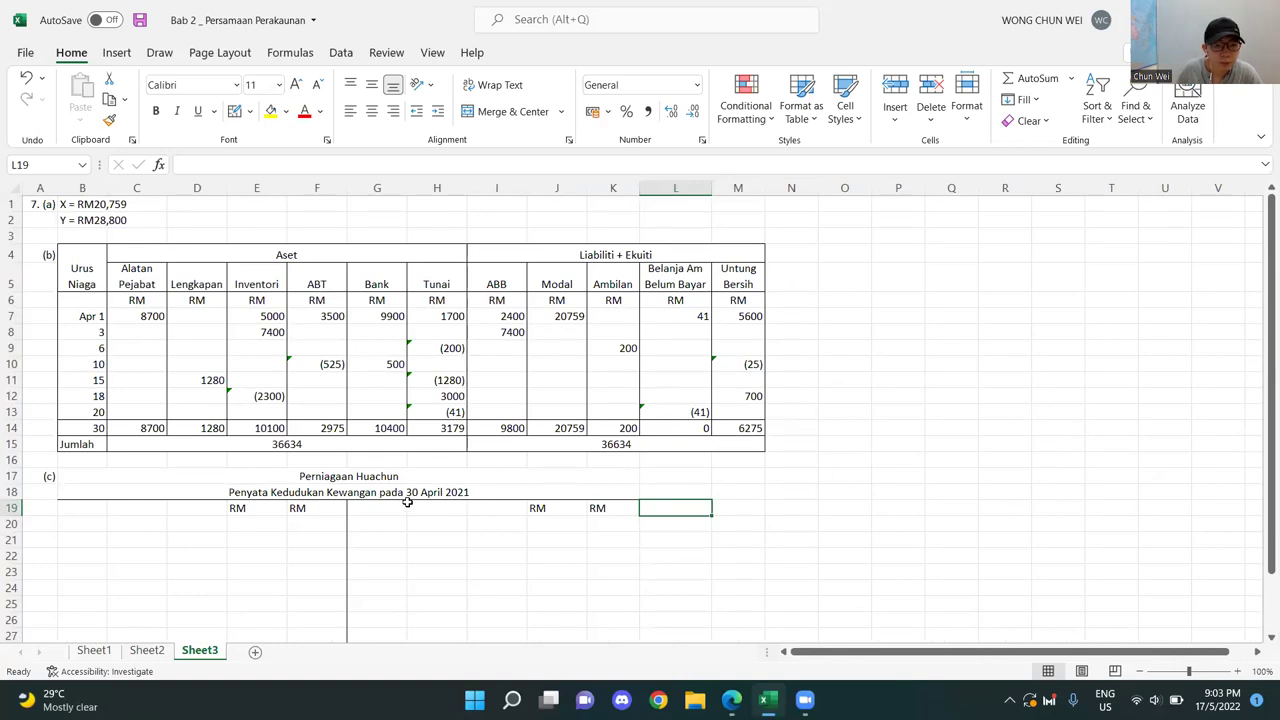
{"action": "left_click", "coordinate": [183, 516]}
{"action": "left_click_drag", "start_coordinate": [80, 506], "coordinate": [134, 618]}
{"action": "left_click", "coordinate": [85, 527]}
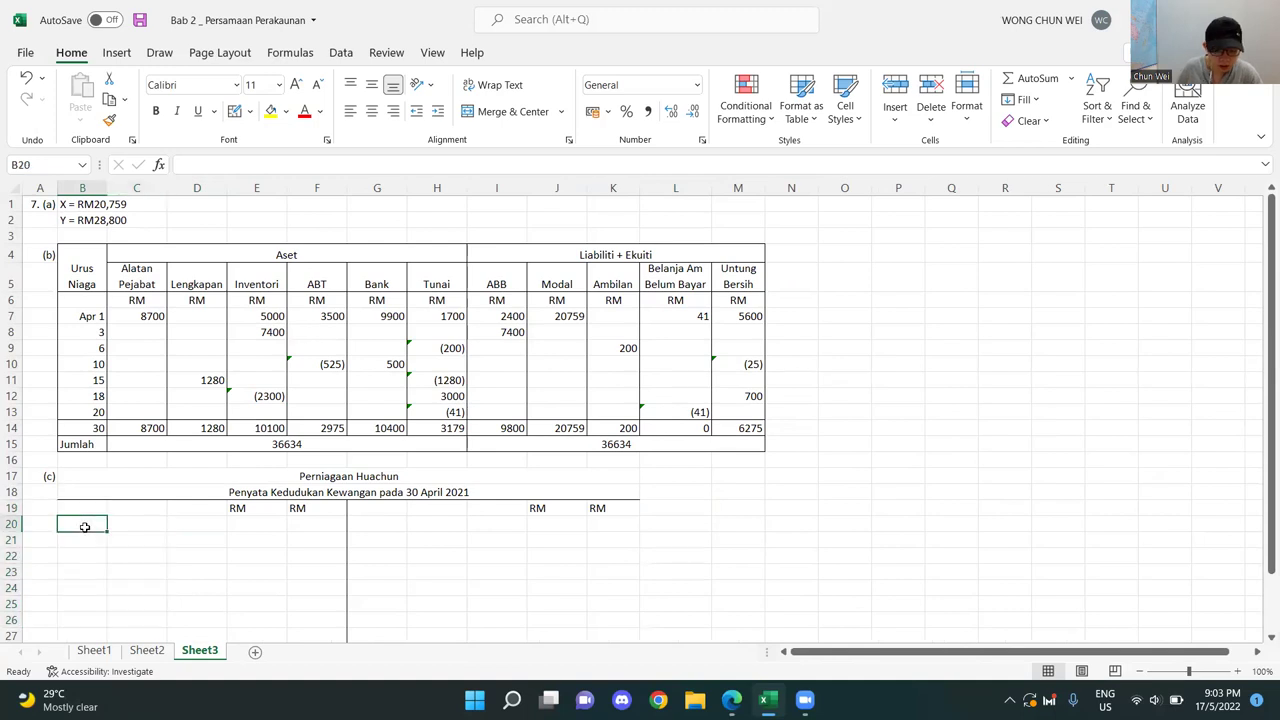
{"action": "type", "text": "Aset"}
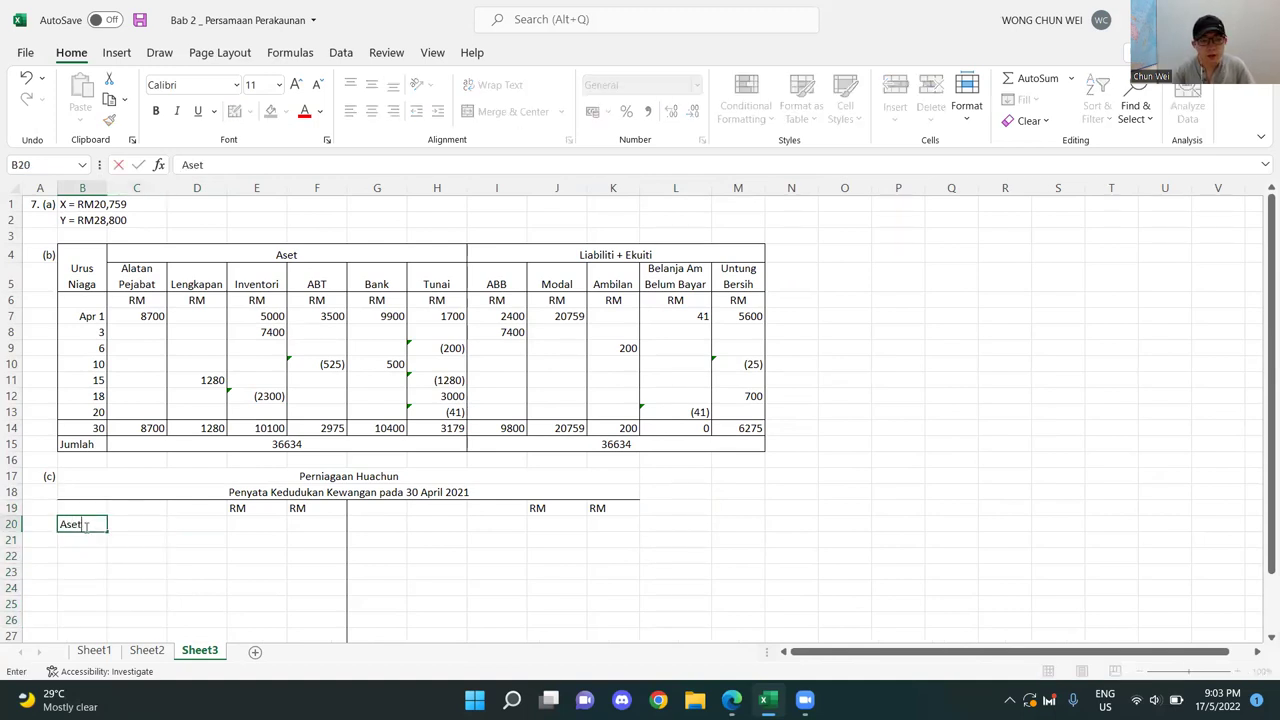
{"action": "type", "text": " Bukan Semasa"}
{"action": "key", "text": "Return"}
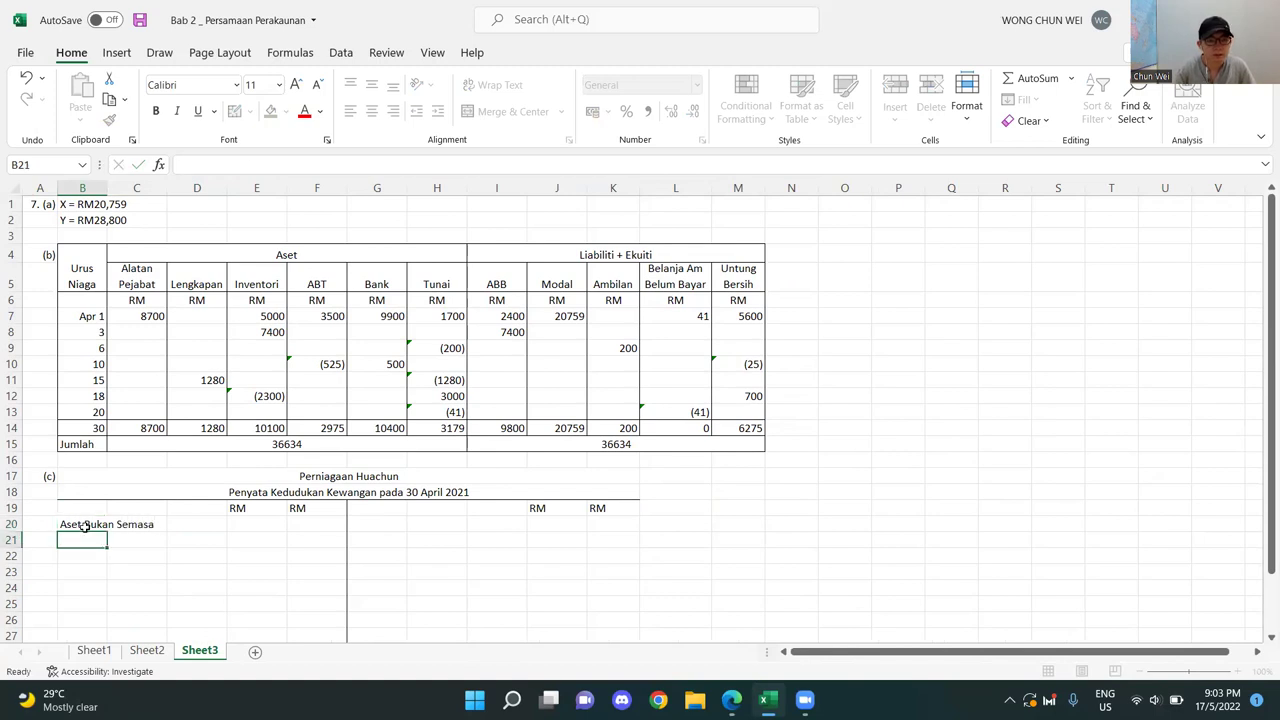
{"action": "left_click", "coordinate": [85, 527]}
{"action": "key", "text": "ctrl+u"}
{"action": "key", "text": "Return"}
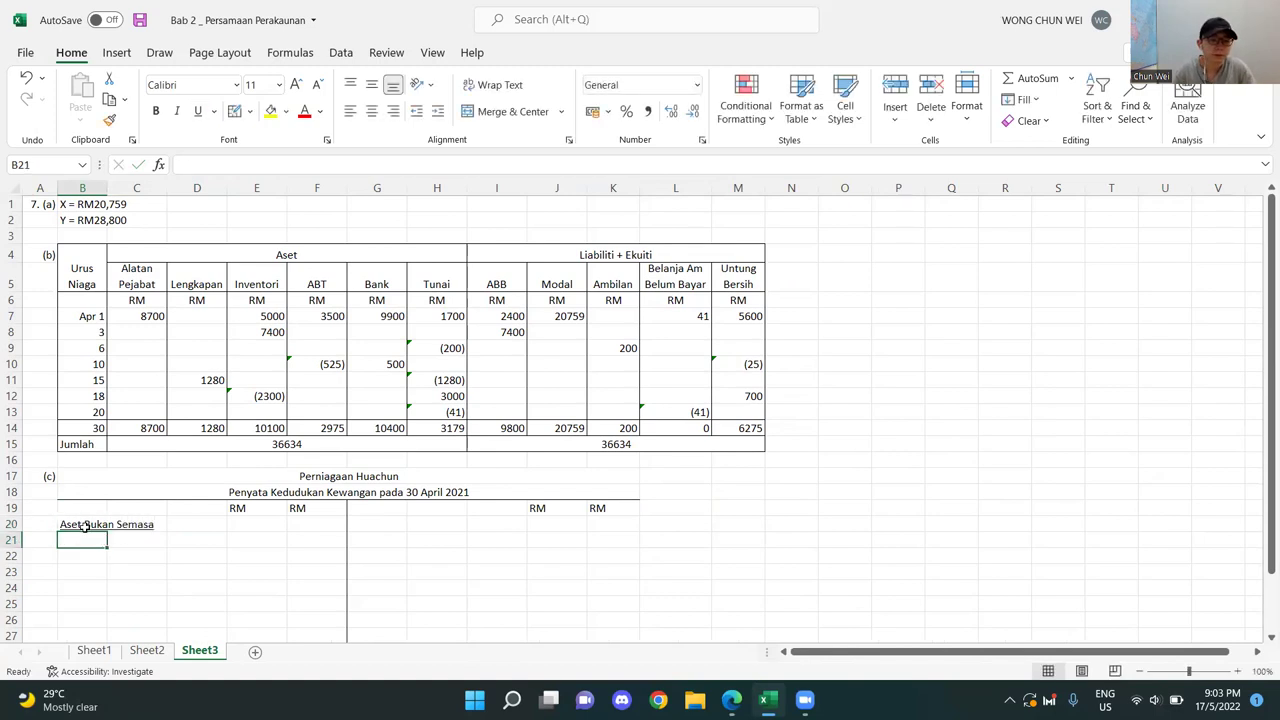
- Enter the item label "Alatan Pejabat" in B21 beneath the non-current assets heading, and go to its amount cell F21
{"action": "left_click", "coordinate": [496, 572]}
{"action": "scroll", "coordinate": [683, 550], "scroll_direction": "up", "scroll_amount": 1}
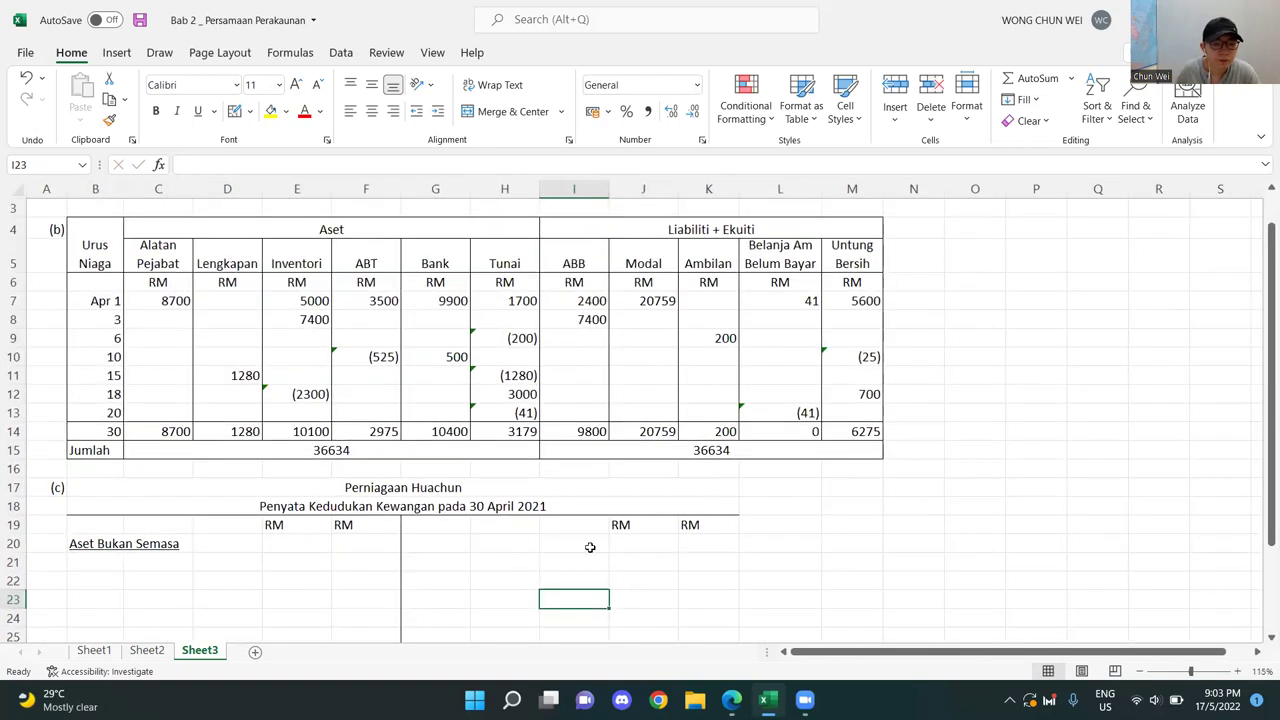
{"action": "left_click", "coordinate": [237, 378]}
{"action": "left_click", "coordinate": [158, 260]}
{"action": "left_click_drag", "start_coordinate": [216, 258], "coordinate": [159, 413]}
{"action": "left_click", "coordinate": [117, 584]}
{"action": "left_click", "coordinate": [87, 559]}
{"action": "type", "text": "ALatan"}
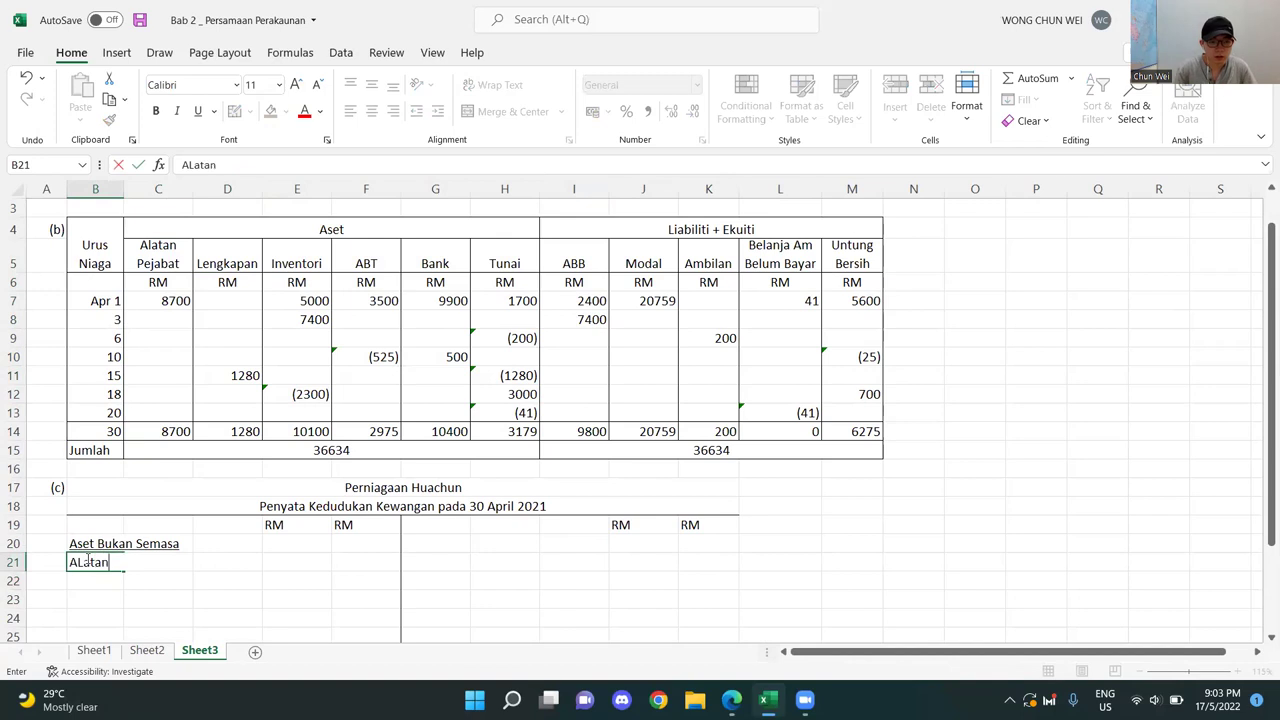
{"action": "type", "text": " Pejabat"}
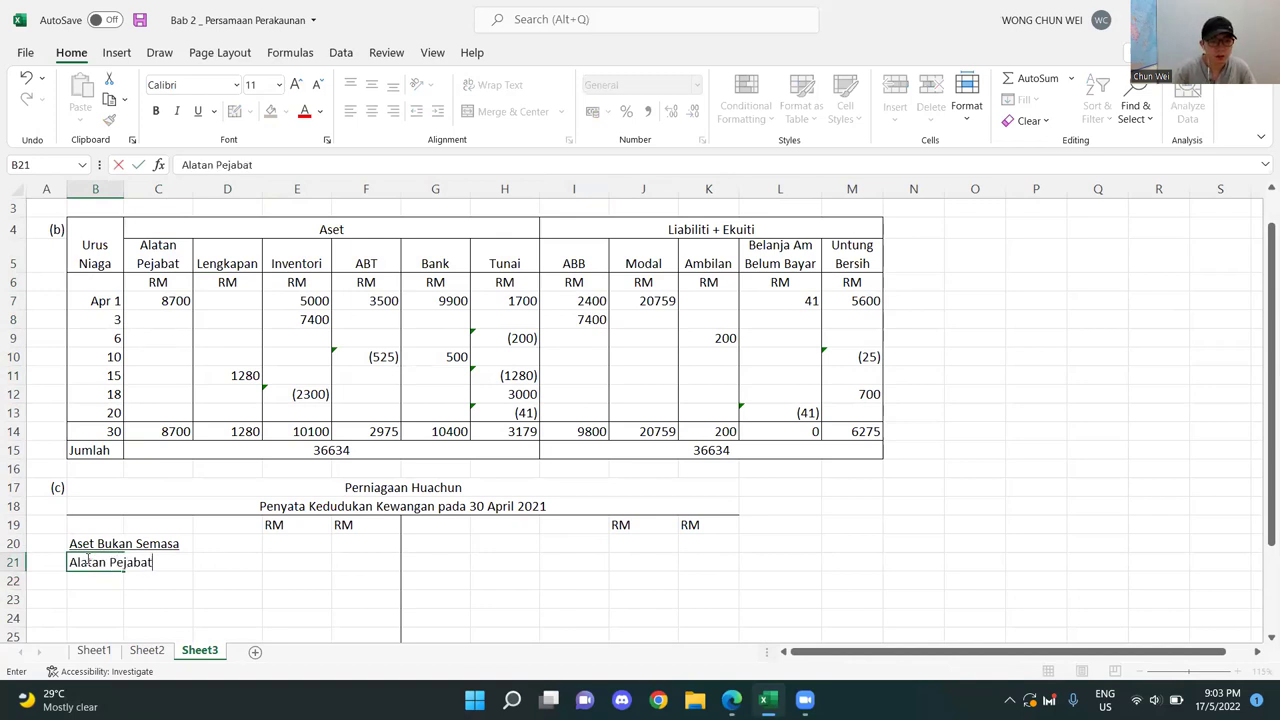
{"action": "key", "text": "Tab"}
{"action": "key", "text": "Tab"}
{"action": "key", "text": "Tab"}
{"action": "key", "text": "Tab"}
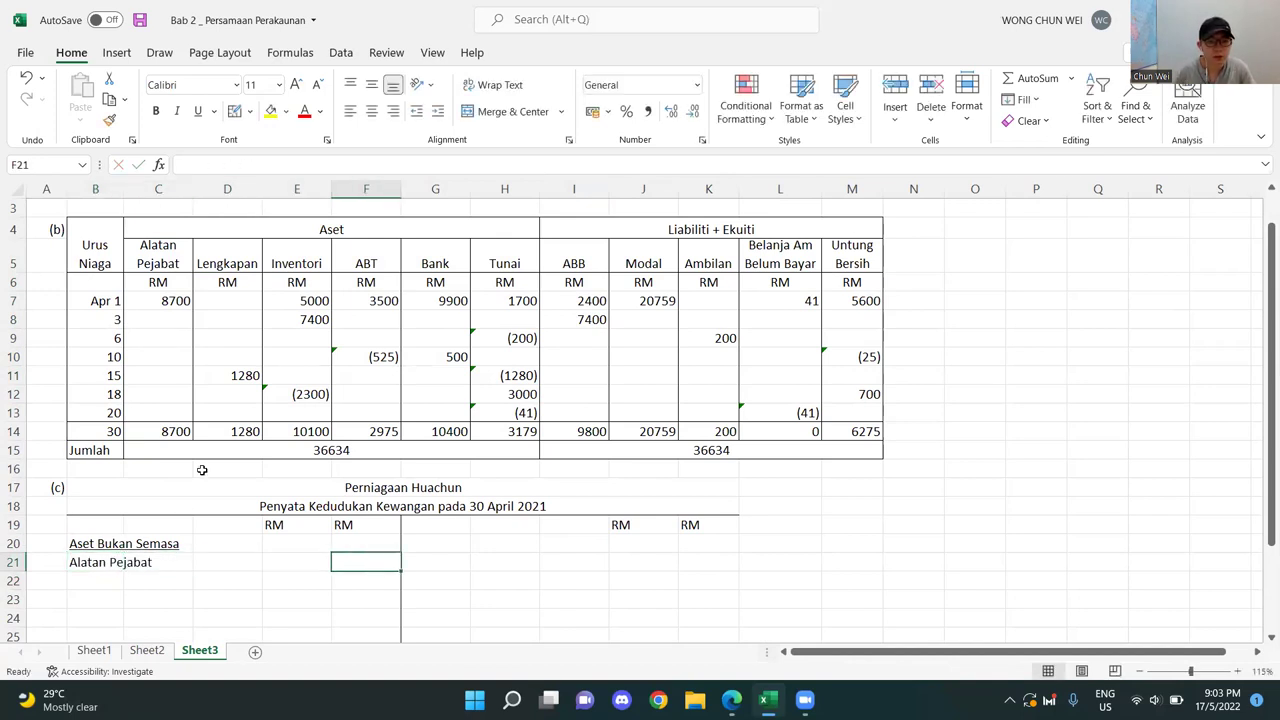
- Enter 8700, the closing balance of Alatan Pejabat from the table's row for the 30th, in F21
{"action": "left_click", "coordinate": [164, 424]}
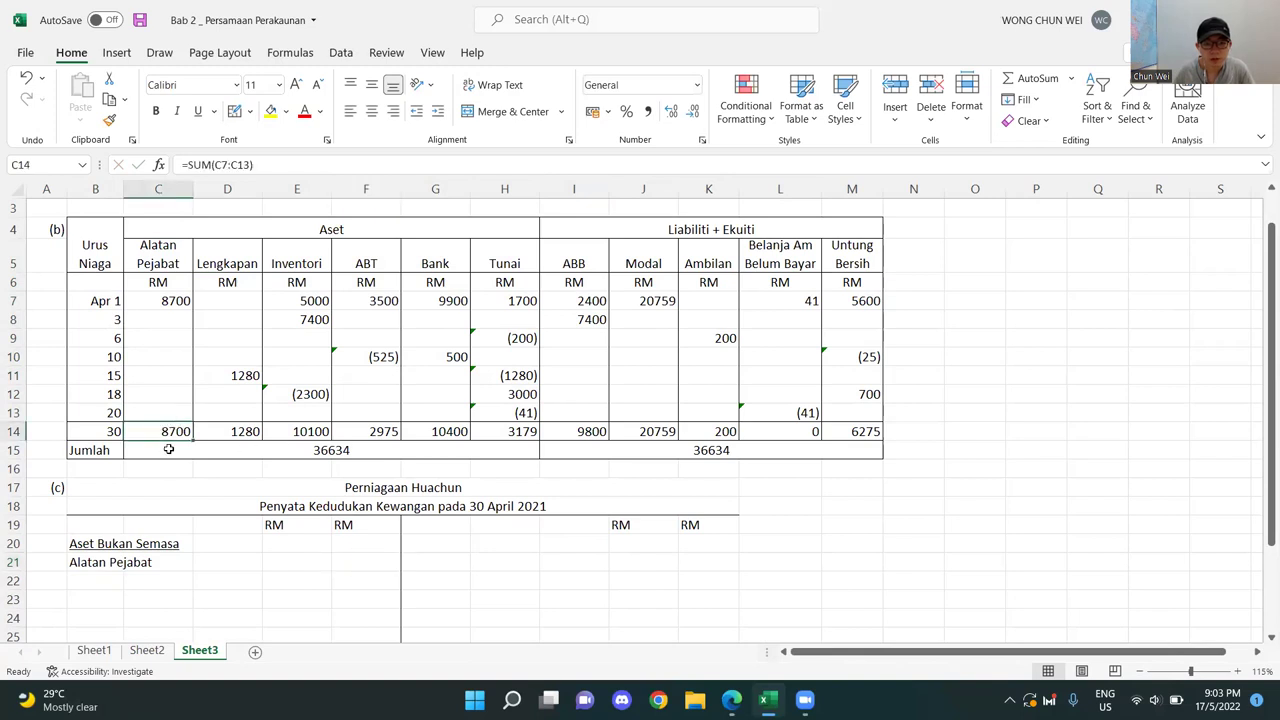
{"action": "left_click", "coordinate": [491, 506]}
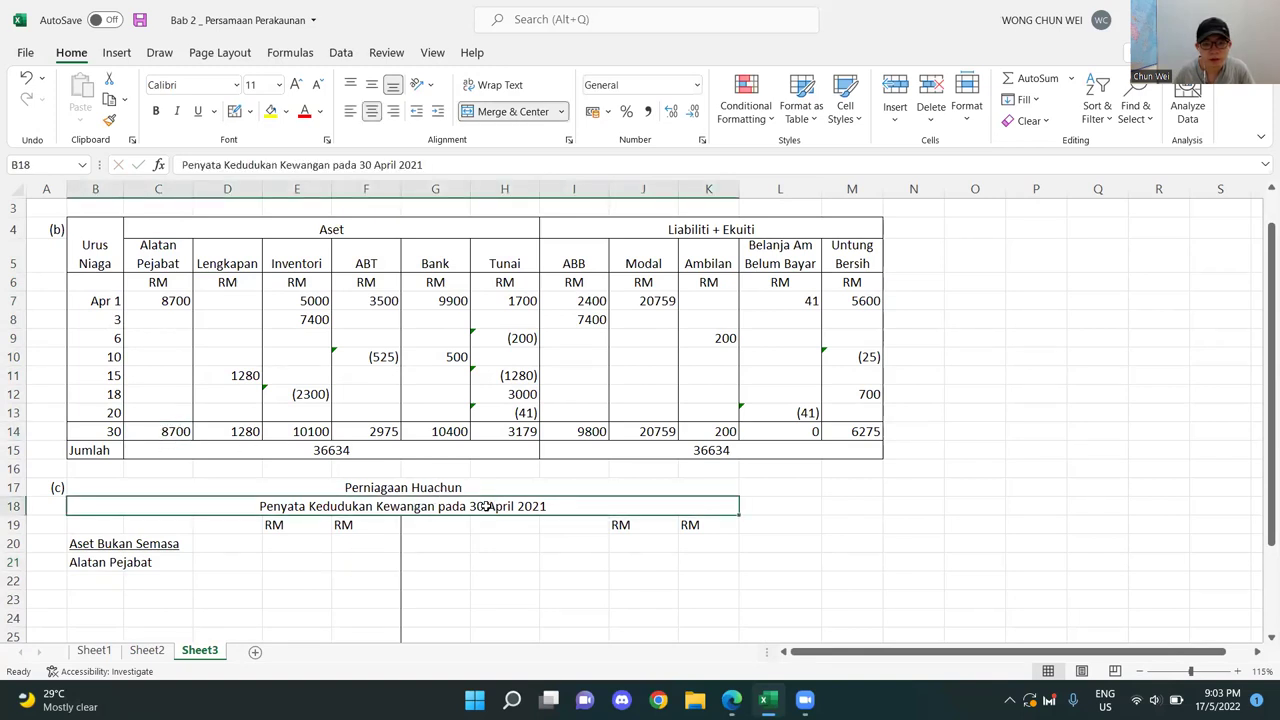
{"action": "left_click", "coordinate": [83, 428]}
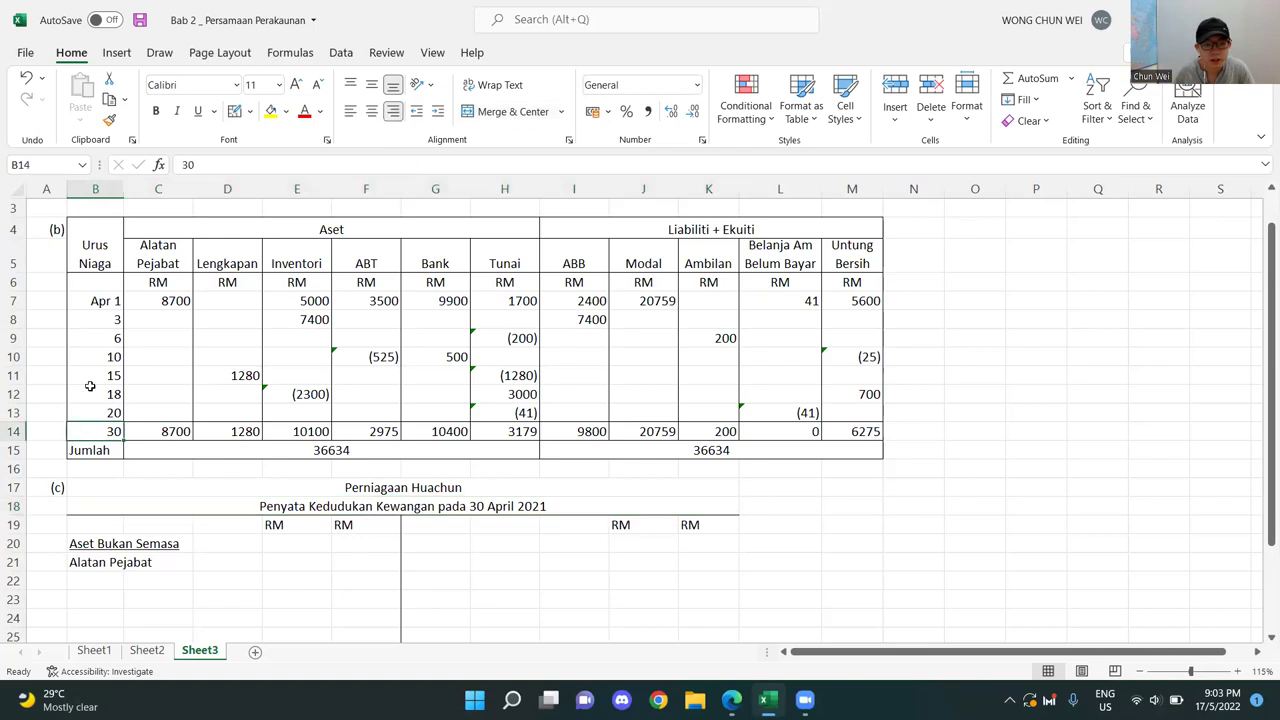
{"action": "left_click", "coordinate": [309, 563]}
{"action": "double_click", "coordinate": [358, 561]}
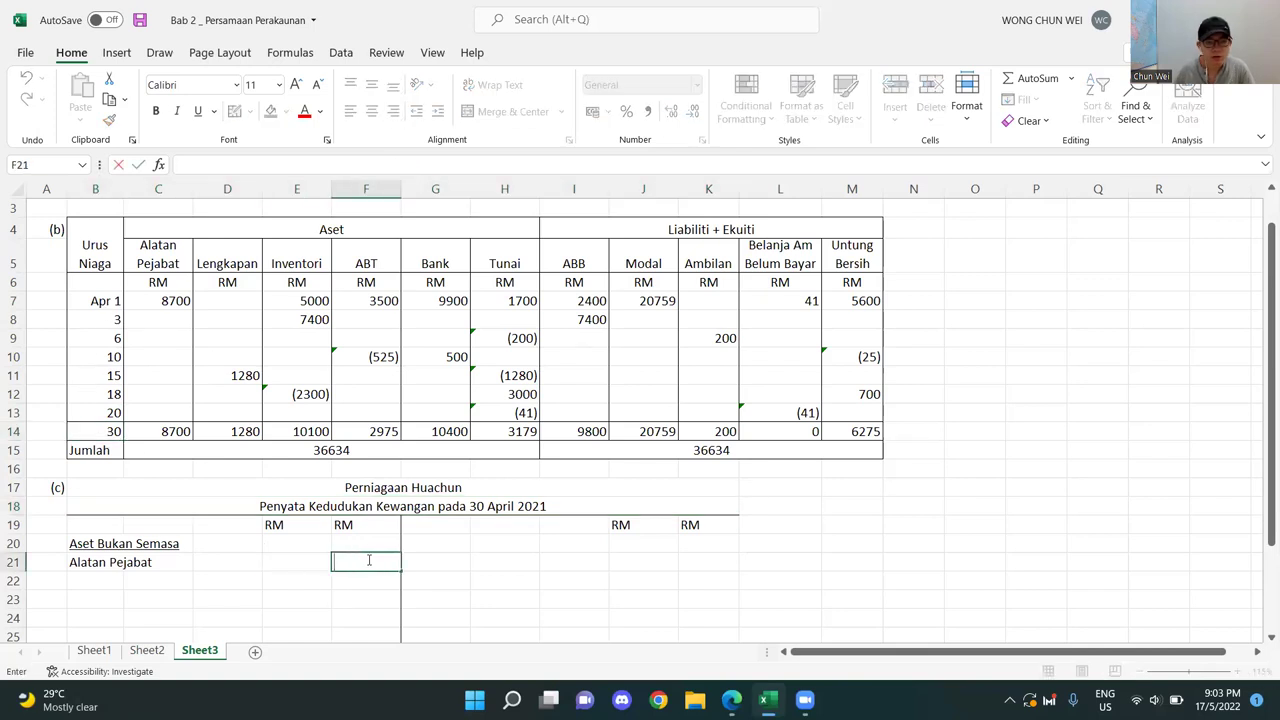
{"action": "type", "text": "8700"}
{"action": "key", "text": "Return"}
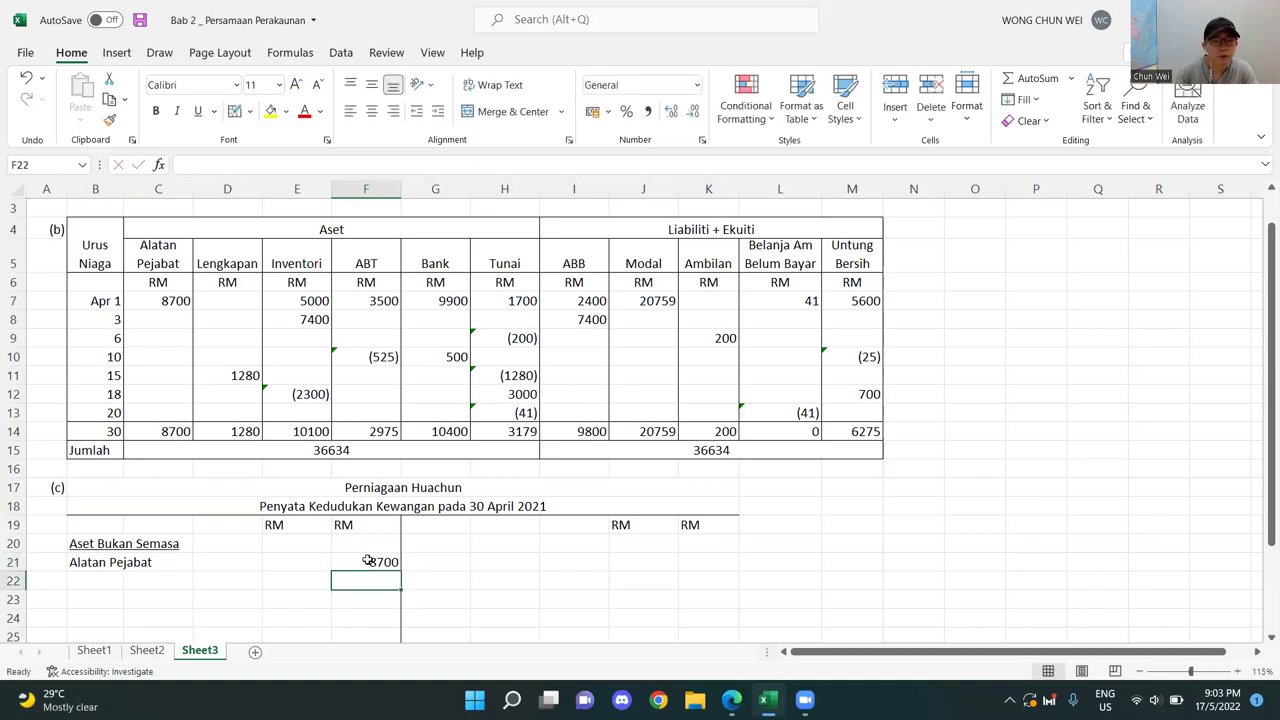
- Enter the amount 1280 in F22 and label it "Lengkapan" in B22
{"action": "type", "text": "1280"}
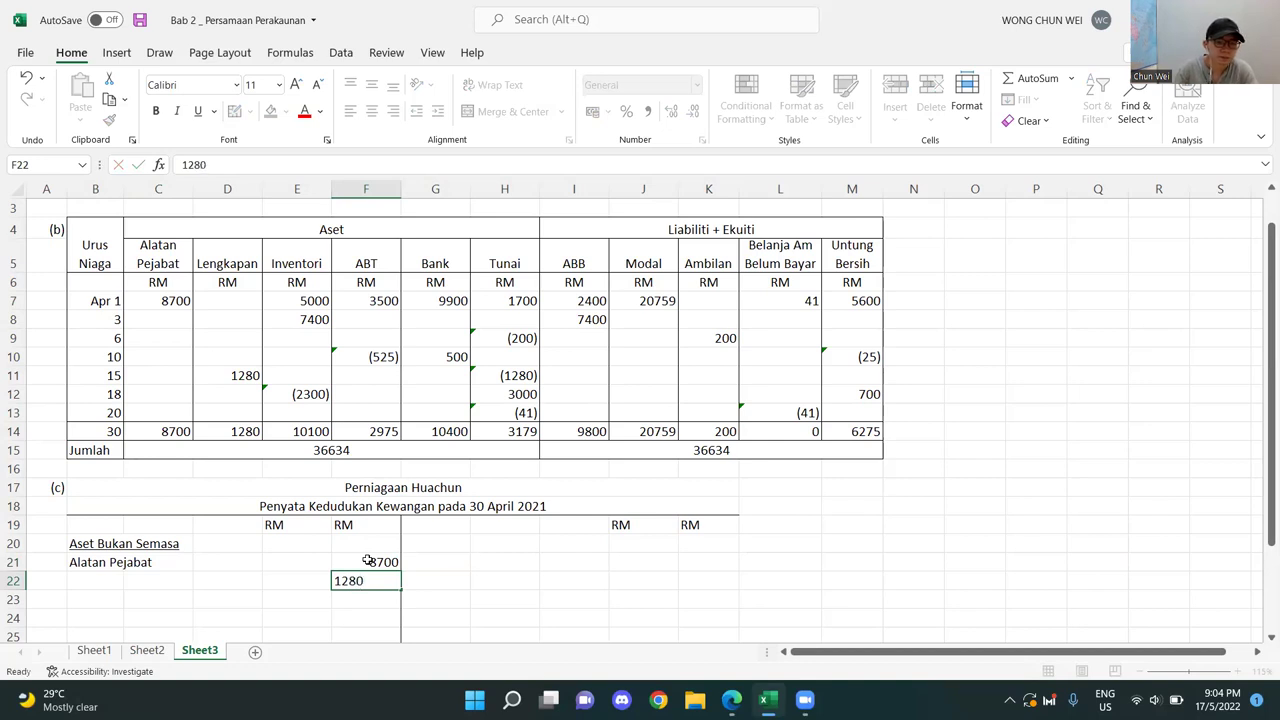
{"action": "key", "text": "Return"}
{"action": "left_click", "coordinate": [107, 581]}
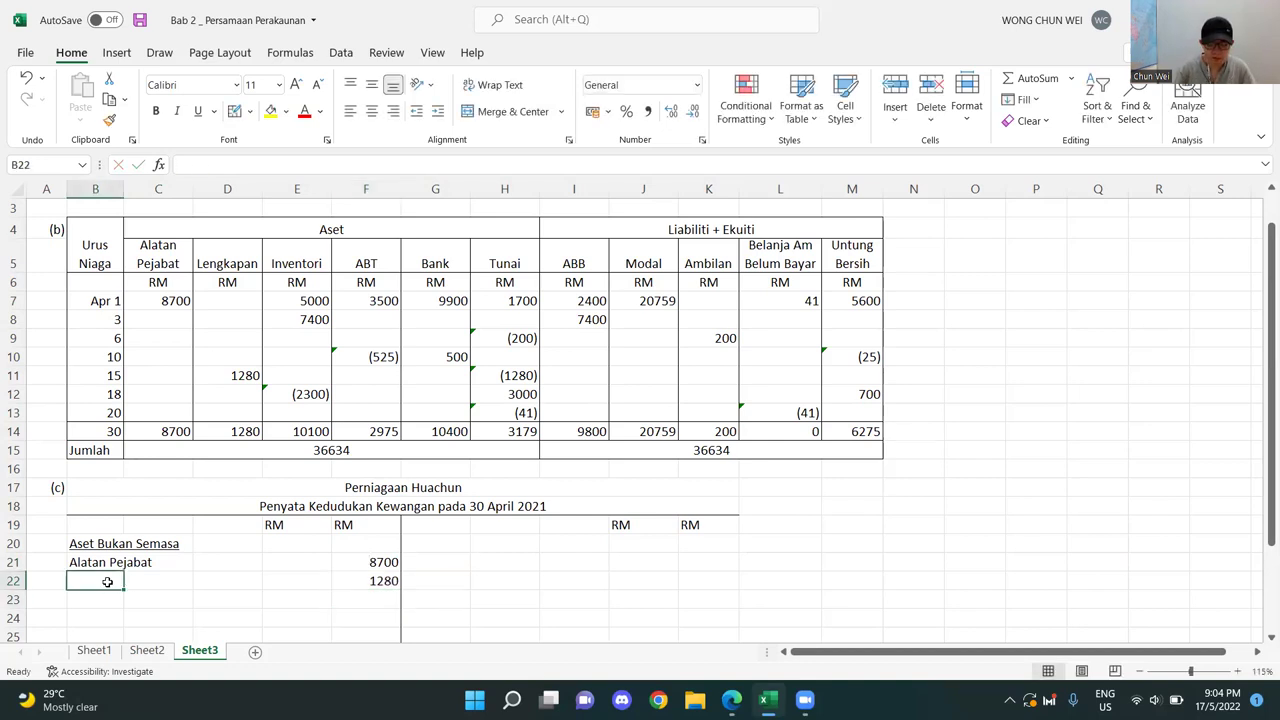
{"action": "type", "text": "Lengkapan"}
{"action": "key", "text": "Return"}
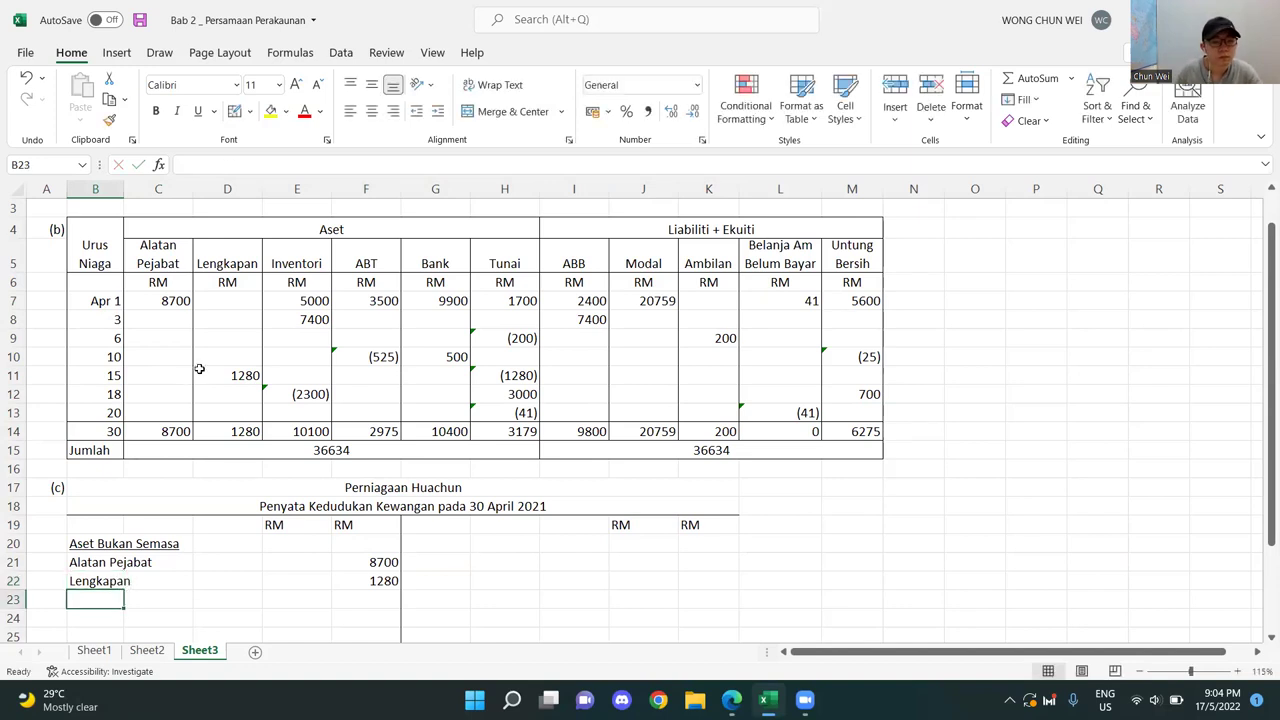
- Total the two non-current asset amounts in F23 with AutoSum
{"action": "scroll", "coordinate": [275, 493], "scroll_direction": "down", "scroll_amount": 1}
{"action": "left_click_drag", "start_coordinate": [370, 486], "coordinate": [376, 526]}
{"action": "key", "text": "alt+equal"}
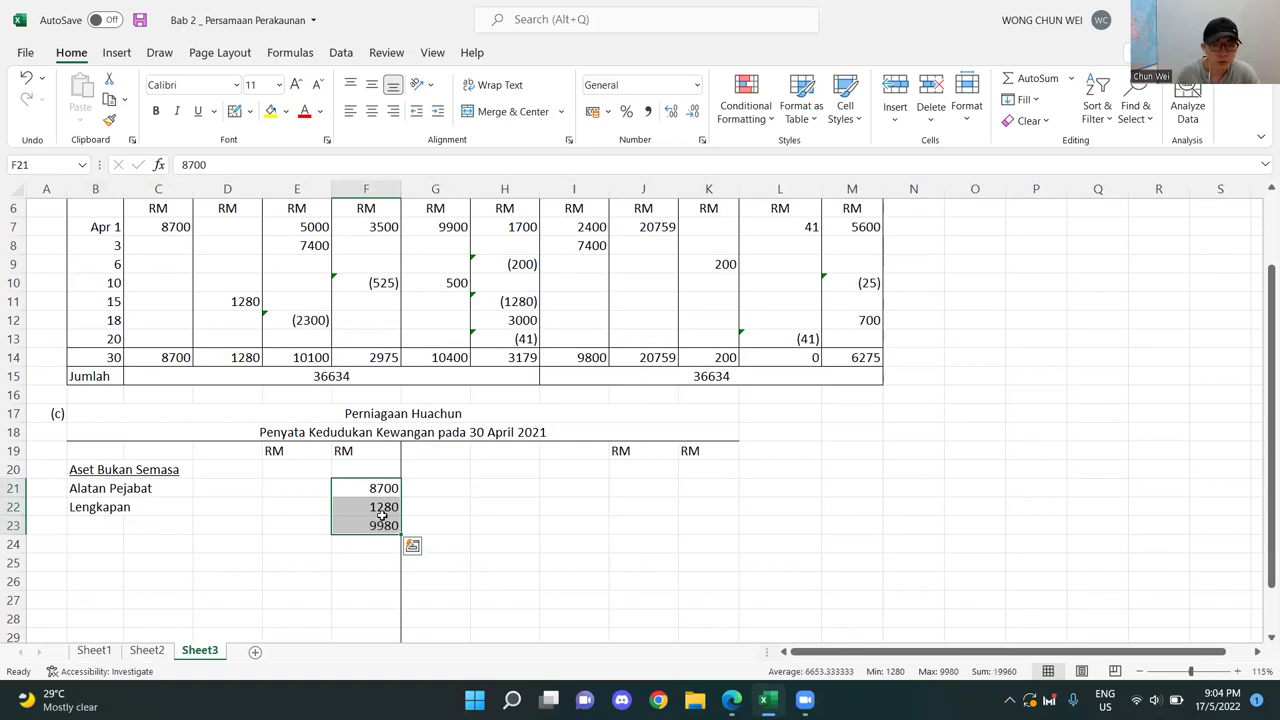
- Add a bottom border to the Lengkapan amount in F22, above the non-current assets total
{"action": "left_click", "coordinate": [384, 508]}
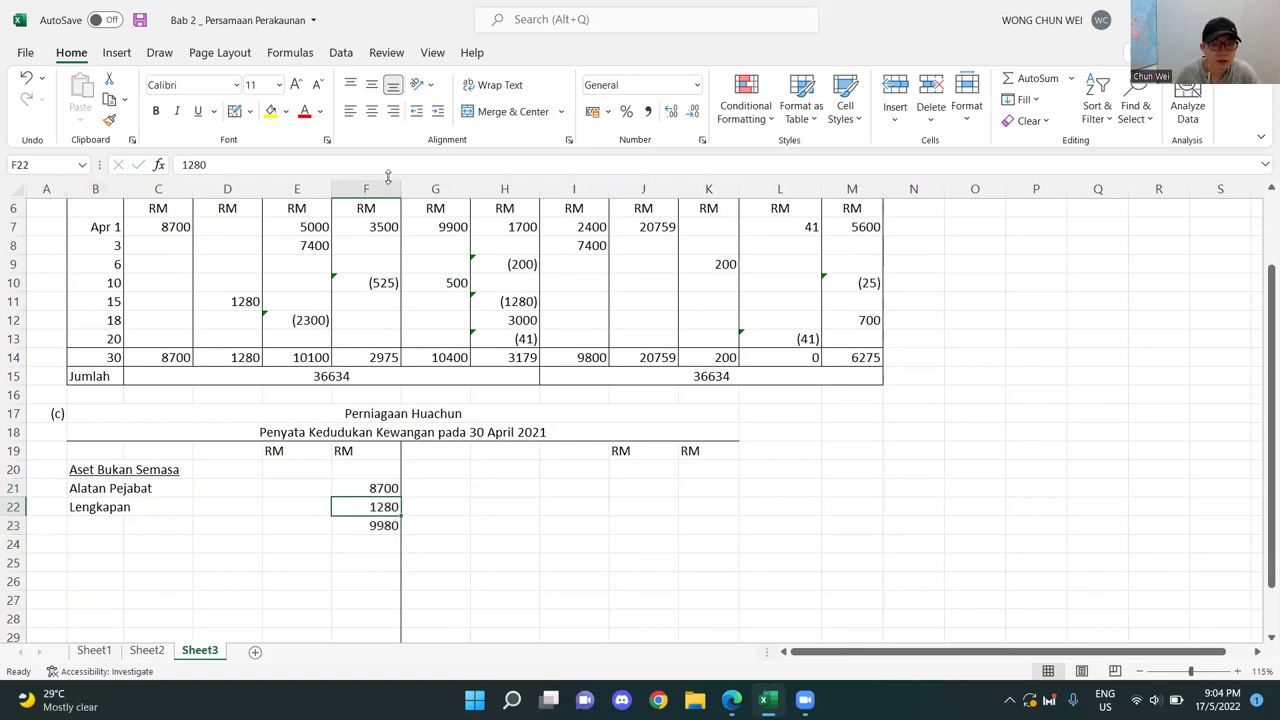
{"action": "left_click", "coordinate": [249, 112]}
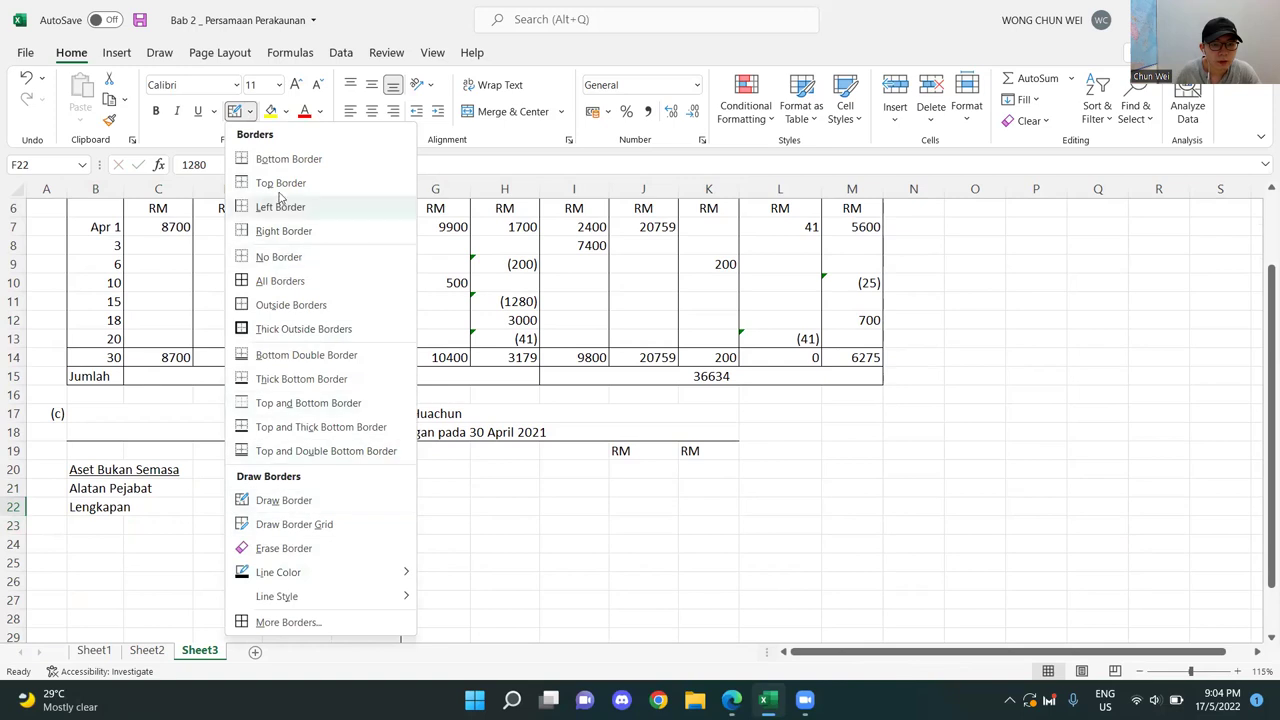
{"action": "left_click", "coordinate": [287, 159]}
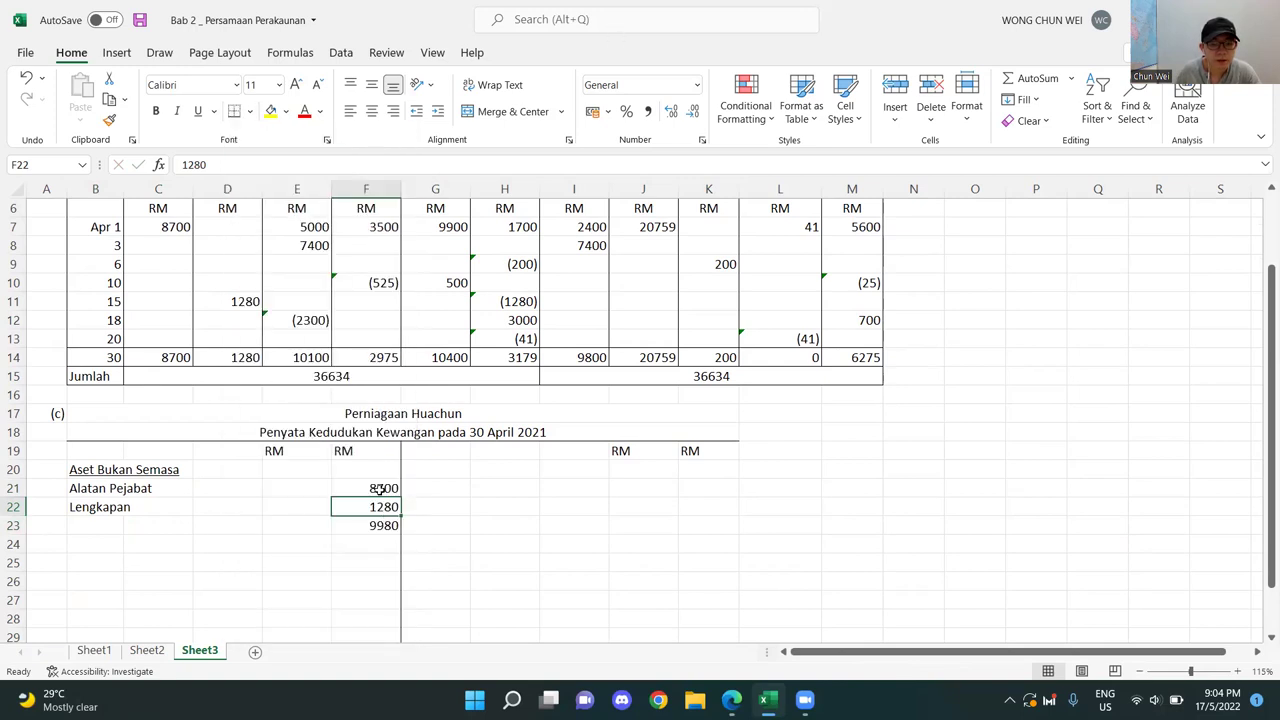
{"action": "key", "text": "Right"}
{"action": "key", "text": "Right"}
{"action": "key", "text": "Down"}
{"action": "key", "text": "Down"}
{"action": "key", "text": "Down"}
{"action": "key", "text": "Down"}
{"action": "key", "text": "Down"}
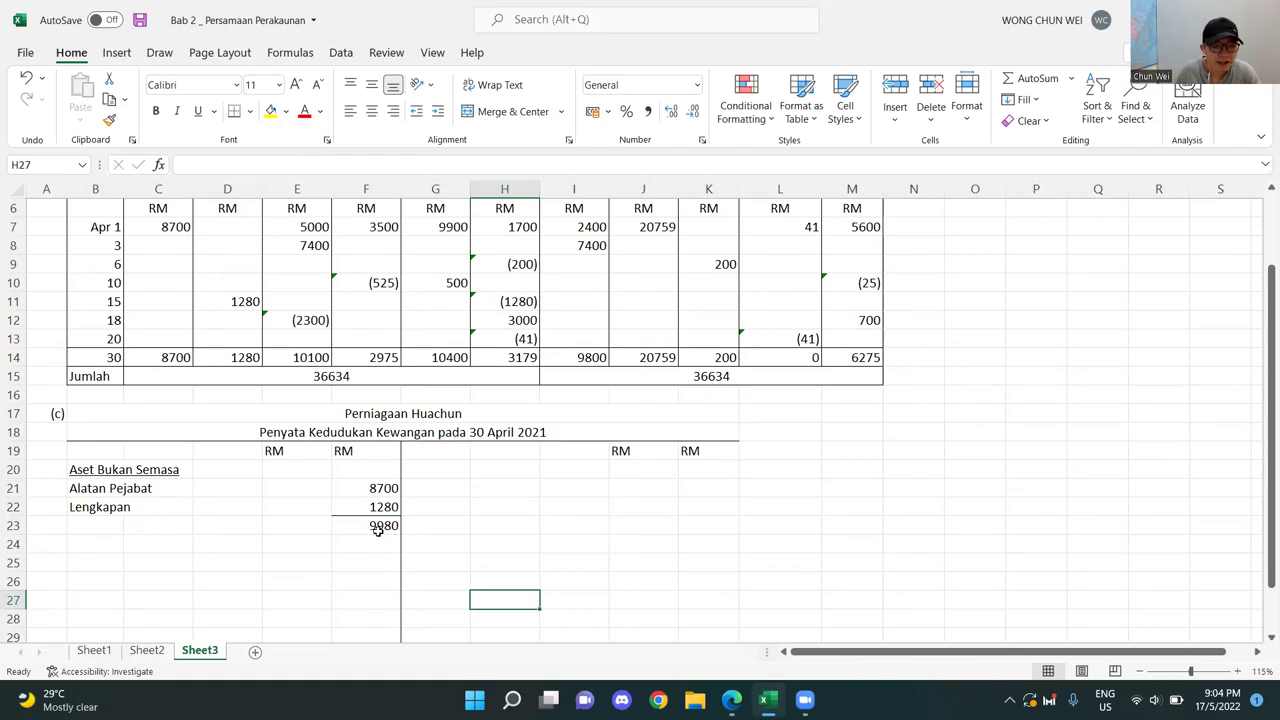
- Enter the section heading "Aset Semasa" in B24 and underline it
{"action": "left_click", "coordinate": [89, 543]}
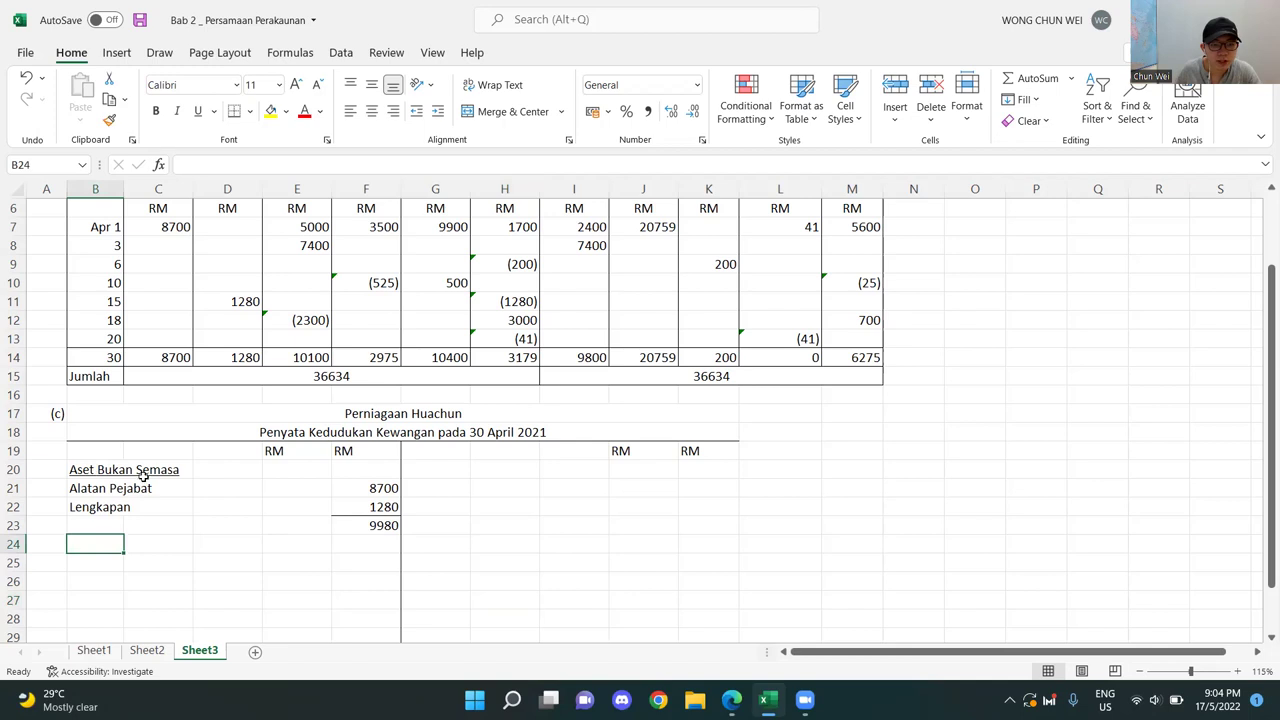
{"action": "type", "text": "Aset"}
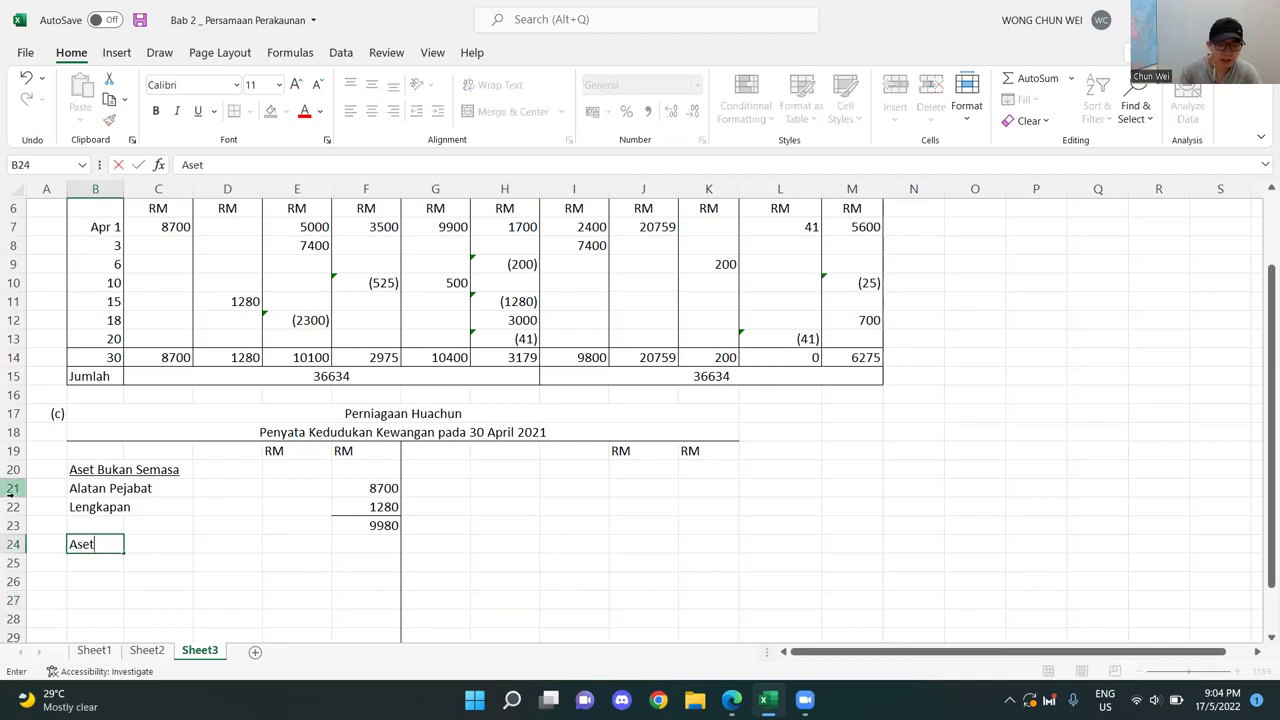
{"action": "type", "text": " Semasa"}
{"action": "key", "text": "Return"}
{"action": "key", "text": "Up"}
{"action": "key", "text": "ctrl+u"}
{"action": "key", "text": "Return"}
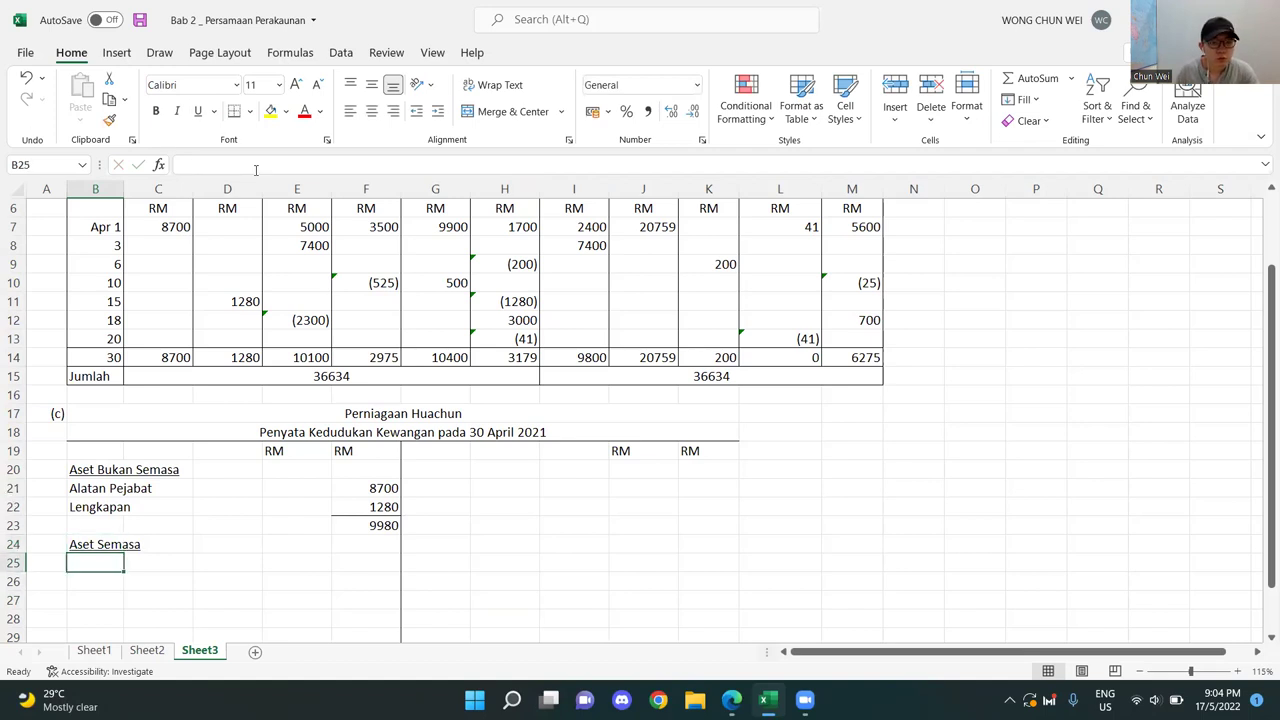
- Enter the current asset labels "Inventori" in B25 and "Akaun Belum Terima" in B26
{"action": "scroll", "coordinate": [401, 321], "scroll_direction": "down", "scroll_amount": 1}
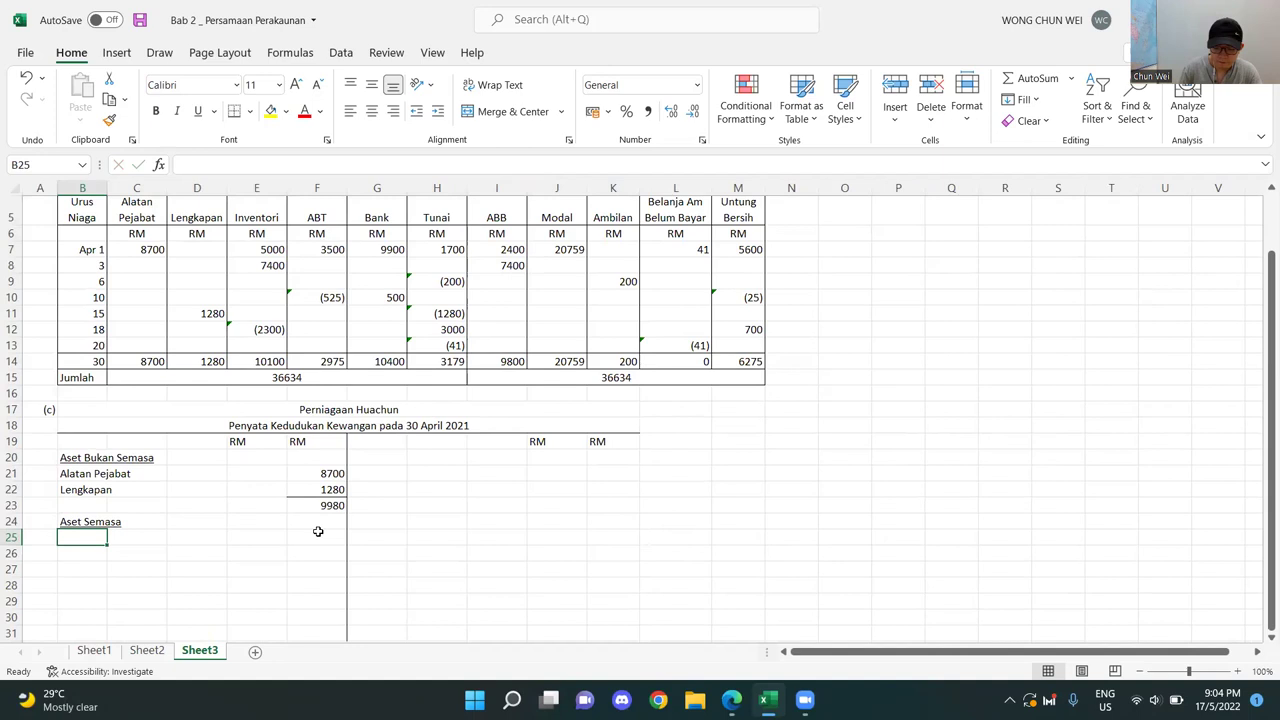
{"action": "type", "text": "Inventori"}
{"action": "left_click", "coordinate": [256, 213]}
{"action": "left_click", "coordinate": [316, 214]}
{"action": "left_click", "coordinate": [94, 550]}
{"action": "type", "text": "A"}
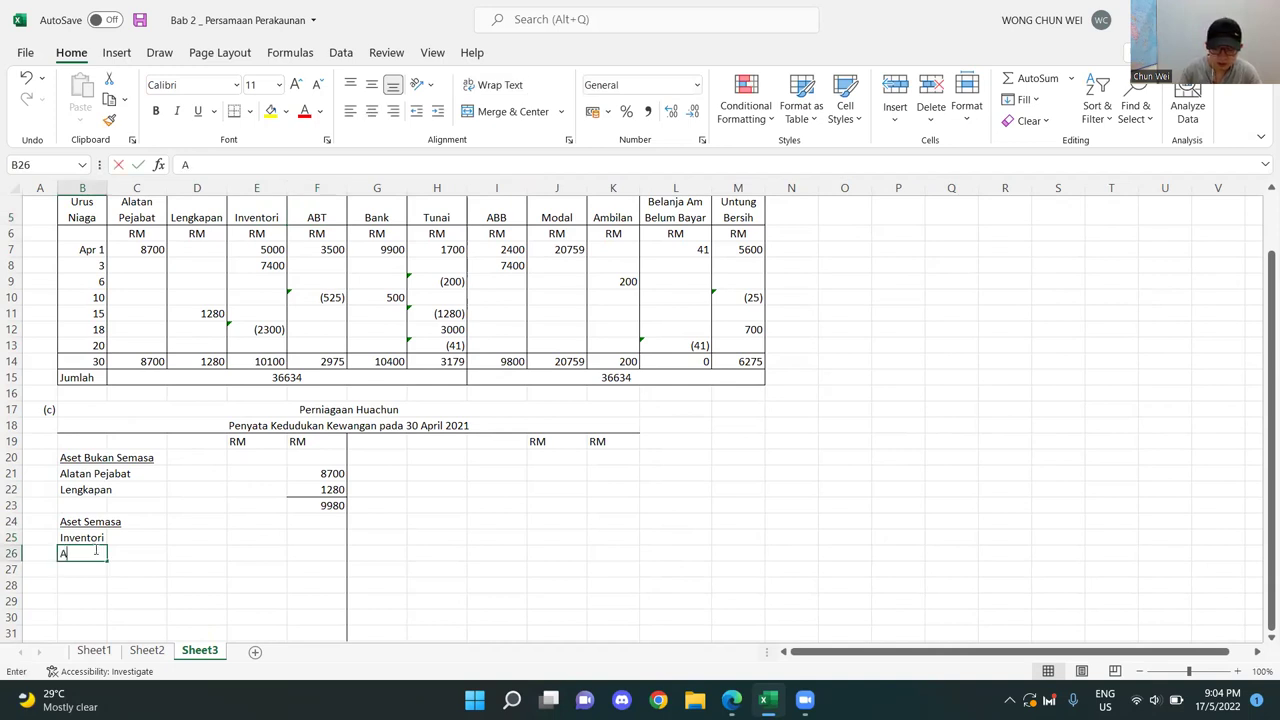
{"action": "type", "text": "kaun Belum"}
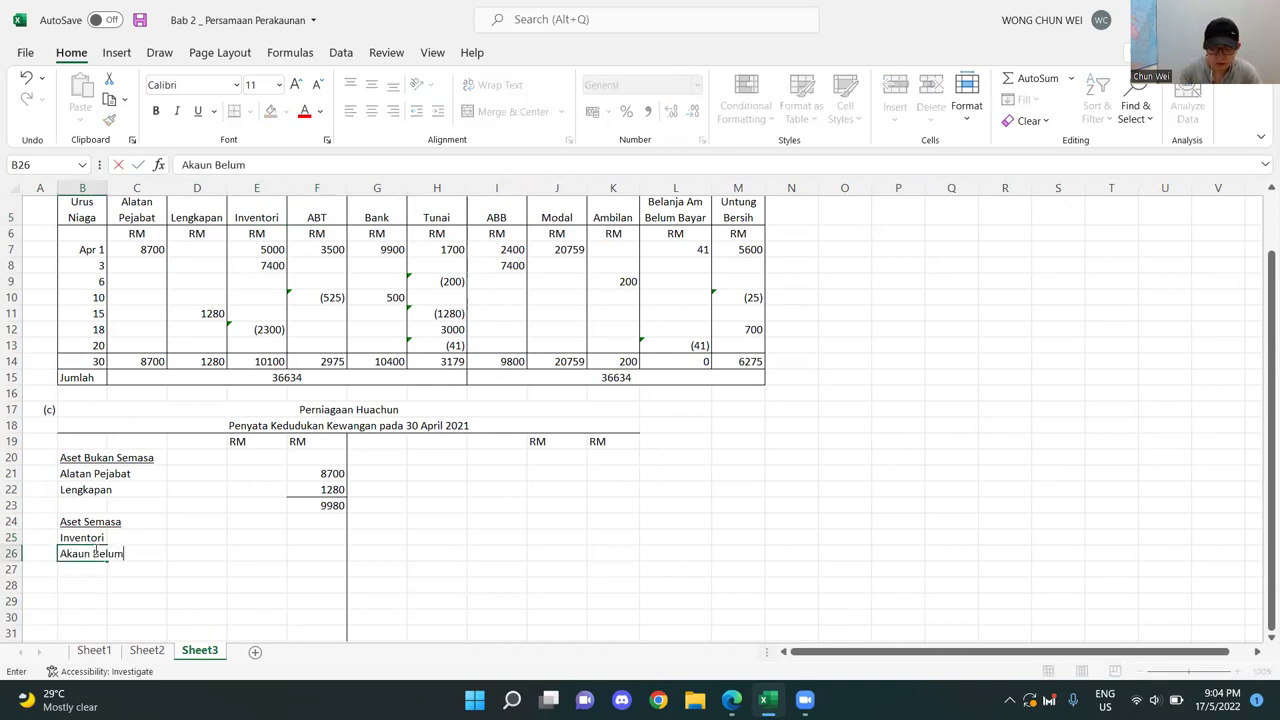
{"action": "type", "text": " Terima"}
{"action": "key", "text": "Return"}
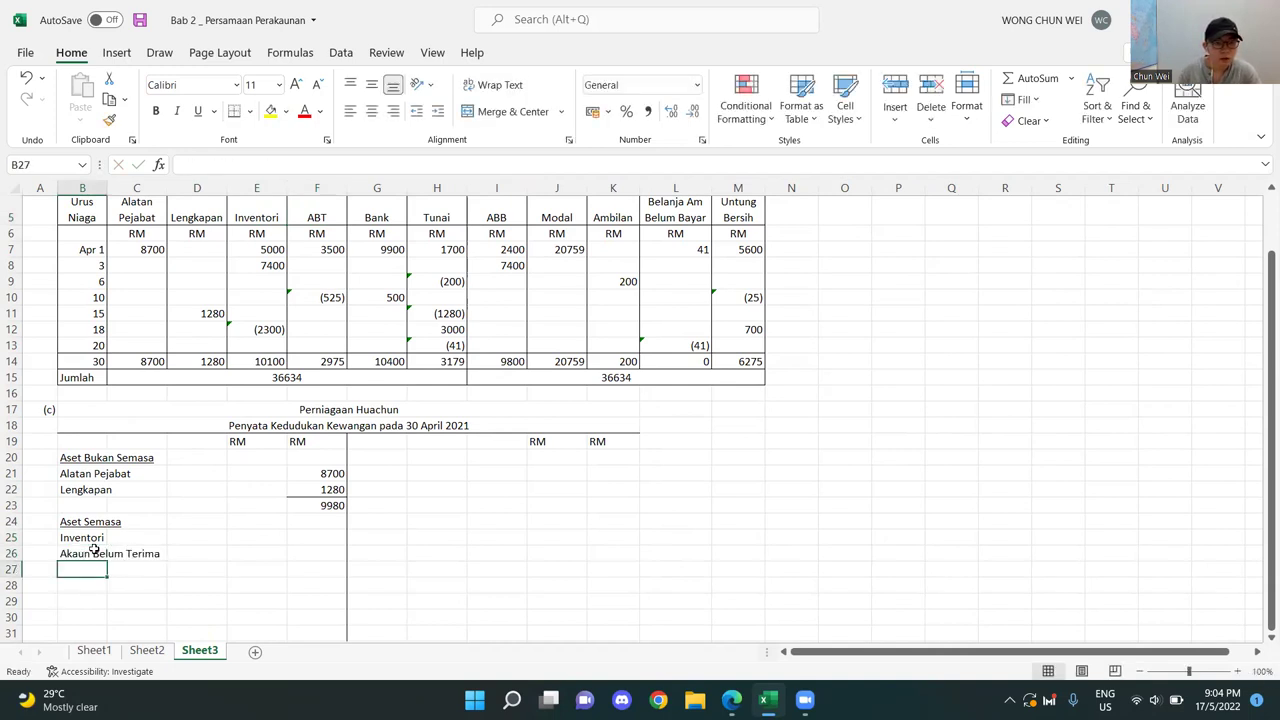
- Add the current asset labels "Bank" in B27 and "Tunai" in B28
{"action": "left_click", "coordinate": [394, 220]}
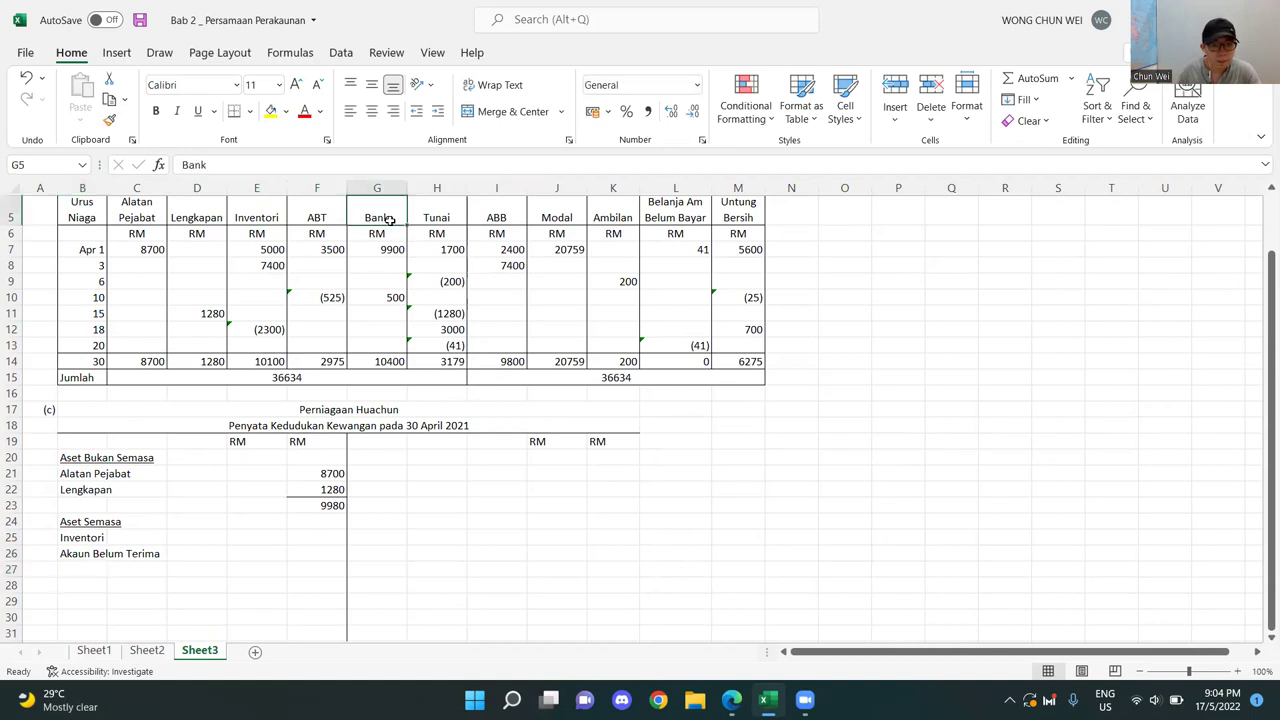
{"action": "left_click", "coordinate": [92, 567]}
{"action": "type", "text": "Bank"}
{"action": "key", "text": "Return"}
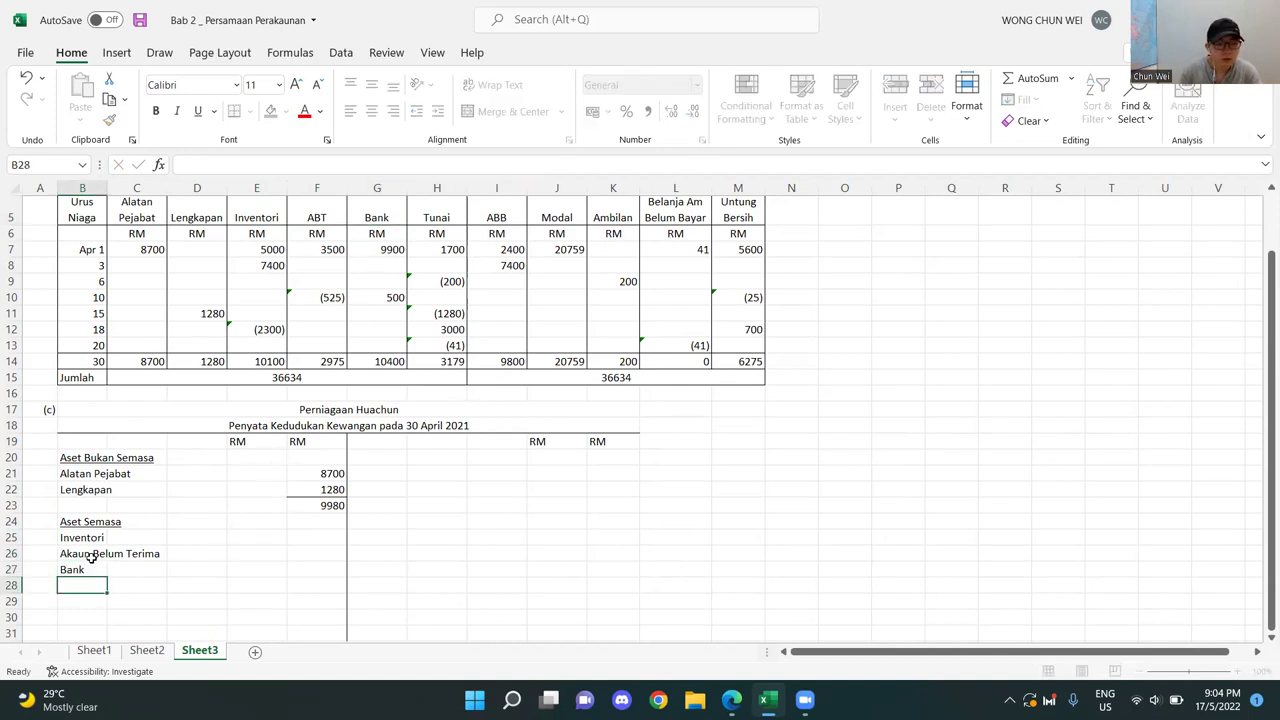
{"action": "left_click", "coordinate": [440, 210]}
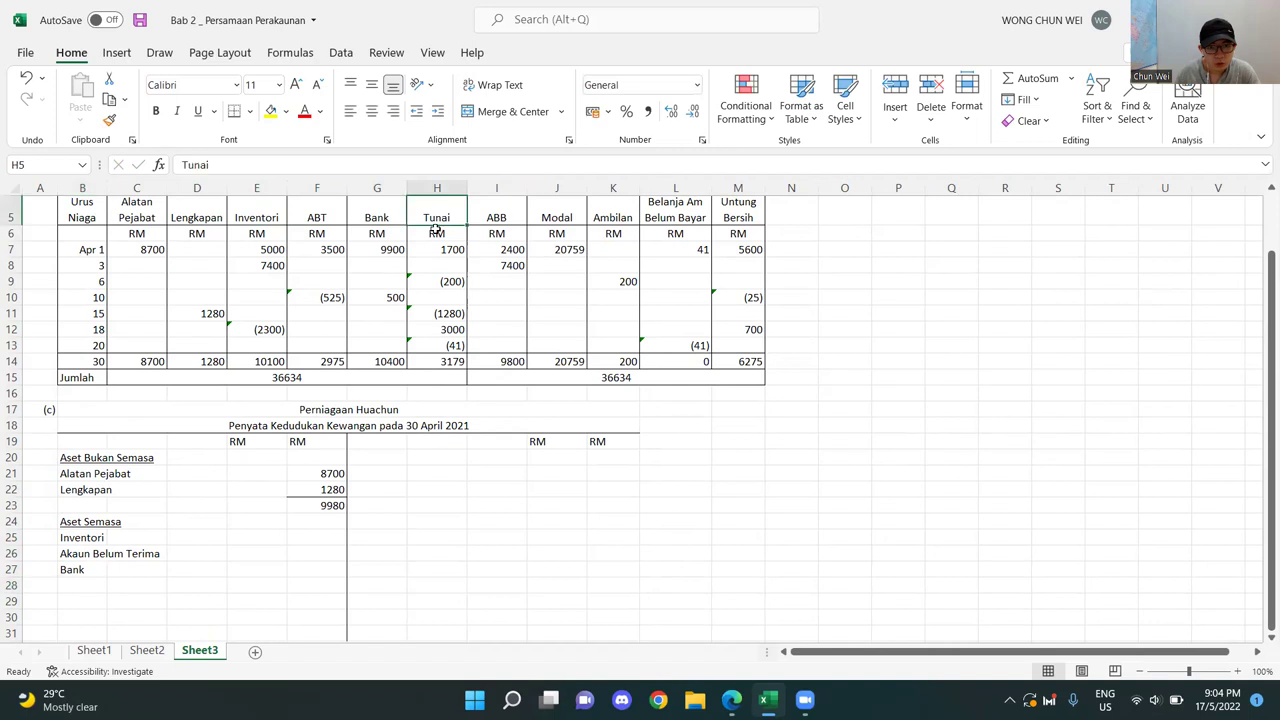
{"action": "left_click", "coordinate": [83, 584]}
{"action": "type", "text": "Y"}
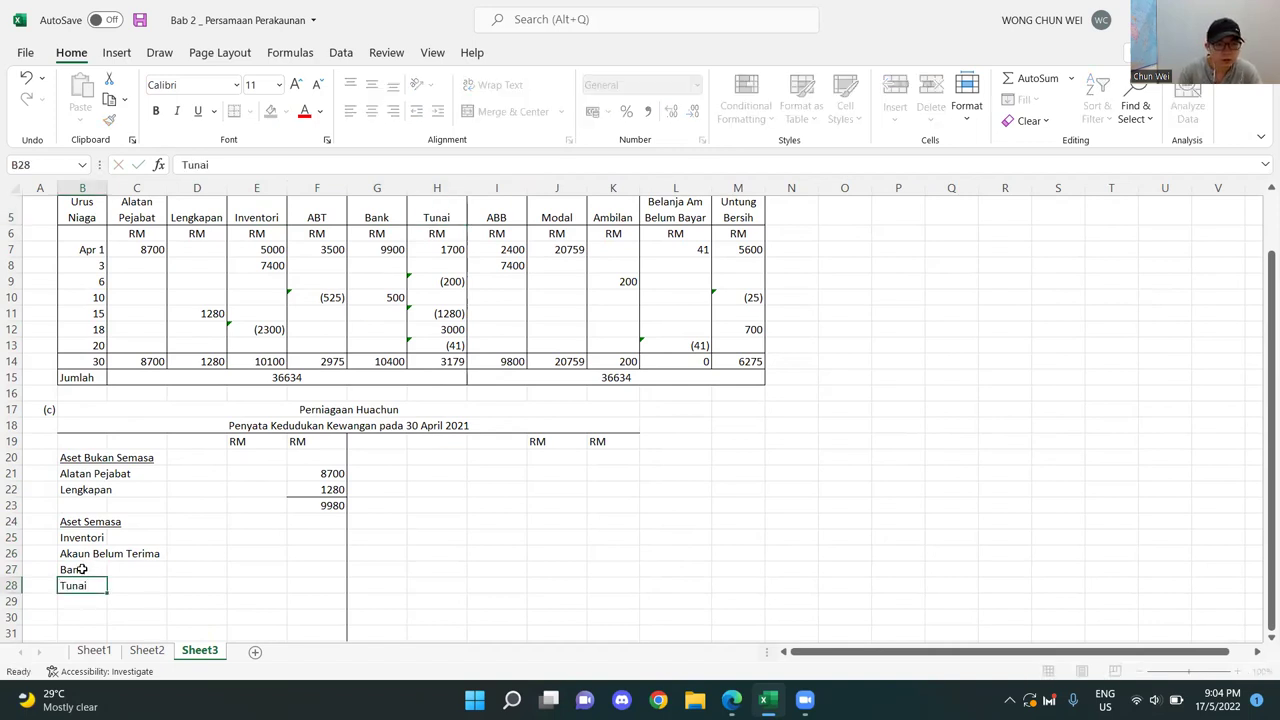
{"action": "type", "text": "unai"}
{"action": "key", "text": "Return"}
- Enter the current asset amounts in E25:E28: 10100 for Inventori, 2975 for Akaun Belum Terima, 10400 for Bank and 3179 for Tunai
{"action": "left_click", "coordinate": [254, 537]}
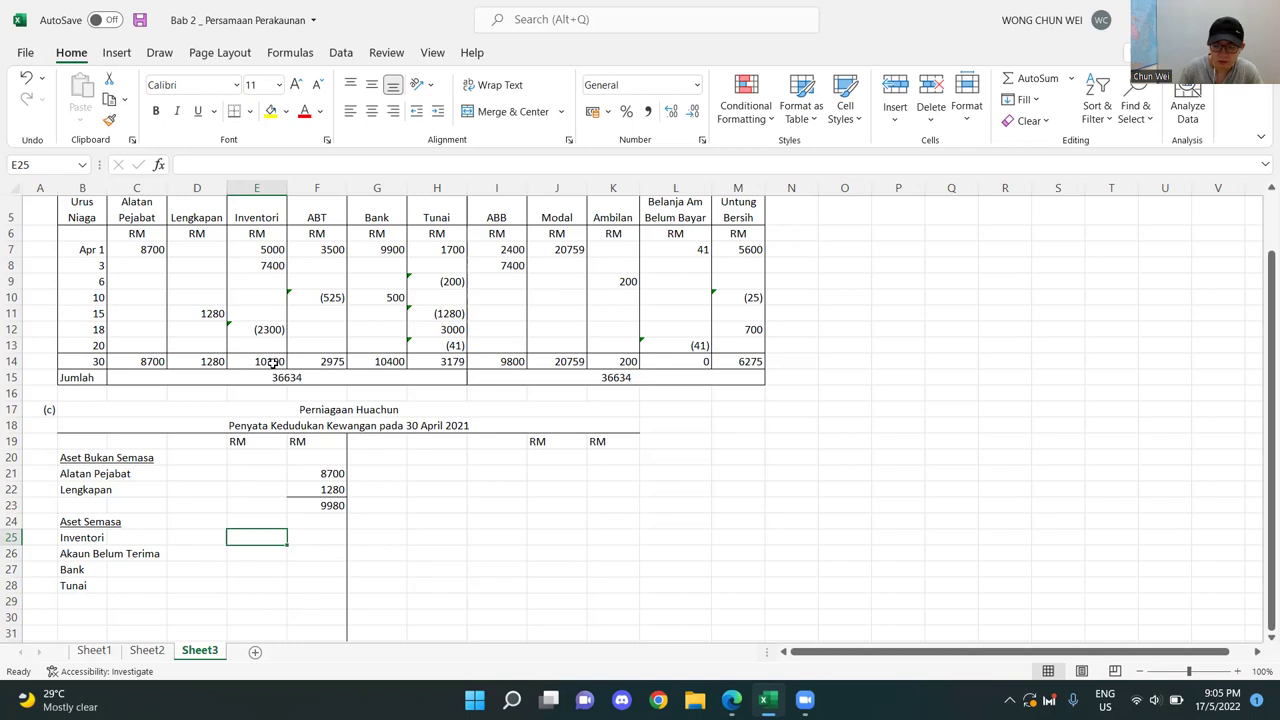
{"action": "type", "text": "10100"}
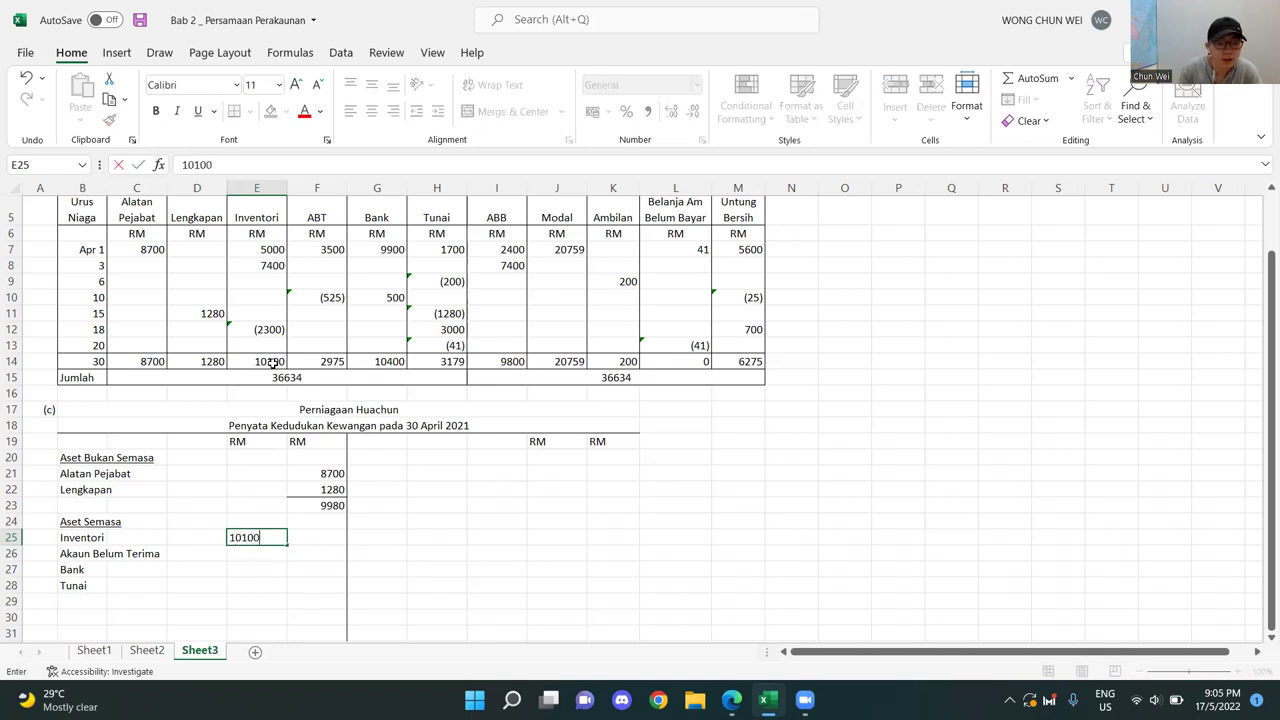
{"action": "key", "text": "Return"}
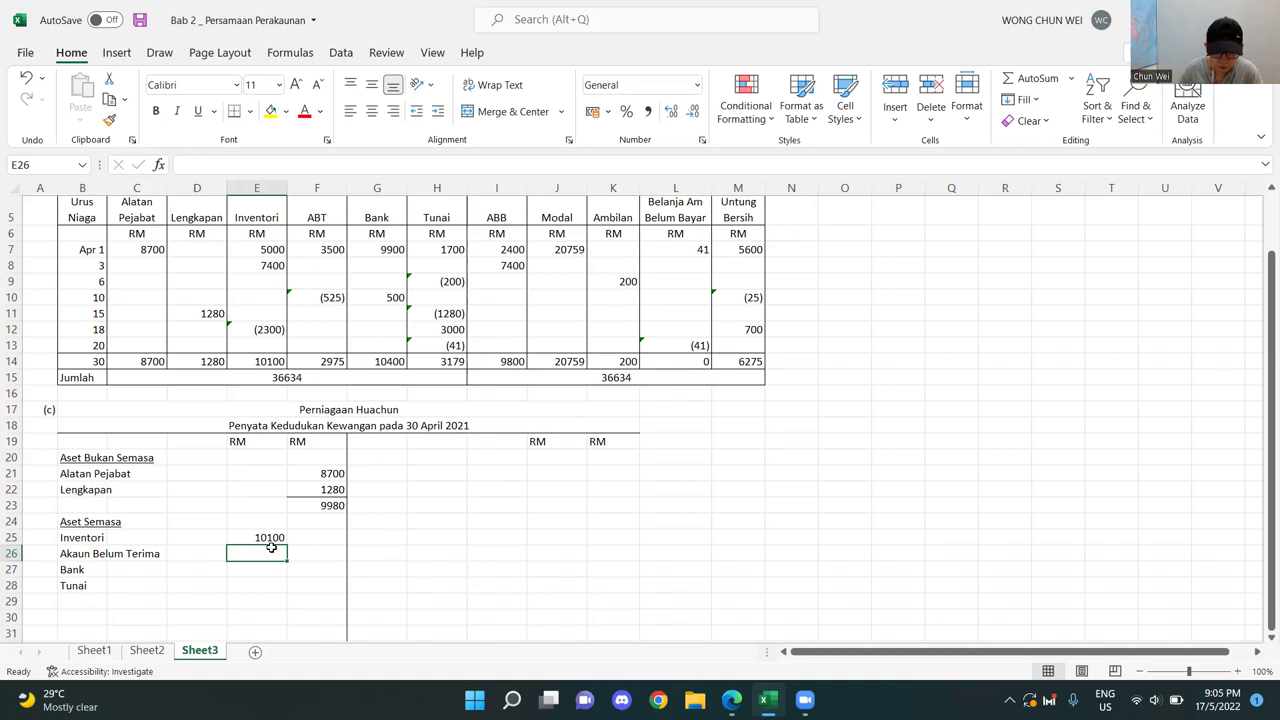
{"action": "type", "text": "2975"}
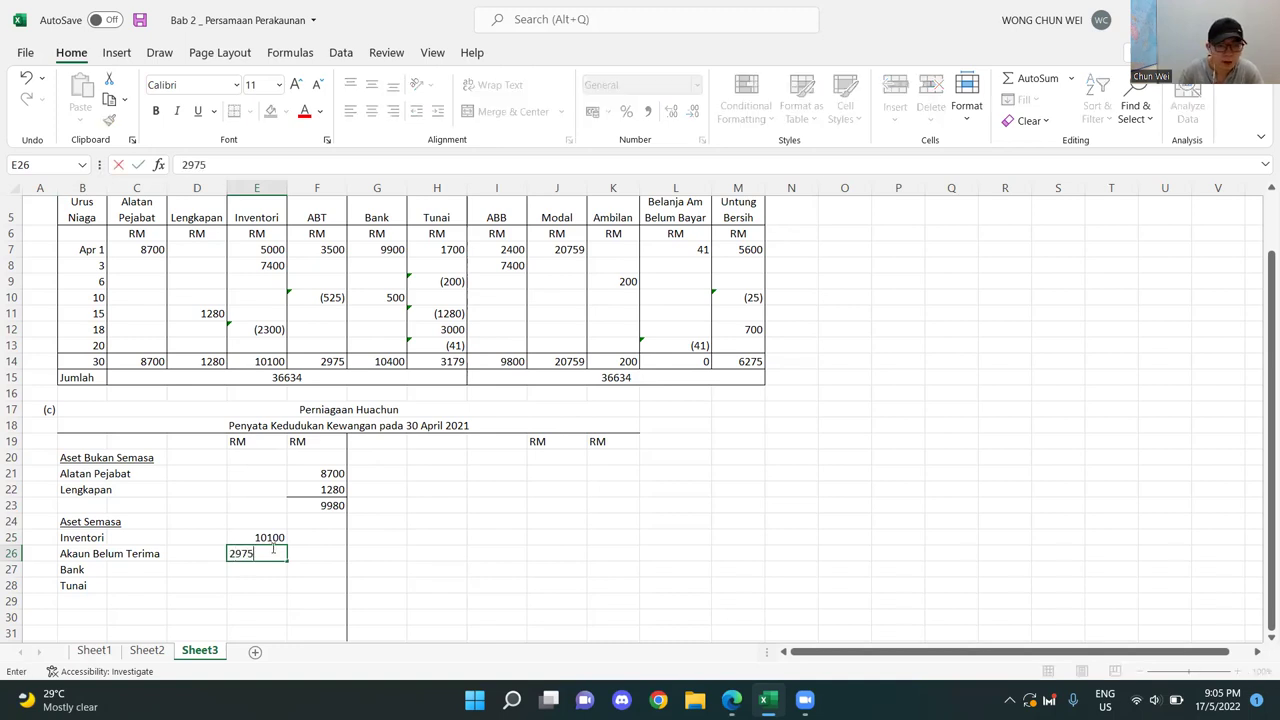
{"action": "key", "text": "Return"}
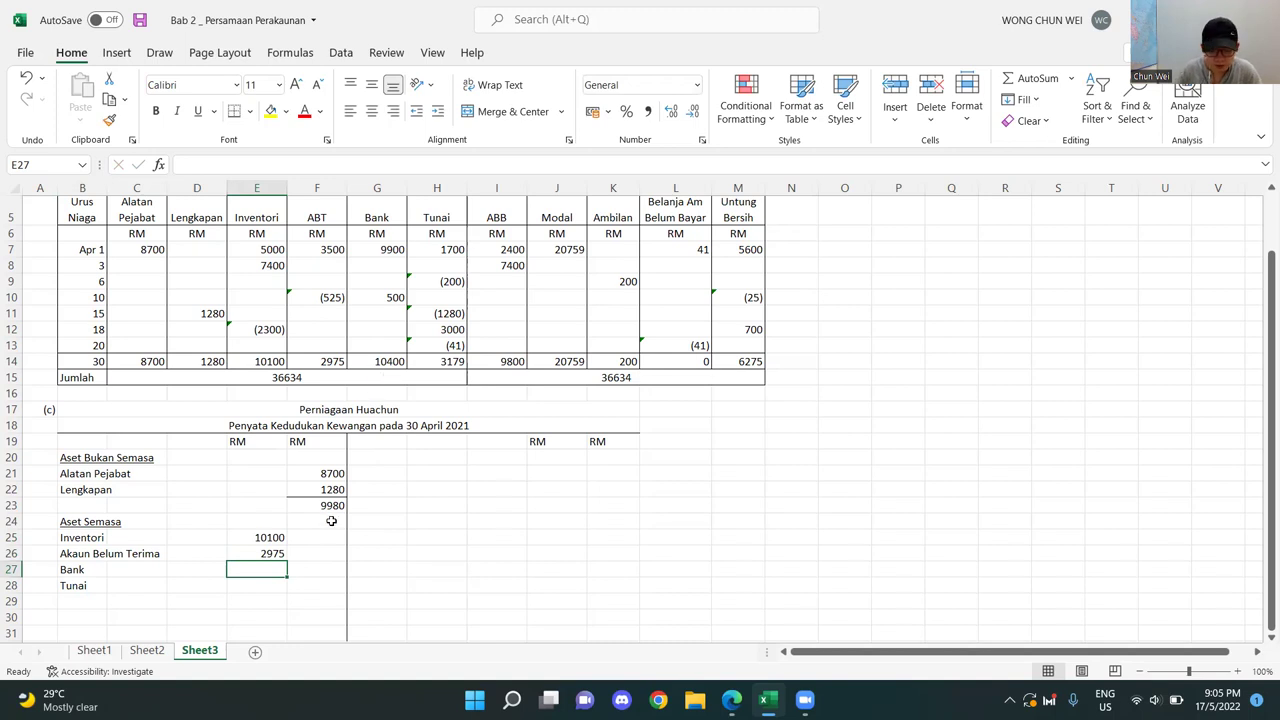
{"action": "type", "text": "10"}
{"action": "type", "text": "00"}
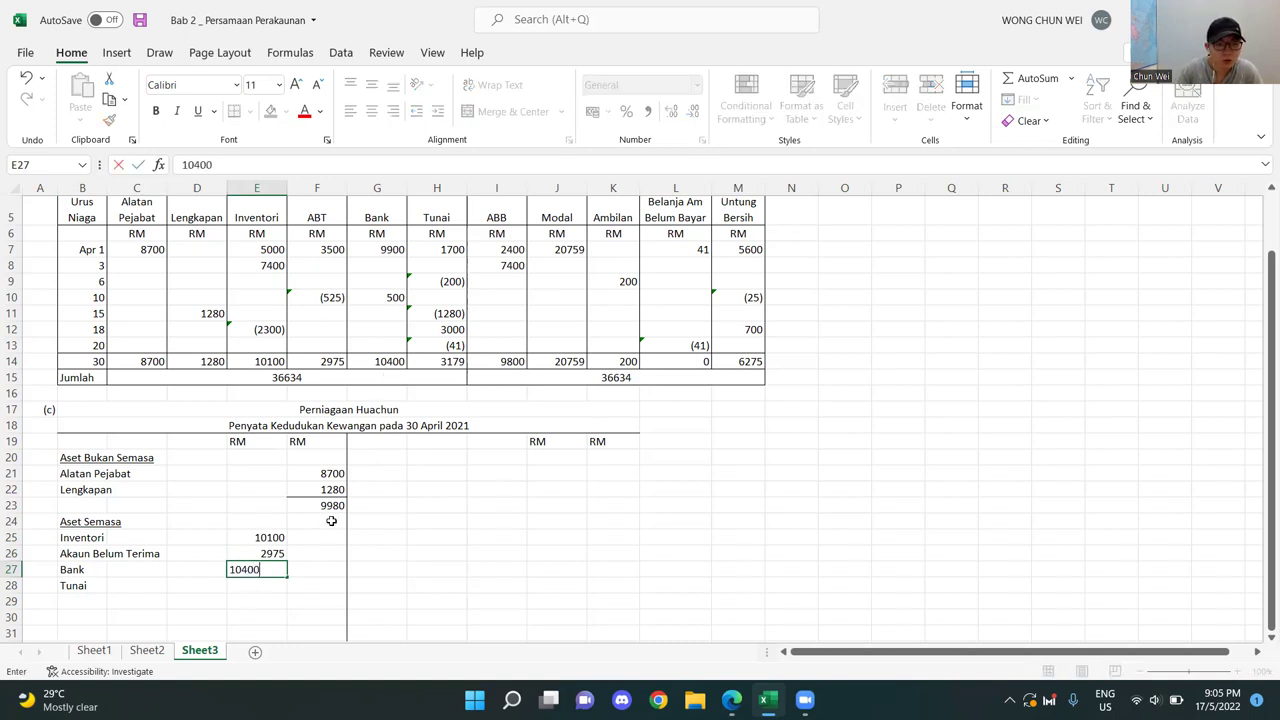
{"action": "key", "text": "Return"}
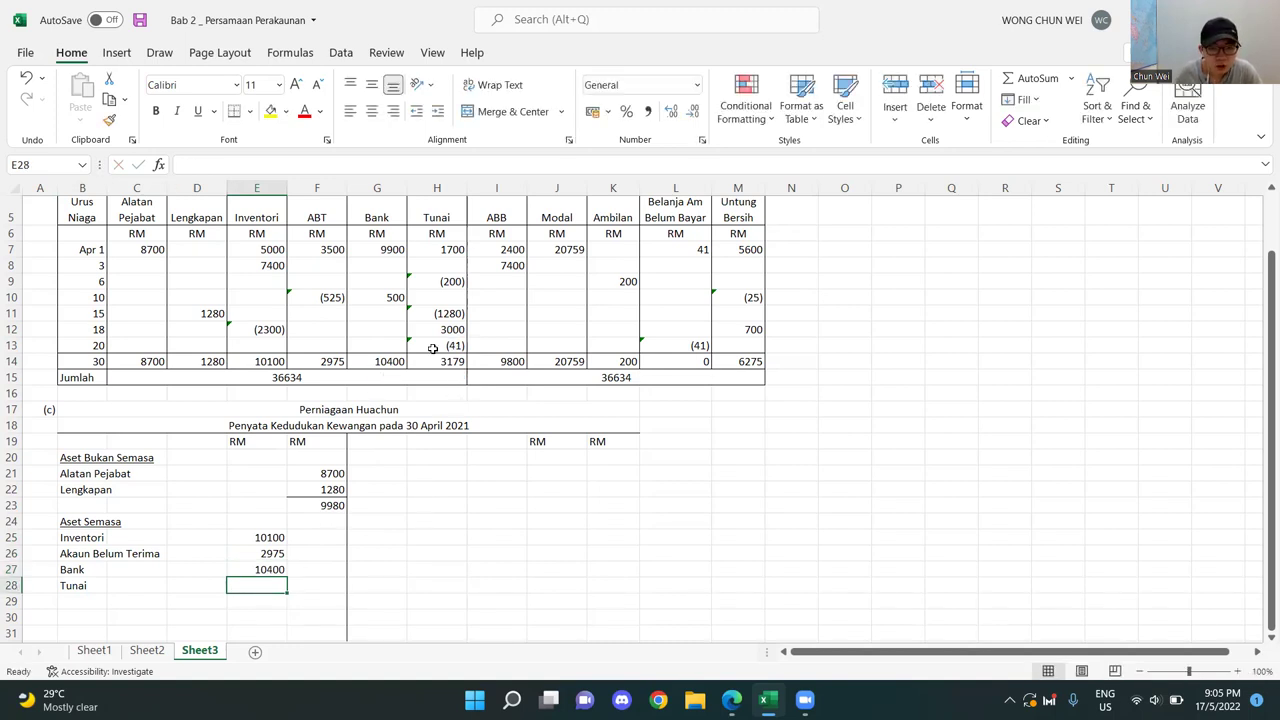
{"action": "type", "text": "3179"}
{"action": "key", "text": "Return"}
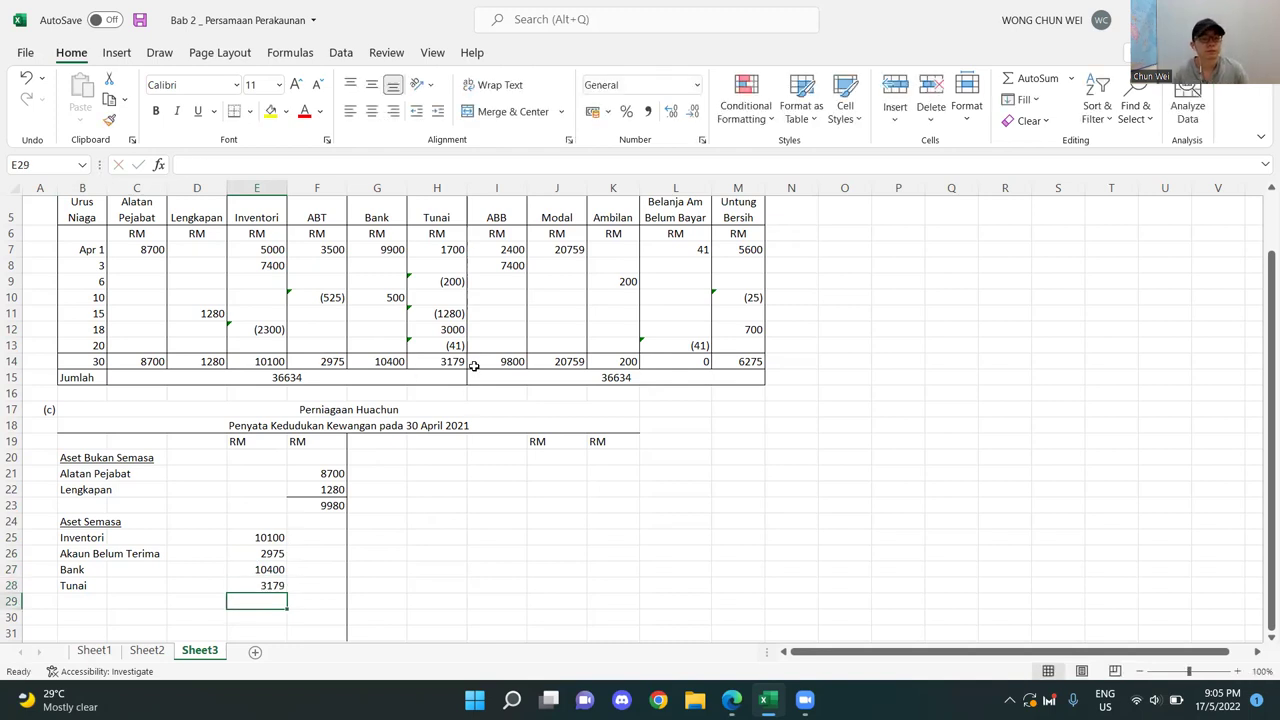
- Center the RM headings in E19:F19 and move the current asset amounts from E25:E28 to F25:F28
{"action": "left_click_drag", "start_coordinate": [258, 459], "coordinate": [255, 617]}
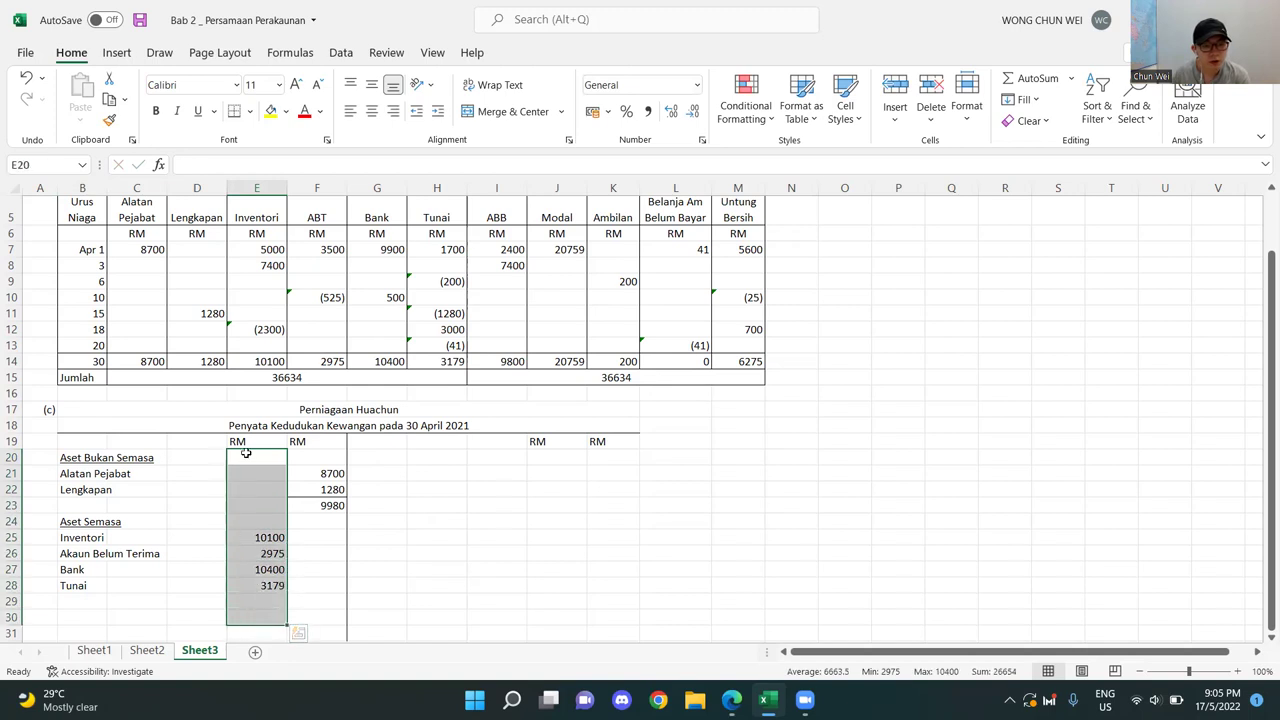
{"action": "left_click_drag", "start_coordinate": [256, 442], "coordinate": [300, 442]}
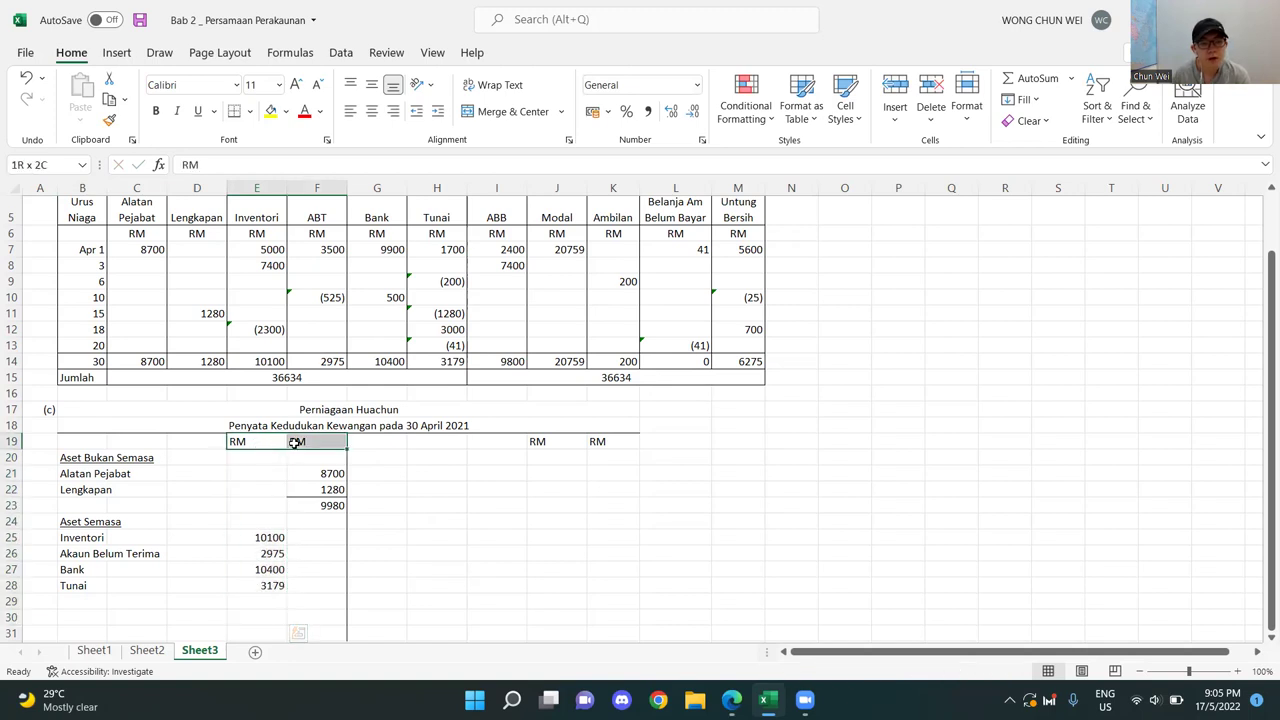
{"action": "left_click", "coordinate": [370, 111]}
{"action": "left_click", "coordinate": [457, 546]}
{"action": "left_click_drag", "start_coordinate": [268, 540], "coordinate": [300, 597]}
{"action": "left_click", "coordinate": [490, 553]}
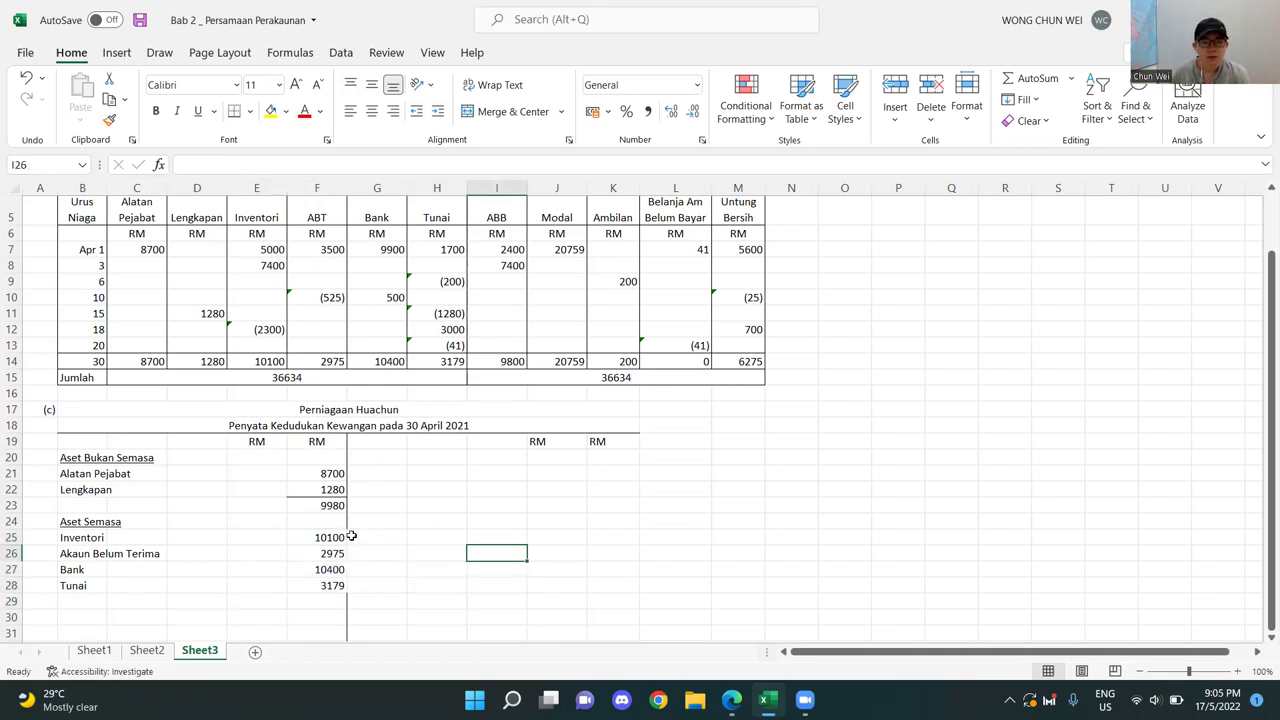
{"action": "left_click", "coordinate": [333, 507]}
{"action": "left_click", "coordinate": [330, 538]}
{"action": "left_click", "coordinate": [328, 553]}
{"action": "left_click", "coordinate": [329, 572]}
{"action": "left_click", "coordinate": [330, 586]}
{"action": "left_click", "coordinate": [330, 604]}
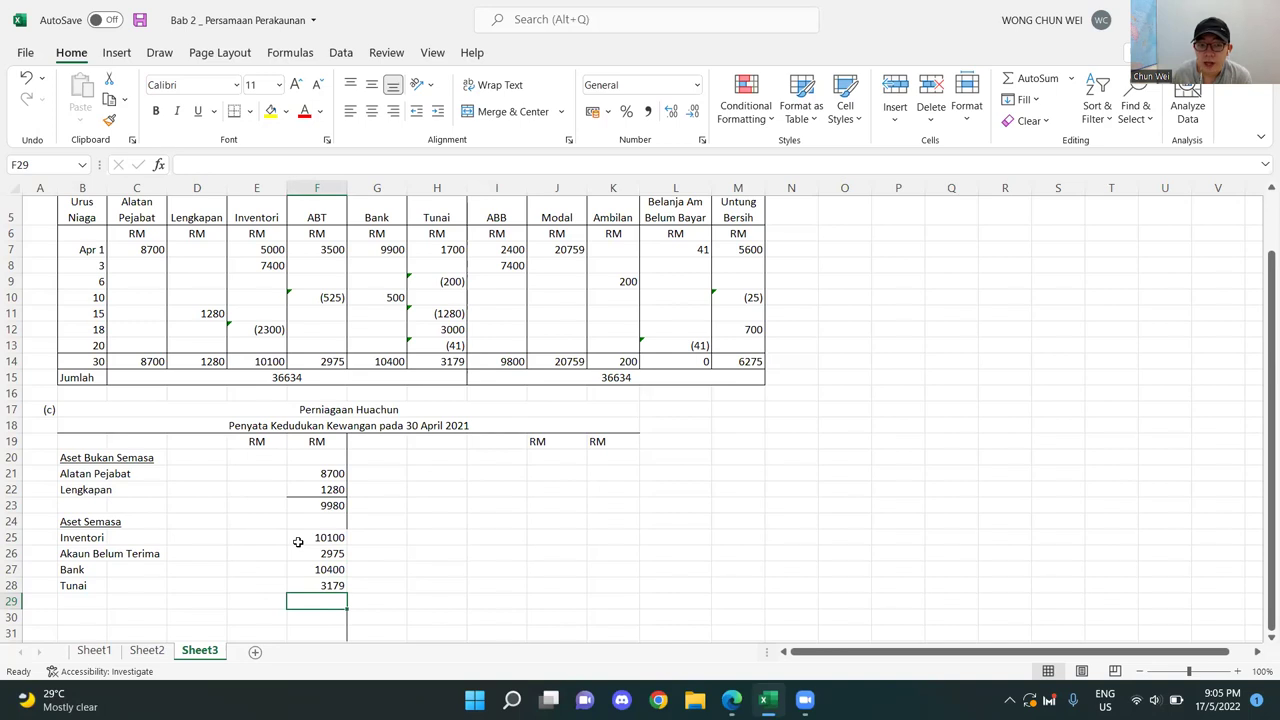
- Undo the move of the current asset amounts to column F, restoring them to E25:E28
{"action": "left_click_drag", "start_coordinate": [298, 541], "coordinate": [298, 586]}
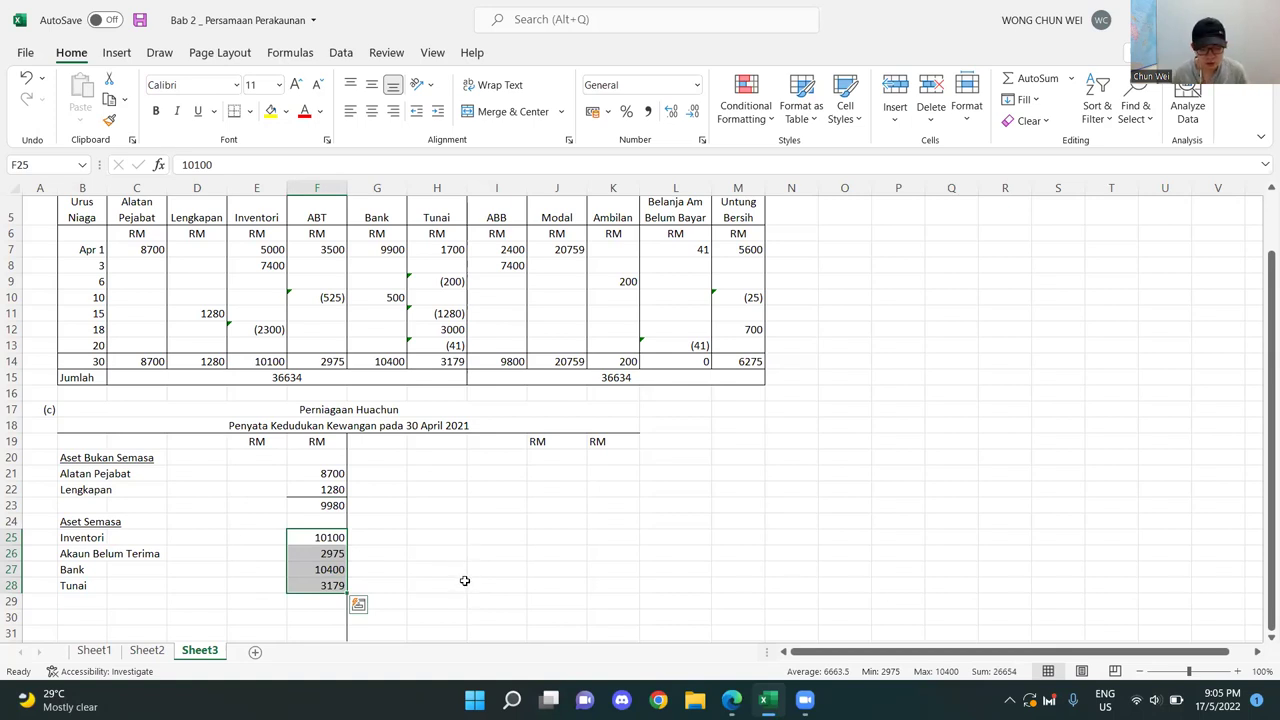
{"action": "key", "text": "ctrl+z"}
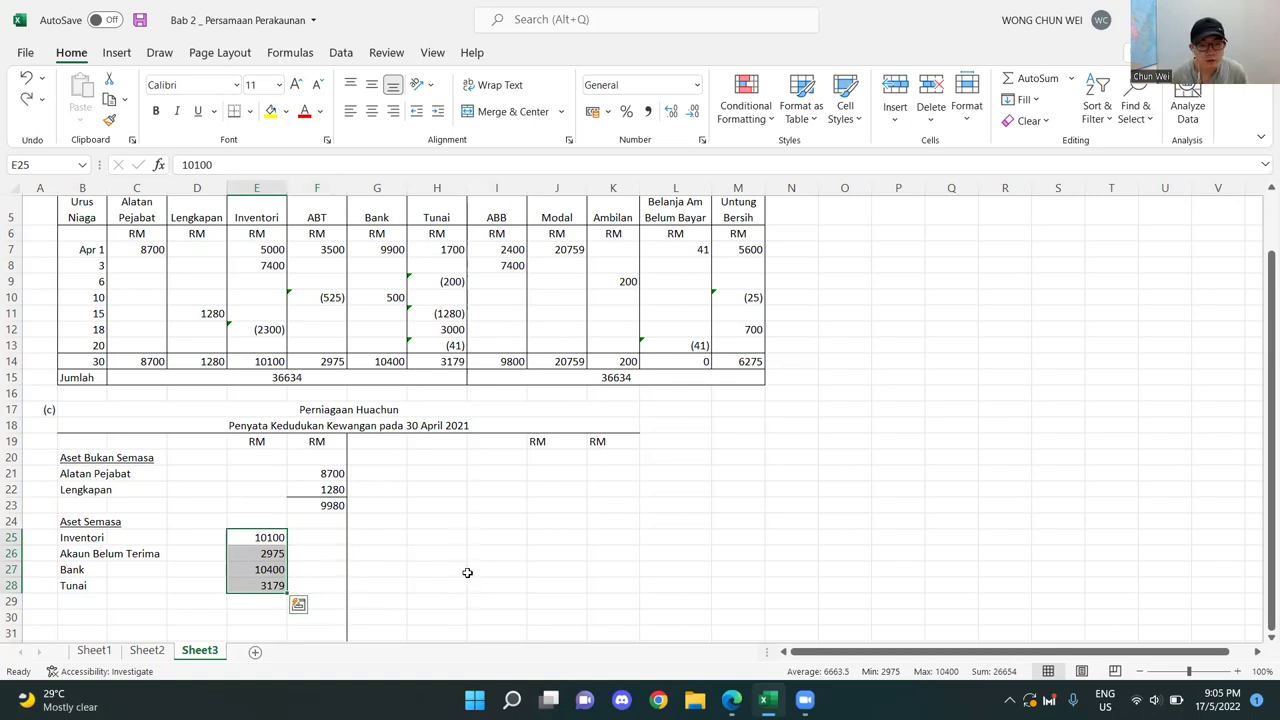
{"action": "left_click", "coordinate": [378, 570]}
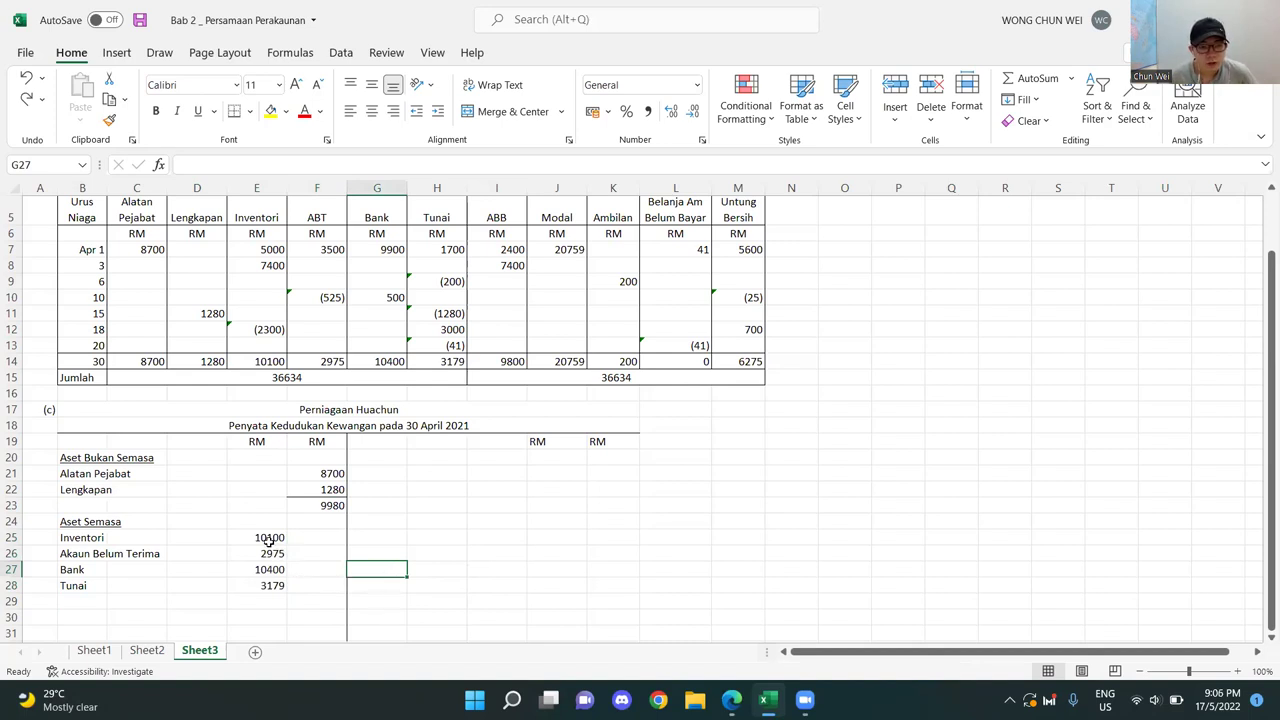
- Total the current assets in F29 with the formula =E25+E26+E27+E28
{"action": "left_click_drag", "start_coordinate": [268, 538], "coordinate": [272, 594]}
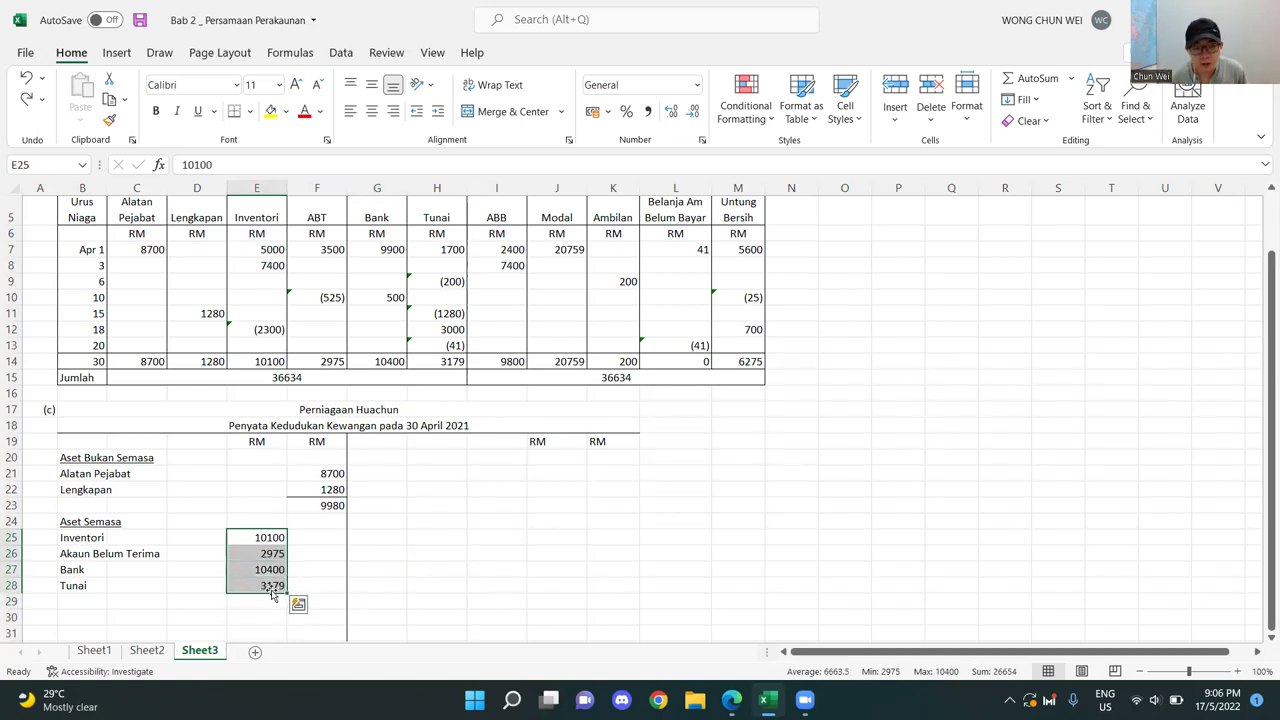
{"action": "left_click", "coordinate": [306, 600]}
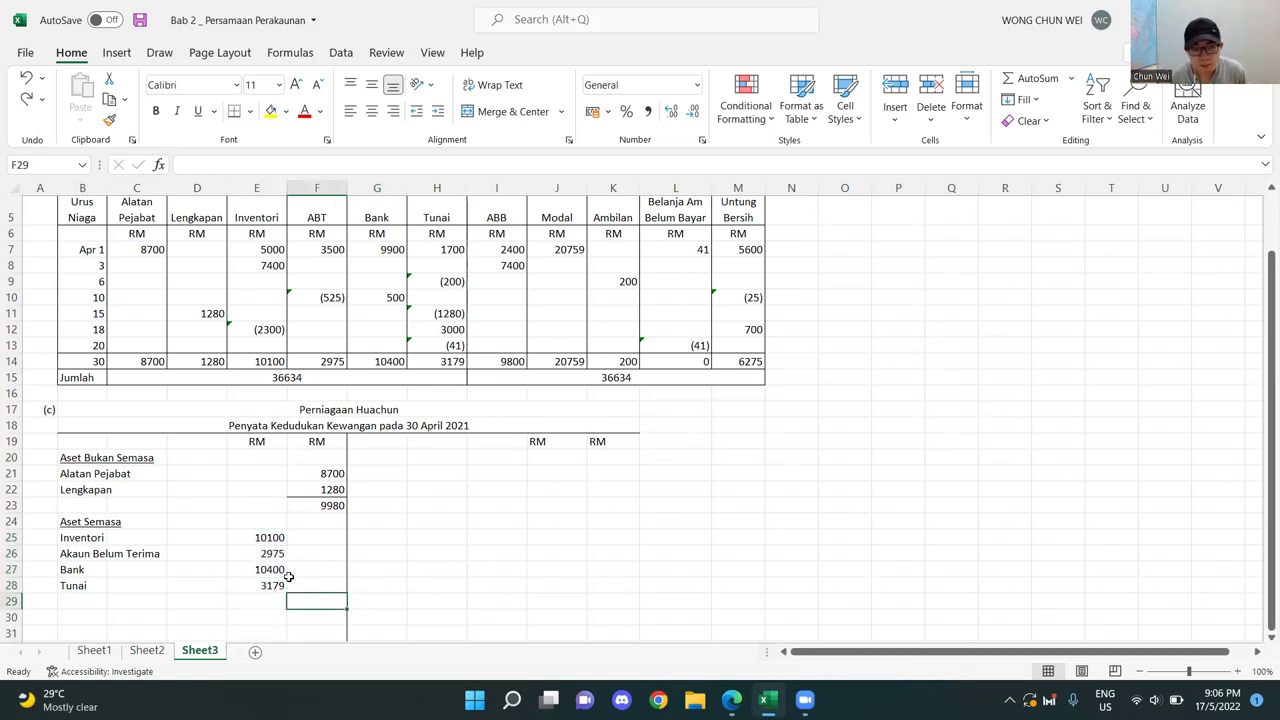
{"action": "type", "text": "="}
{"action": "left_click", "coordinate": [268, 538]}
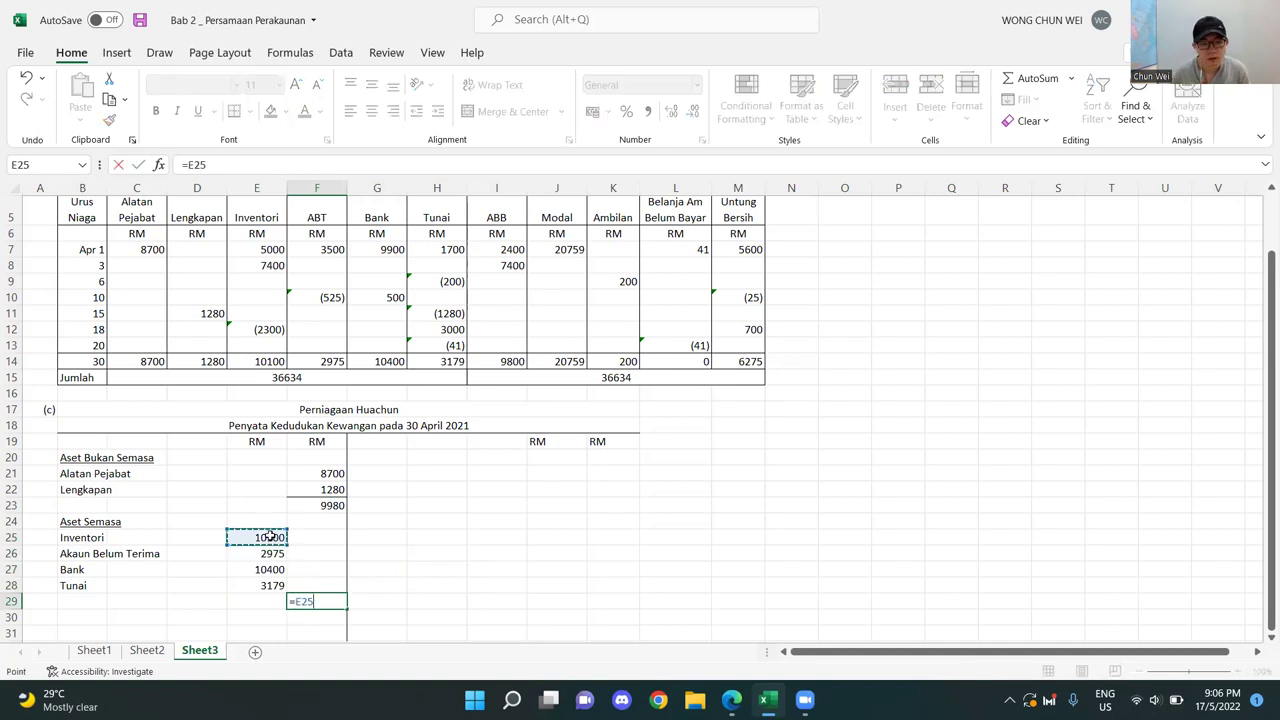
{"action": "type", "text": "+"}
{"action": "key", "text": "Left"}
{"action": "key", "text": "Up"}
{"action": "key", "text": "Up"}
{"action": "key", "text": "Up"}
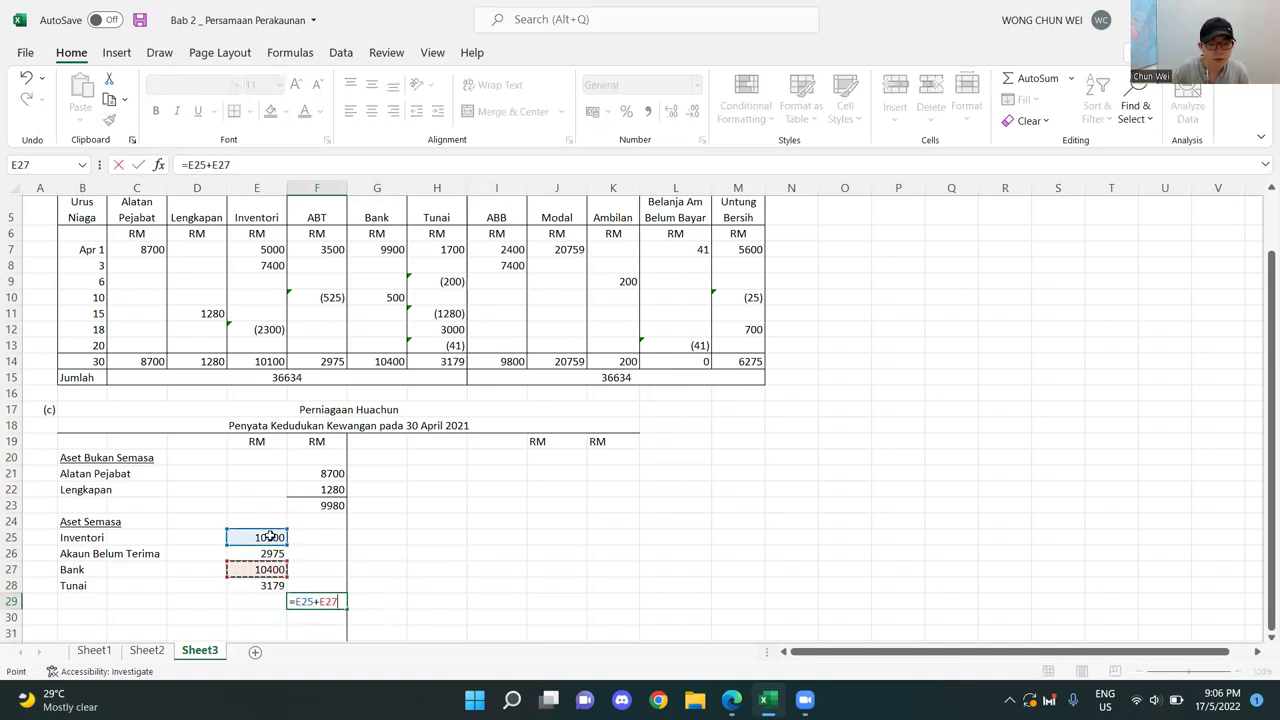
{"action": "type", "text": "+"}
{"action": "key", "text": "Left"}
{"action": "key", "text": "Up"}
{"action": "key", "text": "Up"}
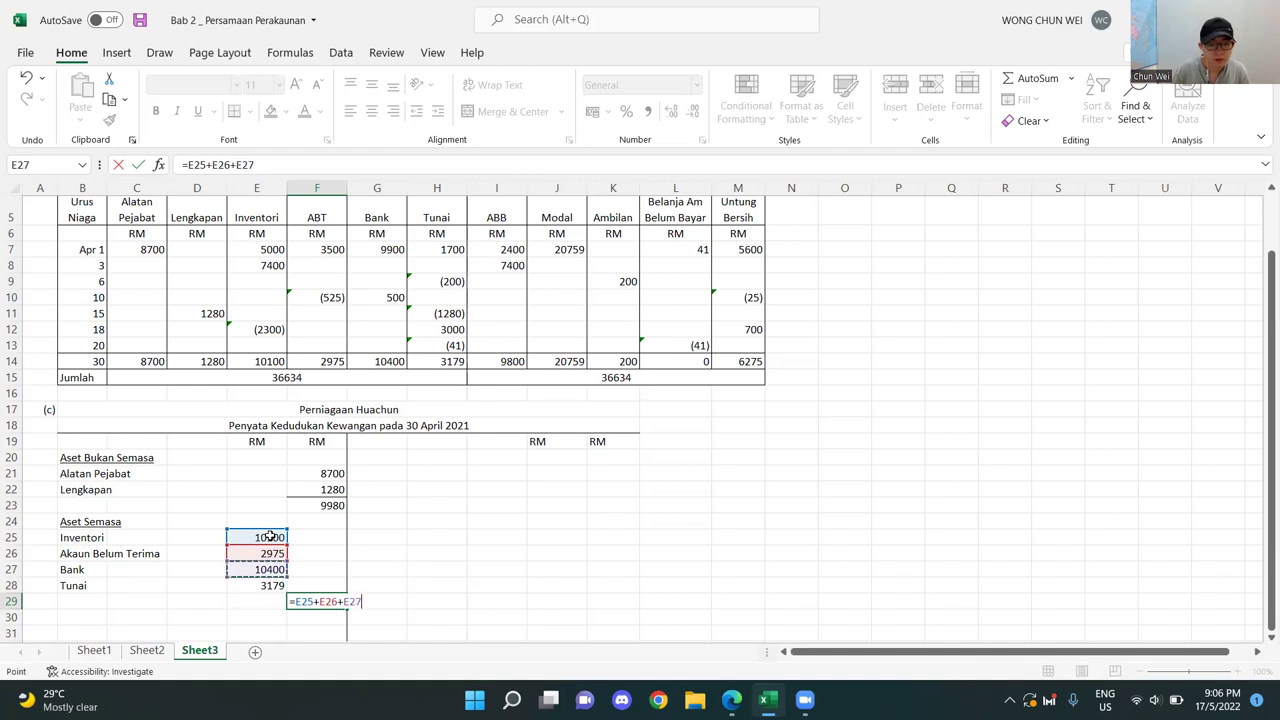
{"action": "type", "text": "+"}
{"action": "key", "text": "Left"}
{"action": "key", "text": "Up"}
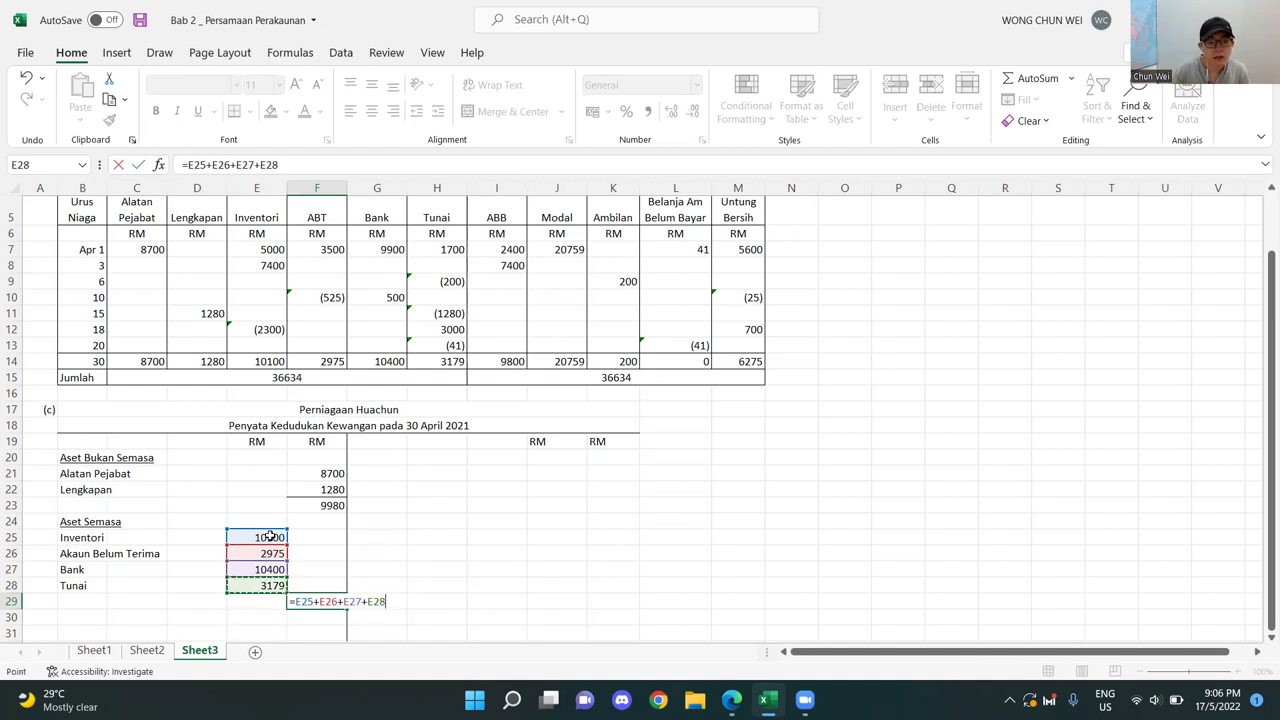
{"action": "key", "text": "Return"}
- Add a bottom border beneath the Tunai amount in E28
{"action": "left_click", "coordinate": [258, 588]}
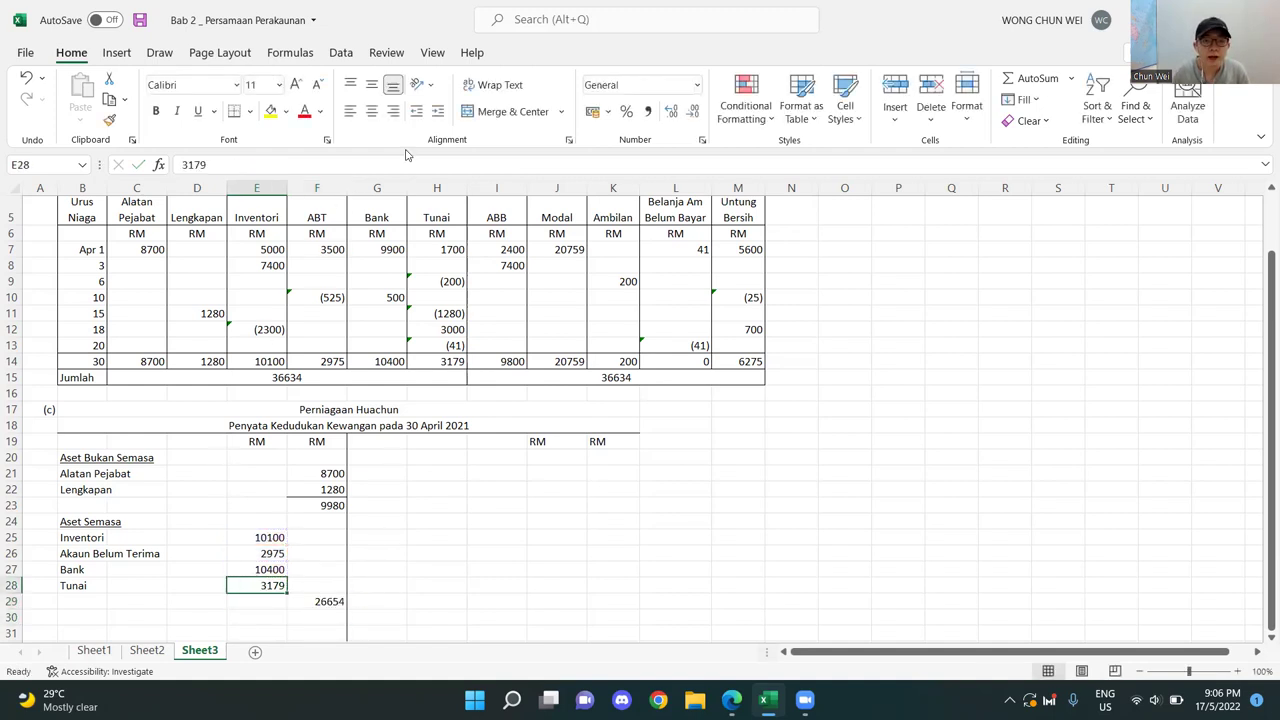
{"action": "left_click", "coordinate": [240, 113]}
{"action": "left_click", "coordinate": [456, 582]}
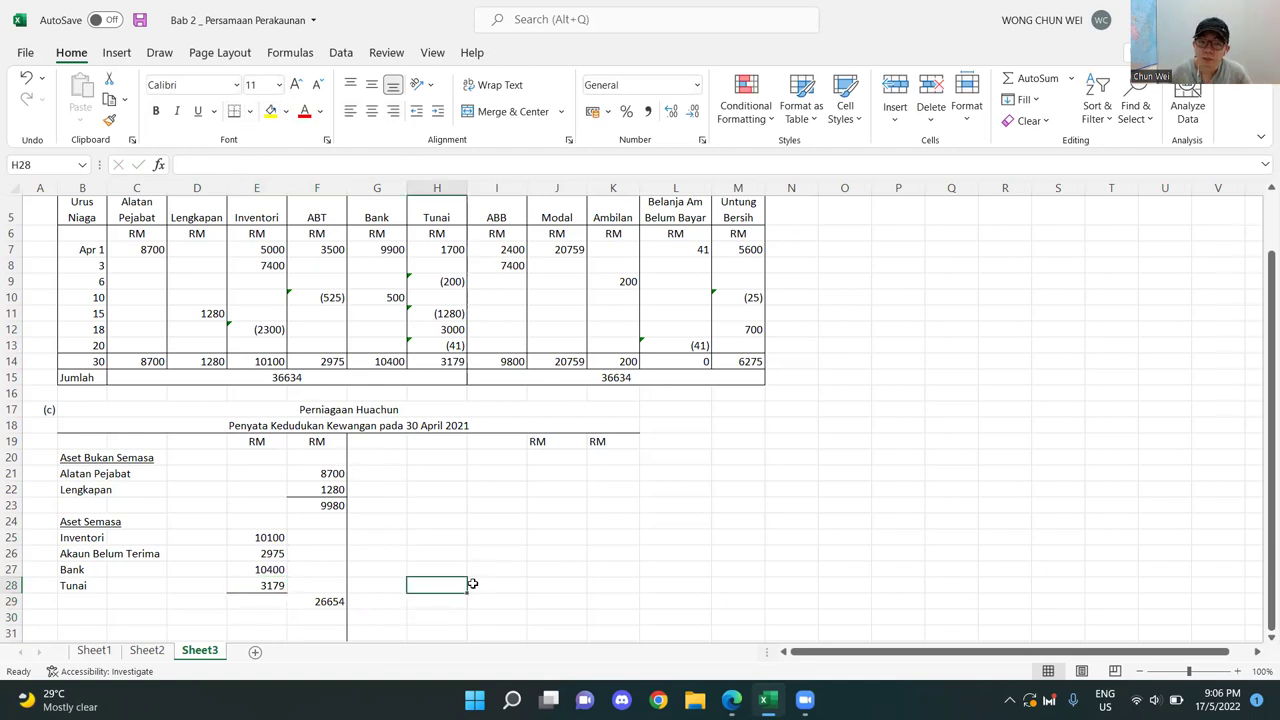
- Examine the current asset labels and amounts, the two asset subtotals in F23 and F29, and the cells below them
{"action": "left_click", "coordinate": [76, 522]}
{"action": "left_click_drag", "start_coordinate": [78, 538], "coordinate": [82, 586]}
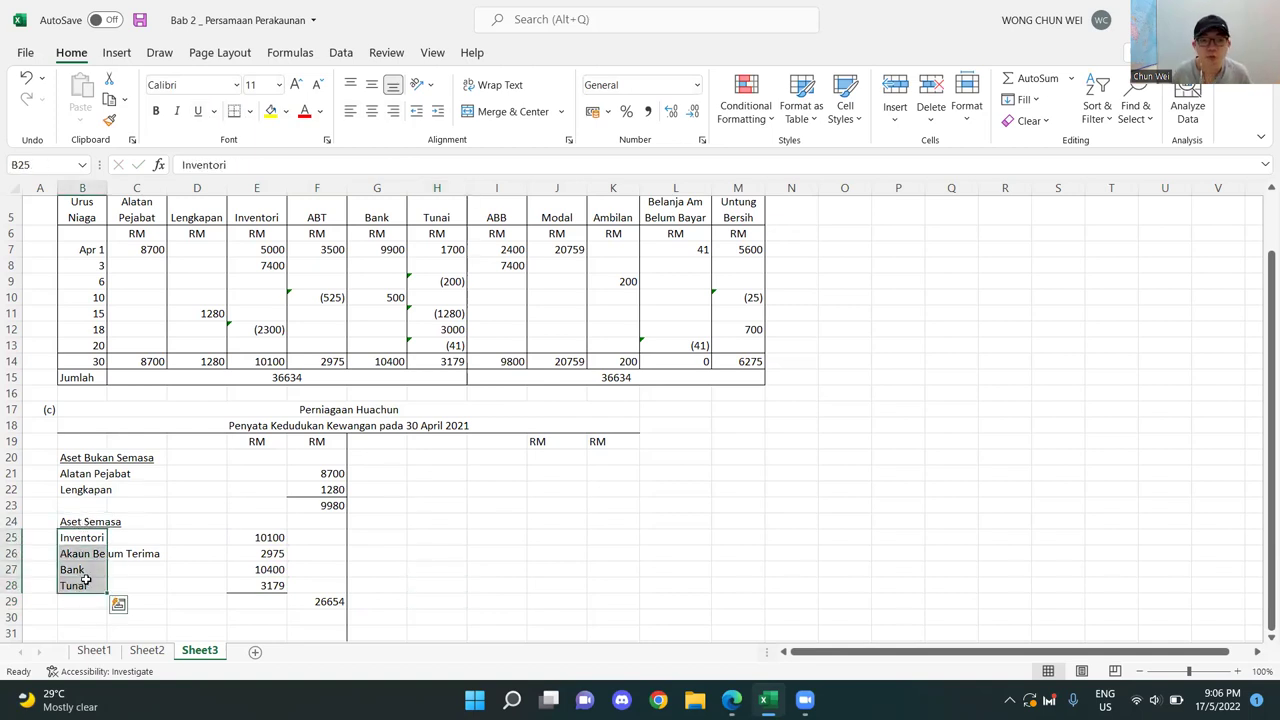
{"action": "left_click", "coordinate": [312, 601]}
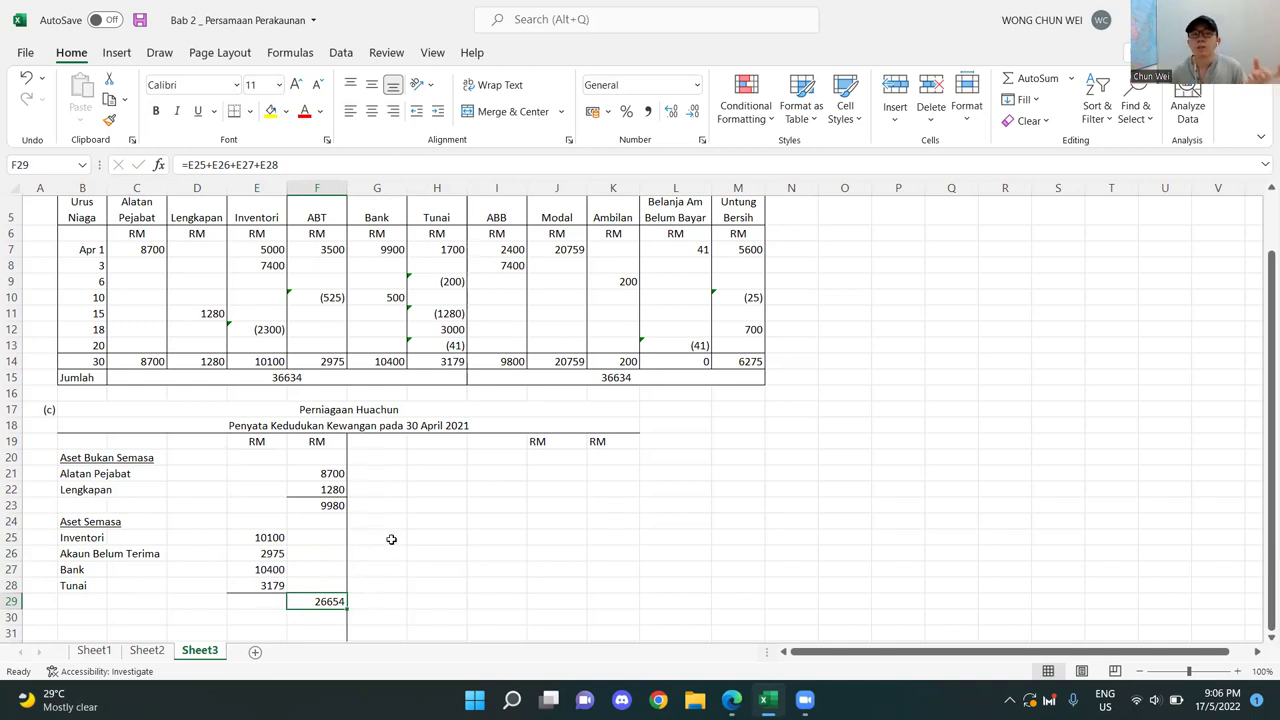
{"action": "left_click", "coordinate": [326, 508]}
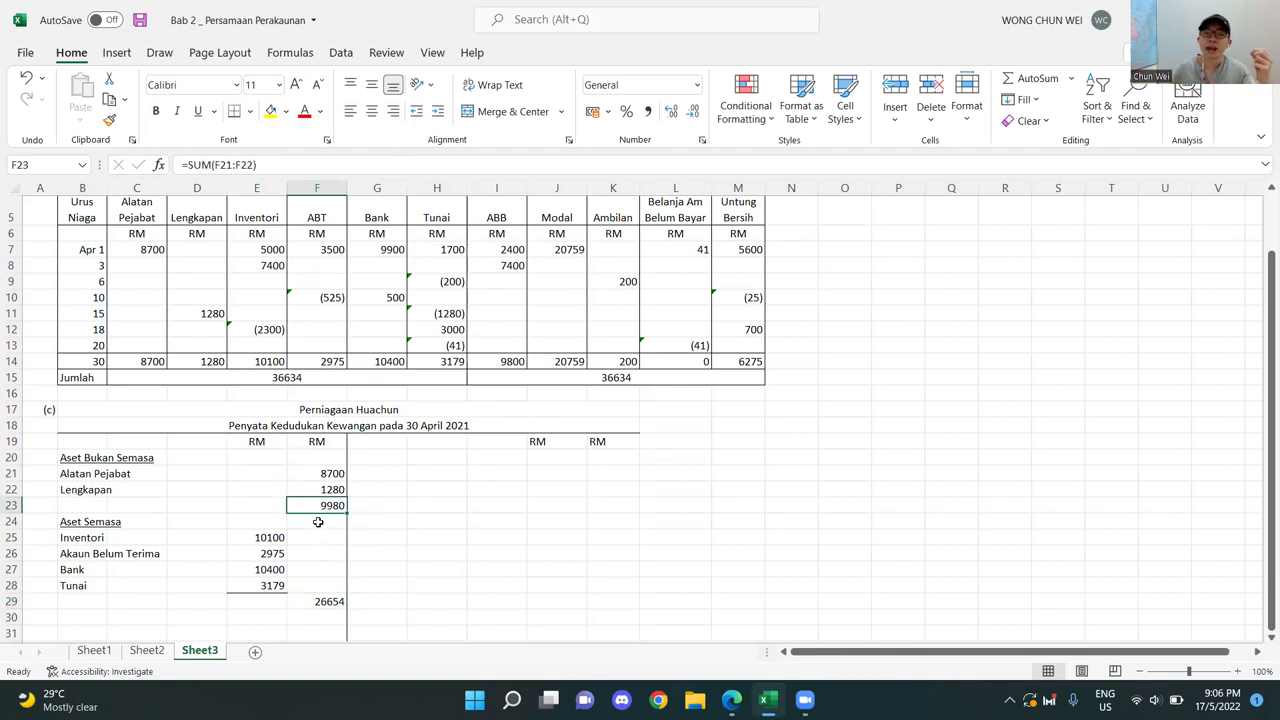
{"action": "left_click", "coordinate": [300, 570]}
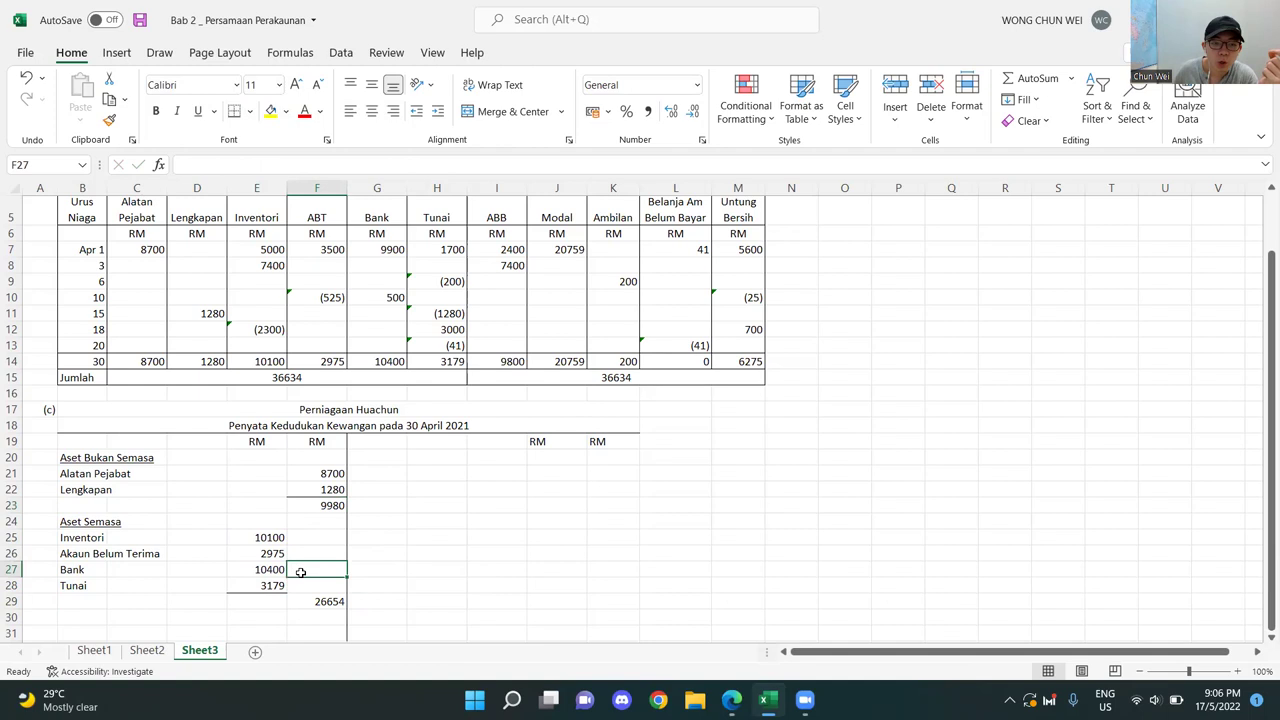
{"action": "left_click_drag", "start_coordinate": [258, 542], "coordinate": [262, 588]}
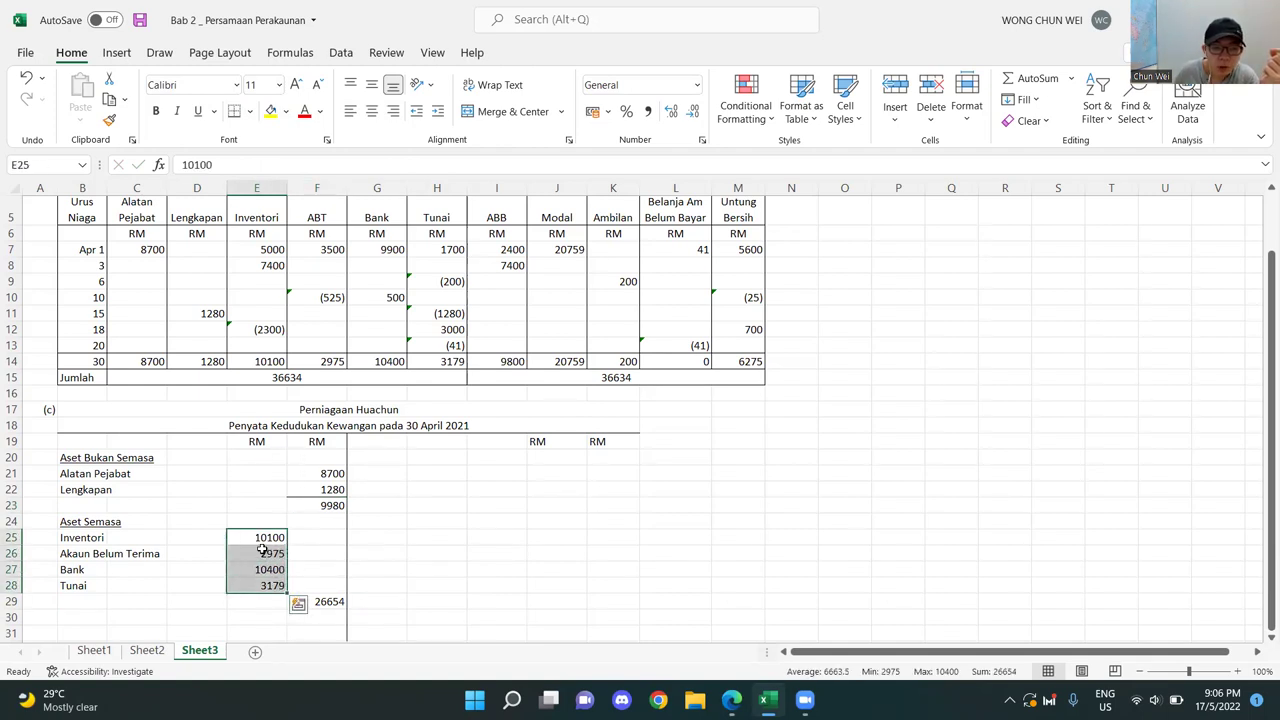
{"action": "left_click_drag", "start_coordinate": [258, 538], "coordinate": [257, 590]}
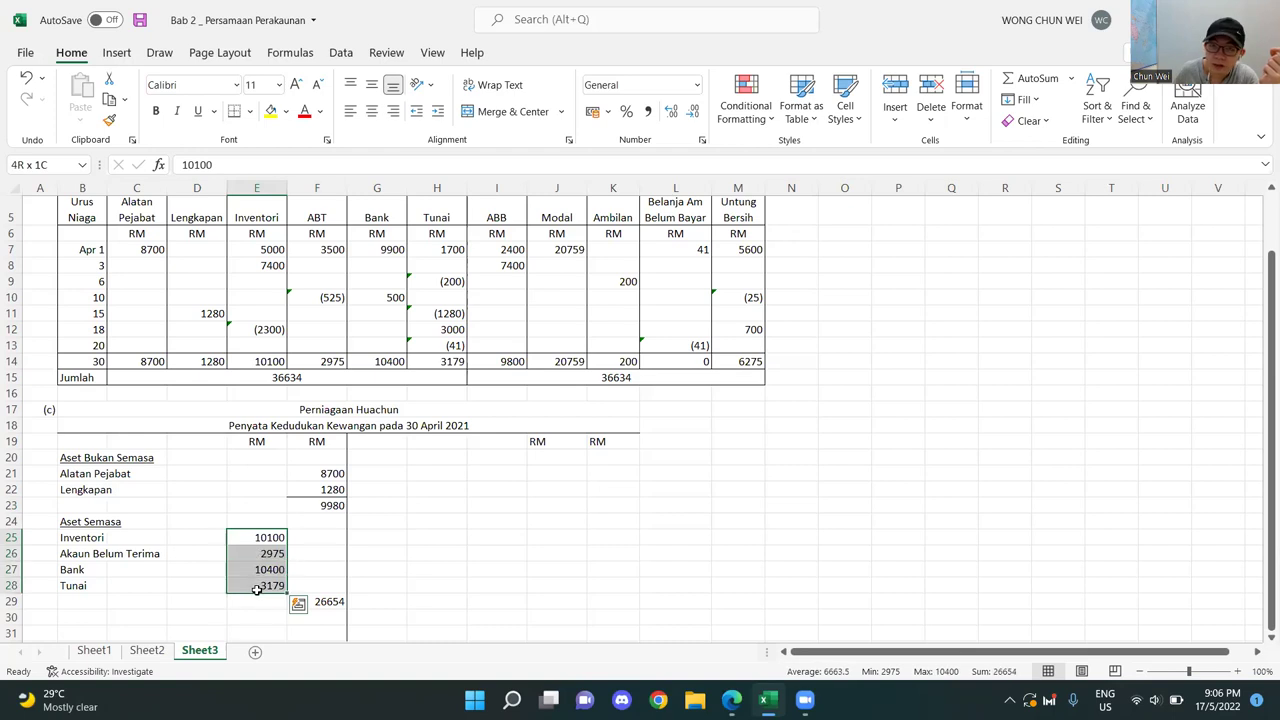
{"action": "left_click", "coordinate": [321, 601]}
{"action": "scroll", "coordinate": [538, 521], "scroll_direction": "down", "scroll_amount": 1}
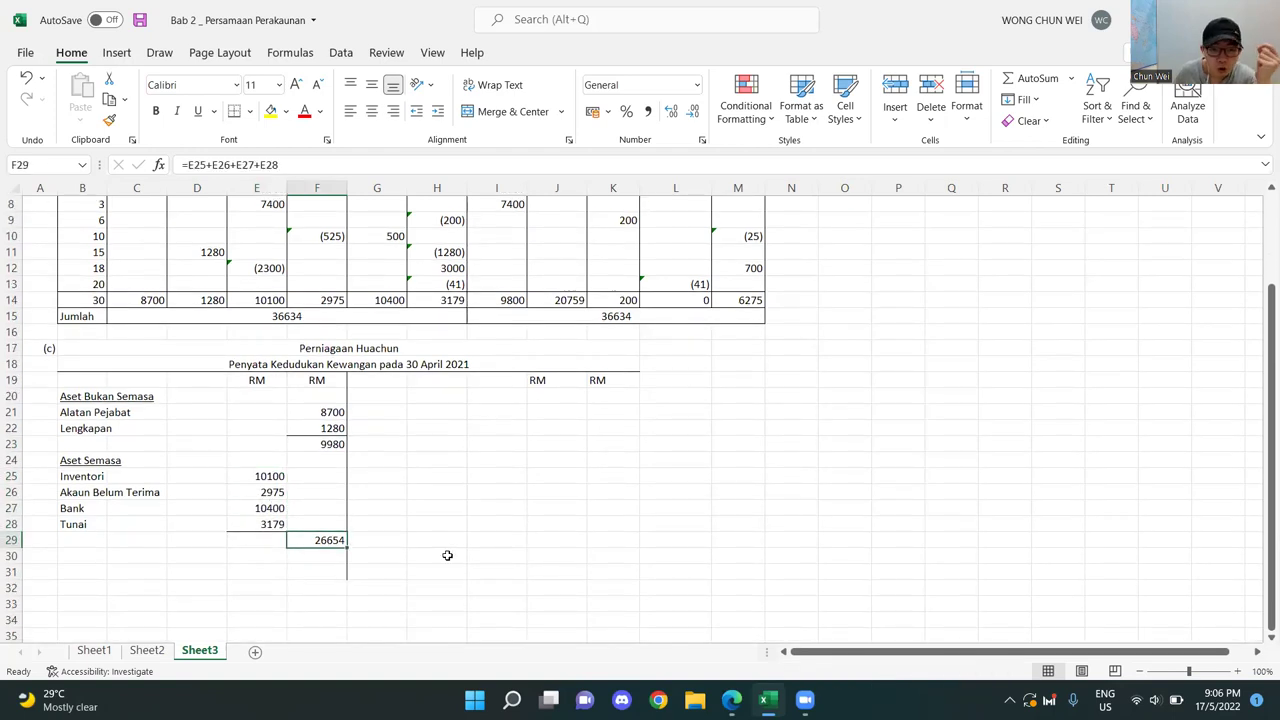
{"action": "left_click", "coordinate": [326, 558]}
{"action": "left_click", "coordinate": [329, 444]}
{"action": "left_click", "coordinate": [322, 541]}
{"action": "left_click", "coordinate": [320, 558]}
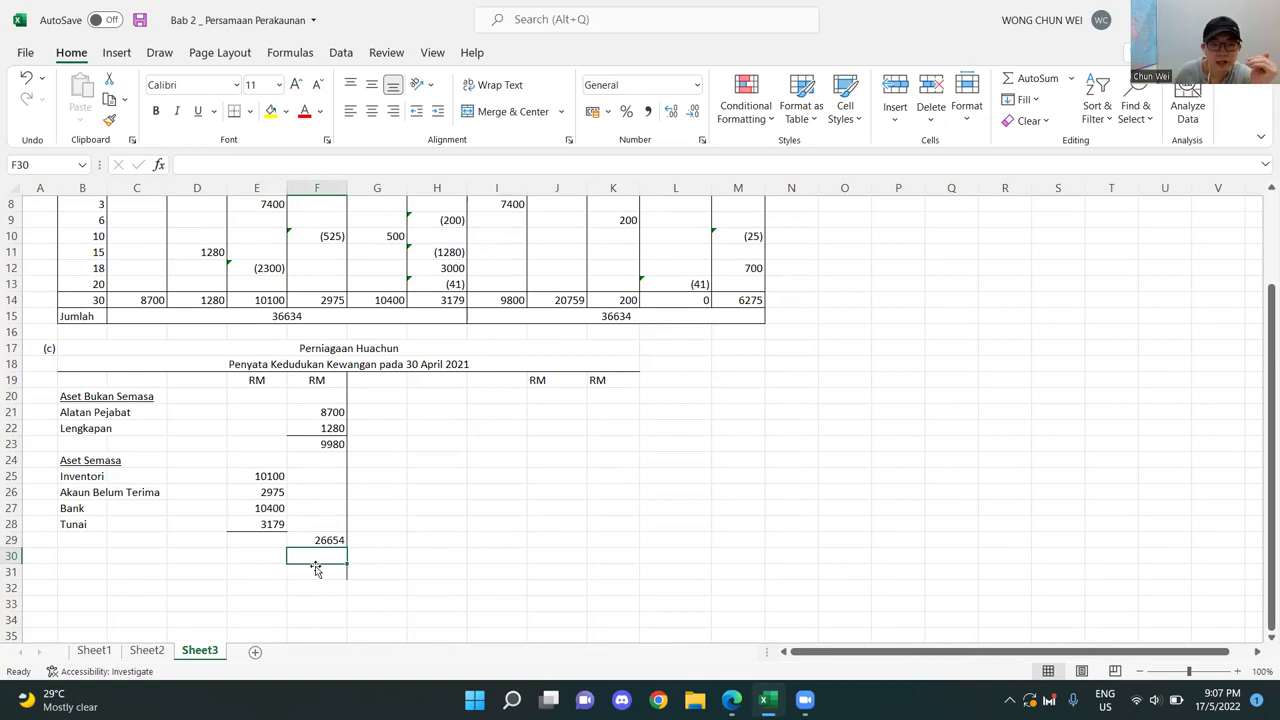
{"action": "left_click", "coordinate": [313, 569]}
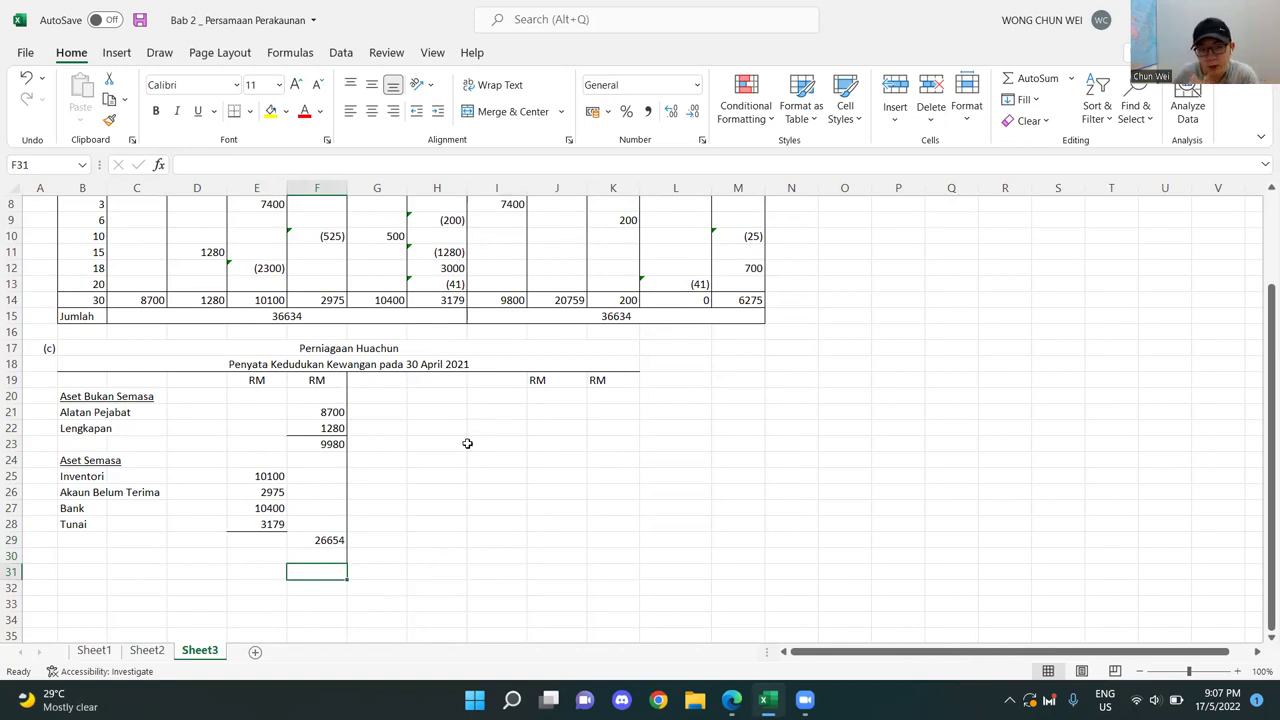
- Enter the underlined heading "Ekuiti Pemilik" in G20
{"action": "left_click", "coordinate": [362, 400]}
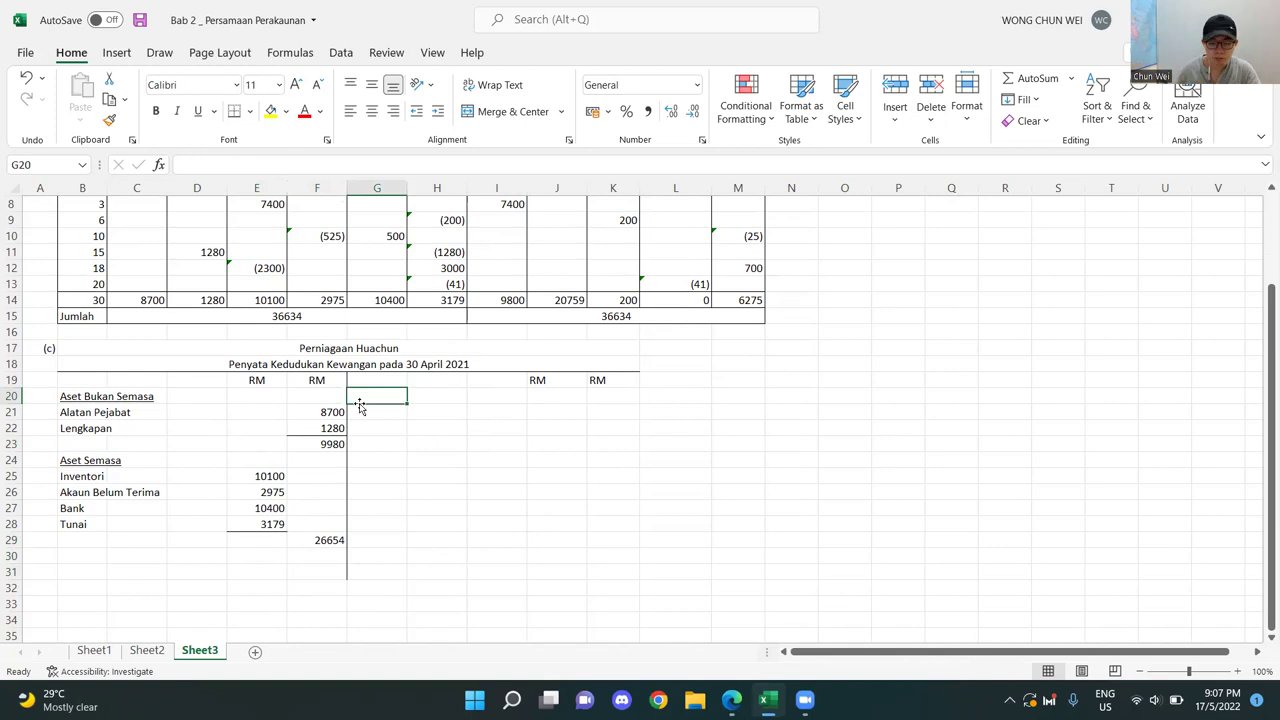
{"action": "type", "text": "Ekuiti"}
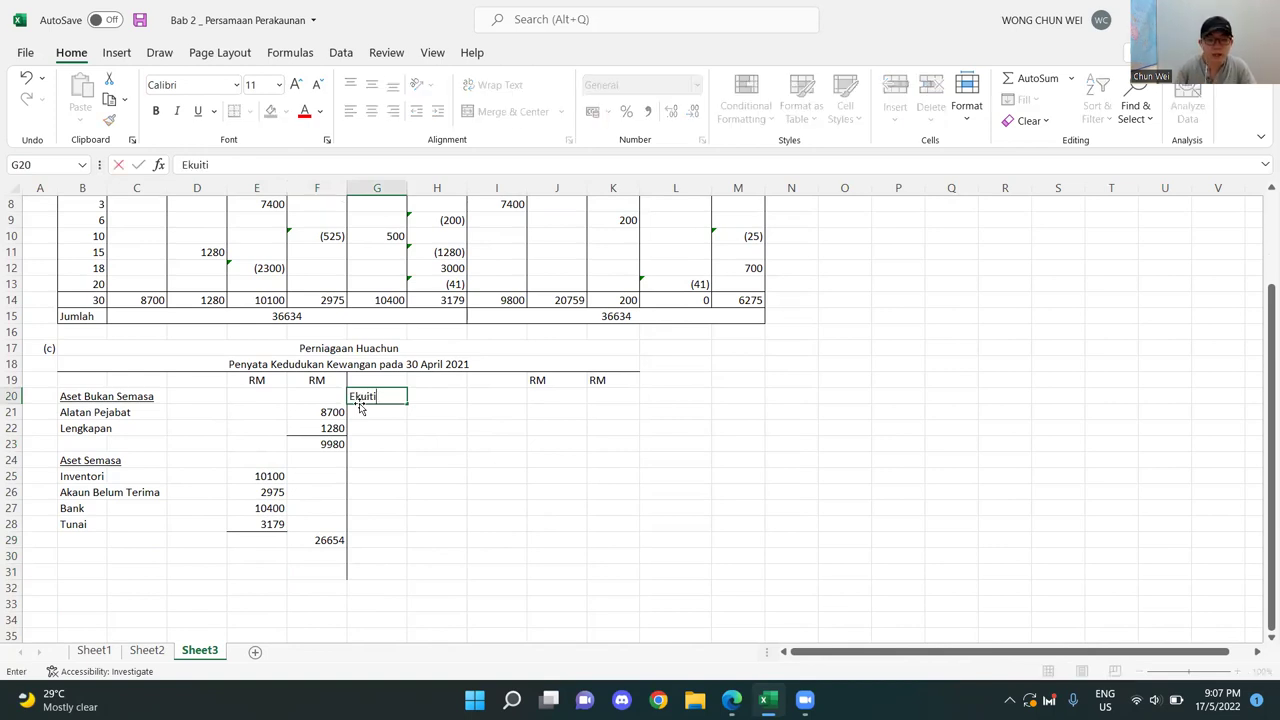
{"action": "type", "text": " Pemilik"}
{"action": "key", "text": "ctrl+Return"}
{"action": "key", "text": "ctrl+u"}
- Enter the label "Modal Awal" in G21 and its amount 20759 from the Modal column in K21
{"action": "left_click", "coordinate": [362, 408]}
{"action": "scroll", "coordinate": [488, 437], "scroll_direction": "up", "scroll_amount": 3}
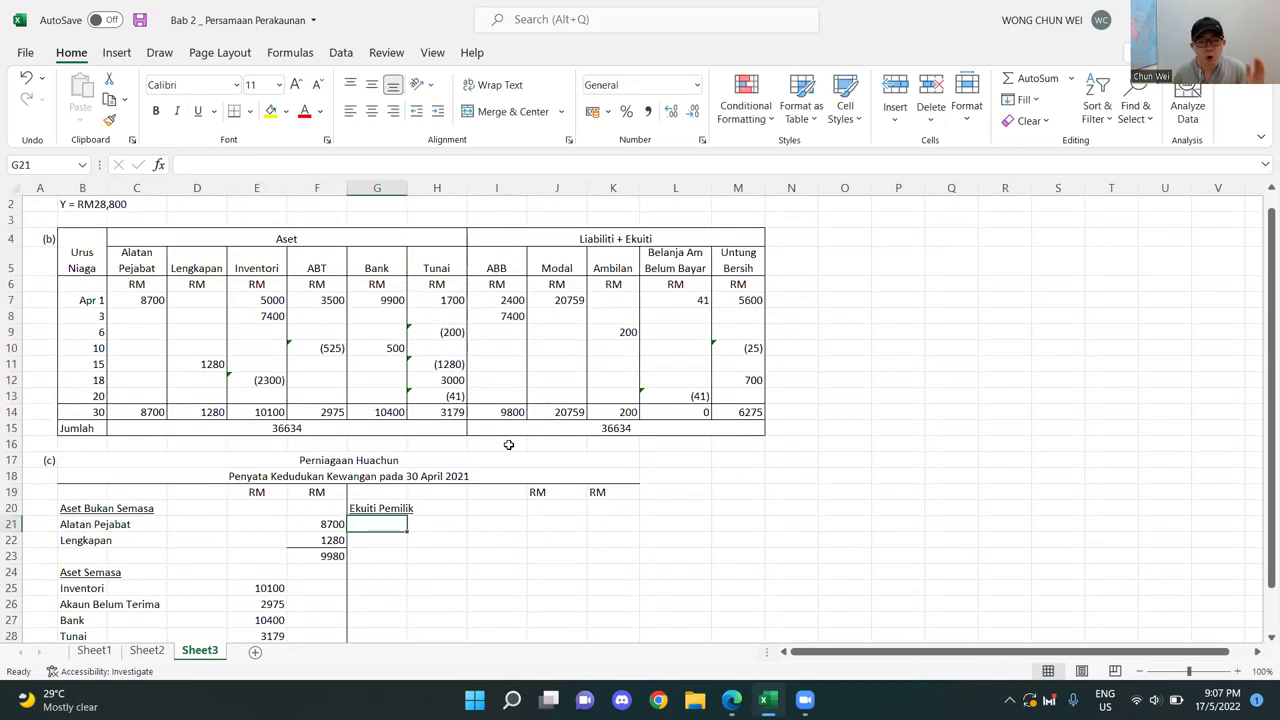
{"action": "type", "text": "Mod"}
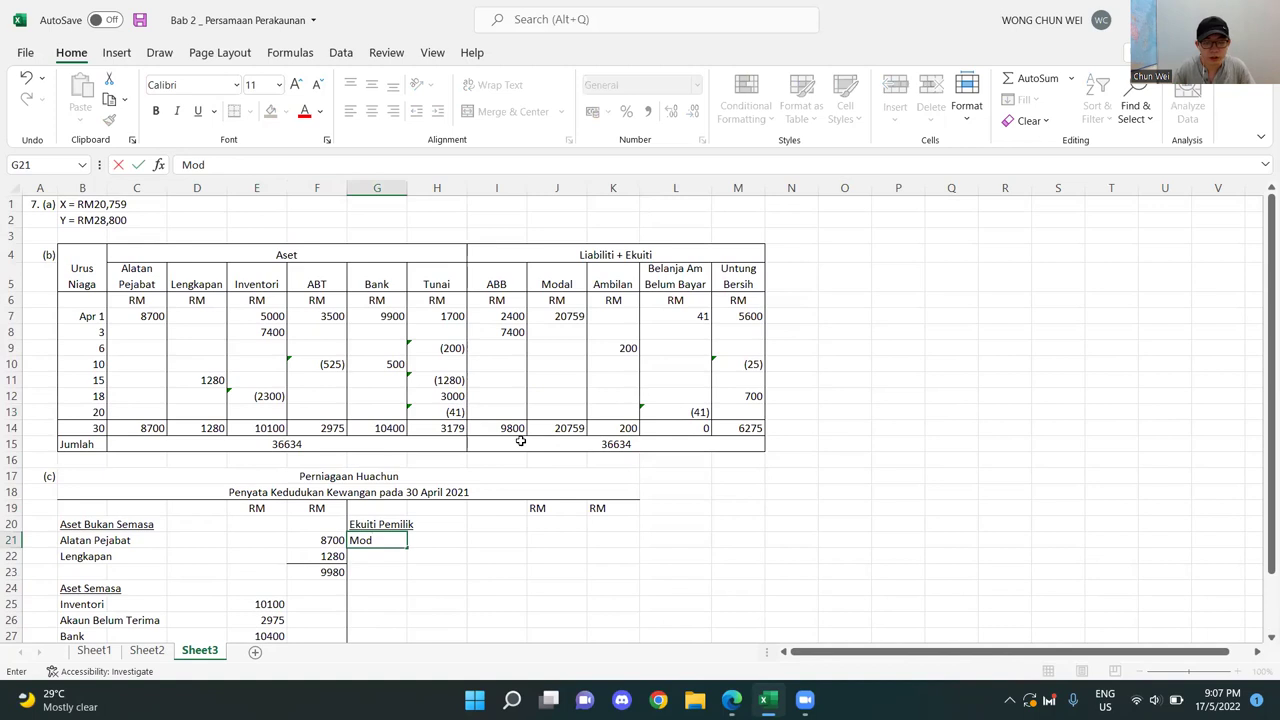
{"action": "type", "text": "al Awal"}
{"action": "key", "text": "Return"}
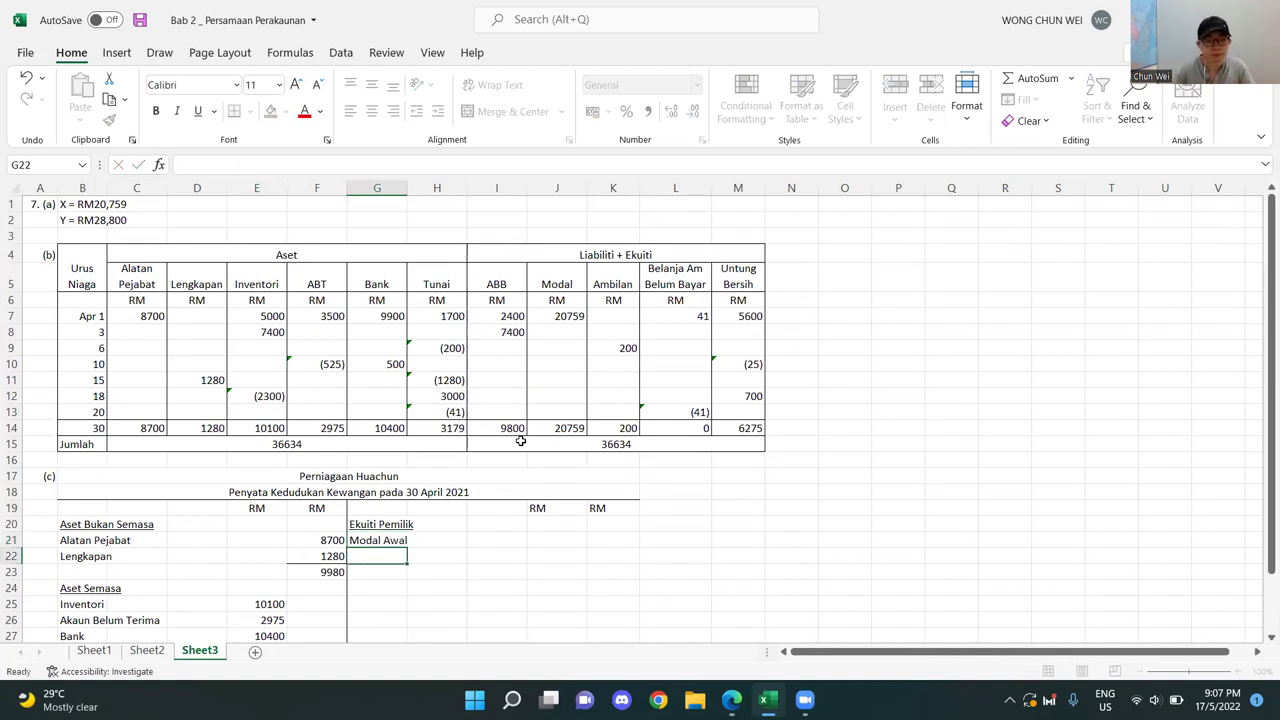
{"action": "left_click_drag", "start_coordinate": [557, 282], "coordinate": [563, 428]}
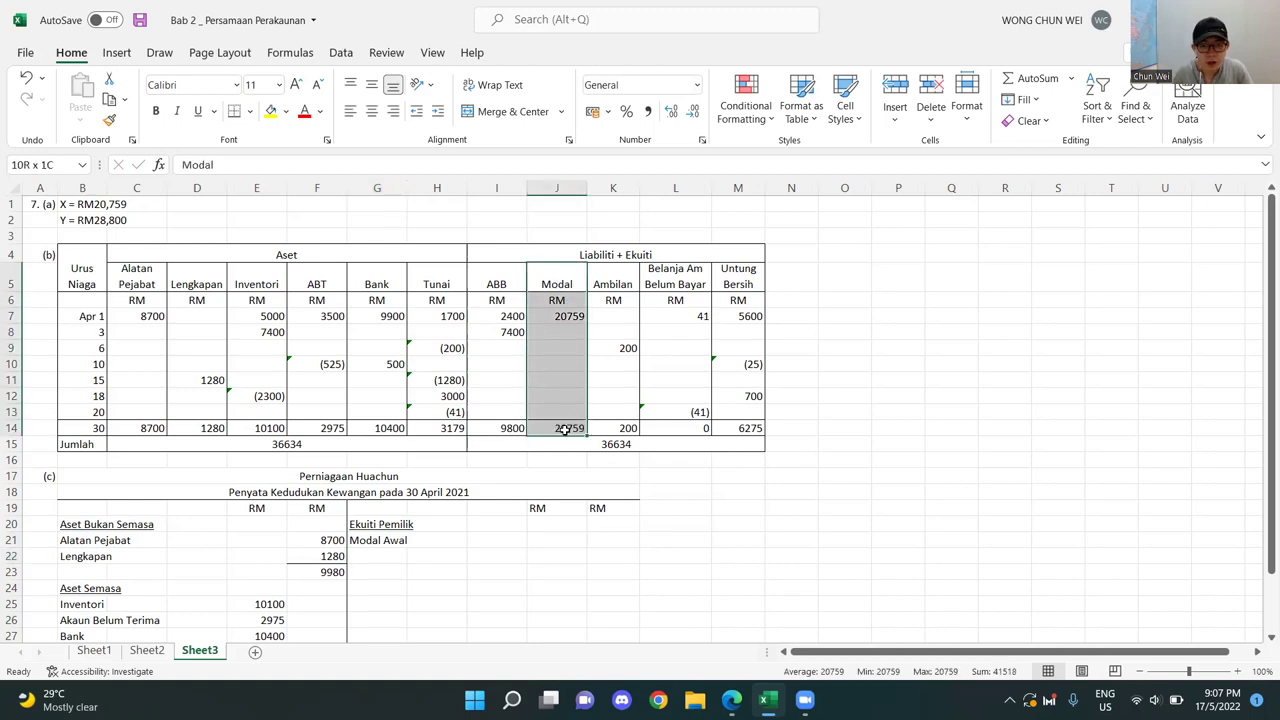
{"action": "left_click", "coordinate": [608, 538]}
{"action": "type", "text": "20759"}
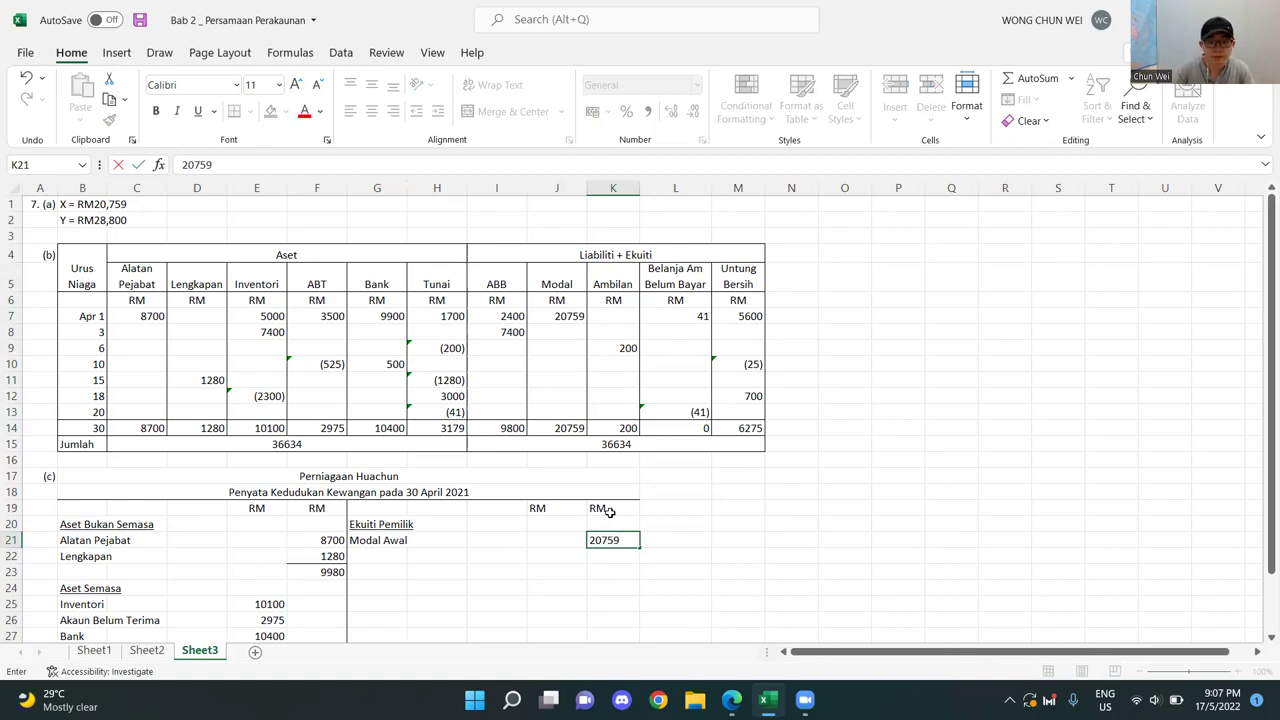
{"action": "key", "text": "Return"}
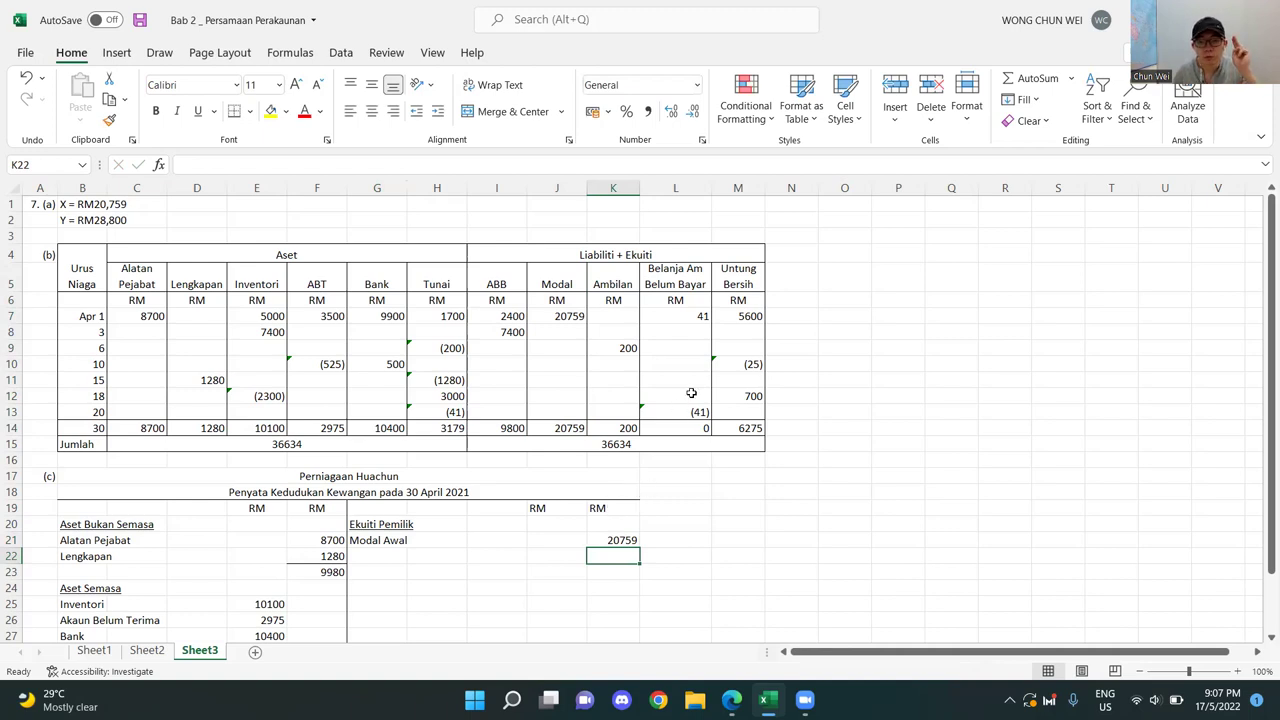
- Enter the label "(+) Untung Bersih" in G22 and its closing balance 6275 in K22
{"action": "left_click_drag", "start_coordinate": [743, 277], "coordinate": [497, 458]}
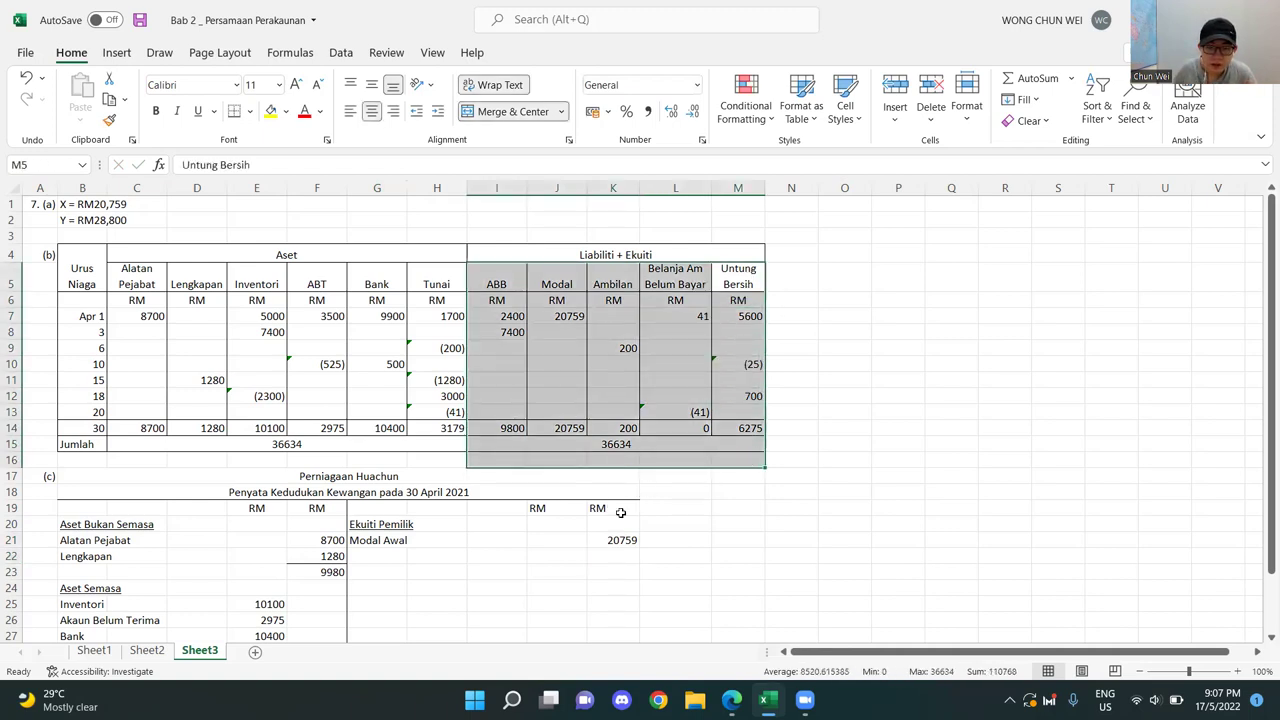
{"action": "left_click", "coordinate": [438, 558]}
{"action": "left_click", "coordinate": [380, 556]}
{"action": "type", "text": "'("}
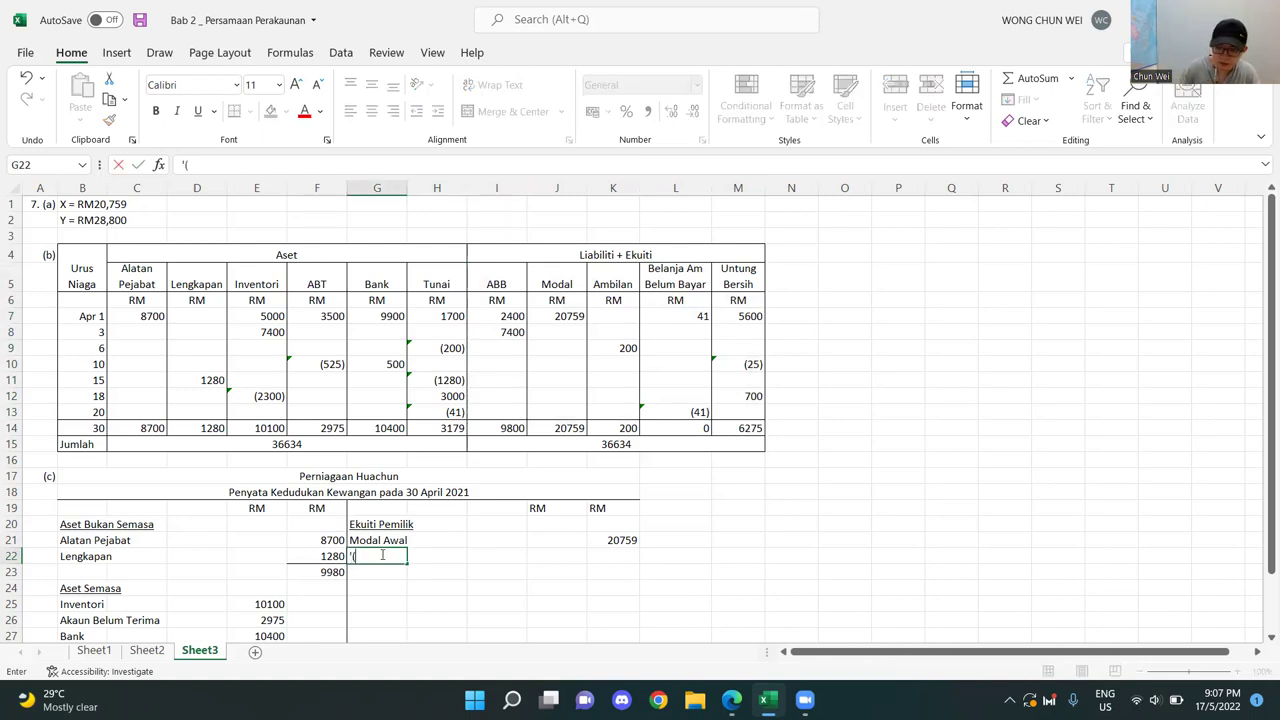
{"action": "type", "text": "+) Unt"}
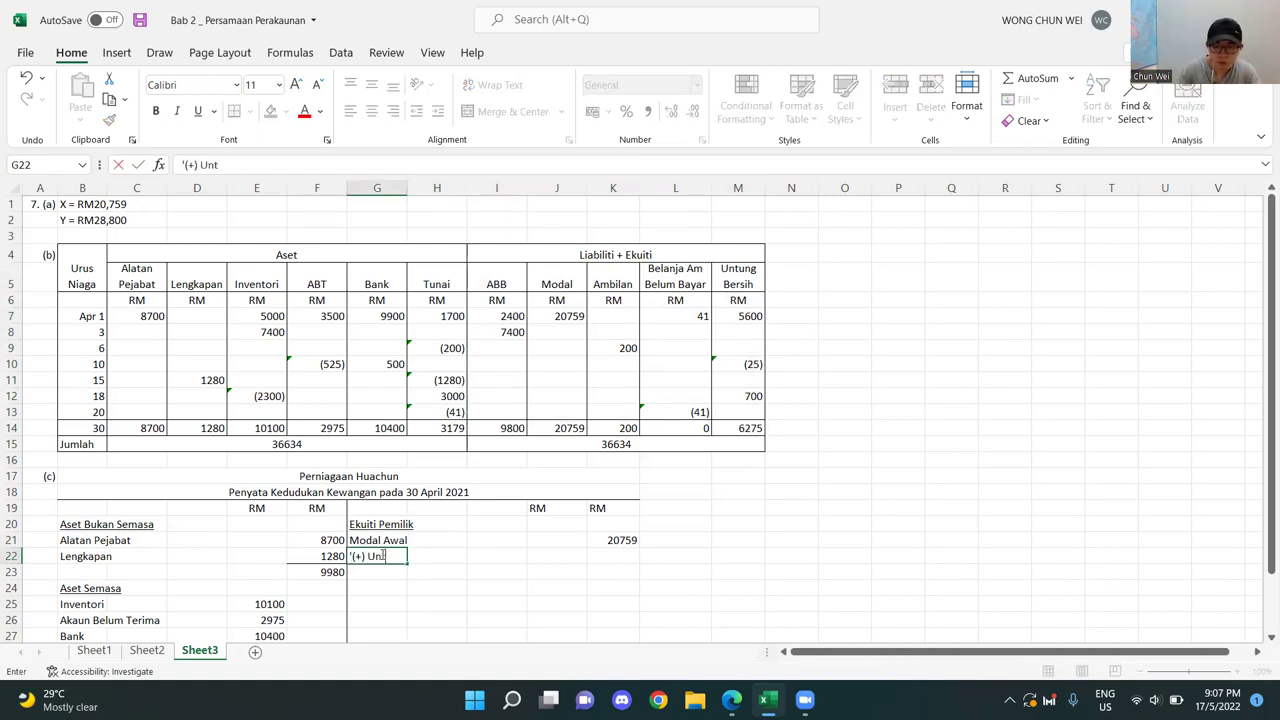
{"action": "type", "text": "ung Bersih"}
{"action": "key", "text": "Return"}
{"action": "left_click", "coordinate": [626, 554]}
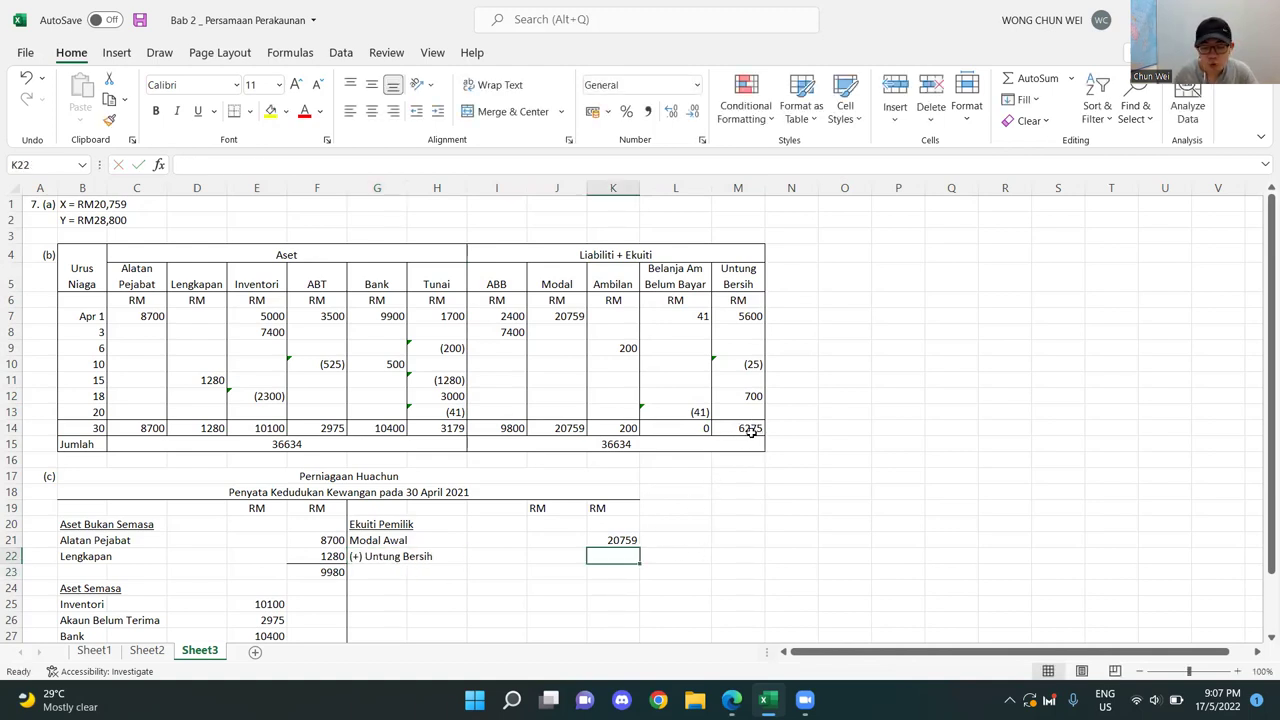
{"action": "type", "text": "6275"}
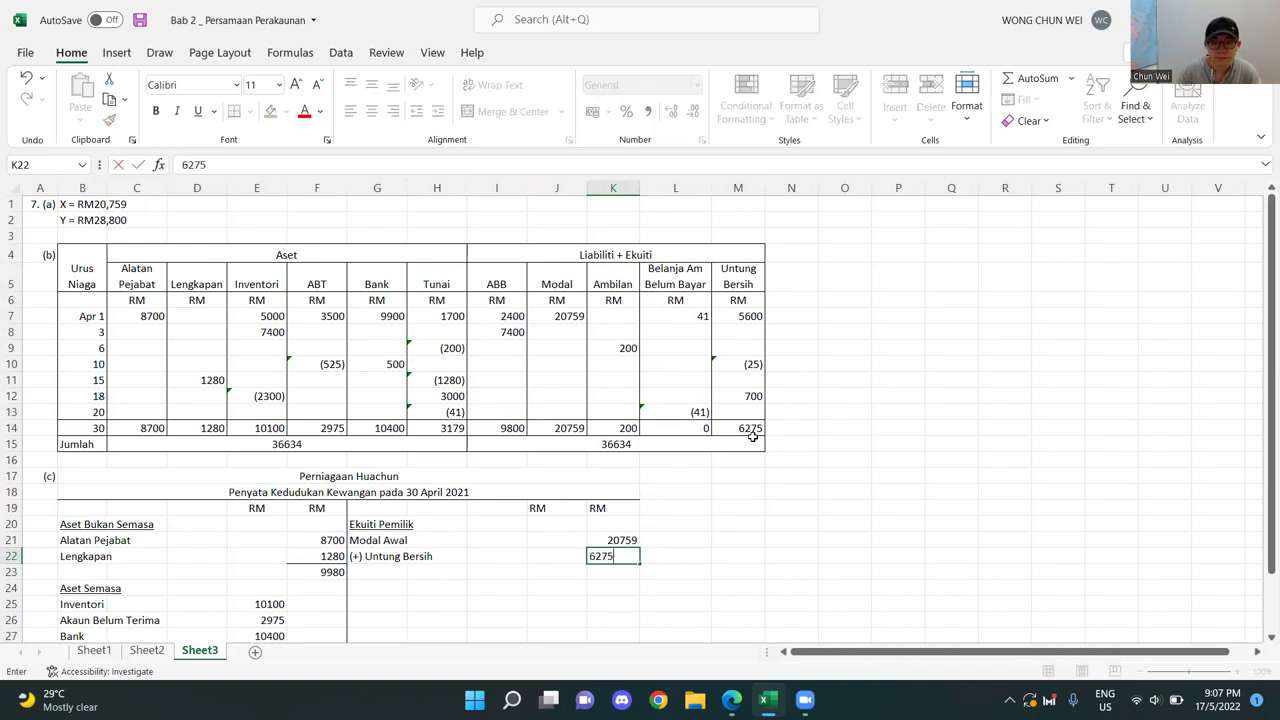
{"action": "key", "text": "Return"}
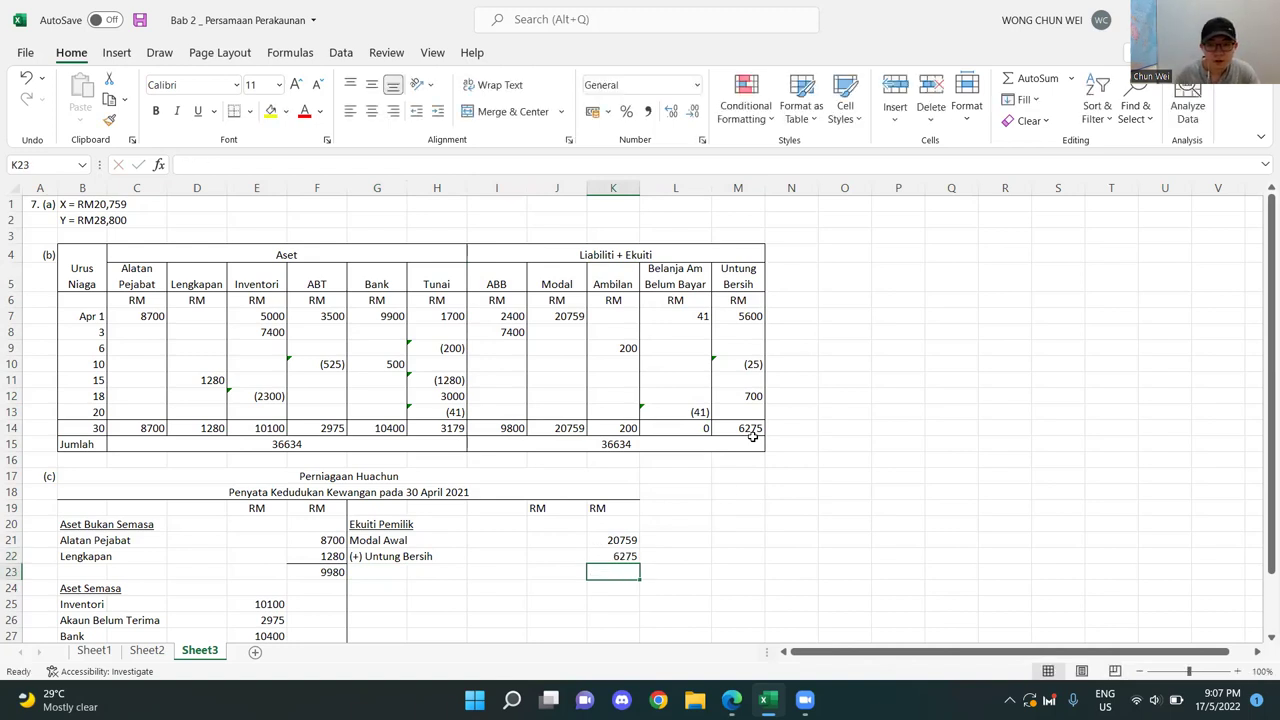
- Total K21:K22 in K23 with a sum and add a bottom border under the Untung Bersih amount in K22
{"action": "left_click_drag", "start_coordinate": [600, 541], "coordinate": [603, 568]}
{"action": "key", "text": "alt+equal"}
{"action": "left_click", "coordinate": [738, 569]}
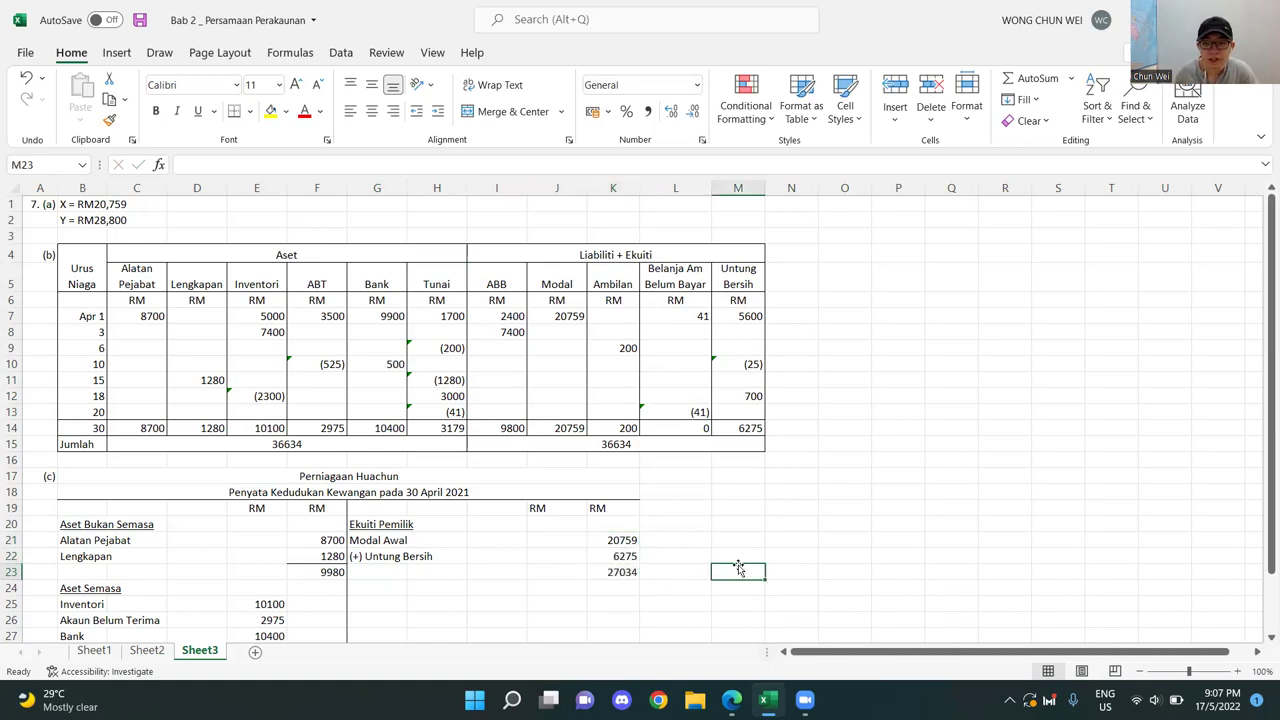
{"action": "left_click", "coordinate": [622, 556]}
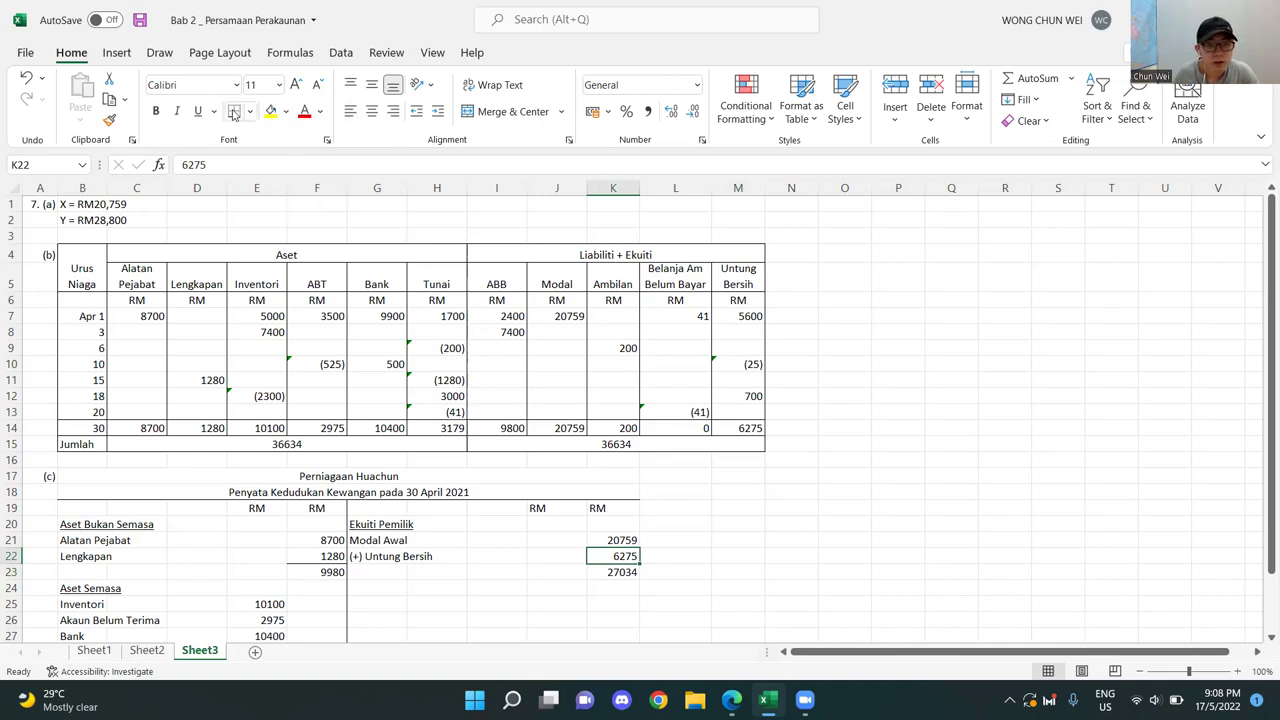
{"action": "left_click", "coordinate": [765, 560]}
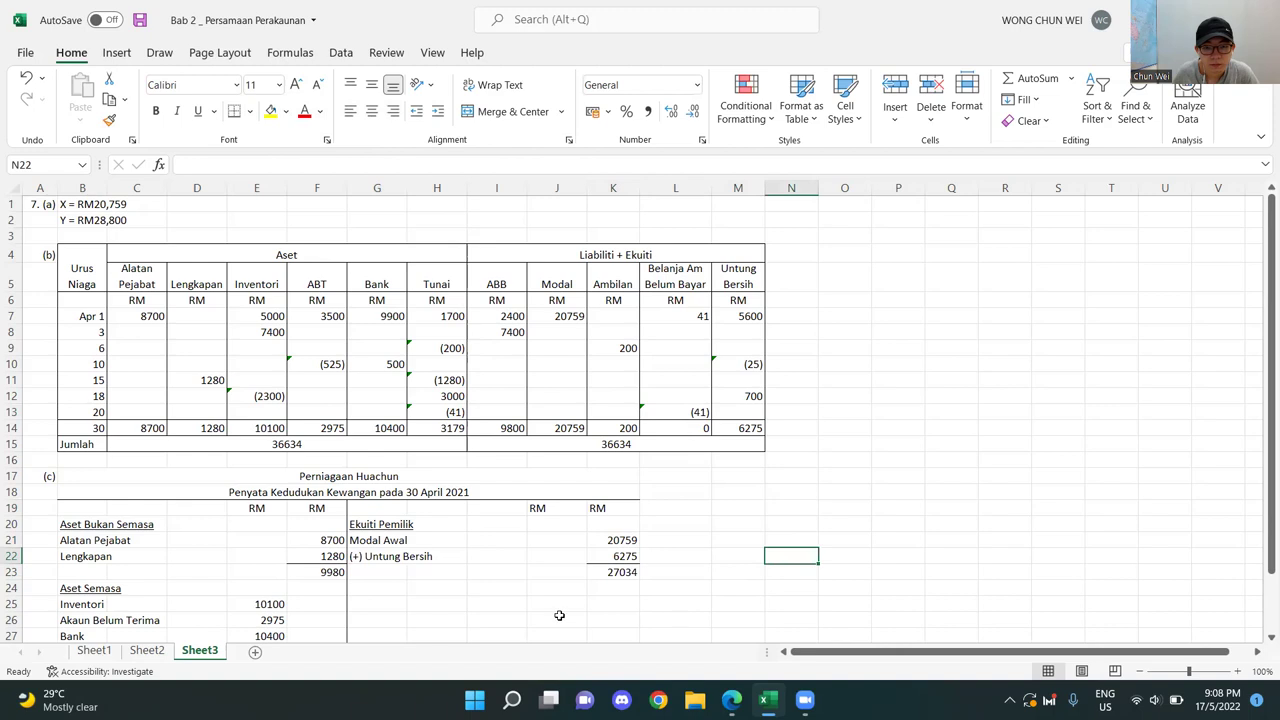
- Enter the label "(-) Ambilan" in G24 below the Untung Bersih line
{"action": "left_click", "coordinate": [378, 584]}
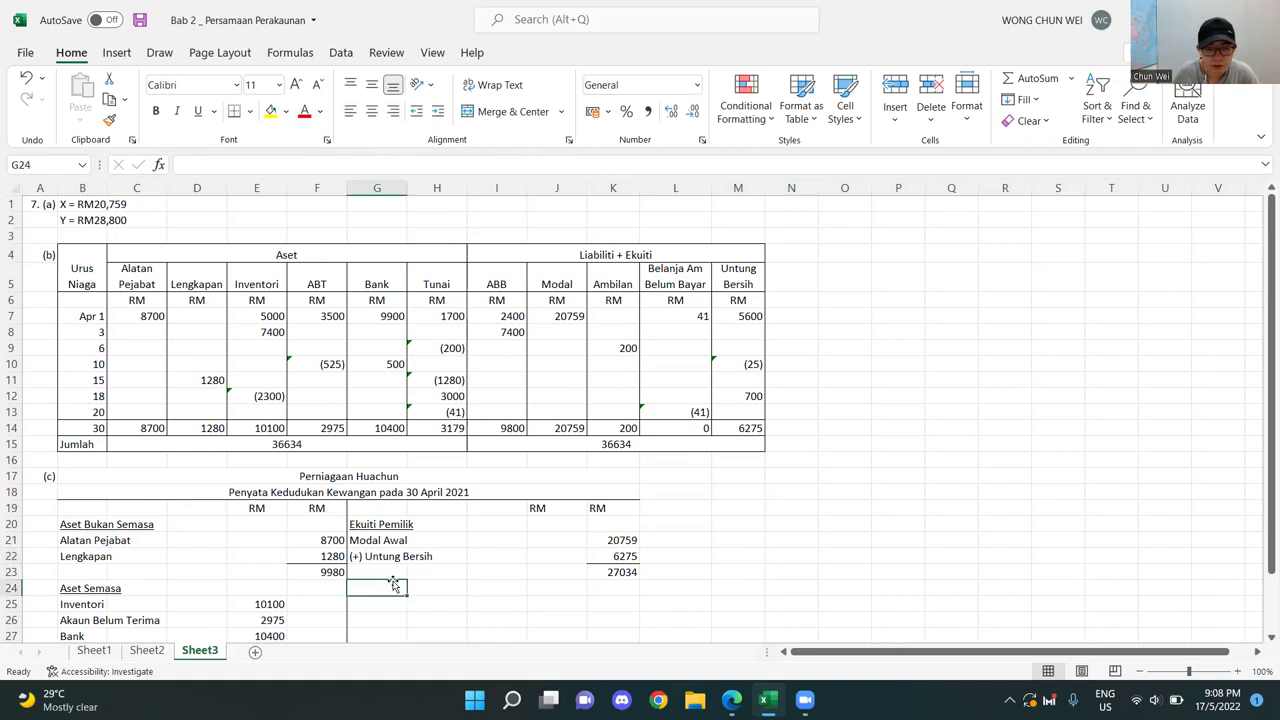
{"action": "type", "text": "'"}
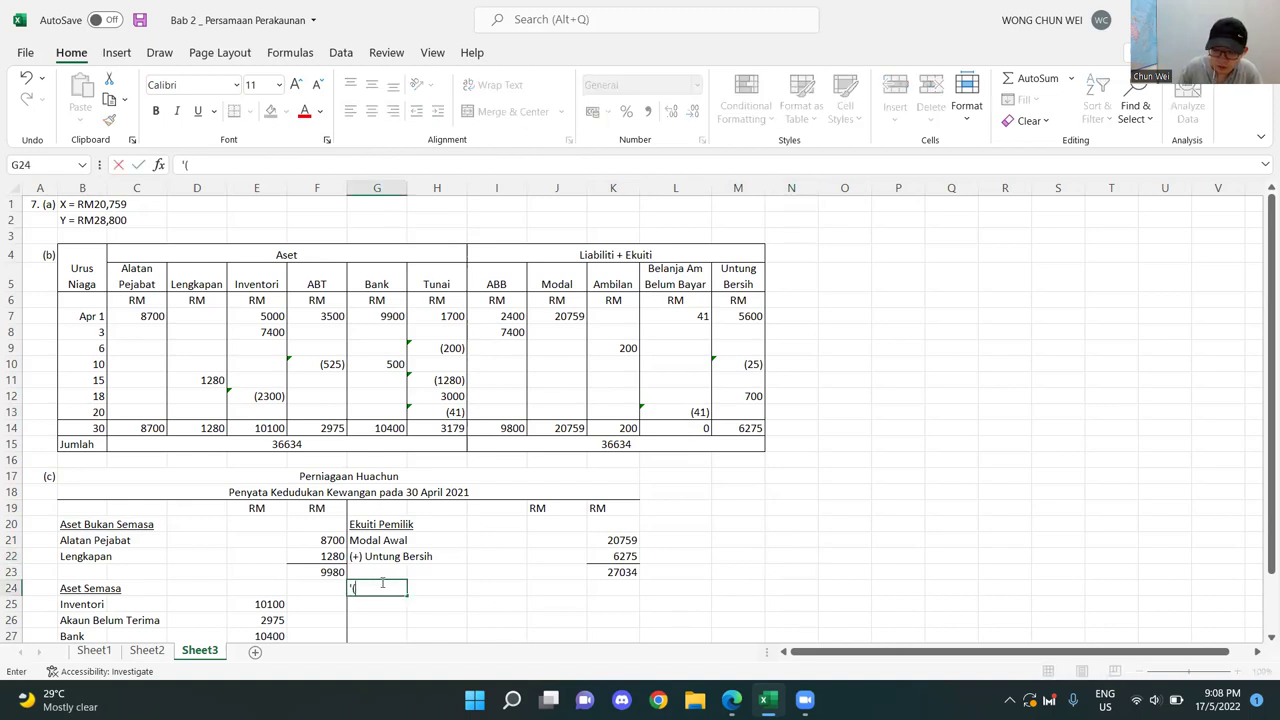
{"action": "type", "text": "(-) Ambilan"}
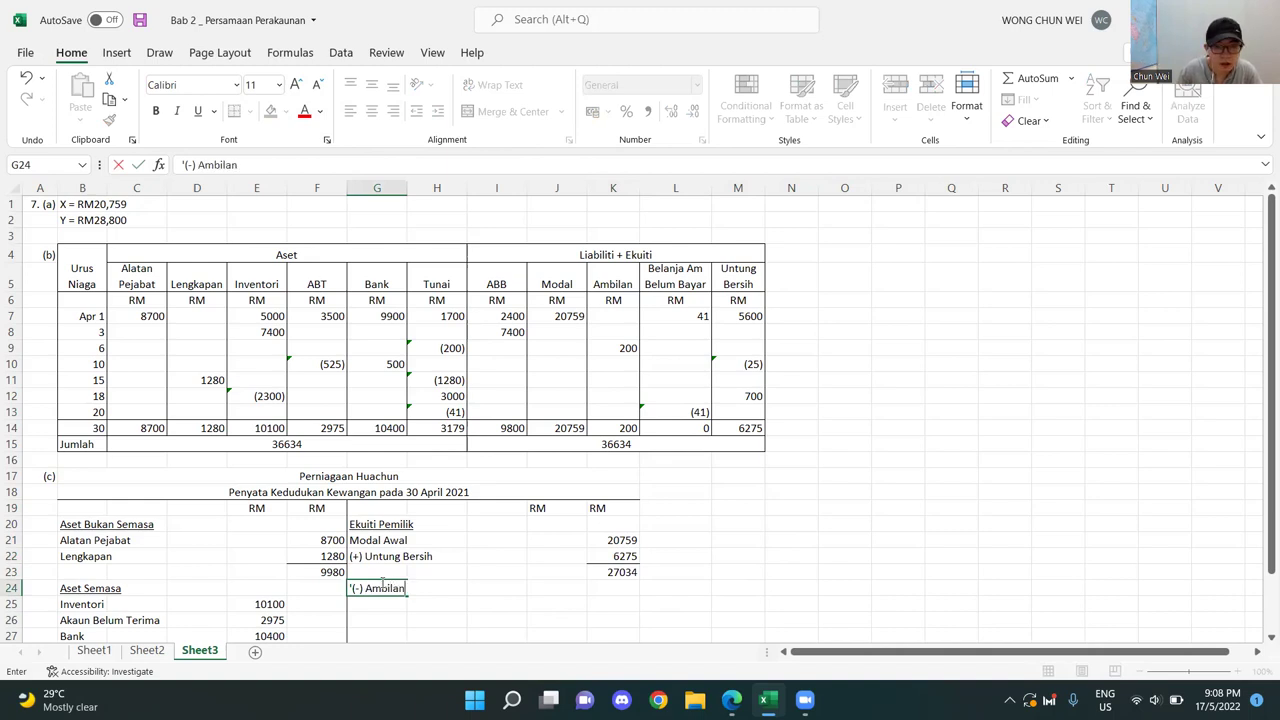
{"action": "key", "text": "Return"}
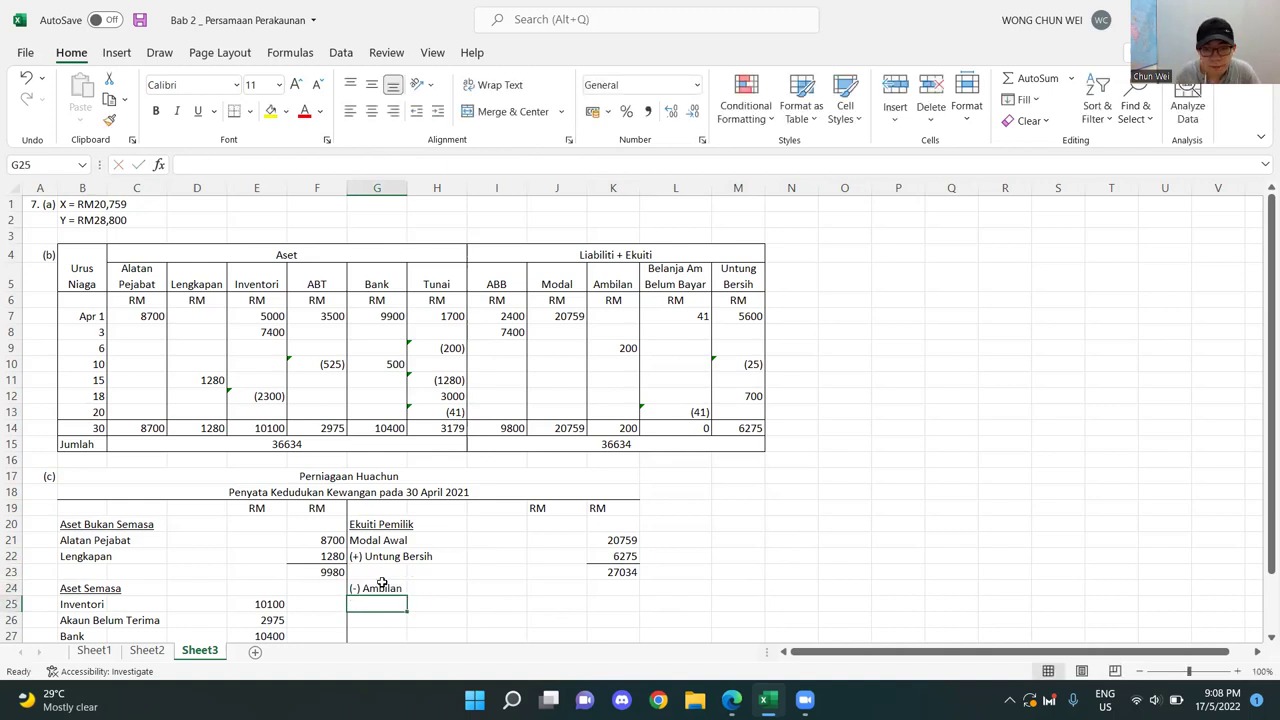
{"action": "double_click", "coordinate": [361, 589]}
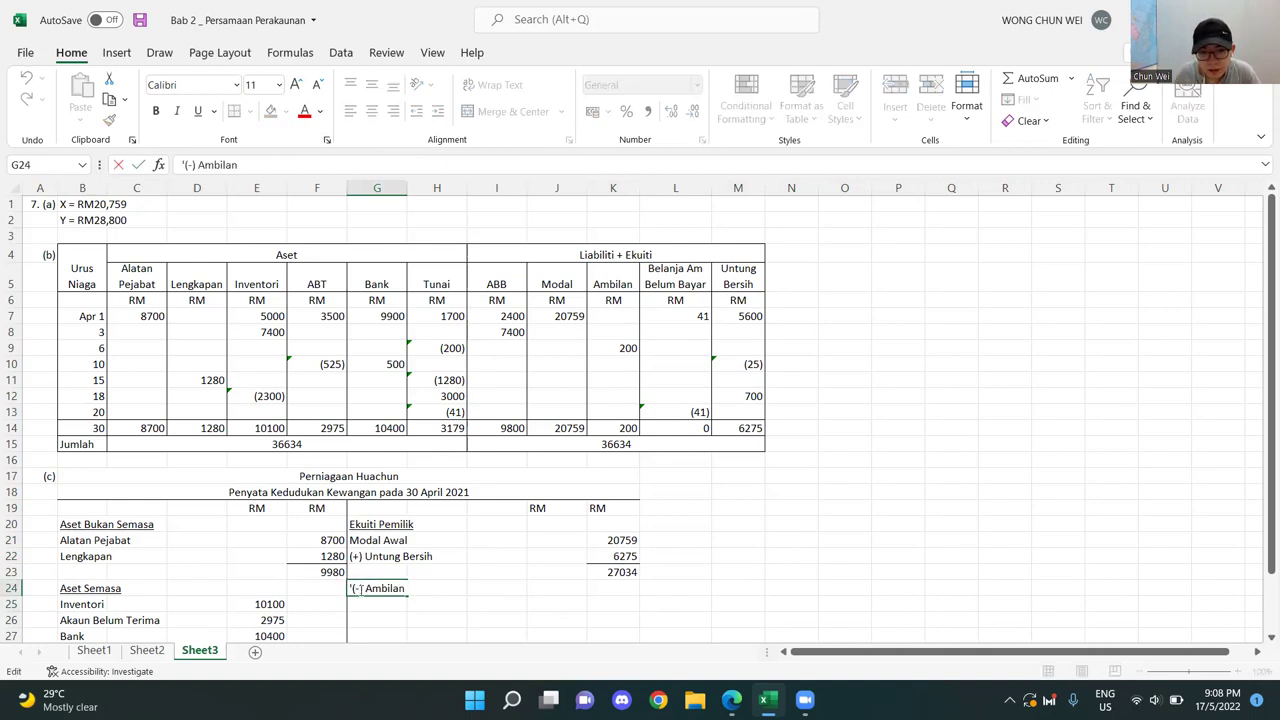
- Enter the Ambilan amount as the text (200) in K24 and align it right
{"action": "left_click", "coordinate": [622, 428]}
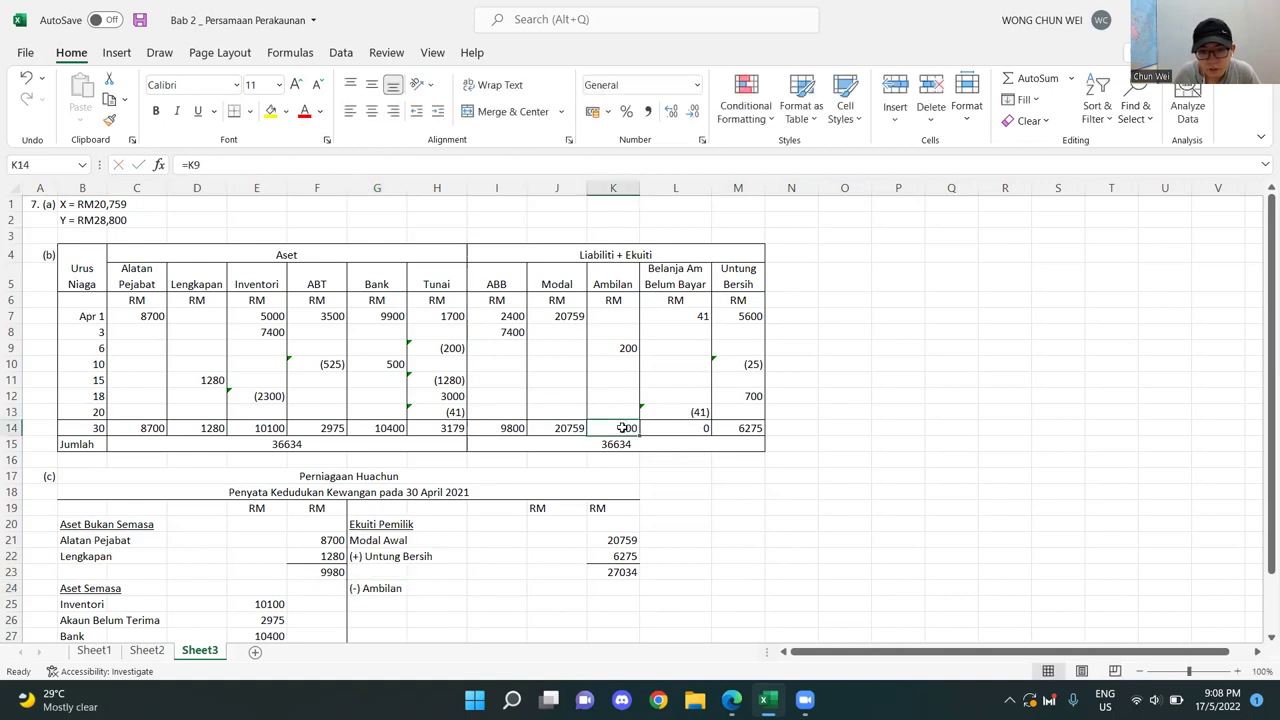
{"action": "left_click", "coordinate": [606, 585]}
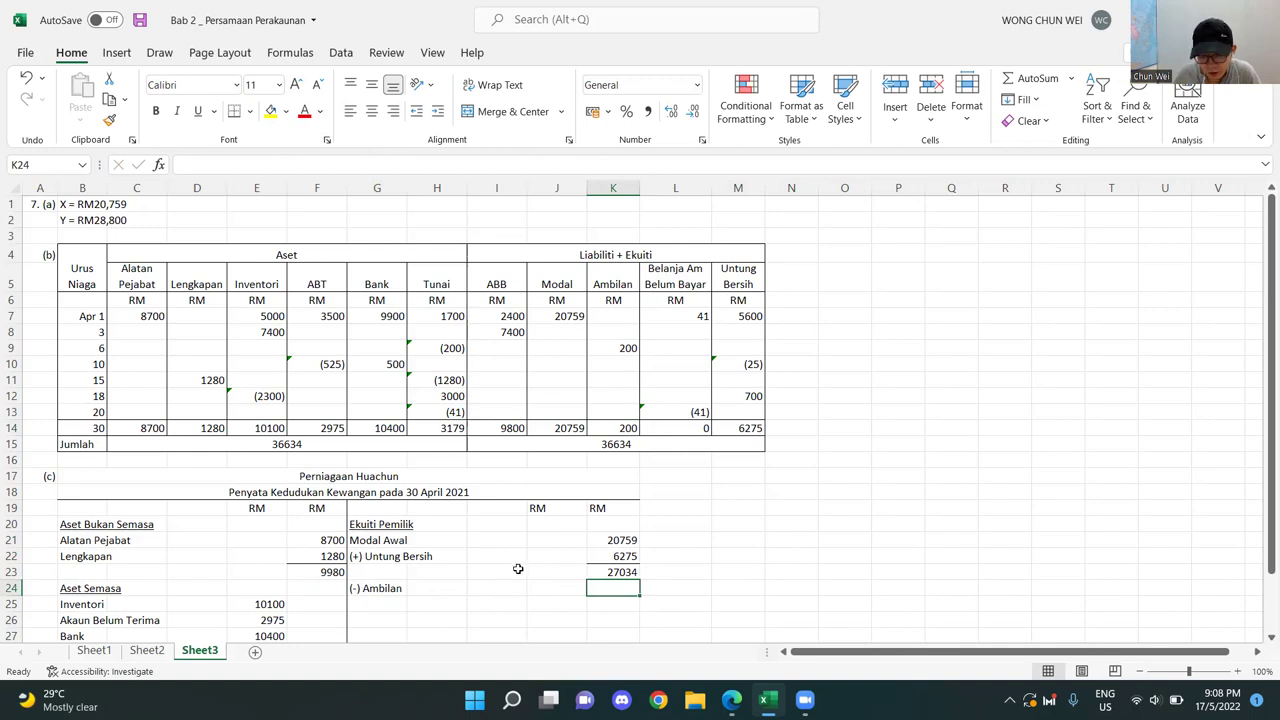
{"action": "type", "text": "'("}
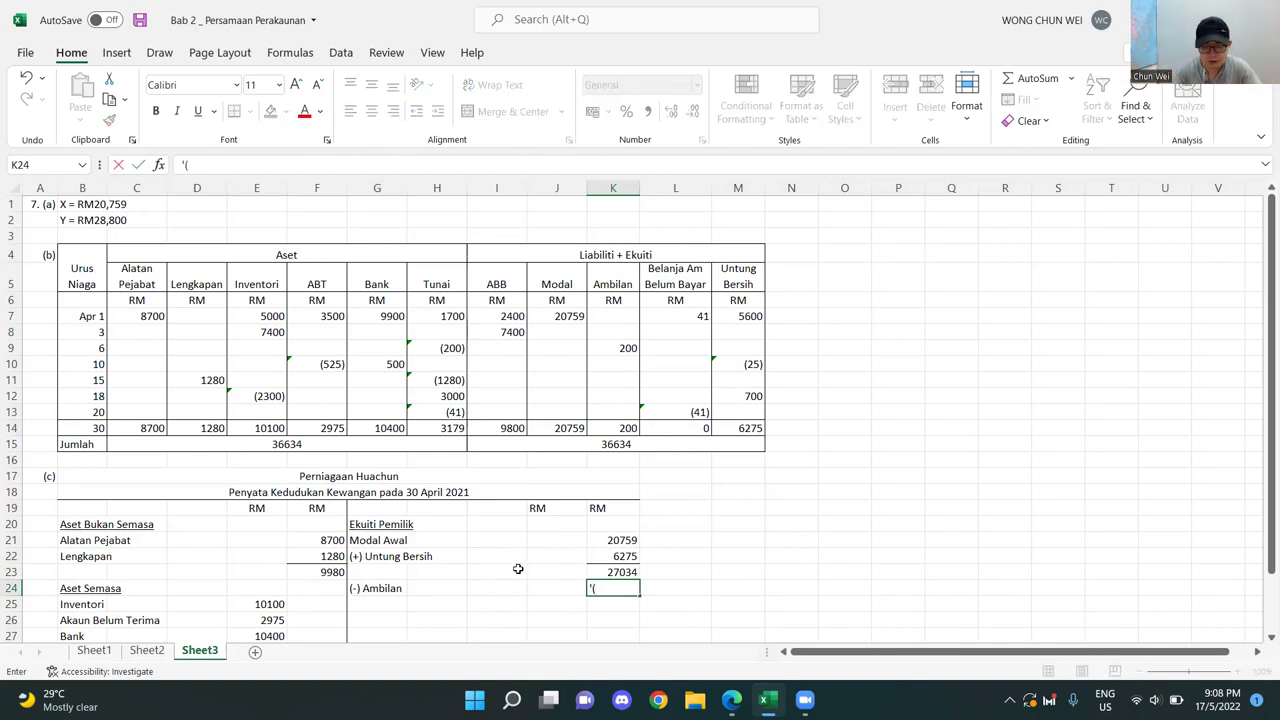
{"action": "type", "text": "200"}
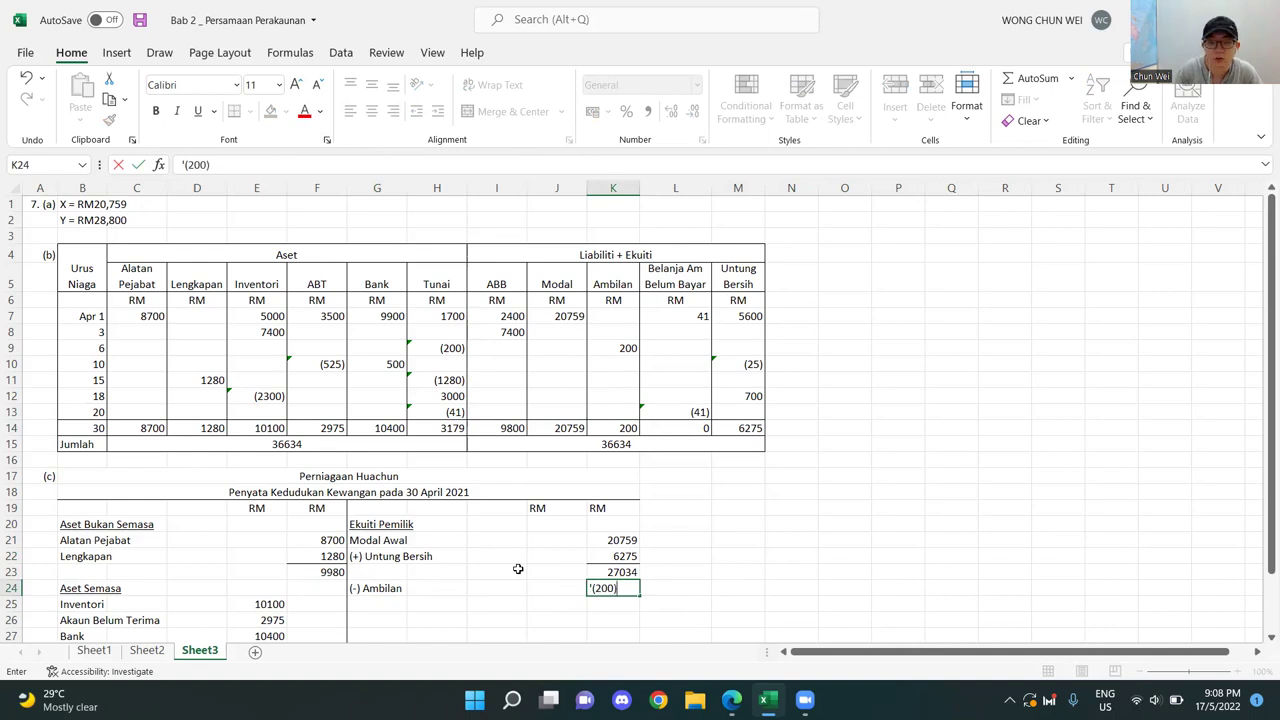
{"action": "key", "text": "Return"}
{"action": "left_click", "coordinate": [619, 587]}
{"action": "left_click", "coordinate": [393, 111]}
{"action": "key", "text": "Right"}
{"action": "key", "text": "Right"}
- Calculate the closing capital in K25 with =K23+K24 and add a bottom border under K24
{"action": "scroll", "coordinate": [700, 587], "scroll_direction": "down", "scroll_amount": 1}
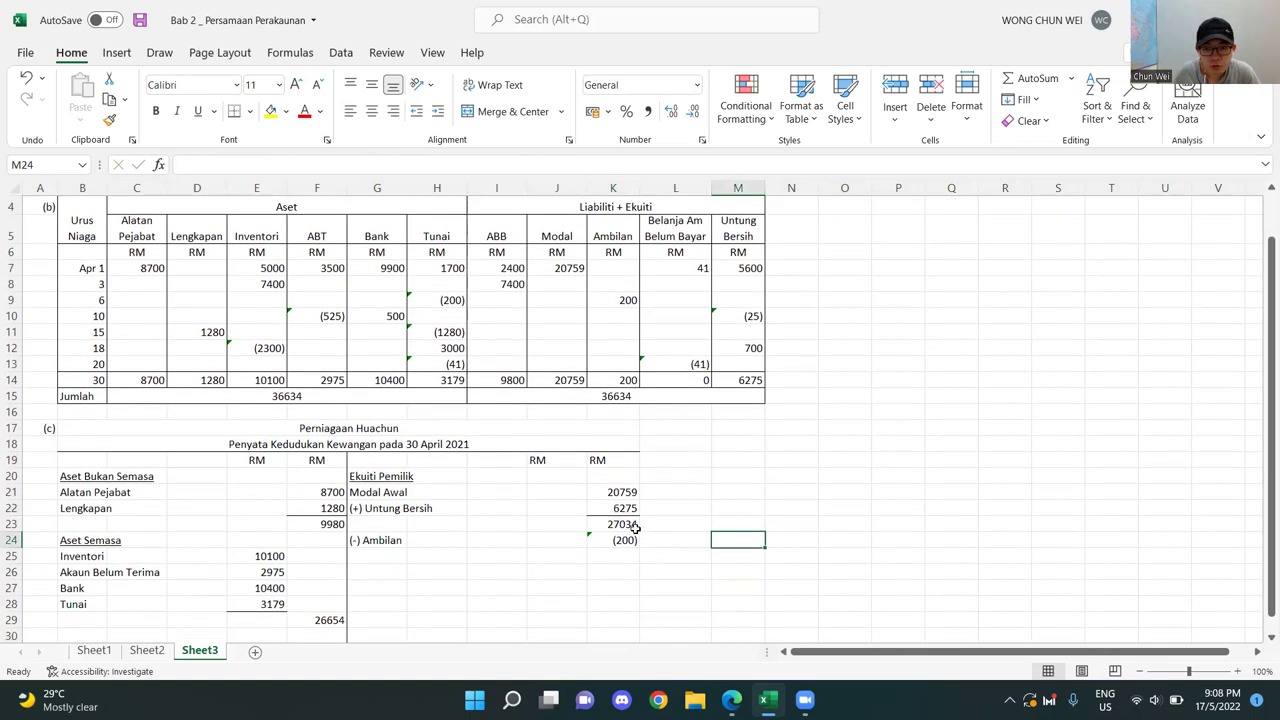
{"action": "left_click", "coordinate": [634, 527]}
{"action": "left_click", "coordinate": [624, 557]}
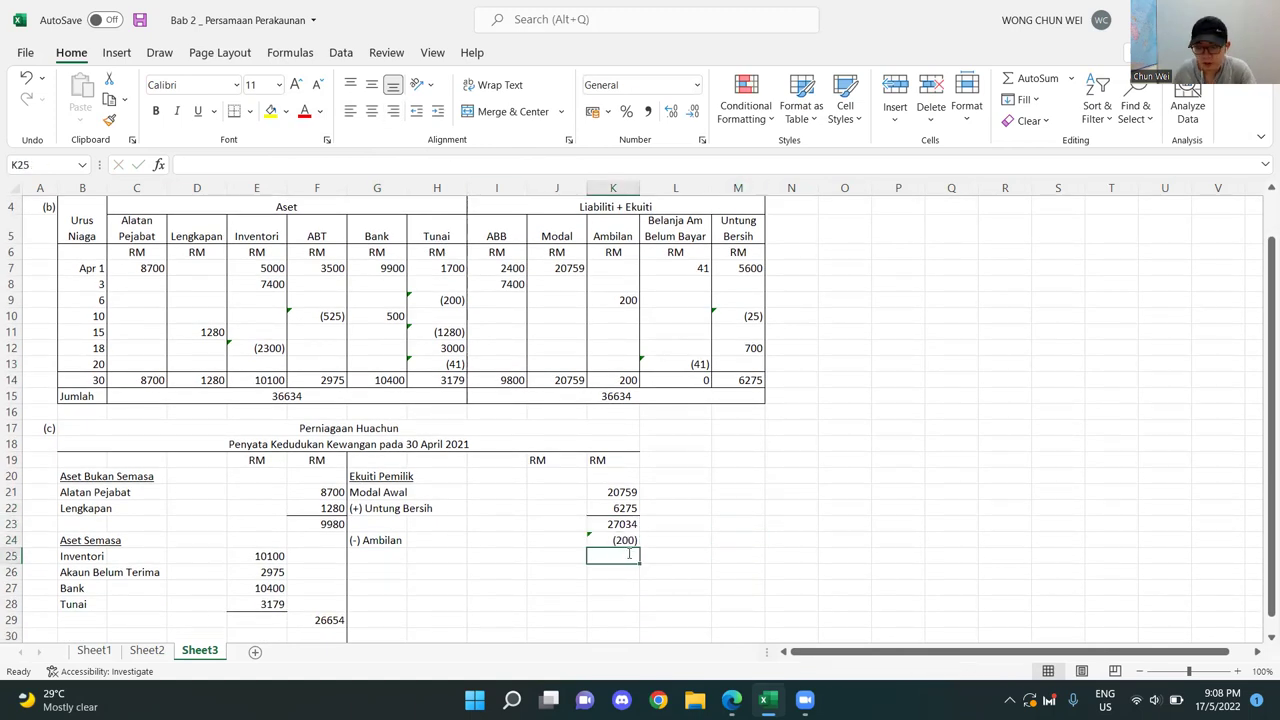
{"action": "type", "text": "="}
{"action": "left_click", "coordinate": [634, 524]}
{"action": "type", "text": "+"}
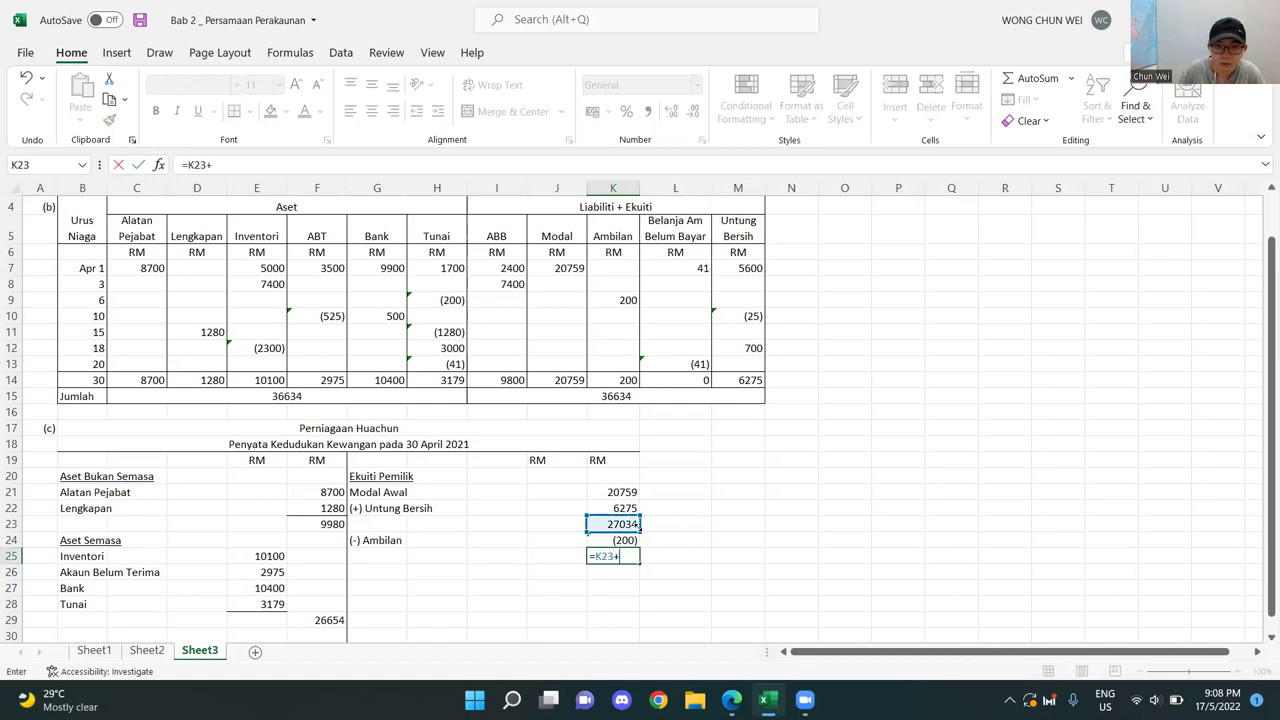
{"action": "left_click", "coordinate": [637, 540]}
{"action": "key", "text": "Return"}
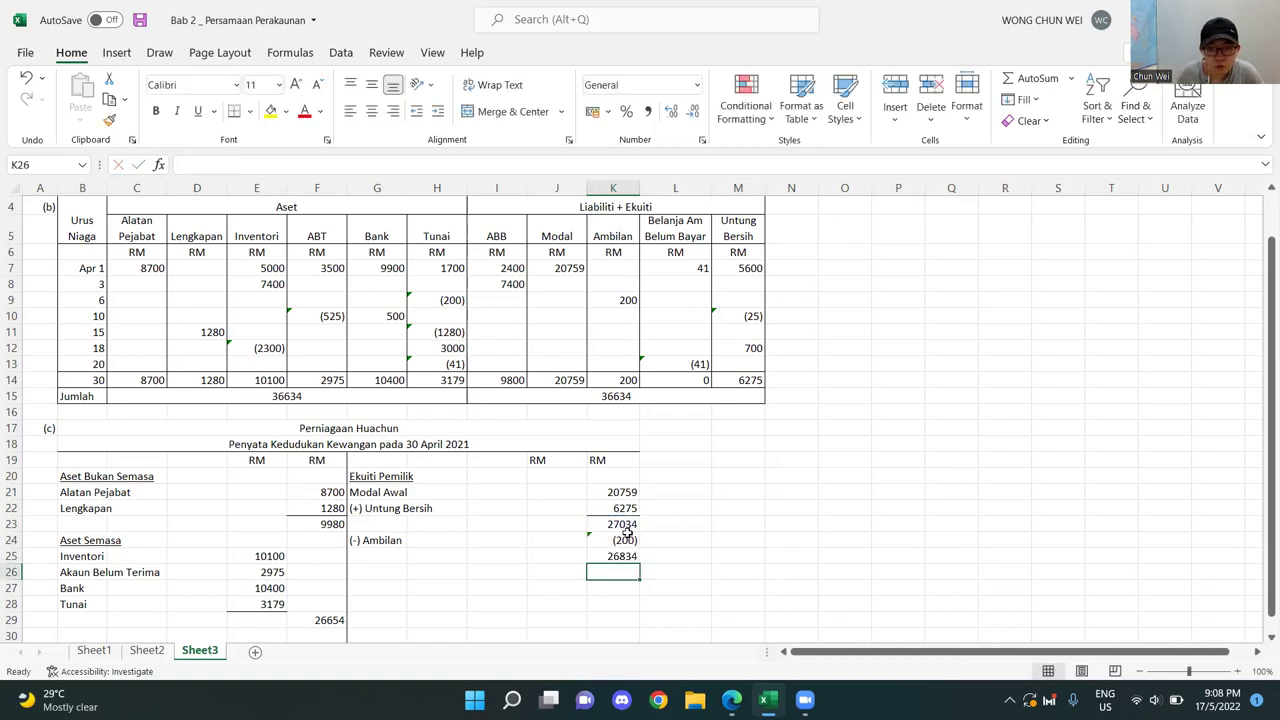
{"action": "left_click", "coordinate": [627, 539]}
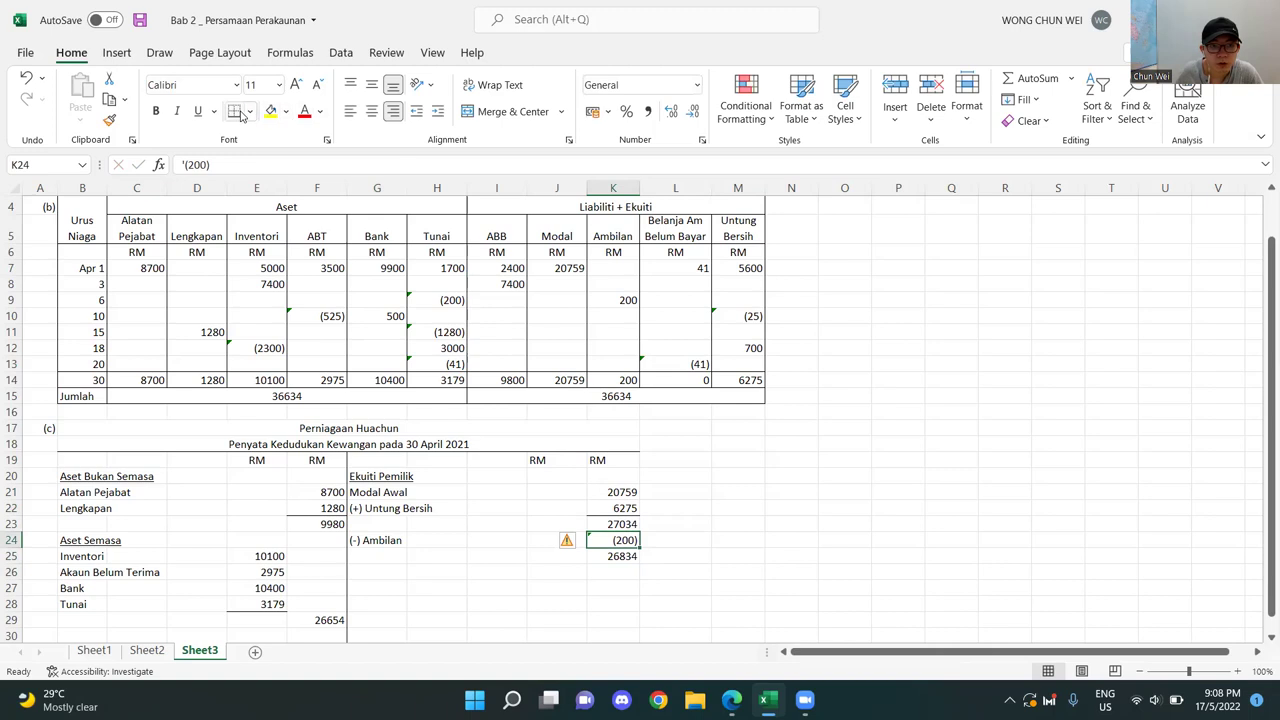
{"action": "left_click", "coordinate": [486, 568]}
- Enter the label "Modal Akhir" in G25 for the closing capital row
{"action": "left_click", "coordinate": [377, 554]}
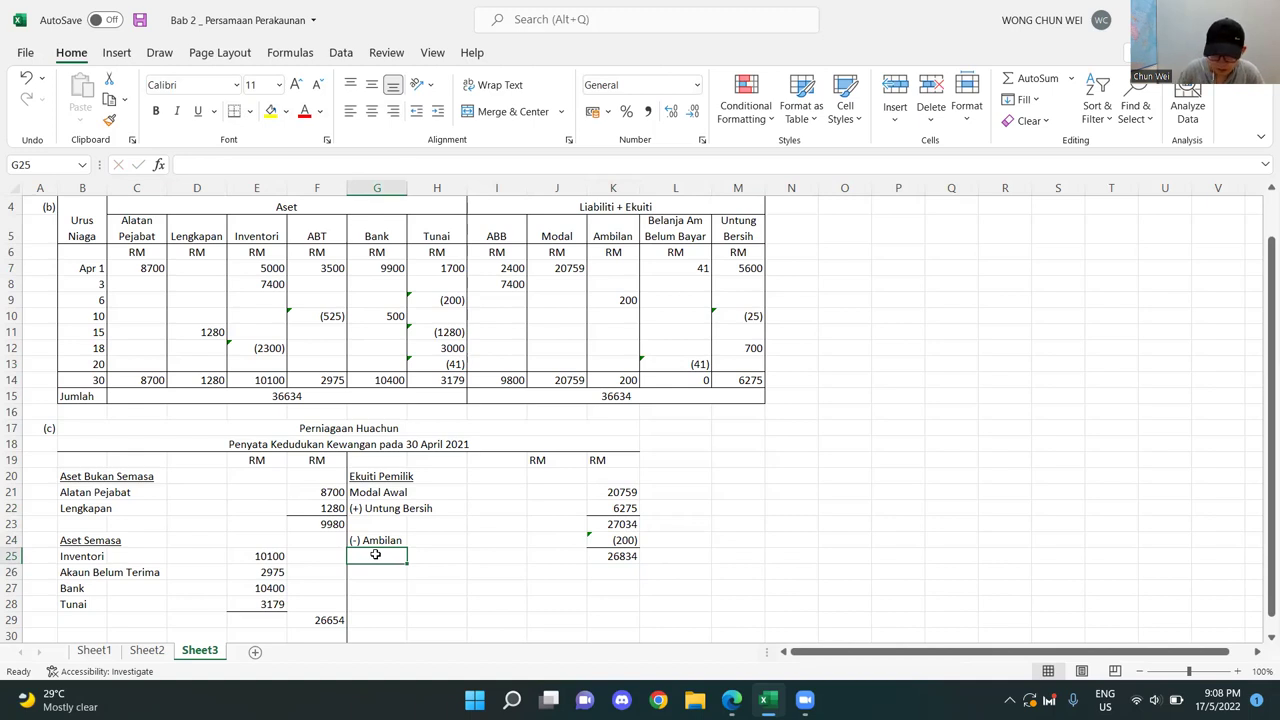
{"action": "type", "text": "Modal Ak"}
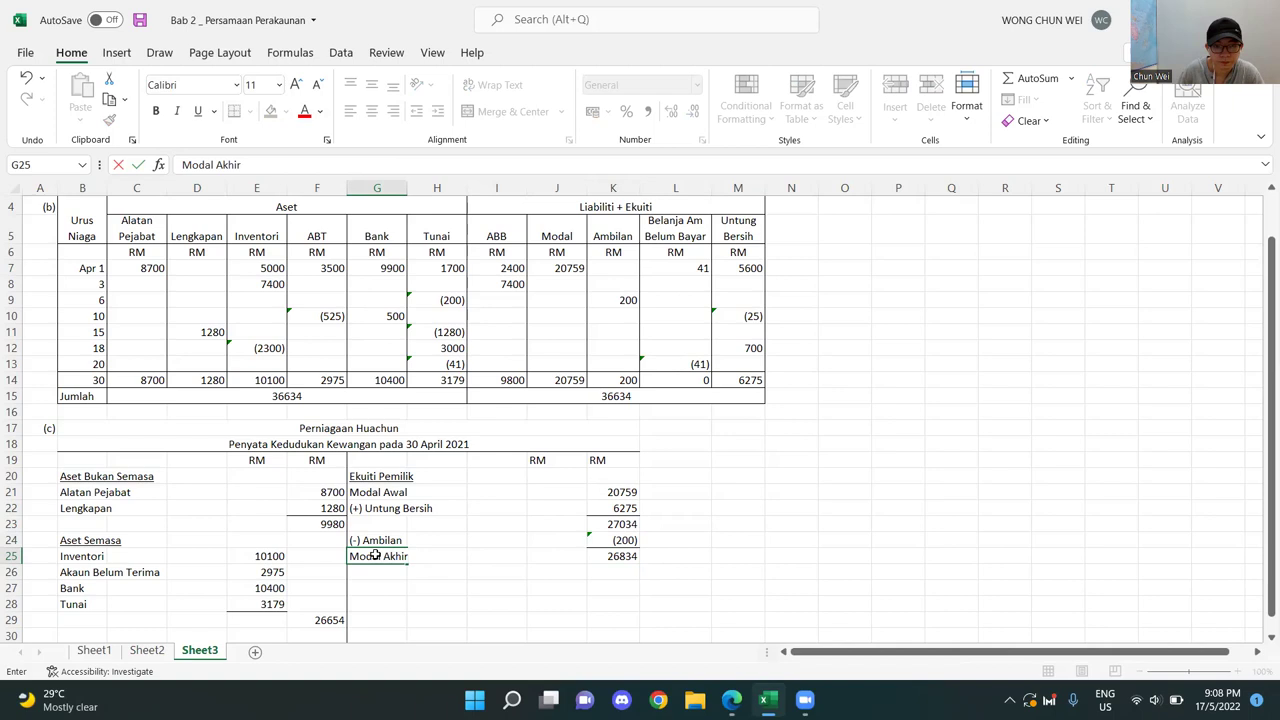
{"action": "type", "text": "hir"}
{"action": "key", "text": "Return"}
{"action": "left_click", "coordinate": [926, 540]}
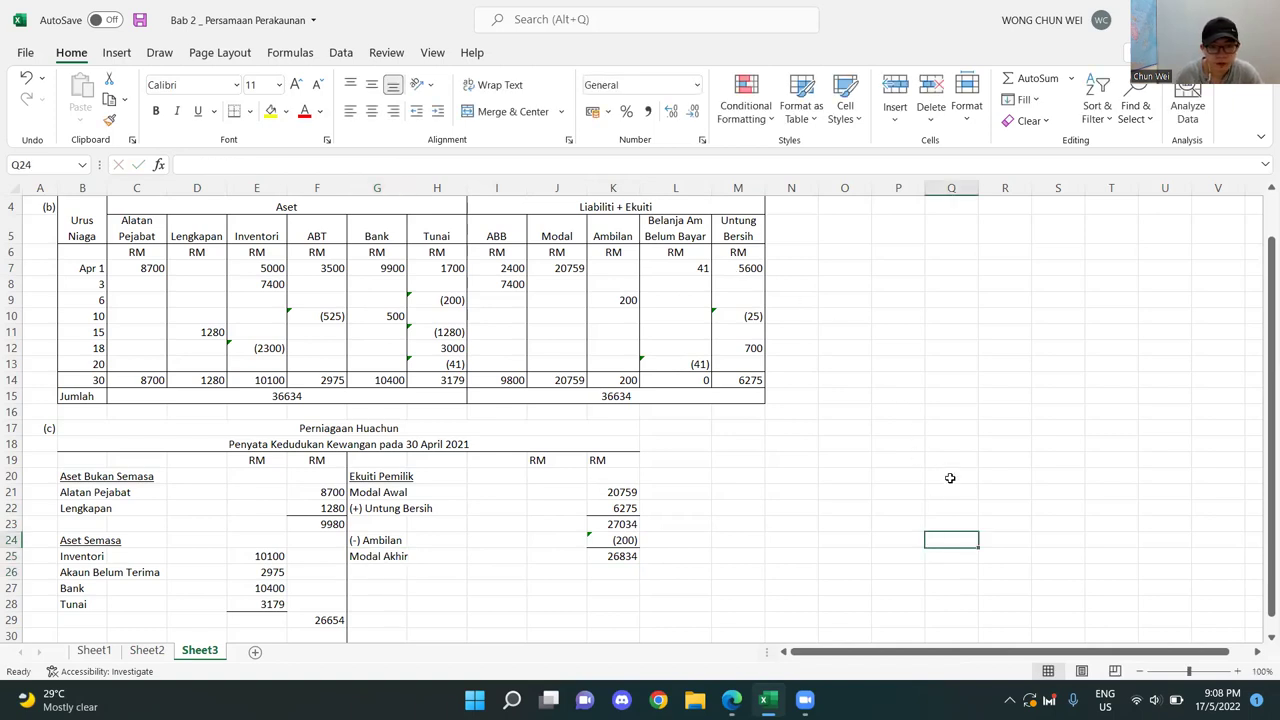
{"action": "scroll", "coordinate": [950, 478], "scroll_direction": "down", "scroll_amount": 1}
{"action": "left_click_drag", "start_coordinate": [370, 489], "coordinate": [606, 491]}
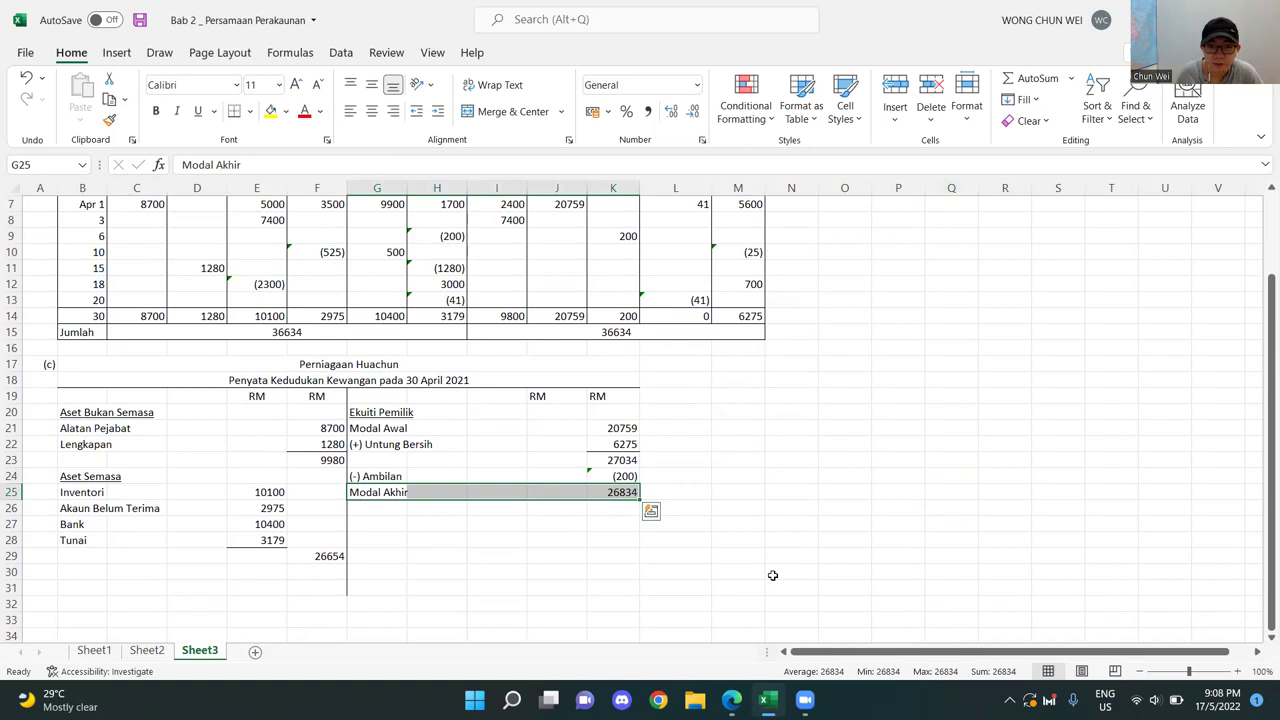
- Enter the heading "Liabiliti Semasa" in G27 and underline it
{"action": "scroll", "coordinate": [772, 575], "scroll_direction": "up", "scroll_amount": 2}
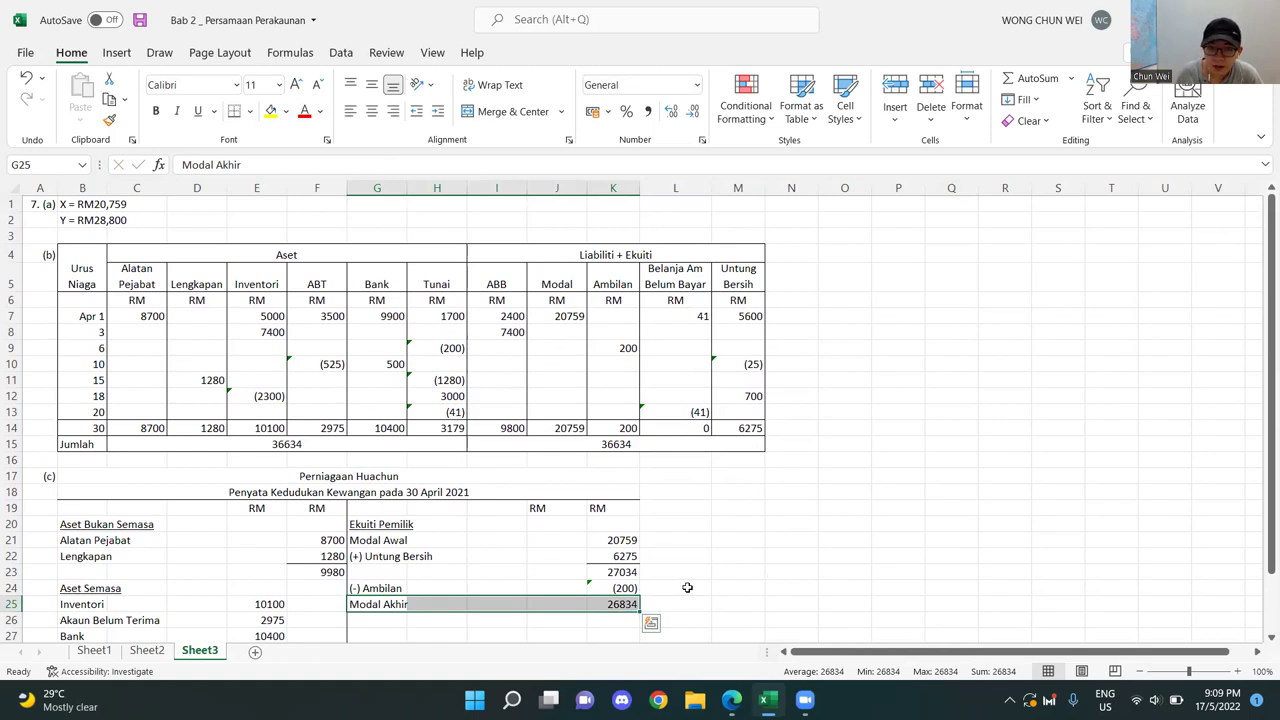
{"action": "left_click_drag", "start_coordinate": [502, 274], "coordinate": [497, 428]}
{"action": "left_click", "coordinate": [716, 509]}
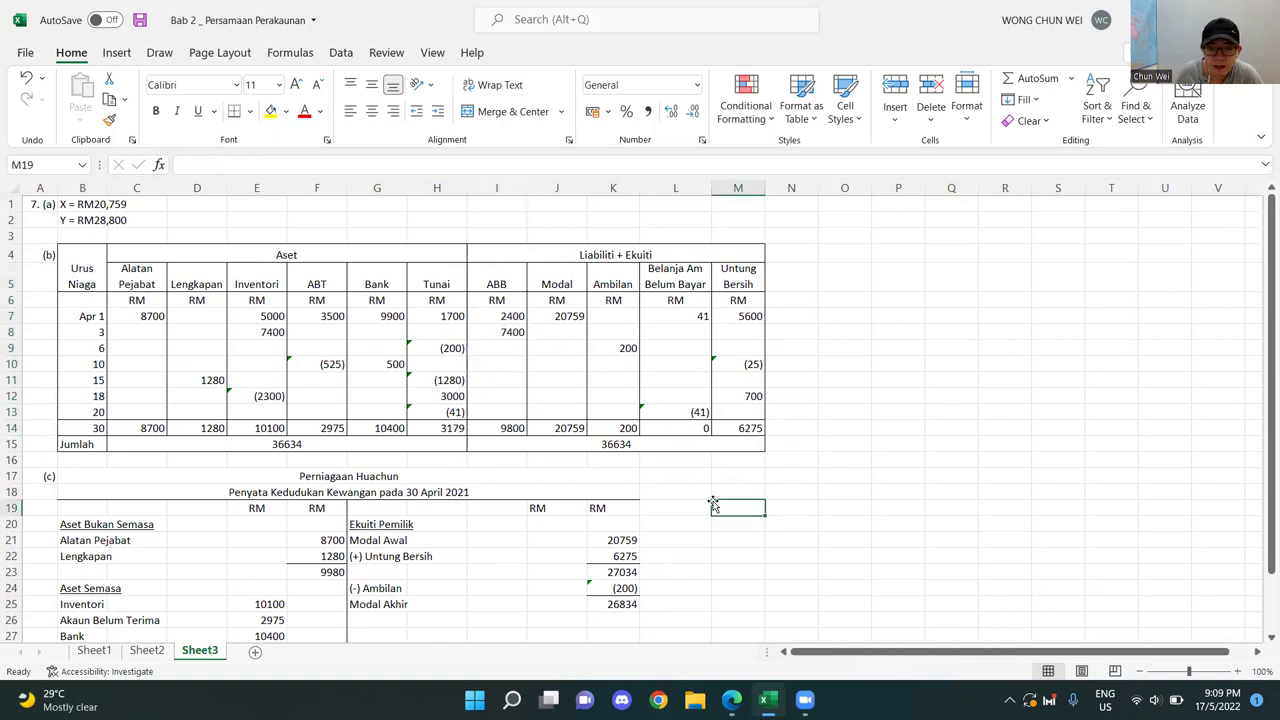
{"action": "scroll", "coordinate": [714, 507], "scroll_direction": "down", "scroll_amount": 2}
{"action": "left_click", "coordinate": [391, 521]}
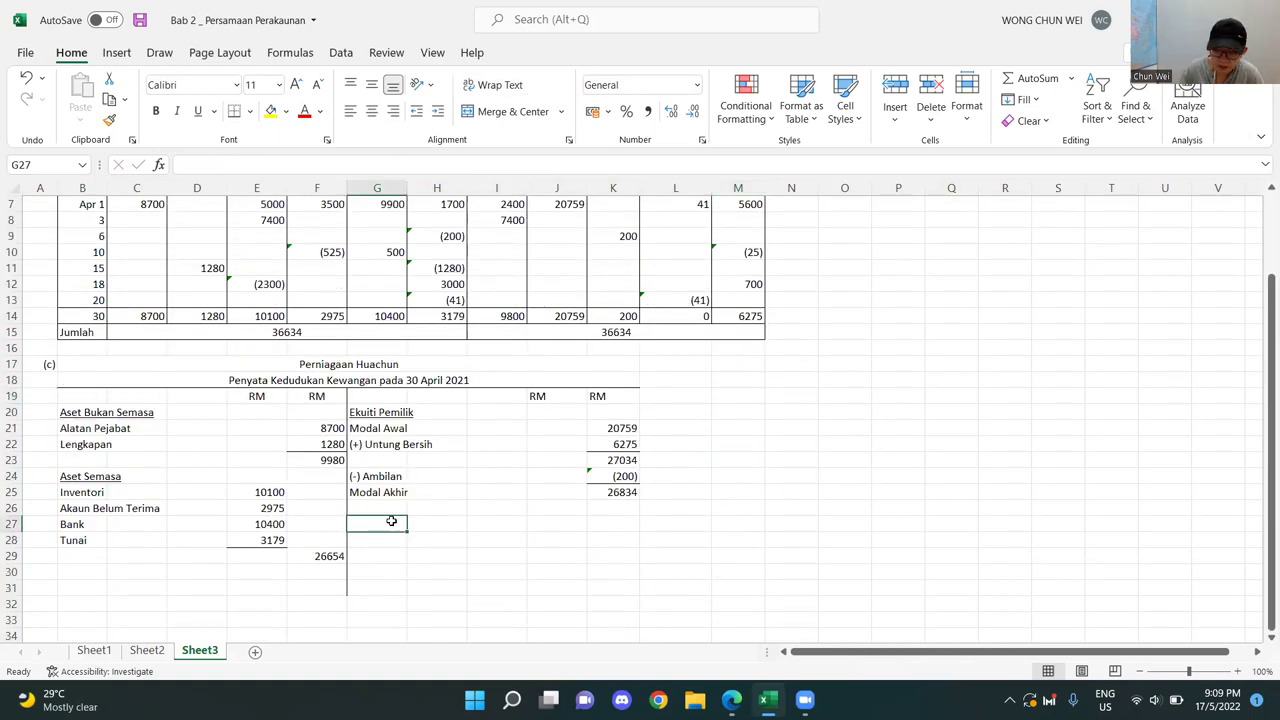
{"action": "type", "text": "Liabiltiti"}
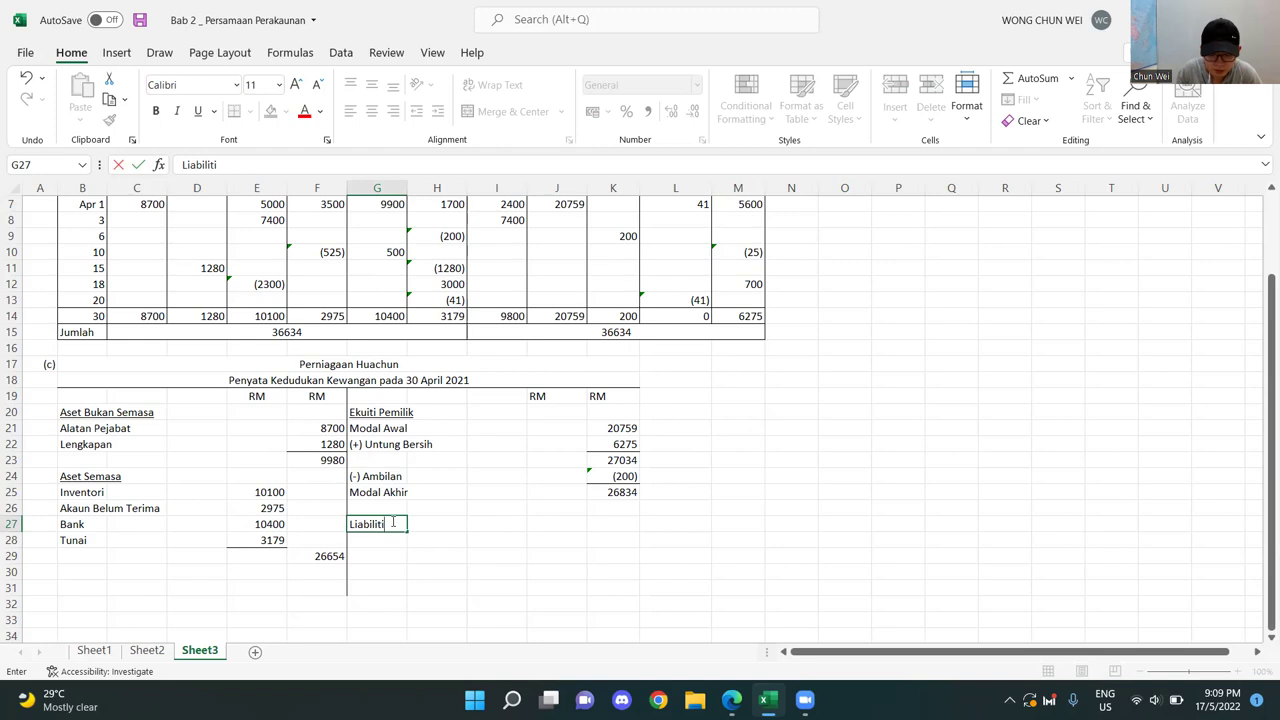
{"action": "type", "text": "Semas"}
{"action": "key", "text": "BackSpace"}
{"action": "key", "text": "BackSpace"}
{"action": "type", "text": "qw"}
{"action": "key", "text": "BackSpace"}
{"action": "key", "text": "BackSpace"}
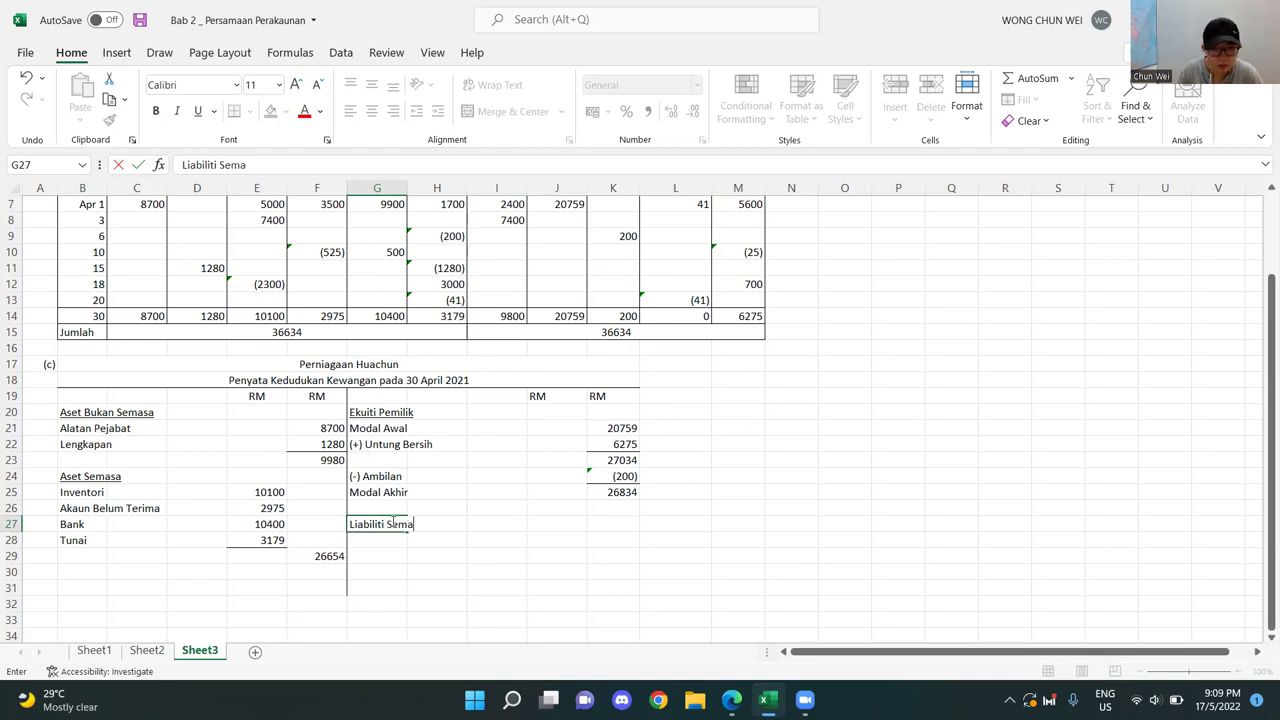
{"action": "key", "text": "Return"}
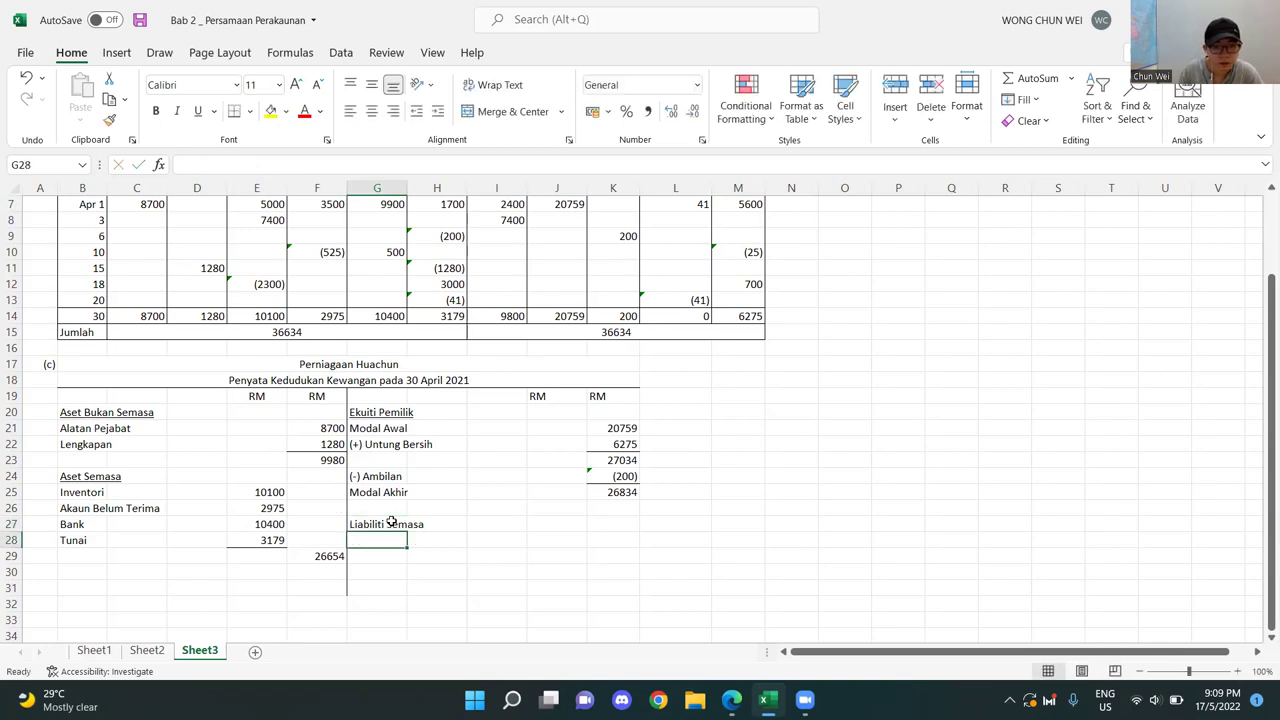
{"action": "left_click", "coordinate": [391, 523]}
{"action": "key", "text": "ctrl+u"}
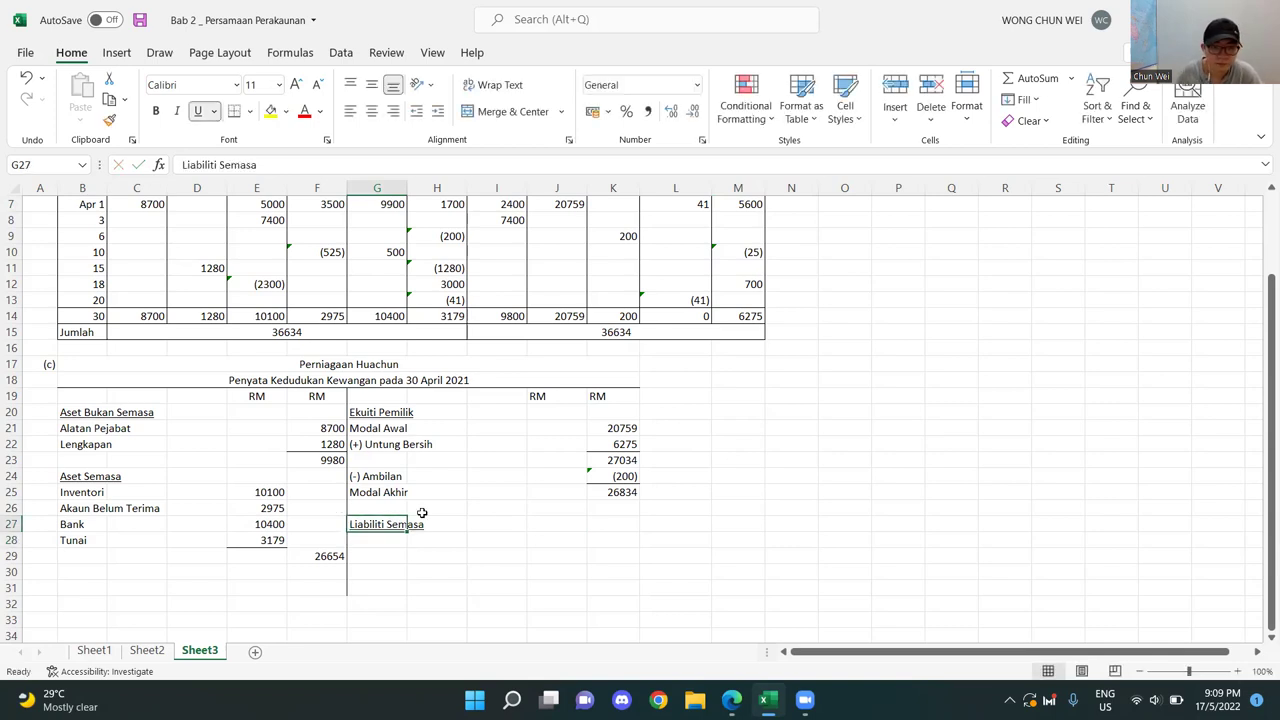
{"action": "left_click", "coordinate": [554, 522]}
- Enter the label "Akaun Belum Bayar" in G28 and its amount 9800 from the ABB column in K28
{"action": "left_click", "coordinate": [384, 546]}
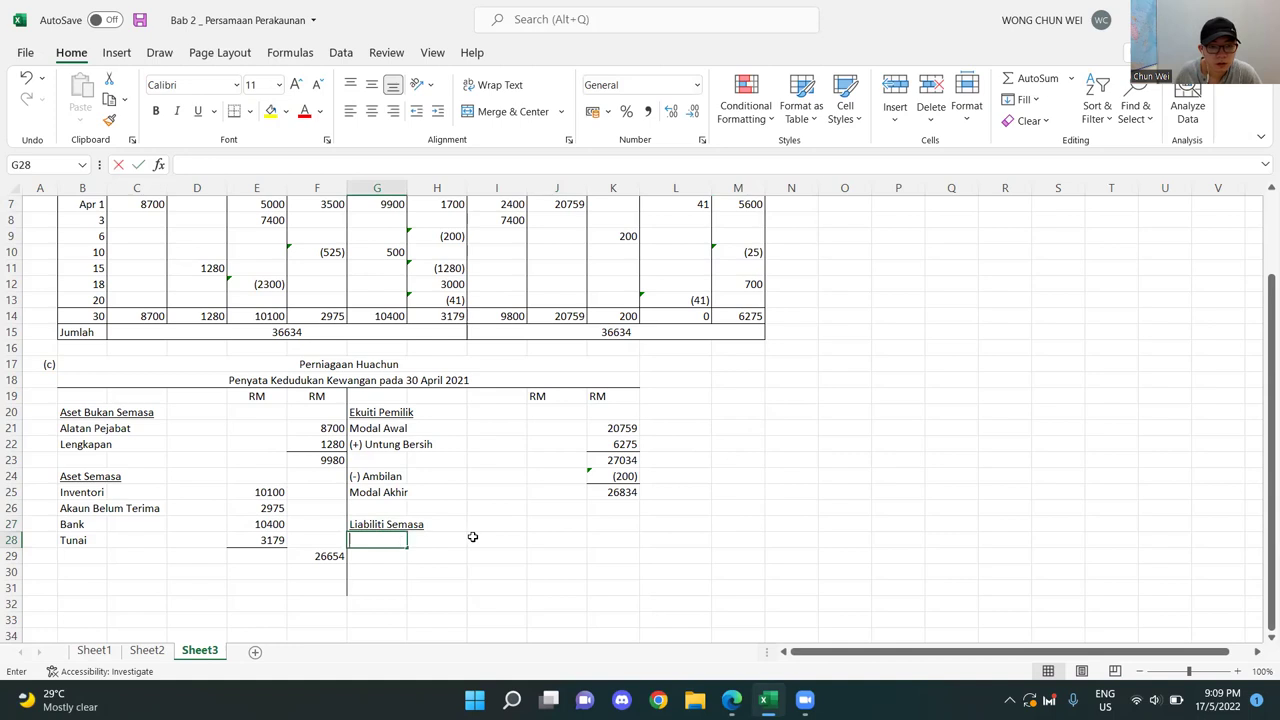
{"action": "scroll", "coordinate": [475, 510], "scroll_direction": "up", "scroll_amount": 3}
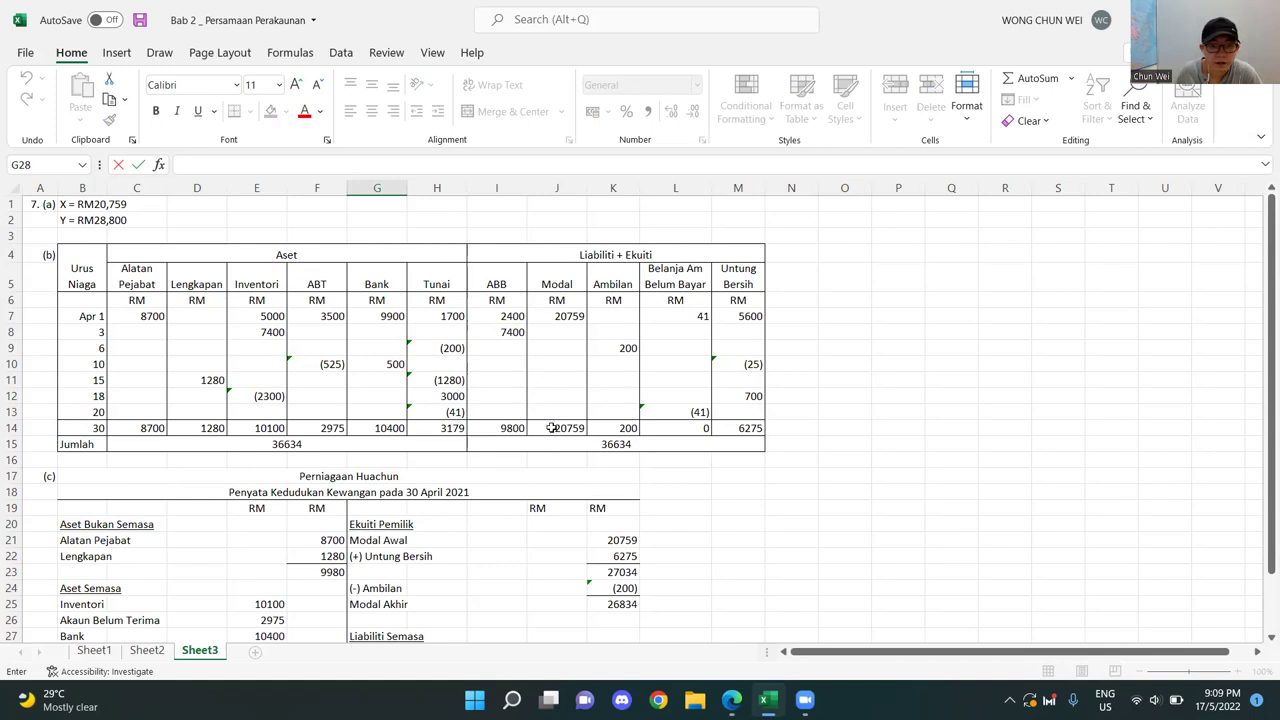
{"action": "scroll", "coordinate": [548, 434], "scroll_direction": "down", "scroll_amount": 3}
{"action": "type", "text": "Akaun Belum Baya"}
{"action": "key", "text": "Return"}
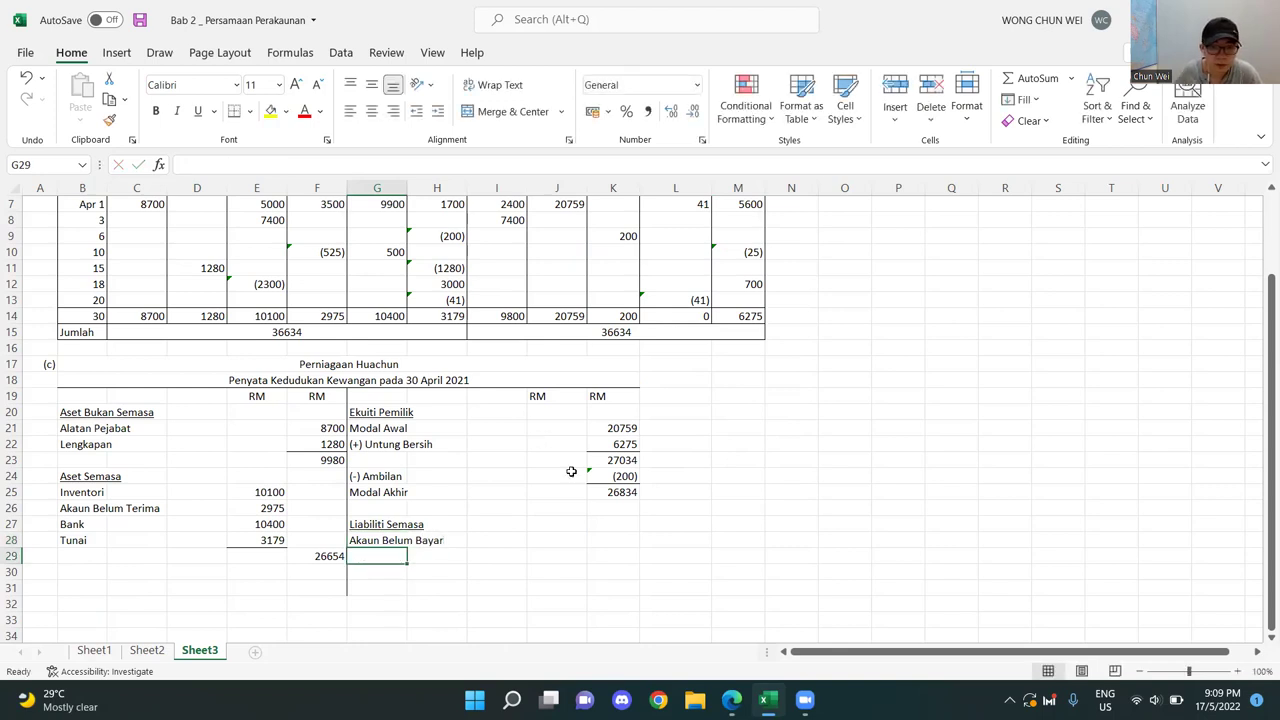
{"action": "left_click", "coordinate": [614, 541]}
{"action": "scroll", "coordinate": [537, 431], "scroll_direction": "up", "scroll_amount": 1}
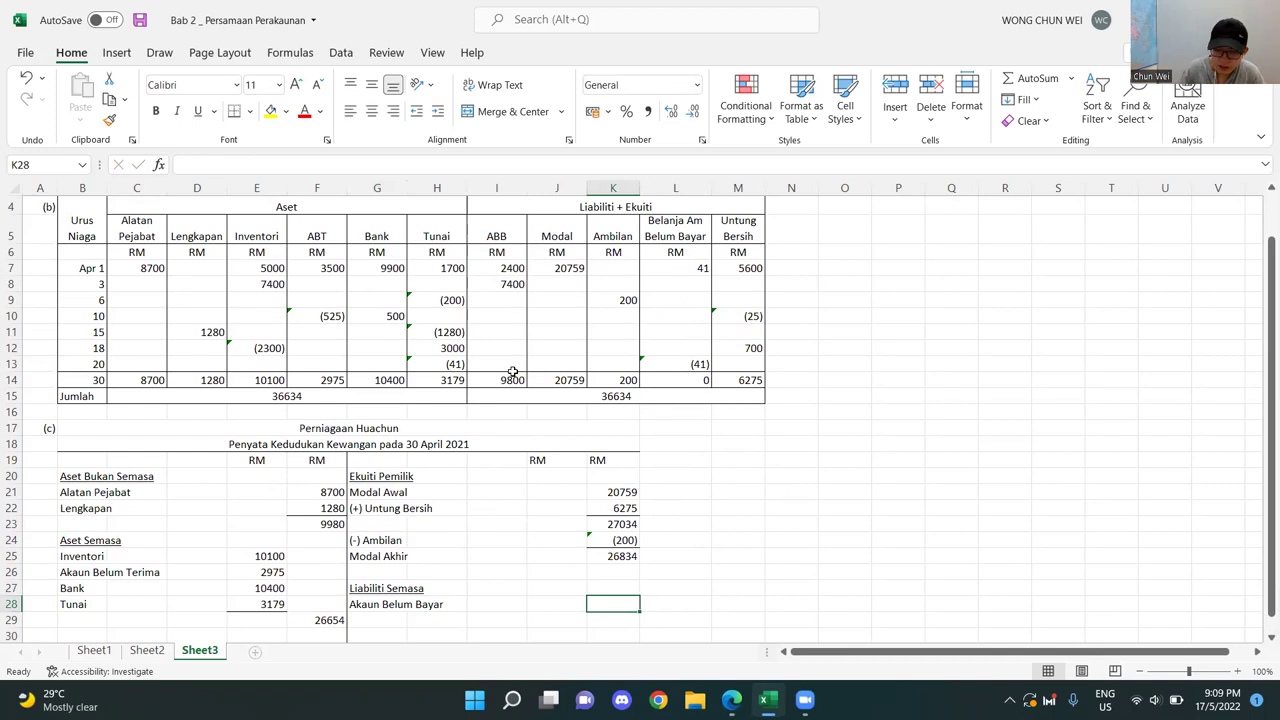
{"action": "type", "text": "9800"}
{"action": "key", "text": "Return"}
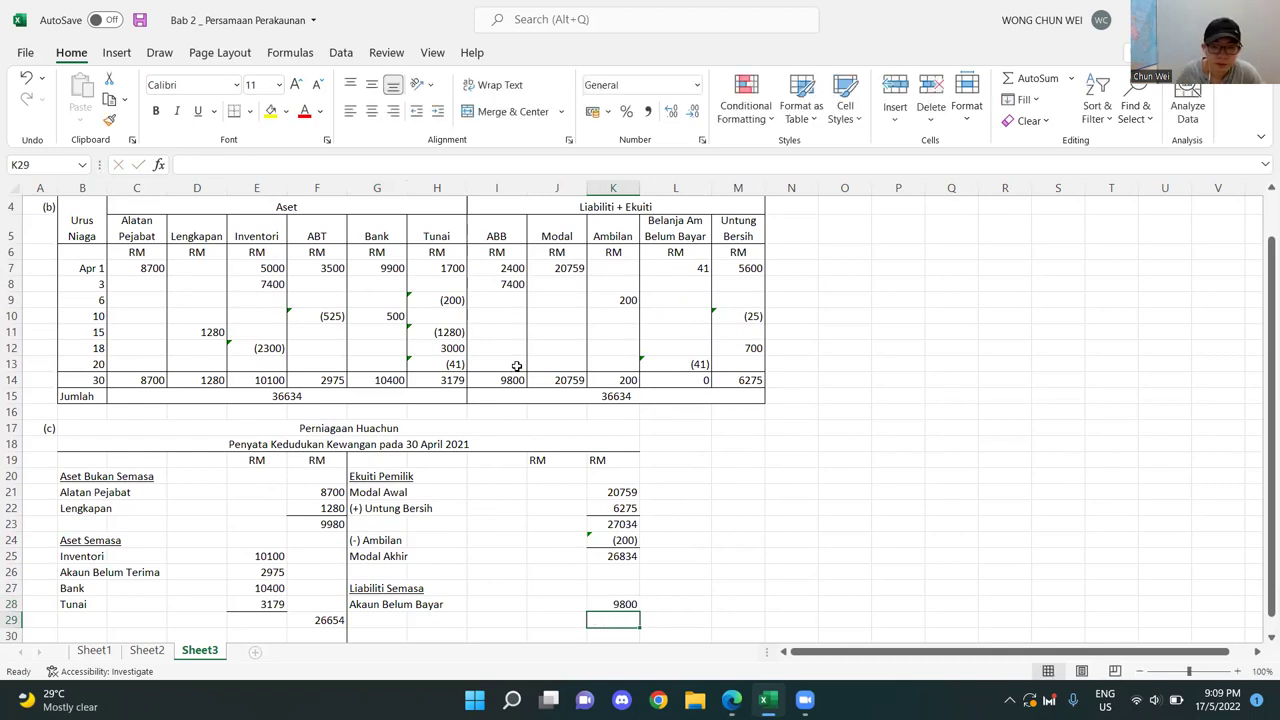
- Check the combined sum of the closing capital and the current liability in K25:K28
{"action": "scroll", "coordinate": [517, 368], "scroll_direction": "down", "scroll_amount": 2}
{"action": "left_click", "coordinate": [726, 531]}
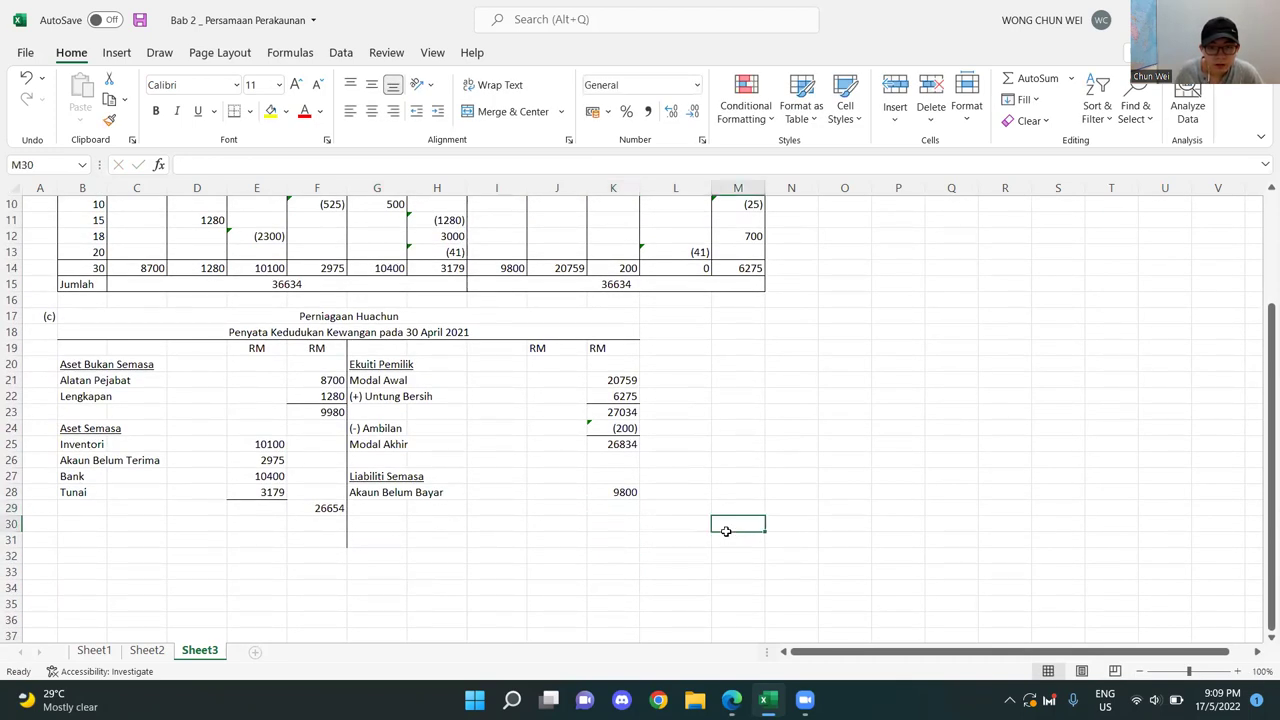
{"action": "left_click_drag", "start_coordinate": [631, 448], "coordinate": [632, 491]}
{"action": "left_click_drag", "start_coordinate": [625, 446], "coordinate": [625, 492]}
{"action": "left_click", "coordinate": [482, 554]}
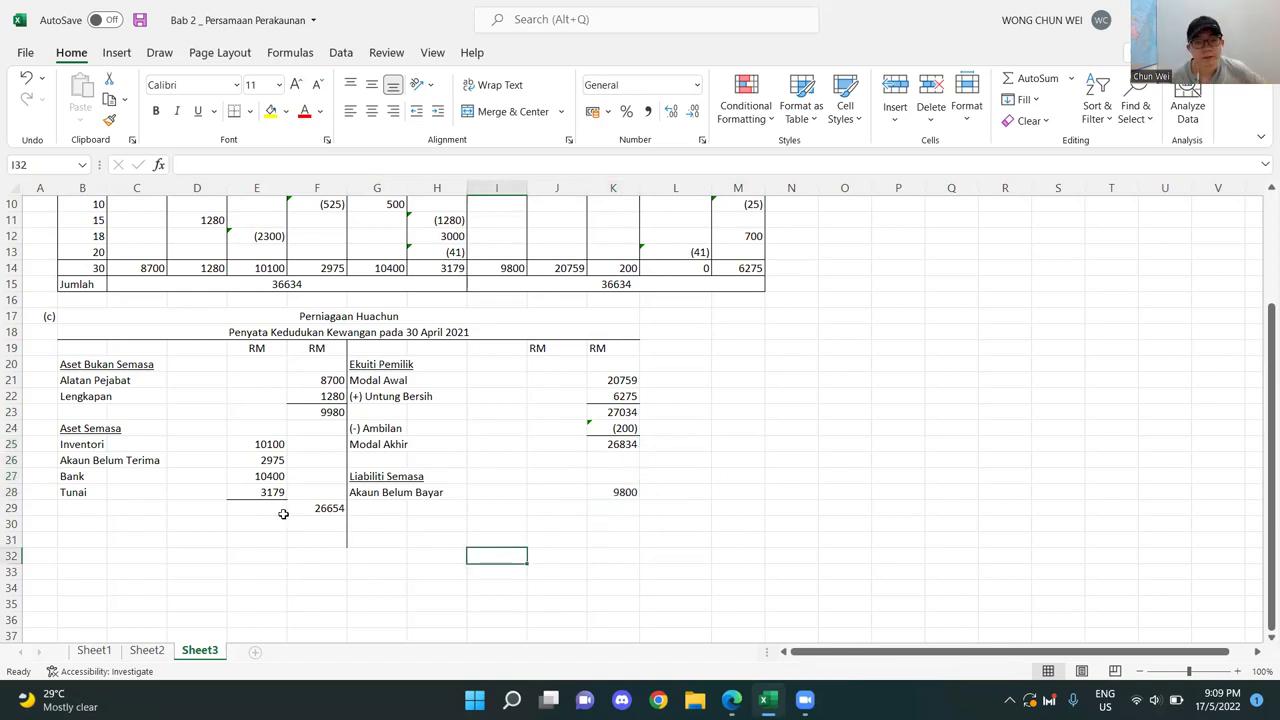
- Total the non-current and current assets in F30 with the formula =F23+F29
{"action": "left_click", "coordinate": [302, 522]}
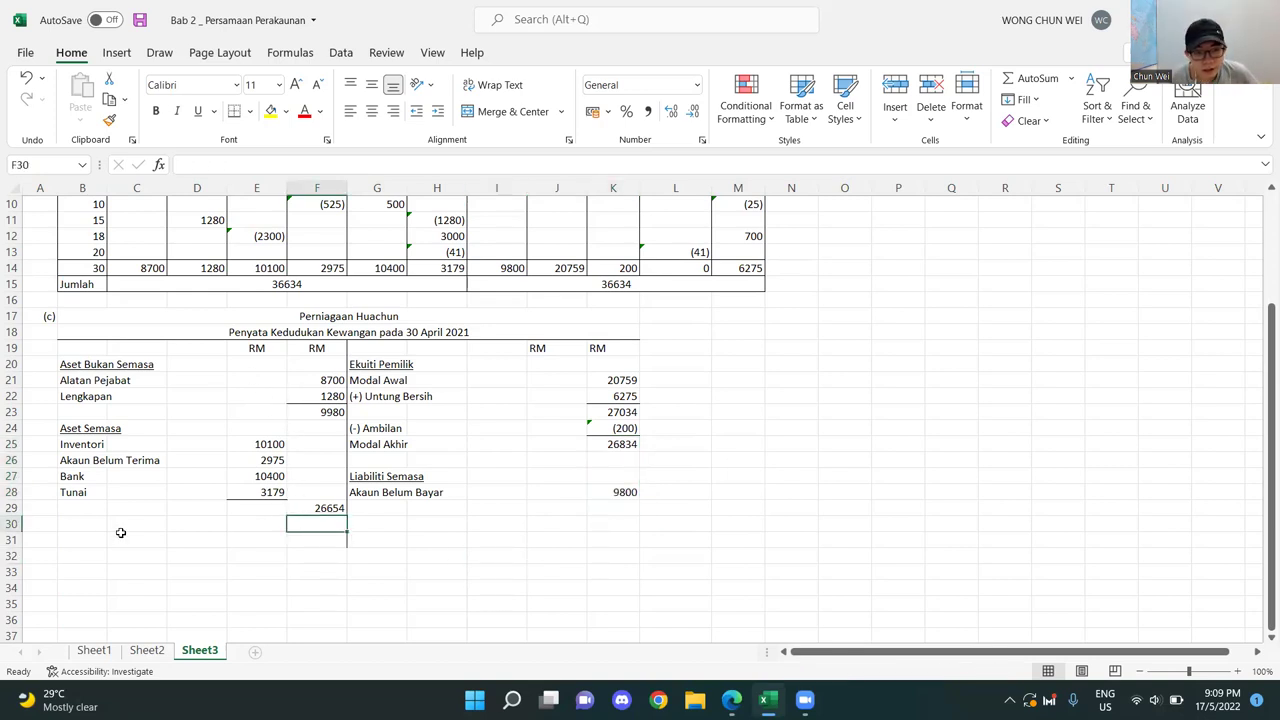
{"action": "left_click_drag", "start_coordinate": [300, 526], "coordinate": [630, 525]}
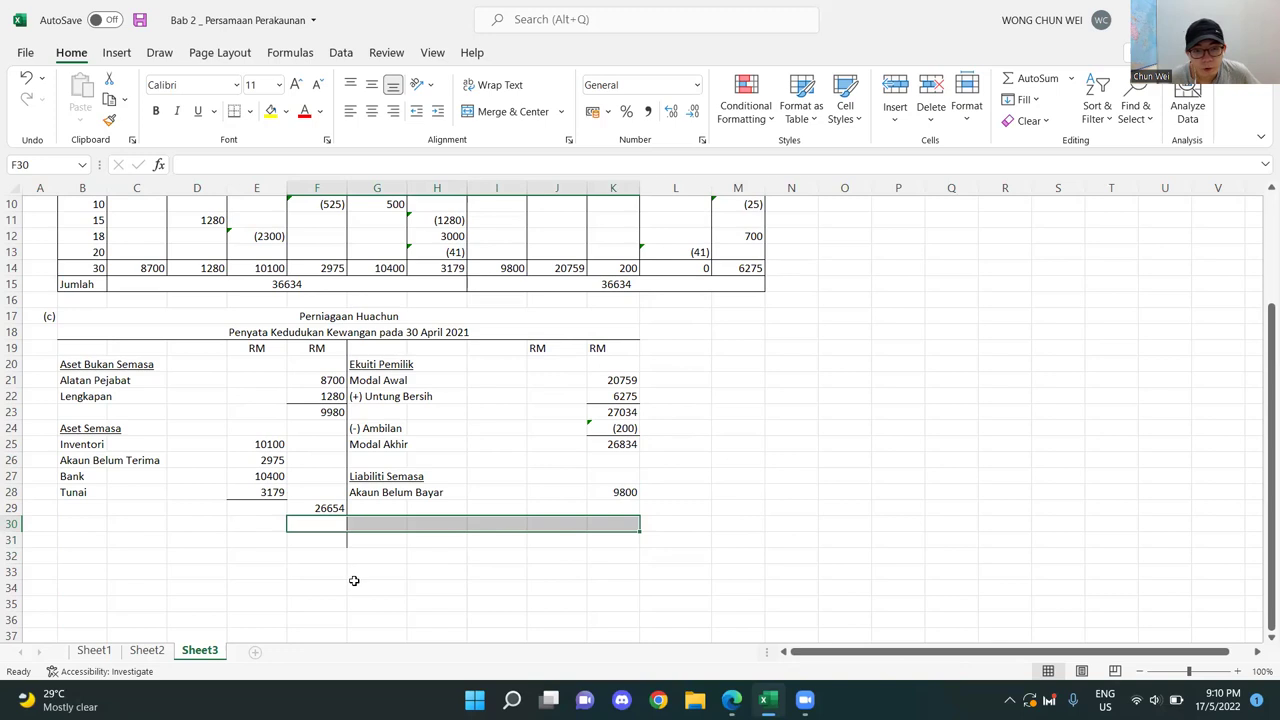
{"action": "left_click", "coordinate": [8, 524]}
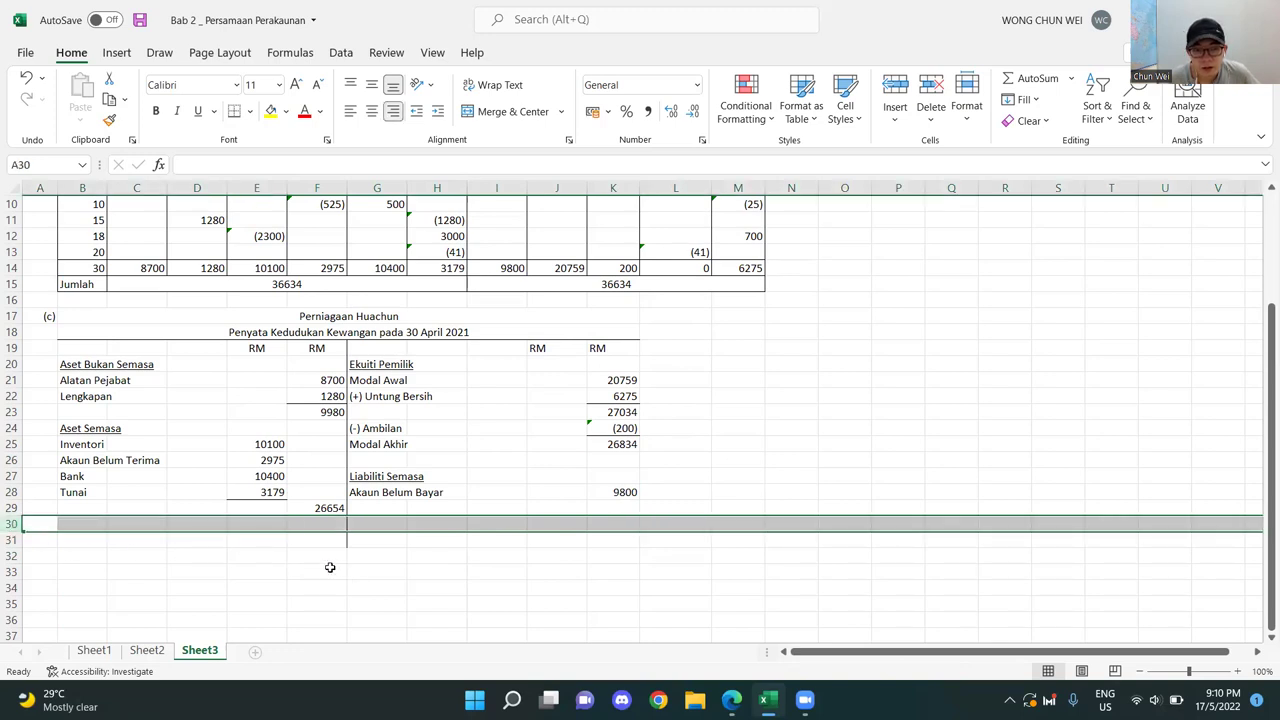
{"action": "left_click", "coordinate": [312, 521]}
{"action": "type", "text": "="}
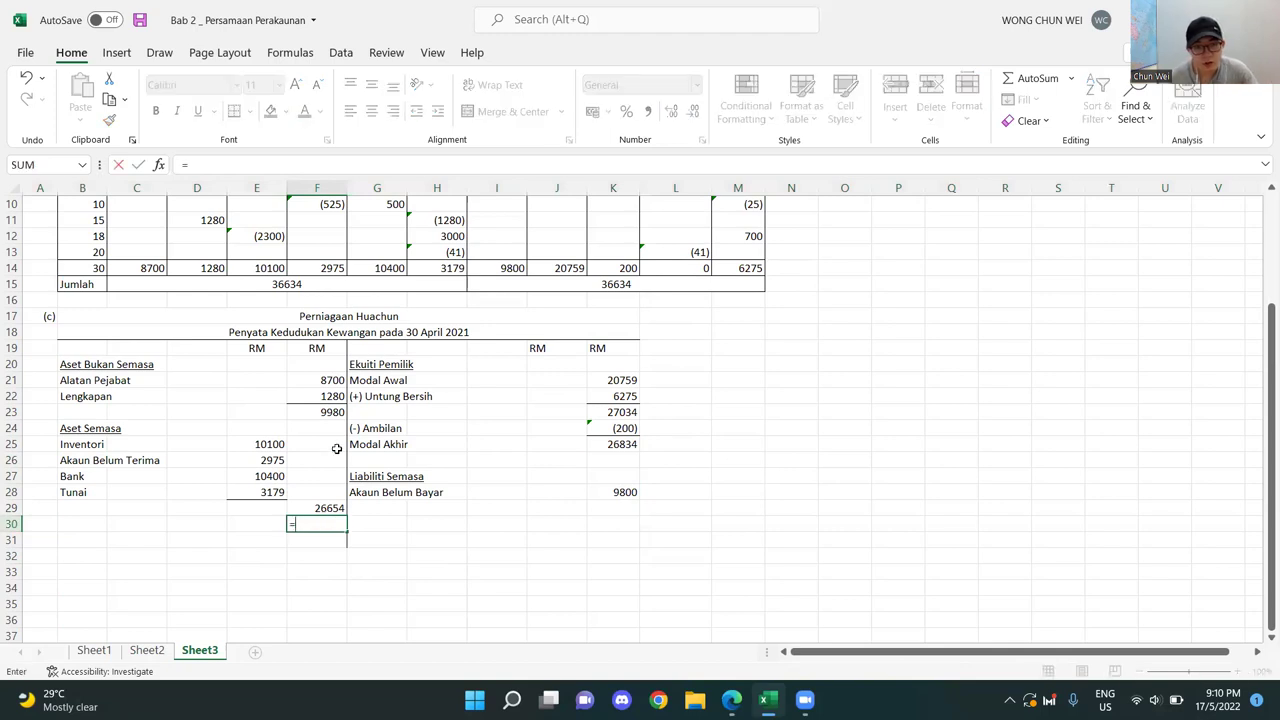
{"action": "left_click", "coordinate": [336, 414]}
{"action": "type", "text": "+"}
{"action": "left_click", "coordinate": [317, 509]}
{"action": "key", "text": "Return"}
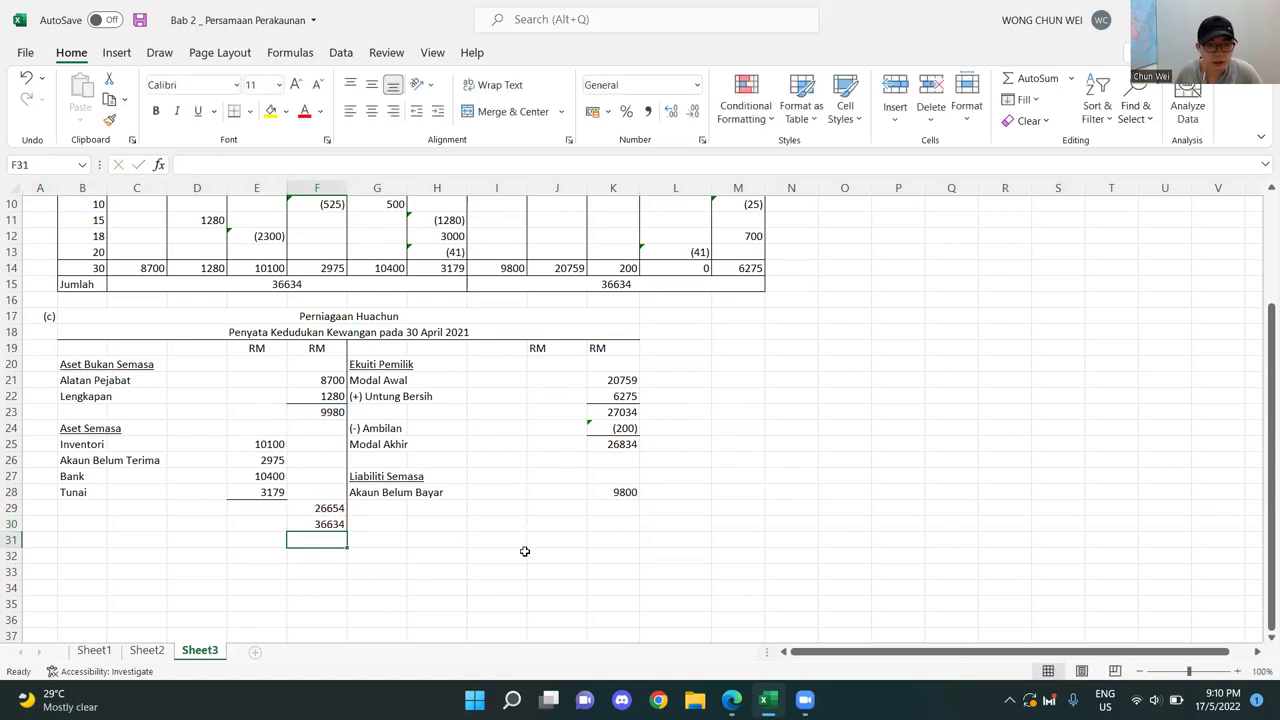
- Apply a top and double bottom border to the total cells F30 and K30 on both sides of the statement
{"action": "left_click", "coordinate": [316, 522]}
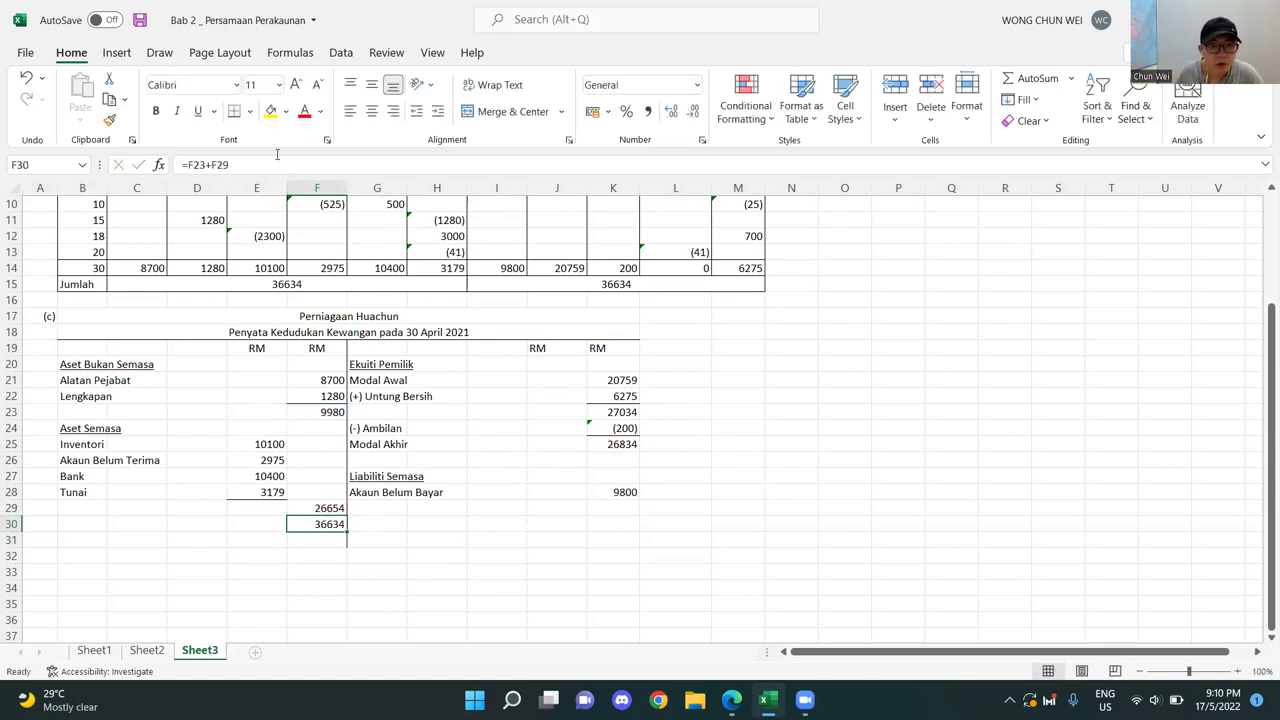
{"action": "left_click", "coordinate": [250, 111]}
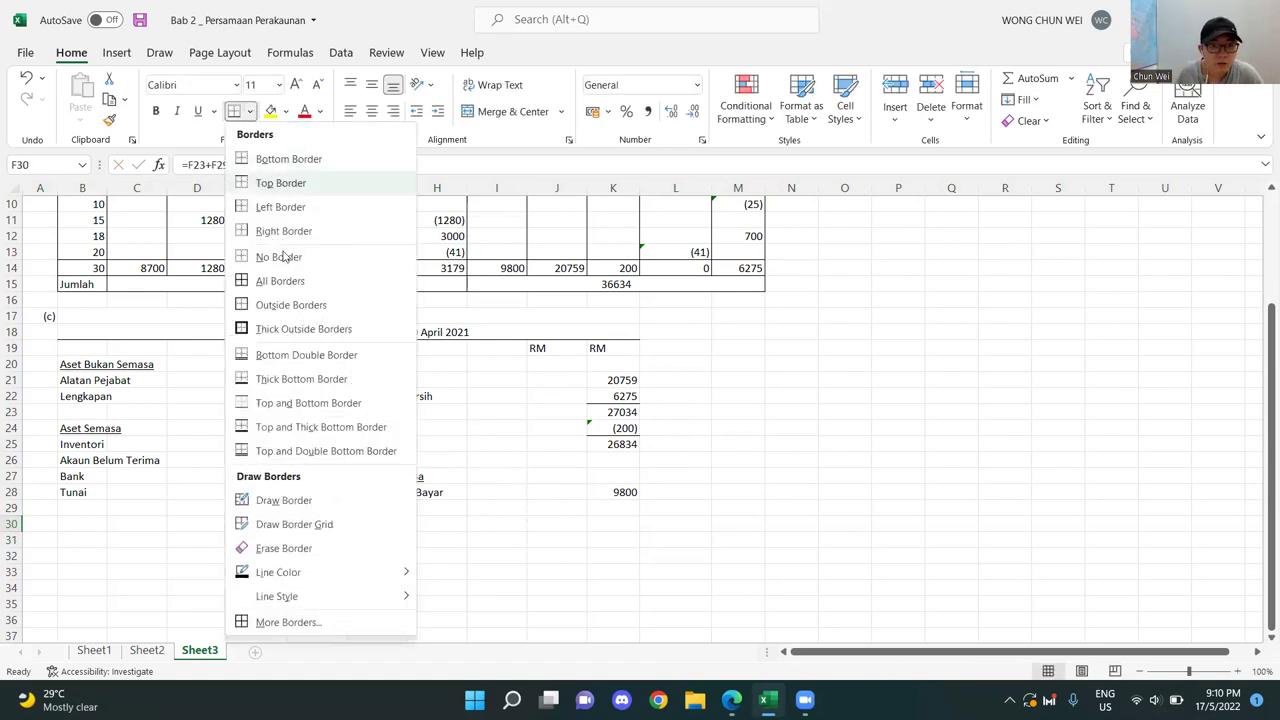
{"action": "left_click", "coordinate": [286, 450]}
{"action": "left_click", "coordinate": [607, 524]}
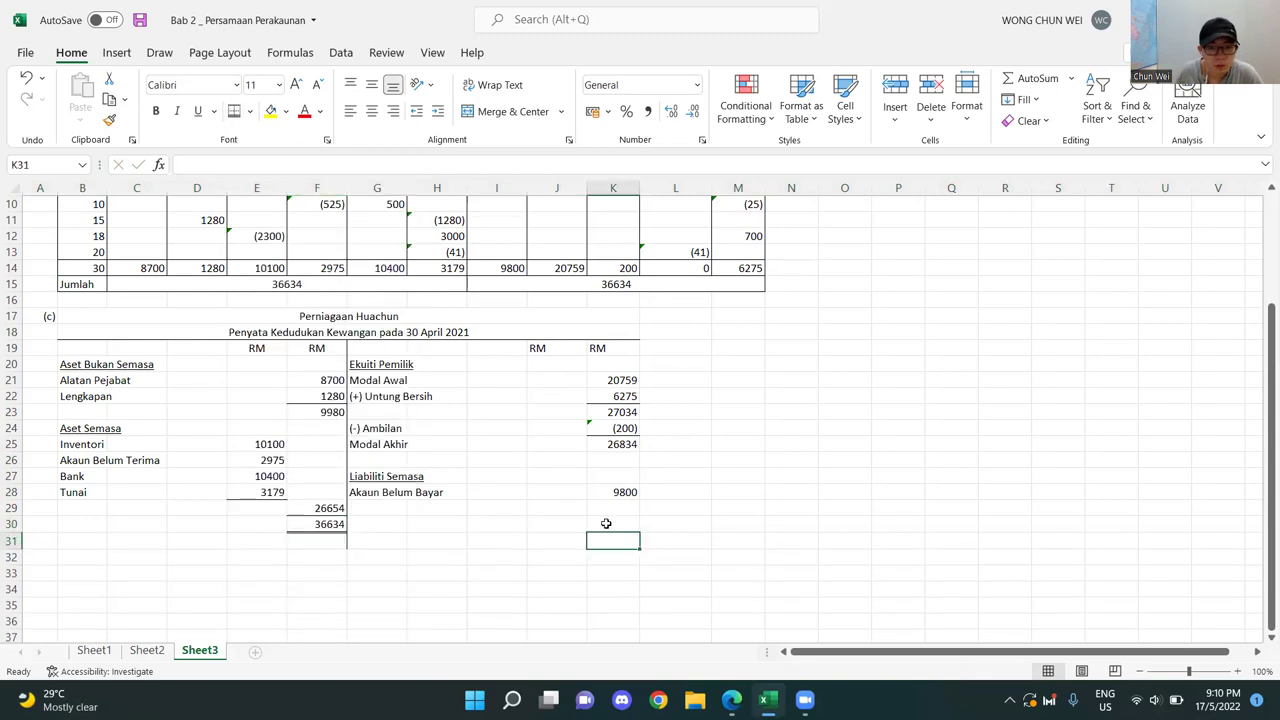
{"action": "left_click", "coordinate": [234, 111]}
{"action": "left_click", "coordinate": [724, 557]}
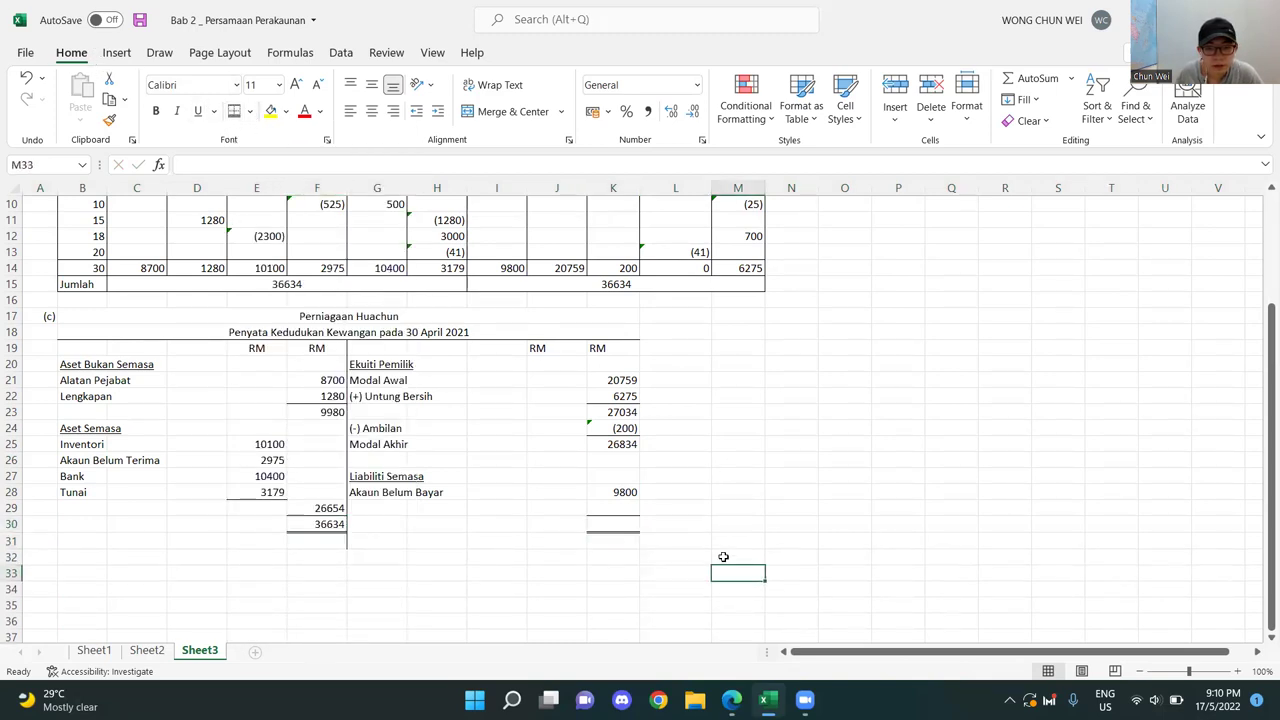
- Total the closing capital and current liability in K30 with the formula =K25+K28
{"action": "left_click", "coordinate": [619, 526]}
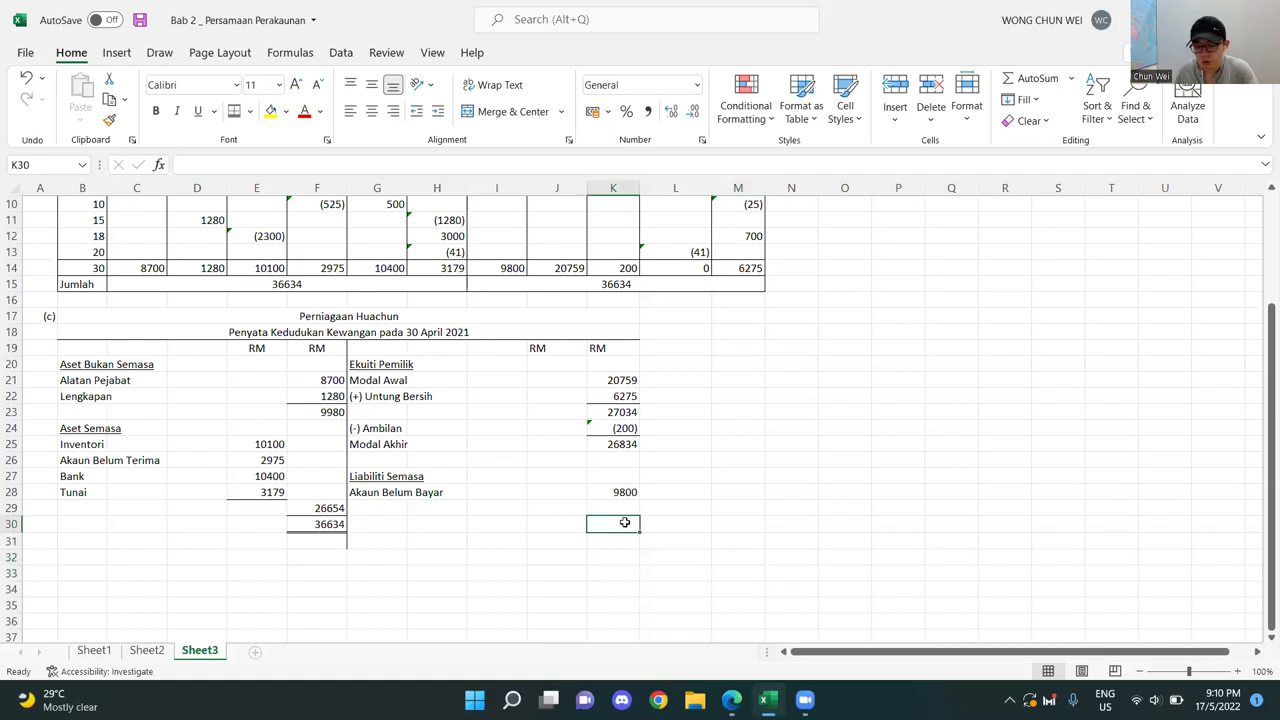
{"action": "type", "text": "="}
{"action": "left_click", "coordinate": [624, 447]}
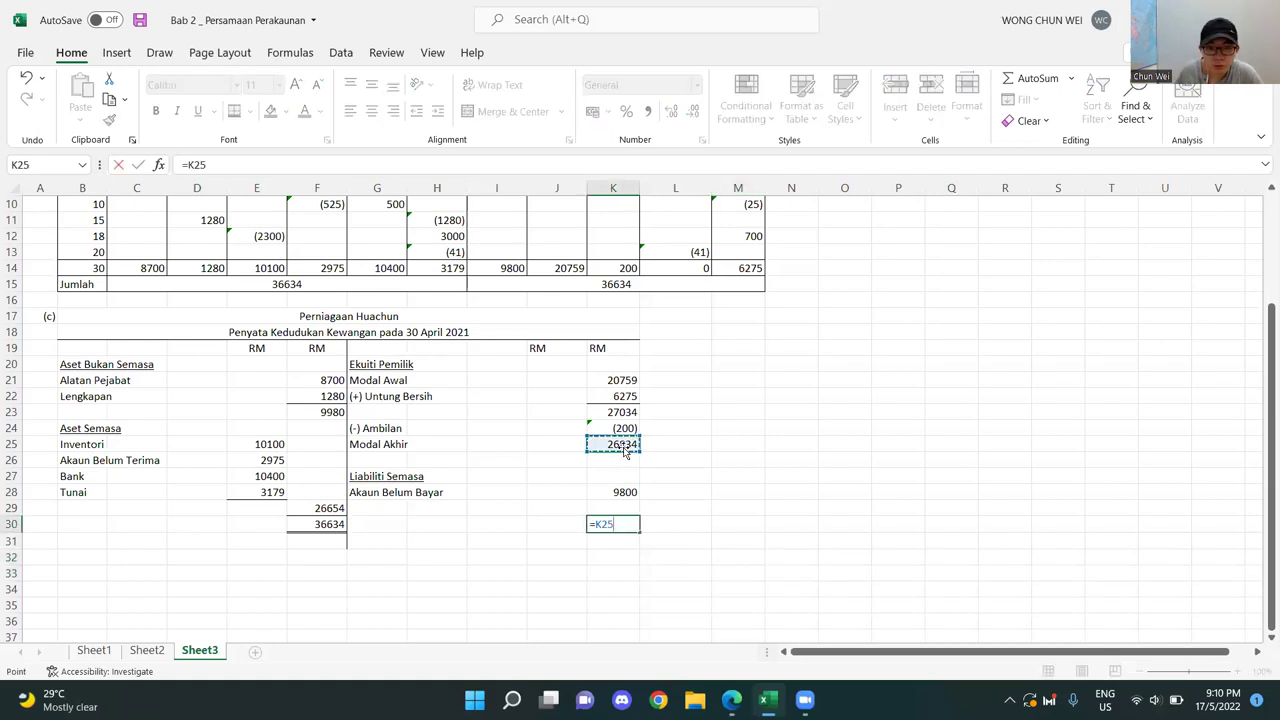
{"action": "type", "text": "+"}
{"action": "left_click", "coordinate": [610, 490]}
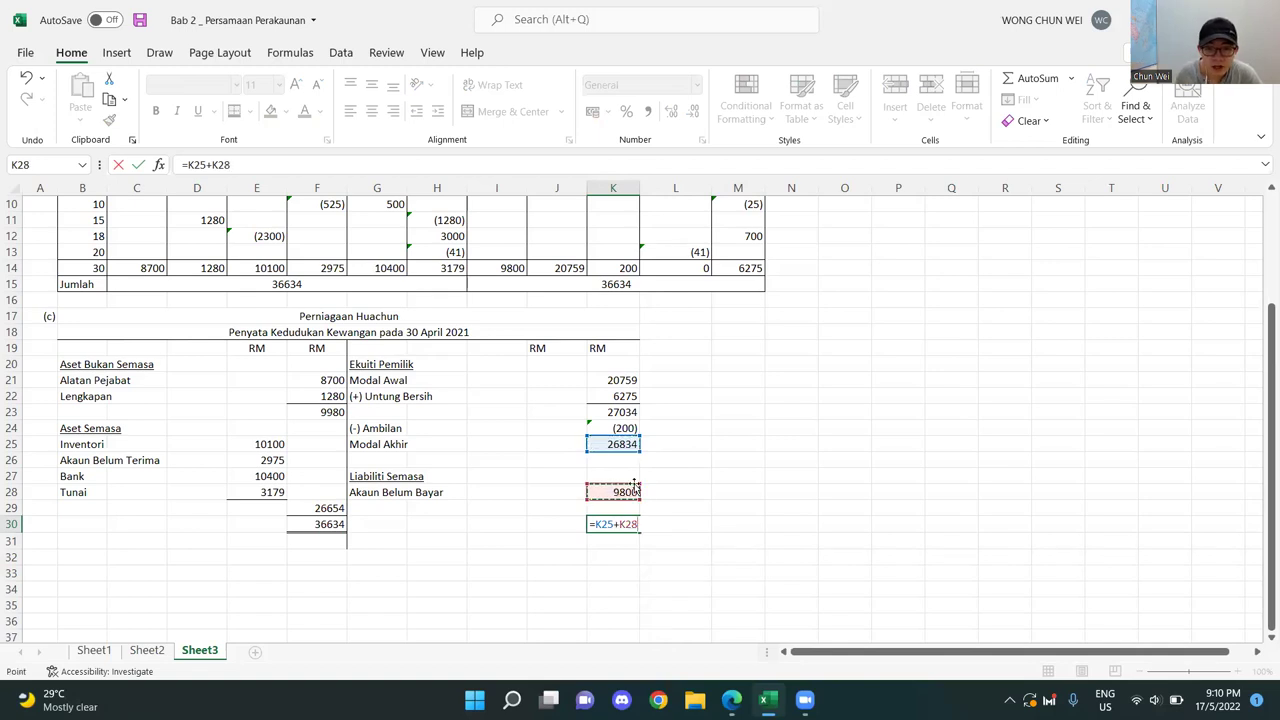
{"action": "key", "text": "Return"}
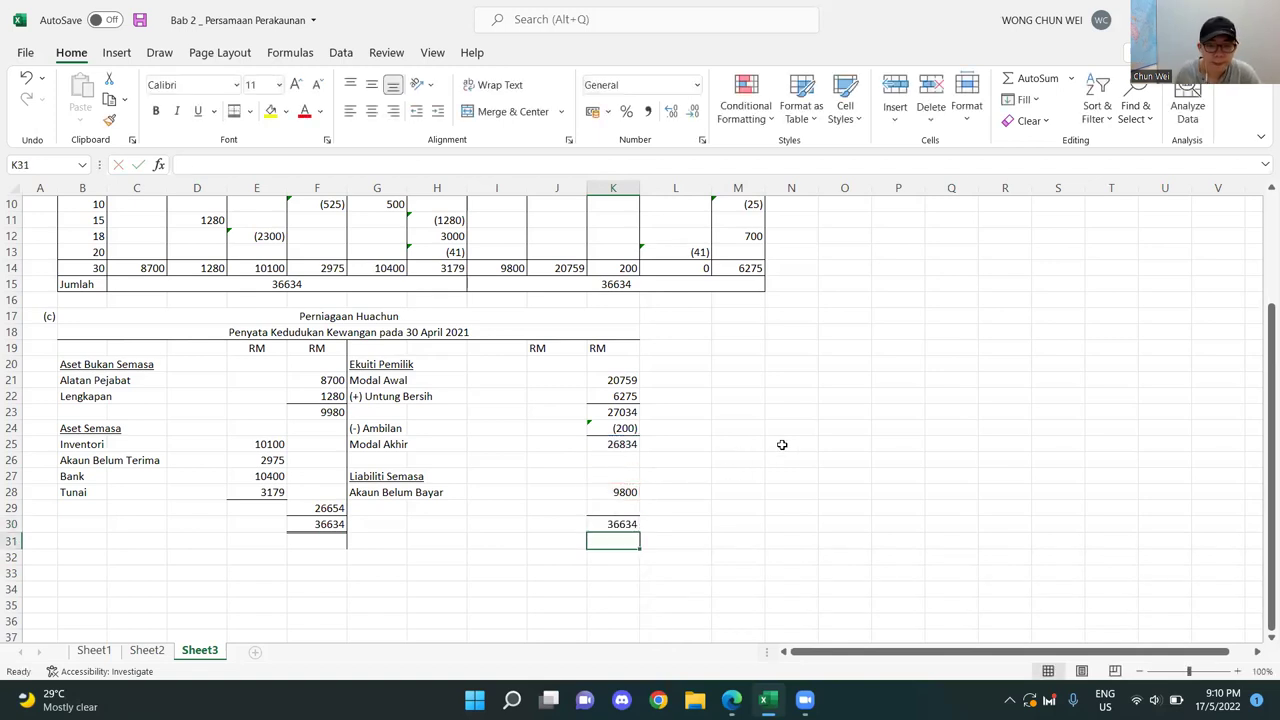
{"action": "left_click", "coordinate": [815, 474]}
- Compare the statement totals in F30 and K30 with both Jumlah totals in row 15 of the accounting equation table
{"action": "left_click", "coordinate": [310, 526]}
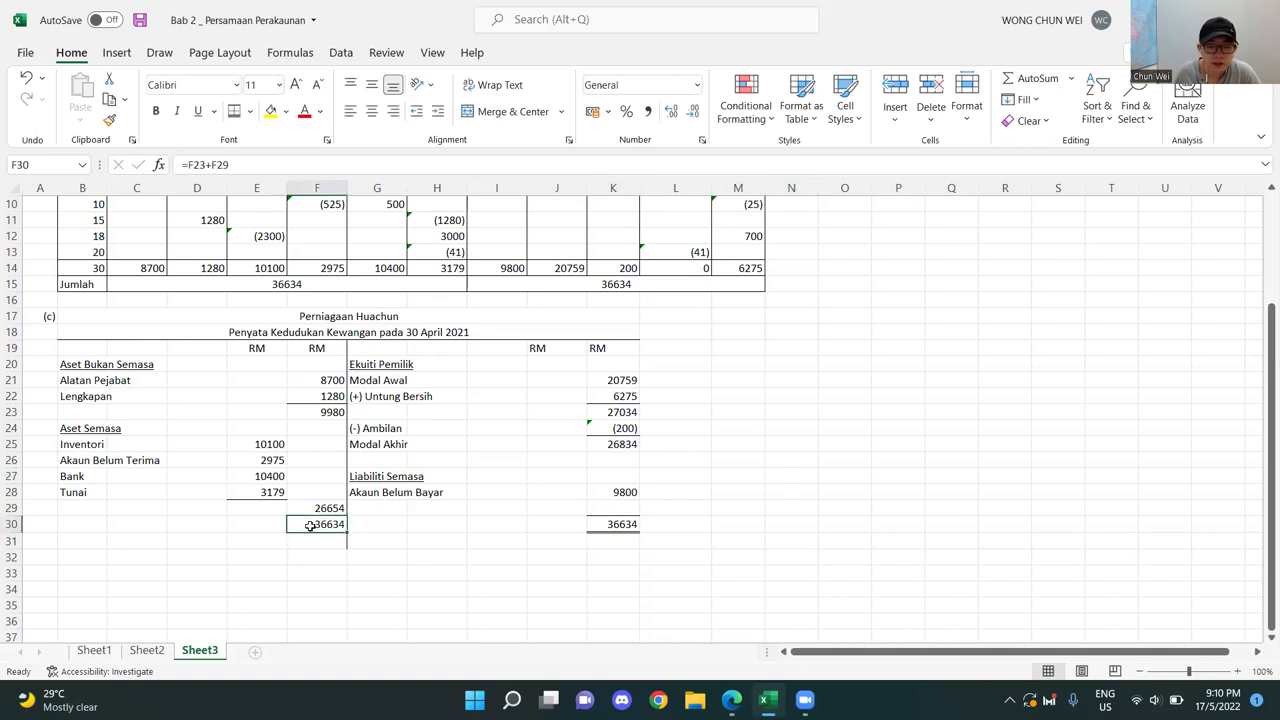
{"action": "left_click", "coordinate": [628, 524]}
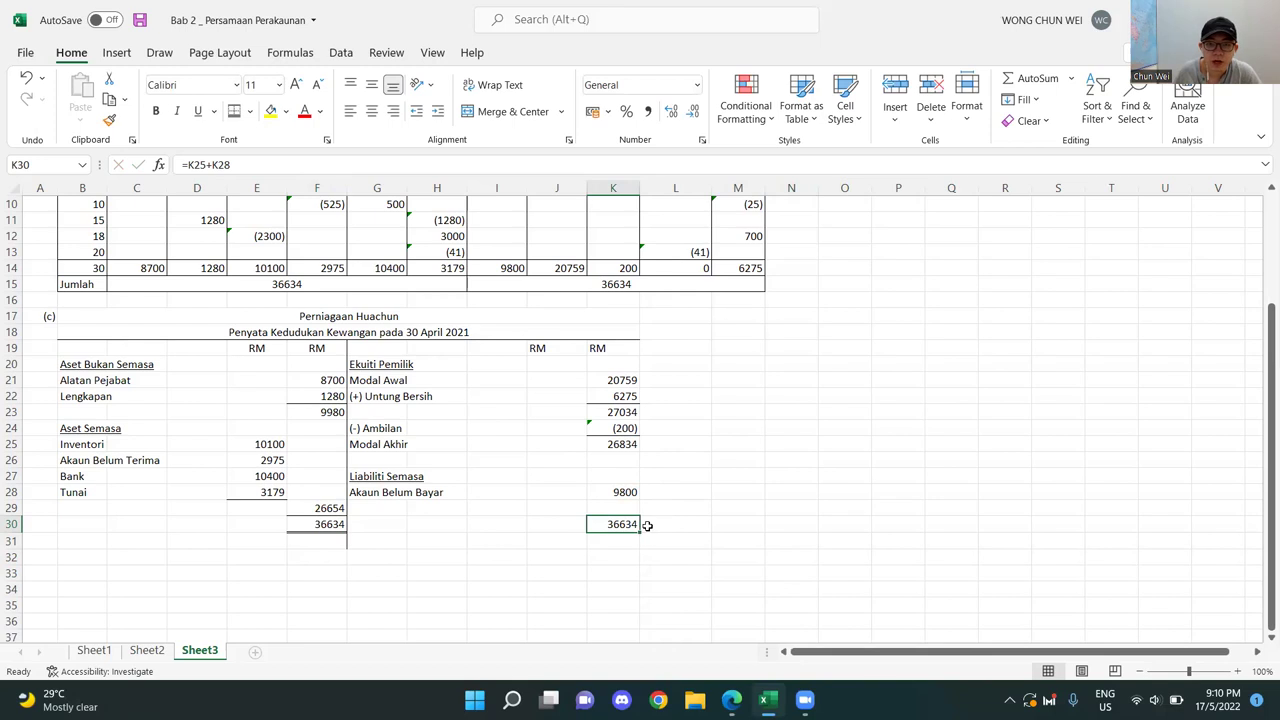
{"action": "scroll", "coordinate": [641, 531], "scroll_direction": "up", "scroll_amount": 1}
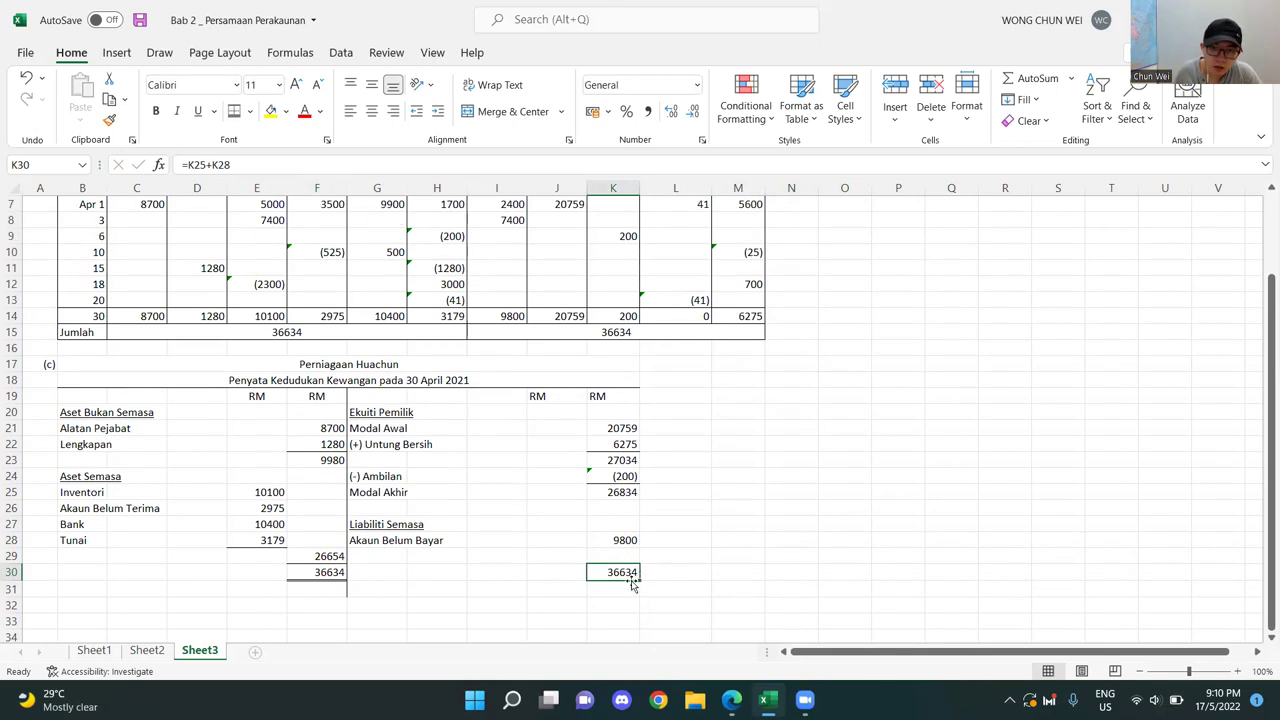
{"action": "double_click", "coordinate": [630, 332]}
{"action": "left_click_drag", "start_coordinate": [644, 332], "coordinate": [593, 332]}
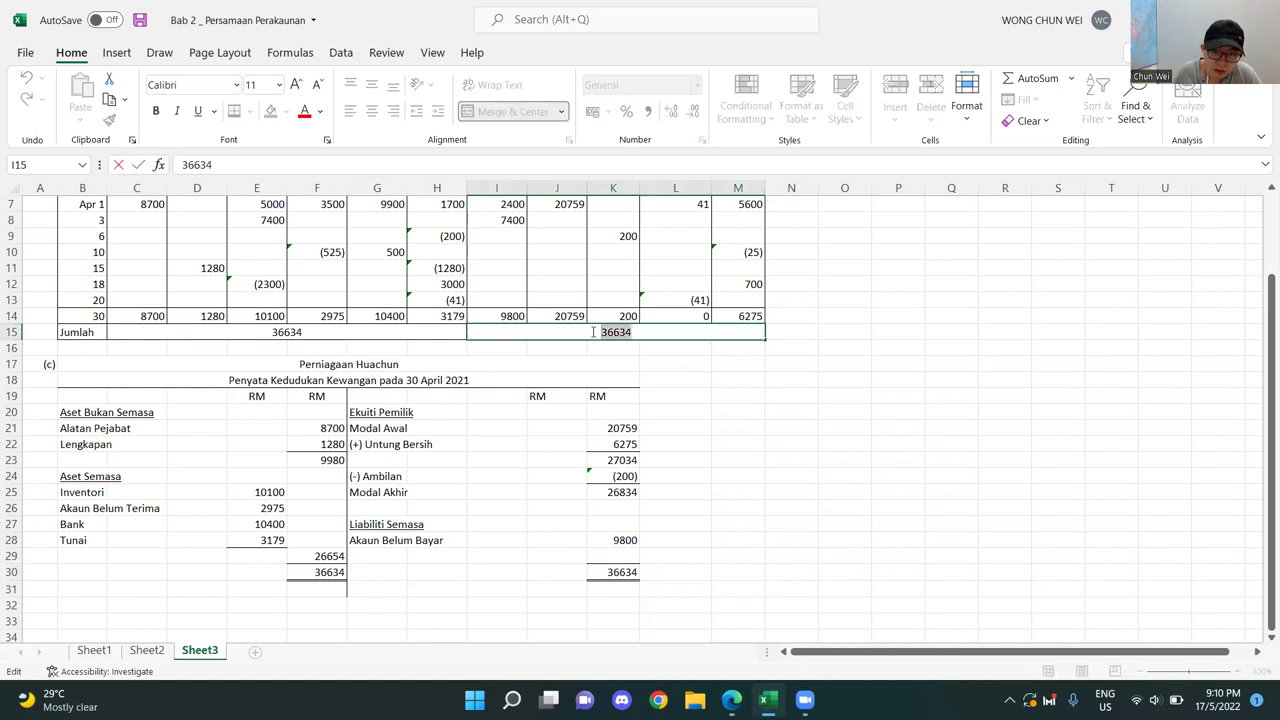
{"action": "double_click", "coordinate": [274, 332]}
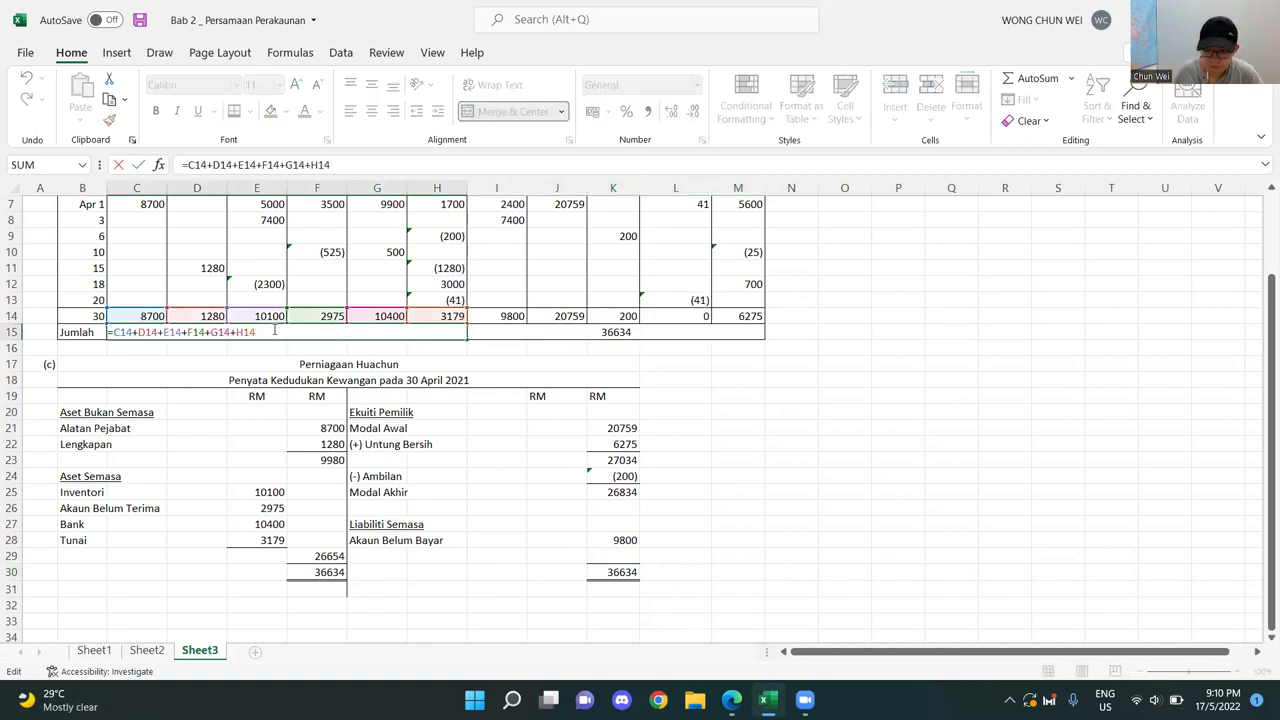
{"action": "key", "text": "Escape"}
{"action": "left_click_drag", "start_coordinate": [850, 408], "coordinate": [861, 400]}
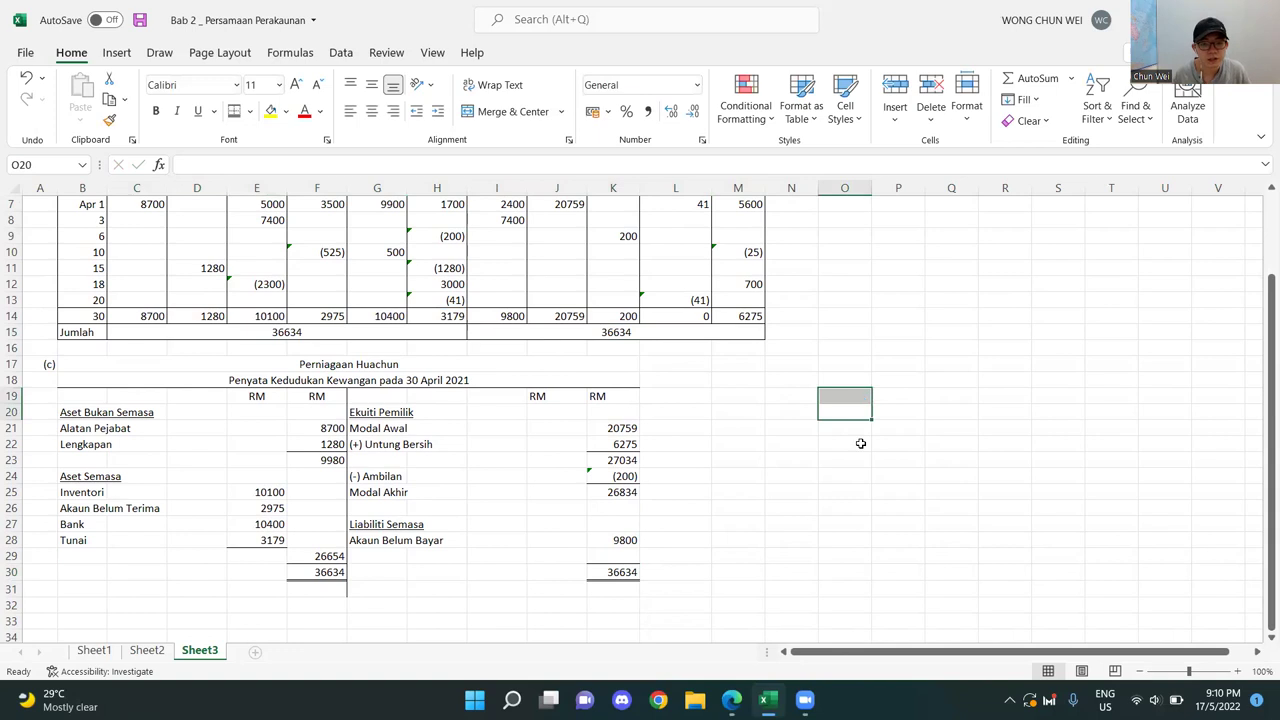
{"action": "scroll", "coordinate": [860, 443], "scroll_direction": "up", "scroll_amount": 2}
{"action": "scroll", "coordinate": [855, 443], "scroll_direction": "down", "scroll_amount": 1}
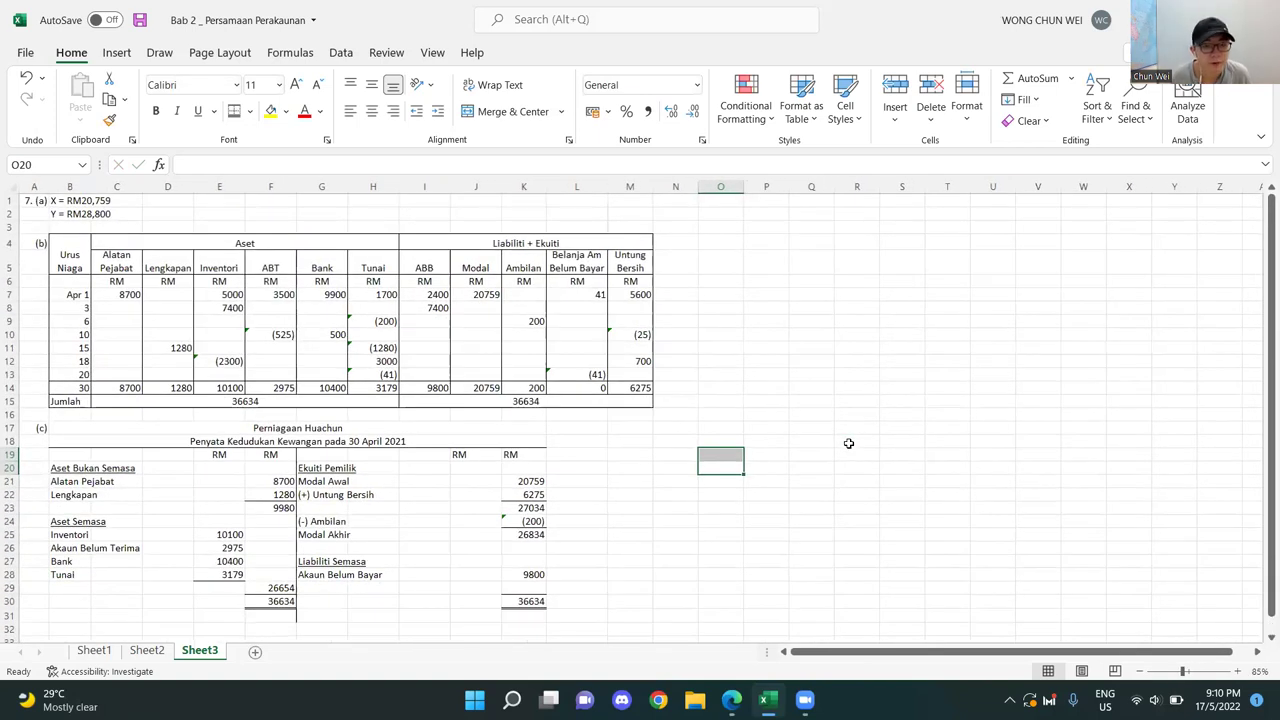
{"action": "left_click", "coordinate": [688, 532]}
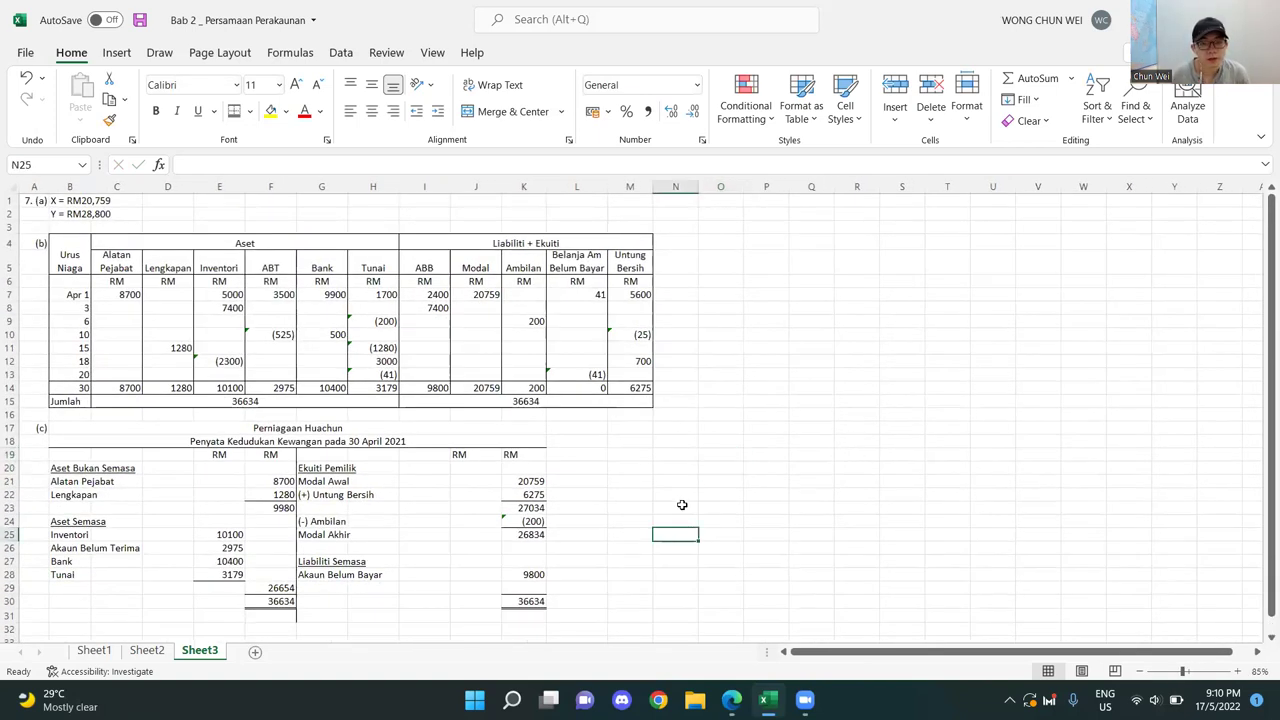
- Add a "Belanja am belum bayar" line in G29 under Liabiliti Semasa with the amount 0 in K29, from the closing balance in L14
{"action": "left_click_drag", "start_coordinate": [438, 388], "coordinate": [590, 390]}
{"action": "left_click", "coordinate": [523, 628]}
{"action": "left_click_drag", "start_coordinate": [590, 255], "coordinate": [598, 389]}
{"action": "left_click", "coordinate": [600, 388]}
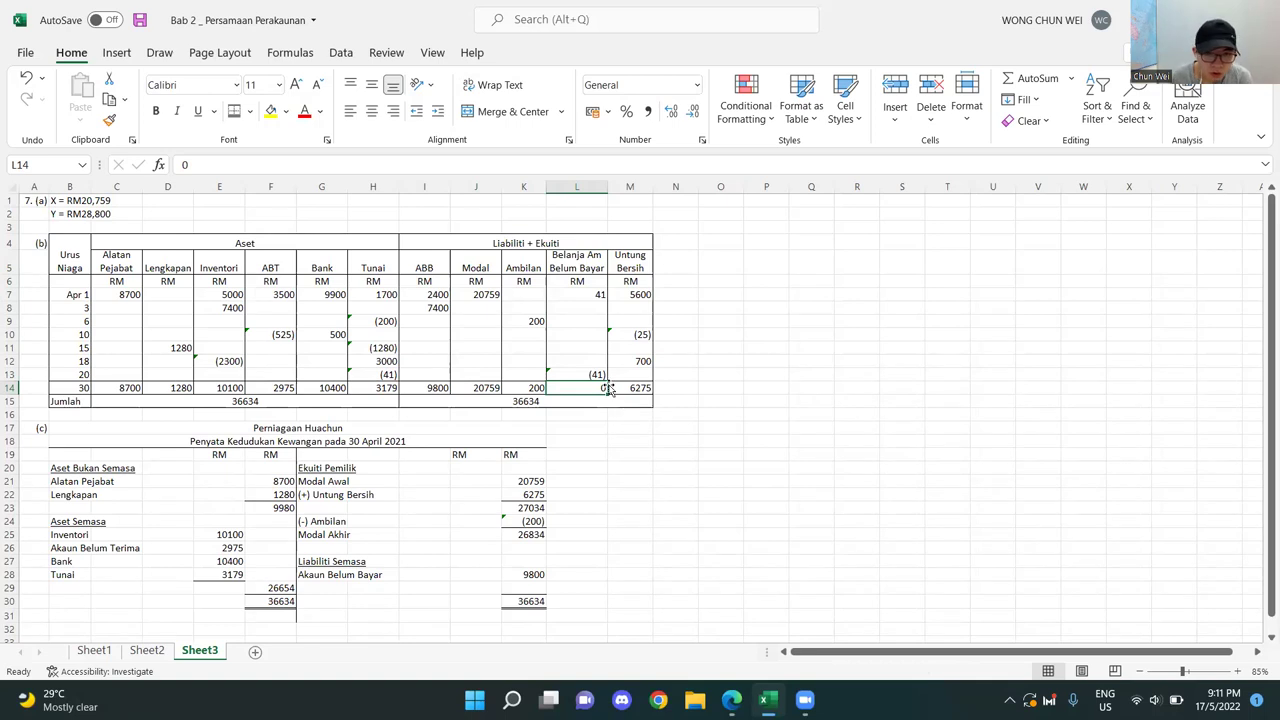
{"action": "left_click", "coordinate": [323, 590]}
{"action": "type", "text": "B"}
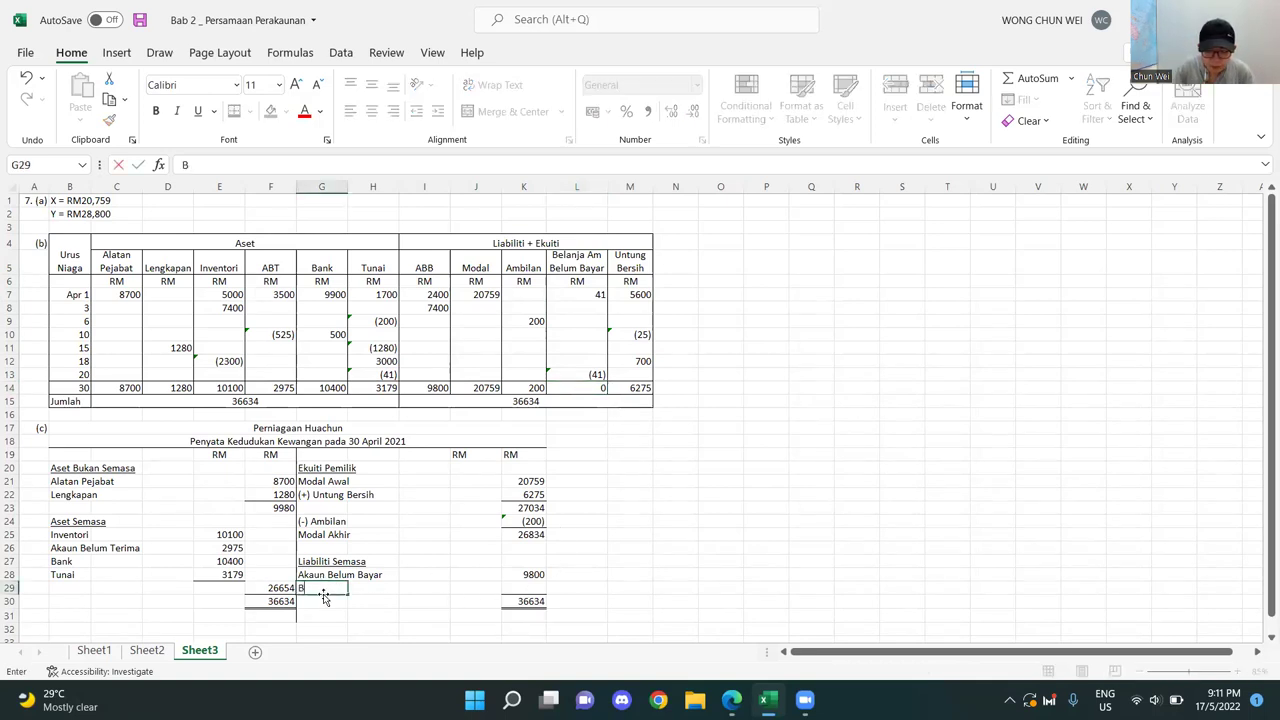
{"action": "type", "text": "elanja am"}
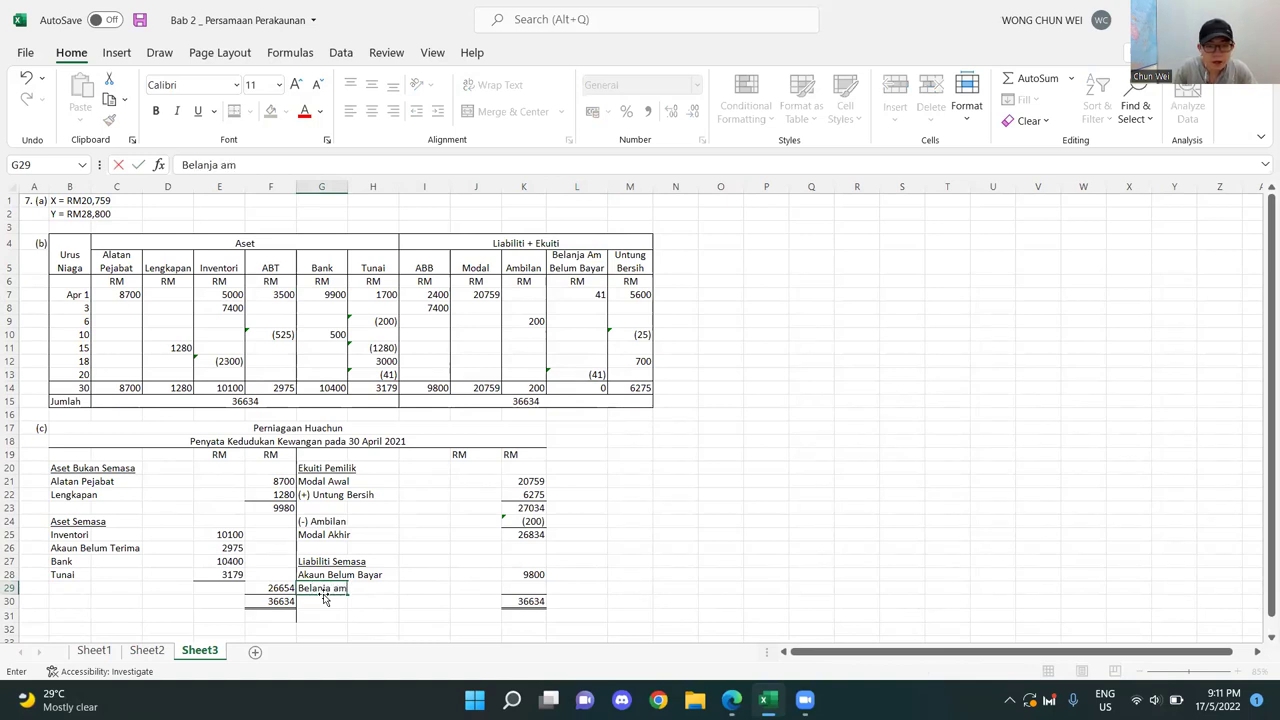
{"action": "type", "text": " belum bayar"}
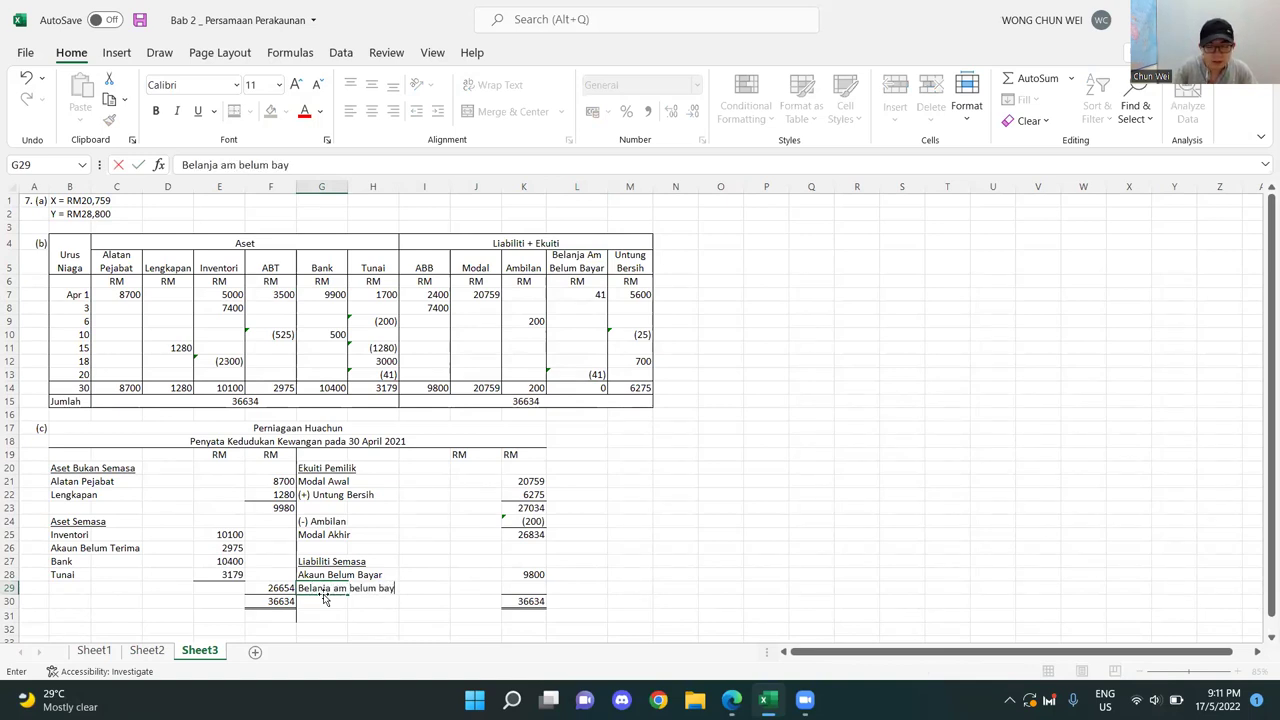
{"action": "left_click", "coordinate": [536, 587]}
{"action": "type", "text": "0"}
{"action": "key", "text": "Return"}
{"action": "left_click_drag", "start_coordinate": [675, 601], "coordinate": [675, 588]}
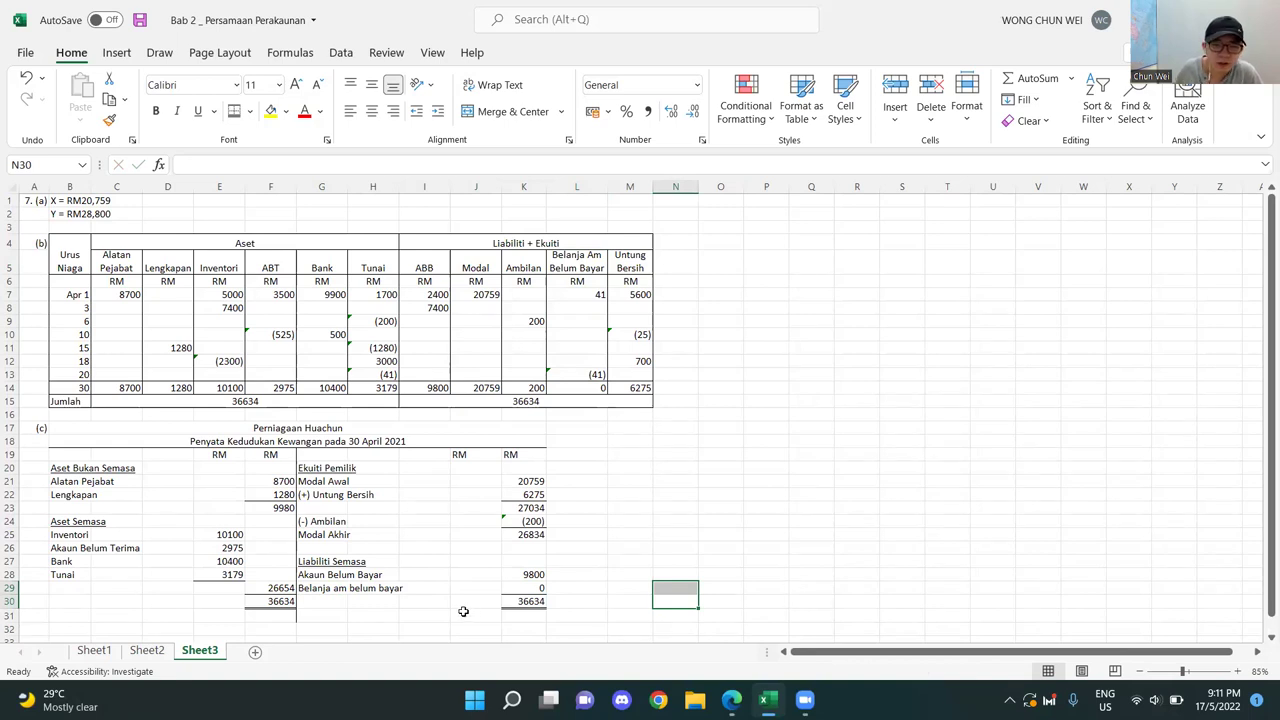
- Clear the "Belanja am belum bayar" label and its zero amount from G29:K29
{"action": "left_click", "coordinate": [524, 586]}
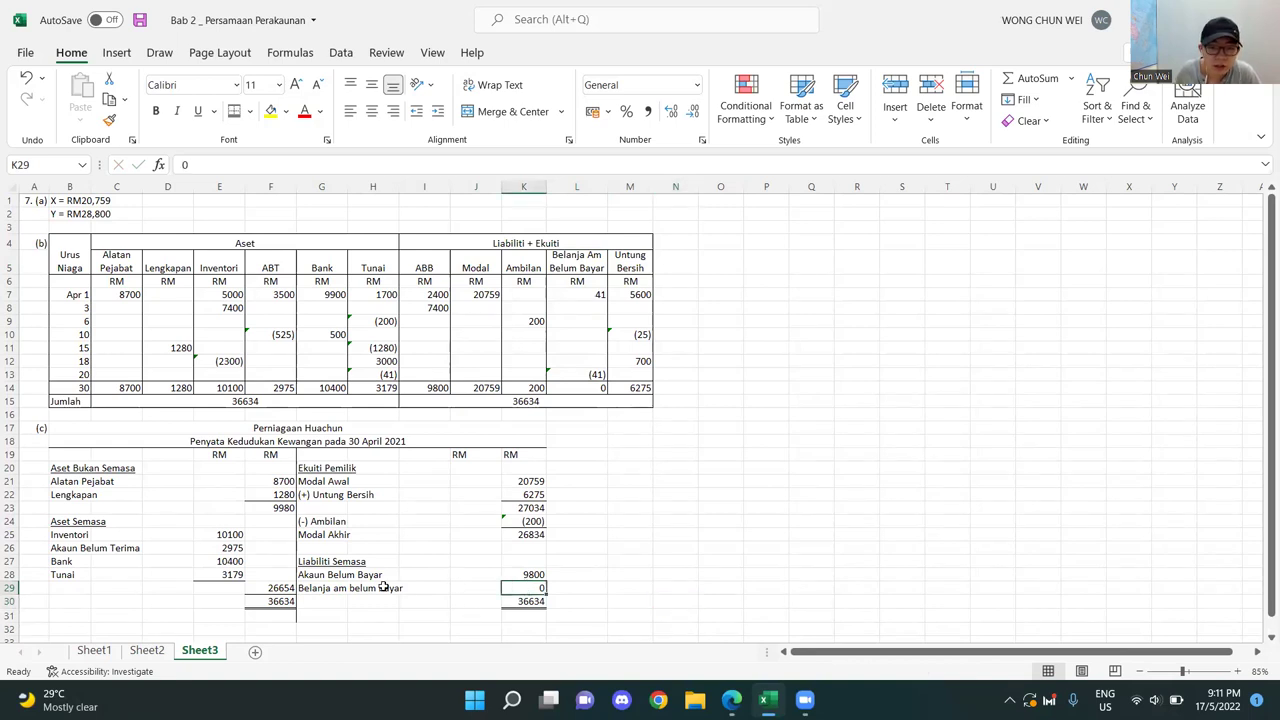
{"action": "left_click_drag", "start_coordinate": [328, 589], "coordinate": [519, 587]}
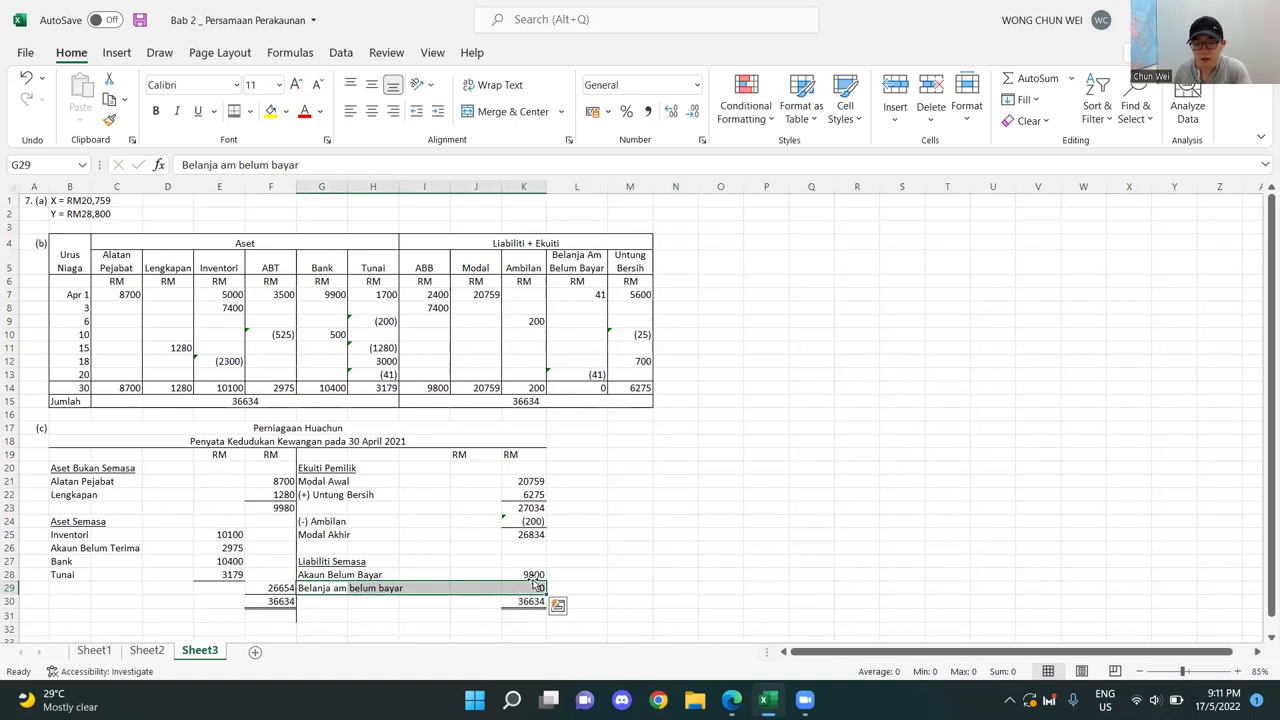
{"action": "key", "text": "Delete"}
{"action": "left_click", "coordinate": [668, 566]}
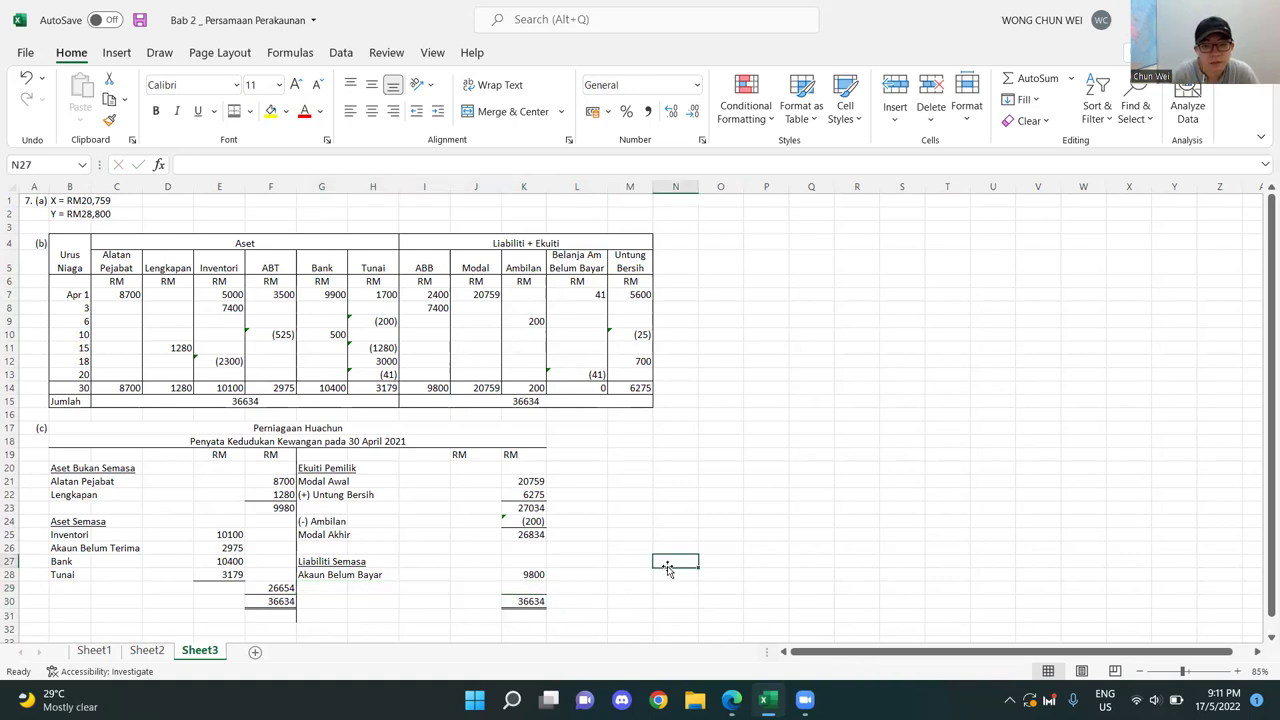
{"action": "scroll", "coordinate": [668, 566], "scroll_direction": "up", "scroll_amount": 1, "text": "ctrl"}
{"action": "scroll", "coordinate": [666, 566], "scroll_direction": "down", "scroll_amount": 3}
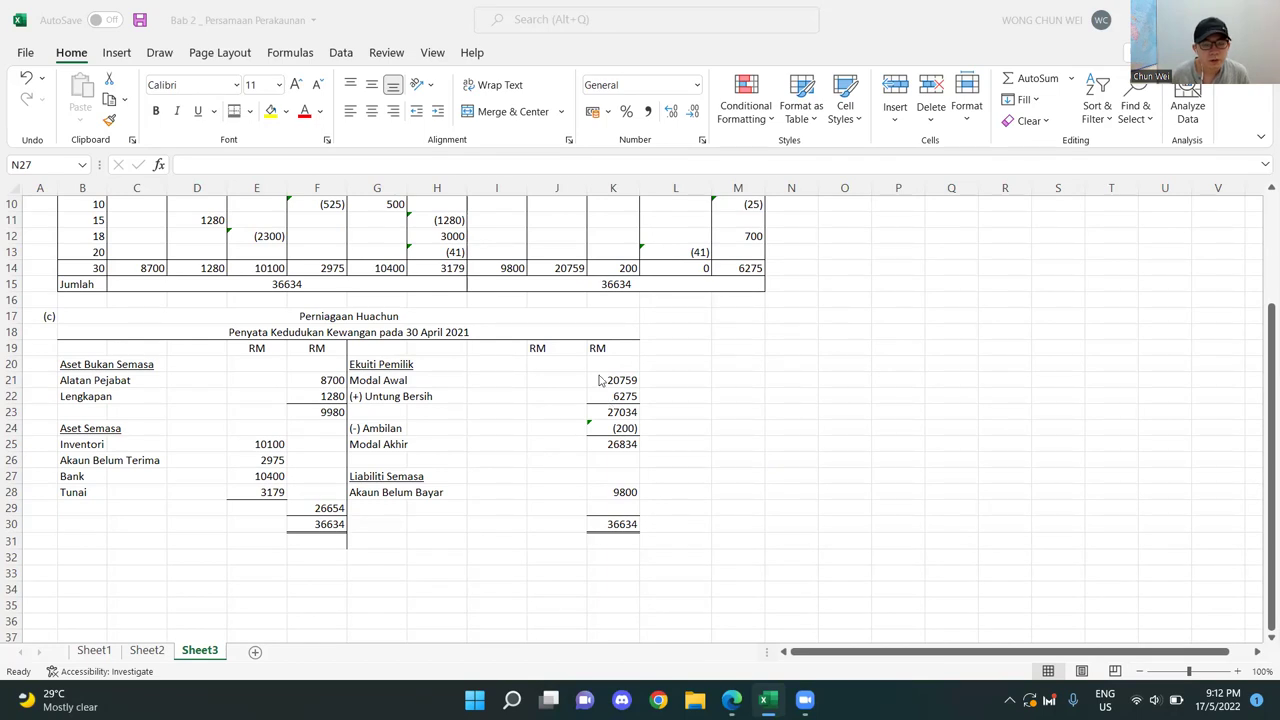
{"action": "scroll", "coordinate": [835, 466], "scroll_direction": "down", "scroll_amount": 1, "text": "ctrl"}
{"action": "scroll", "coordinate": [835, 466], "scroll_direction": "up", "scroll_amount": 3}
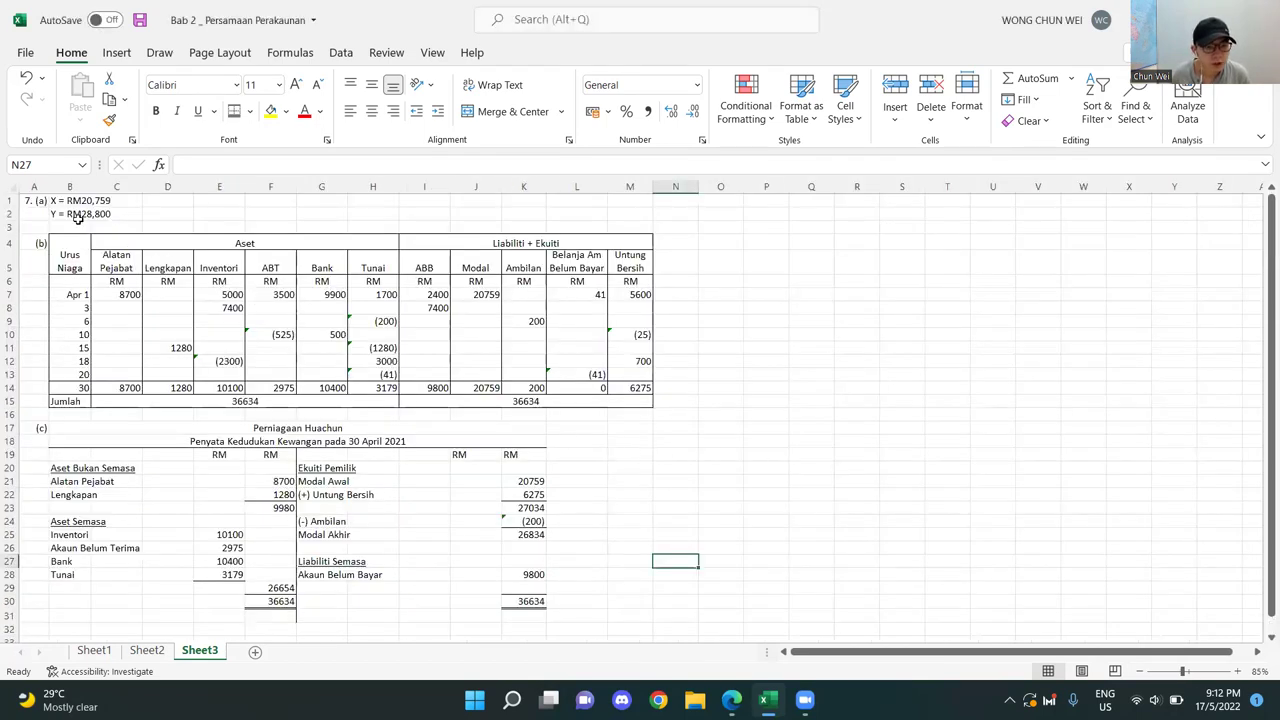
{"action": "left_click_drag", "start_coordinate": [680, 199], "coordinate": [689, 628]}
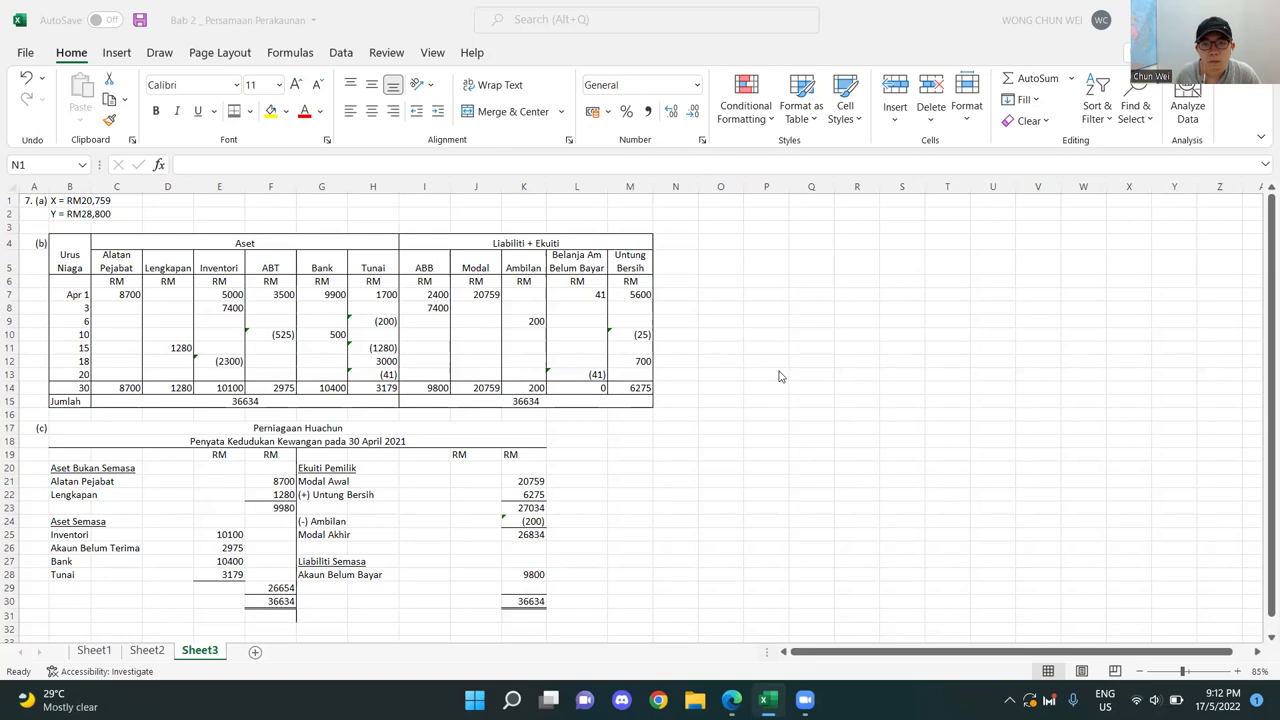
{"action": "left_click", "coordinate": [712, 50]}
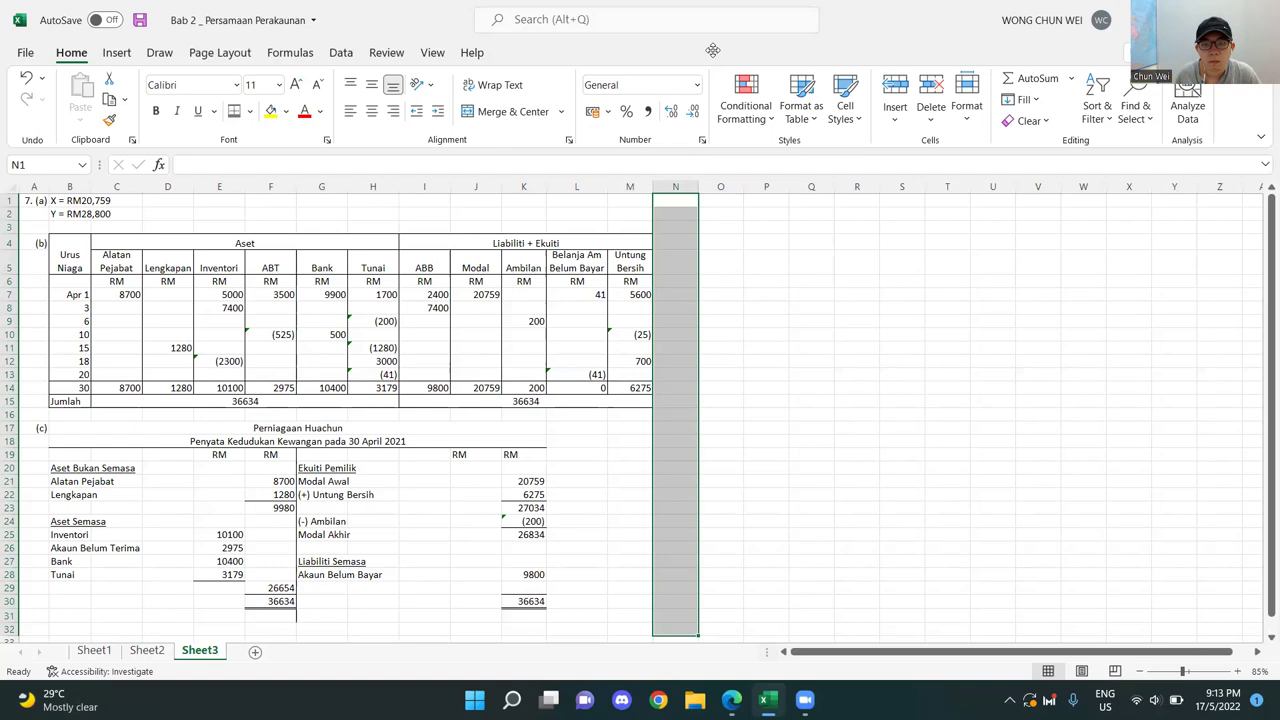
{"action": "left_click", "coordinate": [901, 495]}
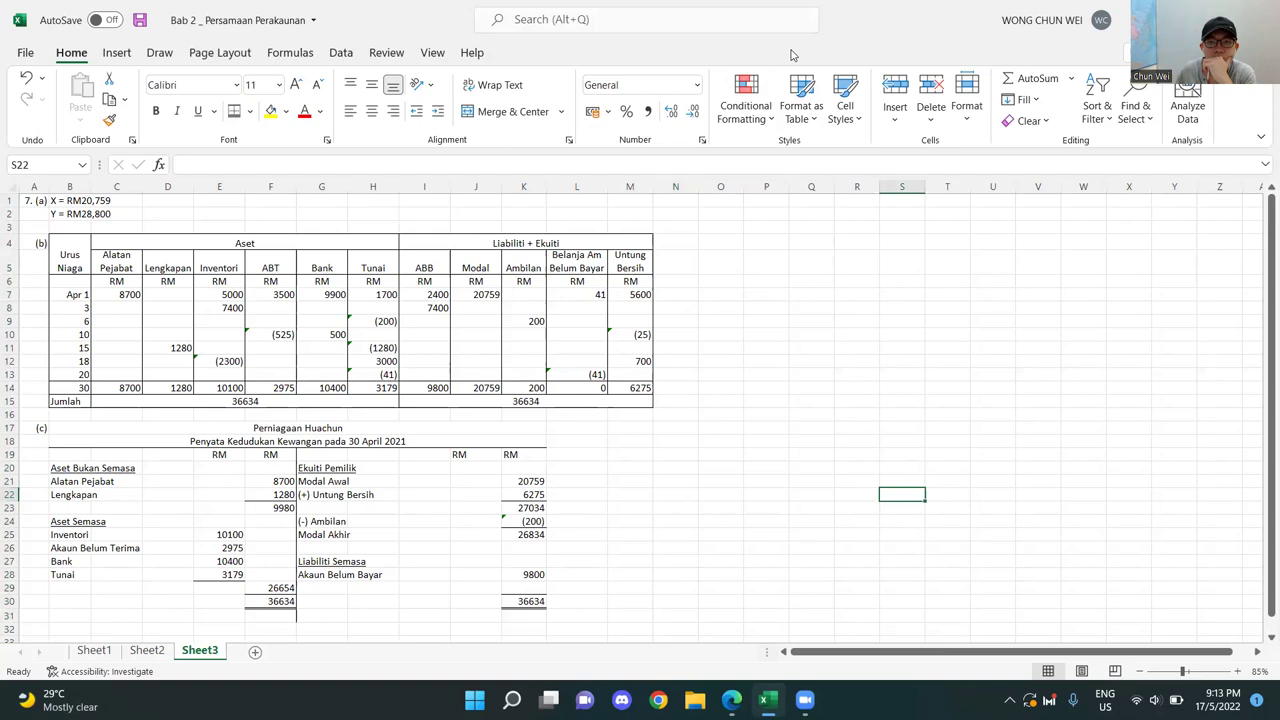
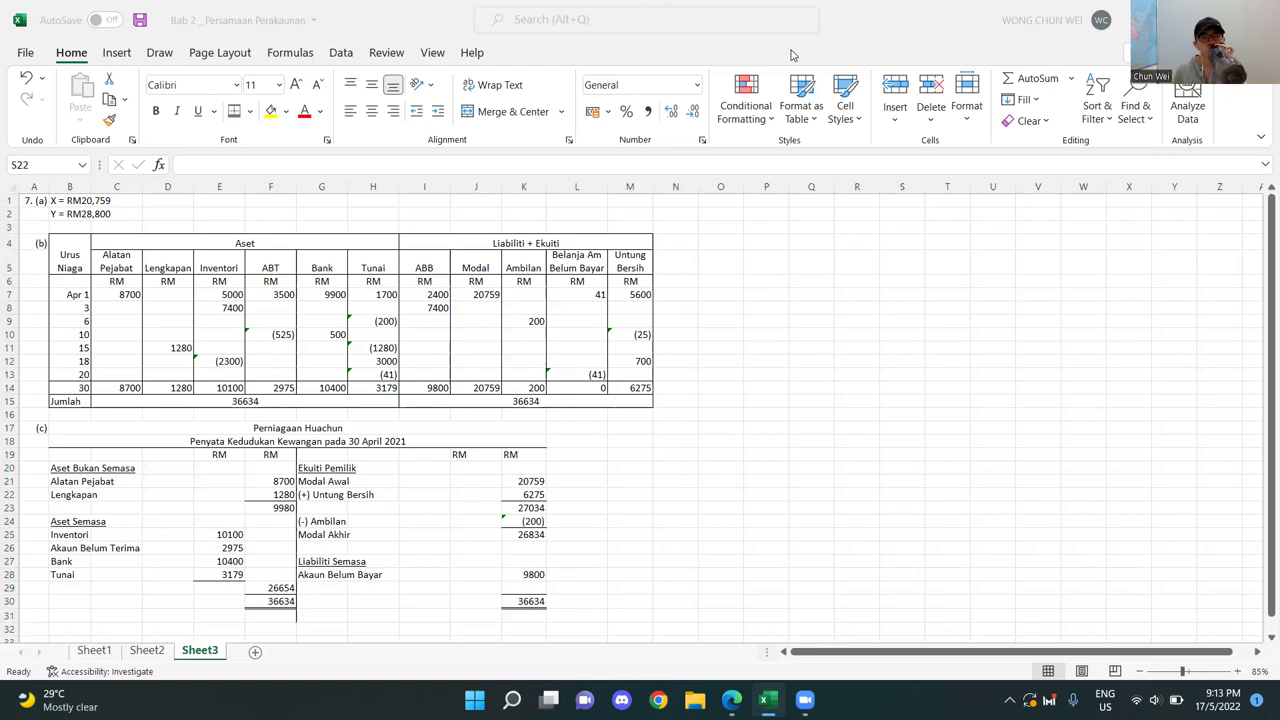
{"action": "key", "text": "ctrl+z"}
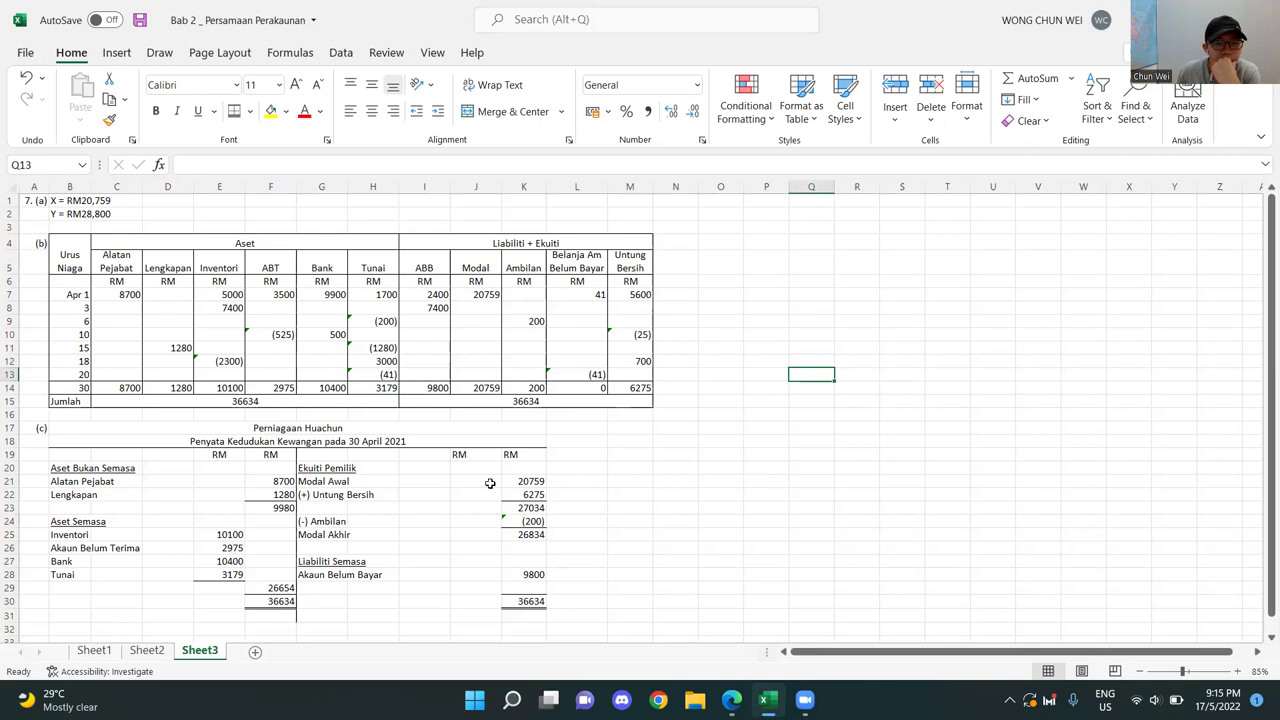
{"action": "left_click", "coordinate": [152, 509]}
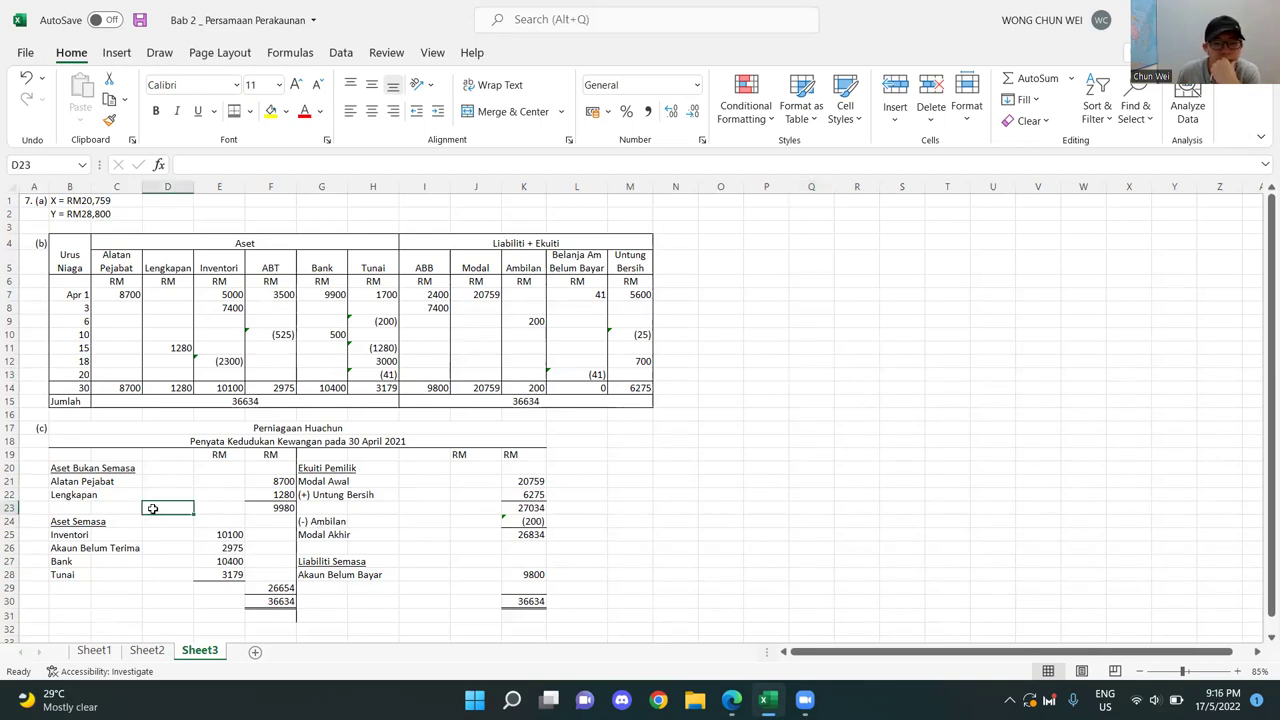
{"action": "left_click", "coordinate": [682, 455]}
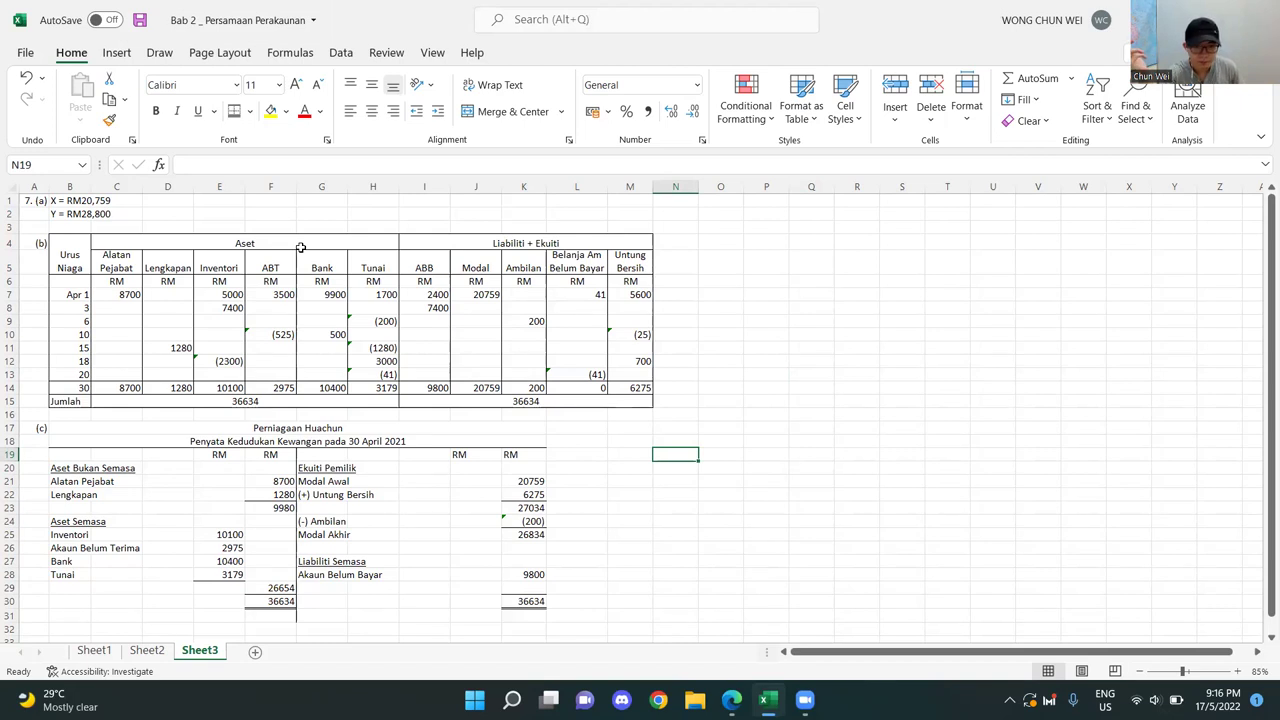
- Highlight the asset side of the statement of financial position, C20:F30, to review it
{"action": "scroll", "coordinate": [407, 426], "scroll_direction": "down", "scroll_amount": 1}
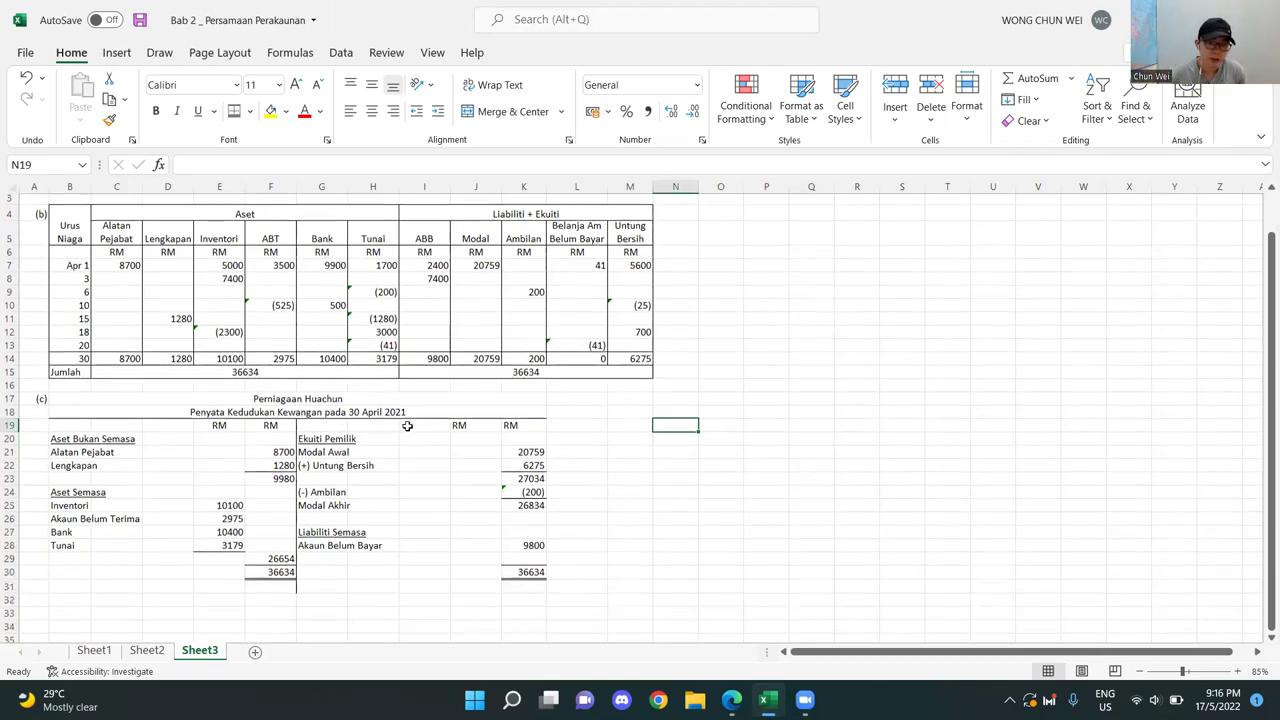
{"action": "scroll", "coordinate": [407, 426], "scroll_direction": "down", "scroll_amount": 1}
{"action": "left_click_drag", "start_coordinate": [124, 345], "coordinate": [326, 546]}
{"action": "left_click", "coordinate": [202, 552]}
{"action": "left_click_drag", "start_coordinate": [97, 374], "coordinate": [255, 518]}
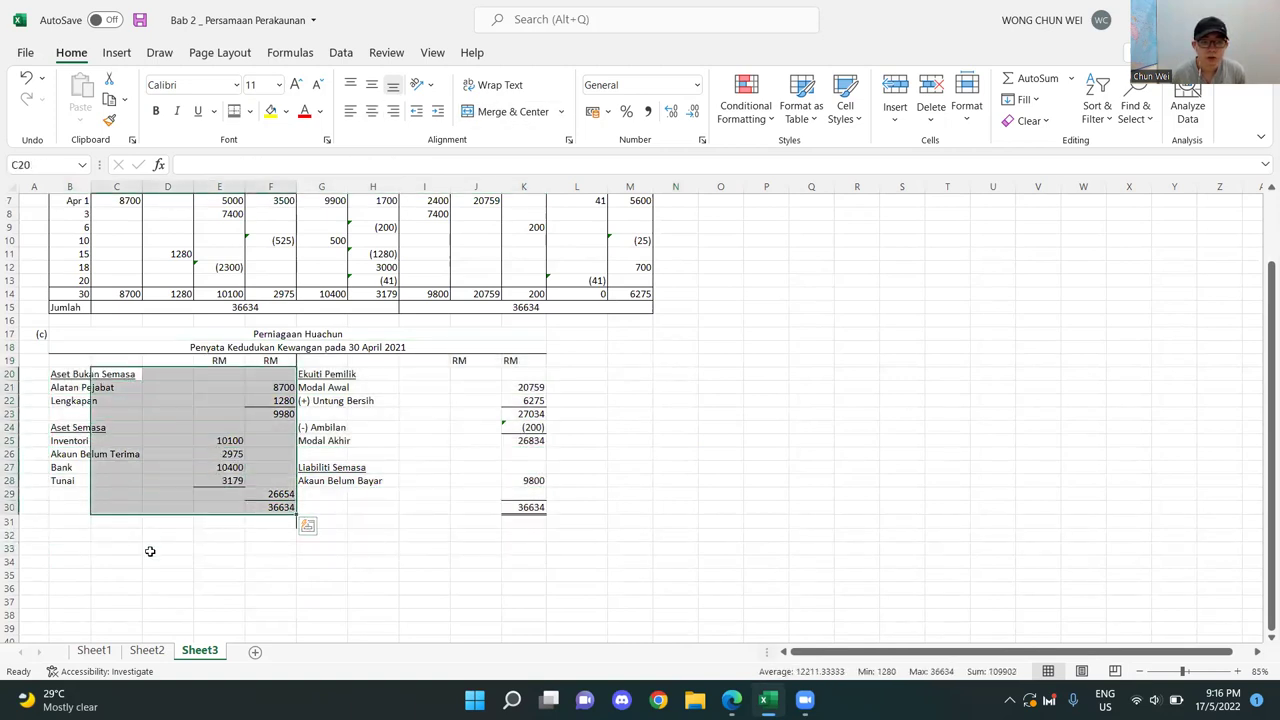
- Enter the label "Aset" in D33 below the statement as the start of the accounting equation
{"action": "left_click", "coordinate": [150, 549]}
{"action": "type", "text": "Ase"}
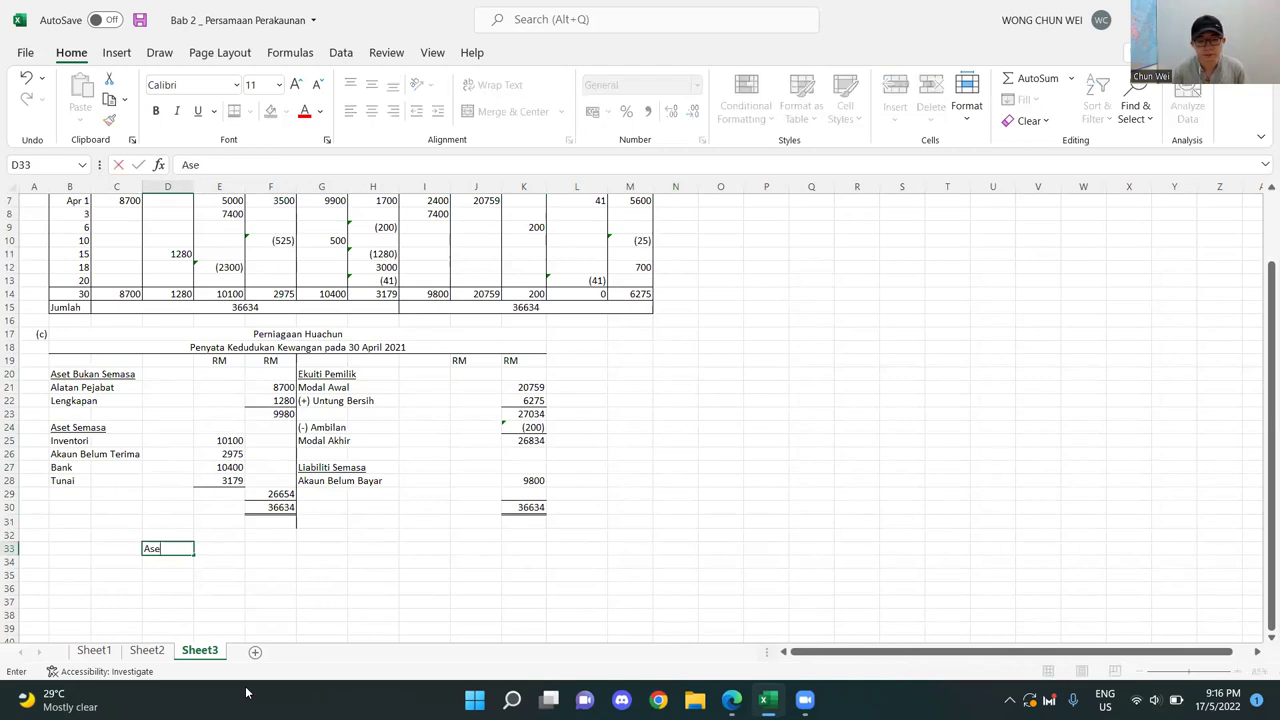
{"action": "key", "text": "Right"}
{"action": "key", "text": "Right"}
{"action": "key", "text": "Right"}
{"action": "key", "text": "Down"}
{"action": "key", "text": "Left"}
{"action": "key", "text": "Up"}
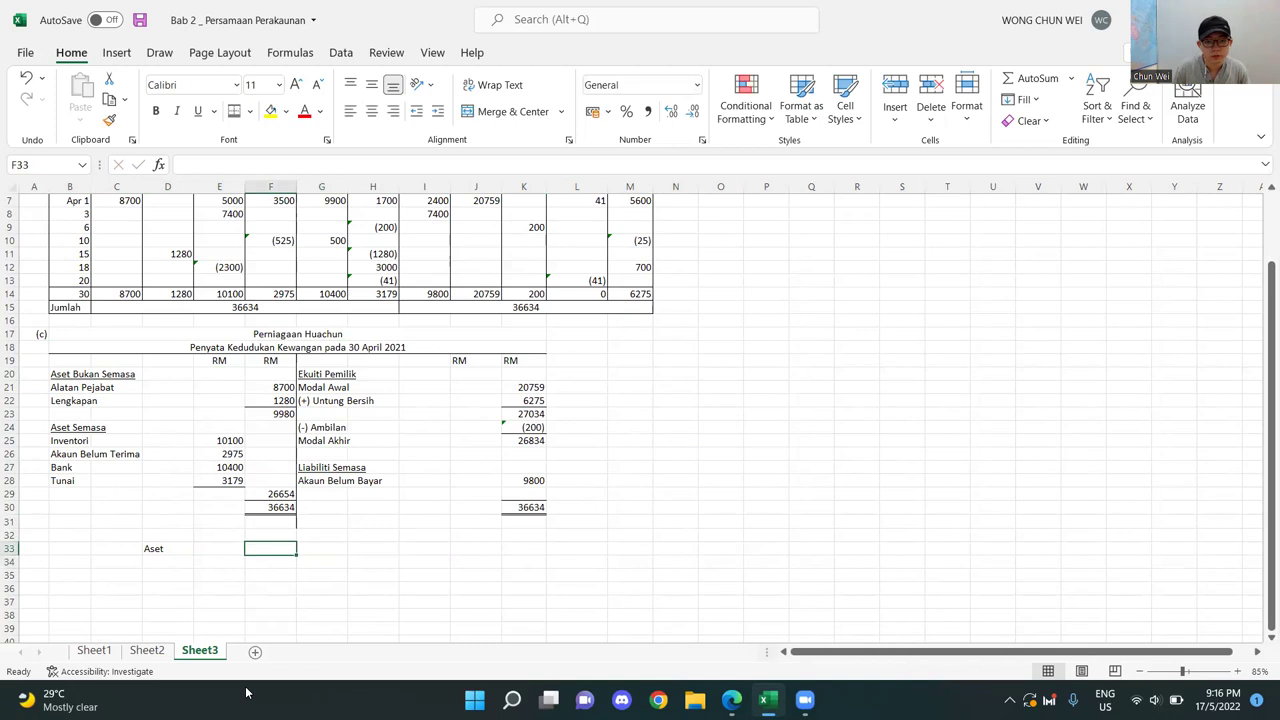
- Enter an equals sign as plain text in F33, beside the "Aset" label
{"action": "type", "text": "="}
{"action": "key", "text": "Right"}
{"action": "key", "text": "Right"}
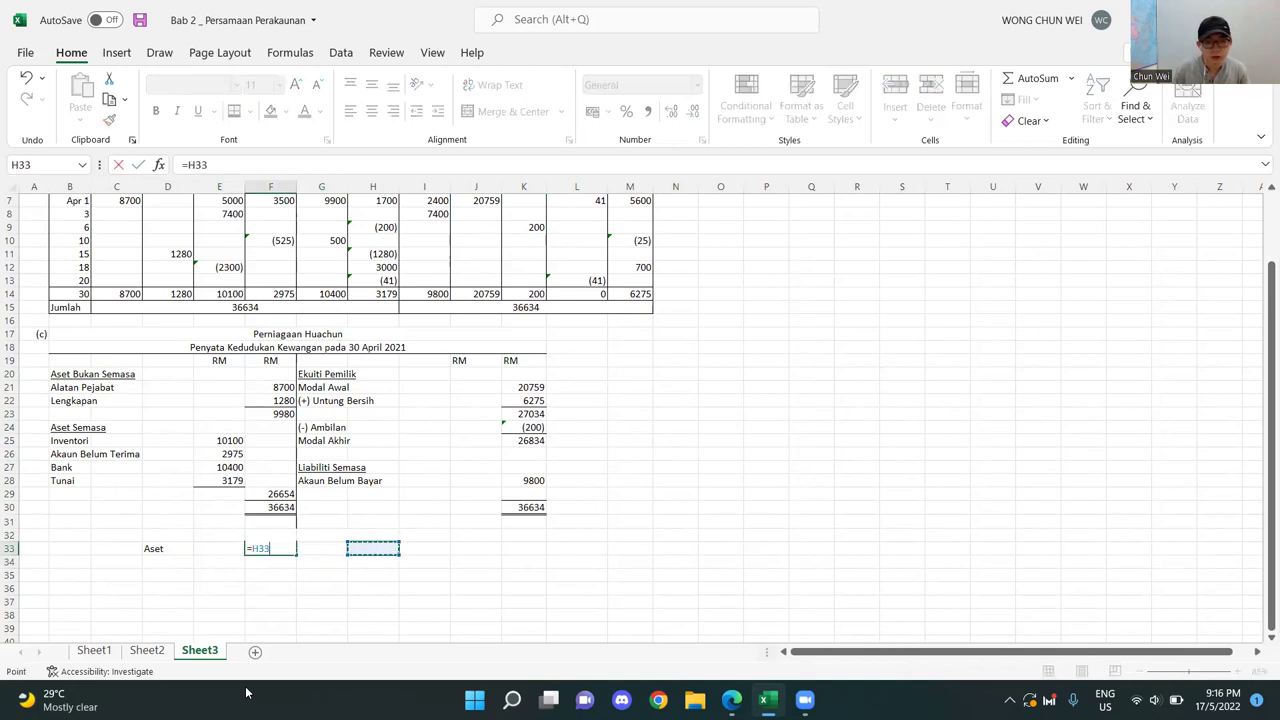
{"action": "key", "text": "BackSpace"}
{"action": "key", "text": "BackSpace"}
{"action": "key", "text": "BackSpace"}
{"action": "key", "text": "BackSpace"}
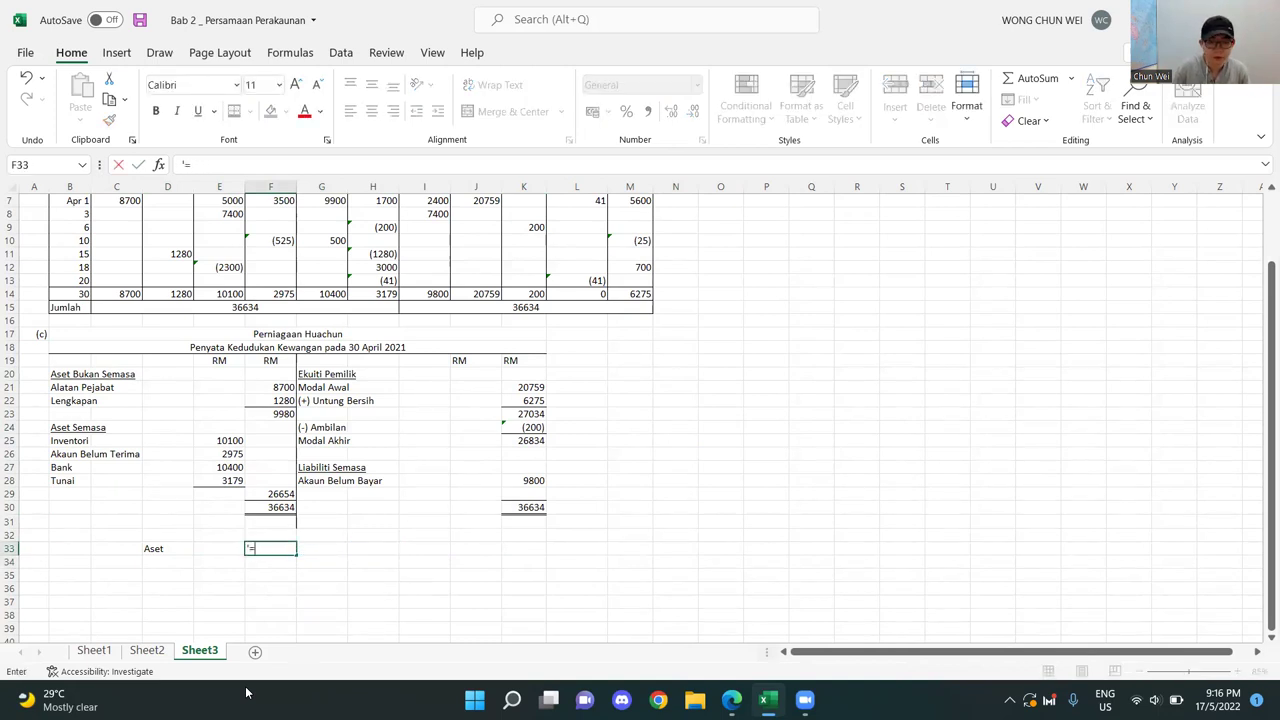
{"action": "key", "text": "Return"}
- Complete the accounting equation by entering "Liabiliti + EP" in H33
{"action": "left_click", "coordinate": [381, 547]}
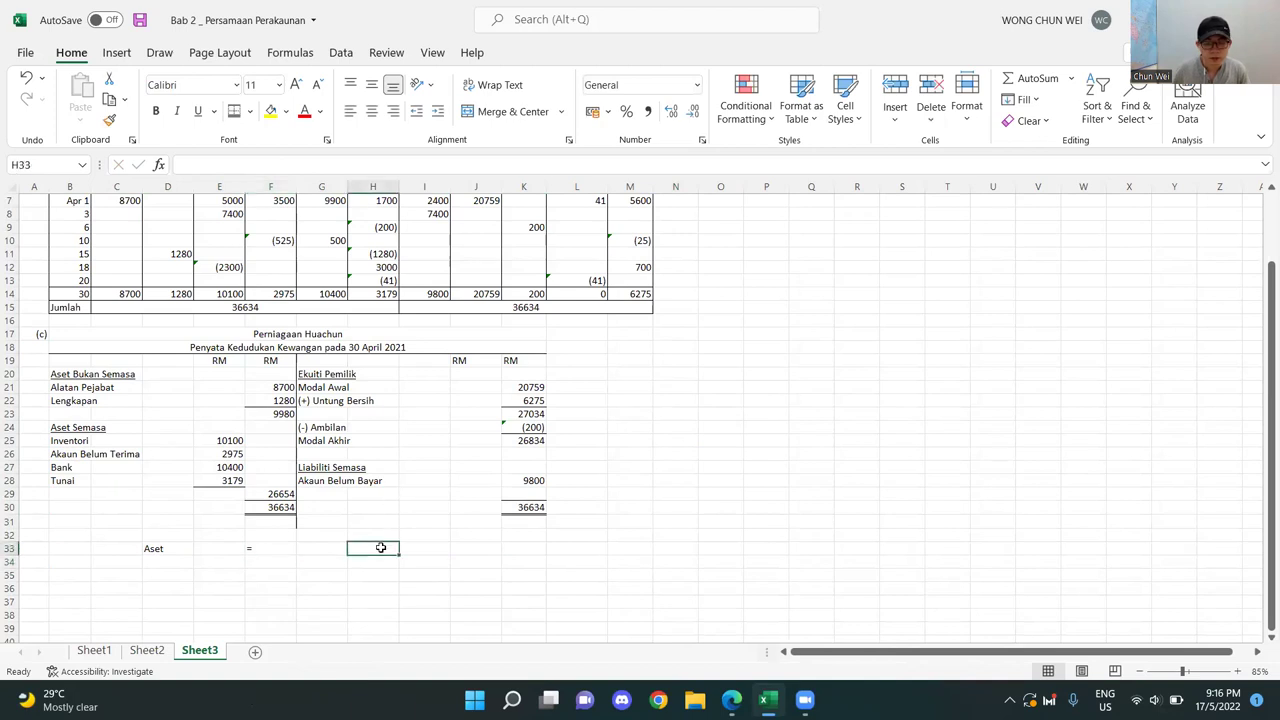
{"action": "type", "text": "Liabiliti +"}
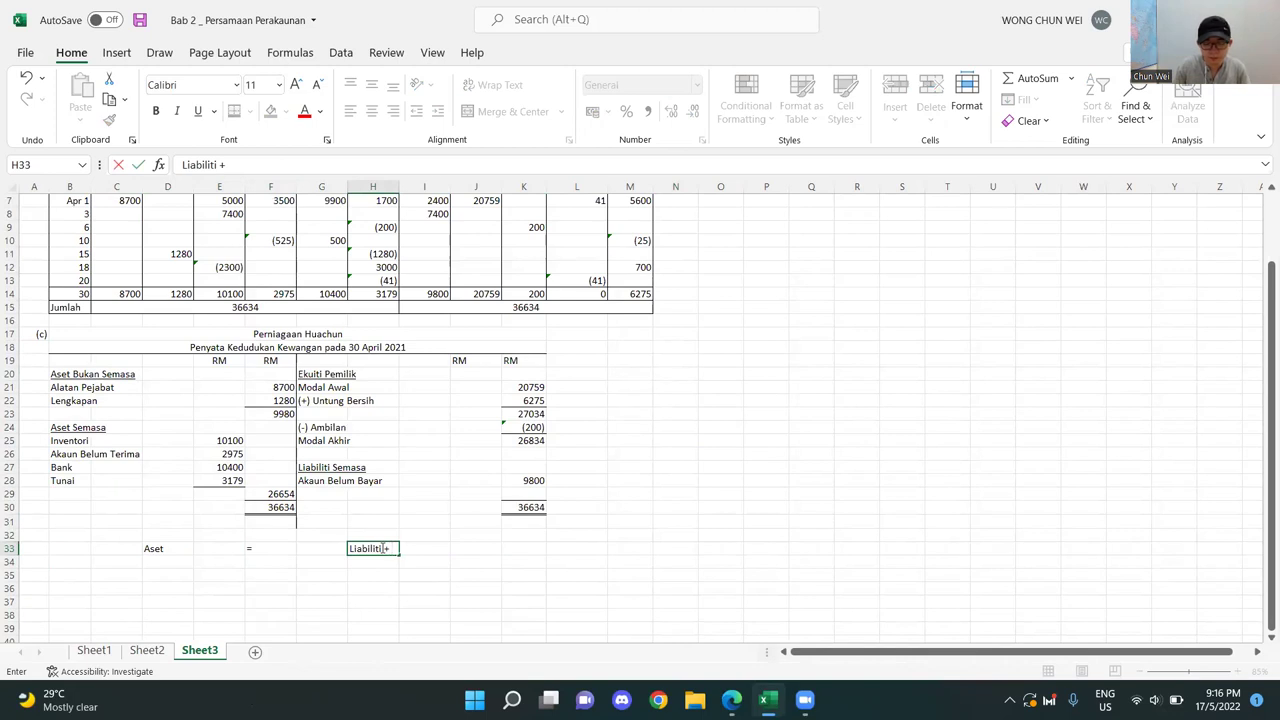
{"action": "type", "text": "EP"}
{"action": "key", "text": "Return"}
{"action": "left_click", "coordinate": [457, 584]}
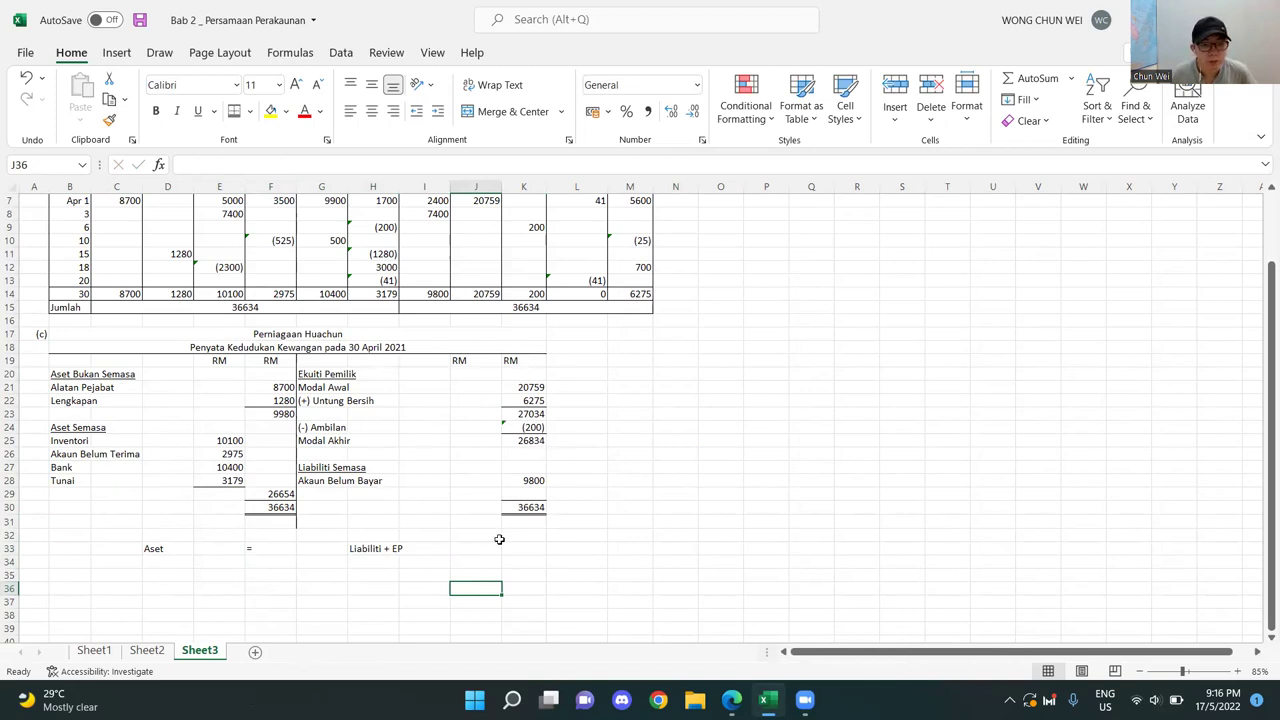
- Compare the Jumlah totals of the assets and the liabilities plus equity in row 15 with the statement totals in F30 and K30
{"action": "scroll", "coordinate": [292, 406], "scroll_direction": "up", "scroll_amount": 1}
{"action": "left_click", "coordinate": [252, 361]}
{"action": "left_click", "coordinate": [280, 563]}
{"action": "left_click", "coordinate": [545, 363]}
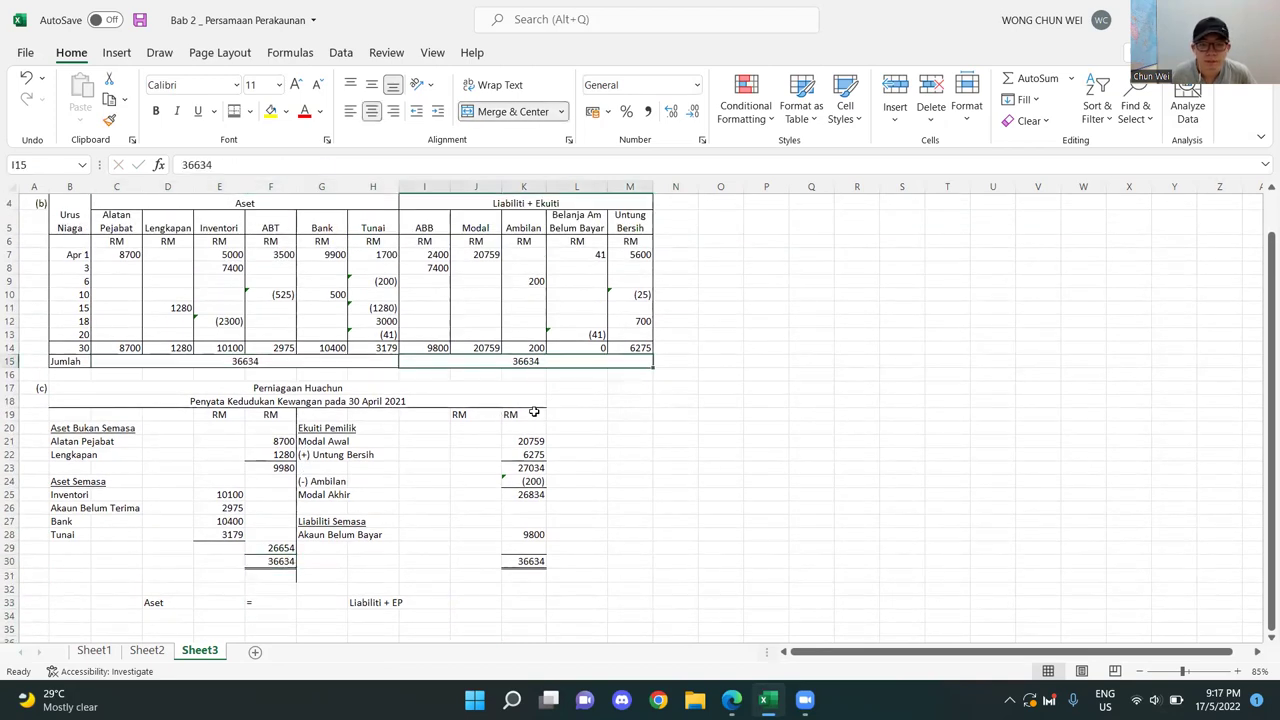
{"action": "left_click", "coordinate": [522, 563]}
{"action": "left_click", "coordinate": [525, 364]}
- Clear the accounting equation written in row 33 below the statement
{"action": "left_click_drag", "start_coordinate": [151, 603], "coordinate": [410, 610]}
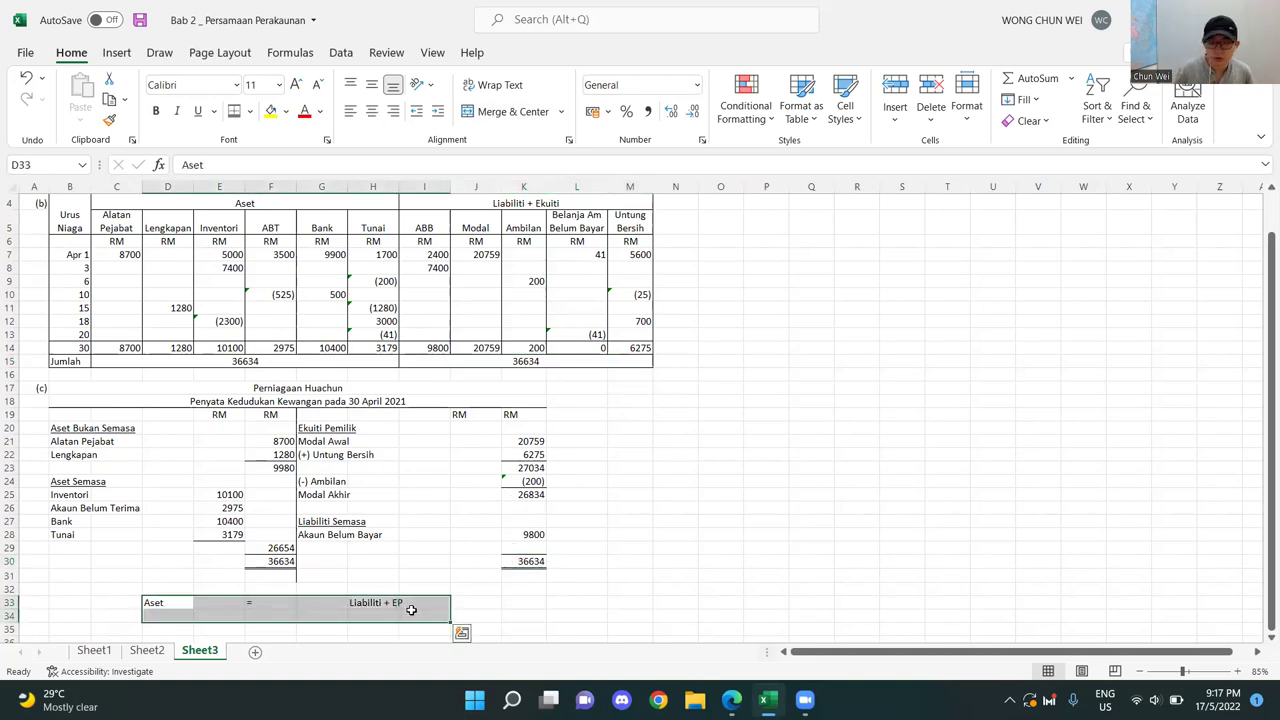
{"action": "key", "text": "Delete"}
- Switch to the Bab 2 F4 PDF in Microsoft Edge and circle the handwritten OBJ note below the Catatan Kontra table on page 5
{"action": "left_click", "coordinate": [731, 700]}
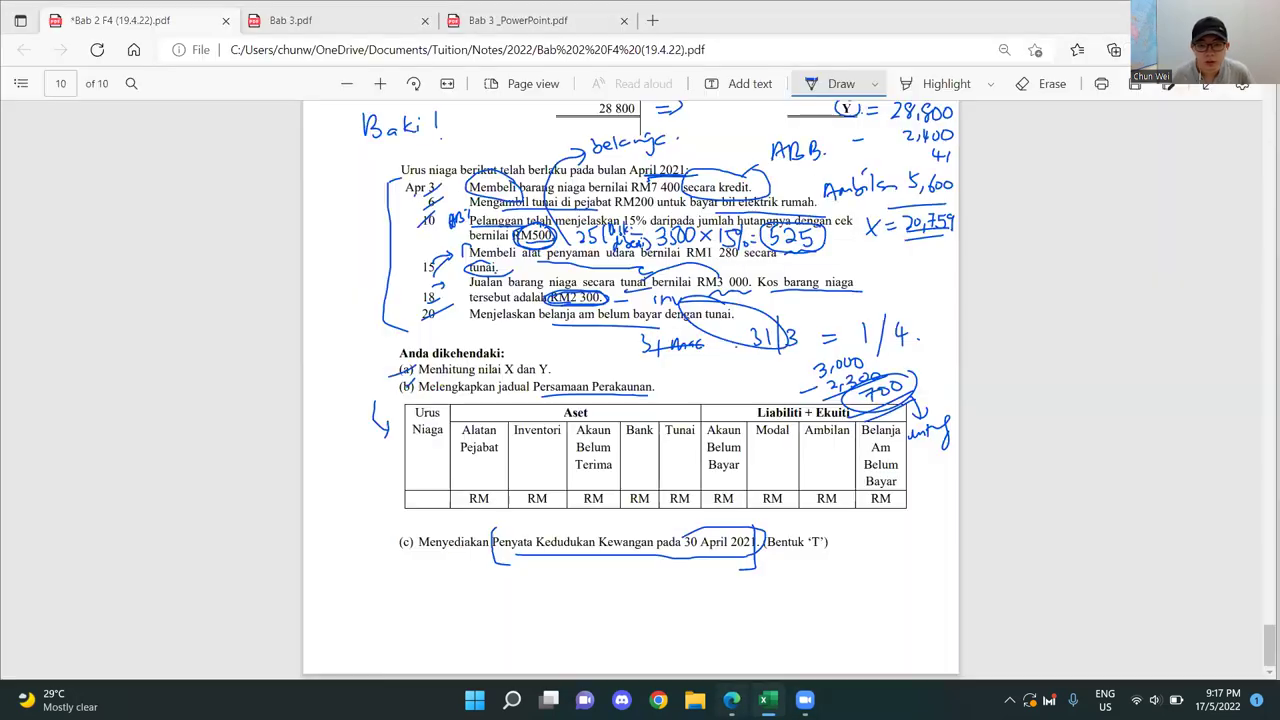
{"action": "scroll", "coordinate": [1009, 300], "scroll_direction": "up", "scroll_amount": 20}
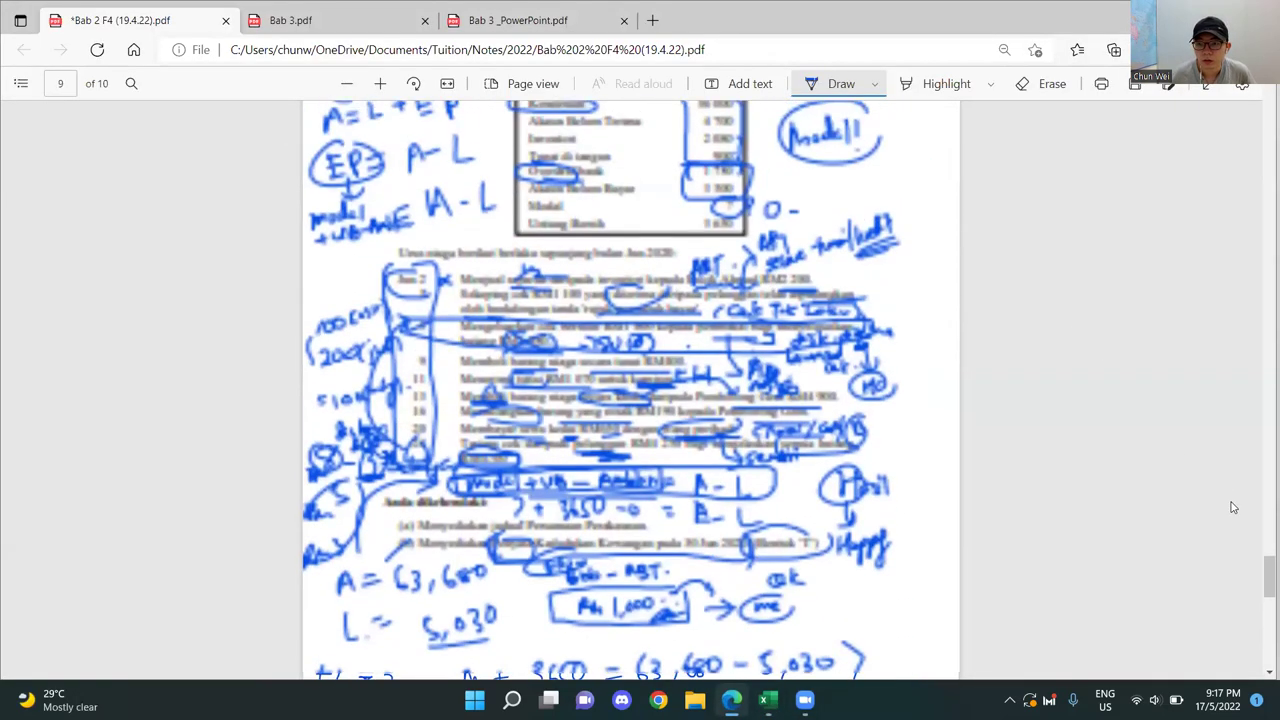
{"action": "scroll", "coordinate": [1261, 363], "scroll_direction": "up", "scroll_amount": 20}
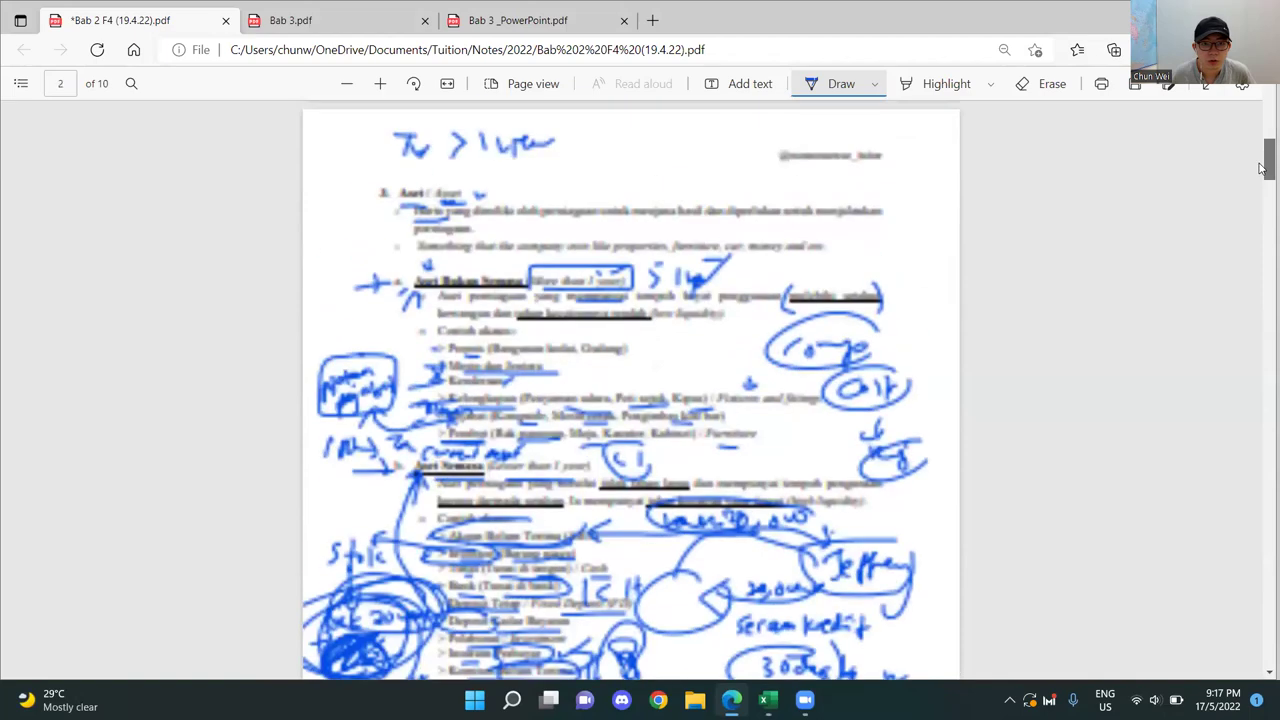
{"action": "left_click_drag", "start_coordinate": [1265, 108], "coordinate": [1262, 358]}
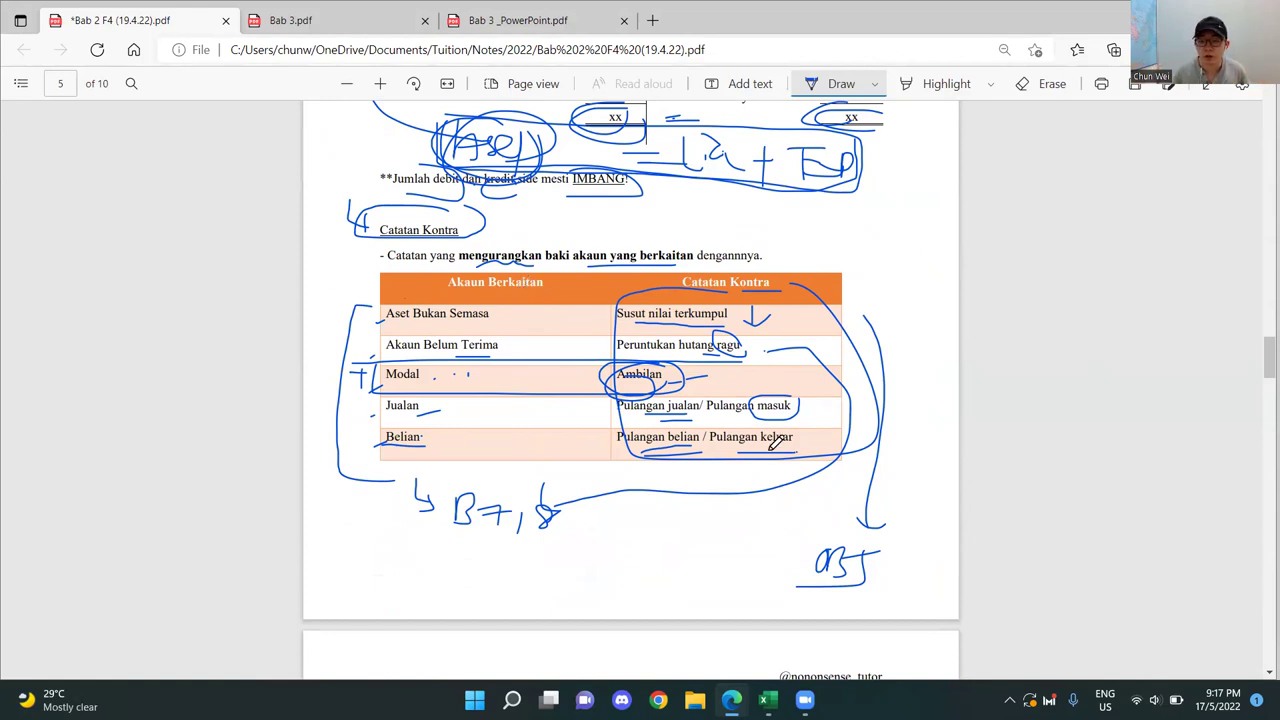
{"action": "mouse_move", "coordinate": [816, 543]}
{"action": "left_mouse_down"}
{"action": "mouse_move", "coordinate": [877, 601]}
{"action": "mouse_move", "coordinate": [737, 500]}
{"action": "left_mouse_up"}
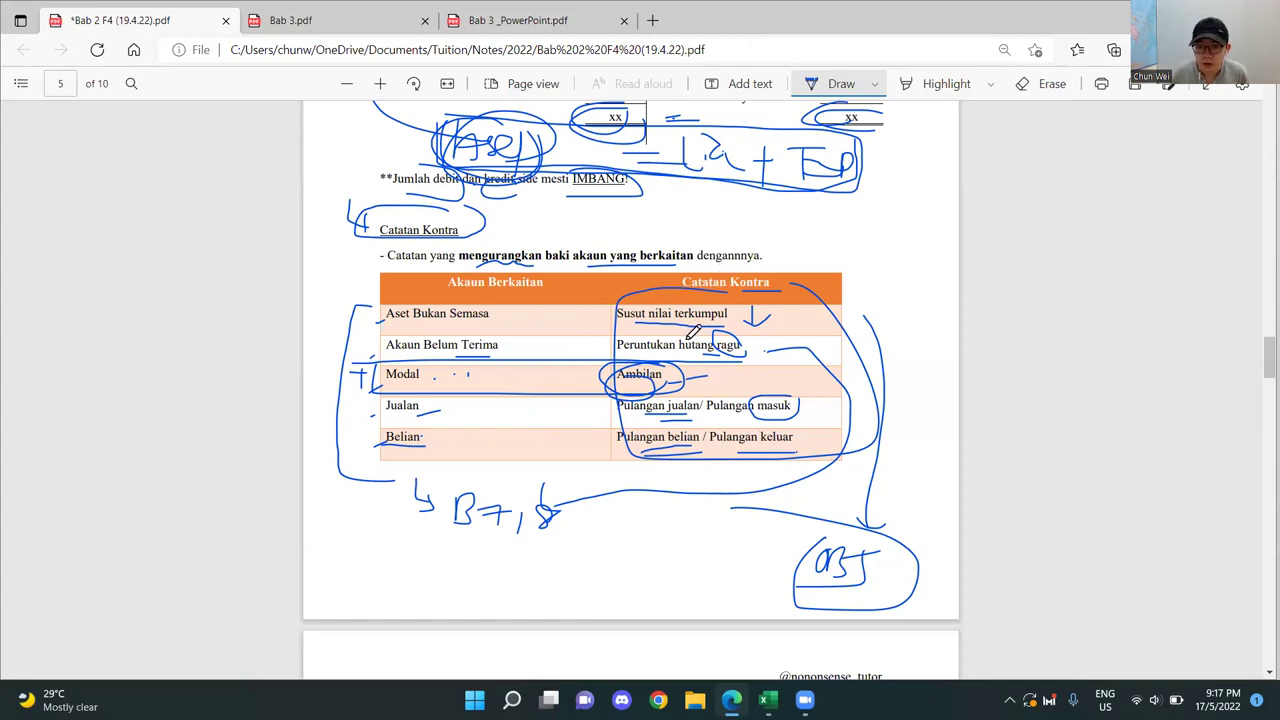
- Mark the five Akaun Berkaitan rows with crosses and circle Ambilan and Susut nilai terkumpul, linking the latter to a circled margin note
{"action": "mouse_move", "coordinate": [561, 309]}
{"action": "left_mouse_down"}
{"action": "mouse_move", "coordinate": [575, 306]}
{"action": "mouse_move", "coordinate": [561, 320]}
{"action": "mouse_move", "coordinate": [572, 352]}
{"action": "mouse_move", "coordinate": [560, 352]}
{"action": "mouse_move", "coordinate": [580, 389]}
{"action": "mouse_move", "coordinate": [566, 390]}
{"action": "left_mouse_up"}
{"action": "mouse_move", "coordinate": [568, 414]}
{"action": "left_mouse_down"}
{"action": "mouse_move", "coordinate": [583, 430]}
{"action": "mouse_move", "coordinate": [568, 431]}
{"action": "left_mouse_up"}
{"action": "left_click_drag", "start_coordinate": [549, 450], "coordinate": [555, 472]}
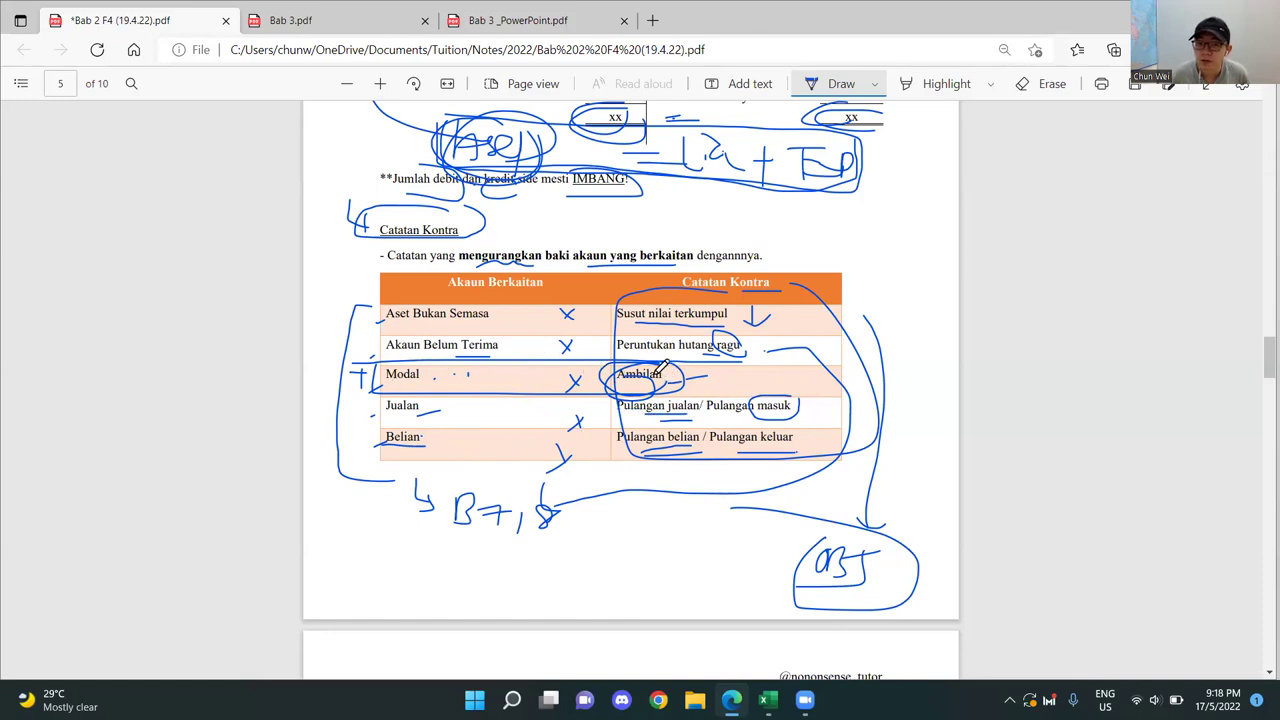
{"action": "left_click_drag", "start_coordinate": [622, 352], "coordinate": [684, 372]}
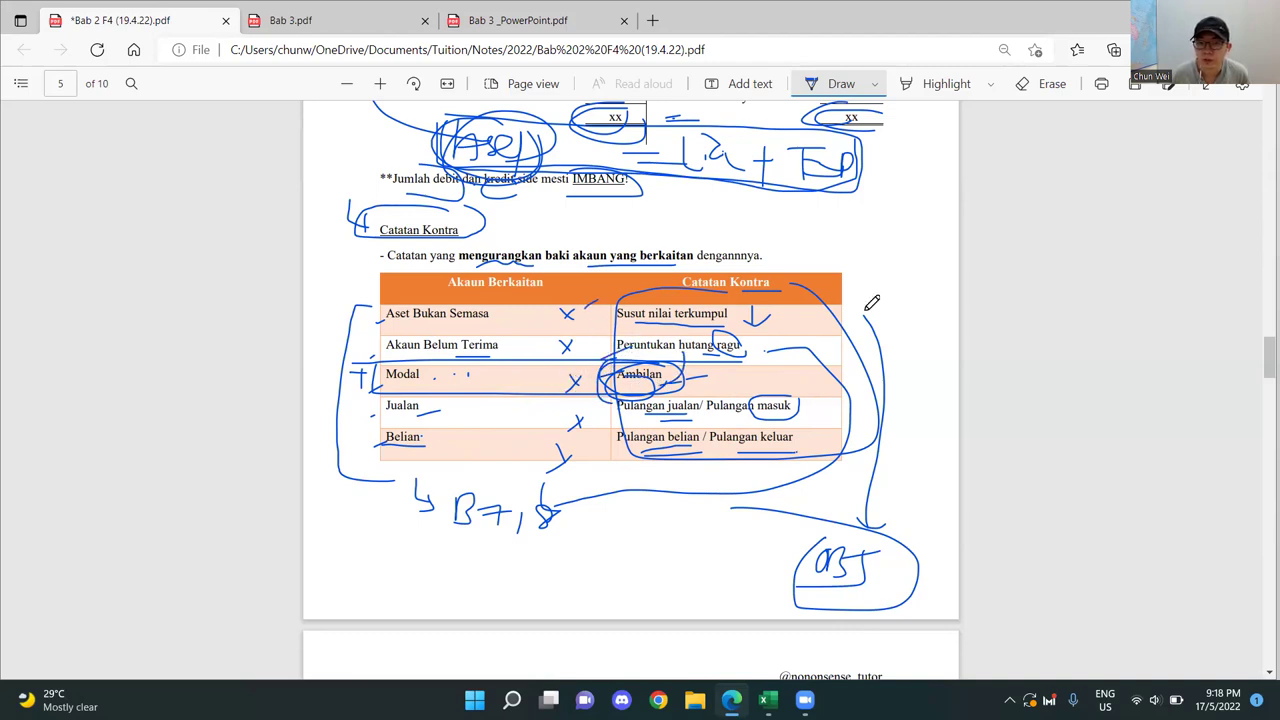
{"action": "mouse_move", "coordinate": [777, 297]}
{"action": "left_mouse_down"}
{"action": "mouse_move", "coordinate": [627, 312]}
{"action": "mouse_move", "coordinate": [738, 338]}
{"action": "mouse_move", "coordinate": [828, 240]}
{"action": "mouse_move", "coordinate": [850, 255]}
{"action": "mouse_move", "coordinate": [874, 226]}
{"action": "mouse_move", "coordinate": [876, 188]}
{"action": "mouse_move", "coordinate": [870, 220]}
{"action": "mouse_move", "coordinate": [930, 190]}
{"action": "mouse_move", "coordinate": [896, 218]}
{"action": "left_mouse_up"}
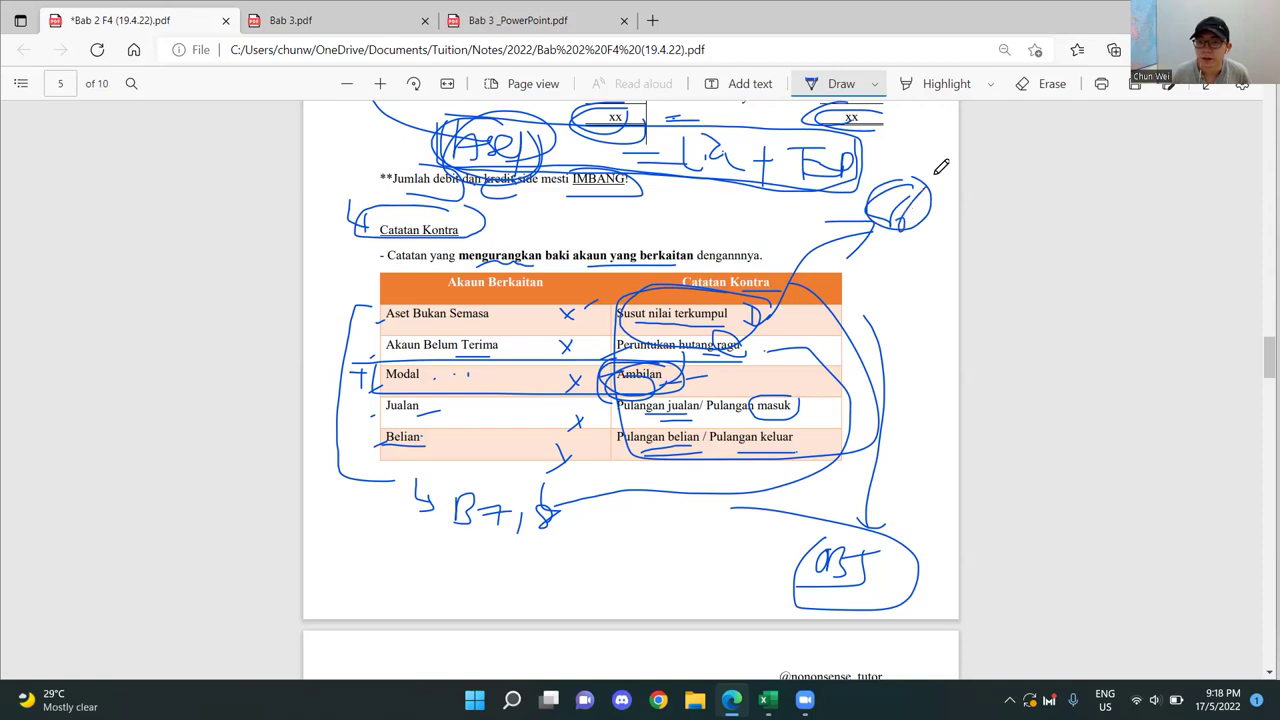
- In the Summary Klasifikasi heading on page 3, tick Akaun Nominal and Akaun Nyata and draw a wavy underline beneath them
{"action": "scroll", "coordinate": [688, 650], "scroll_direction": "up", "scroll_amount": 10}
{"action": "scroll", "coordinate": [738, 555], "scroll_direction": "up", "scroll_amount": 15}
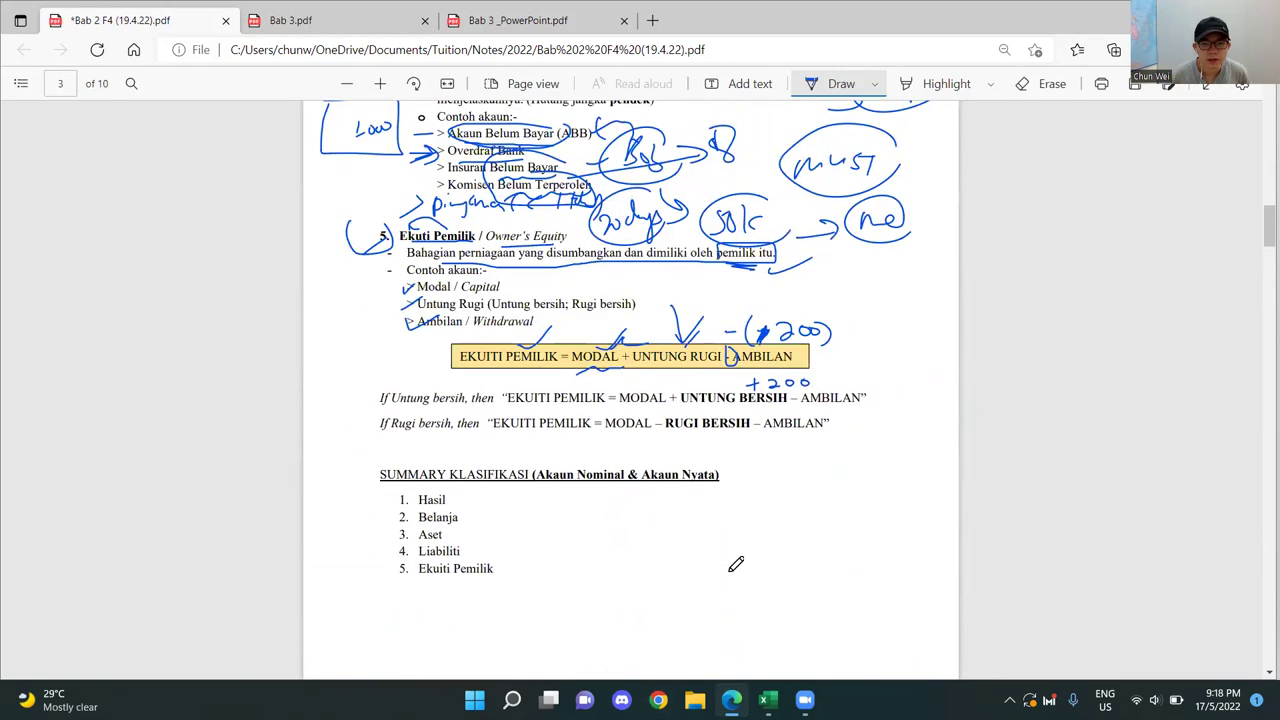
{"action": "scroll", "coordinate": [731, 557], "scroll_direction": "up", "scroll_amount": 1}
{"action": "scroll", "coordinate": [731, 557], "scroll_direction": "down", "scroll_amount": 1}
{"action": "scroll", "coordinate": [704, 526], "scroll_direction": "up", "scroll_amount": 1}
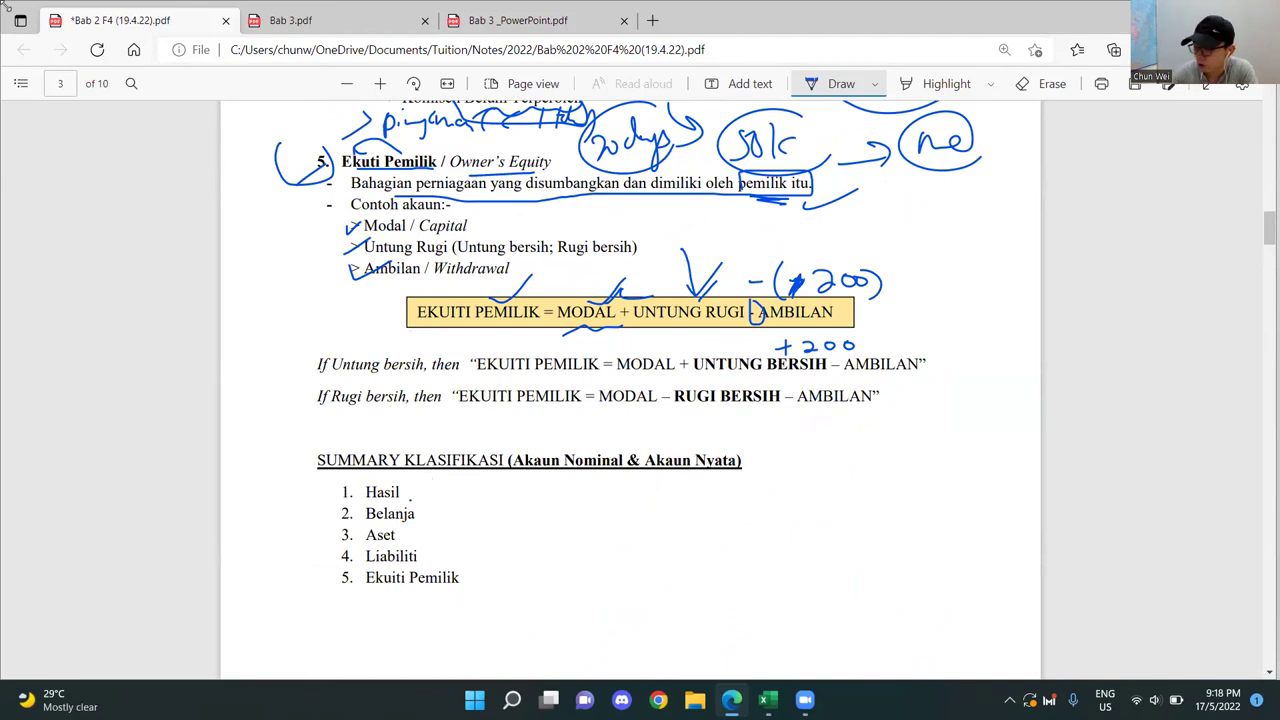
{"action": "left_click_drag", "start_coordinate": [589, 440], "coordinate": [612, 435]}
{"action": "left_click_drag", "start_coordinate": [705, 435], "coordinate": [726, 432]}
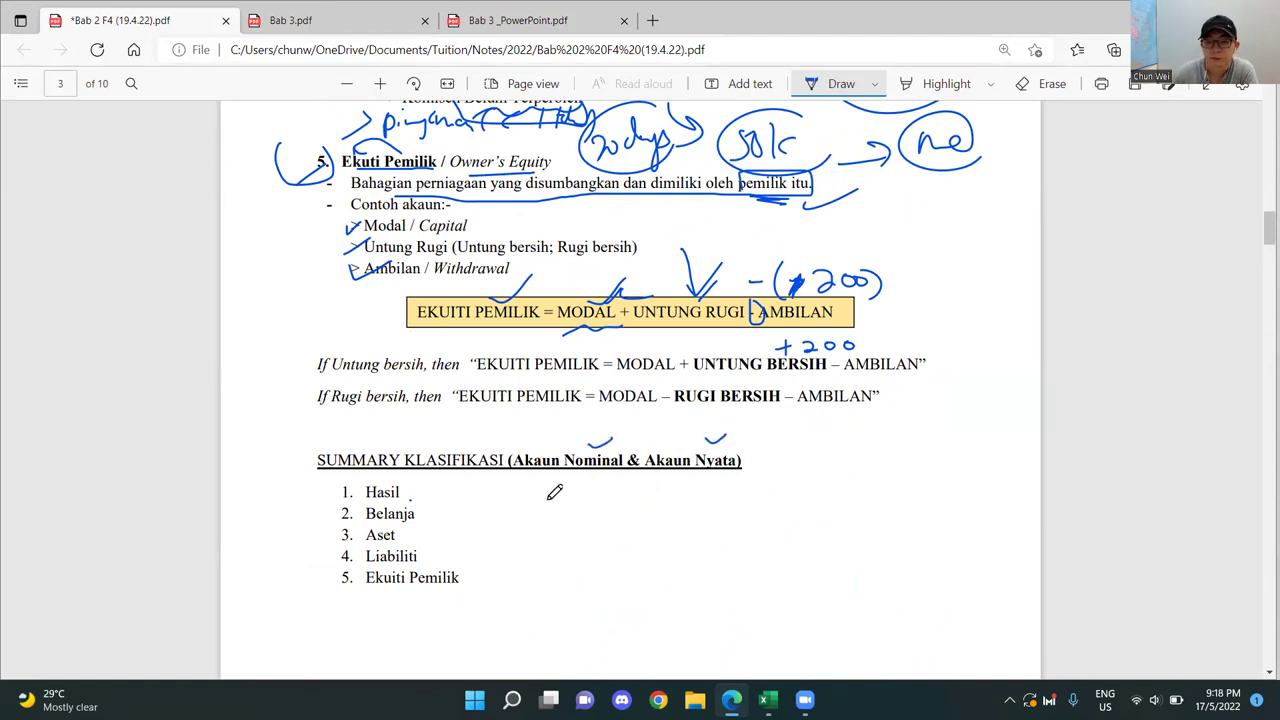
{"action": "left_click_drag", "start_coordinate": [532, 478], "coordinate": [737, 475]}
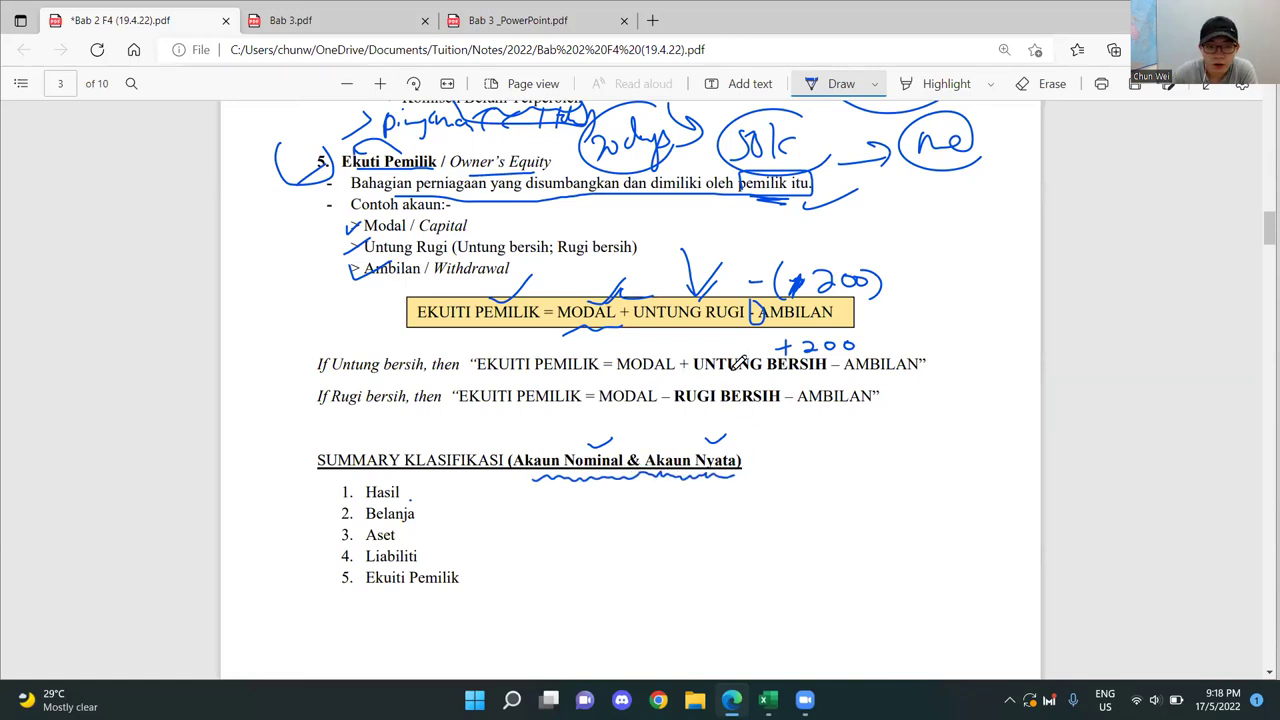
- Bracket Hasil and Belanja as "Akaun Nominal", and tick and bracket Aset, Liabiliti and Ekuiti Pemilik as "Akaun Nyata" in handwriting
{"action": "mouse_move", "coordinate": [431, 487]}
{"action": "left_mouse_down"}
{"action": "mouse_move", "coordinate": [445, 496]}
{"action": "mouse_move", "coordinate": [418, 521]}
{"action": "mouse_move", "coordinate": [476, 486]}
{"action": "mouse_move", "coordinate": [482, 504]}
{"action": "left_mouse_up"}
{"action": "mouse_move", "coordinate": [494, 488]}
{"action": "left_mouse_down"}
{"action": "mouse_move", "coordinate": [497, 504]}
{"action": "mouse_move", "coordinate": [528, 485]}
{"action": "mouse_move", "coordinate": [600, 484]}
{"action": "mouse_move", "coordinate": [604, 498]}
{"action": "left_mouse_up"}
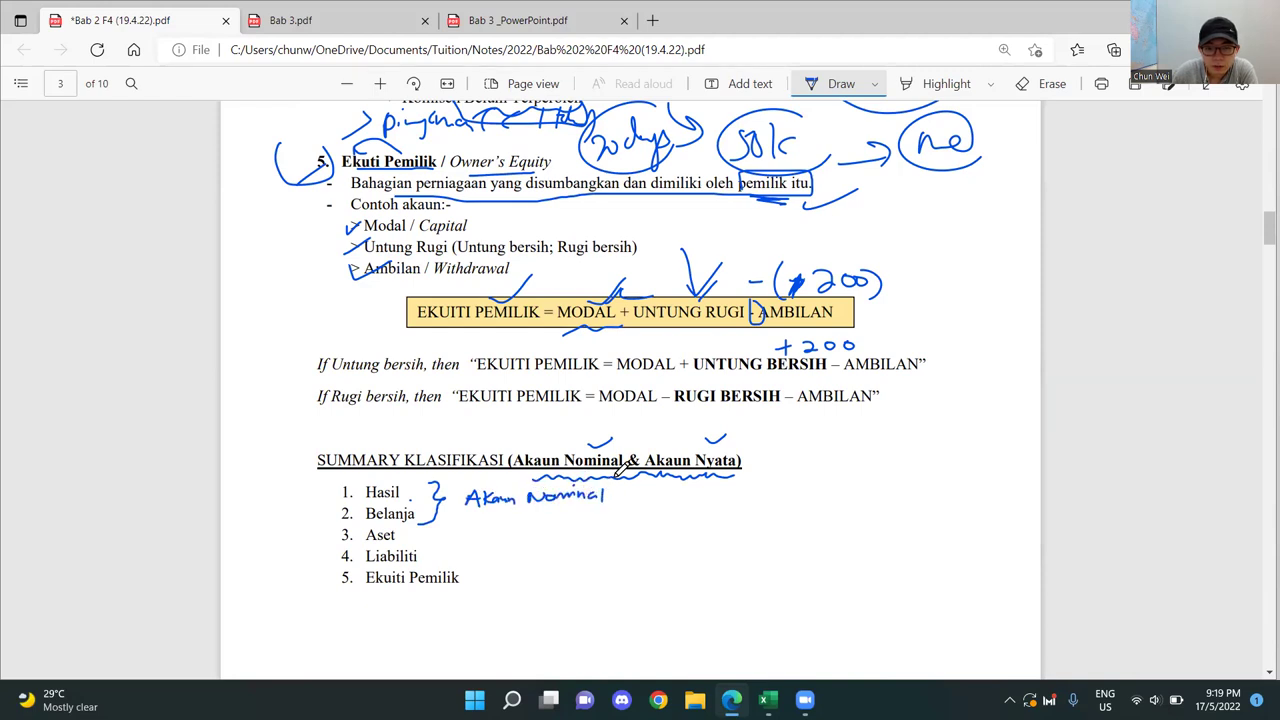
{"action": "mouse_move", "coordinate": [419, 536]}
{"action": "left_mouse_down"}
{"action": "mouse_move", "coordinate": [432, 531]}
{"action": "mouse_move", "coordinate": [484, 575]}
{"action": "mouse_move", "coordinate": [490, 538]}
{"action": "mouse_move", "coordinate": [498, 562]}
{"action": "mouse_move", "coordinate": [485, 581]}
{"action": "mouse_move", "coordinate": [532, 545]}
{"action": "mouse_move", "coordinate": [622, 540]}
{"action": "mouse_move", "coordinate": [636, 560]}
{"action": "mouse_move", "coordinate": [650, 530]}
{"action": "mouse_move", "coordinate": [654, 564]}
{"action": "mouse_move", "coordinate": [674, 548]}
{"action": "left_mouse_up"}
{"action": "left_click", "coordinate": [668, 548]}
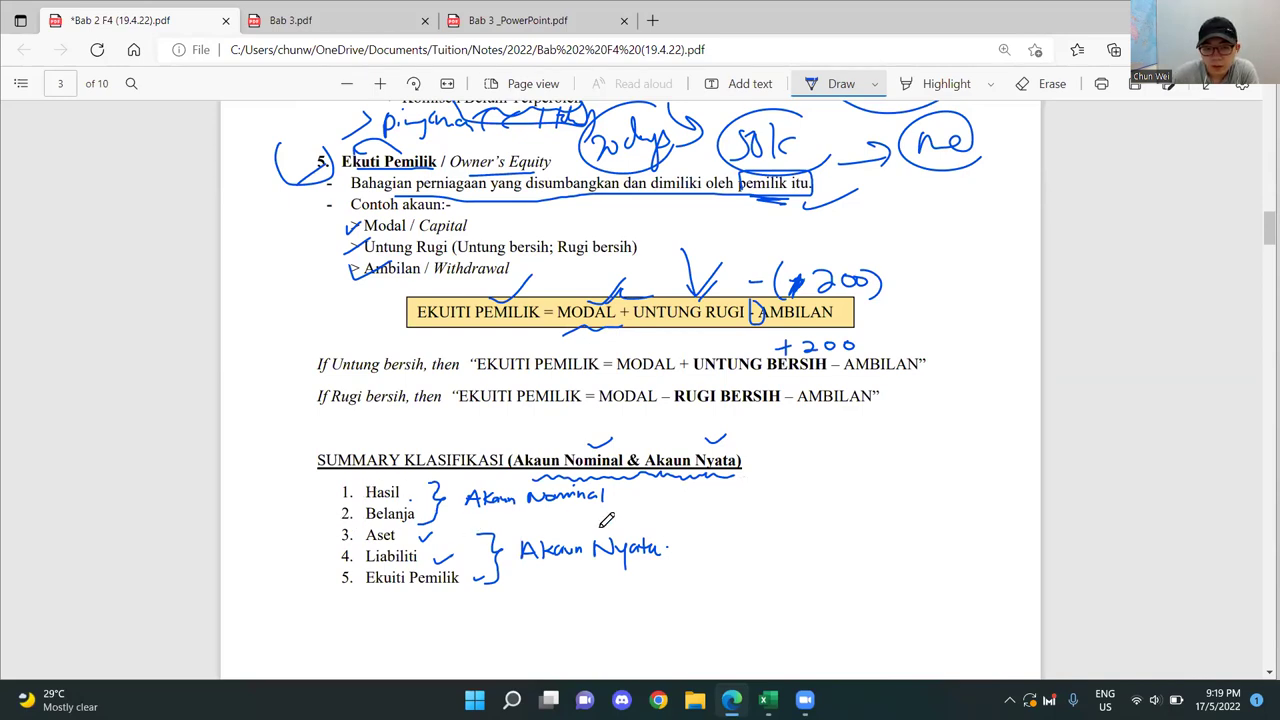
- Handwrite "Penyata Kedudukan Kewangan" beside Akaun Nyata, joined by a dash, and draw a box around it
{"action": "left_click_drag", "start_coordinate": [677, 546], "coordinate": [705, 546]}
{"action": "mouse_move", "coordinate": [731, 528]}
{"action": "left_mouse_down"}
{"action": "mouse_move", "coordinate": [734, 555]}
{"action": "mouse_move", "coordinate": [744, 542]}
{"action": "mouse_move", "coordinate": [952, 538]}
{"action": "left_mouse_up"}
{"action": "mouse_move", "coordinate": [788, 560]}
{"action": "left_mouse_down"}
{"action": "mouse_move", "coordinate": [790, 578]}
{"action": "mouse_move", "coordinate": [898, 570]}
{"action": "left_mouse_up"}
{"action": "left_click", "coordinate": [930, 568]}
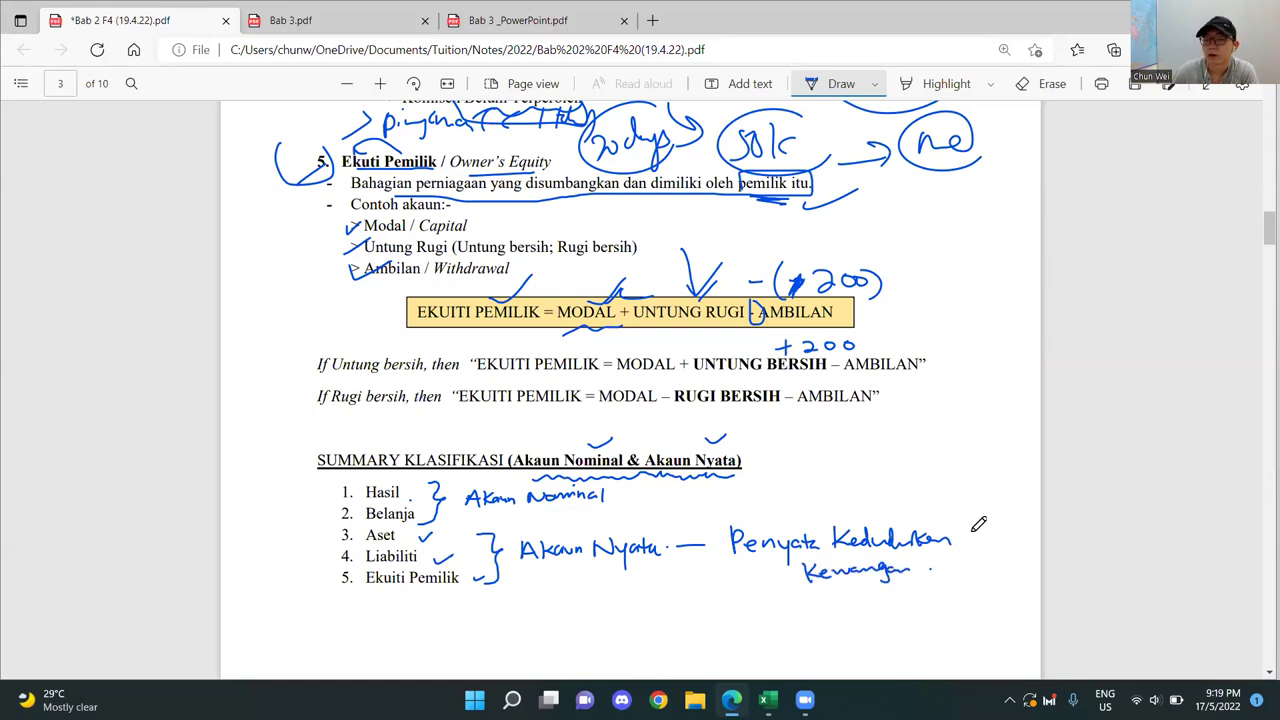
{"action": "mouse_move", "coordinate": [916, 506]}
{"action": "left_mouse_down"}
{"action": "mouse_move", "coordinate": [736, 512]}
{"action": "mouse_move", "coordinate": [722, 578]}
{"action": "mouse_move", "coordinate": [962, 565]}
{"action": "mouse_move", "coordinate": [940, 506]}
{"action": "left_mouse_up"}
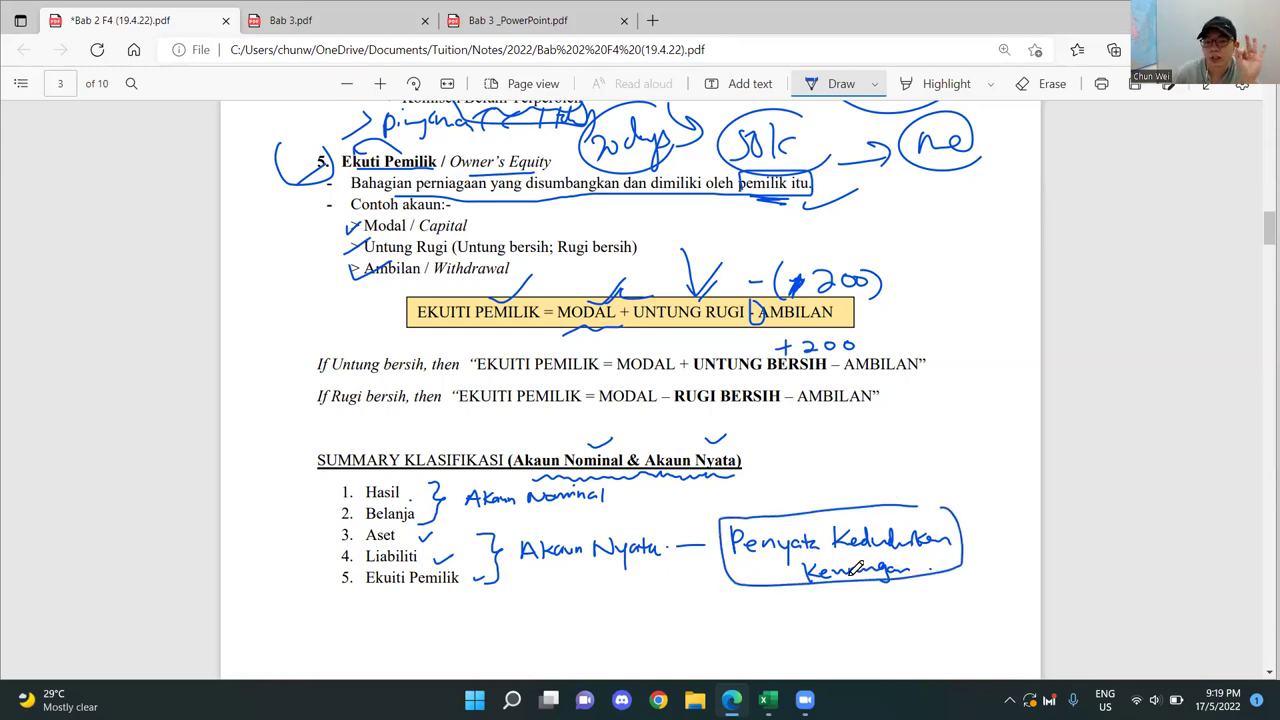
- Circle item numbers 3 to 5, and tick Hasil and Belanja with an arrow to a handwritten "Perdagangan & Untung Rugi" note
{"action": "mouse_move", "coordinate": [352, 524]}
{"action": "left_mouse_down"}
{"action": "mouse_move", "coordinate": [358, 568]}
{"action": "mouse_move", "coordinate": [340, 576]}
{"action": "mouse_move", "coordinate": [368, 576]}
{"action": "left_mouse_up"}
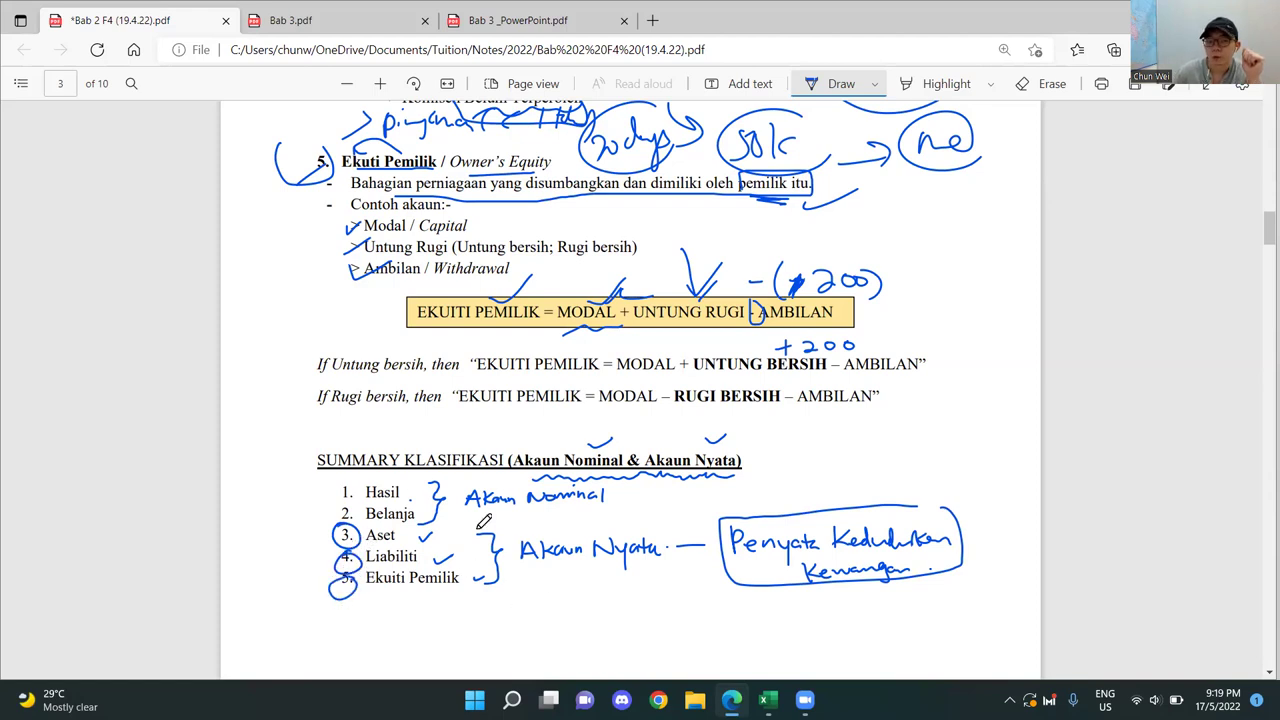
{"action": "left_click_drag", "start_coordinate": [330, 490], "coordinate": [340, 482]}
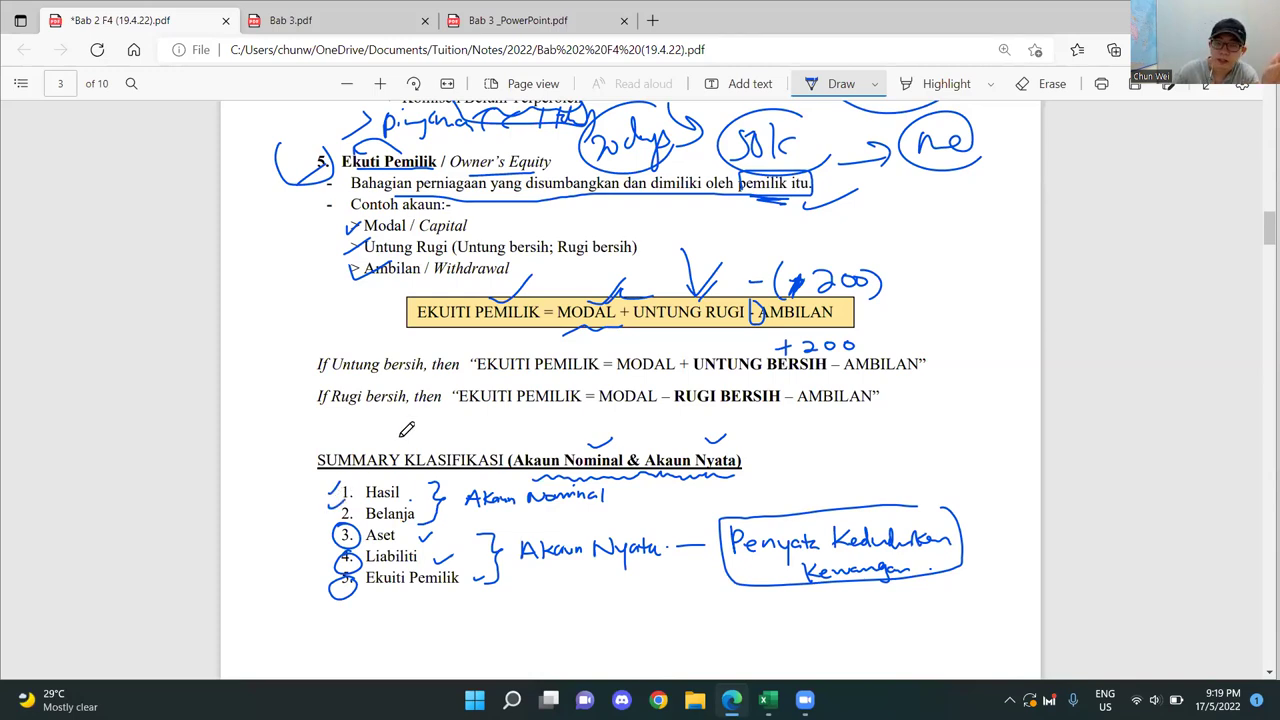
{"action": "mouse_move", "coordinate": [314, 497]}
{"action": "left_mouse_down"}
{"action": "mouse_move", "coordinate": [249, 446]}
{"action": "mouse_move", "coordinate": [291, 425]}
{"action": "mouse_move", "coordinate": [384, 432]}
{"action": "mouse_move", "coordinate": [410, 412]}
{"action": "mouse_move", "coordinate": [425, 430]}
{"action": "mouse_move", "coordinate": [483, 436]}
{"action": "mouse_move", "coordinate": [519, 410]}
{"action": "left_mouse_up"}
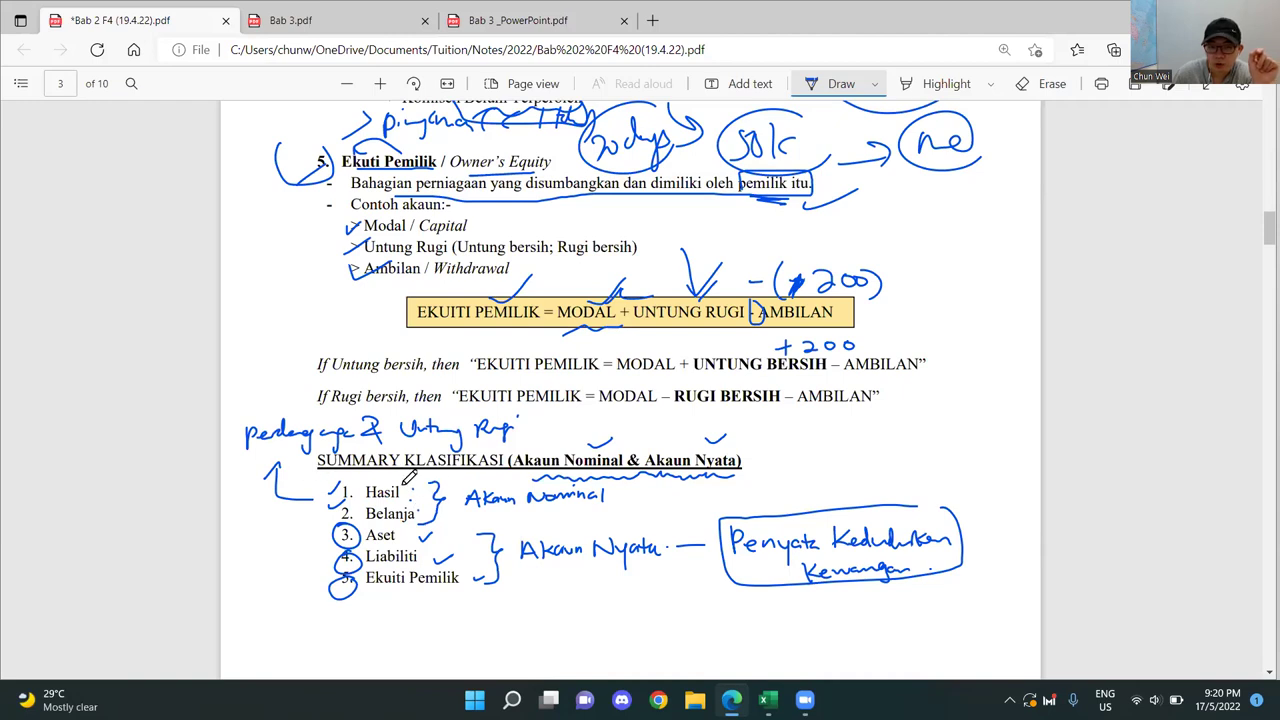
- Double-underline the handwritten "Akaun Nominal" and "Akaun Nyata" labels
{"action": "left_click_drag", "start_coordinate": [498, 515], "coordinate": [616, 512]}
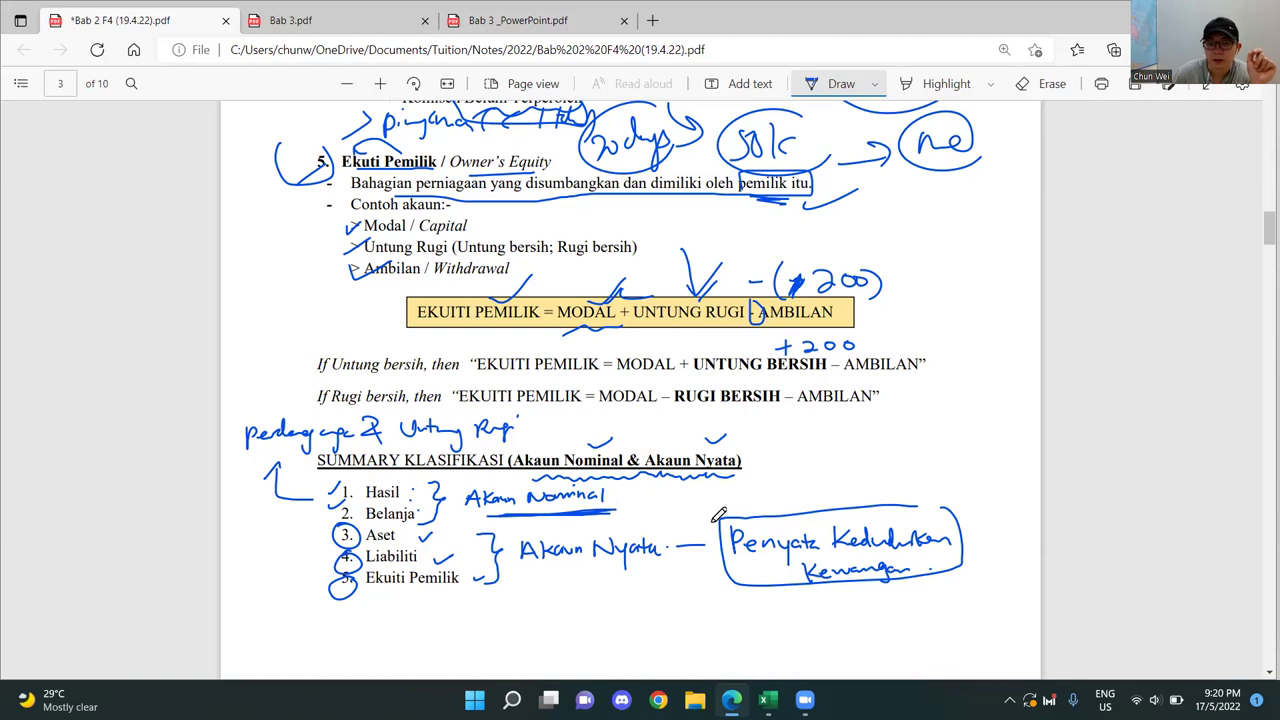
{"action": "left_click_drag", "start_coordinate": [550, 566], "coordinate": [664, 558]}
{"action": "left_click_drag", "start_coordinate": [526, 566], "coordinate": [664, 560]}
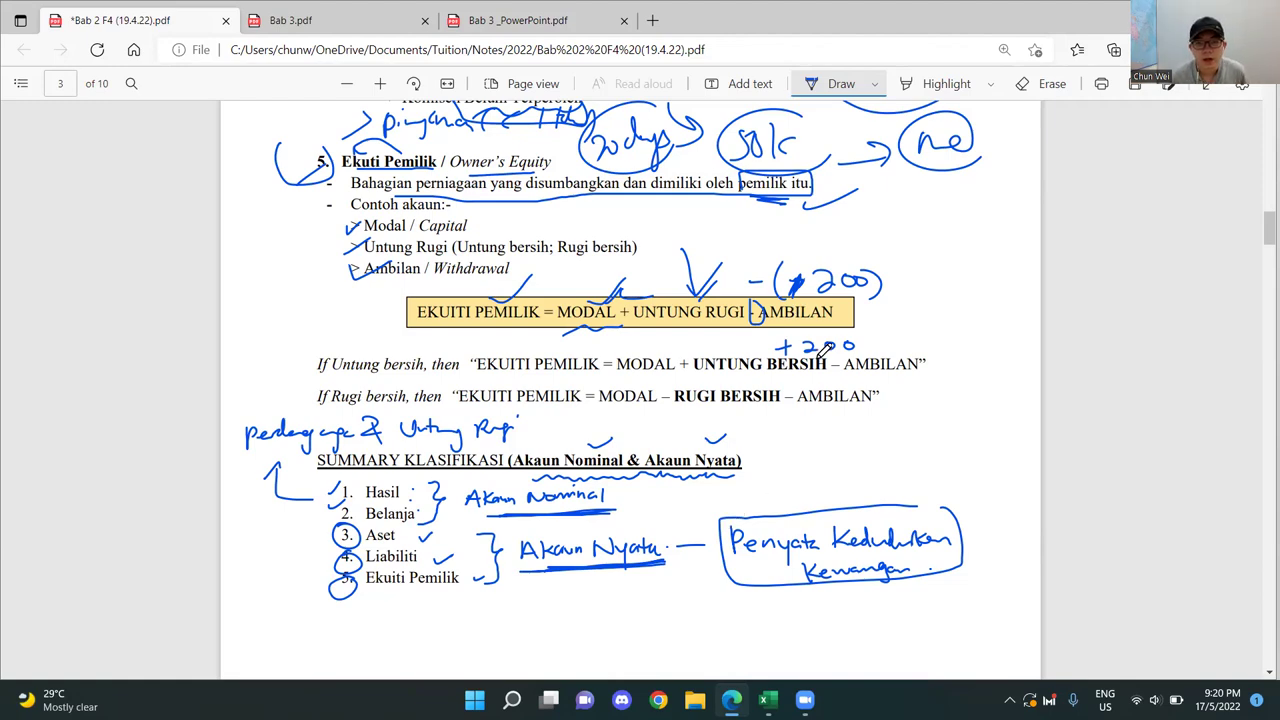
- Look back over the annotated Bab 2 notes from the classification summary up to the Hasil section on page 1
{"action": "scroll", "coordinate": [822, 348], "scroll_direction": "down", "scroll_amount": 5}
{"action": "scroll", "coordinate": [804, 318], "scroll_direction": "up", "scroll_amount": 10}
{"action": "scroll", "coordinate": [804, 318], "scroll_direction": "up", "scroll_amount": 10}
{"action": "scroll", "coordinate": [798, 305], "scroll_direction": "down", "scroll_amount": 20}
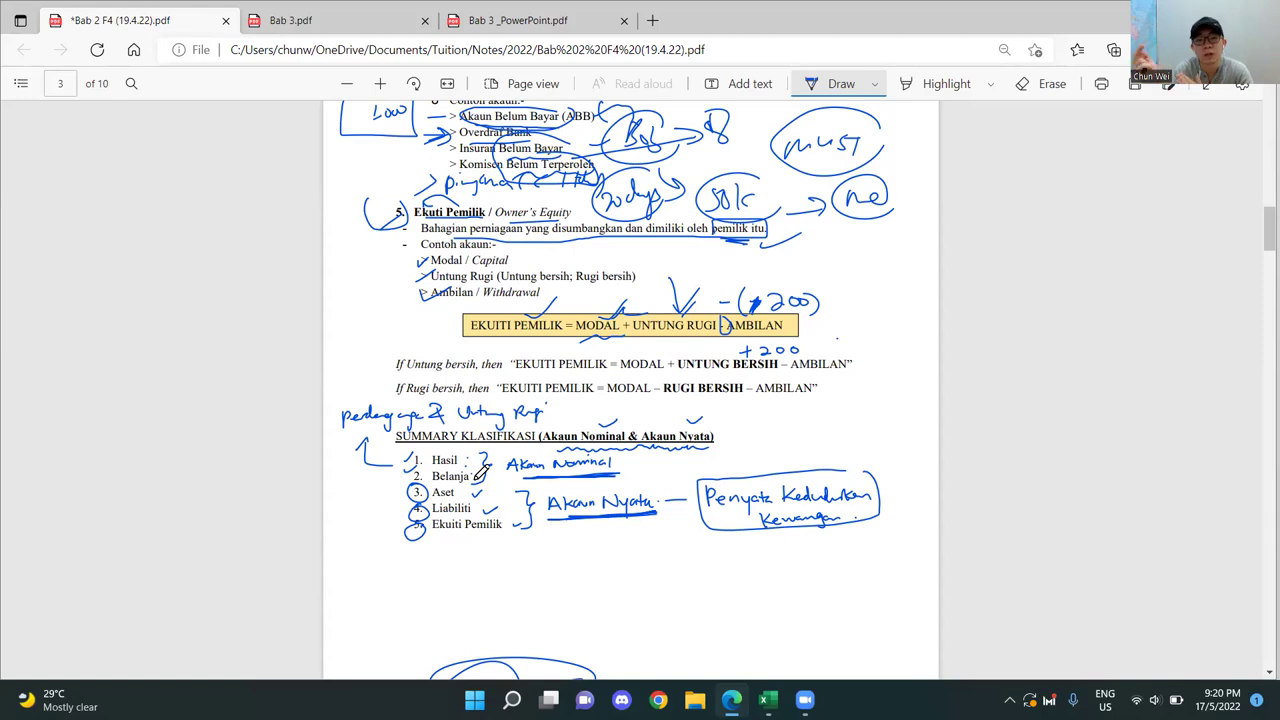
{"action": "scroll", "coordinate": [455, 458], "scroll_direction": "up", "scroll_amount": 15}
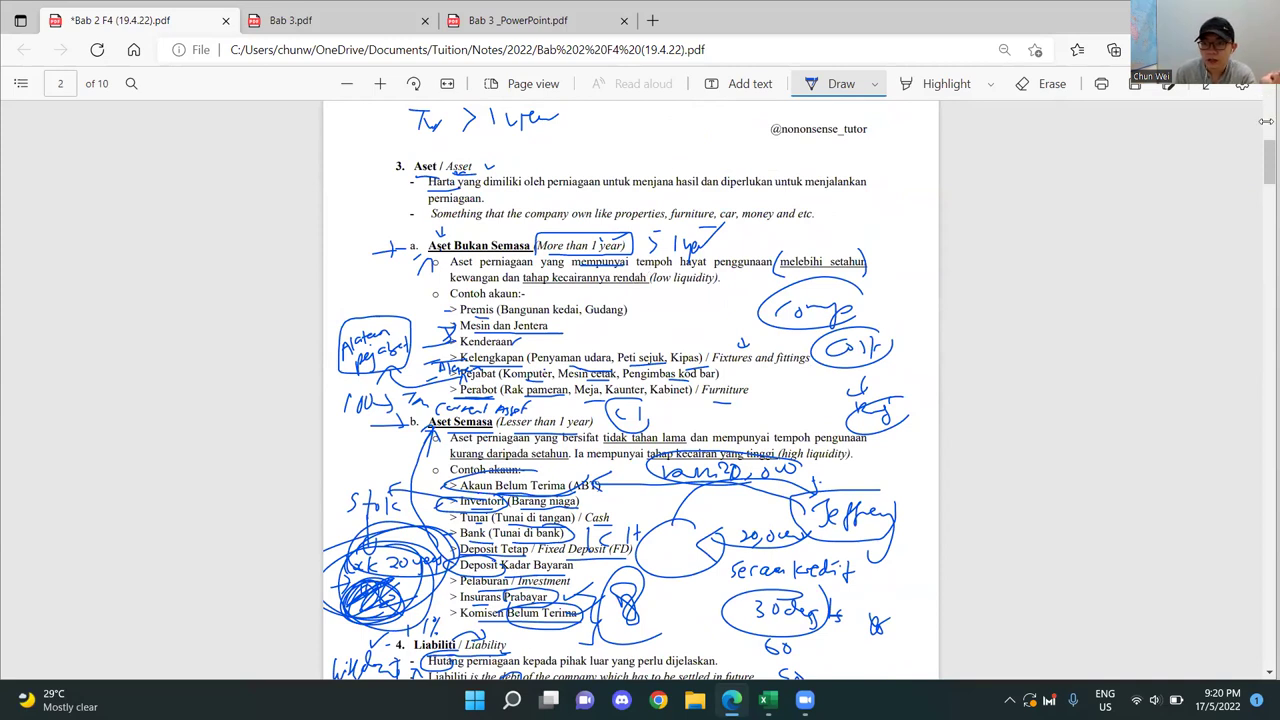
{"action": "scroll", "coordinate": [1266, 121], "scroll_direction": "up", "scroll_amount": 3}
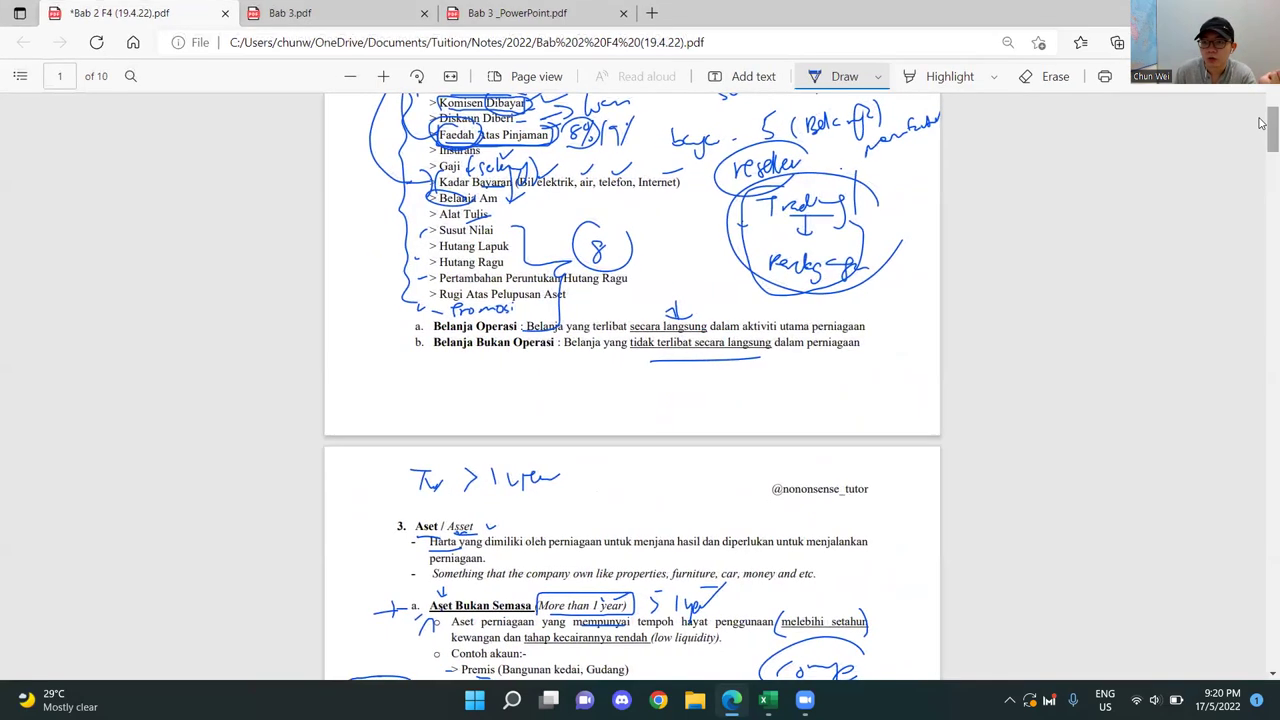
{"action": "scroll", "coordinate": [630, 390], "scroll_direction": "up", "scroll_amount": 4}
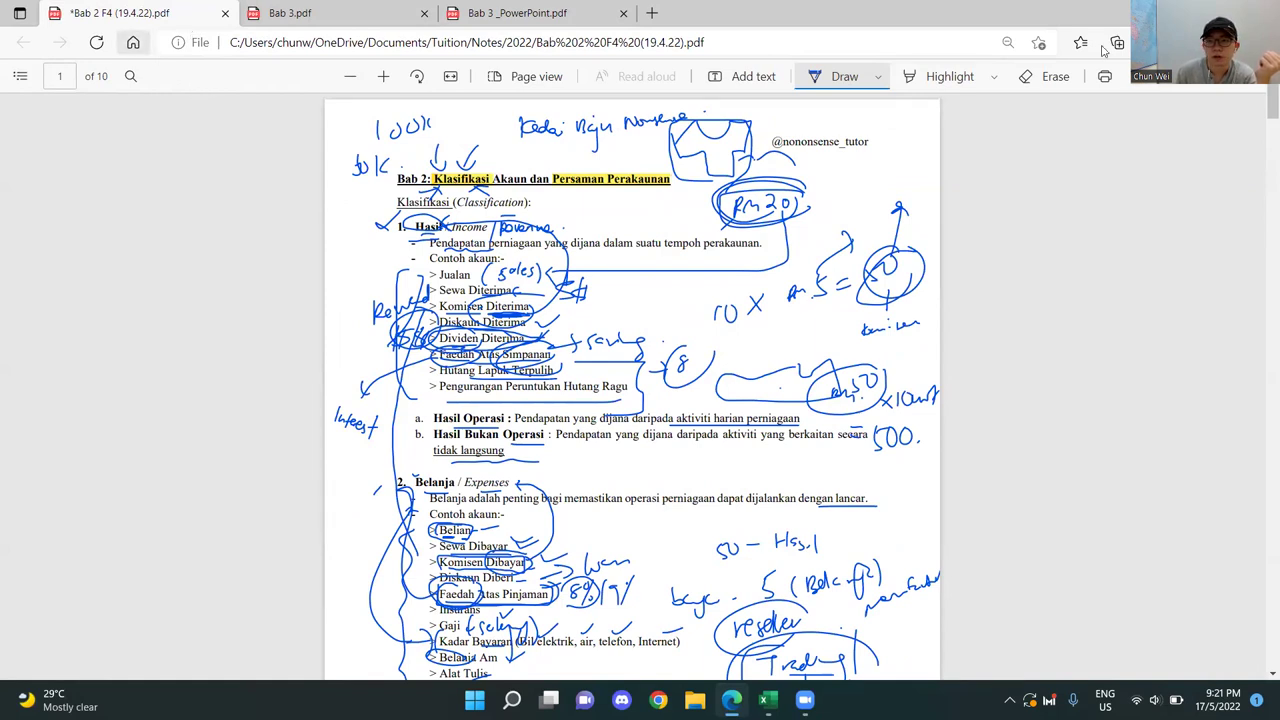
- Switch to the Bab 3 PDF and show it in a full-size window
{"action": "left_click", "coordinate": [1212, 14]}
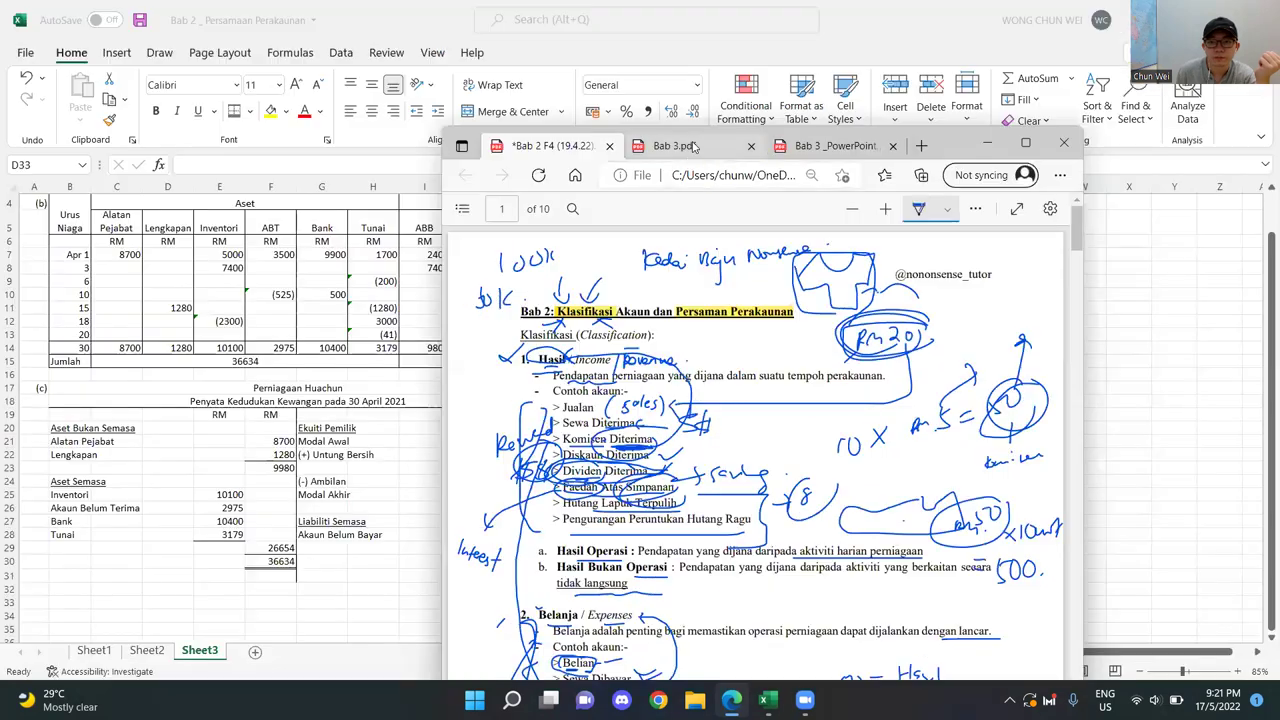
{"action": "left_click", "coordinate": [700, 147]}
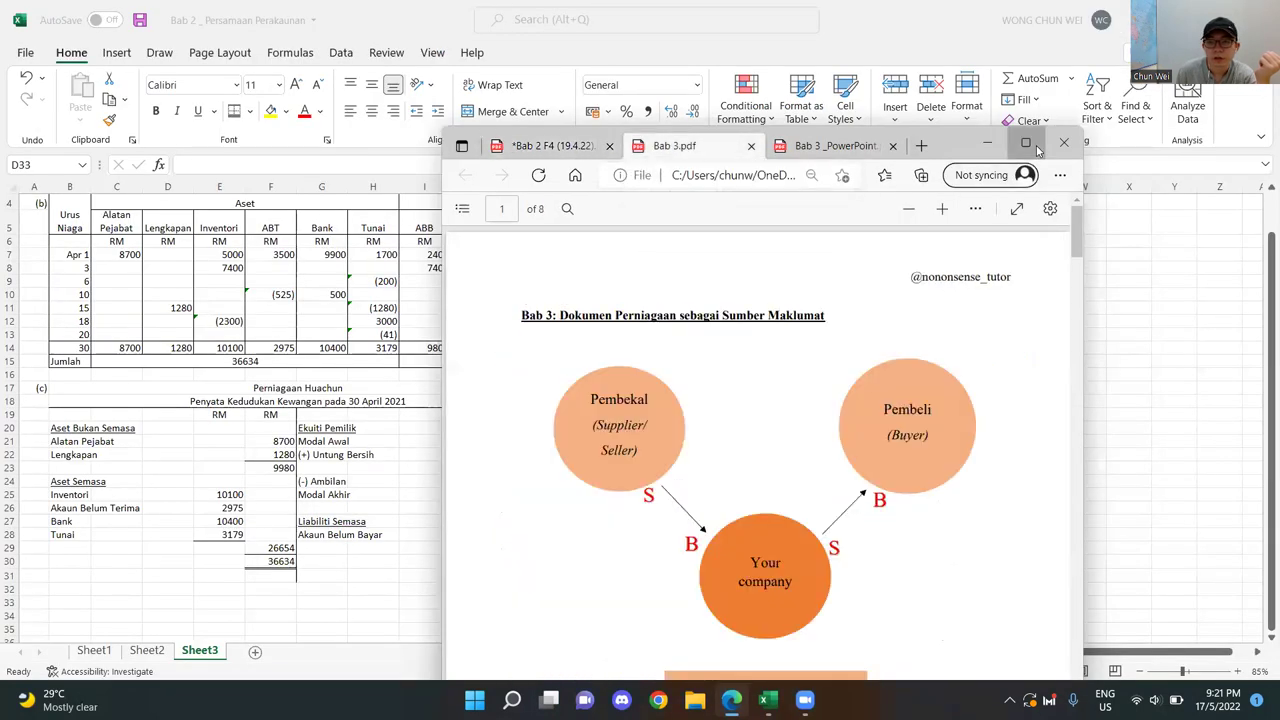
{"action": "left_click", "coordinate": [1025, 144]}
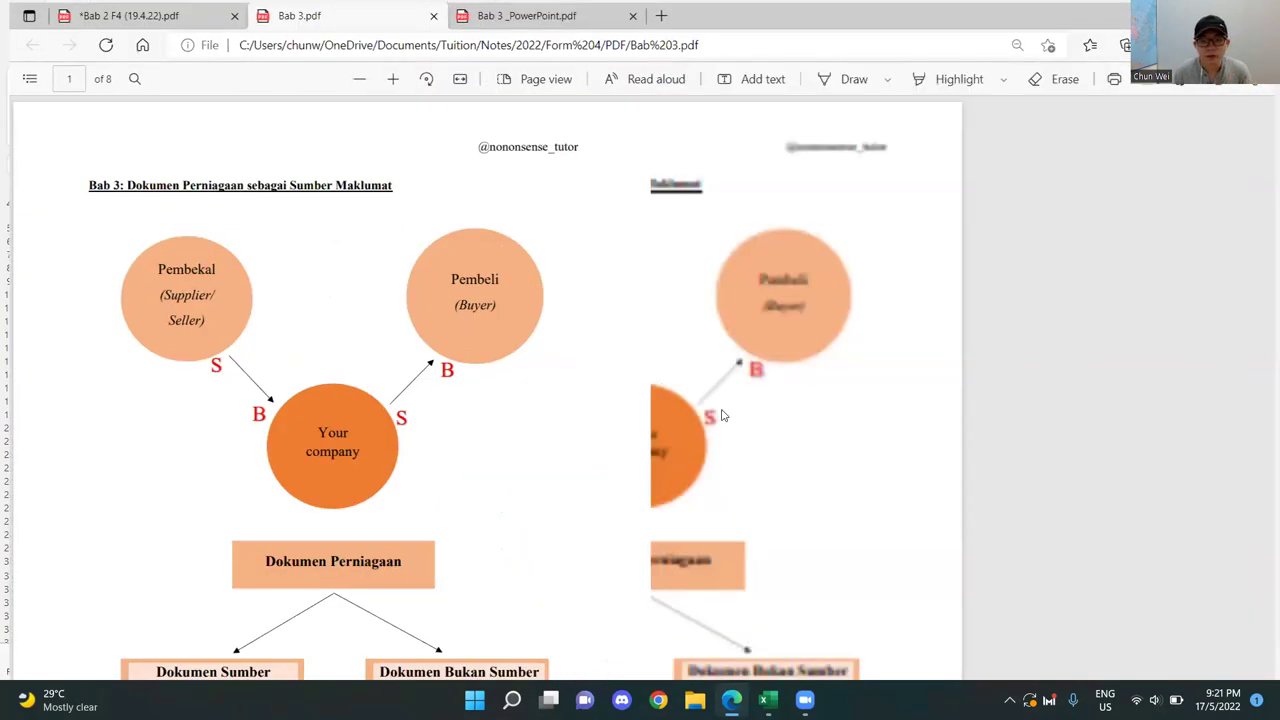
- Skim the Bab 3 notes, then examine the supplier and buyer diagram and the "Dokumen Perniagaan" title on page 1
{"action": "scroll", "coordinate": [721, 414], "scroll_direction": "down", "scroll_amount": 15}
{"action": "scroll", "coordinate": [721, 414], "scroll_direction": "down", "scroll_amount": 10}
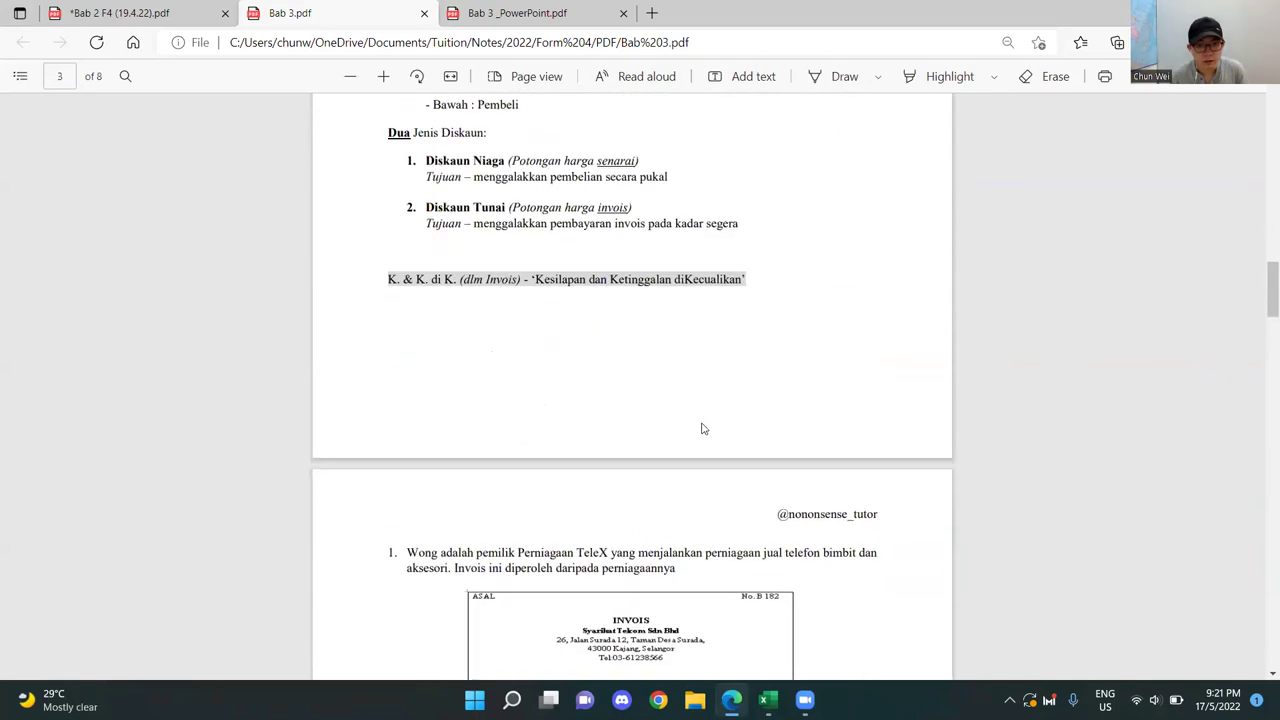
{"action": "scroll", "coordinate": [746, 394], "scroll_direction": "up", "scroll_amount": 20}
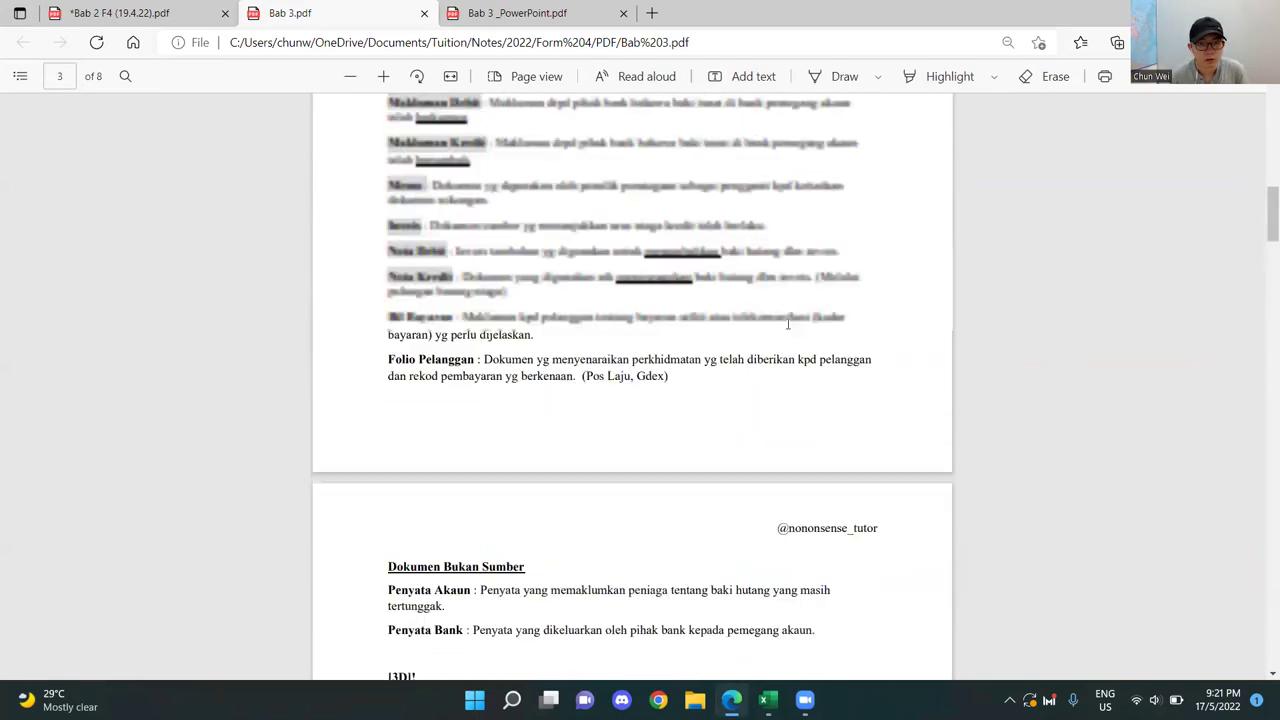
{"action": "scroll", "coordinate": [815, 300], "scroll_direction": "down", "scroll_amount": 2}
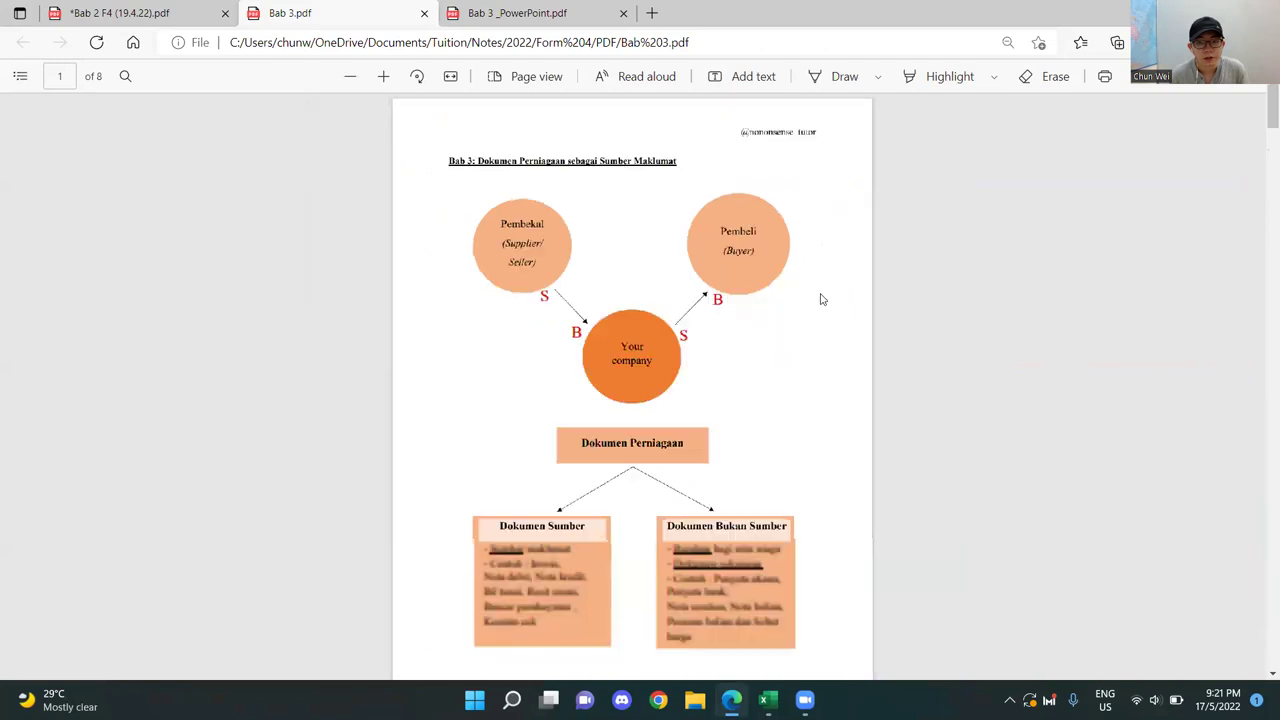
{"action": "scroll", "coordinate": [822, 299], "scroll_direction": "up", "scroll_amount": 3}
{"action": "scroll", "coordinate": [821, 298], "scroll_direction": "up", "scroll_amount": 1}
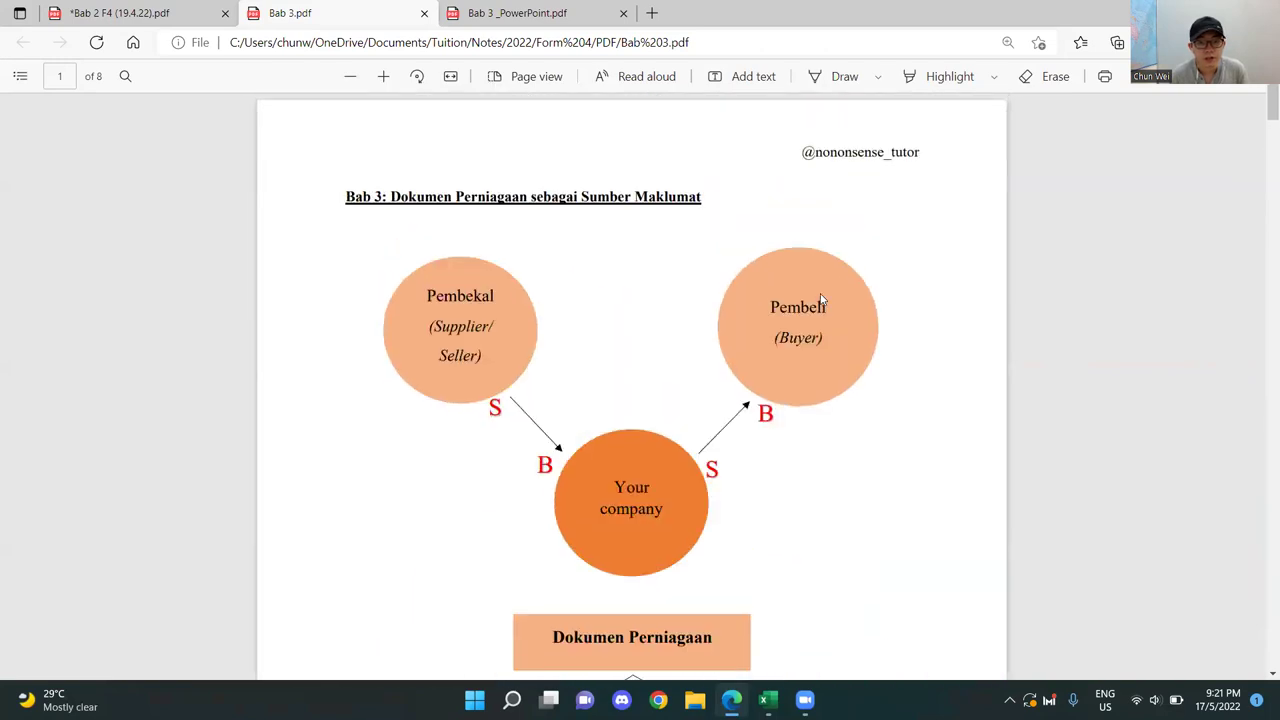
{"action": "left_click_drag", "start_coordinate": [393, 197], "coordinate": [527, 198]}
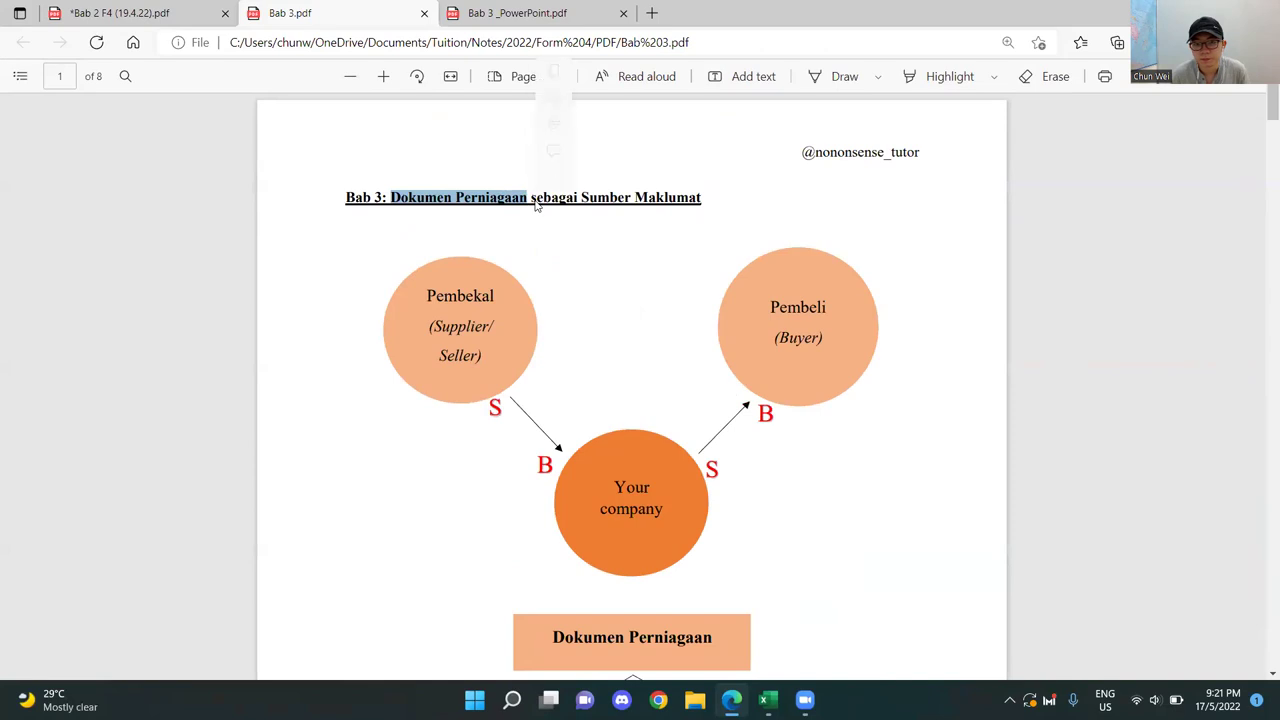
{"action": "left_click", "coordinate": [703, 275]}
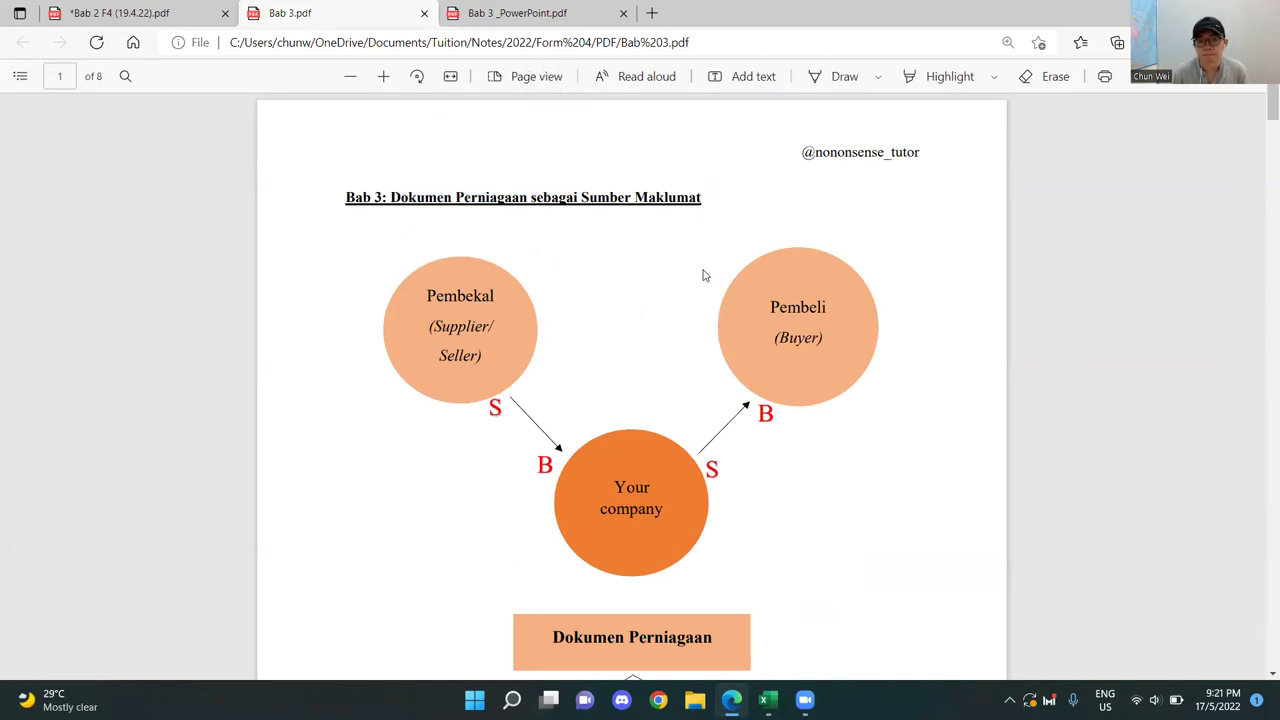
- Switch to File Explorer and go to the Documents > Tuition > Notes > 2022 folder
{"action": "left_click", "coordinate": [694, 700]}
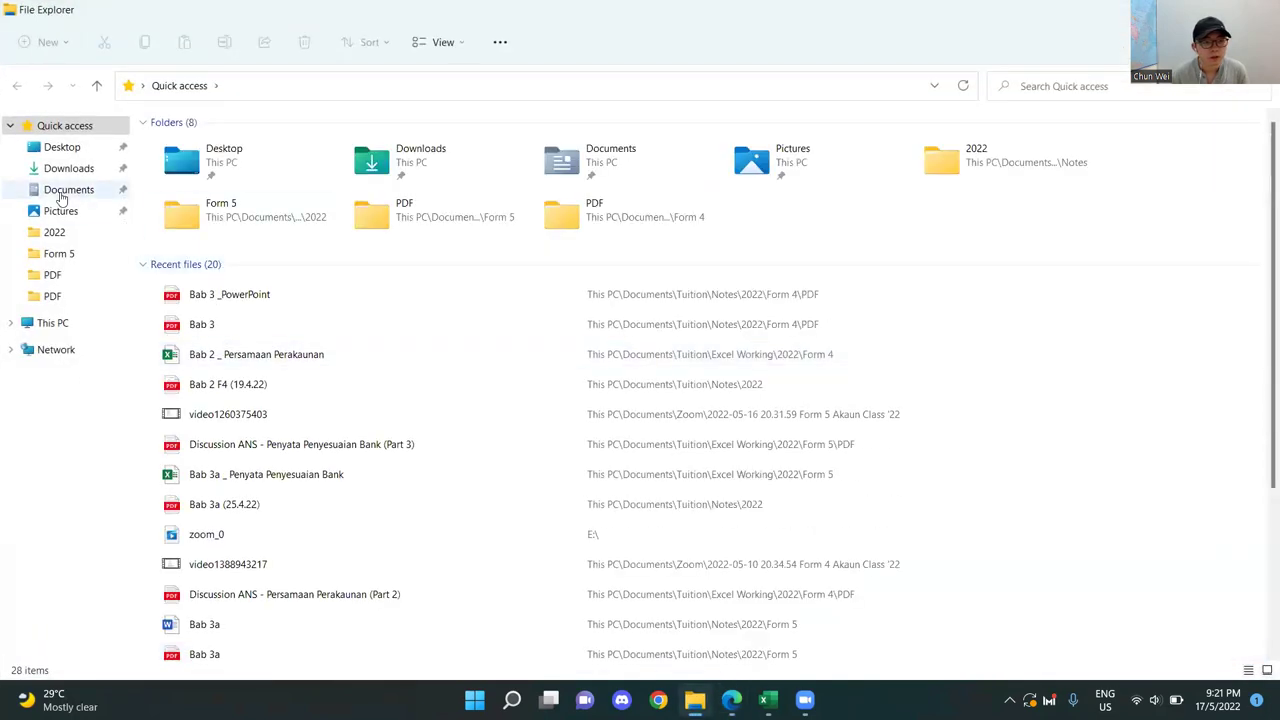
{"action": "left_click", "coordinate": [61, 193]}
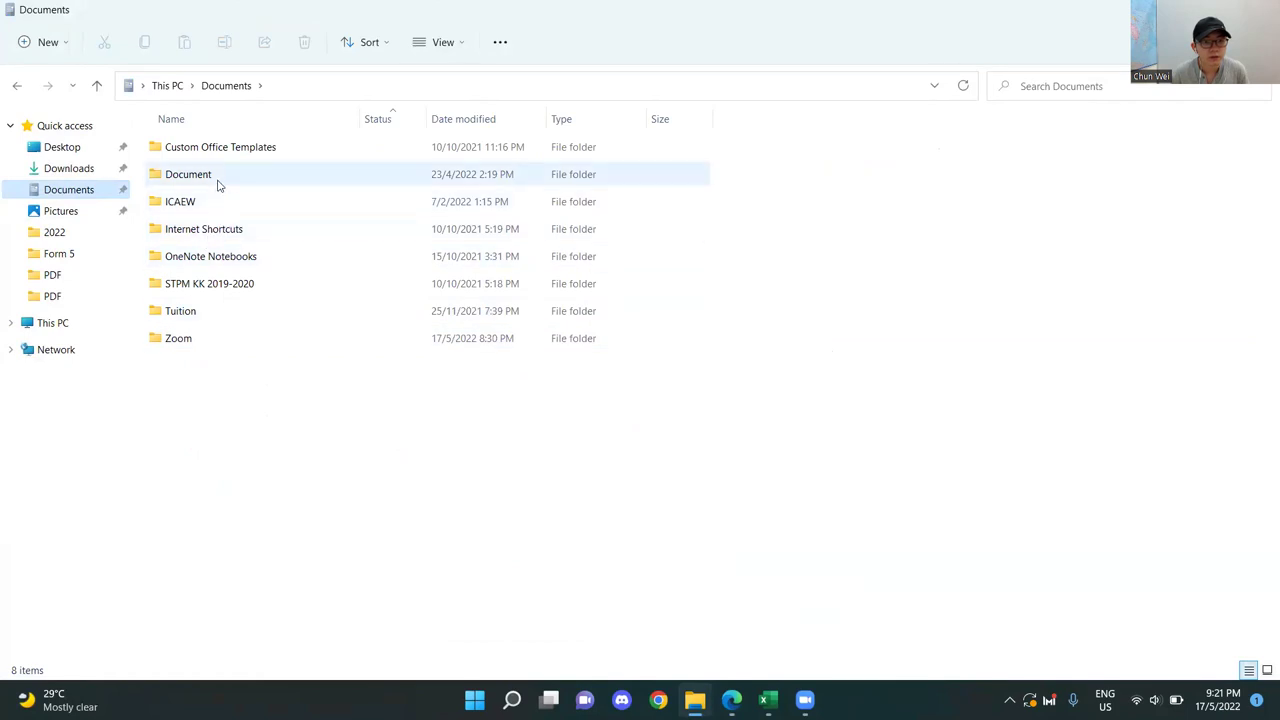
{"action": "double_click", "coordinate": [213, 318]}
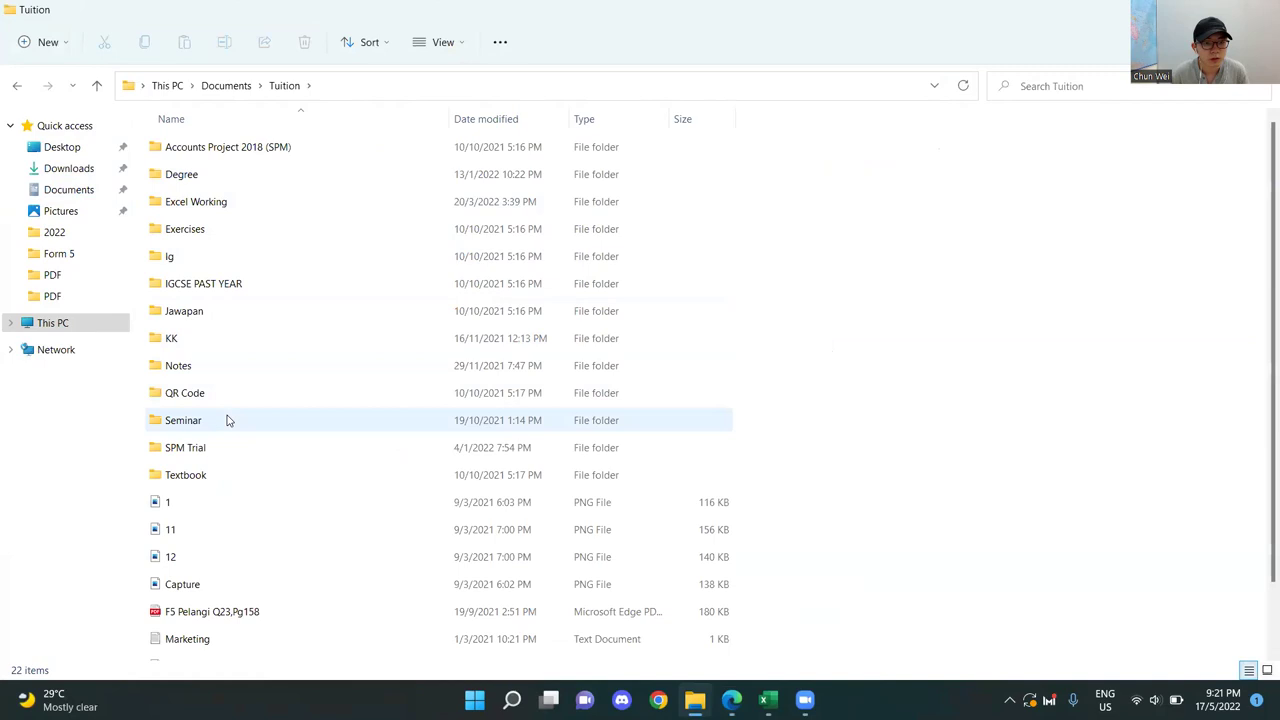
{"action": "double_click", "coordinate": [226, 362]}
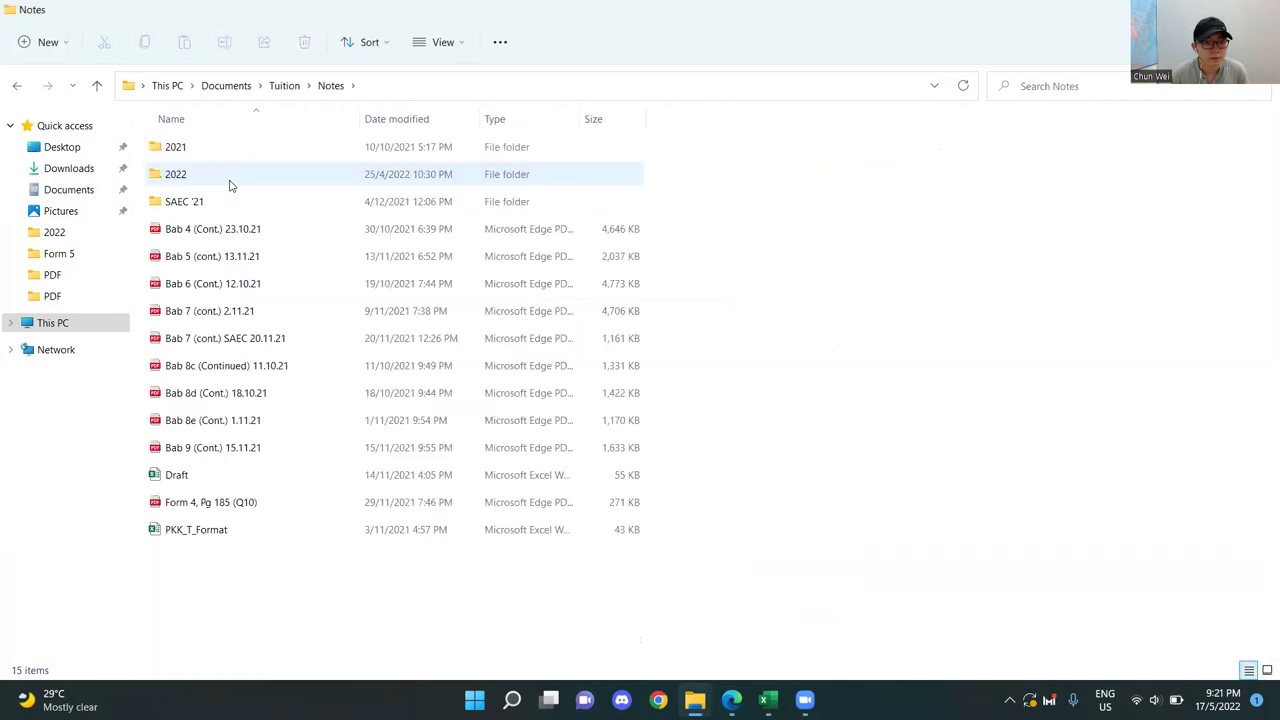
{"action": "double_click", "coordinate": [229, 185]}
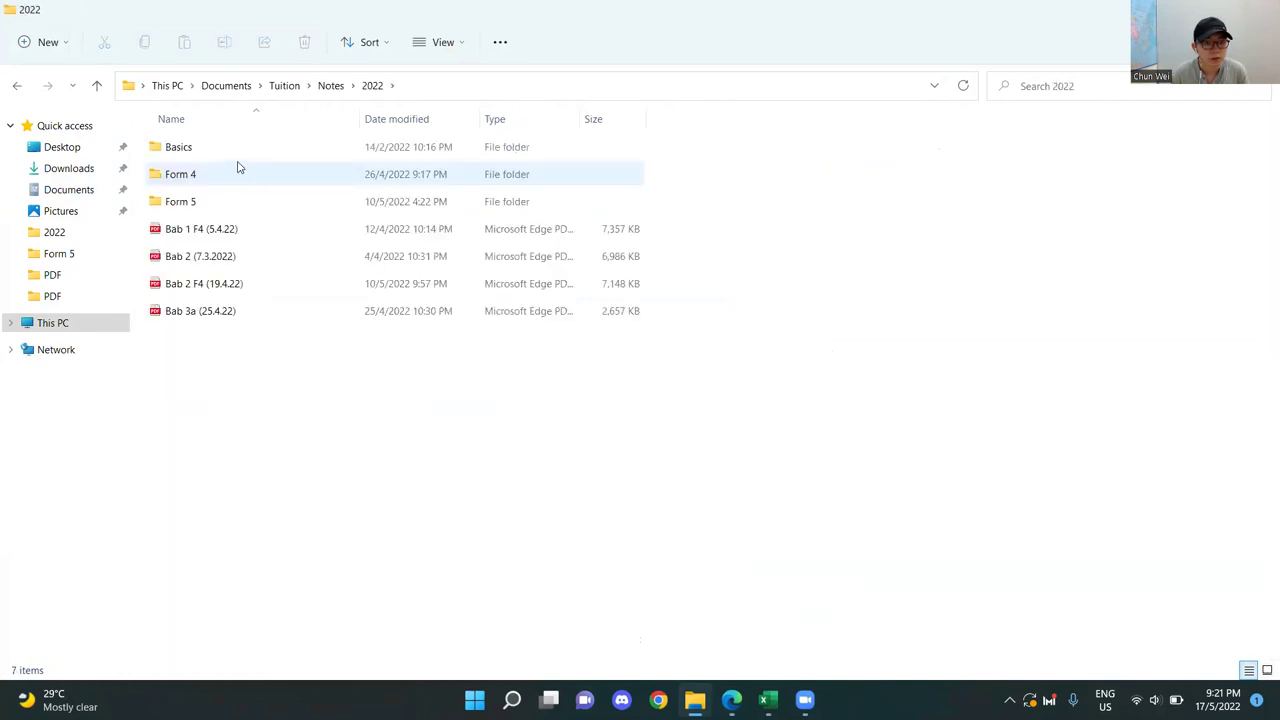
- Check the contents of the 2022 Basics folder and go back up to the Tuition folder
{"action": "double_click", "coordinate": [243, 150]}
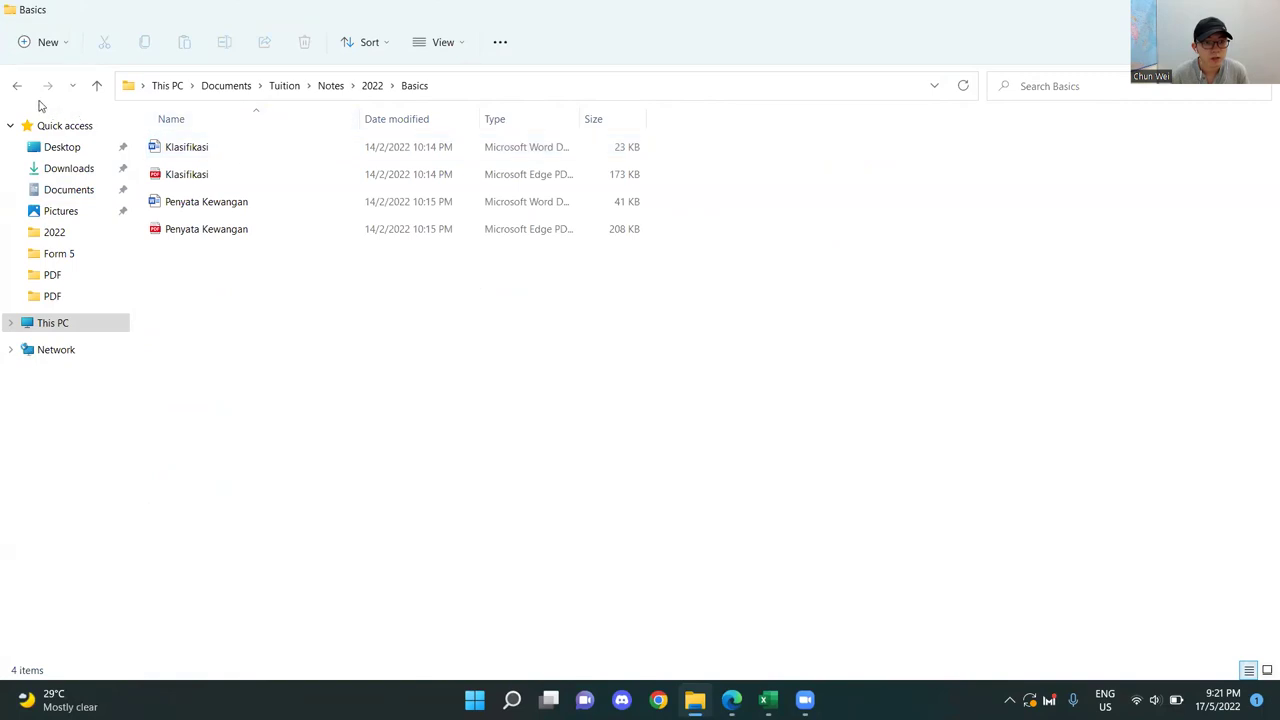
{"action": "left_click", "coordinate": [16, 88]}
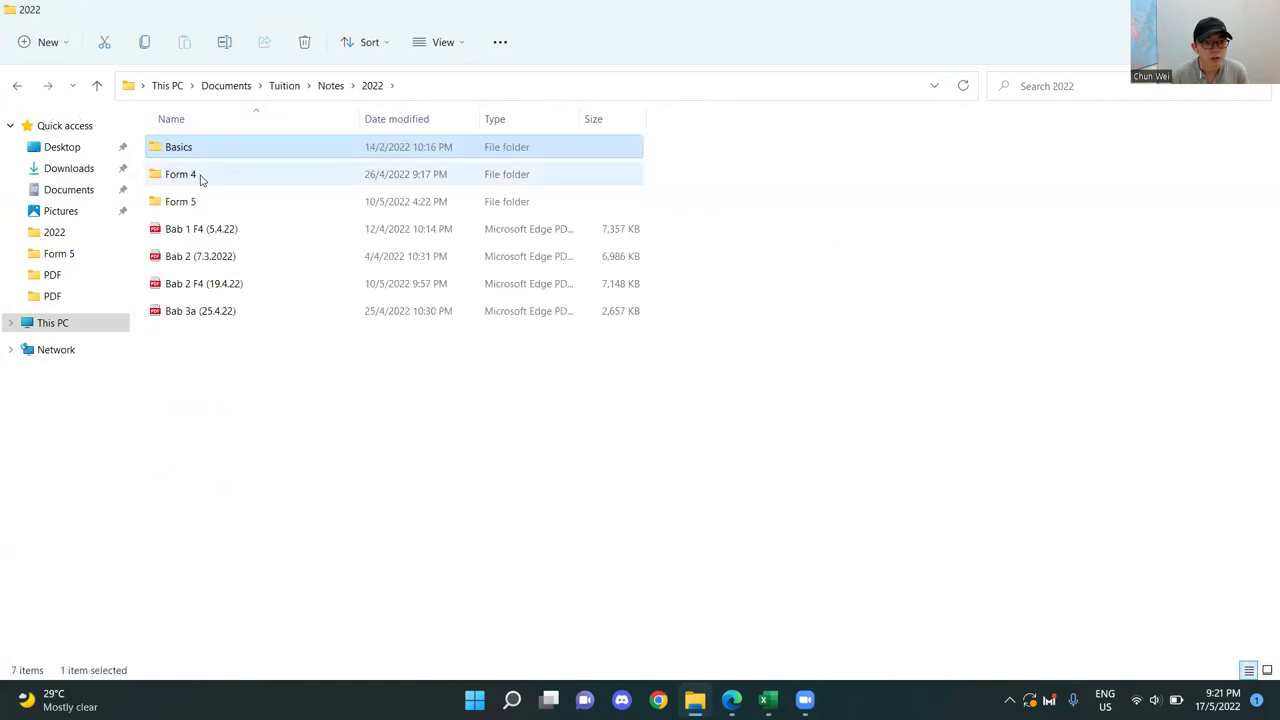
{"action": "left_click", "coordinate": [16, 87]}
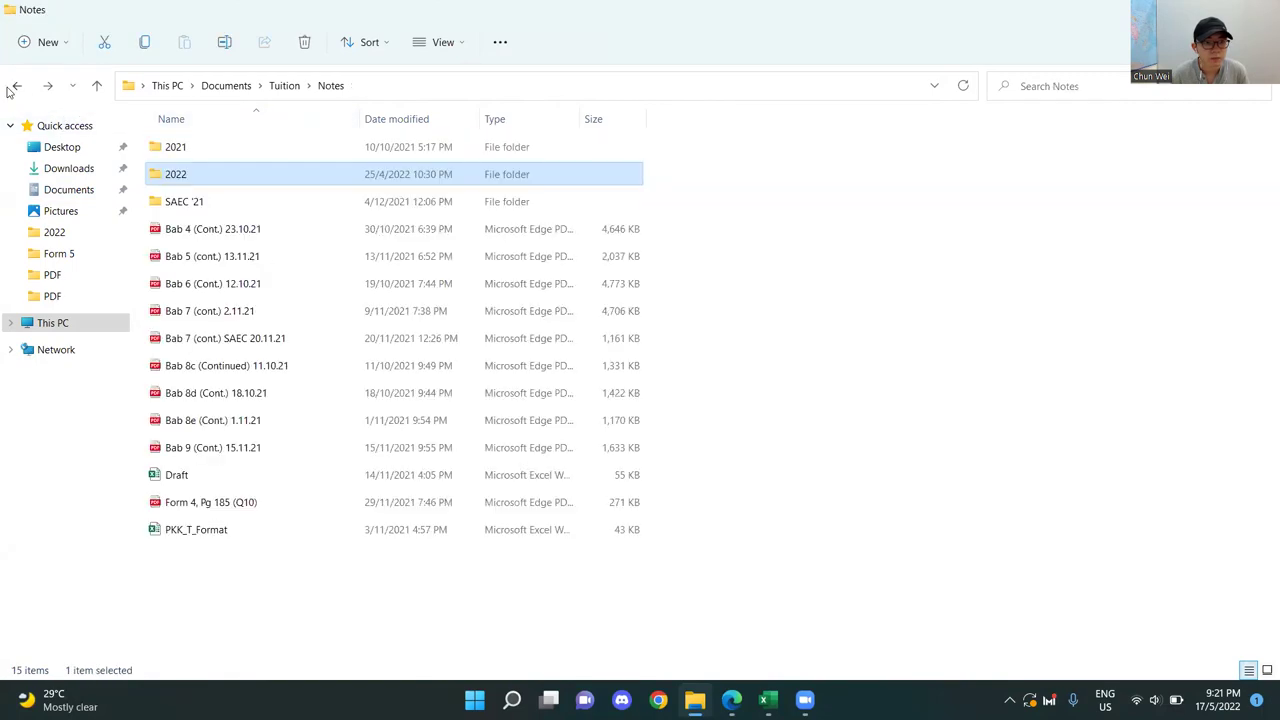
{"action": "left_click", "coordinate": [12, 88]}
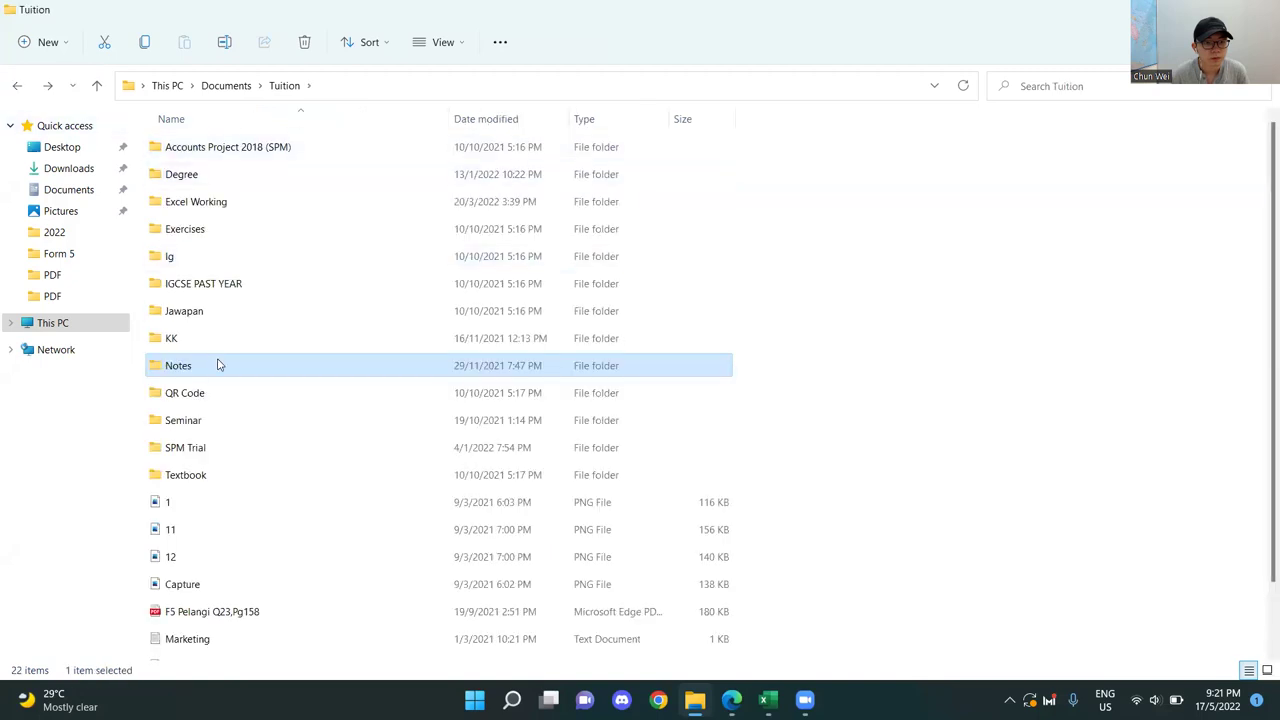
- Look through the Tingkatan 4 and Tingkatan 5 folders of the 2021 notes, including Intro - F4 Bab 8, and return to Tuition
{"action": "double_click", "coordinate": [219, 365]}
{"action": "double_click", "coordinate": [210, 152]}
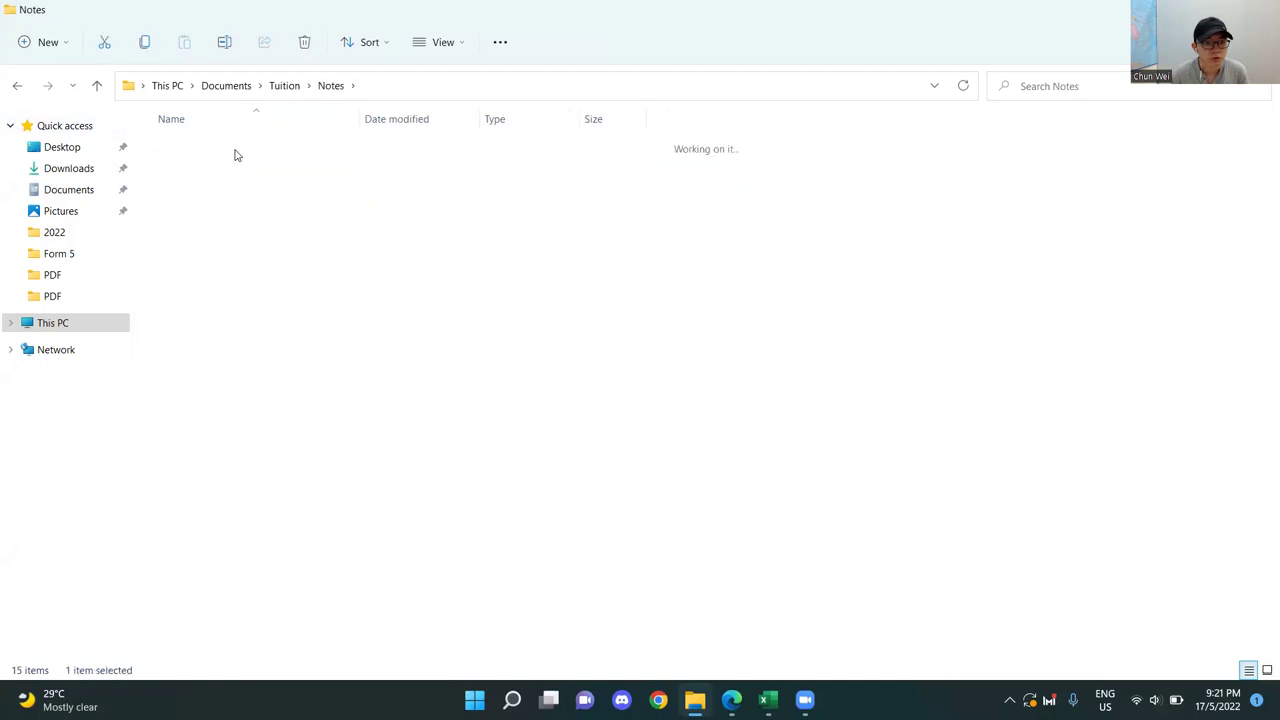
{"action": "double_click", "coordinate": [226, 157]}
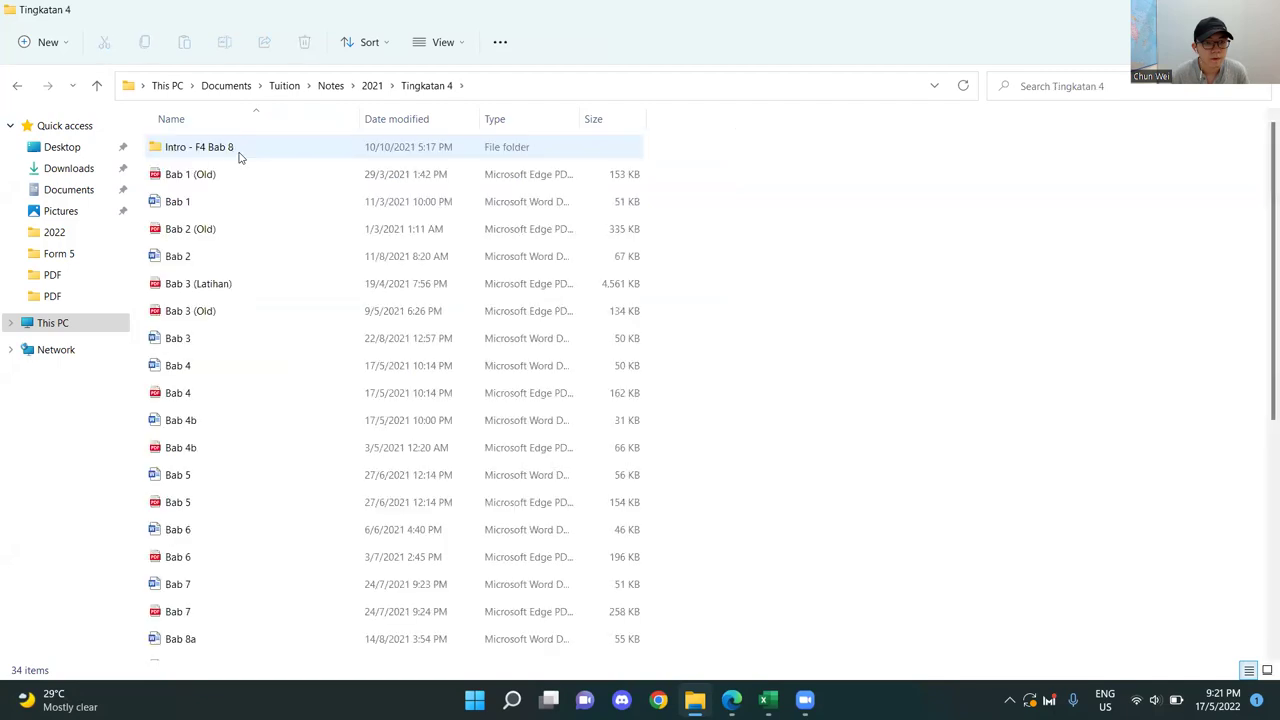
{"action": "double_click", "coordinate": [245, 157]}
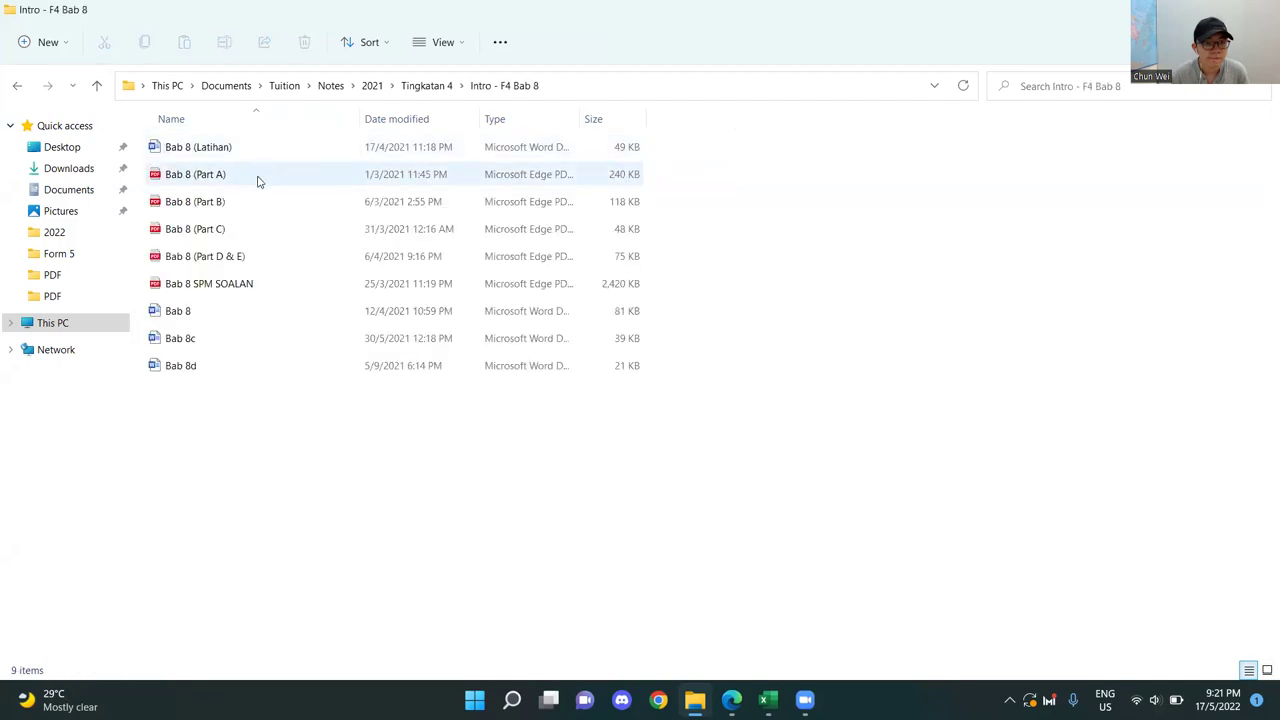
{"action": "left_click", "coordinate": [19, 88]}
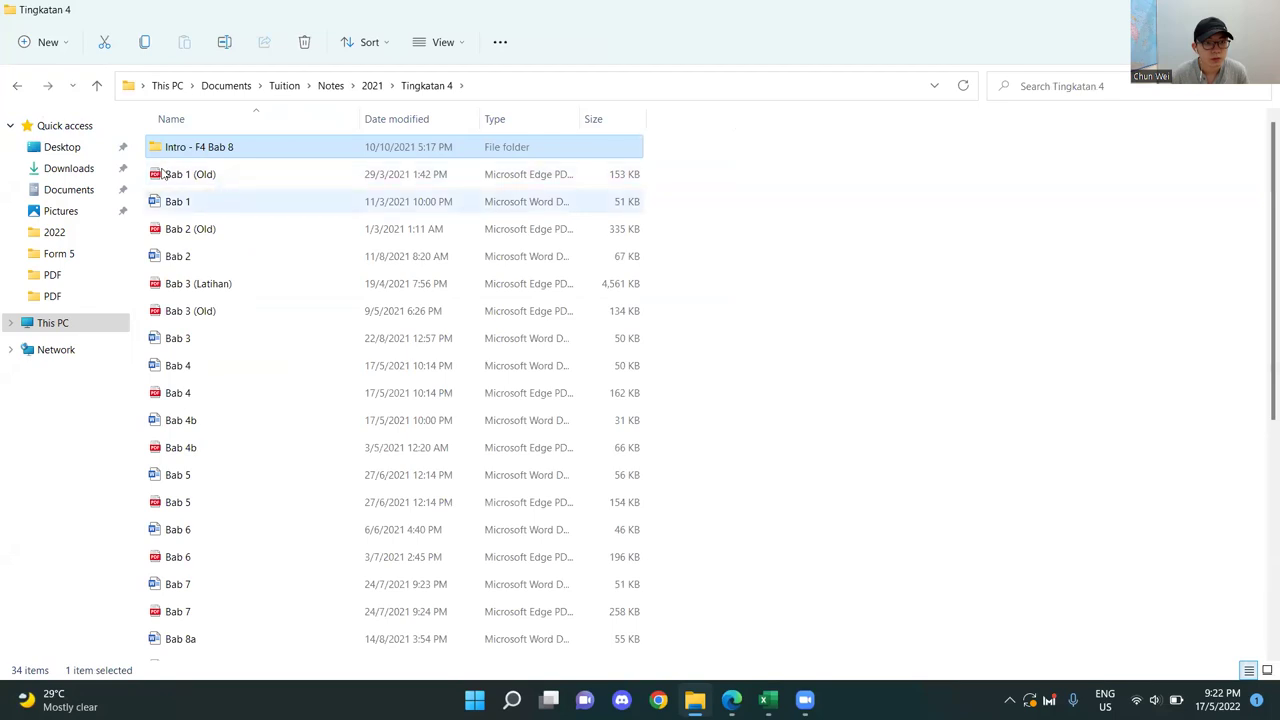
{"action": "left_click", "coordinate": [15, 87]}
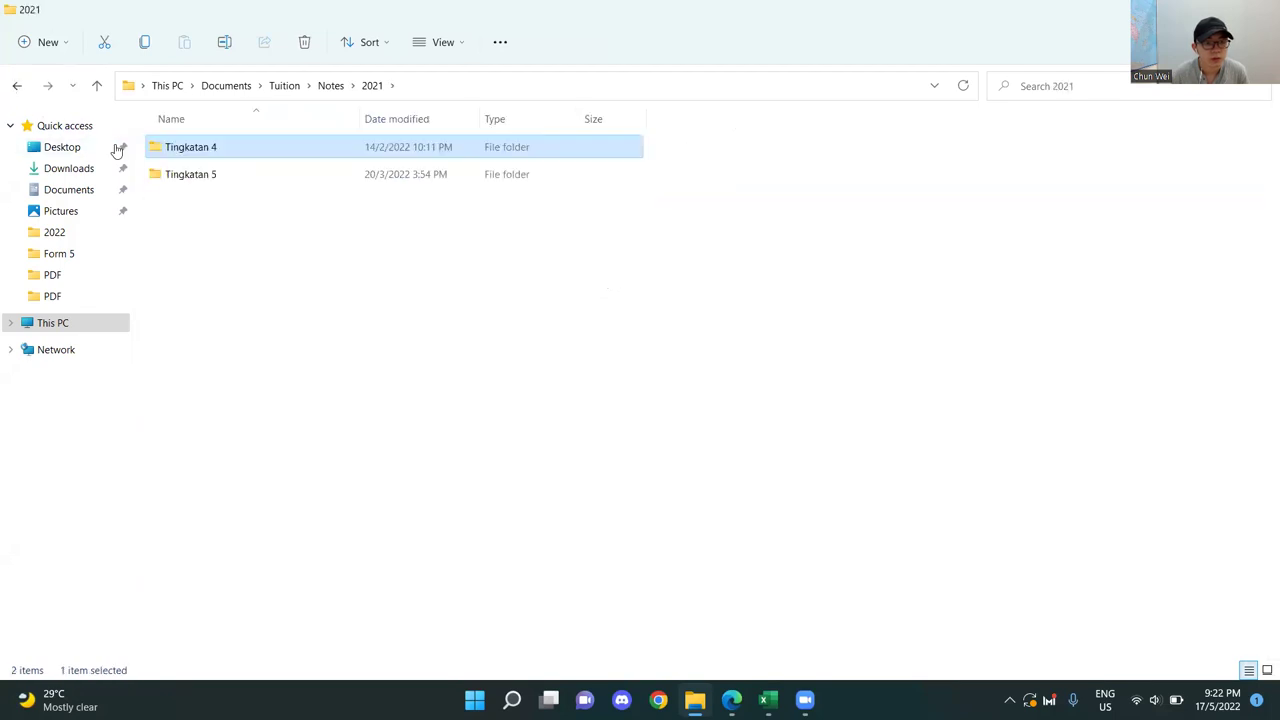
{"action": "double_click", "coordinate": [248, 176]}
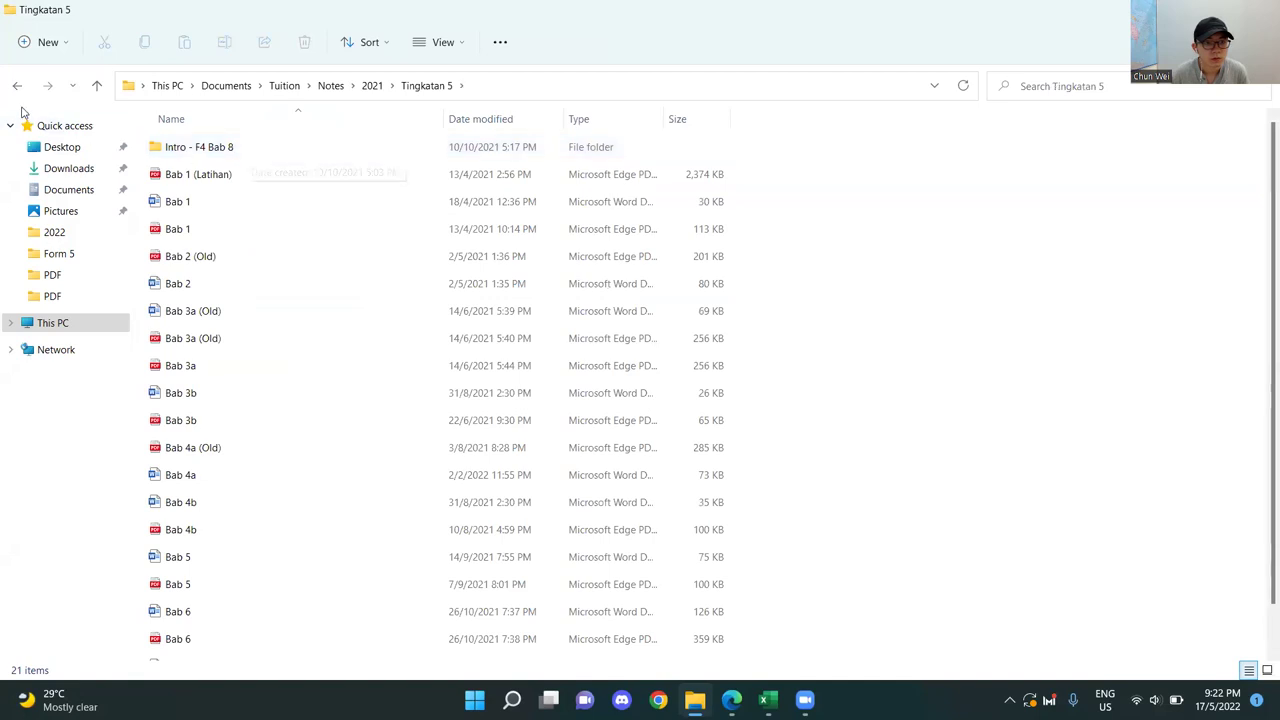
{"action": "left_click", "coordinate": [14, 88]}
{"action": "left_click", "coordinate": [14, 88]}
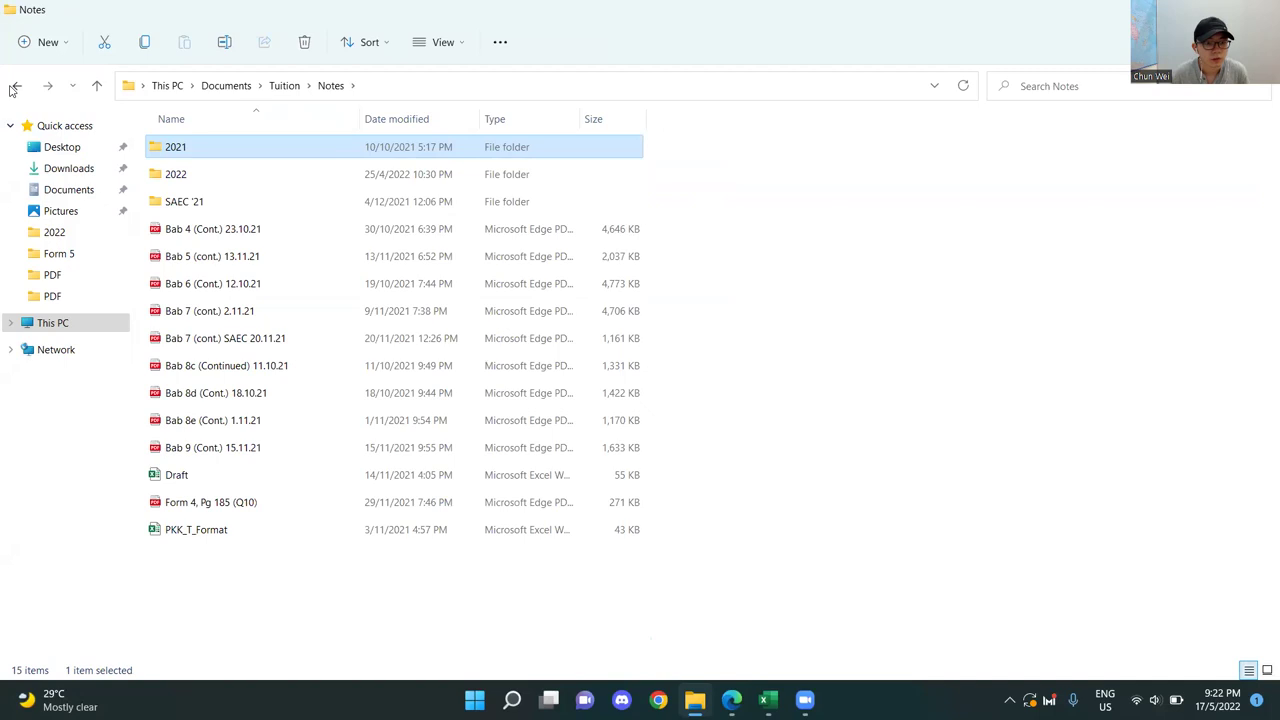
{"action": "left_click", "coordinate": [14, 88]}
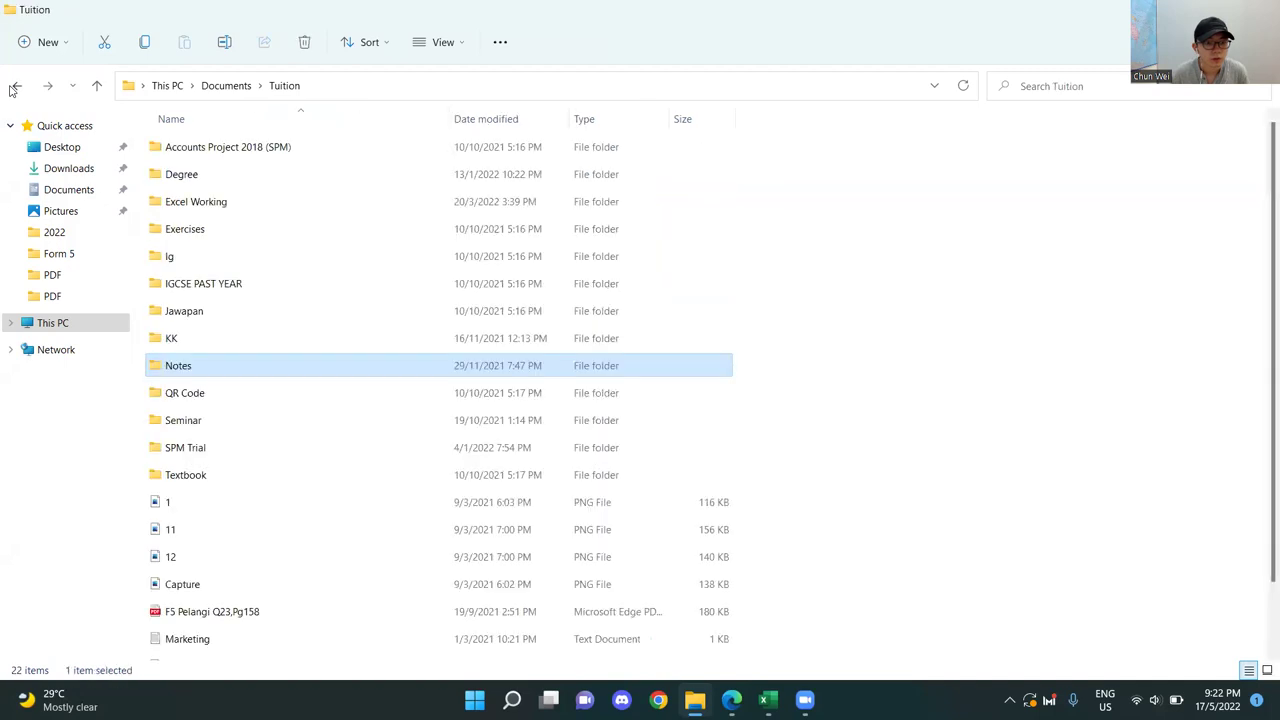
- Open the Bab 1 PDF from the Notes > 2022 > Form 4 > PDF folder
{"action": "double_click", "coordinate": [236, 366]}
{"action": "double_click", "coordinate": [203, 182]}
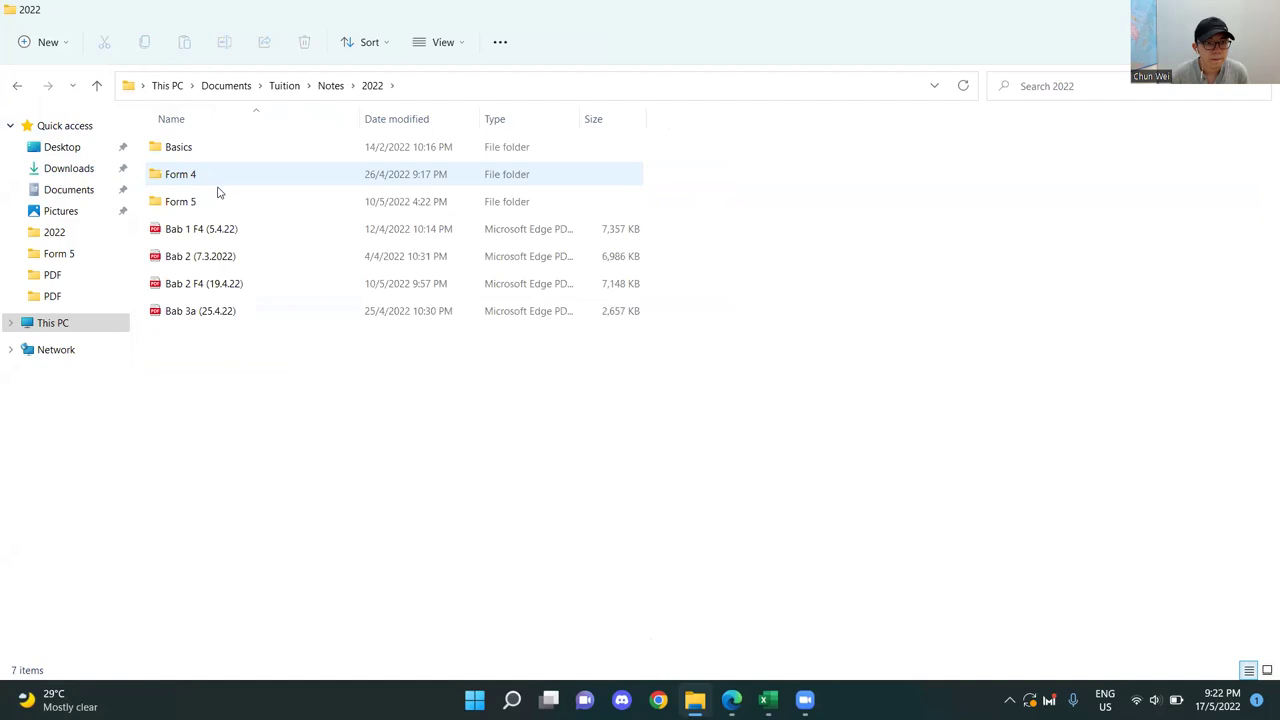
{"action": "double_click", "coordinate": [218, 203]}
{"action": "left_click", "coordinate": [21, 94]}
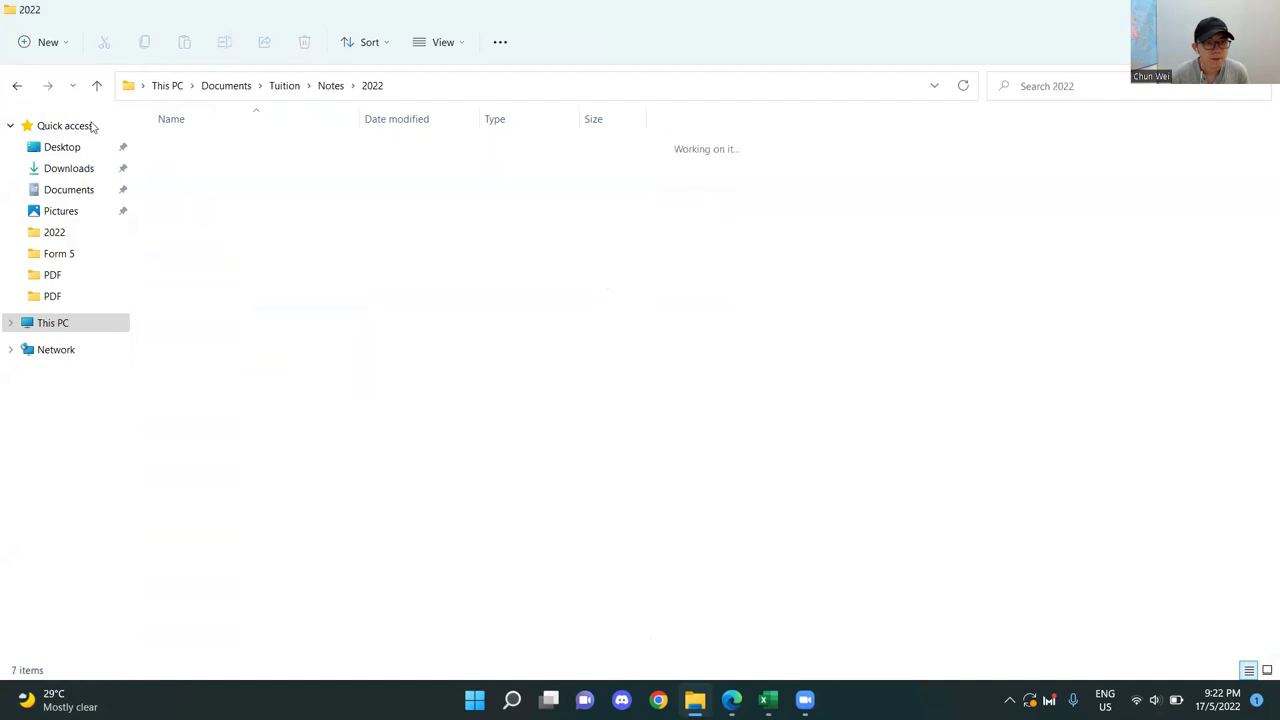
{"action": "left_click", "coordinate": [210, 186]}
{"action": "double_click", "coordinate": [210, 186]}
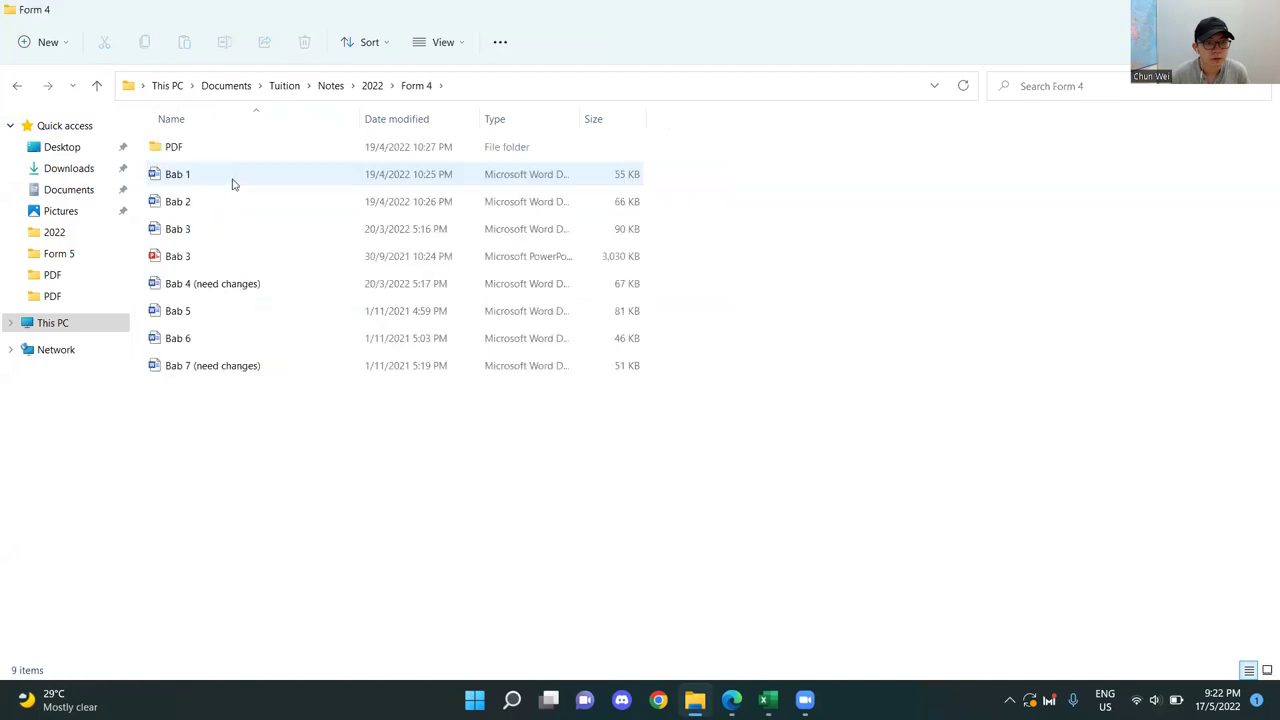
{"action": "double_click", "coordinate": [179, 153]}
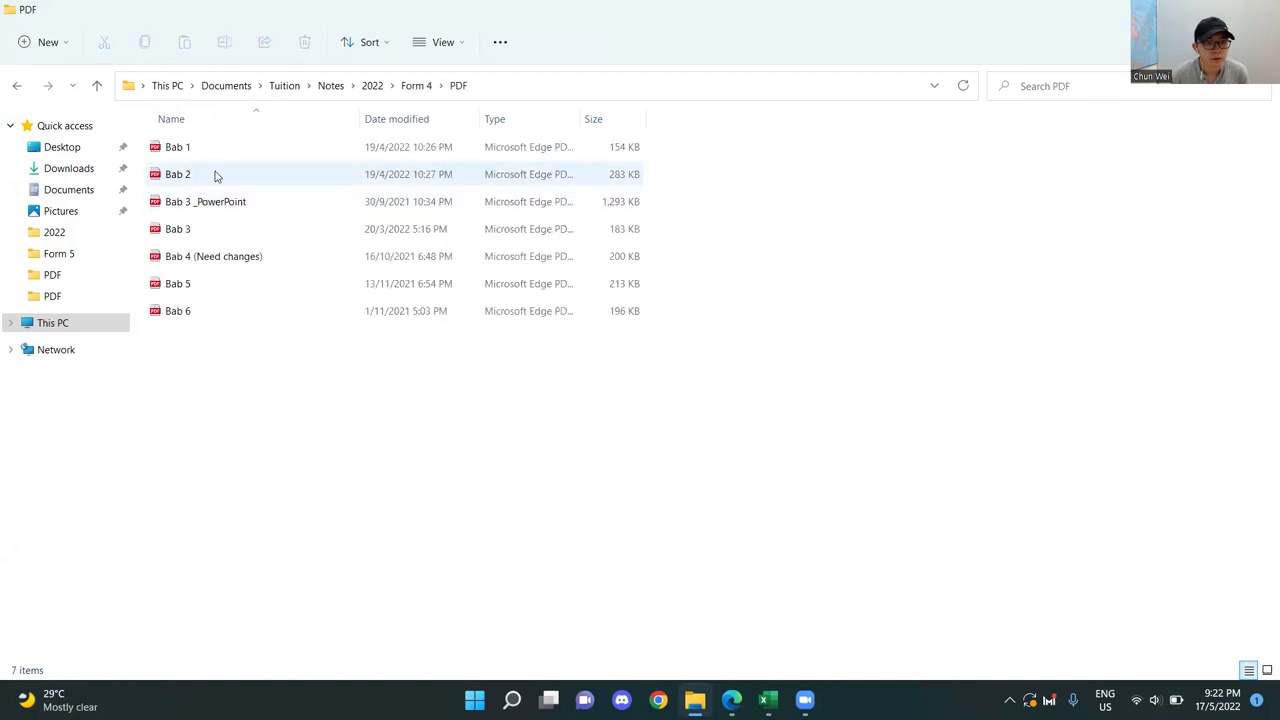
{"action": "double_click", "coordinate": [229, 149]}
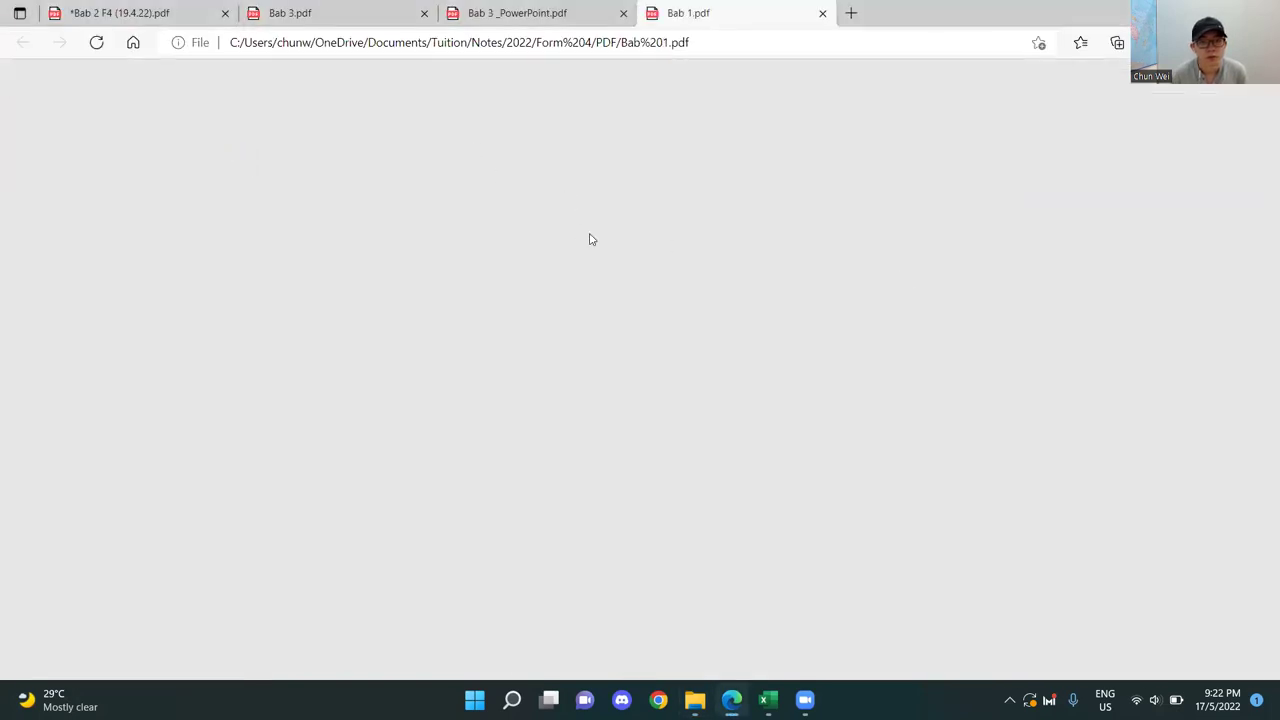
- Go to the accounting cycle list on page 1 of the Bab 1 notes and select its heading, Kitaran Perakaunan
{"action": "scroll", "coordinate": [1261, 386], "scroll_direction": "up", "scroll_amount": 10}
{"action": "scroll", "coordinate": [1261, 386], "scroll_direction": "up", "scroll_amount": 20}
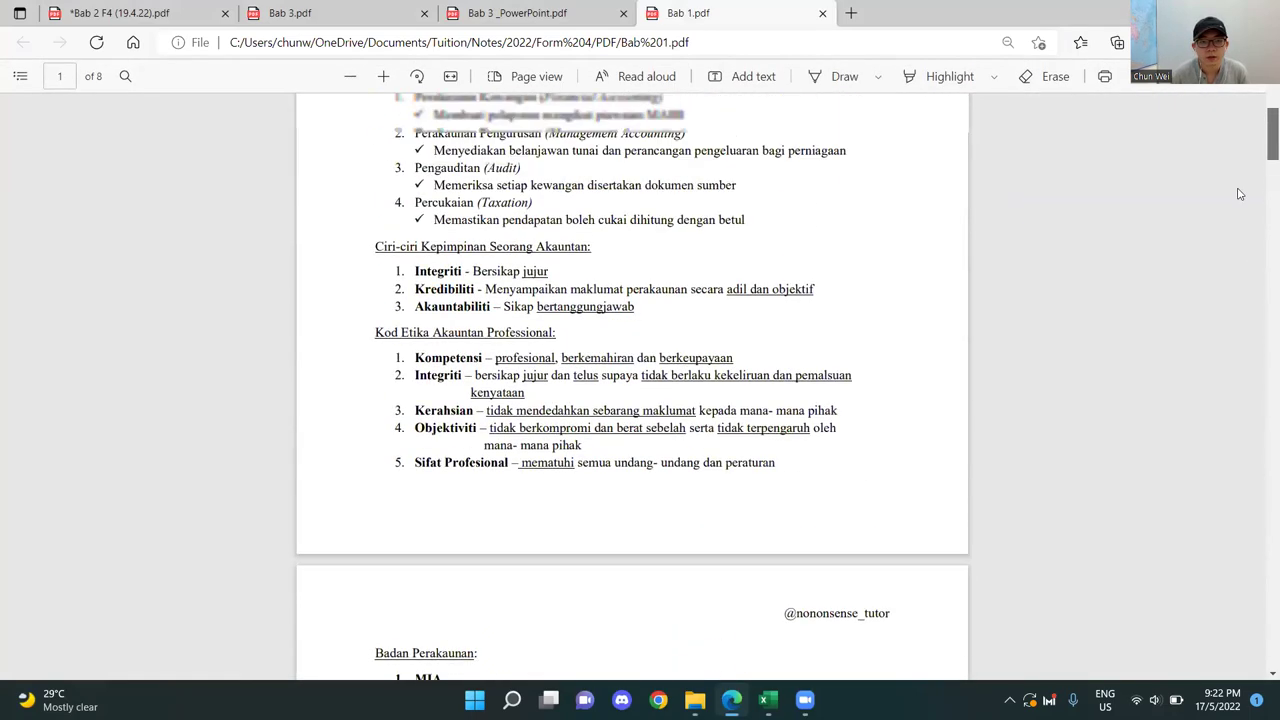
{"action": "scroll", "coordinate": [1245, 170], "scroll_direction": "up", "scroll_amount": 4}
{"action": "scroll", "coordinate": [1255, 130], "scroll_direction": "down", "scroll_amount": 3}
{"action": "scroll", "coordinate": [1261, 112], "scroll_direction": "up", "scroll_amount": 2}
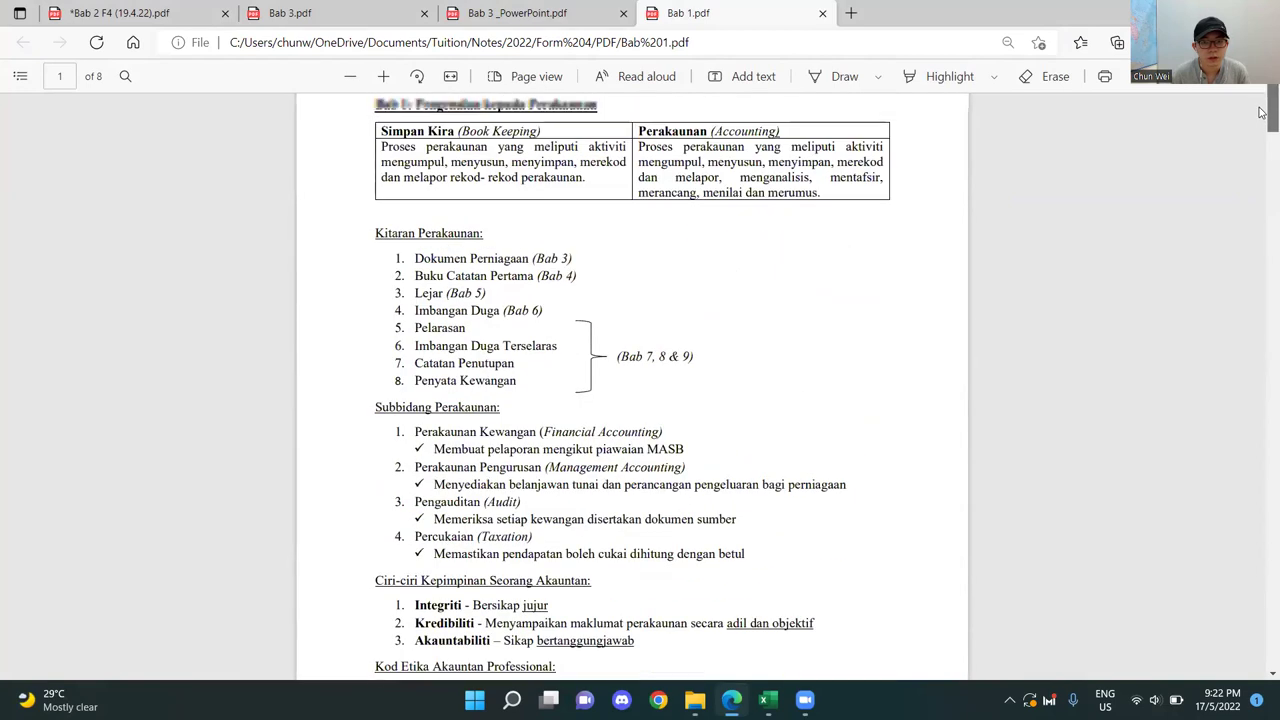
{"action": "left_click_drag", "start_coordinate": [376, 233], "coordinate": [506, 235]}
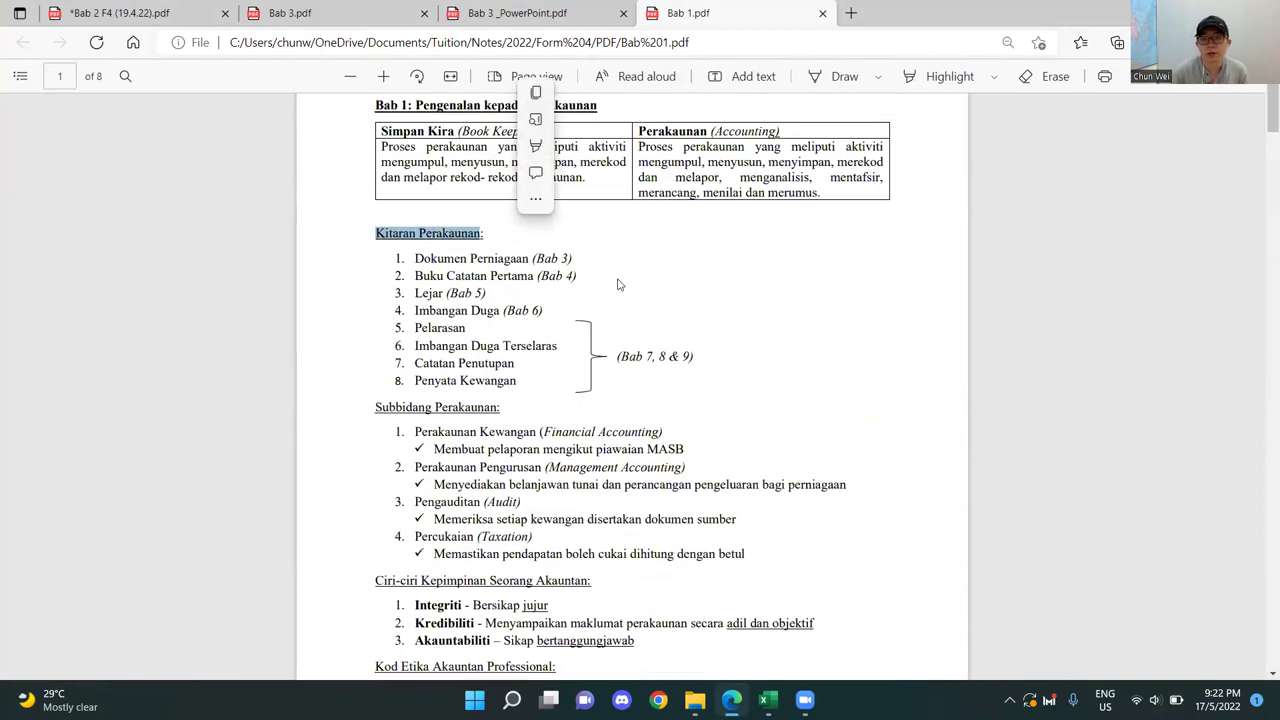
- With the Draw pen, circle the Kitaran Perakaunan heading, tick Dokumen Perniagaan (Bab 3) on both sides, and mark Penyata Kewangan
{"action": "left_click", "coordinate": [840, 77]}
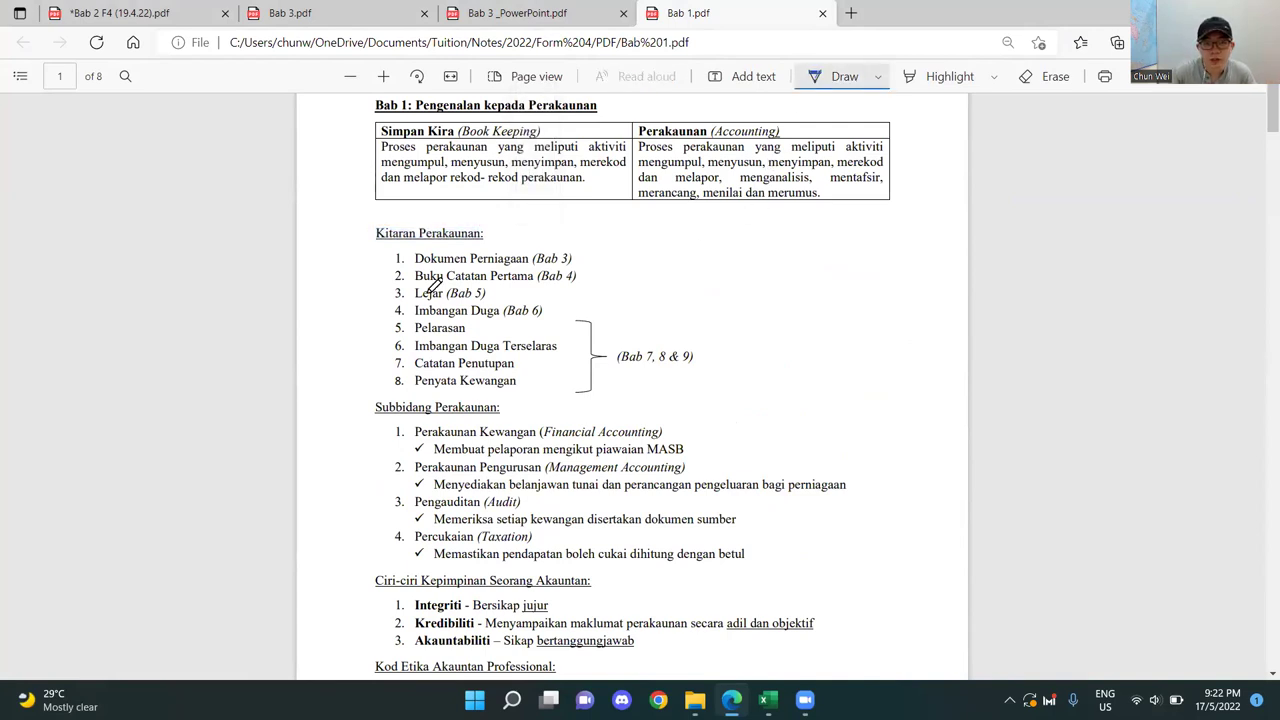
{"action": "mouse_move", "coordinate": [377, 262]}
{"action": "left_mouse_down"}
{"action": "mouse_move", "coordinate": [387, 270]}
{"action": "mouse_move", "coordinate": [412, 249]}
{"action": "left_mouse_up"}
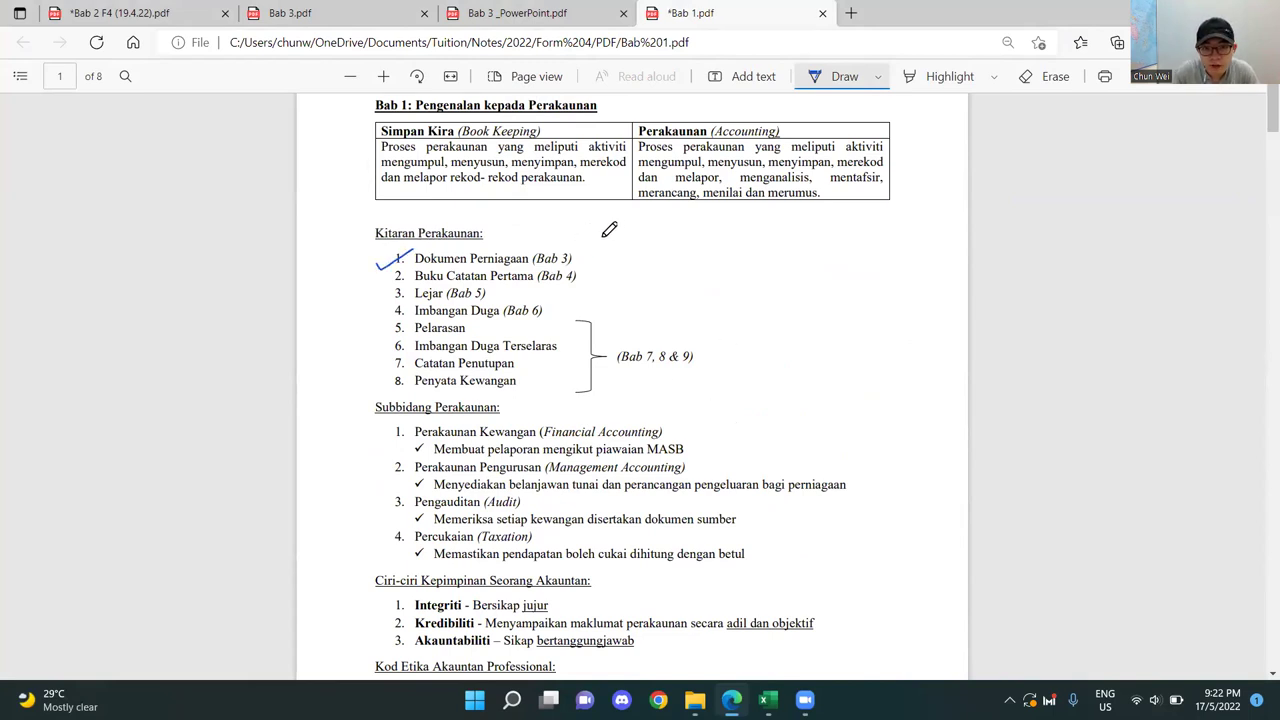
{"action": "mouse_move", "coordinate": [473, 214]}
{"action": "left_mouse_down"}
{"action": "mouse_move", "coordinate": [354, 209]}
{"action": "mouse_move", "coordinate": [490, 222]}
{"action": "left_mouse_up"}
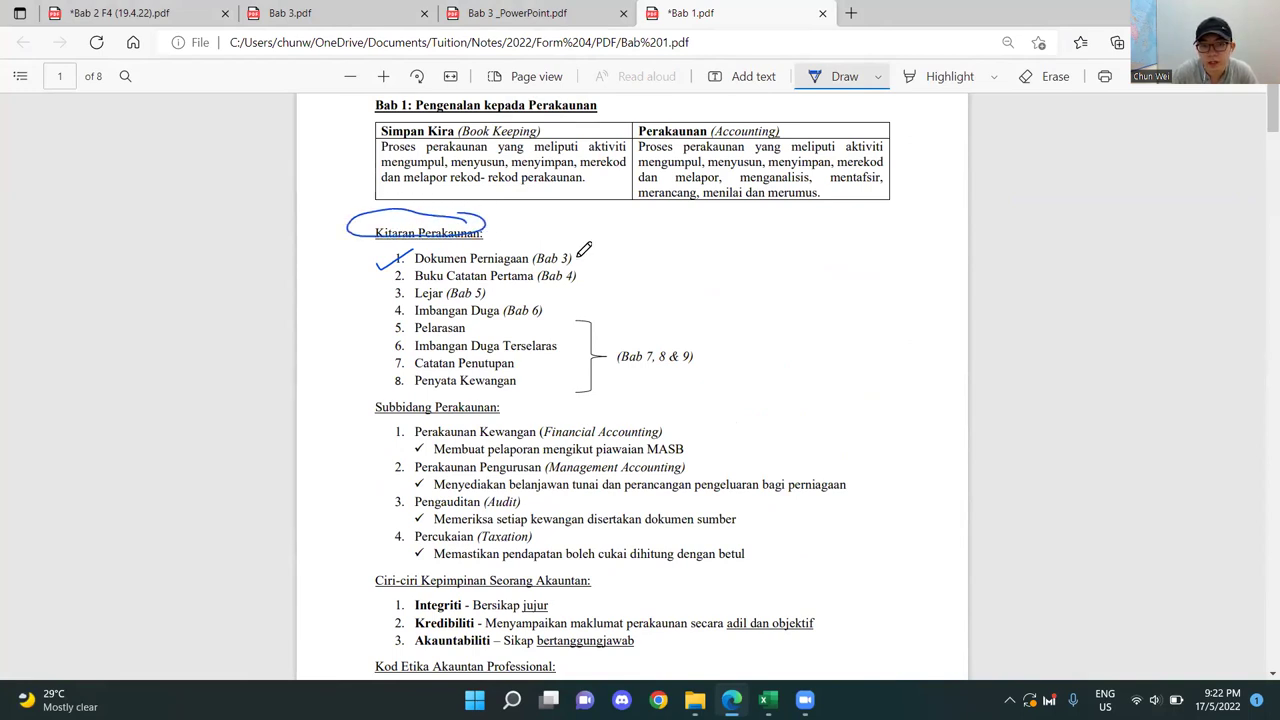
{"action": "left_click_drag", "start_coordinate": [578, 256], "coordinate": [592, 250]}
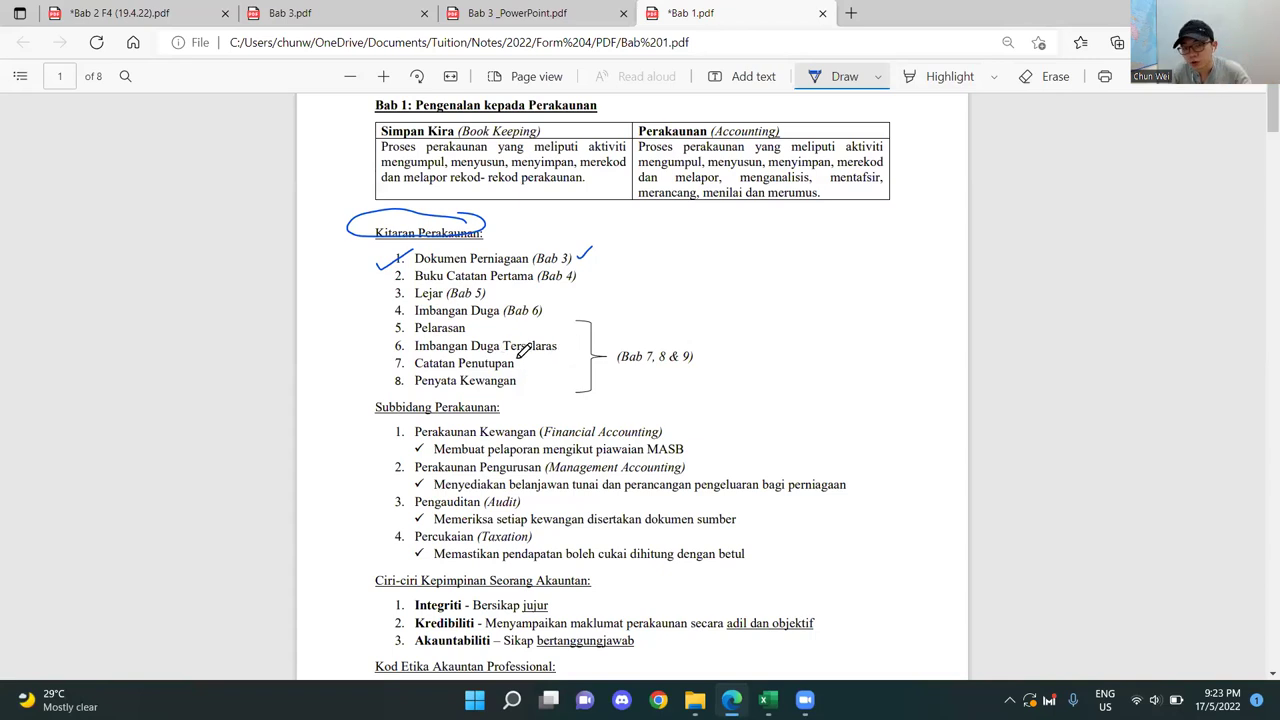
{"action": "left_click_drag", "start_coordinate": [521, 386], "coordinate": [540, 380]}
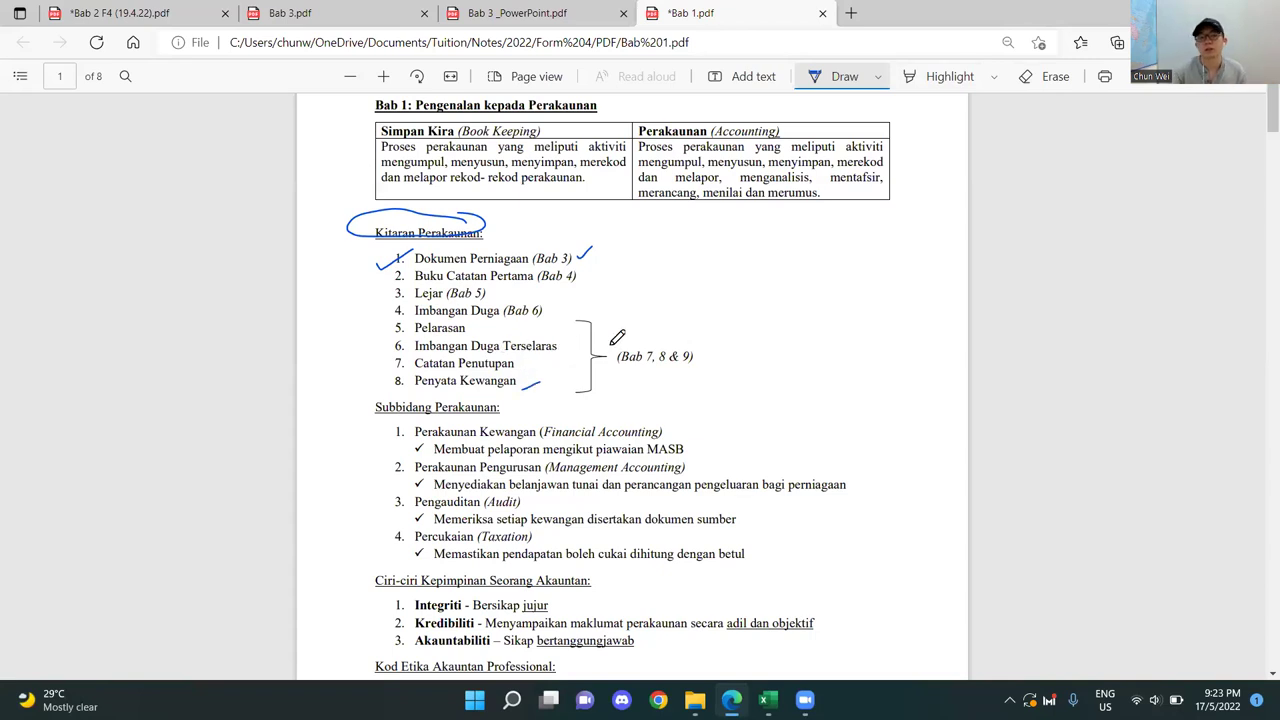
- Switch to the Bab 3 notes and point out Pembekal, Your company and Pembeli in the page 1 diagram
{"action": "left_click", "coordinate": [300, 13]}
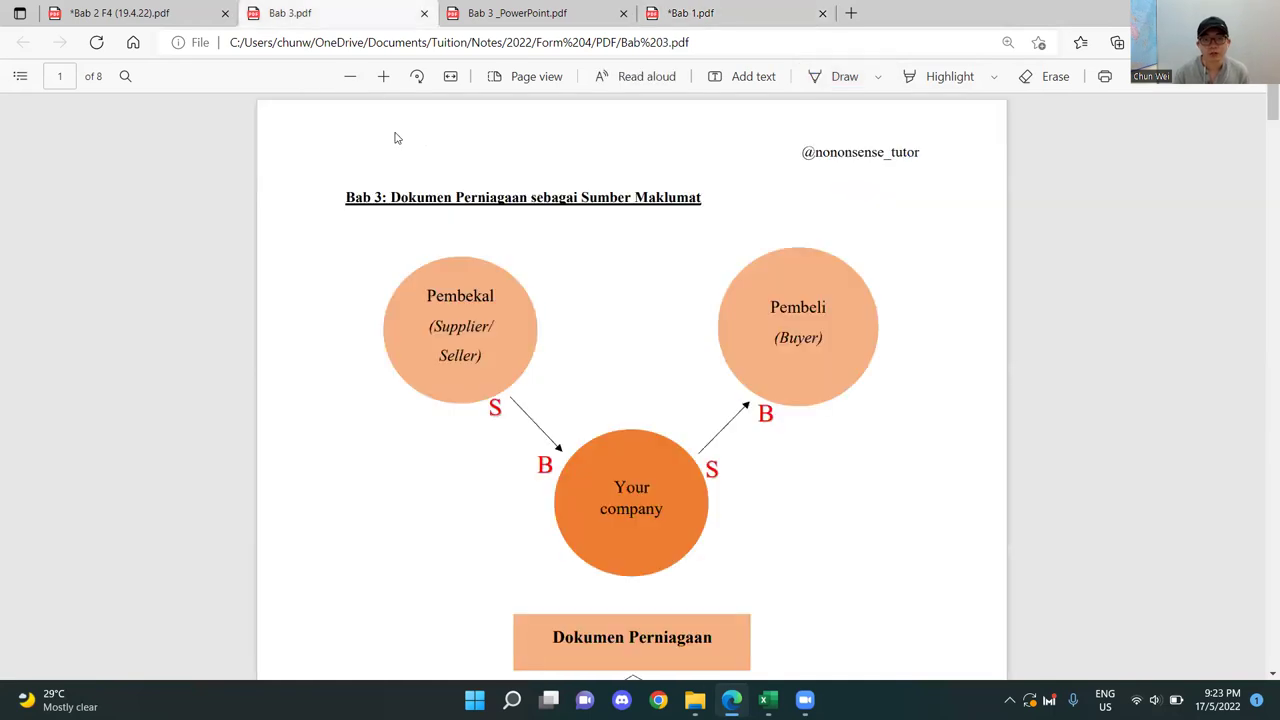
{"action": "scroll", "coordinate": [618, 350], "scroll_direction": "down", "scroll_amount": 3}
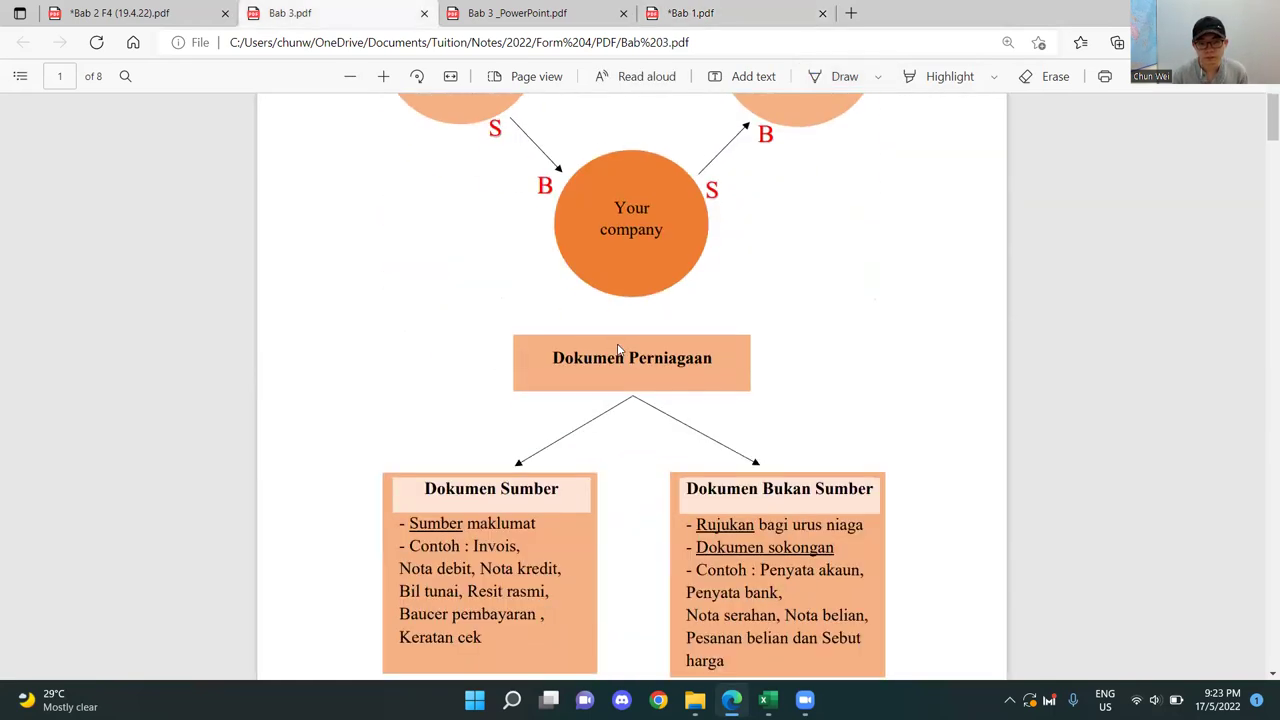
{"action": "scroll", "coordinate": [652, 360], "scroll_direction": "up", "scroll_amount": 2}
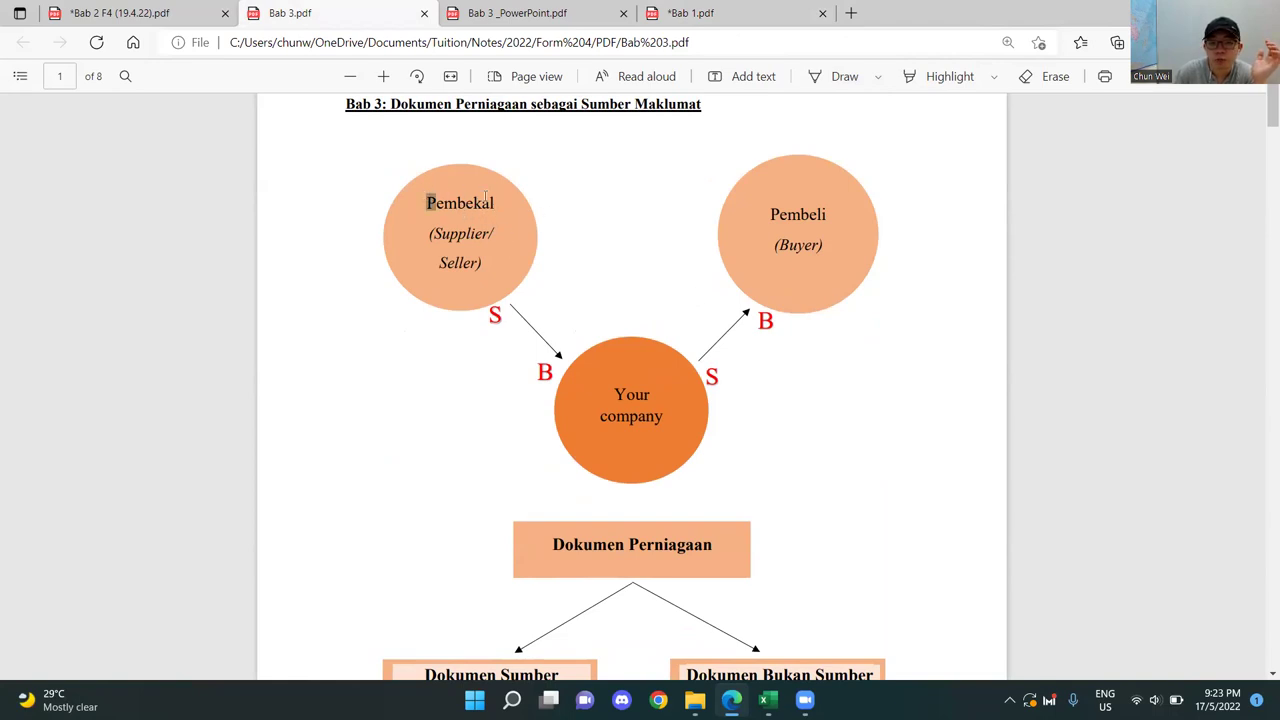
{"action": "double_click", "coordinate": [430, 200]}
{"action": "left_click", "coordinate": [604, 399]}
{"action": "double_click", "coordinate": [828, 213]}
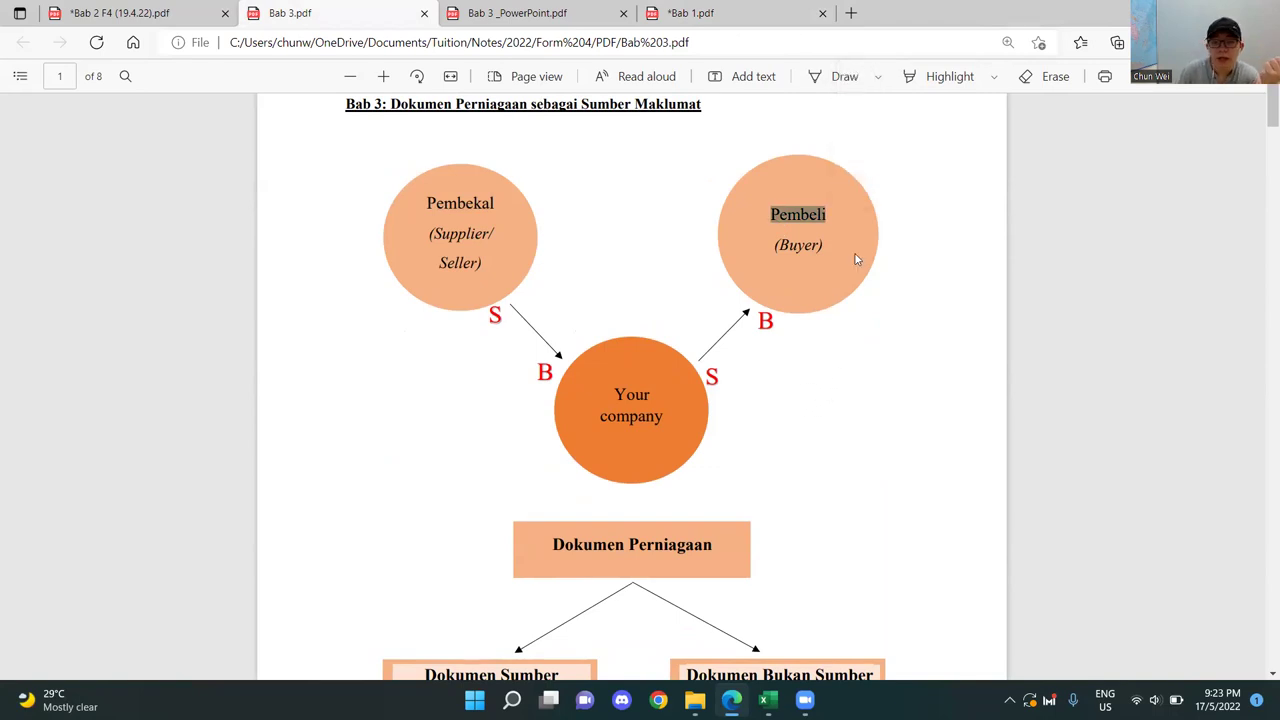
- Look through the Dokumen Perniagaan chart, the Dokumen Sumber definitions and the [3D]! section on page 3 of the Bab 3 notes
{"action": "scroll", "coordinate": [891, 271], "scroll_direction": "down", "scroll_amount": 5}
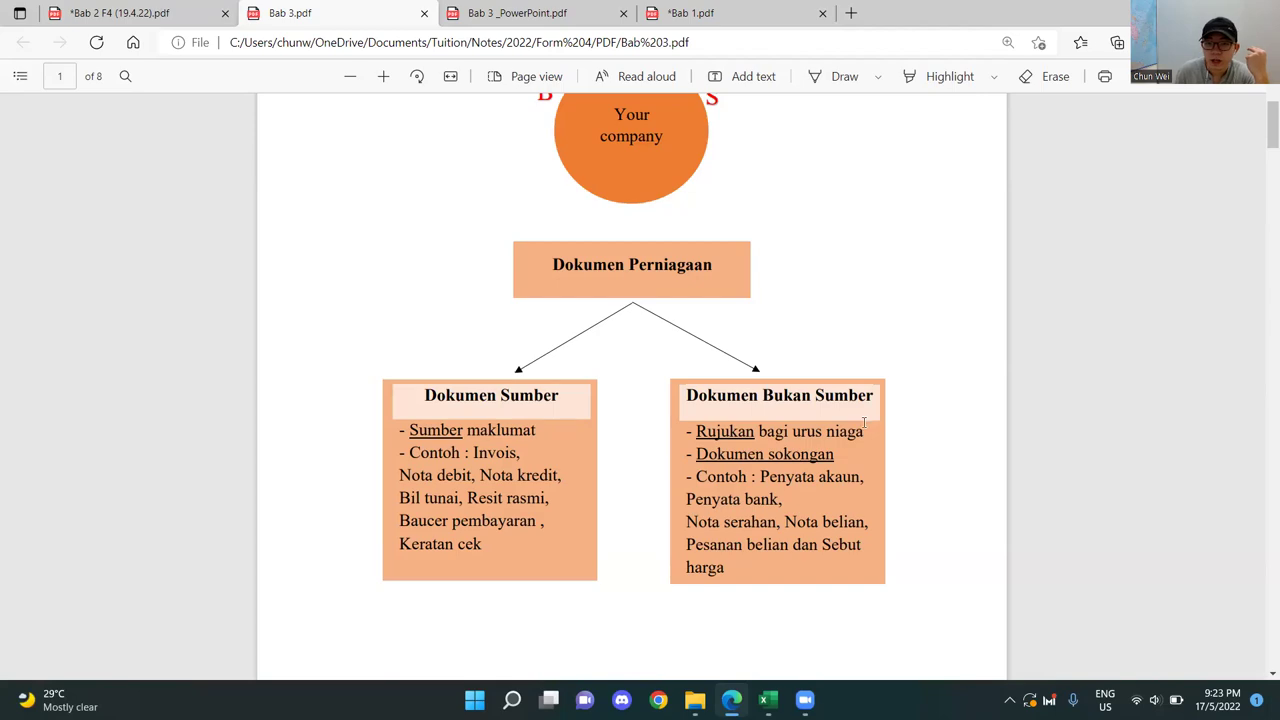
{"action": "scroll", "coordinate": [864, 370], "scroll_direction": "down", "scroll_amount": 9}
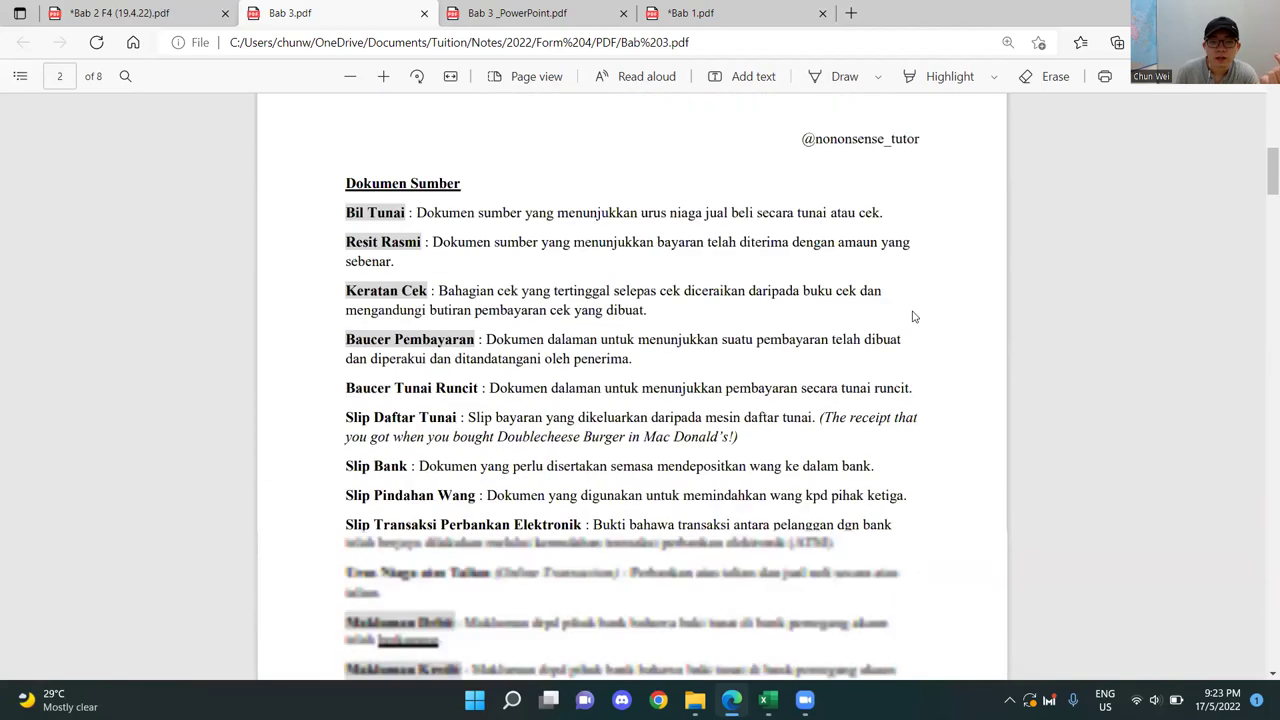
{"action": "scroll", "coordinate": [405, 220], "scroll_direction": "up", "scroll_amount": 3}
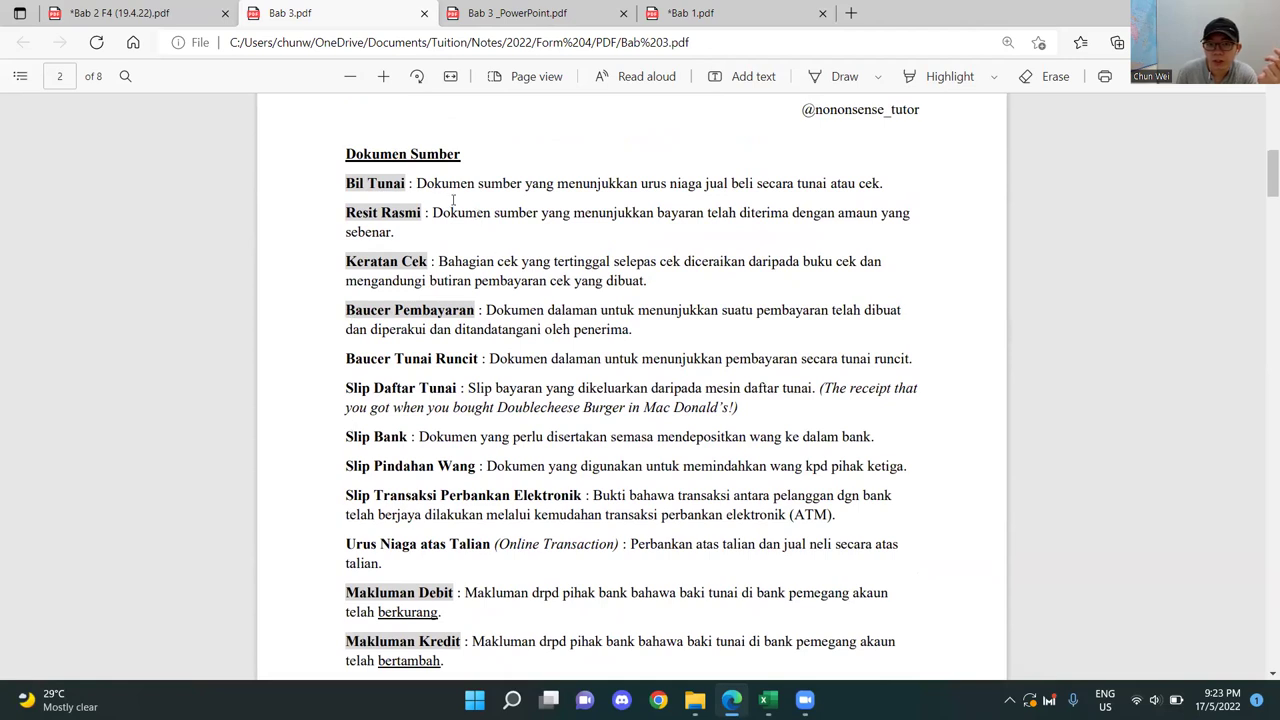
{"action": "scroll", "coordinate": [728, 267], "scroll_direction": "down", "scroll_amount": 10}
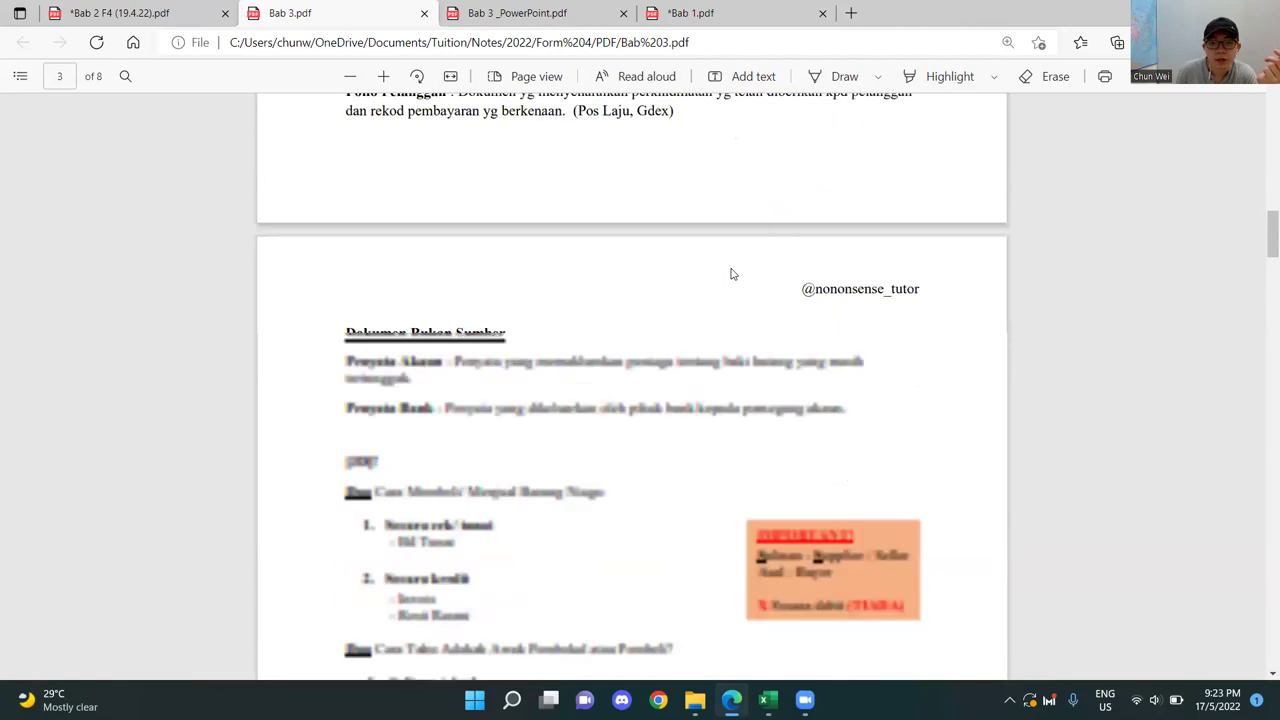
{"action": "scroll", "coordinate": [709, 270], "scroll_direction": "down", "scroll_amount": 3}
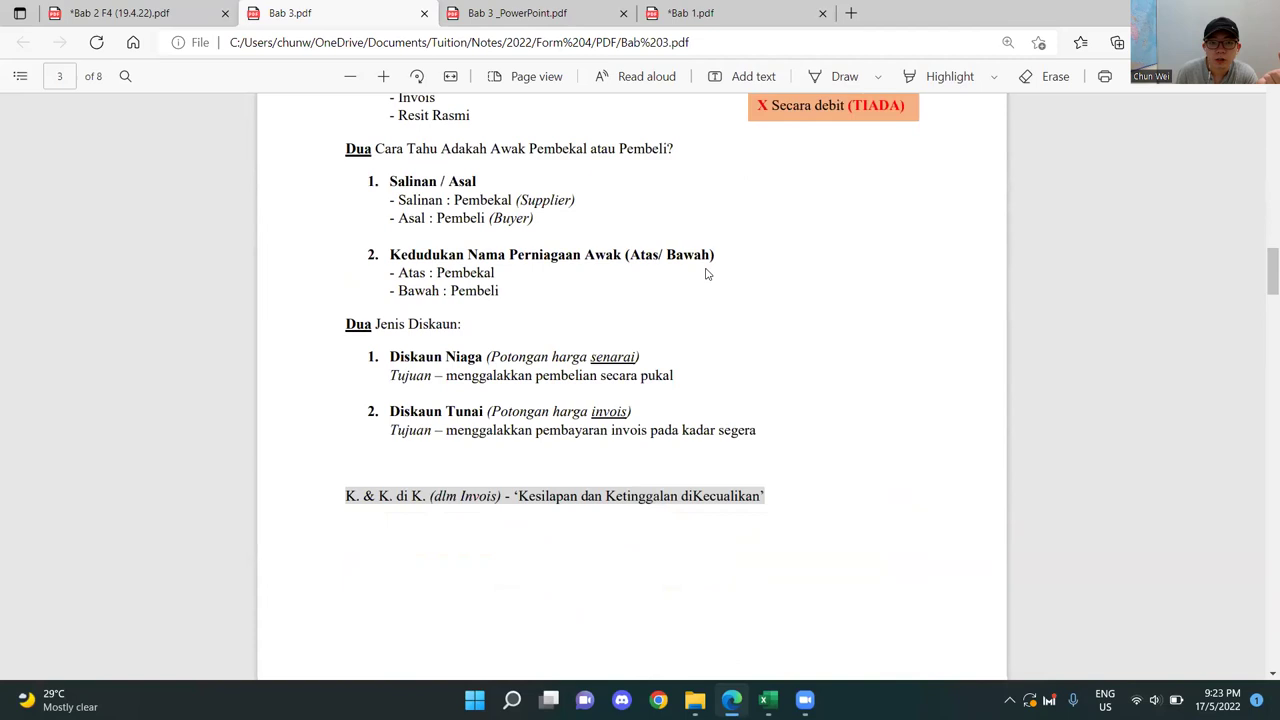
{"action": "scroll", "coordinate": [707, 268], "scroll_direction": "up", "scroll_amount": 2}
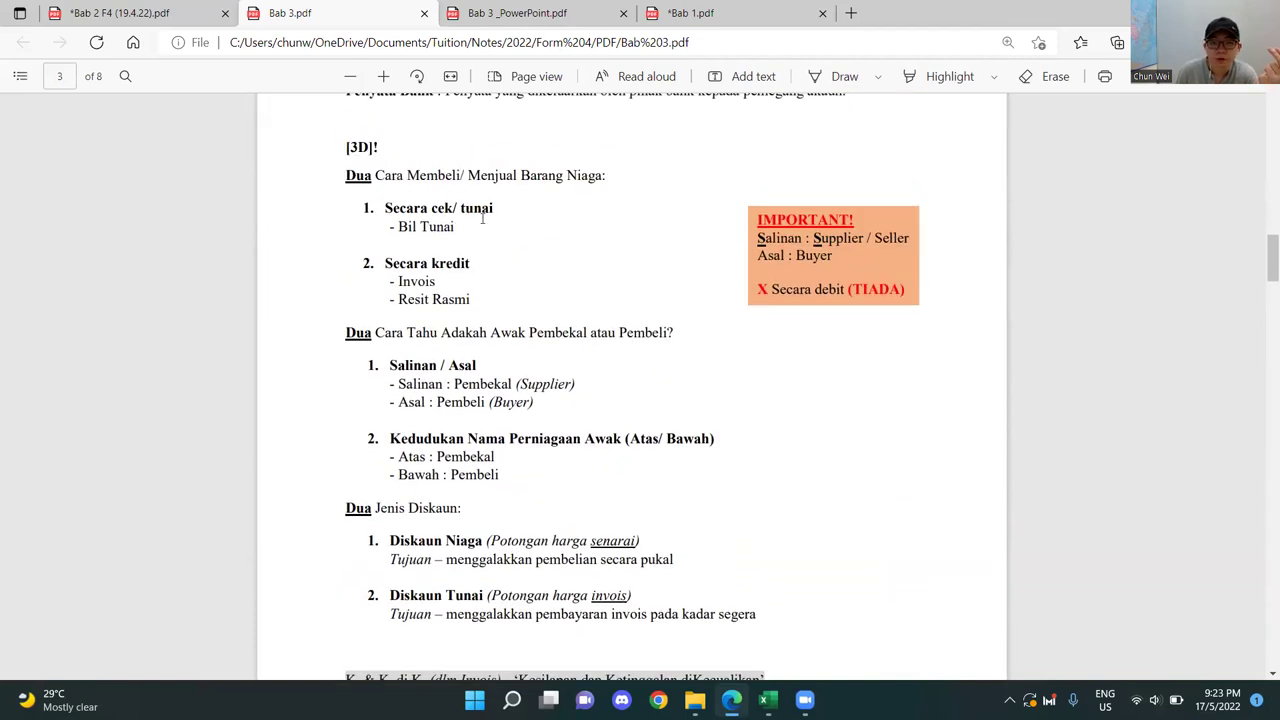
{"action": "scroll", "coordinate": [634, 249], "scroll_direction": "up", "scroll_amount": 1}
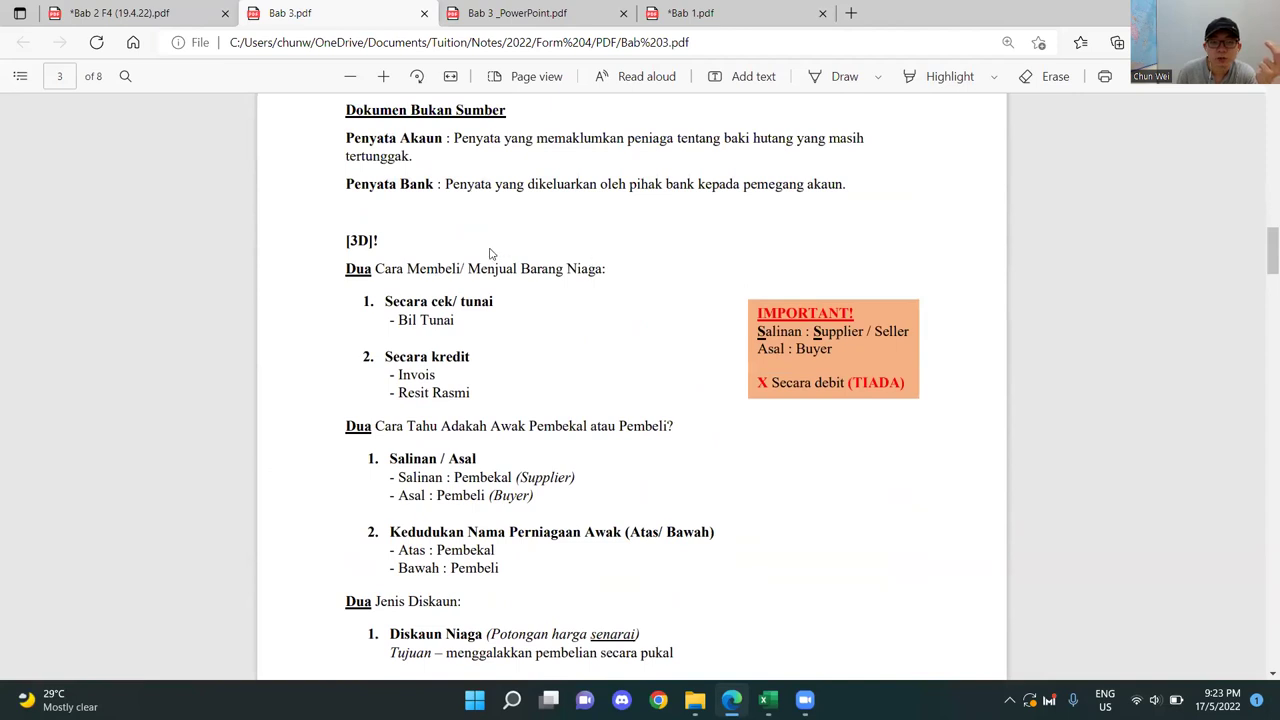
- Point out the three Dua headings under [3D]! by selecting each in turn: buying/selling methods, identifying supplier or buyer, and discount types
{"action": "scroll", "coordinate": [470, 250], "scroll_direction": "down", "scroll_amount": 1}
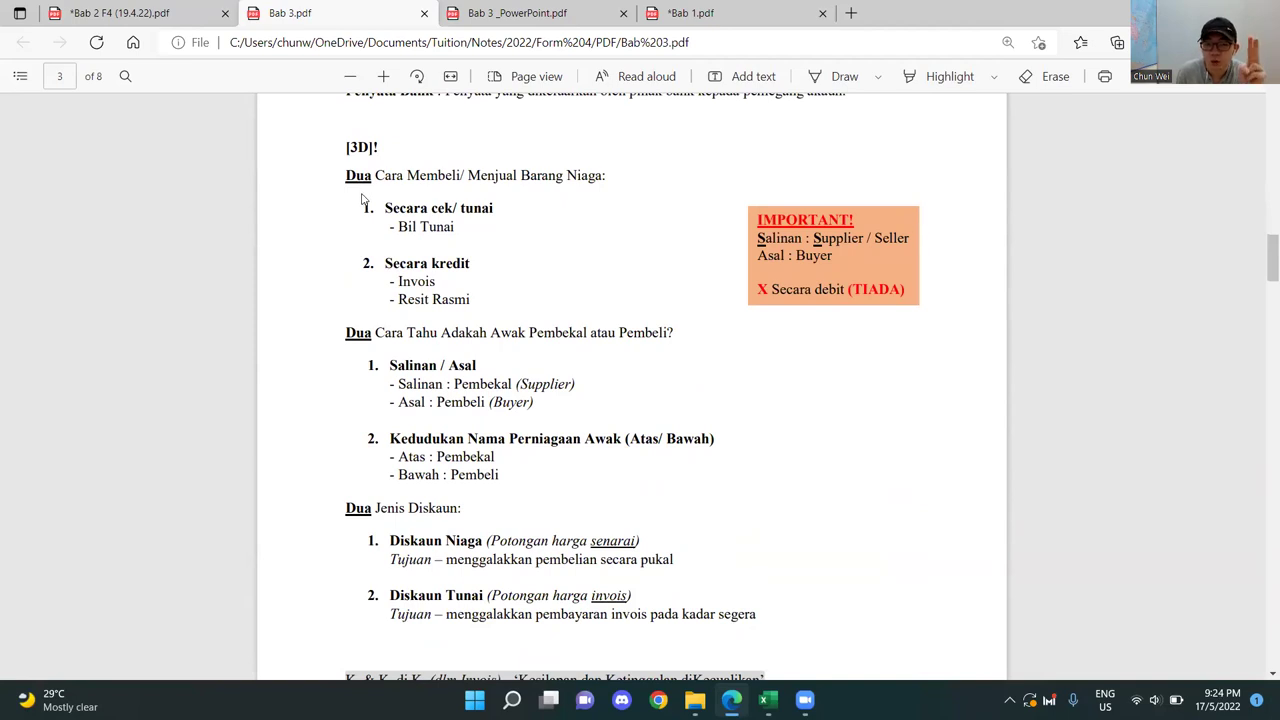
{"action": "left_click_drag", "start_coordinate": [370, 177], "coordinate": [541, 183]}
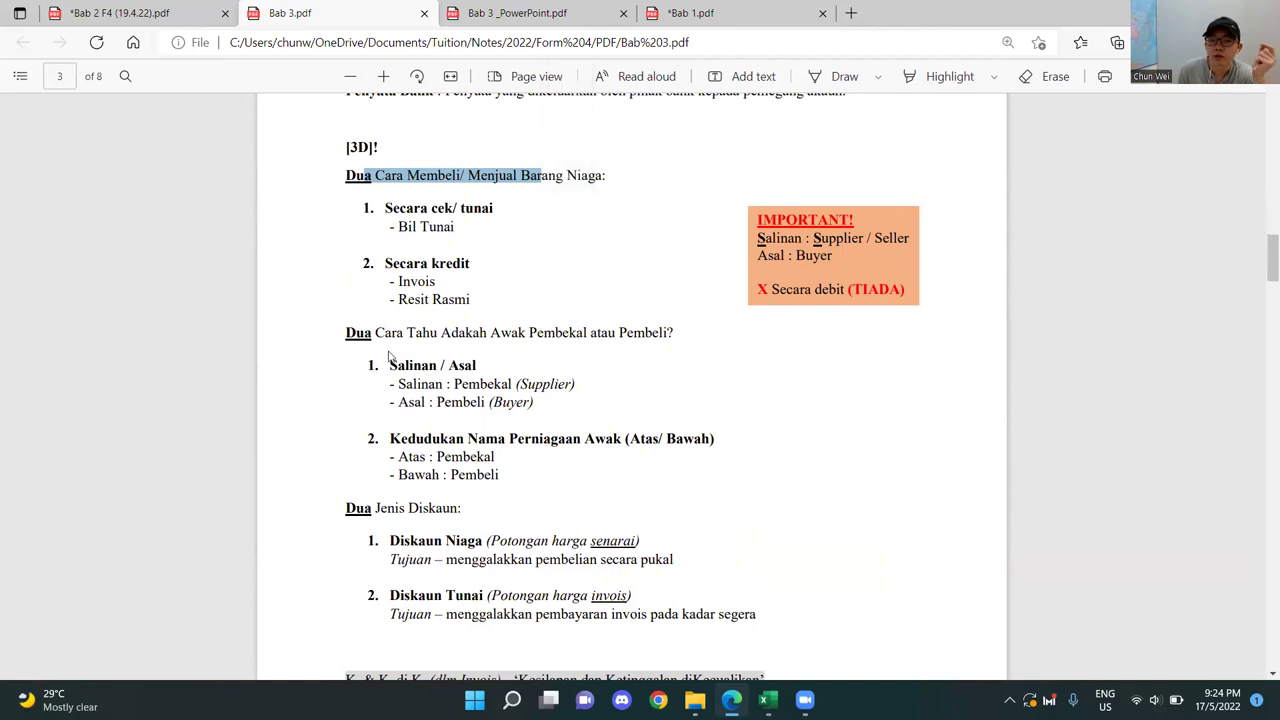
{"action": "left_click", "coordinate": [366, 338]}
{"action": "left_click_drag", "start_coordinate": [387, 333], "coordinate": [662, 335]}
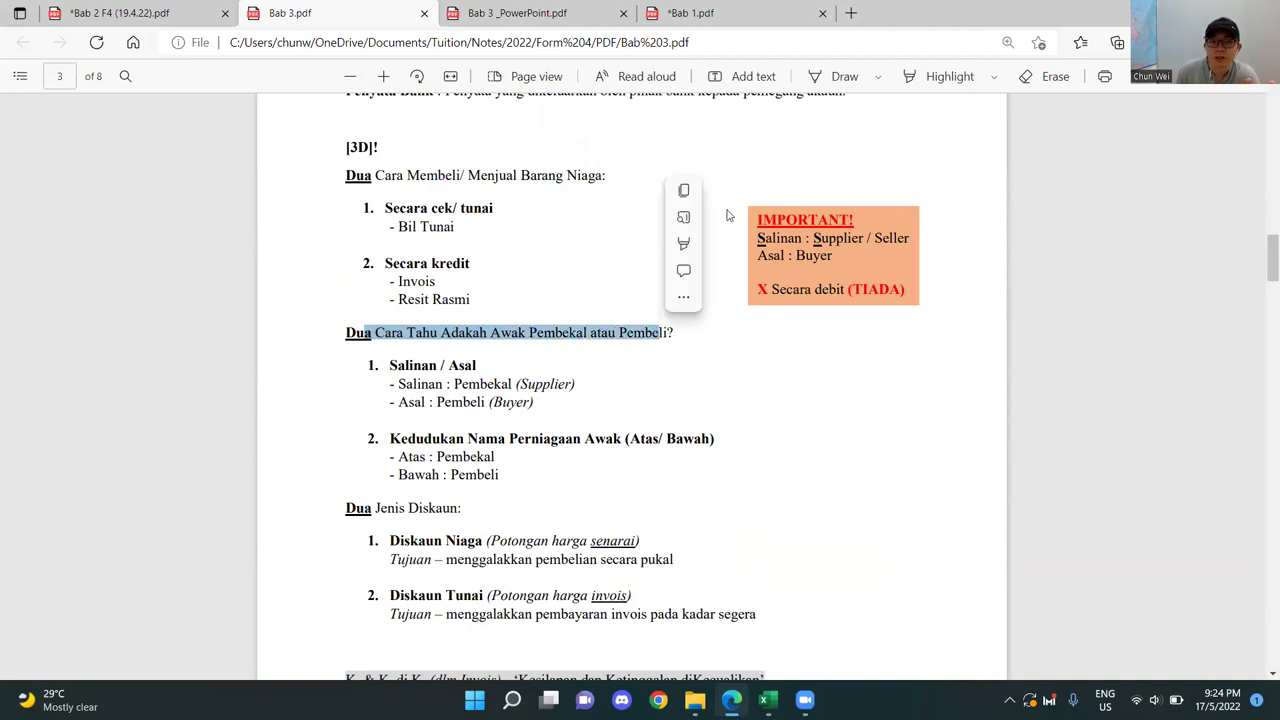
{"action": "scroll", "coordinate": [507, 376], "scroll_direction": "down", "scroll_amount": 2}
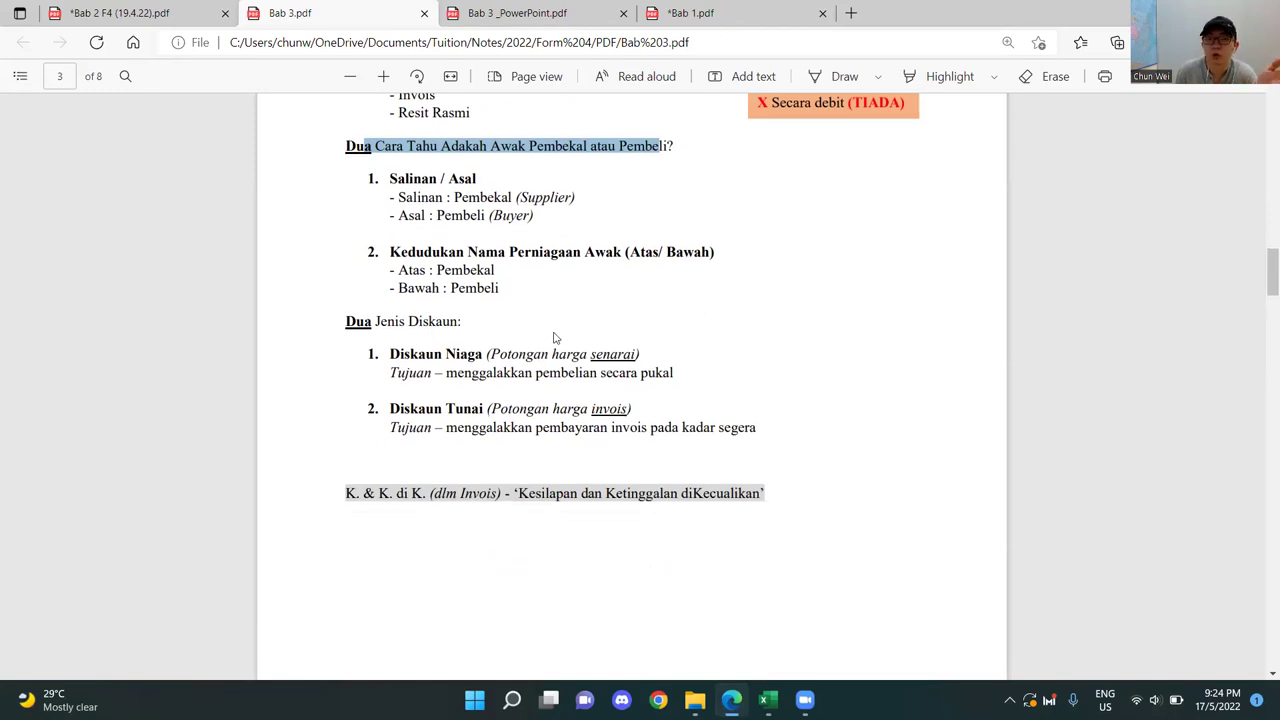
{"action": "scroll", "coordinate": [555, 338], "scroll_direction": "up", "scroll_amount": 1}
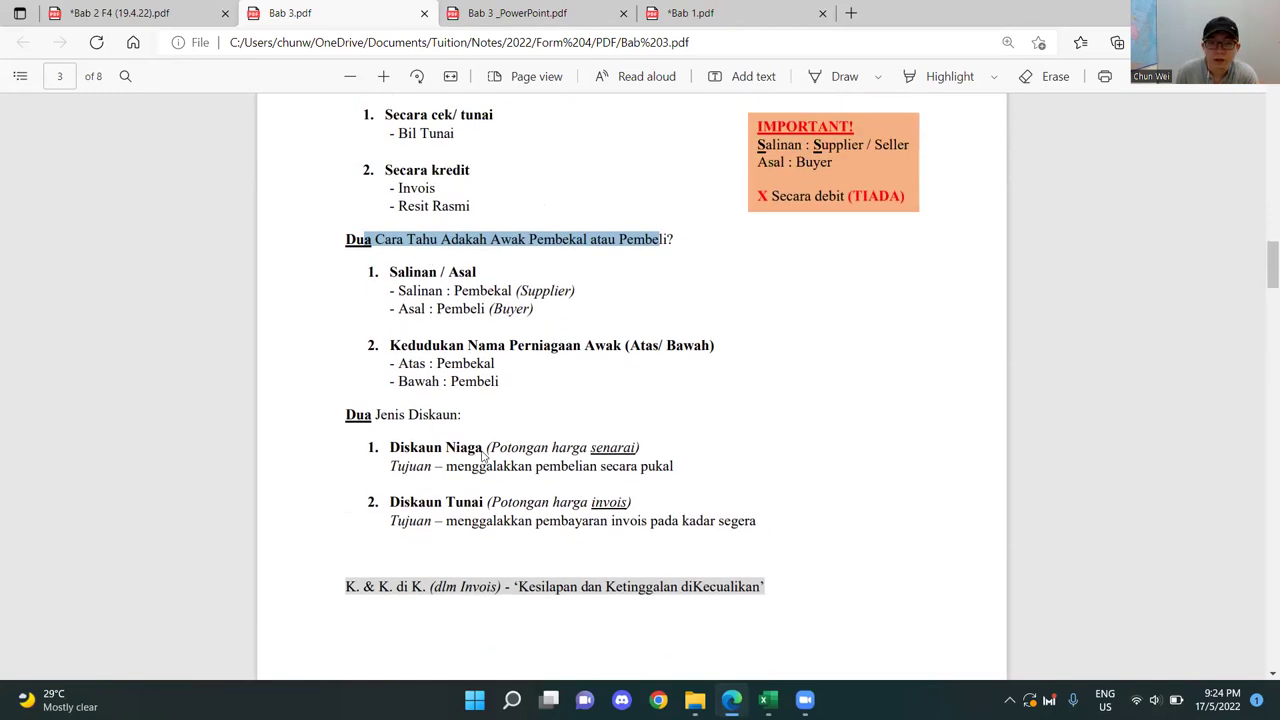
{"action": "left_click", "coordinate": [371, 433]}
{"action": "left_click_drag", "start_coordinate": [370, 417], "coordinate": [452, 418]}
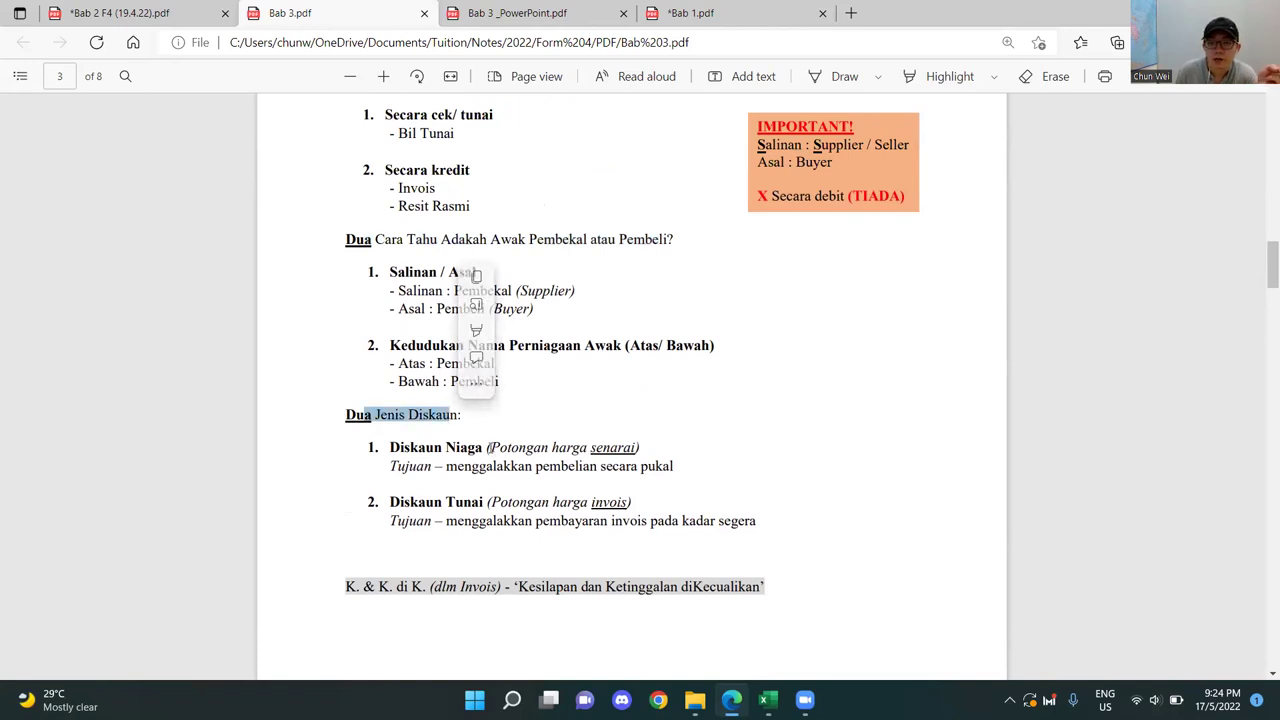
- Review the [3D]! section once more and return to the supplier and buyer diagram on page 1
{"action": "scroll", "coordinate": [490, 449], "scroll_direction": "up", "scroll_amount": 3}
{"action": "scroll", "coordinate": [359, 395], "scroll_direction": "up", "scroll_amount": 2}
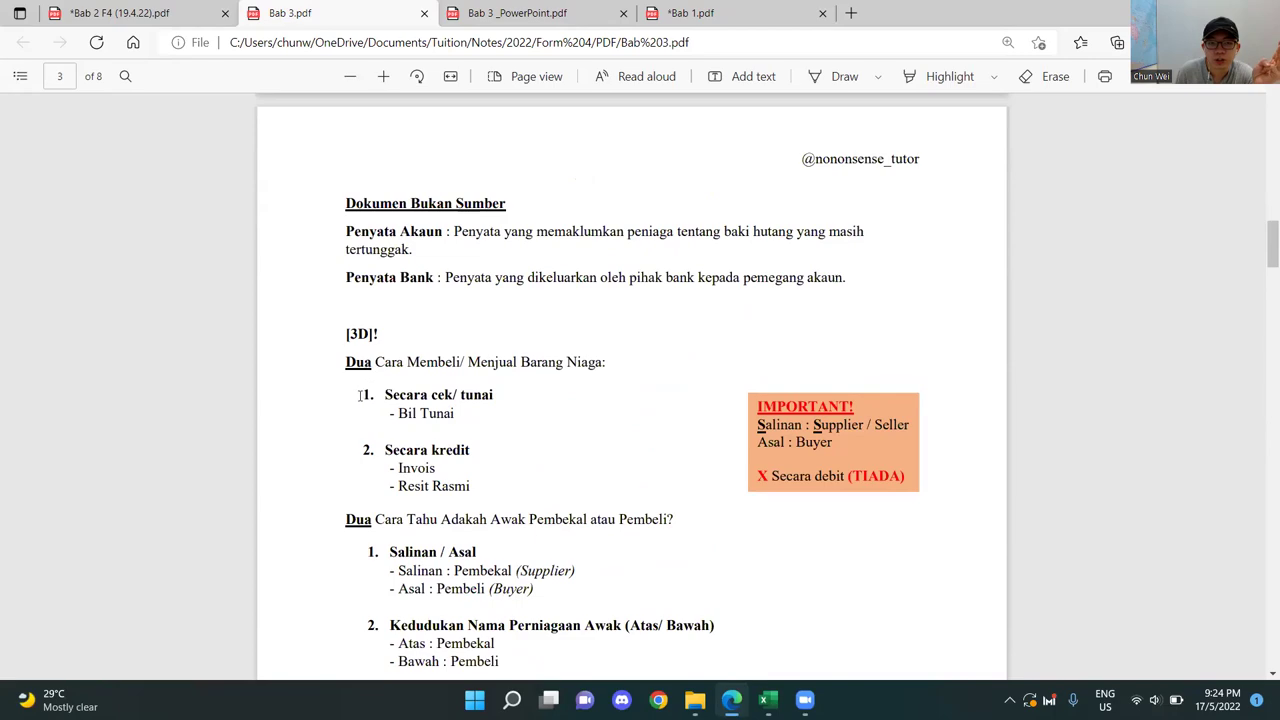
{"action": "scroll", "coordinate": [474, 346], "scroll_direction": "down", "scroll_amount": 5}
{"action": "scroll", "coordinate": [474, 346], "scroll_direction": "up", "scroll_amount": 20}
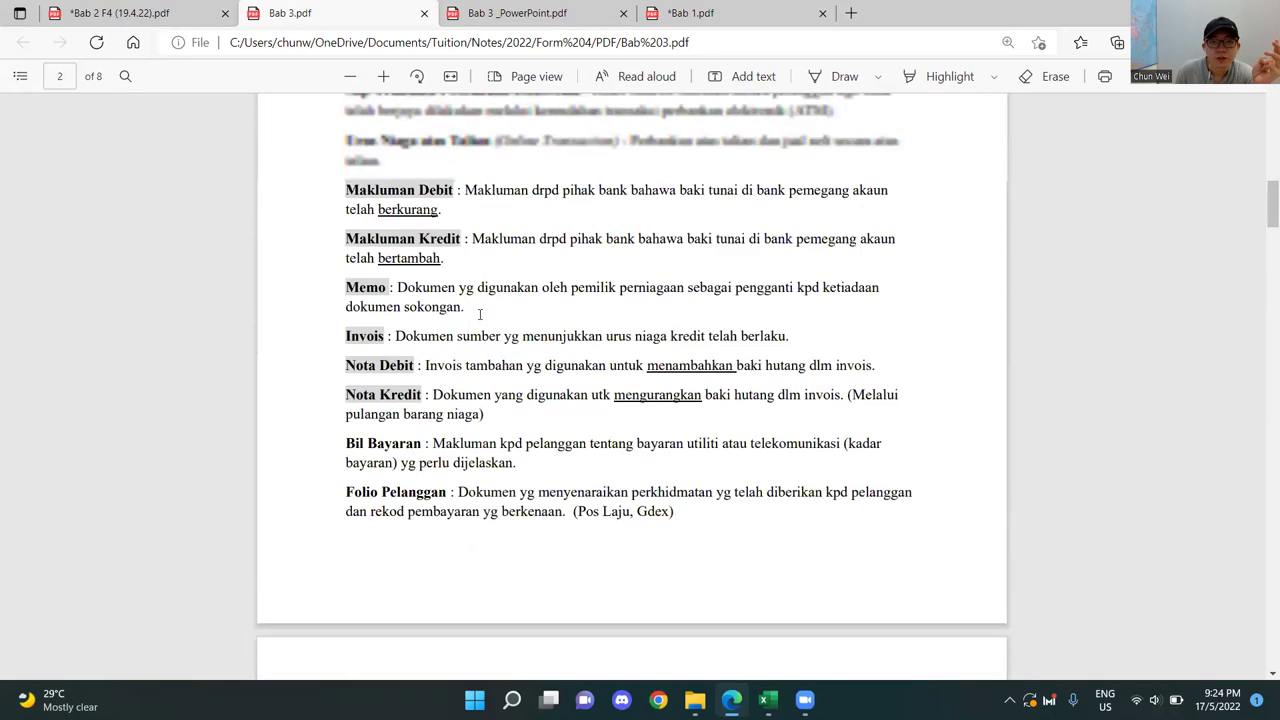
{"action": "scroll", "coordinate": [479, 314], "scroll_direction": "up", "scroll_amount": 6}
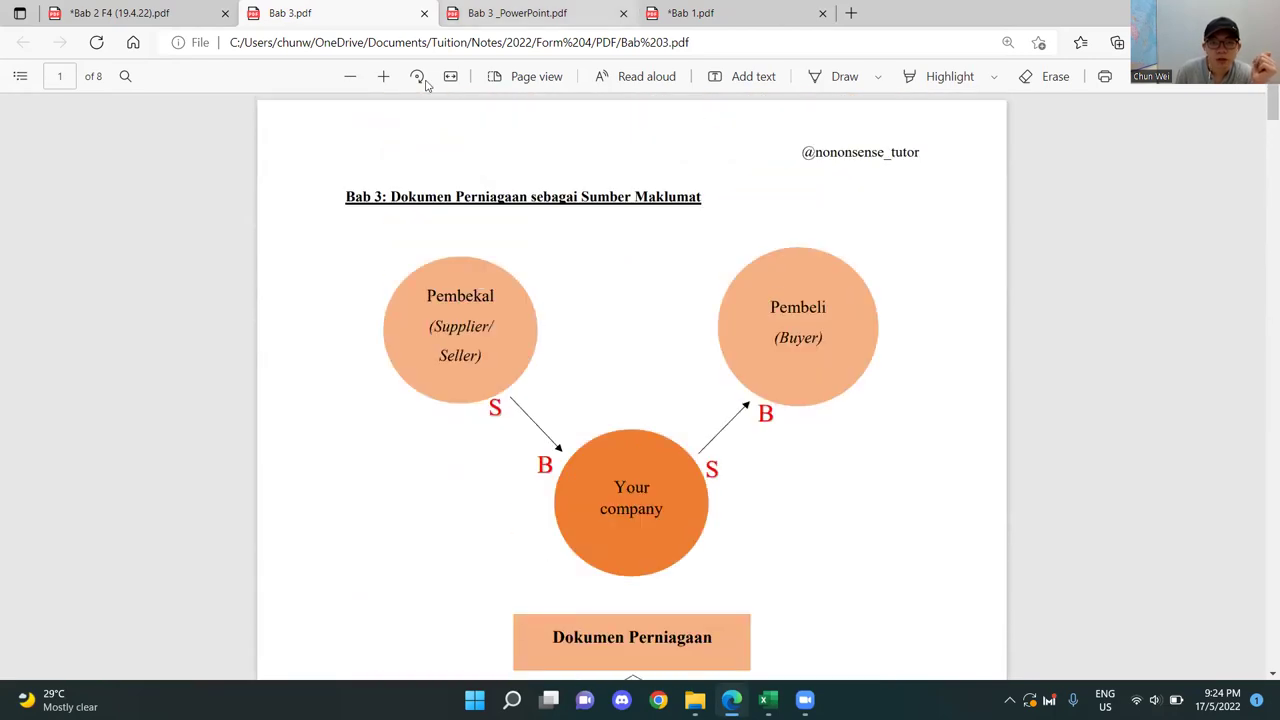
- Switch to the Bab 3 _PowerPoint PDF and enlarge the Kitaran Perakaunan slide so the full cycle fills the view
{"action": "left_click", "coordinate": [470, 14]}
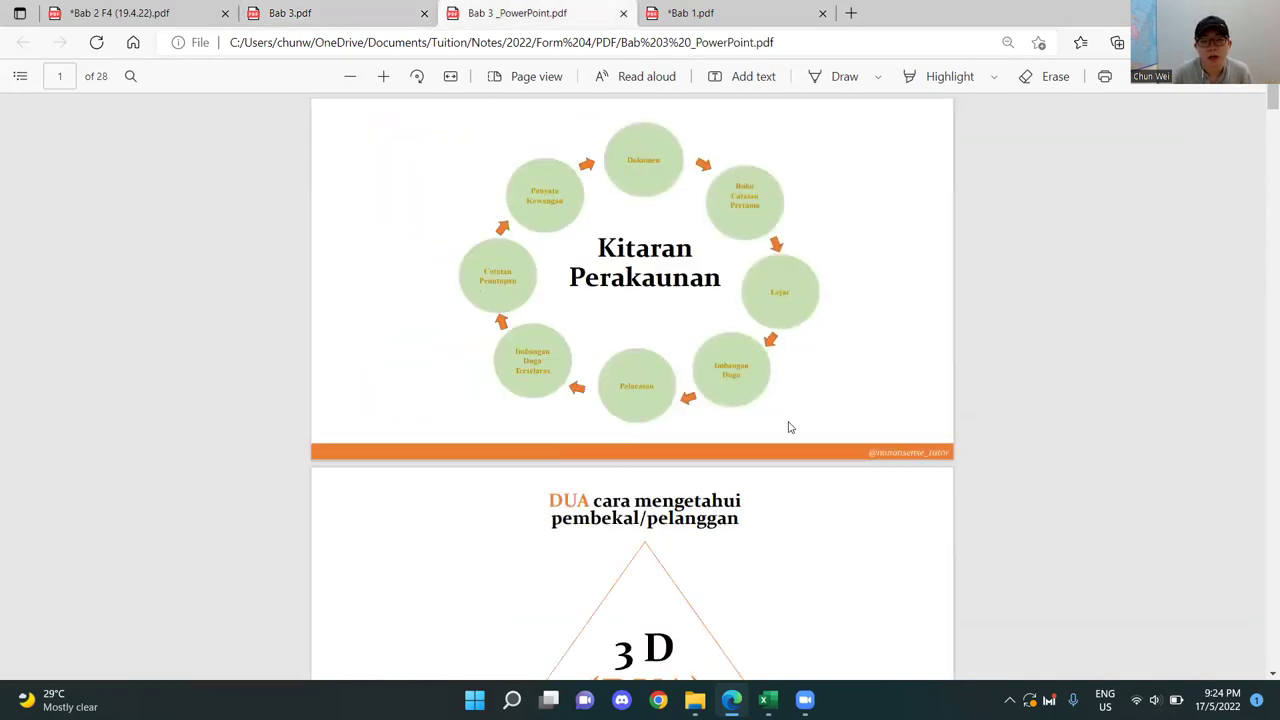
{"action": "scroll", "coordinate": [788, 428], "scroll_direction": "up", "scroll_amount": 1}
{"action": "scroll", "coordinate": [788, 428], "scroll_direction": "up", "scroll_amount": 1}
{"action": "scroll", "coordinate": [788, 428], "scroll_direction": "up", "scroll_amount": 1}
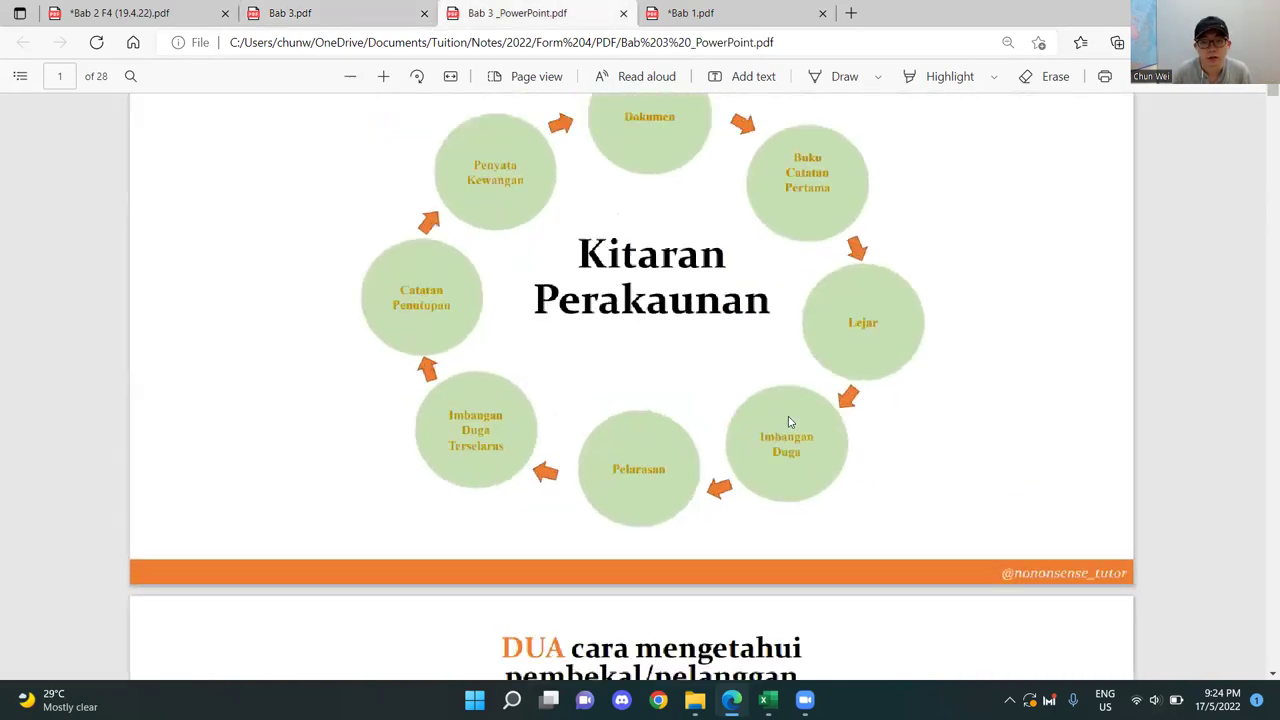
{"action": "scroll", "coordinate": [752, 292], "scroll_direction": "up", "scroll_amount": 1}
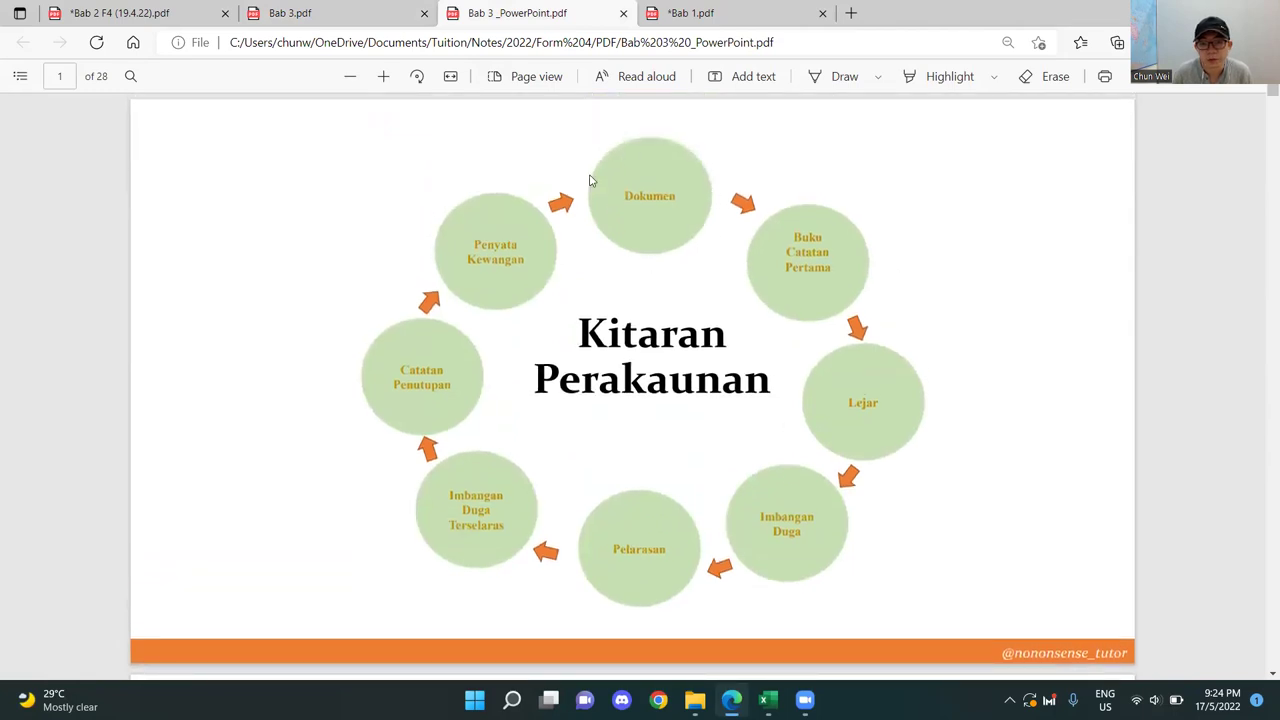